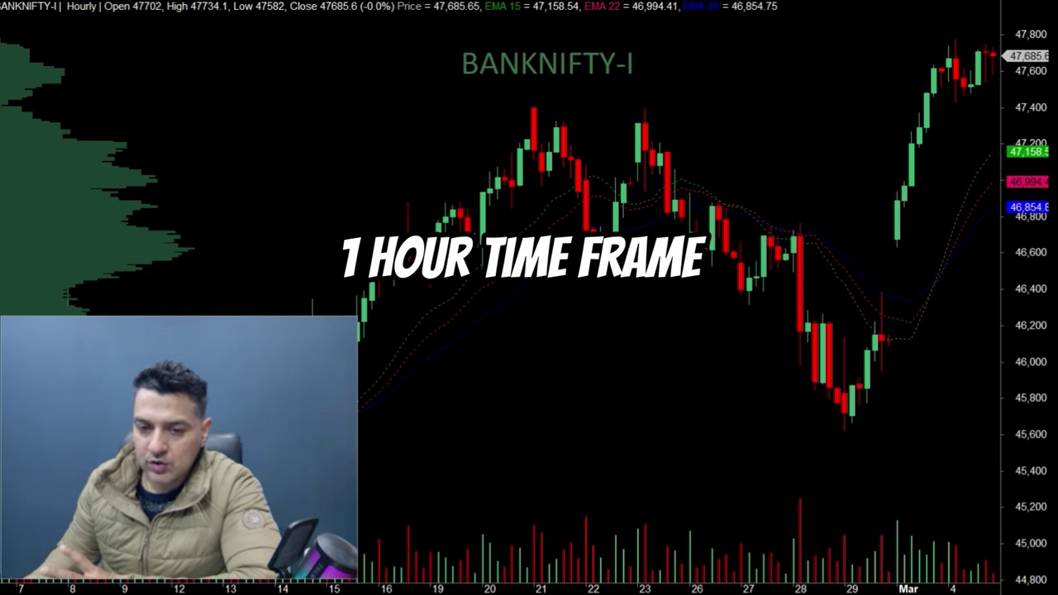
Zoom out the hourly BANKNIFTY-I chart to view price action back to the start of 2024.
{"action": "scroll", "coordinate": [677, 298], "scroll_direction": "down", "scroll_amount": 8}
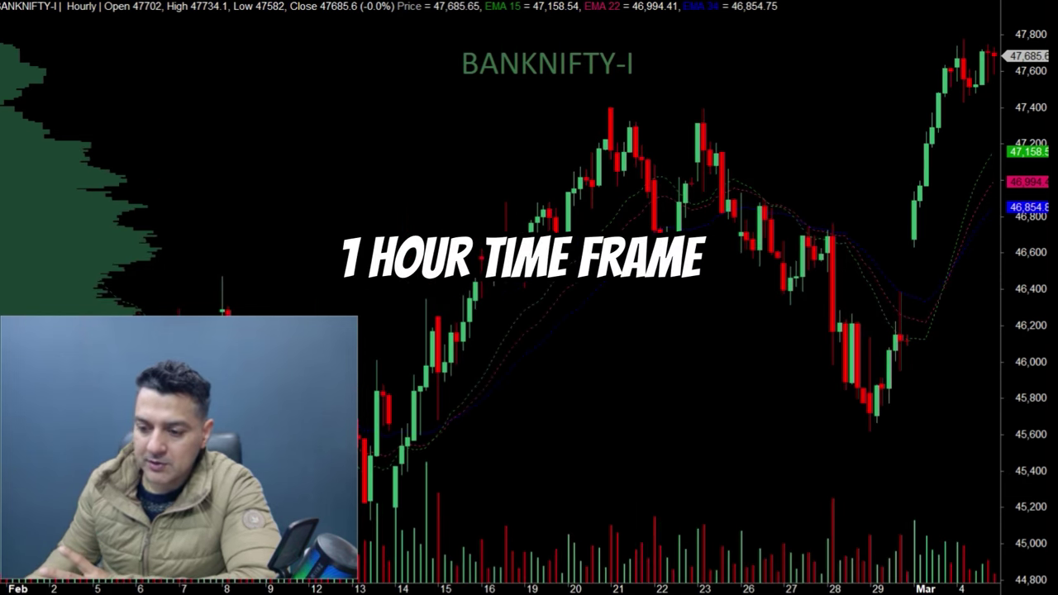
{"action": "scroll", "coordinate": [678, 298], "scroll_direction": "down", "scroll_amount": 2}
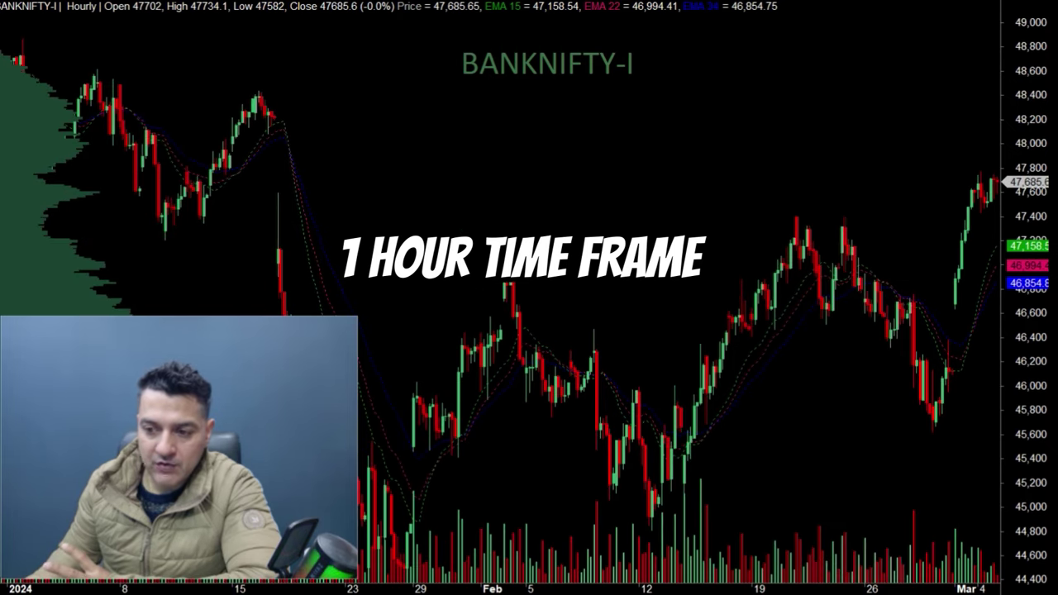
{"action": "key", "text": "5"}
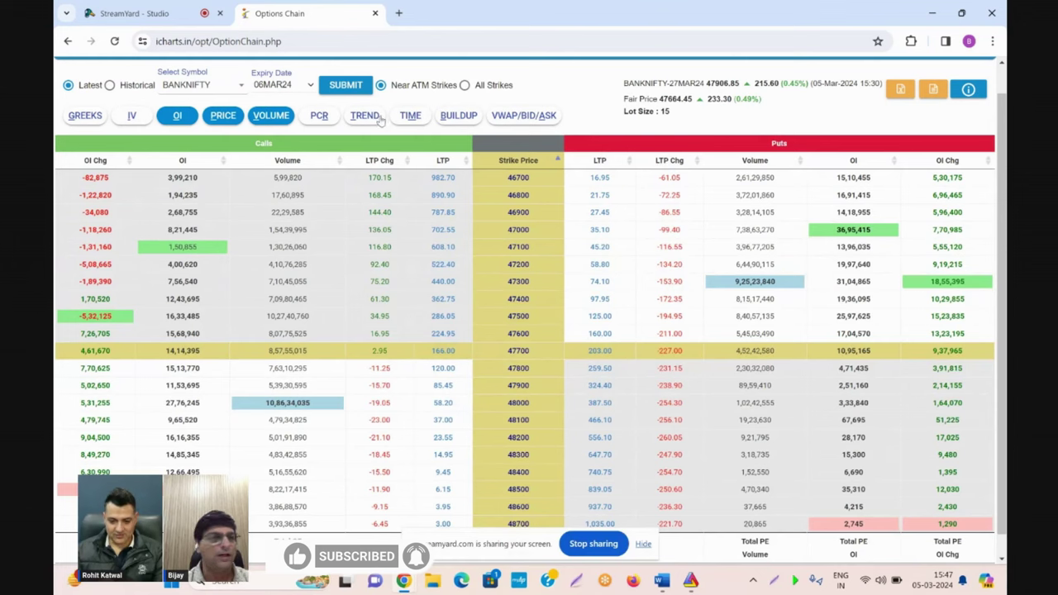
Load the historical BANKNIFTY option chain for 04-03-2024 with the 06MAR24 expiry.
{"action": "left_click", "coordinate": [109, 86]}
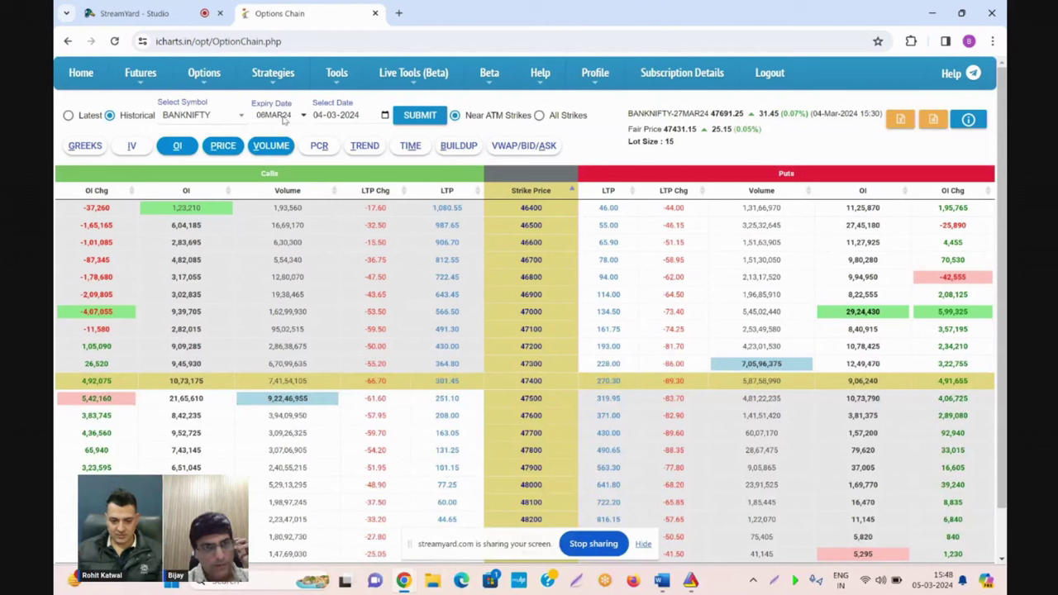
{"action": "left_click", "coordinate": [285, 117]}
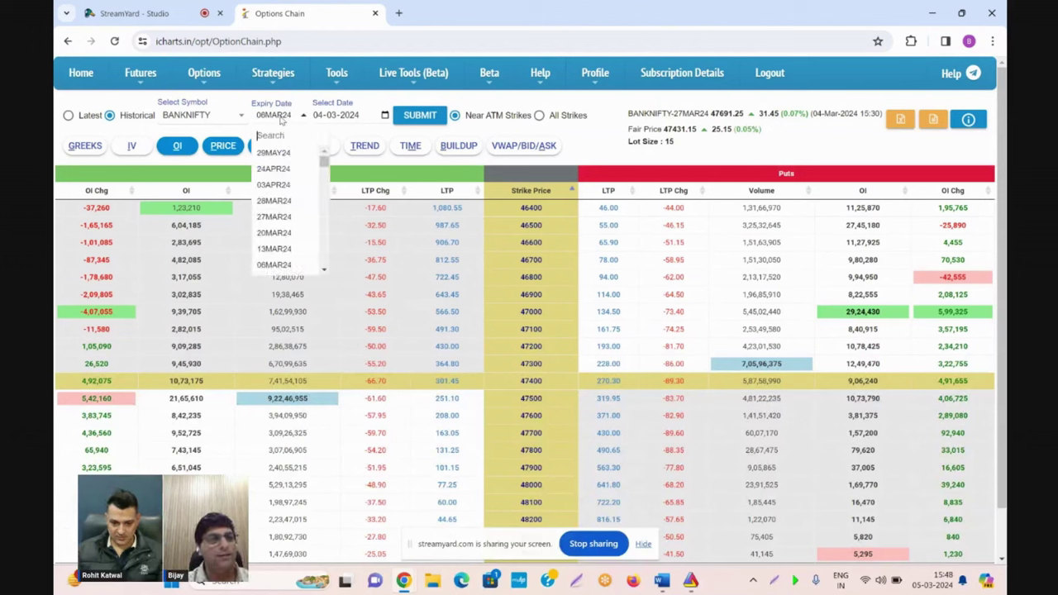
{"action": "left_click", "coordinate": [385, 115]}
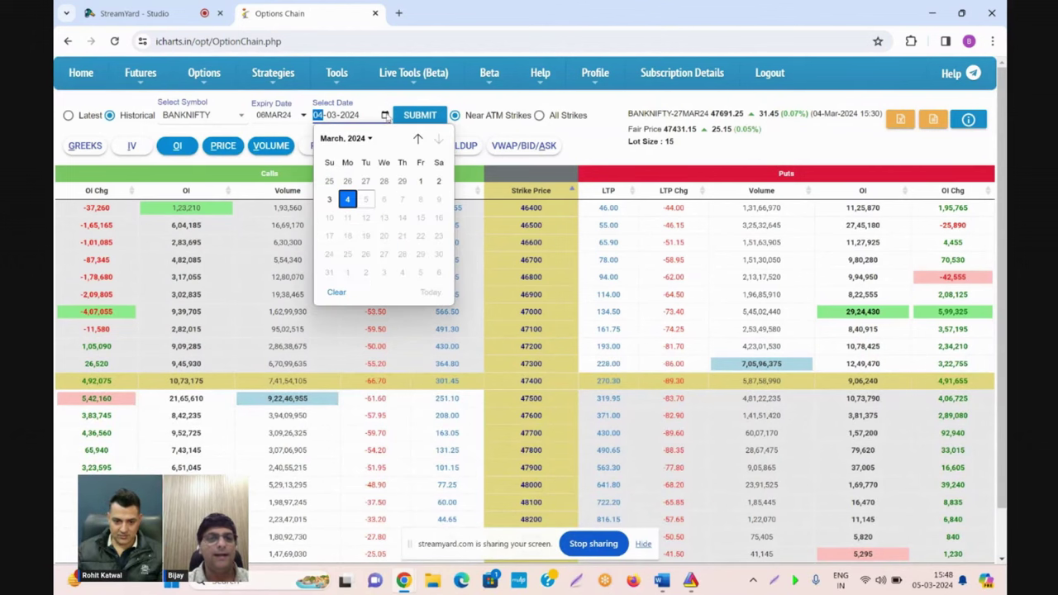
{"action": "left_click", "coordinate": [348, 200]}
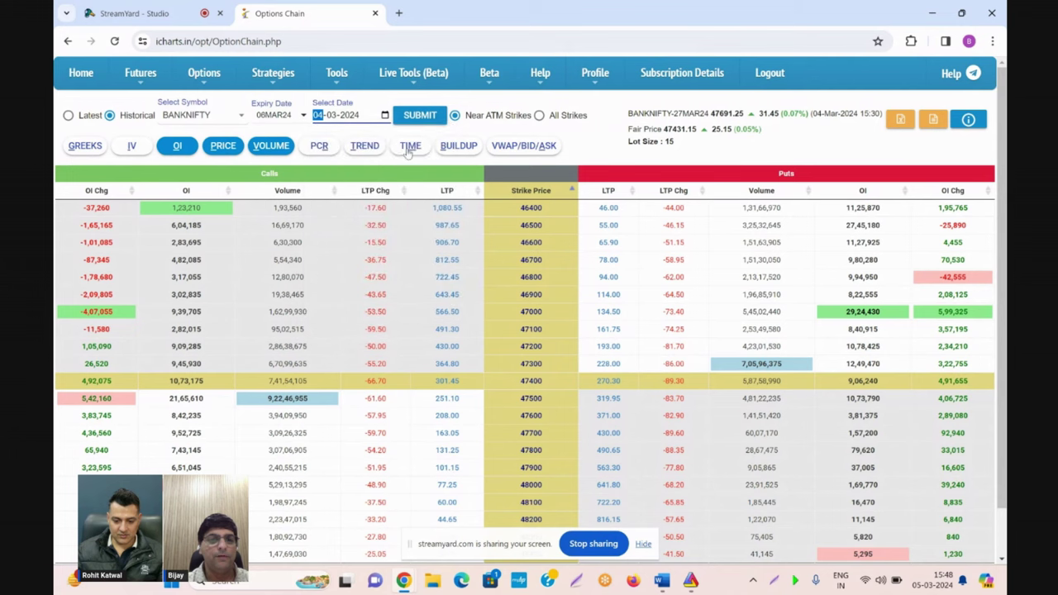
{"action": "left_click", "coordinate": [421, 117]}
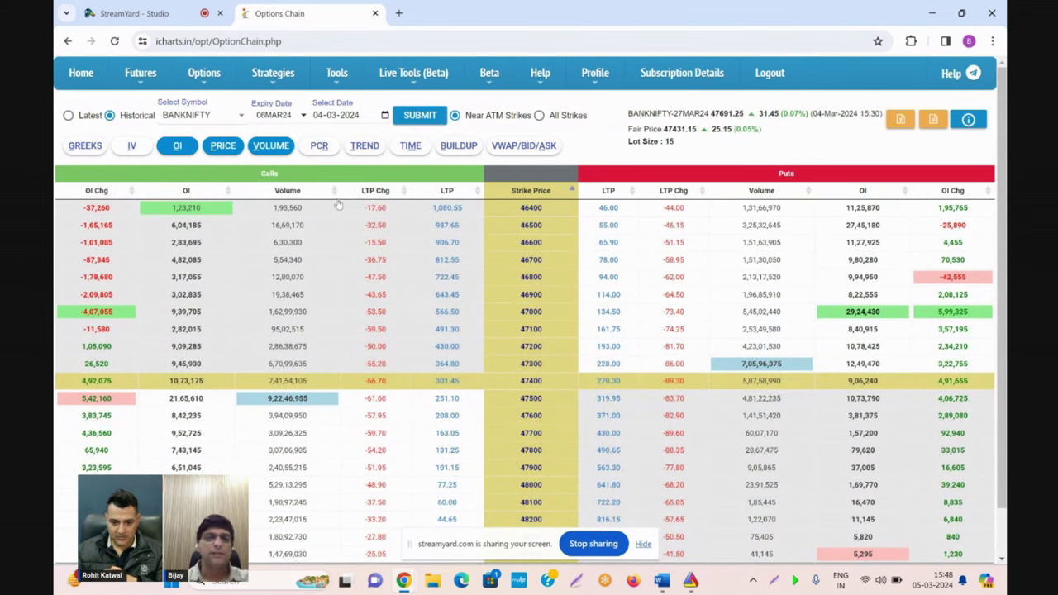
Show all strikes in the option chain and export it to an Excel file.
{"action": "left_click", "coordinate": [539, 115]}
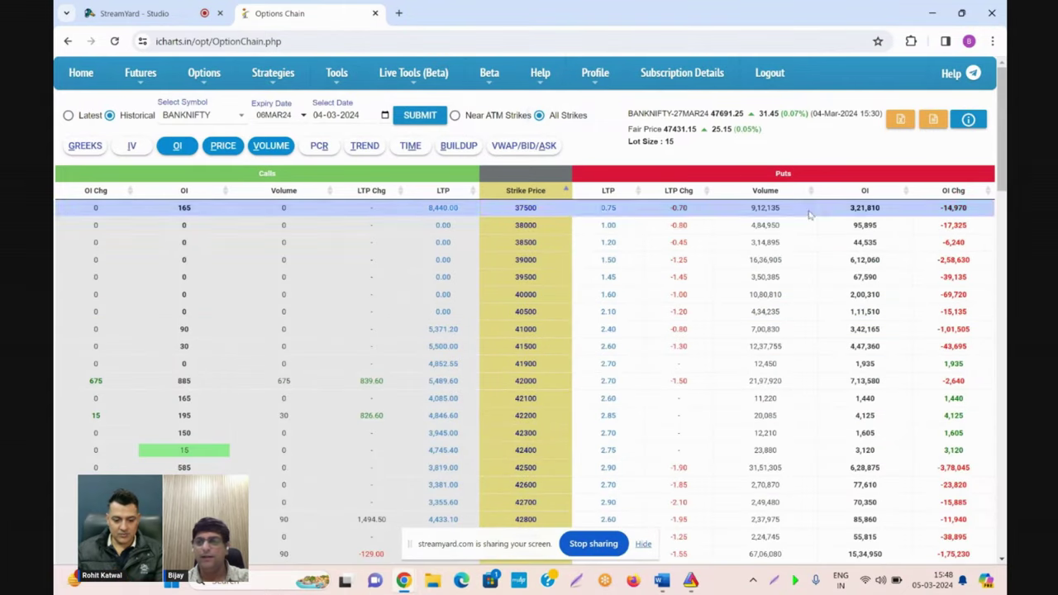
{"action": "left_click", "coordinate": [901, 120]}
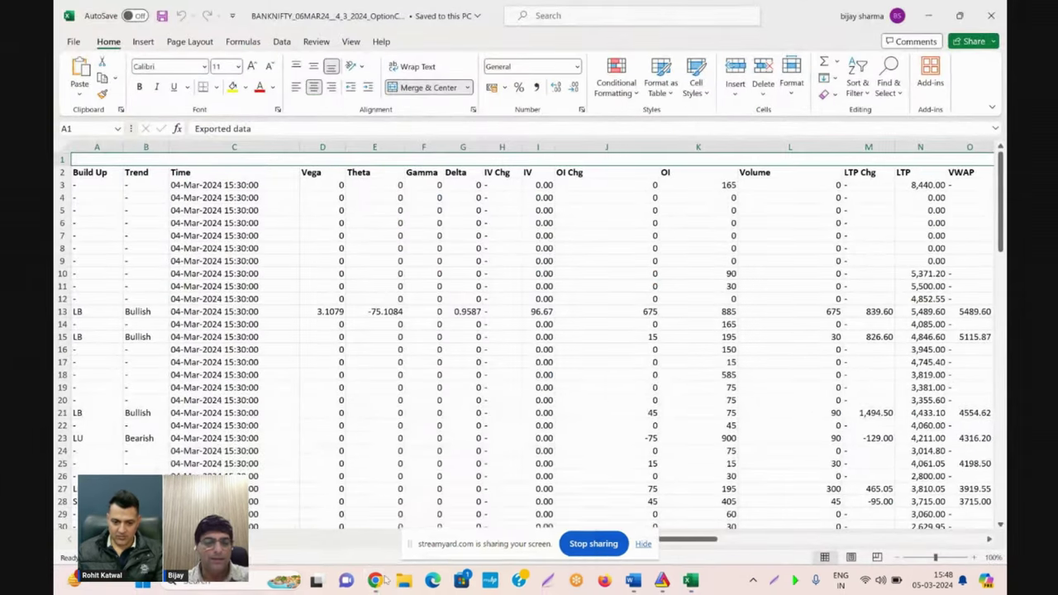
{"action": "mouse_move", "coordinate": [376, 582]}
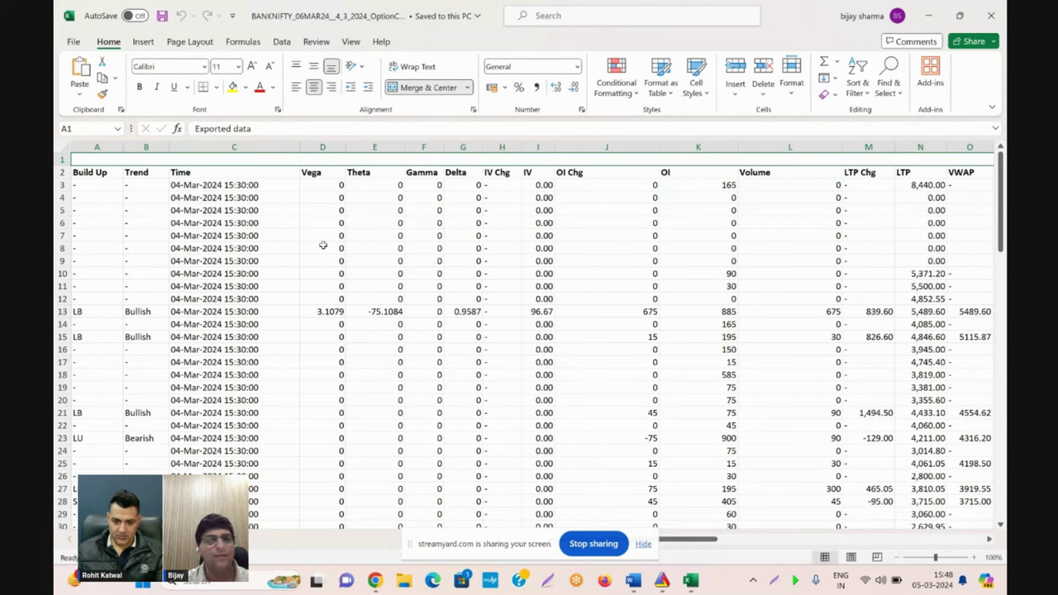
Delete the "Exported data" title row from the exported sheet.
{"action": "left_click", "coordinate": [211, 210]}
{"action": "right_click", "coordinate": [62, 160]}
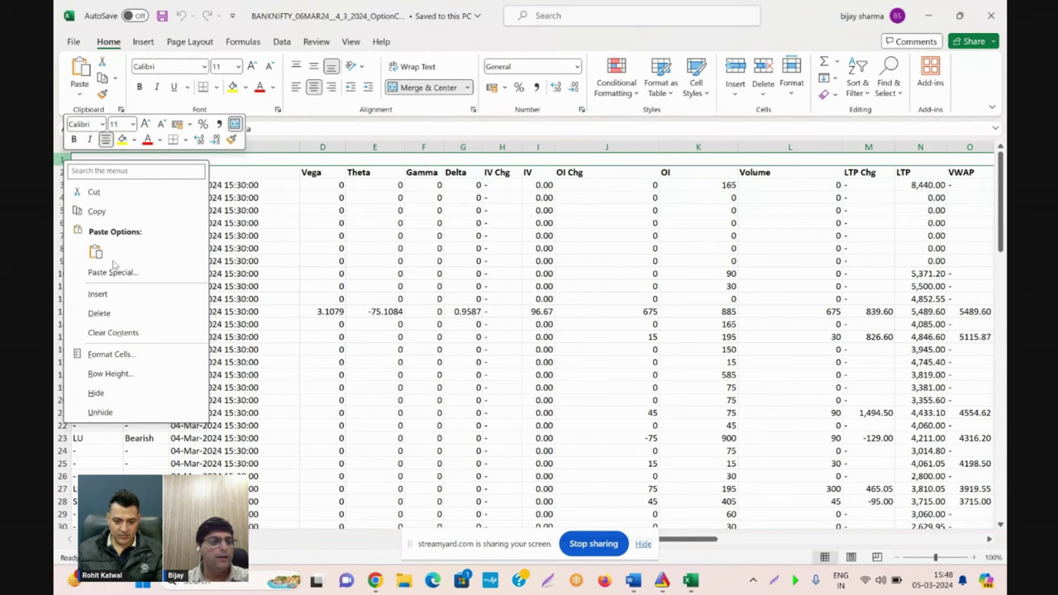
{"action": "left_click", "coordinate": [100, 312]}
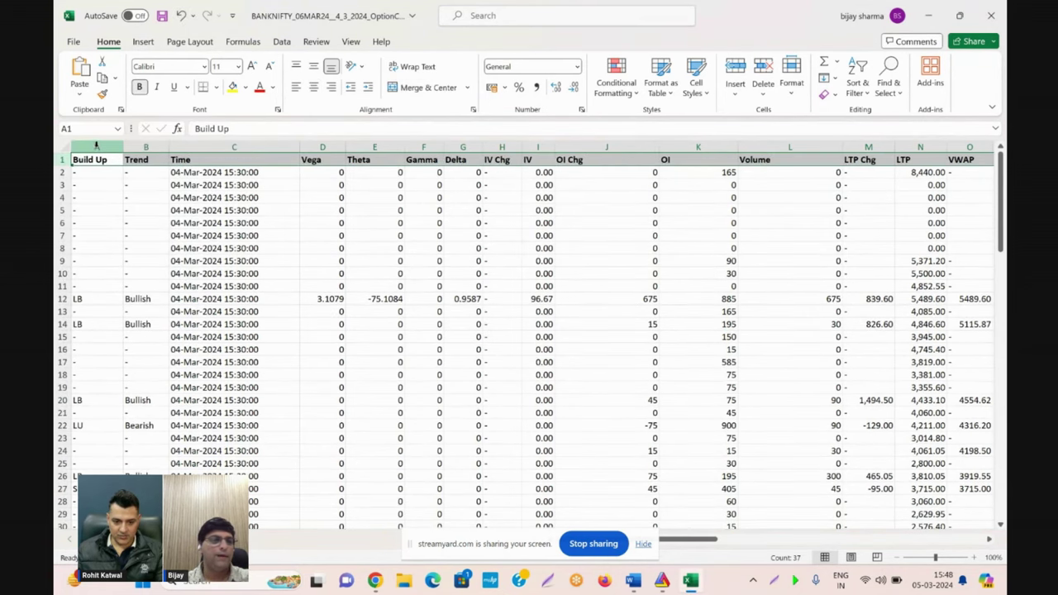
Delete columns A to I, from Build Up through IV, on the call side.
{"action": "left_click_drag", "start_coordinate": [96, 144], "coordinate": [526, 151]}
{"action": "right_click", "coordinate": [529, 152]}
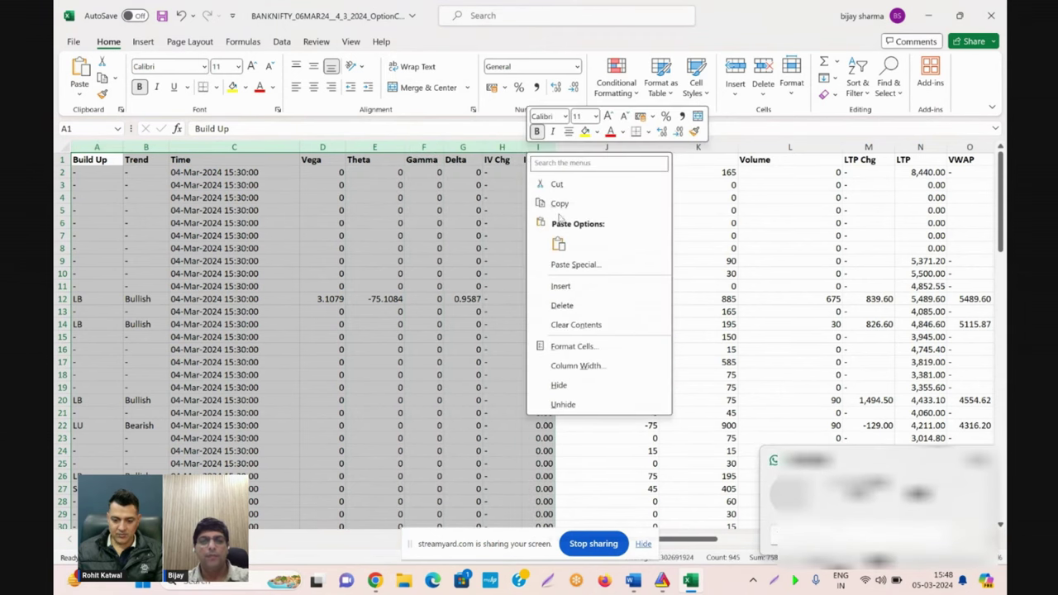
{"action": "left_click", "coordinate": [570, 303]}
Delete the call-side Volume and LTP Chg columns and the put-side columns from IV through Build Up.
{"action": "left_click", "coordinate": [161, 175]}
{"action": "left_click", "coordinate": [196, 173]}
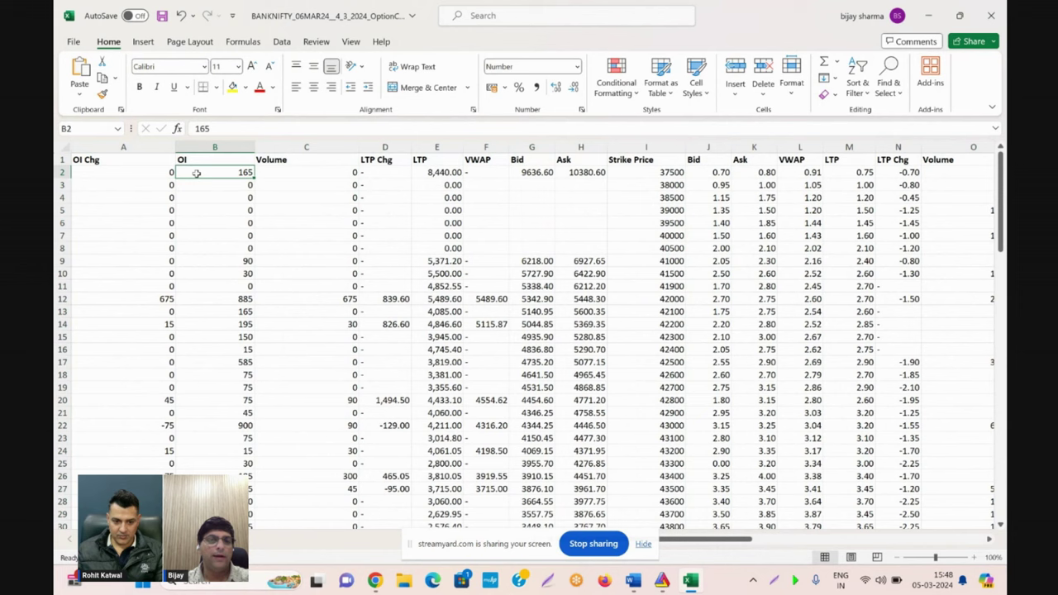
{"action": "left_click", "coordinate": [299, 147]}
{"action": "left_click_drag", "start_coordinate": [351, 153], "coordinate": [389, 153]}
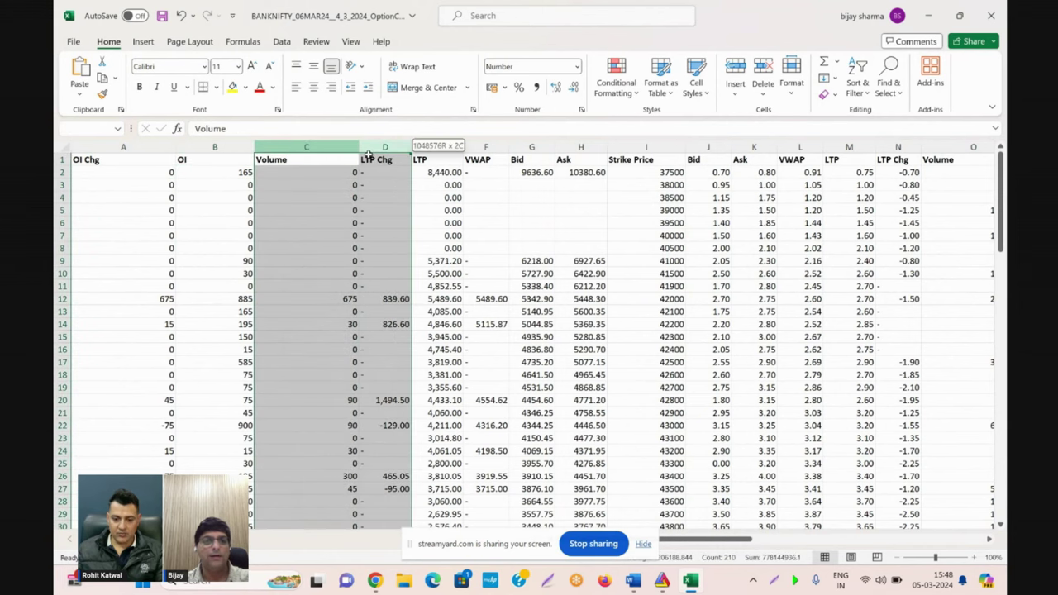
{"action": "right_click", "coordinate": [708, 153]}
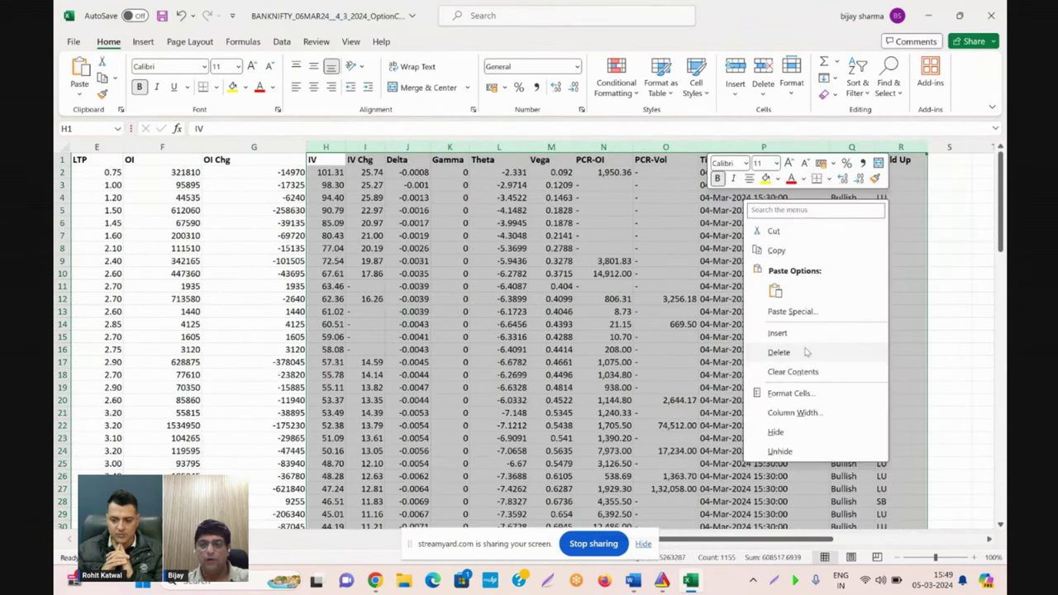
{"action": "left_click", "coordinate": [777, 352]}
{"action": "left_click", "coordinate": [311, 253]}
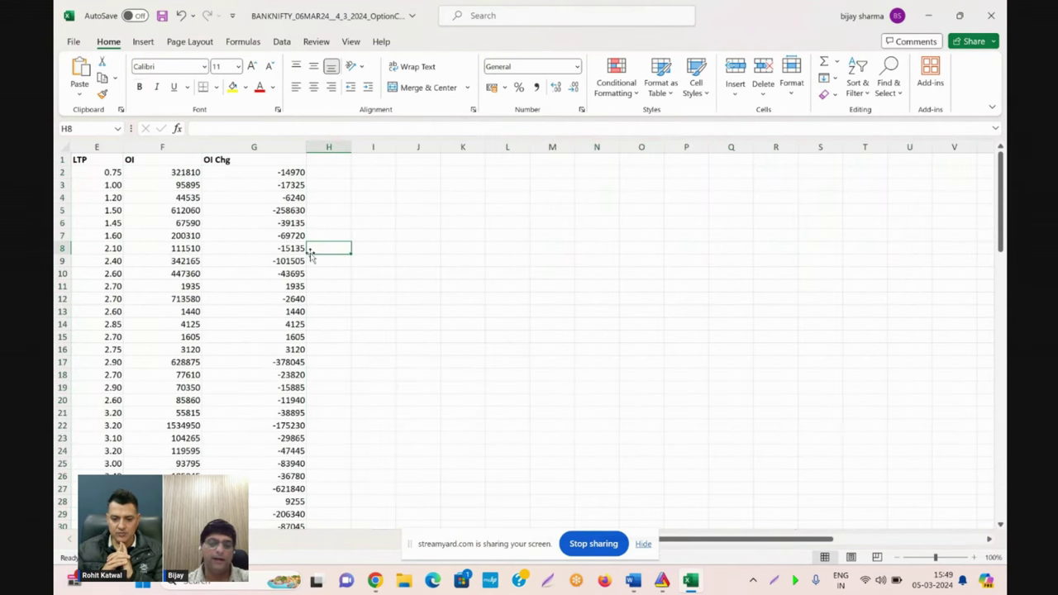
Insert a blank row above the header row of the option data.
{"action": "key", "text": "Left"}
{"action": "key", "text": "Home"}
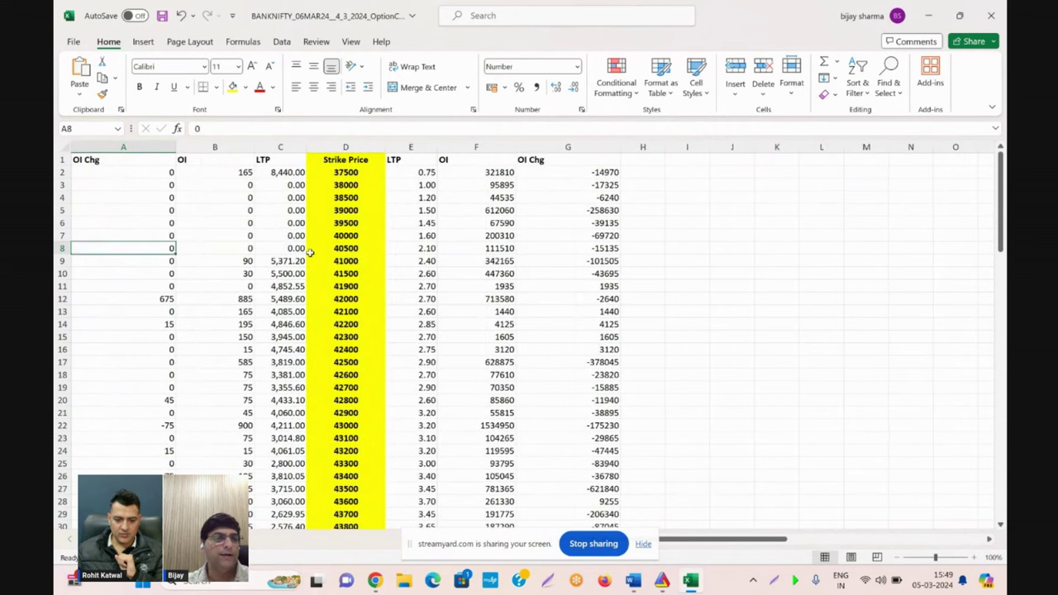
{"action": "key", "text": "Up"}
{"action": "key", "text": "Up"}
{"action": "key", "text": "Up"}
{"action": "key", "text": "Up"}
{"action": "key", "text": "Up"}
{"action": "key", "text": "Up"}
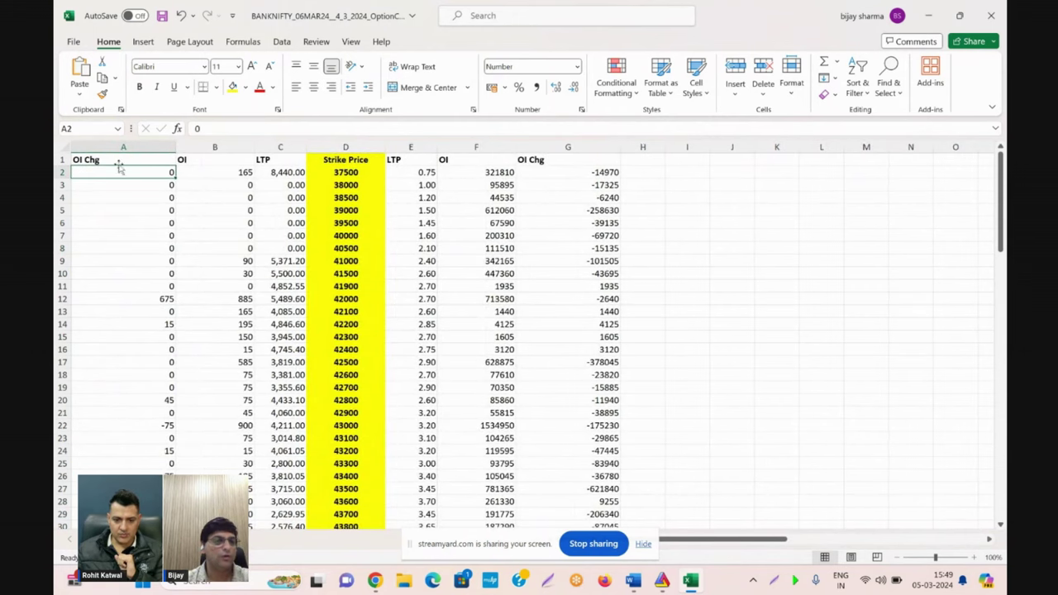
{"action": "left_click", "coordinate": [63, 159]}
{"action": "key", "text": "ctrl+shift+equal"}
Merge and center cells A1 to C1 and label them CE.
{"action": "left_click_drag", "start_coordinate": [139, 159], "coordinate": [268, 163]}
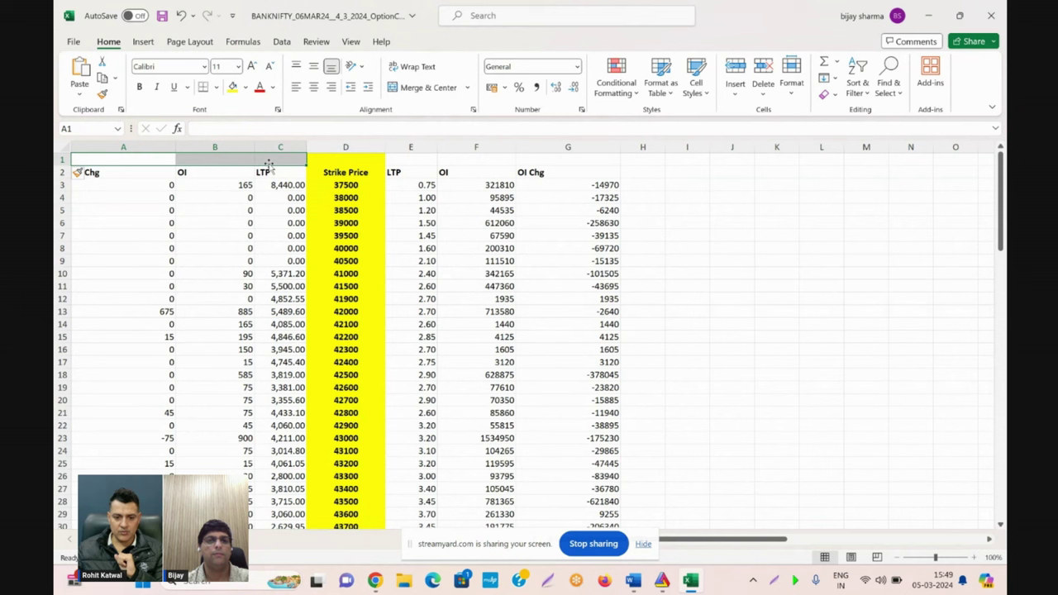
{"action": "left_click", "coordinate": [428, 87]}
{"action": "type", "text": "CE"}
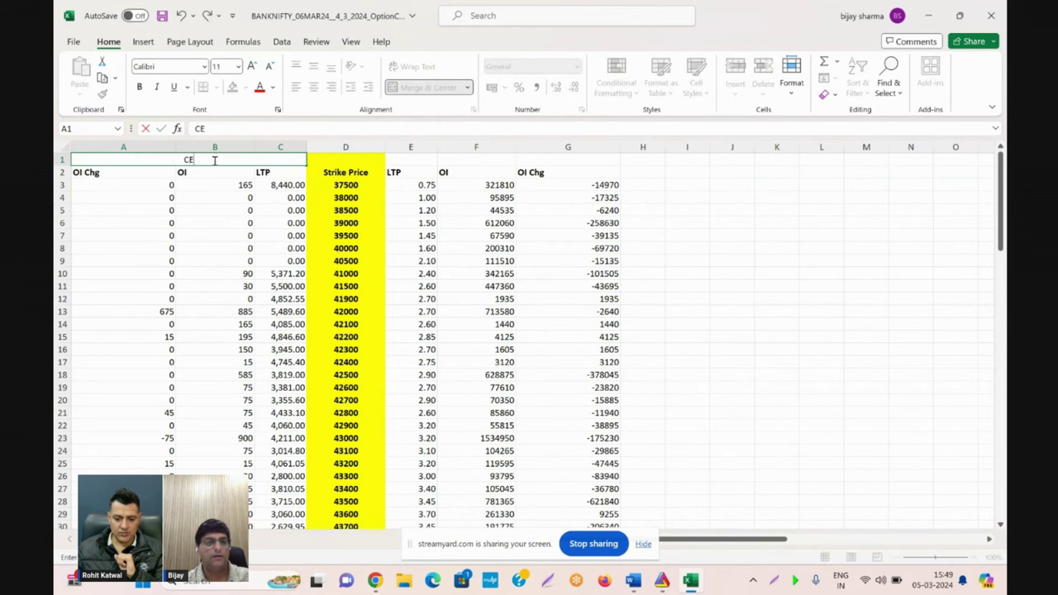
Merge and center cells E1 to G1 and label them PE.
{"action": "key", "text": "Tab"}
{"action": "key", "text": "Tab"}
{"action": "key", "text": "shift+Right"}
{"action": "key", "text": "shift+Right"}
{"action": "key", "text": "F4"}
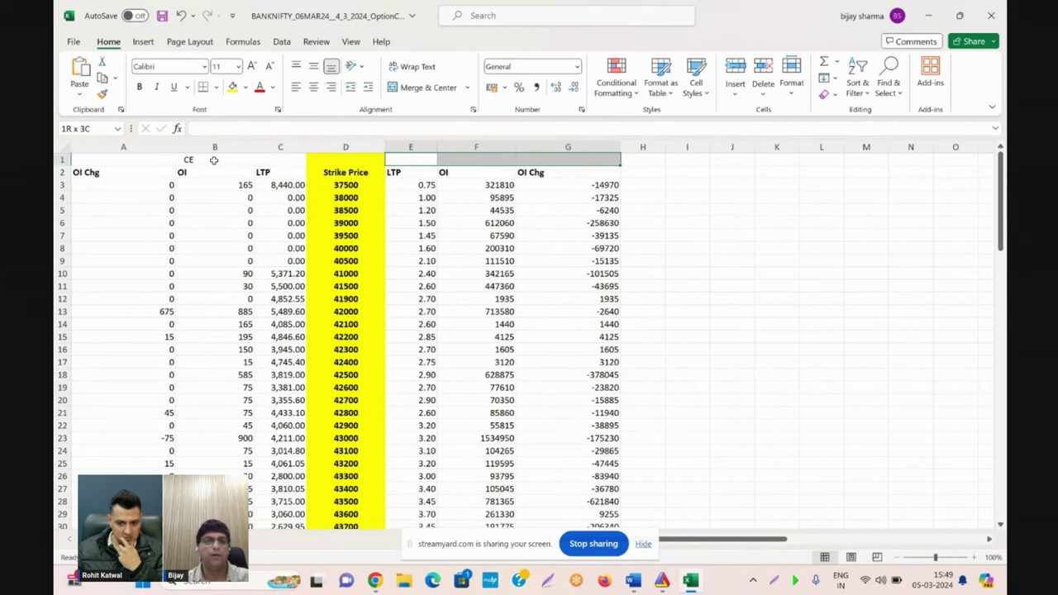
{"action": "type", "text": "PE"}
{"action": "key", "text": "Return"}
{"action": "key", "text": "Down"}
{"action": "key", "text": "Up"}
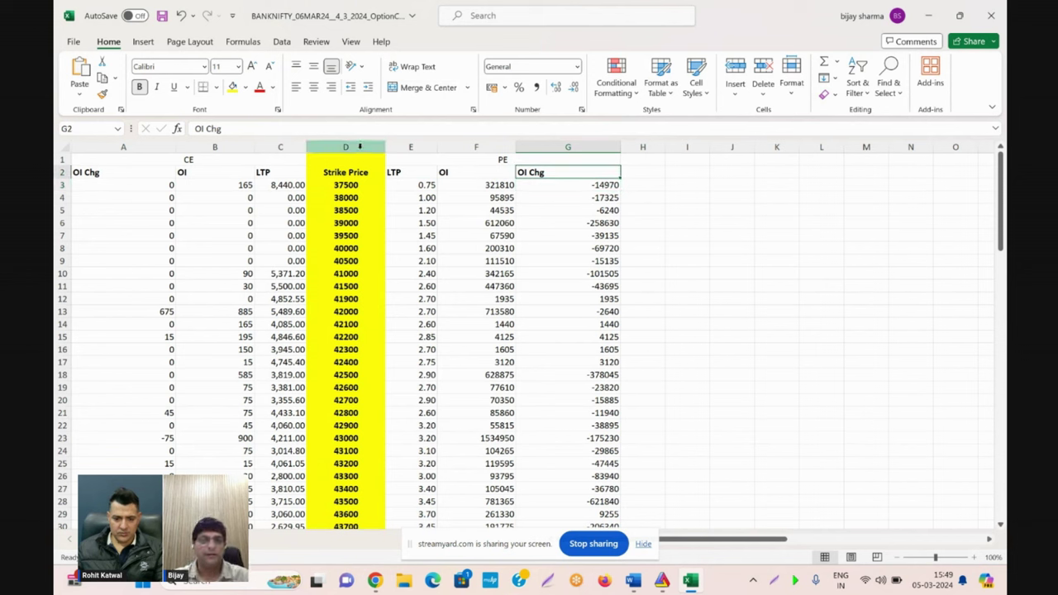
Add the header "CE OI CHANGE" in H2 and widen column H to fit it.
{"action": "left_click", "coordinate": [644, 173]}
{"action": "type", "text": "CE OI"}
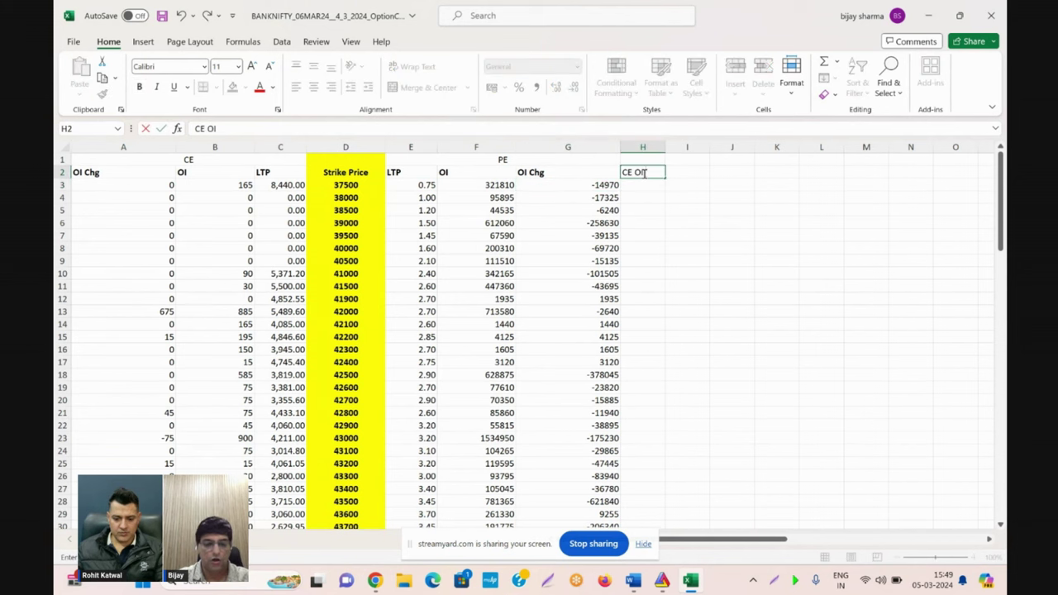
{"action": "type", "text": " CHANGE"}
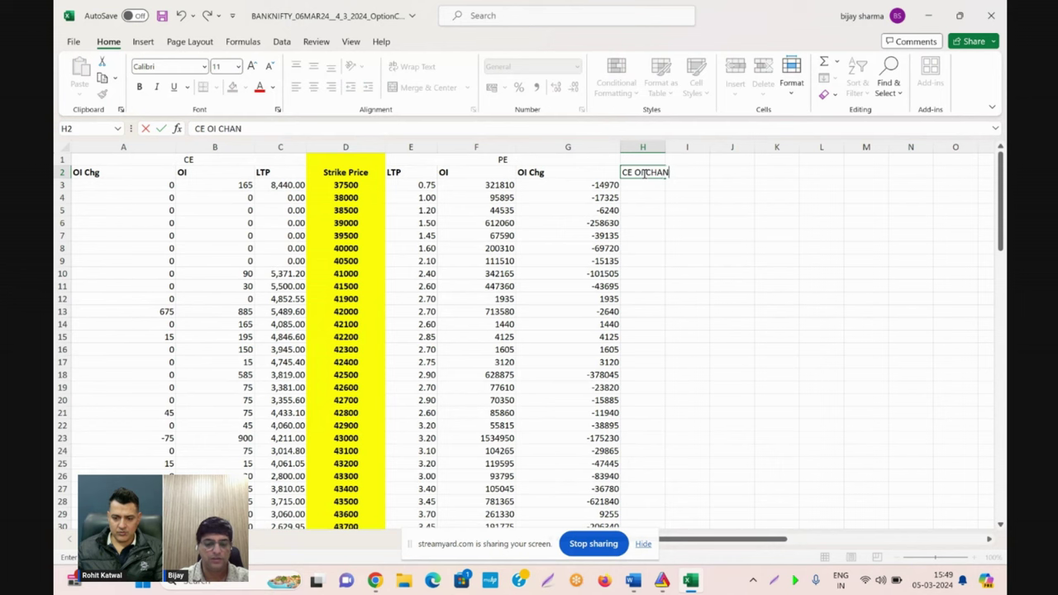
{"action": "key", "text": "Left"}
{"action": "key", "text": "Left"}
{"action": "key", "text": "Left"}
{"action": "key", "text": "Left"}
{"action": "key", "text": "Left"}
{"action": "key", "text": "Left"}
{"action": "key", "text": "Left"}
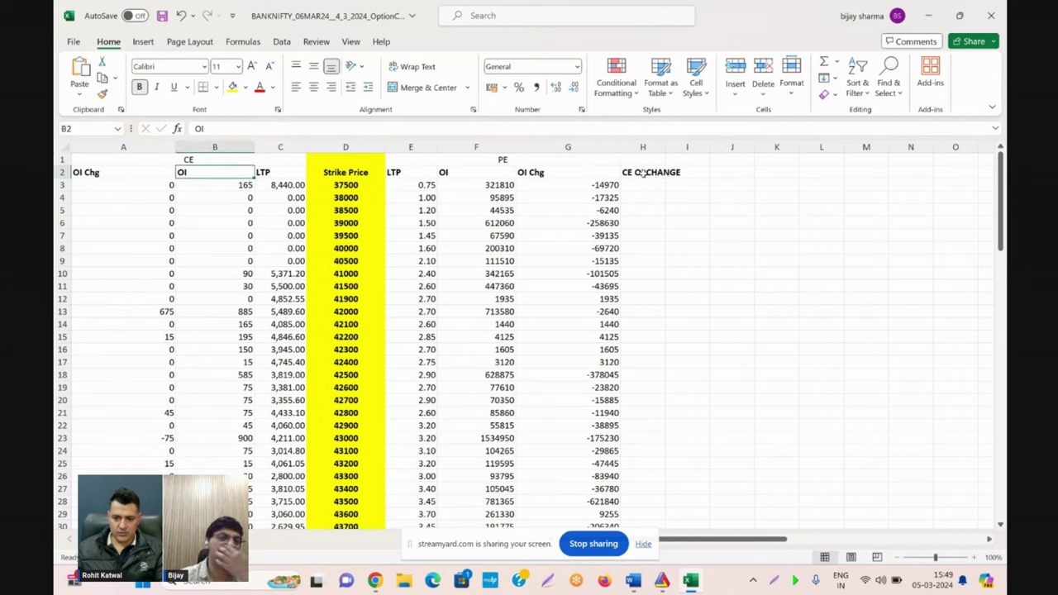
{"action": "key", "text": "Right"}
{"action": "key", "text": "Right"}
{"action": "key", "text": "Right"}
{"action": "key", "text": "Right"}
{"action": "key", "text": "Right"}
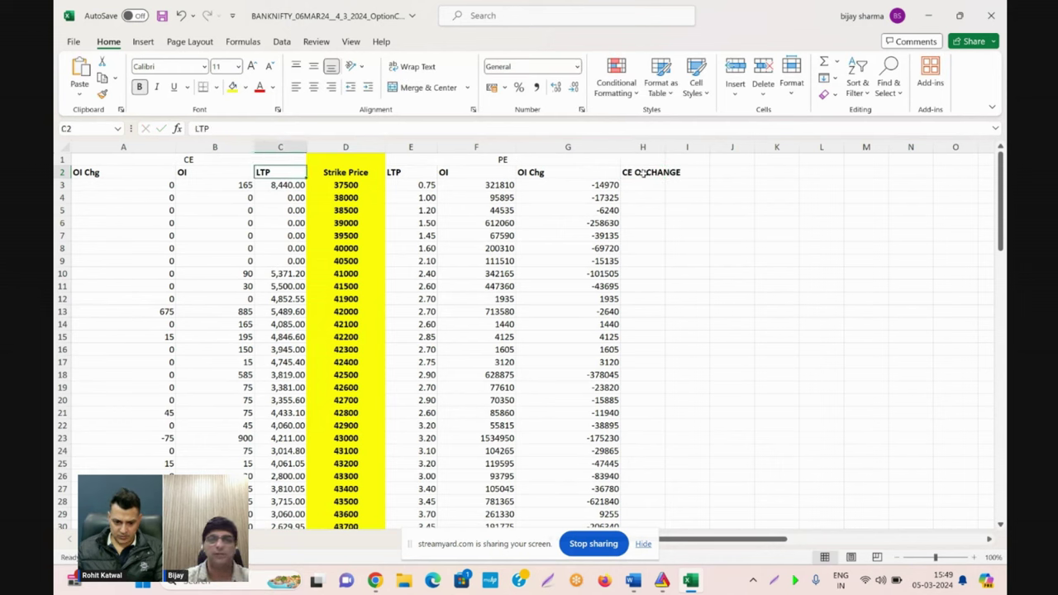
{"action": "left_click_drag", "start_coordinate": [667, 147], "coordinate": [682, 146]}
Add the header "CE EOD CHANGE" in I2.
{"action": "key", "text": "Right"}
{"action": "key", "text": "Right"}
{"action": "key", "text": "Right"}
{"action": "type", "text": "CE EOD CH"}
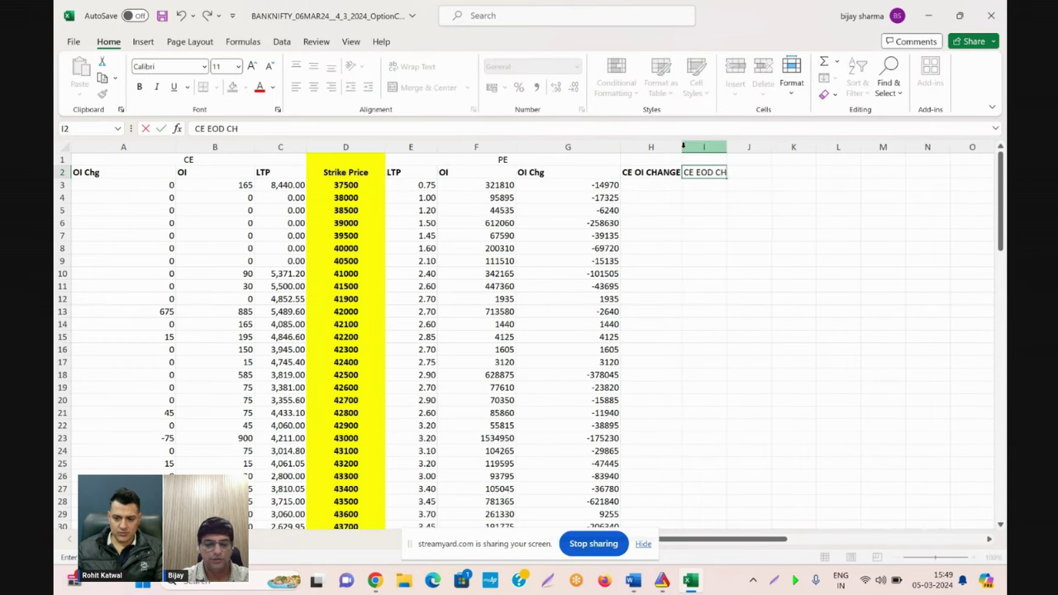
{"action": "type", "text": "ANGE"}
{"action": "key", "text": "Right"}
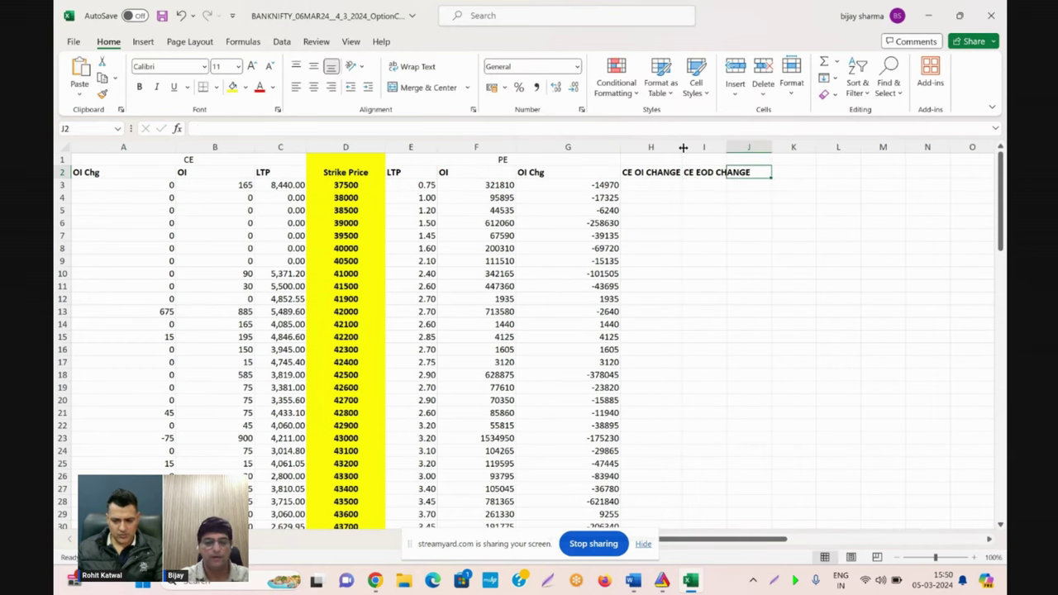
Add the headers "PE OI CHANGE" in J2 and "PE EOD CHANGE" in K2.
{"action": "type", "text": "PE OI CHAN"}
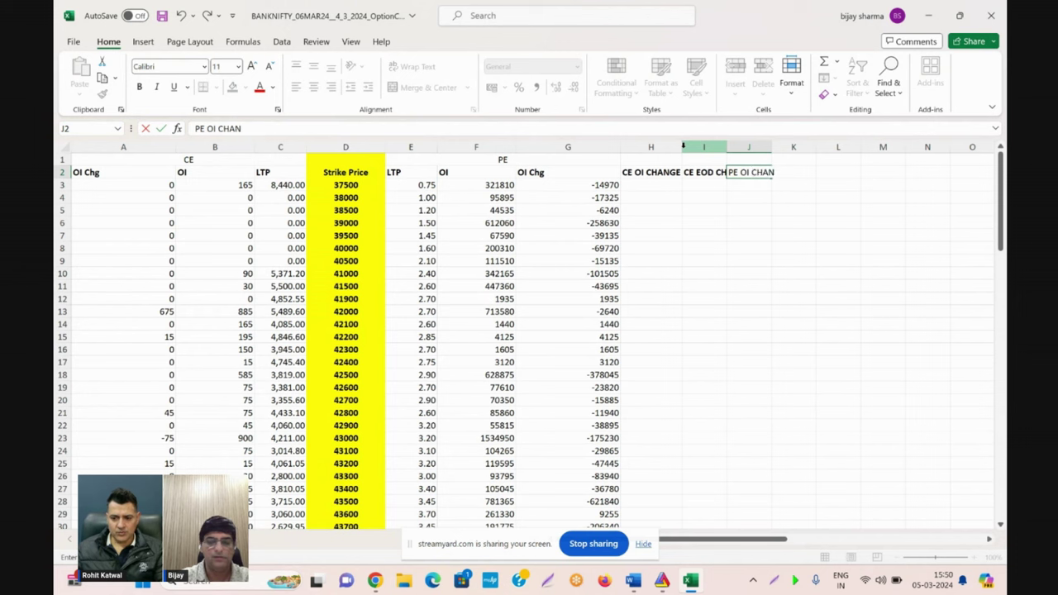
{"action": "type", "text": "GE"}
{"action": "key", "text": "Right"}
{"action": "type", "text": "PE EOD CHANGE"}
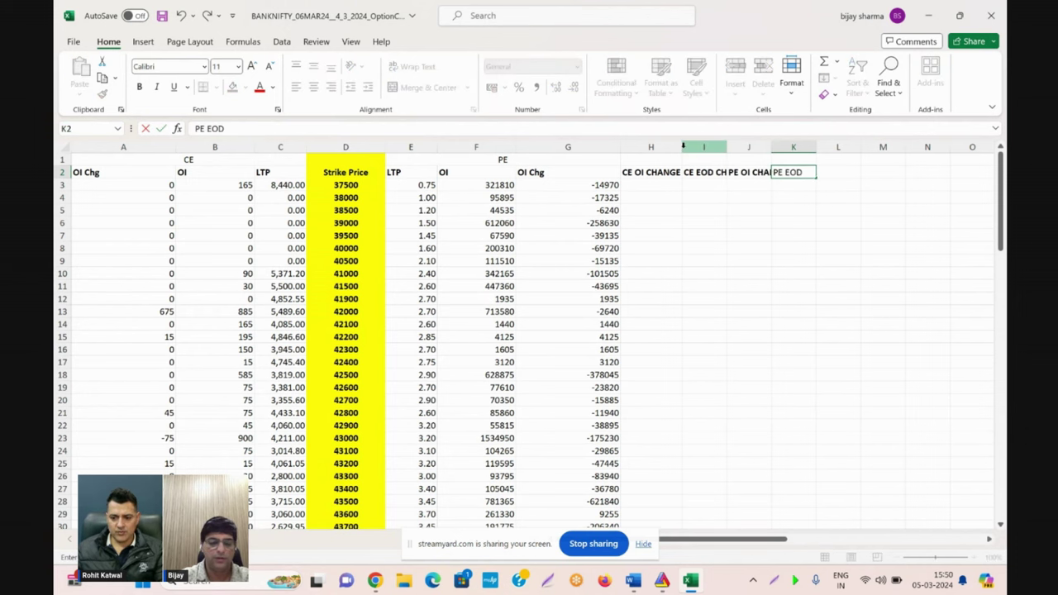
{"action": "key", "text": "Left"}
{"action": "key", "text": "Left"}
{"action": "key", "text": "Left"}
{"action": "key", "text": "Left"}
{"action": "key", "text": "Left"}
{"action": "key", "text": "Left"}
{"action": "key", "text": "Left"}
{"action": "key", "text": "Left"}
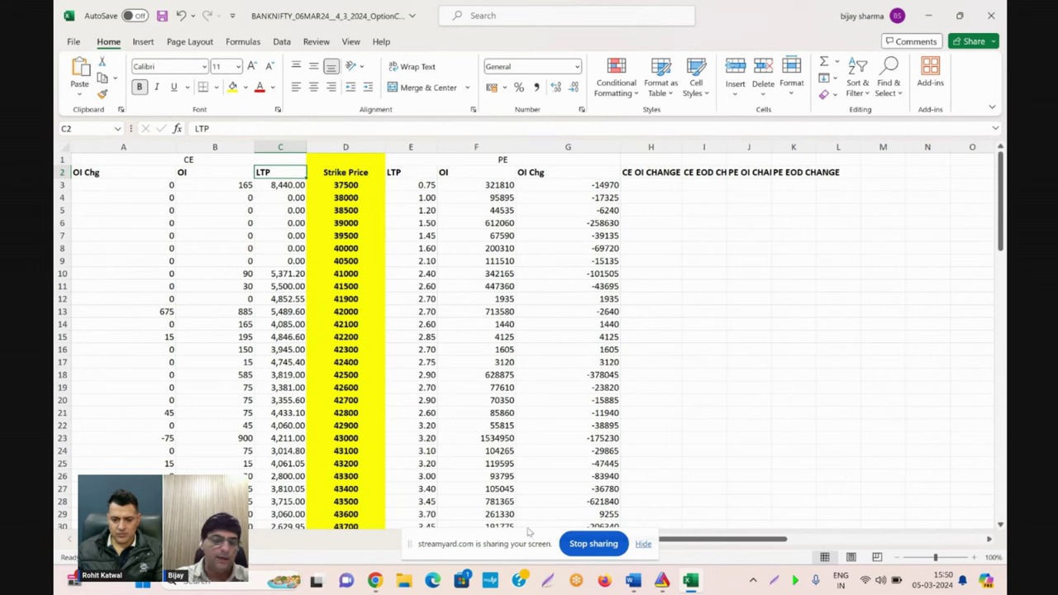
Switch to the Options Chain page in Chrome and restrict the chain to near-ATM strikes.
{"action": "mouse_move", "coordinate": [381, 577]}
{"action": "left_click", "coordinate": [373, 508]}
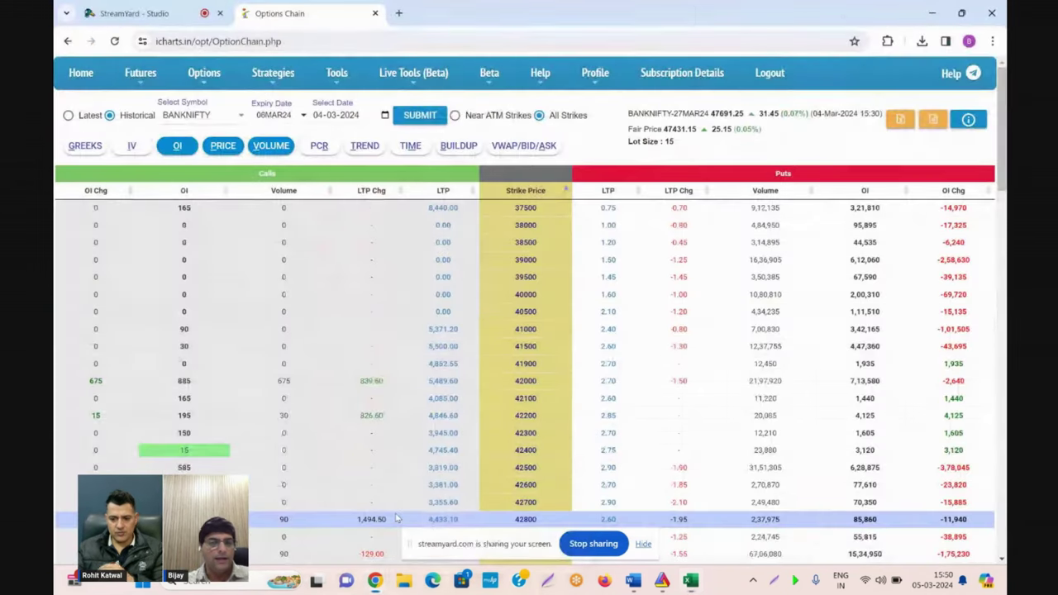
{"action": "left_click", "coordinate": [454, 114]}
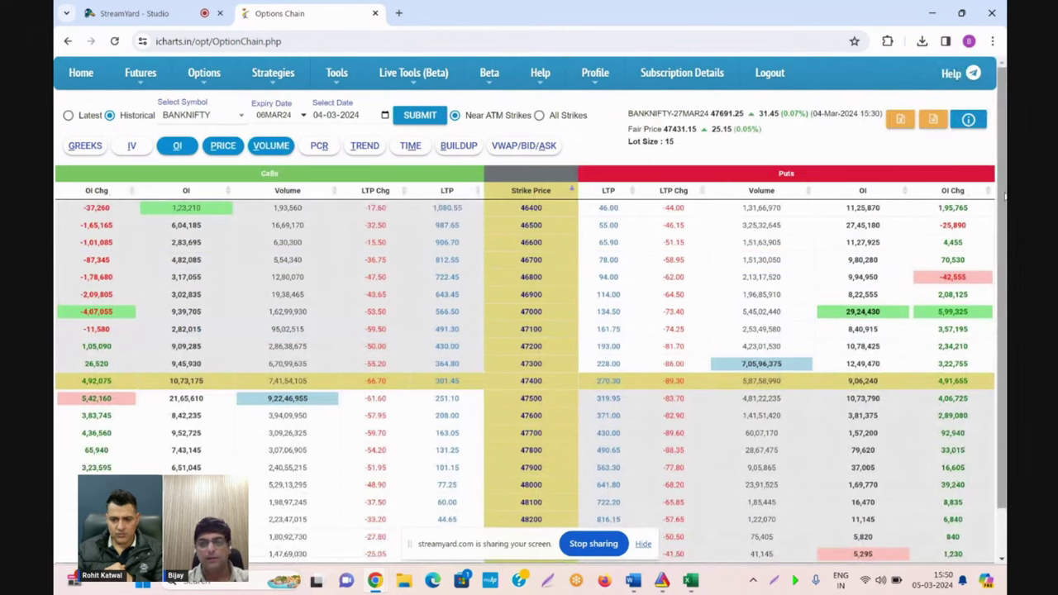
Examine the call OI and OI change at the 47500 strike in the option chain.
{"action": "scroll", "coordinate": [542, 237], "scroll_direction": "down", "scroll_amount": 1}
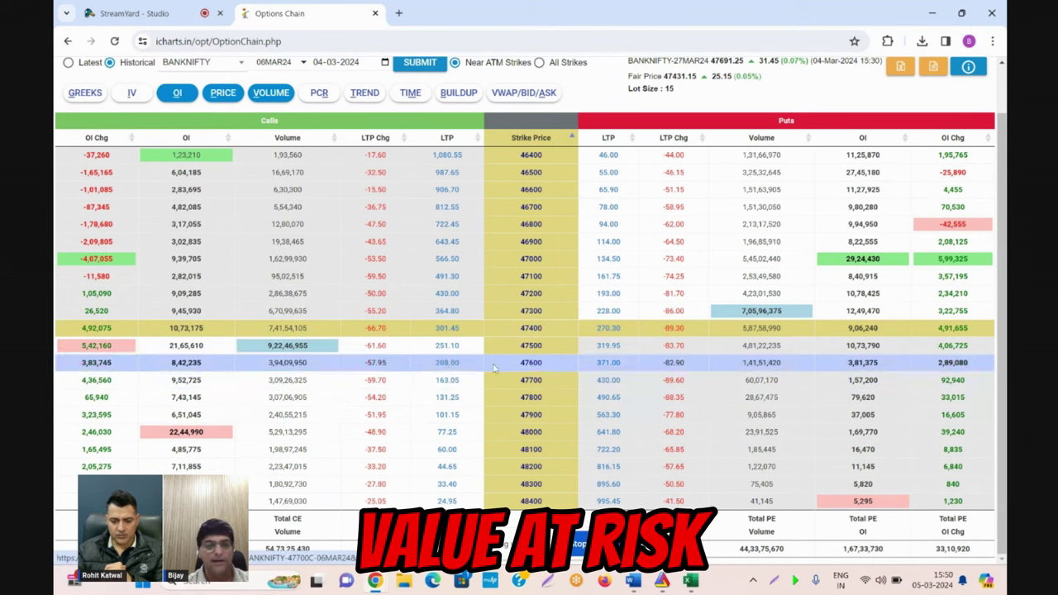
{"action": "left_click", "coordinate": [529, 347]}
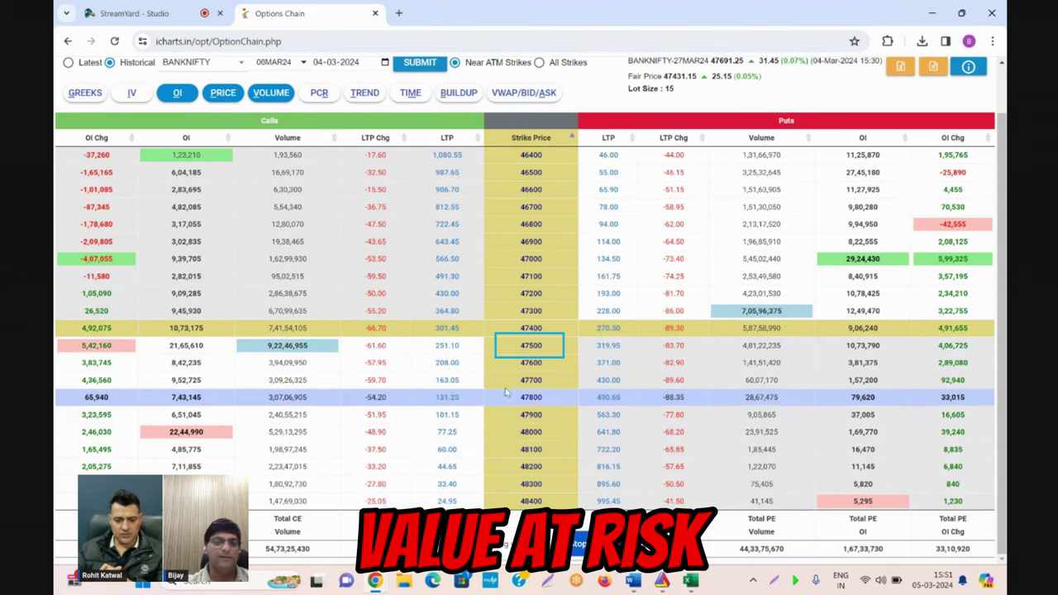
{"action": "left_click", "coordinate": [164, 350]}
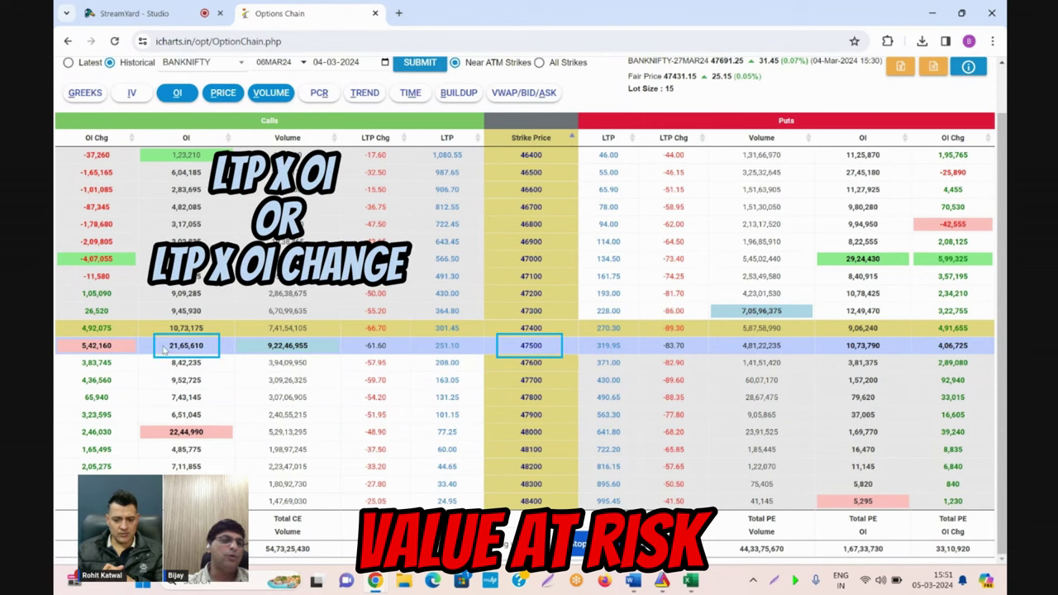
{"action": "left_click", "coordinate": [95, 346]}
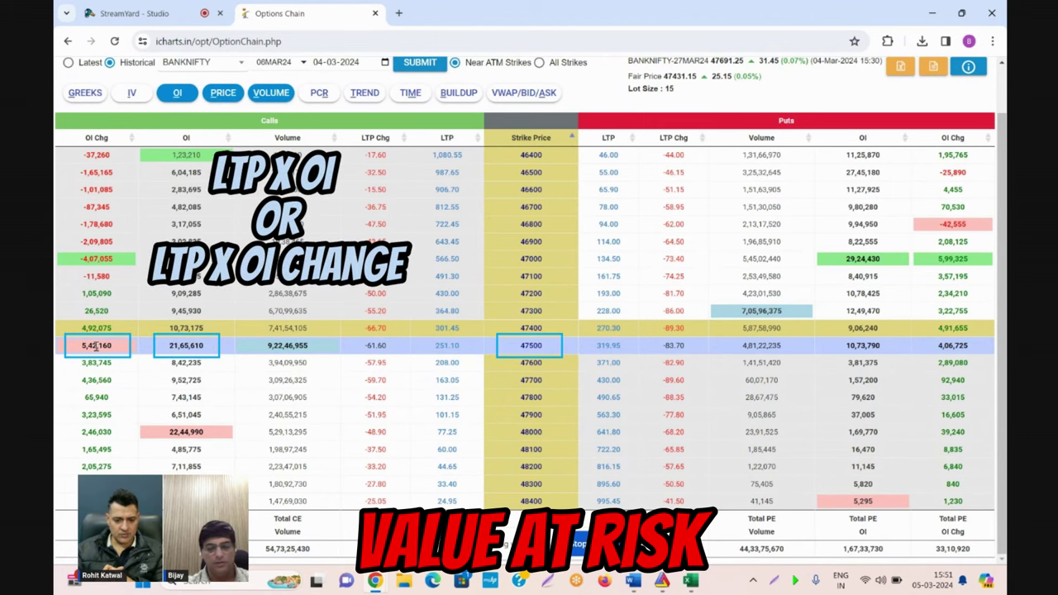
Switch to the BANKNIFTY workbook in Excel and enter +C3*A3 in H3 to multiply the call LTP by its OI change.
{"action": "mouse_move", "coordinate": [690, 579]}
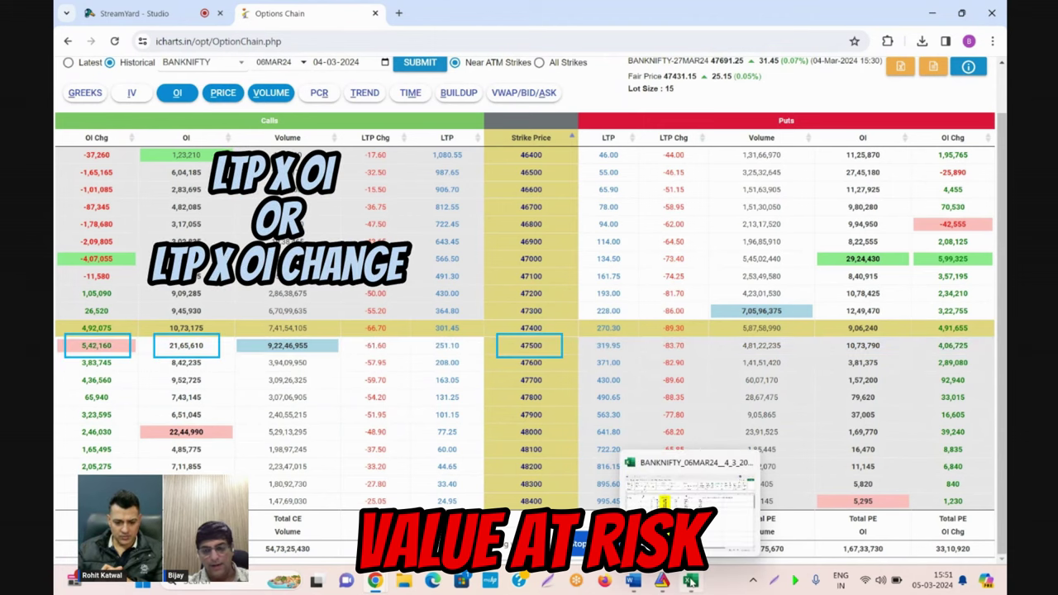
{"action": "left_click", "coordinate": [698, 511]}
{"action": "left_click", "coordinate": [652, 184]}
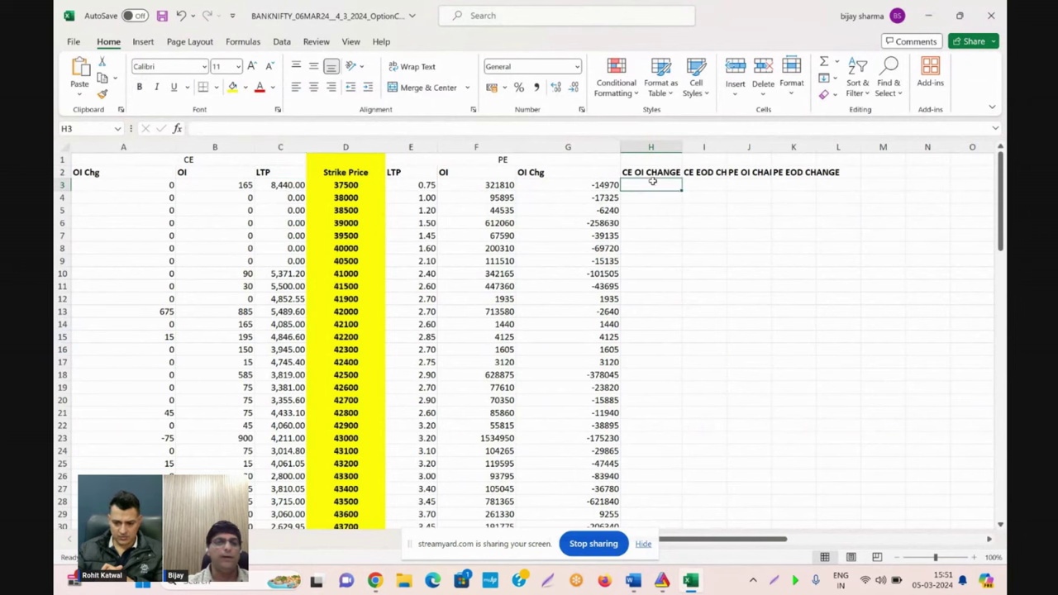
{"action": "type", "text": "+"}
{"action": "key", "text": "Left"}
{"action": "key", "text": "Left"}
{"action": "key", "text": "Left"}
{"action": "key", "text": "Left"}
{"action": "key", "text": "Left"}
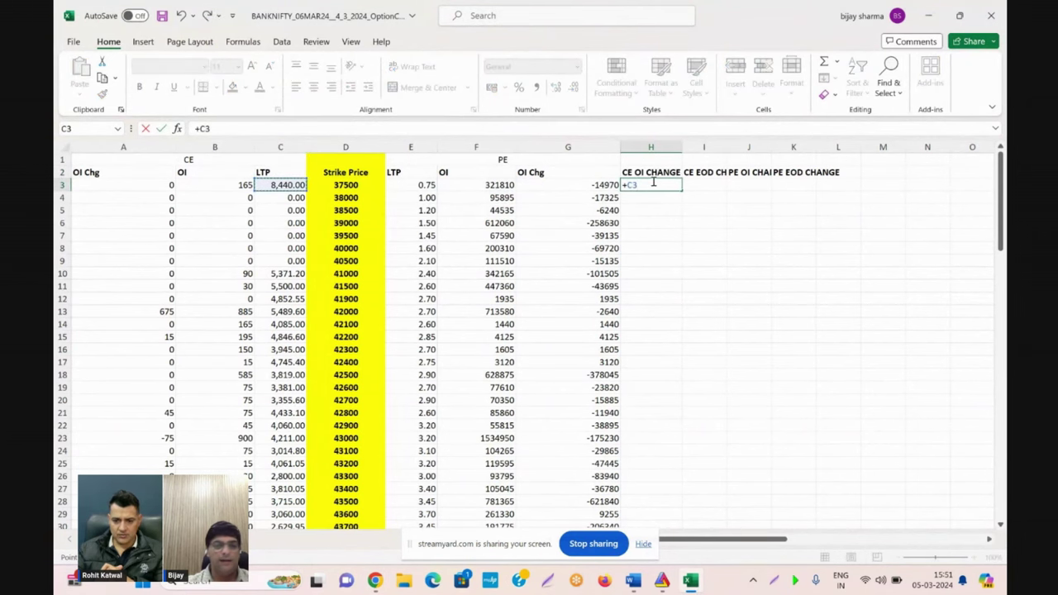
{"action": "type", "text": "*"}
{"action": "key", "text": "Left"}
{"action": "key", "text": "Left"}
{"action": "key", "text": "Left"}
{"action": "key", "text": "Left"}
{"action": "key", "text": "Left"}
{"action": "key", "text": "Left"}
{"action": "key", "text": "Left"}
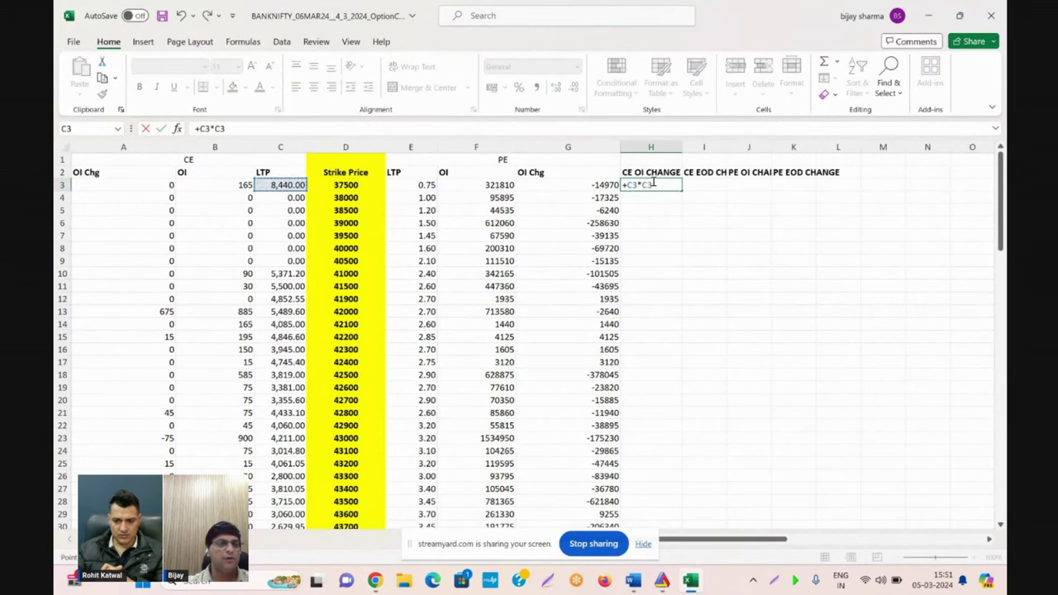
{"action": "key", "text": "Tab"}
Enter the formula +C3*B3 in I3 to multiply the call LTP by its total OI.
{"action": "type", "text": "+"}
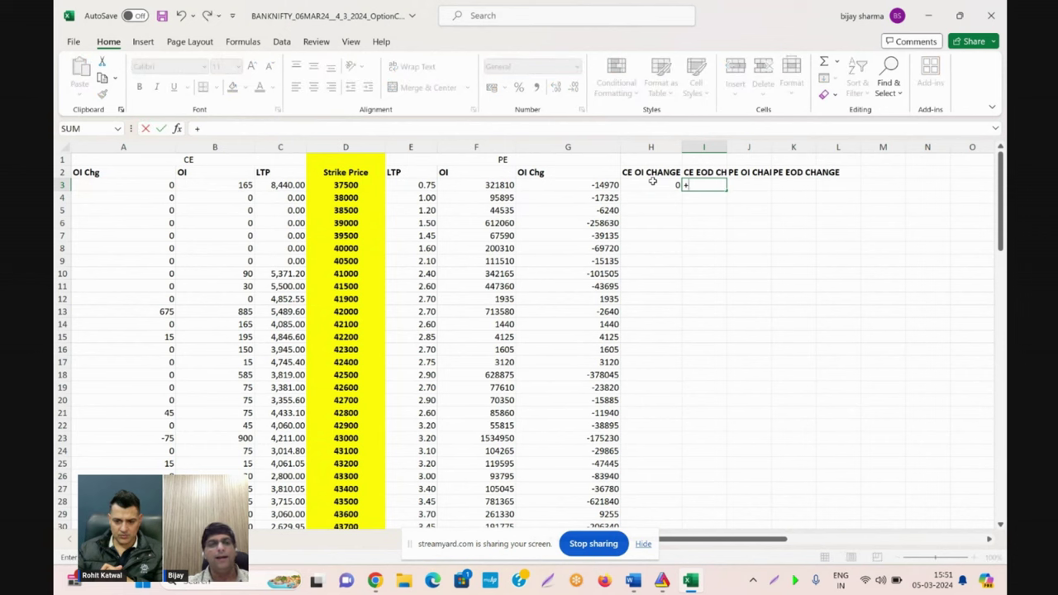
{"action": "key", "text": "Left"}
{"action": "key", "text": "Left"}
{"action": "key", "text": "Left"}
{"action": "key", "text": "Left"}
{"action": "key", "text": "Left"}
{"action": "key", "text": "Left"}
{"action": "type", "text": "*"}
{"action": "key", "text": "Left"}
{"action": "key", "text": "Left"}
{"action": "key", "text": "Left"}
{"action": "key", "text": "Left"}
{"action": "key", "text": "Left"}
{"action": "key", "text": "Left"}
{"action": "key", "text": "Left"}
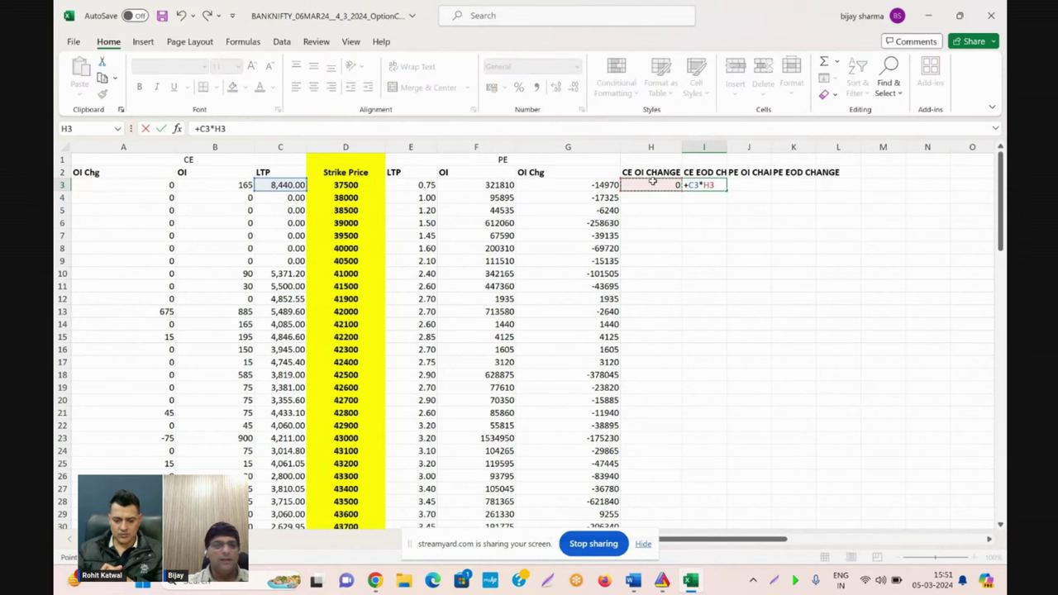
{"action": "key", "text": "Tab"}
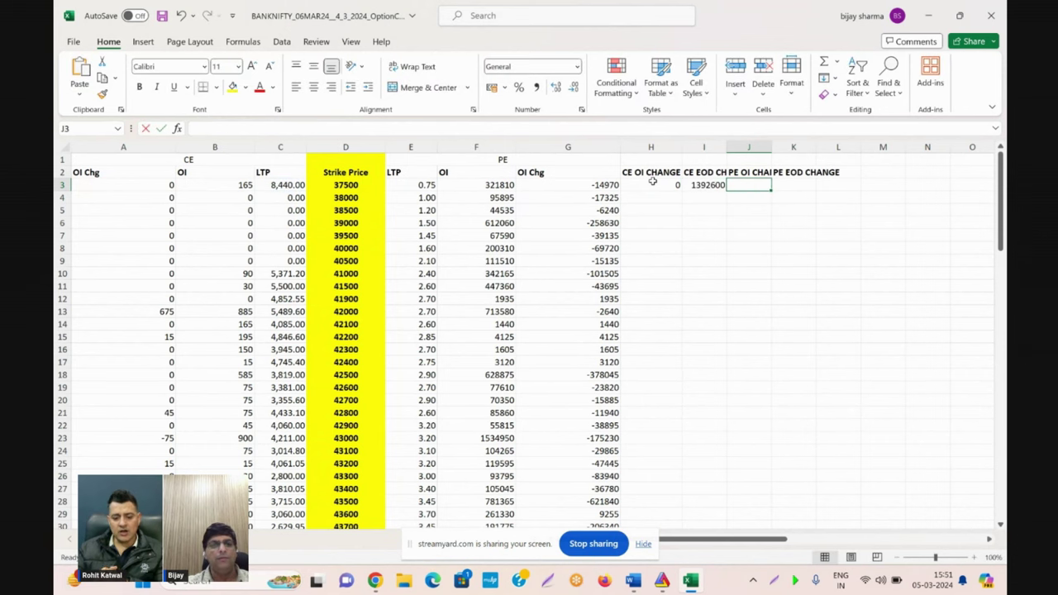
Enter the formula +E3*F3 in J3 to multiply the put LTP by its total OI.
{"action": "type", "text": "+"}
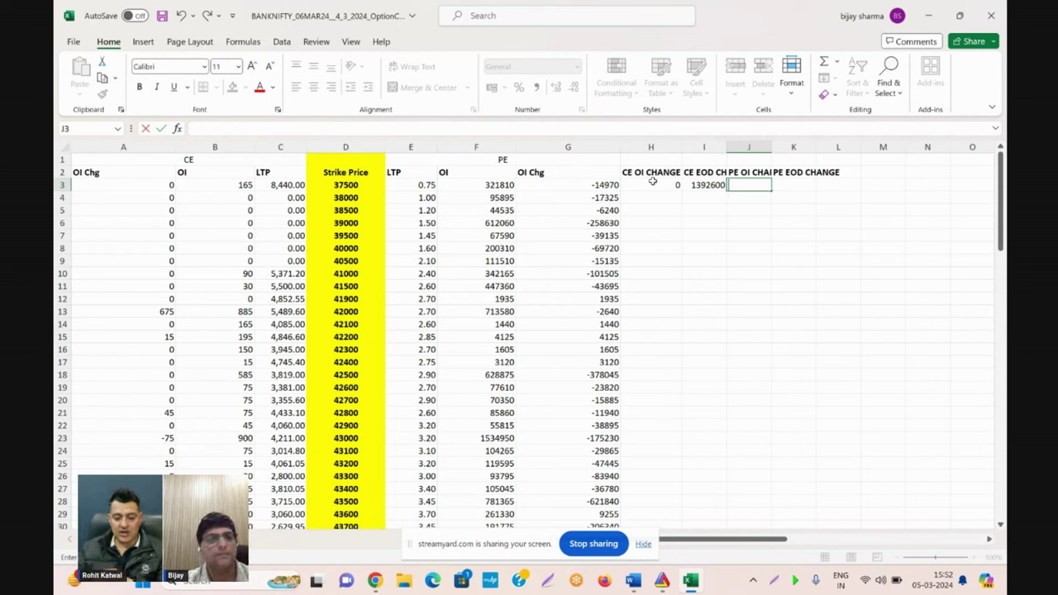
{"action": "type", "text": "+"}
{"action": "key", "text": "Left"}
{"action": "key", "text": "Left"}
{"action": "key", "text": "Left"}
{"action": "key", "text": "Left"}
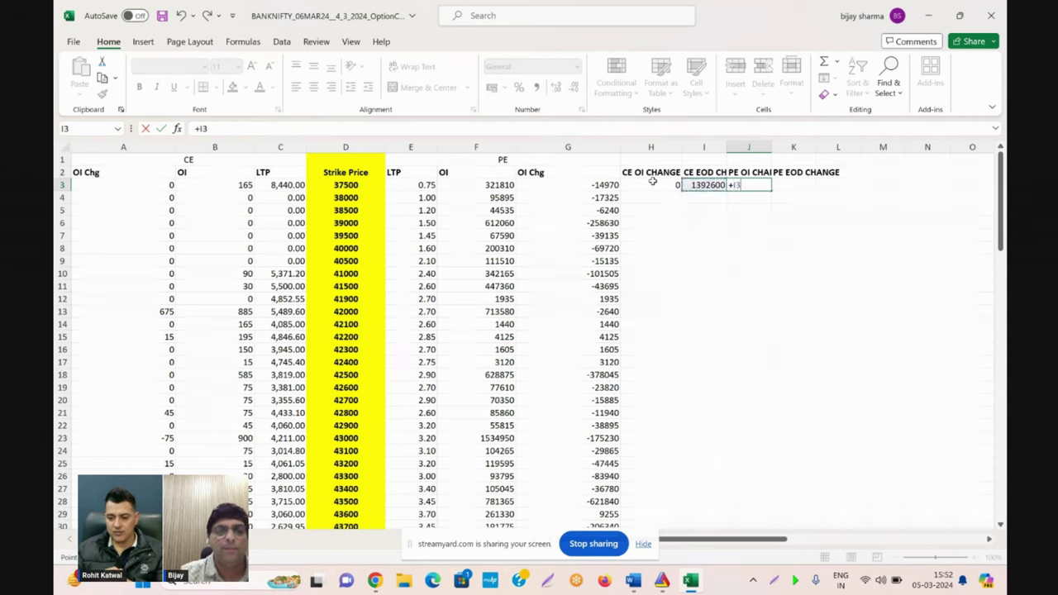
{"action": "key", "text": "Left"}
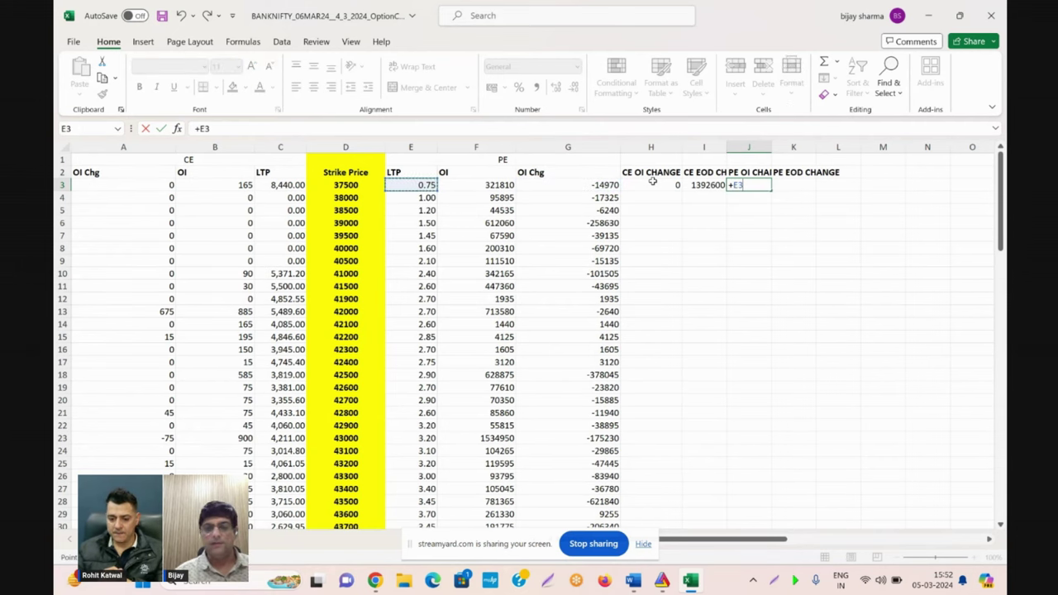
{"action": "type", "text": "*"}
{"action": "key", "text": "Left"}
{"action": "key", "text": "Left"}
{"action": "key", "text": "Left"}
{"action": "key", "text": "Left"}
{"action": "key", "text": "Tab"}
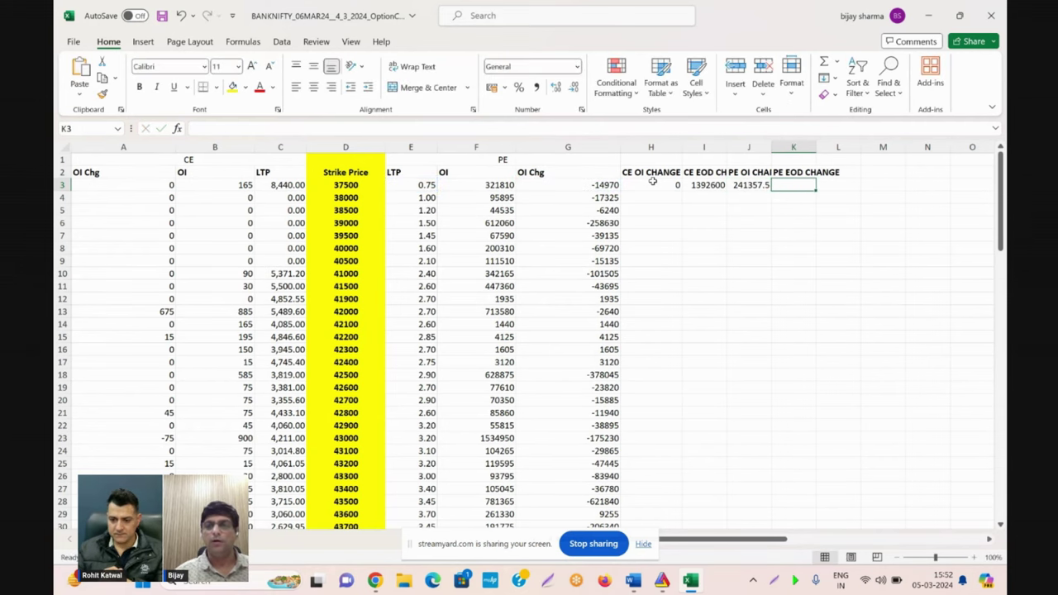
Enter the formula +E3*G3 in K3 for the put LTP times OI change, and widen columns I to K.
{"action": "type", "text": "+"}
{"action": "key", "text": "Left"}
{"action": "key", "text": "Left"}
{"action": "key", "text": "Left"}
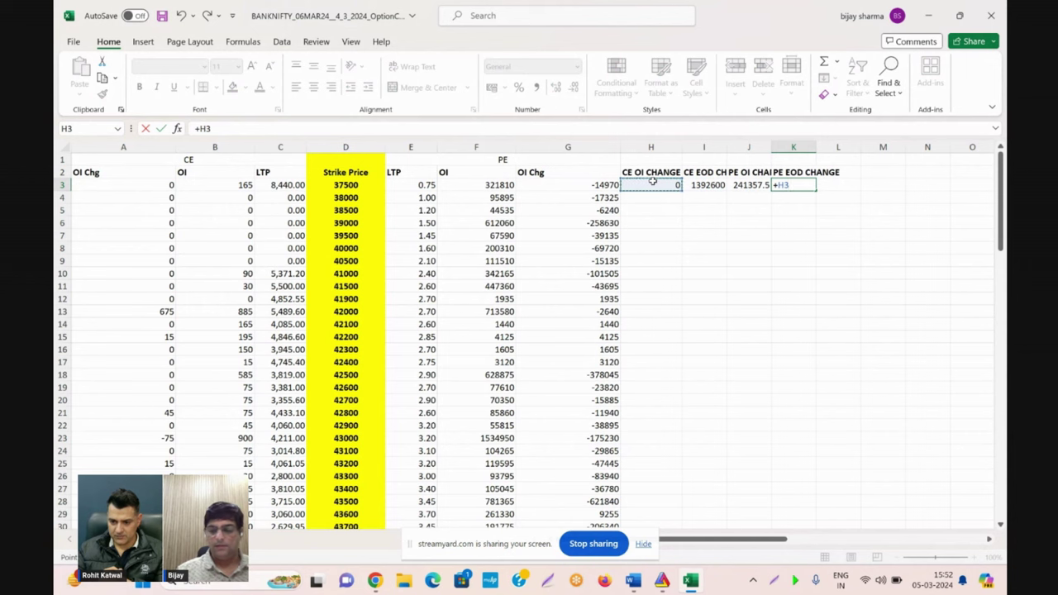
{"action": "key", "text": "Left"}
{"action": "type", "text": "*"}
{"action": "key", "text": "Left"}
{"action": "key", "text": "Left"}
{"action": "key", "text": "Left"}
{"action": "key", "text": "Left"}
{"action": "key", "text": "Left"}
{"action": "key", "text": "Tab"}
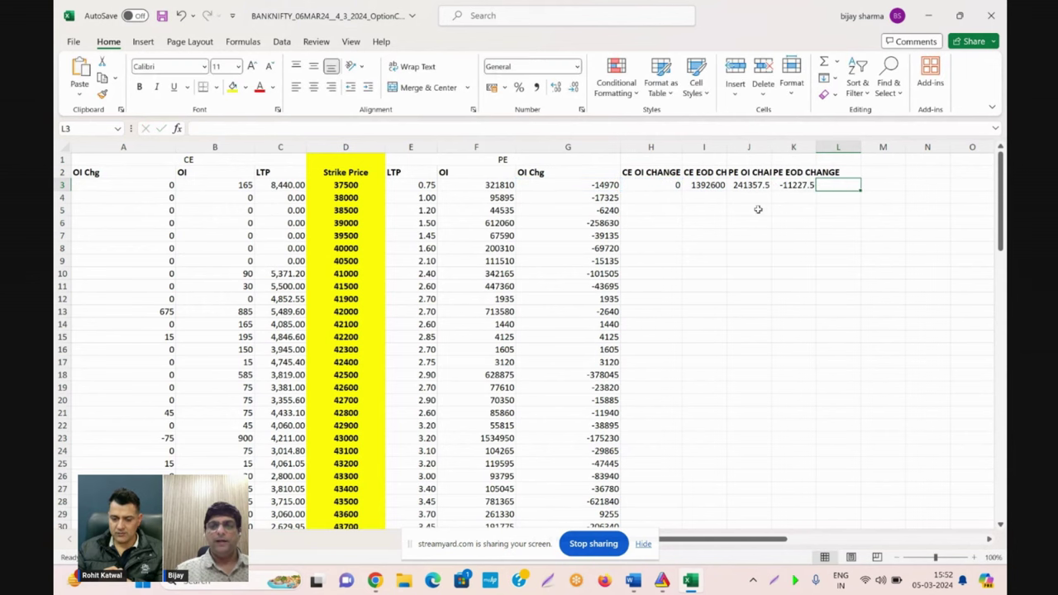
{"action": "left_click_drag", "start_coordinate": [726, 147], "coordinate": [877, 147]}
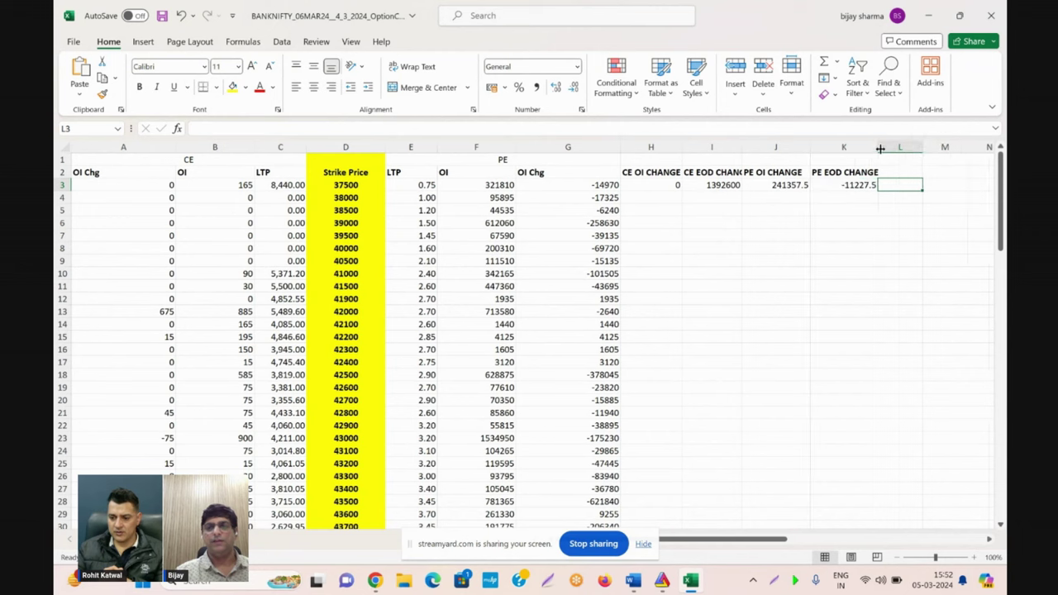
Copy the H3:K3 formulas down all strike rows and apply comma number formatting to columns H to K.
{"action": "left_click", "coordinate": [666, 185]}
{"action": "key", "text": "shift+Right"}
{"action": "key", "text": "shift+Right"}
{"action": "key", "text": "shift+Right"}
{"action": "key", "text": "ctrl+c"}
{"action": "key", "text": "Down"}
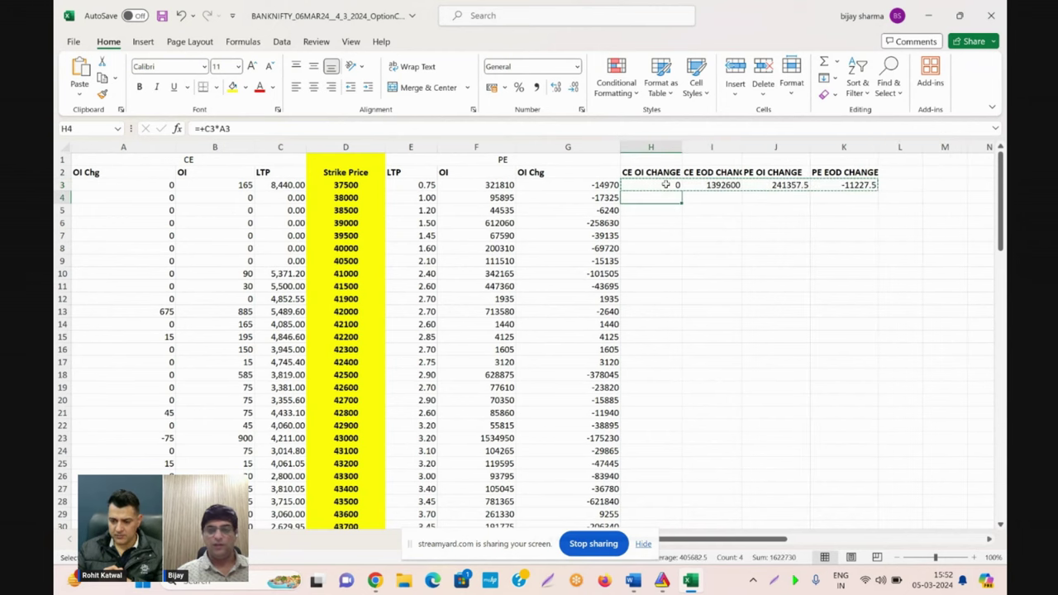
{"action": "scroll", "coordinate": [665, 182], "scroll_direction": "down", "scroll_amount": 20}
{"action": "left_click_drag", "start_coordinate": [665, 184], "coordinate": [666, 182]}
{"action": "scroll", "coordinate": [666, 182], "scroll_direction": "up", "scroll_amount": 20}
{"action": "key", "text": "ctrl+v"}
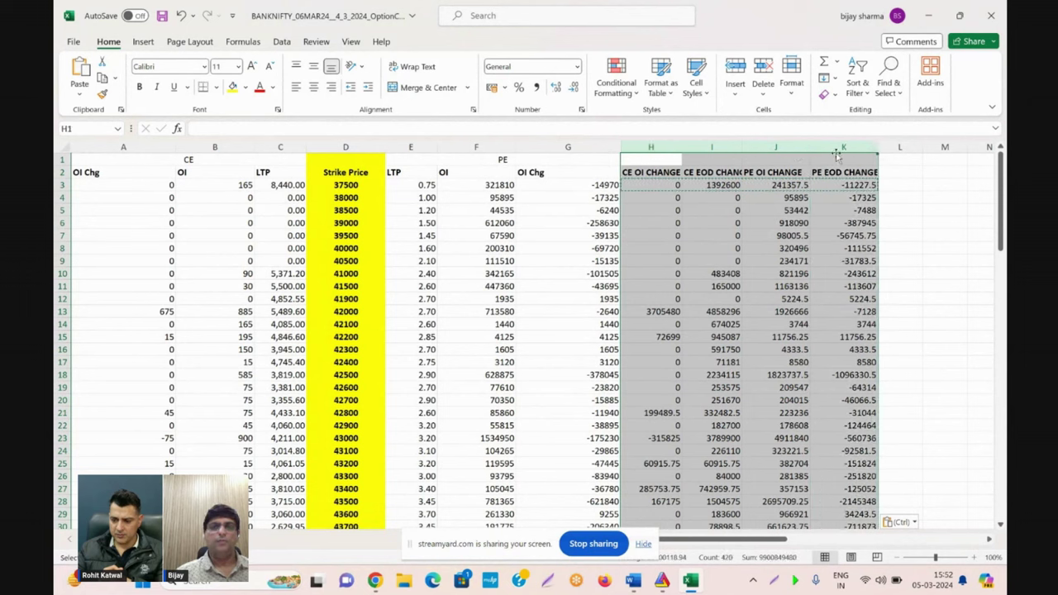
{"action": "left_click", "coordinate": [536, 87]}
{"action": "left_click", "coordinate": [657, 184]}
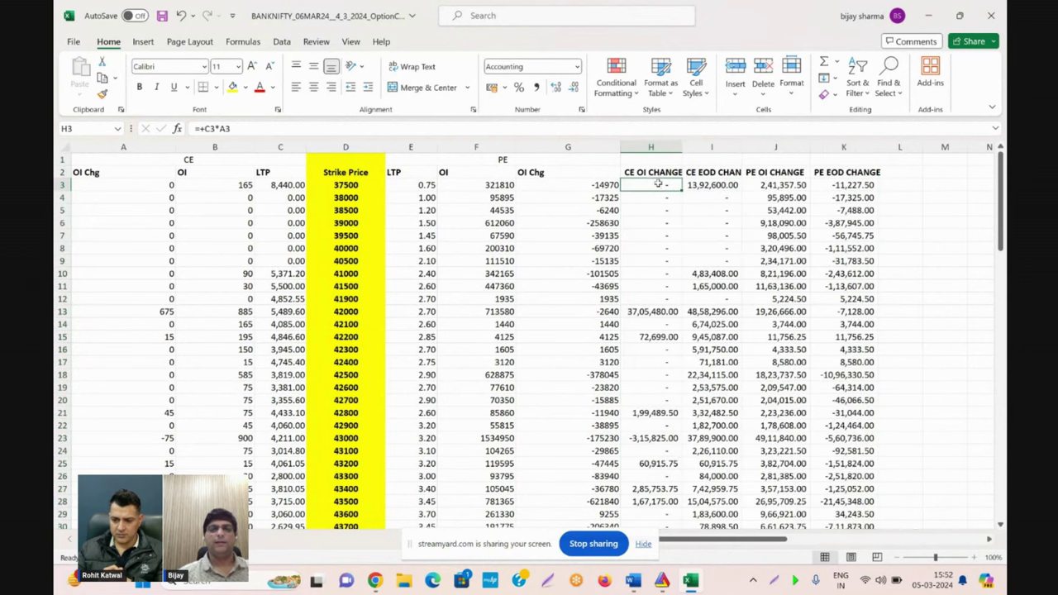
Delete row 1 with the CE and PE labels and add filters to the column header row.
{"action": "left_click", "coordinate": [248, 160]}
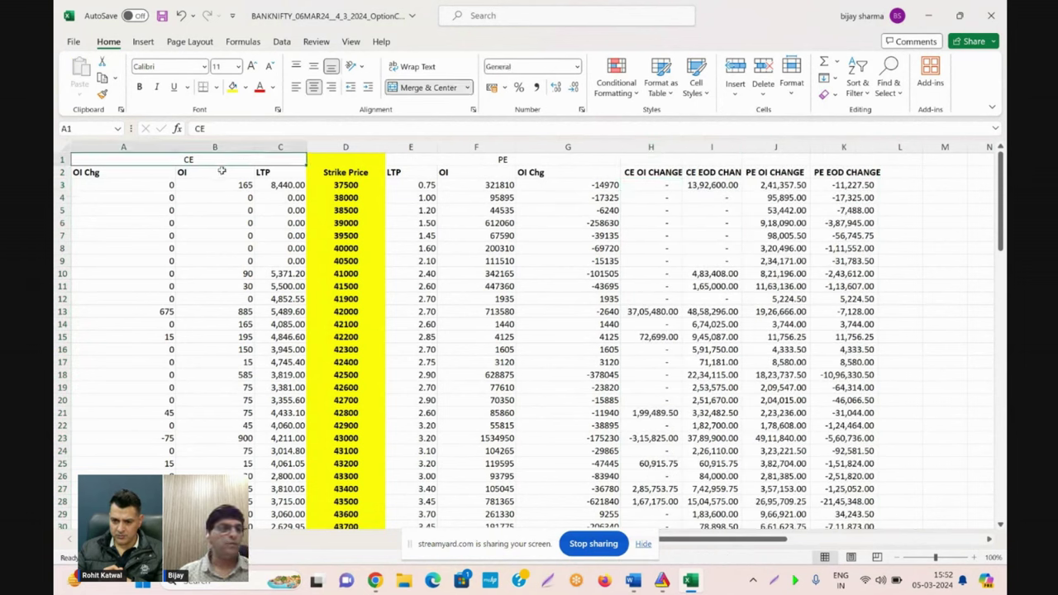
{"action": "left_click", "coordinate": [62, 159]}
{"action": "right_click", "coordinate": [61, 159]}
{"action": "left_click", "coordinate": [111, 311]}
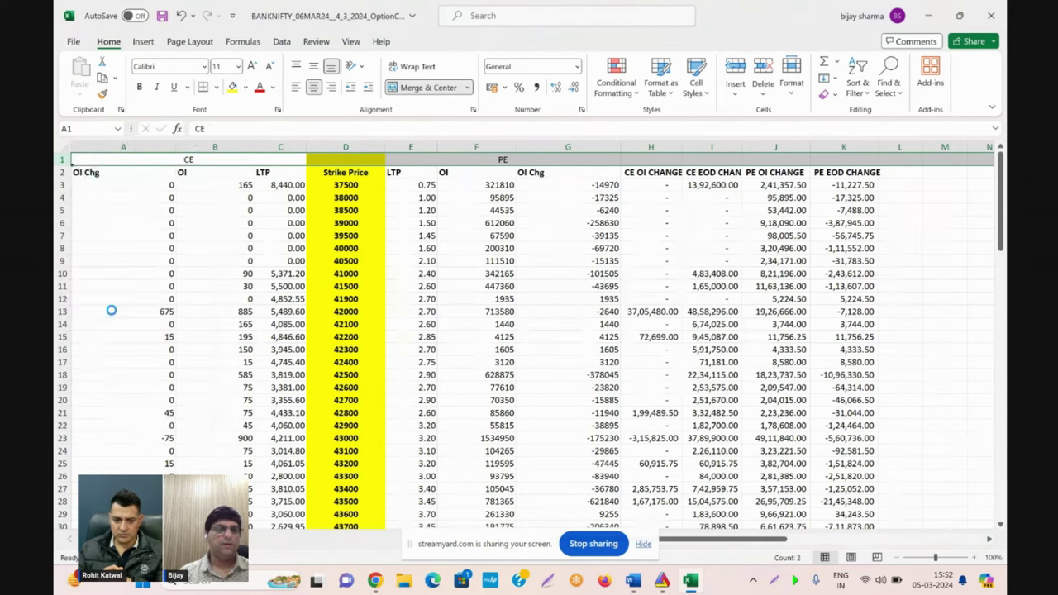
{"action": "left_click", "coordinate": [136, 235]}
{"action": "key", "text": "ctrl+shift+l"}
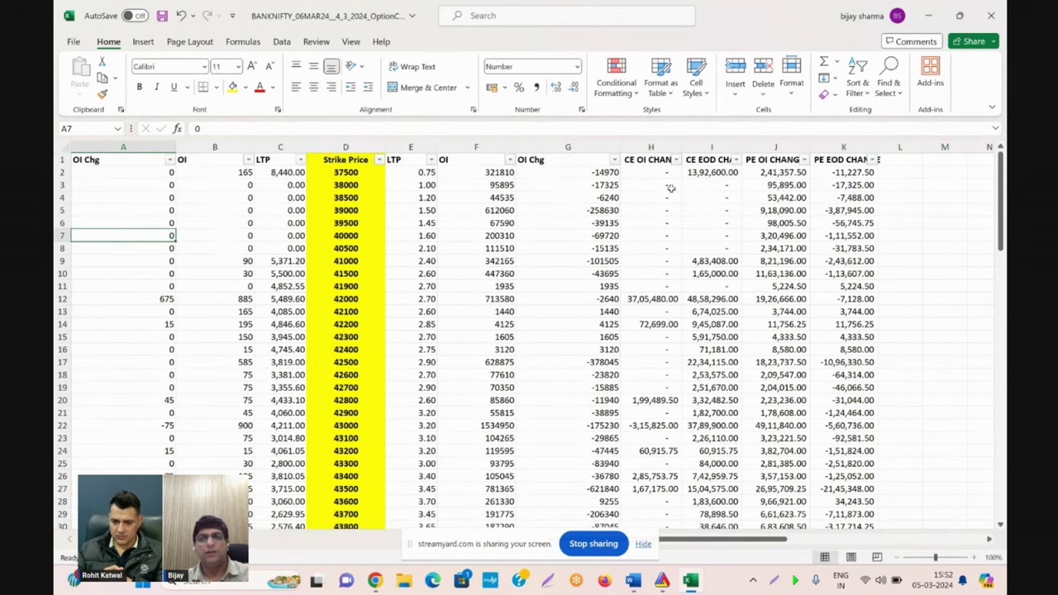
Copy the sum of column H into C2 of Book1 beside the label "CE OI CHANGE", and fit the column widths.
{"action": "left_click", "coordinate": [661, 148]}
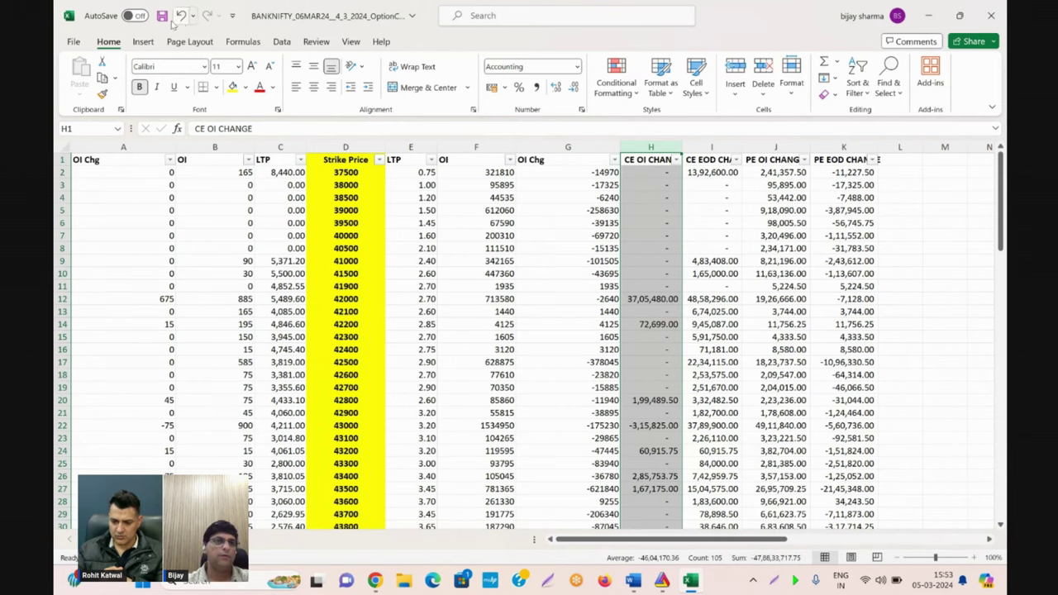
{"action": "left_click", "coordinate": [73, 41]}
{"action": "left_click", "coordinate": [71, 42]}
{"action": "left_click", "coordinate": [769, 558]}
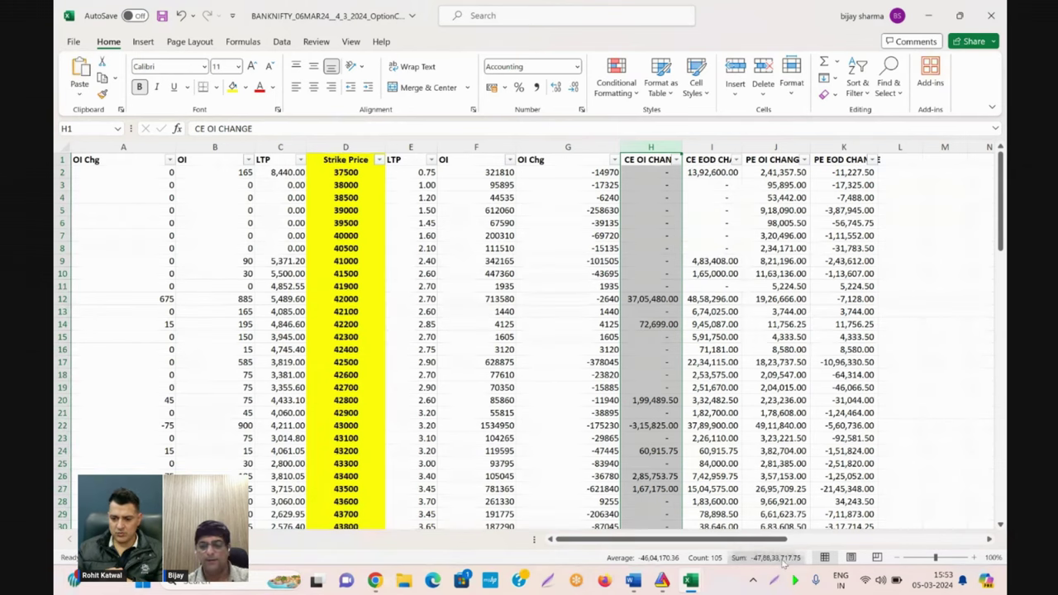
{"action": "key", "text": "alt+Tab"}
{"action": "key", "text": "Left"}
{"action": "key", "text": "ctrl+v"}
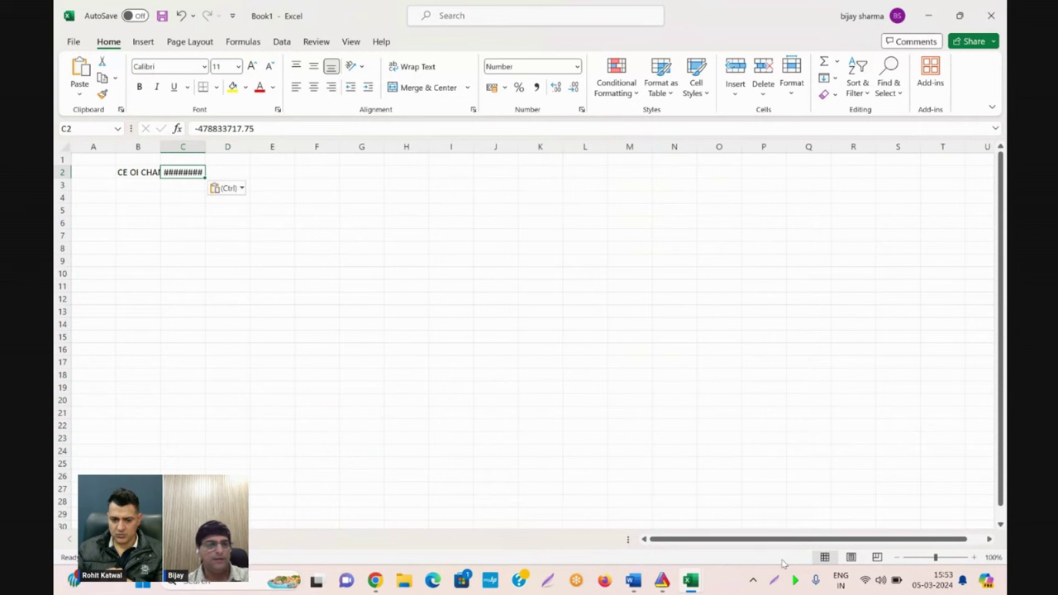
{"action": "mouse_move", "coordinate": [209, 146]}
{"action": "left_mouse_down"}
{"action": "mouse_move", "coordinate": [160, 147]}
{"action": "mouse_move", "coordinate": [194, 146]}
{"action": "left_mouse_up"}
{"action": "double_click", "coordinate": [209, 146]}
Label B3 of Book1 "CE EOD" and copy the option chain workbook's column I sum into C3.
{"action": "left_click", "coordinate": [145, 185]}
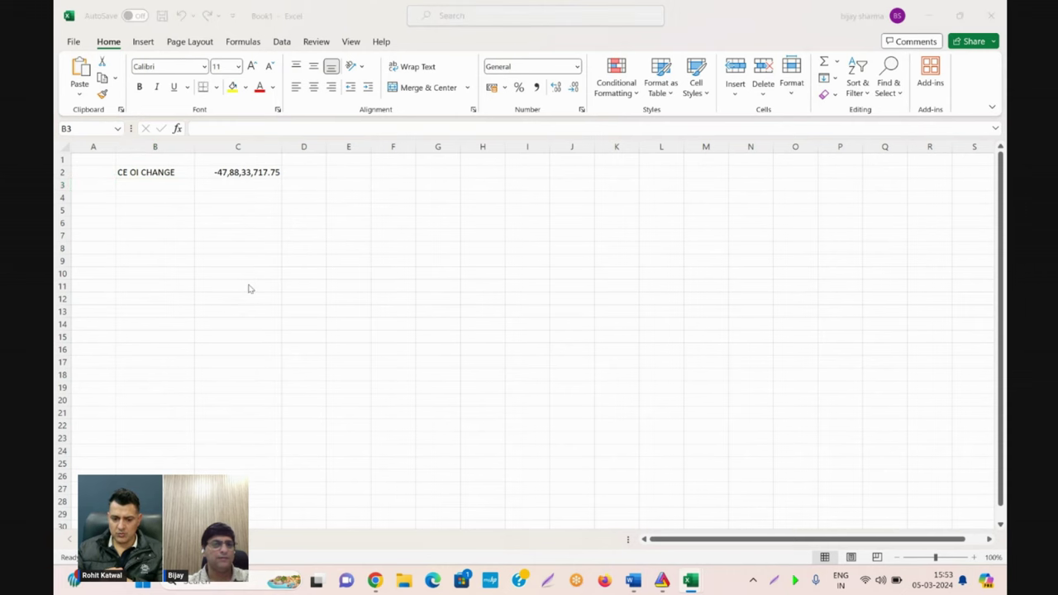
{"action": "key", "text": "alt+Tab"}
{"action": "left_click", "coordinate": [688, 140]}
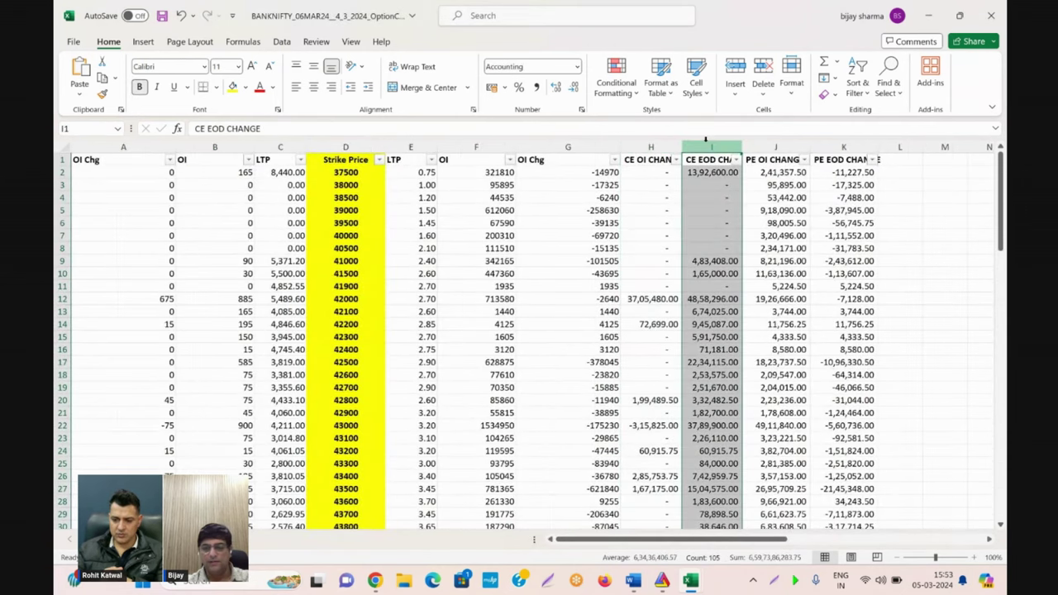
{"action": "key", "text": "alt+Tab"}
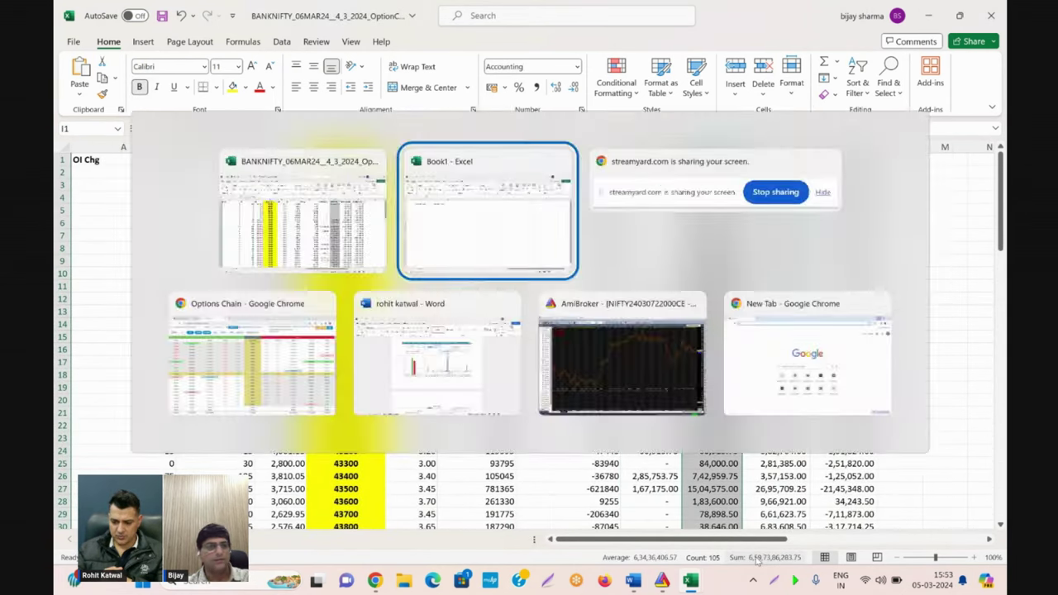
{"action": "key", "text": "Left"}
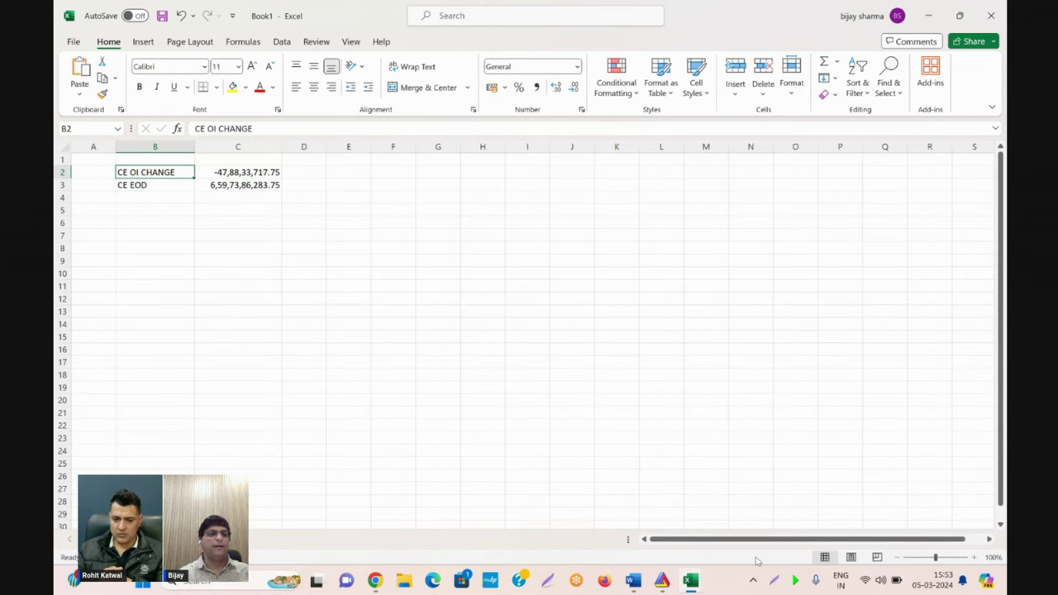
{"action": "key", "text": "Down"}
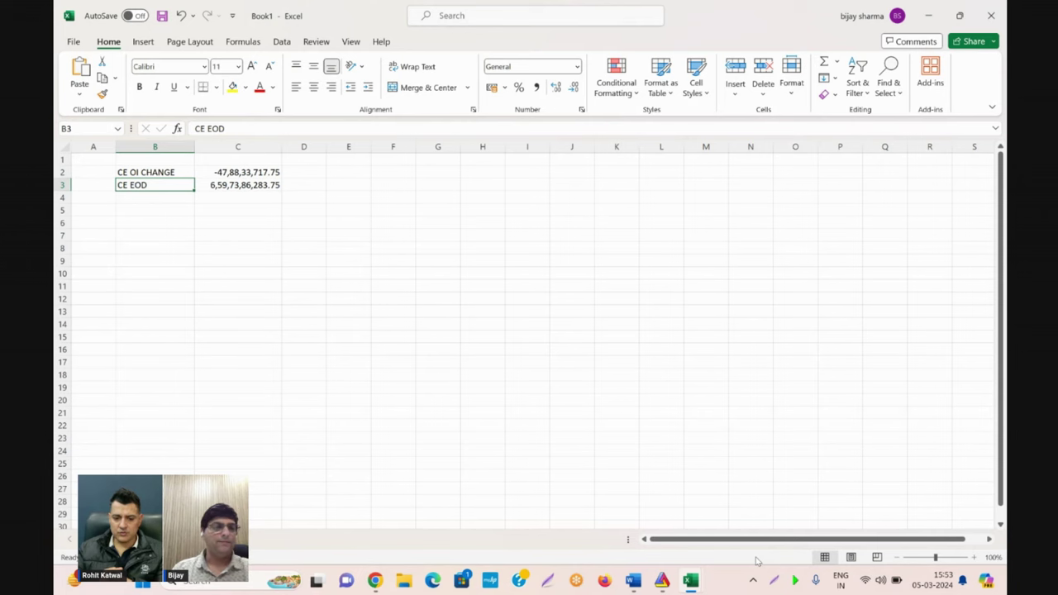
Copy the option chain workbook's column J sum into C5 of Book1 and label B5 "PE OI CHANGE".
{"action": "key", "text": "Down"}
{"action": "key", "text": "Down"}
{"action": "key", "text": "alt+Tab"}
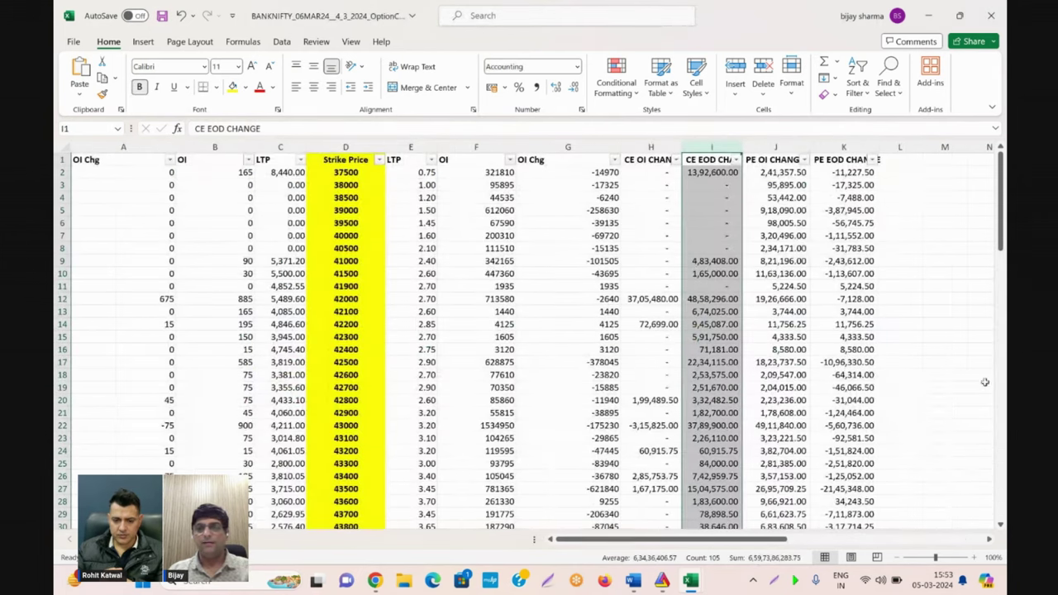
{"action": "left_click", "coordinate": [774, 147]}
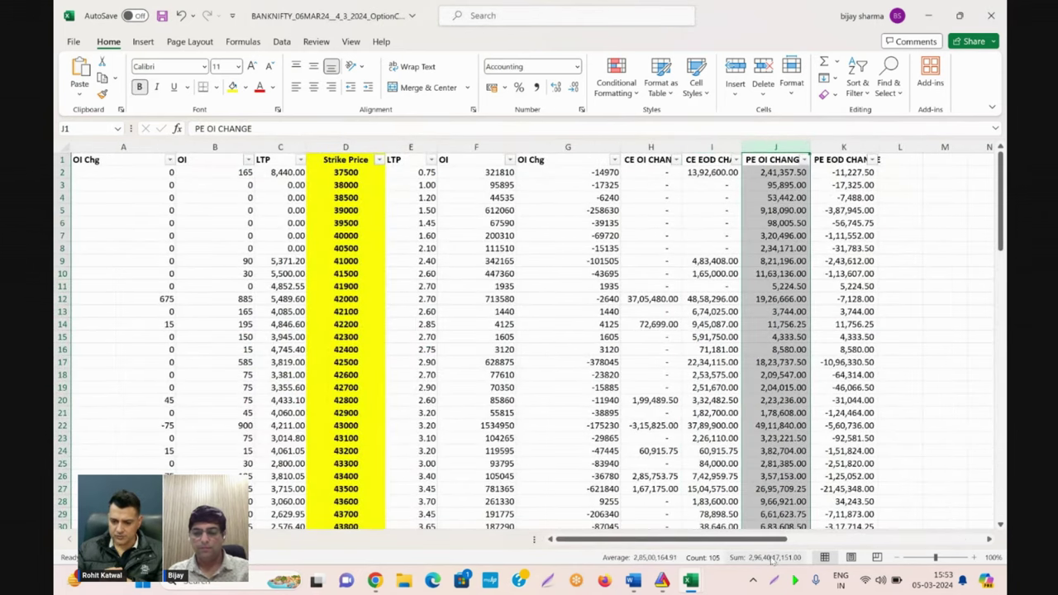
{"action": "key", "text": "alt+Tab"}
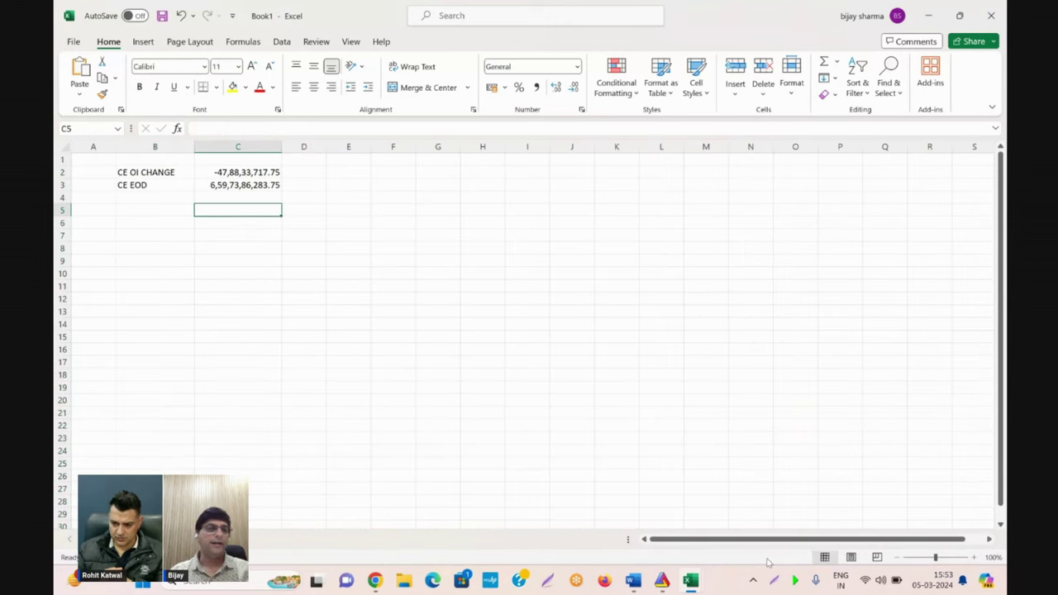
{"action": "key", "text": "ctrl+v"}
{"action": "key", "text": "Left"}
{"action": "type", "text": "PE OI CHANGE"}
{"action": "key", "text": "Return"}
Label B6 "PE EOD" and copy the option chain workbook's column K sum into C6.
{"action": "type", "text": "PE EOD"}
{"action": "key", "text": "Up"}
{"action": "key", "text": "Up"}
{"action": "key", "text": "Up"}
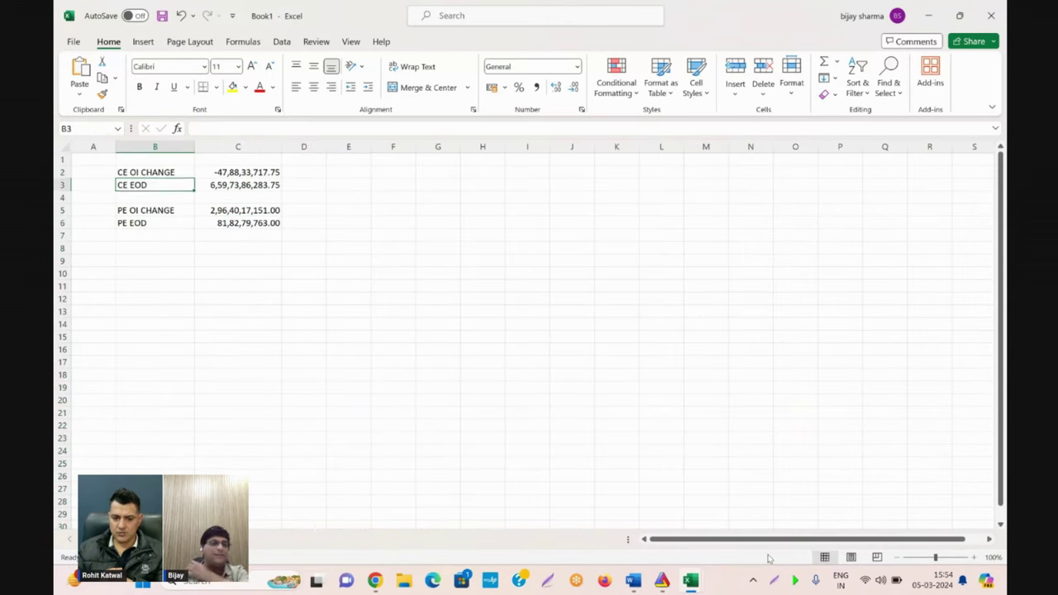
Review the CE and PE totals in B2:C6 of Book1, comparing the OI change and EOD figures.
{"action": "key", "text": "Up"}
{"action": "key", "text": "Down"}
{"action": "key", "text": "Down"}
{"action": "key", "text": "Down"}
{"action": "key", "text": "Down"}
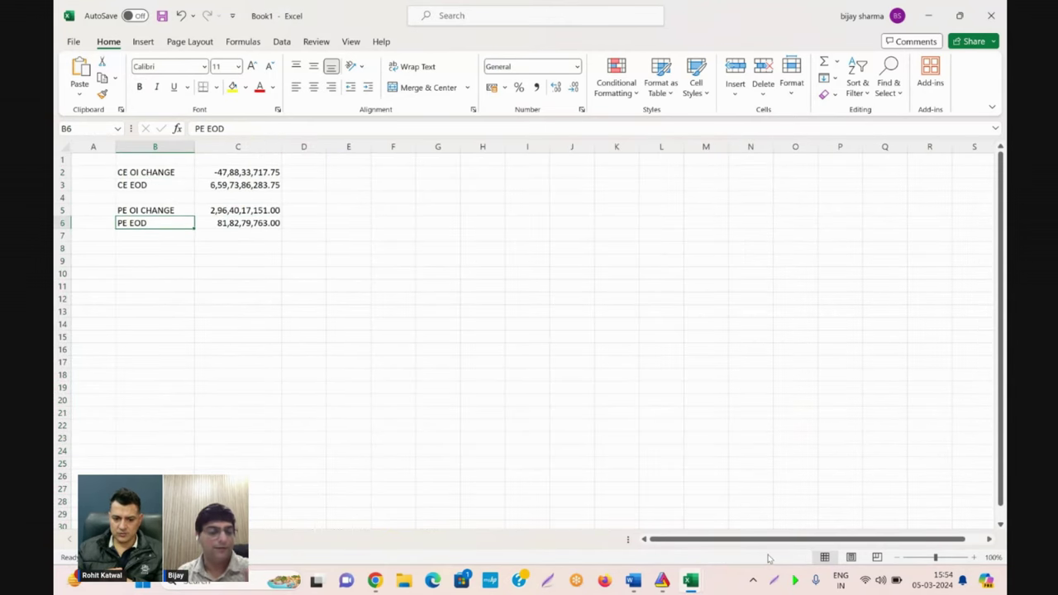
{"action": "key", "text": "Up"}
{"action": "key", "text": "Up"}
{"action": "key", "text": "Up"}
{"action": "key", "text": "Up"}
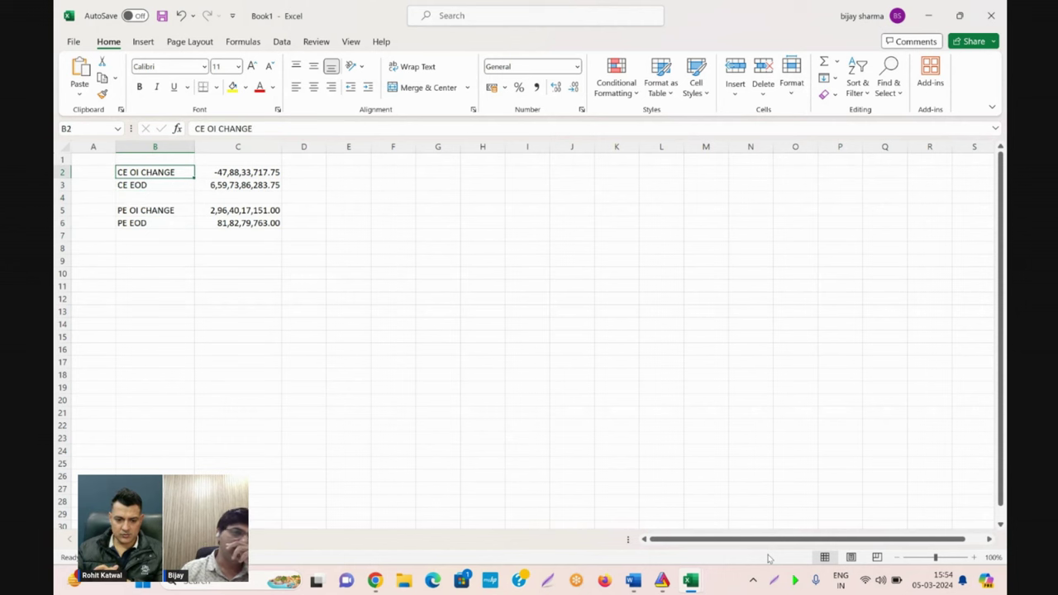
{"action": "key", "text": "Right"}
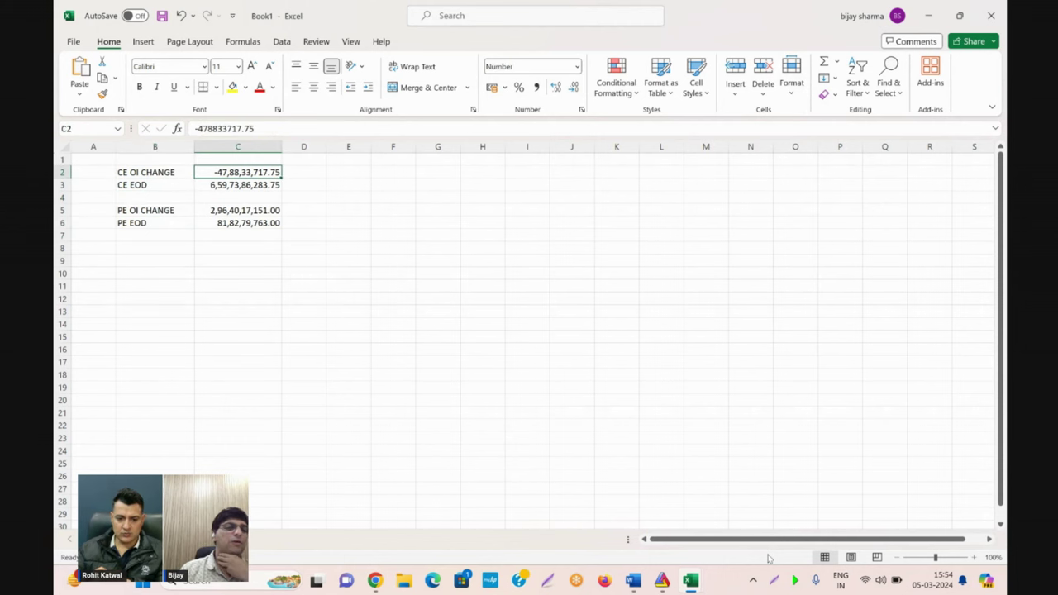
{"action": "key", "text": "Down"}
{"action": "key", "text": "Down"}
{"action": "key", "text": "Down"}
{"action": "key", "text": "Down"}
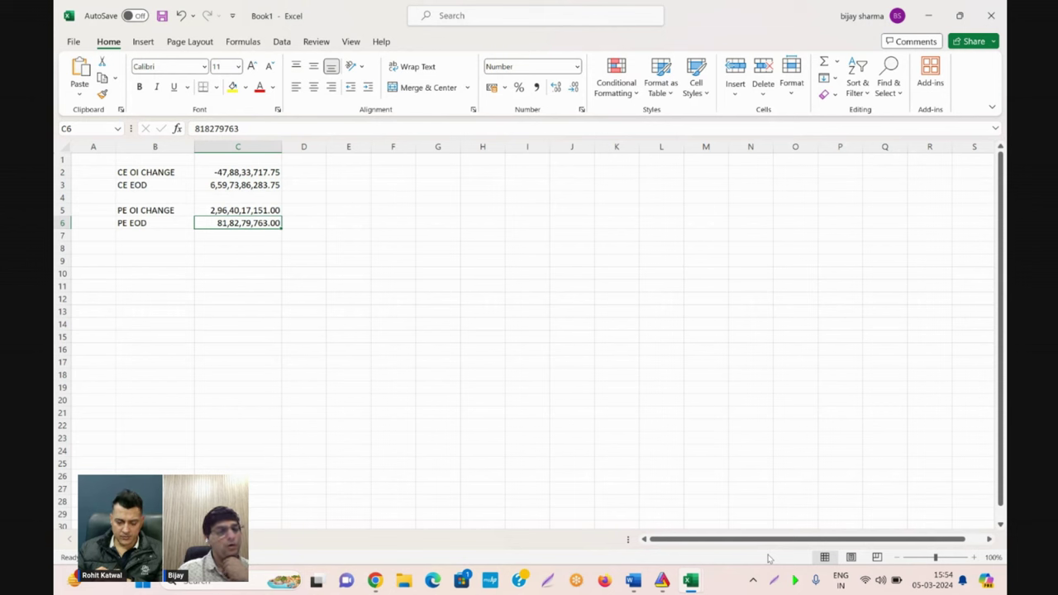
{"action": "key", "text": "Right"}
{"action": "key", "text": "Right"}
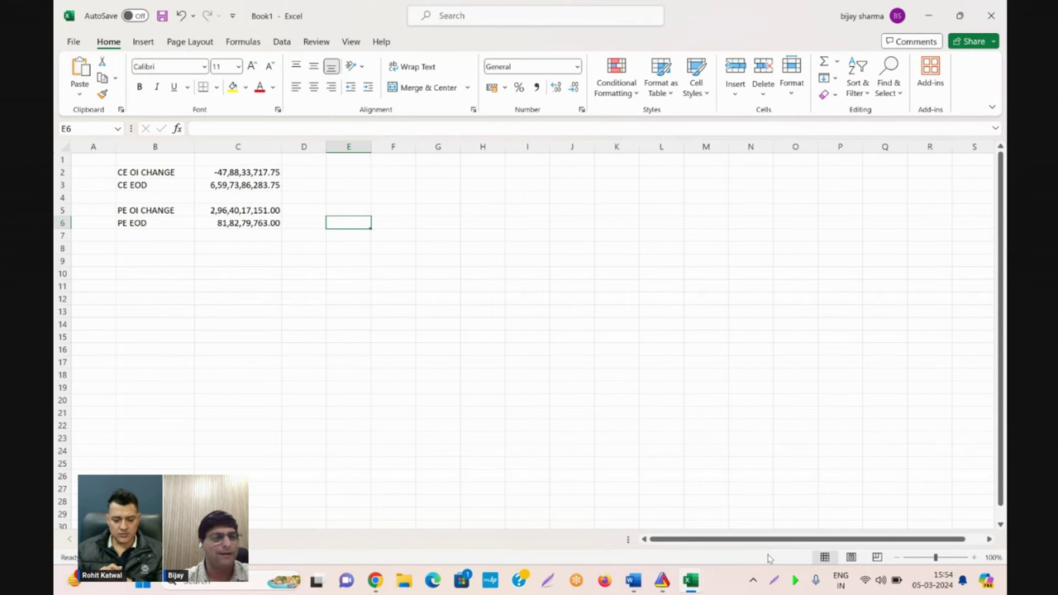
In the option chain workbook, sort CE OI CHANGE from largest to smallest and fit the widths of columns H and I.
{"action": "key", "text": "alt+Tab"}
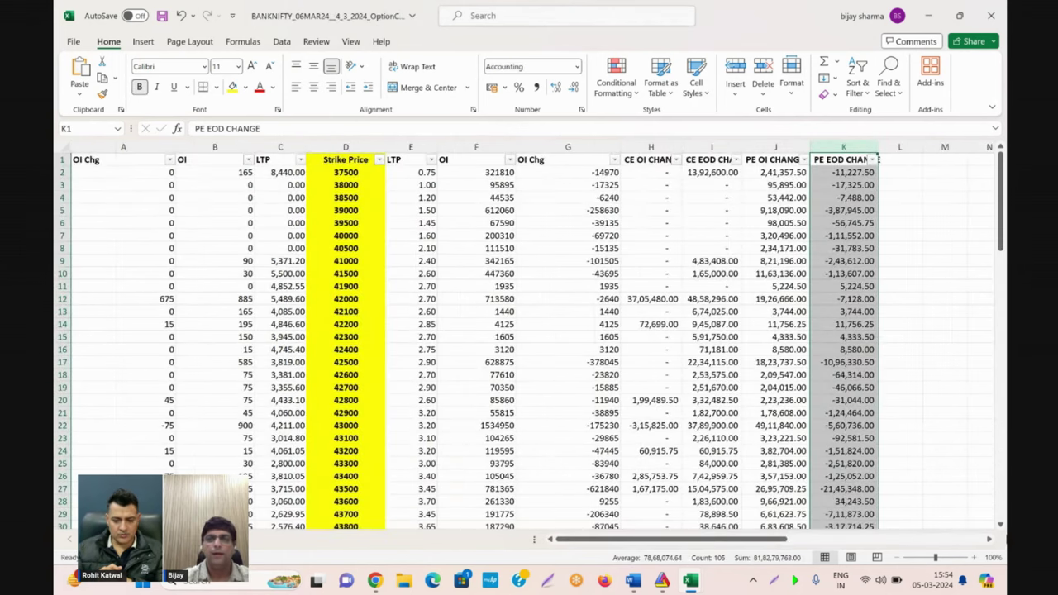
{"action": "left_click", "coordinate": [676, 160]}
{"action": "left_click", "coordinate": [589, 195]}
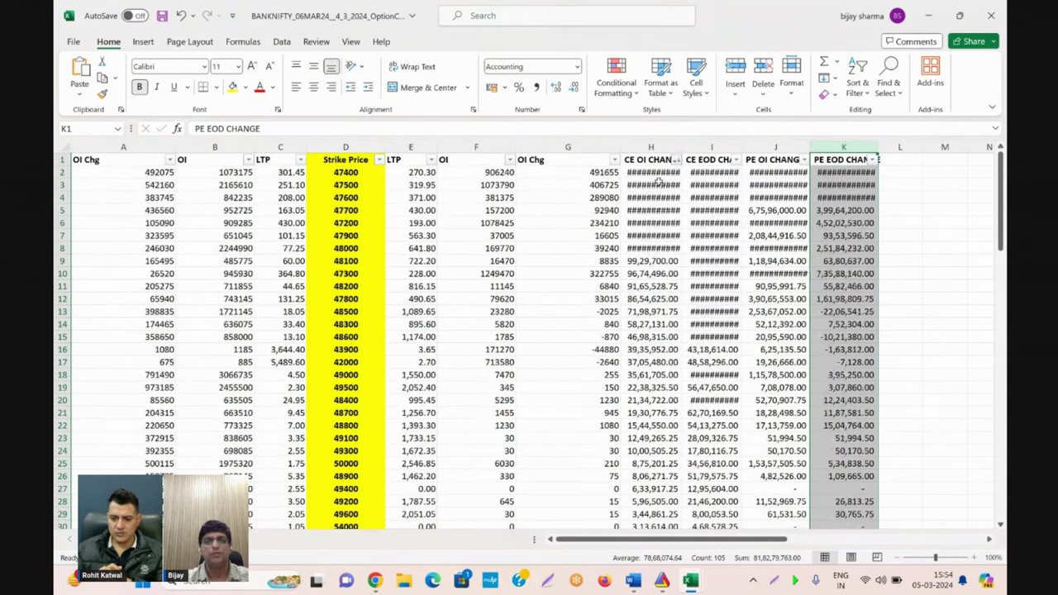
{"action": "double_click", "coordinate": [681, 147]}
{"action": "double_click", "coordinate": [755, 147]}
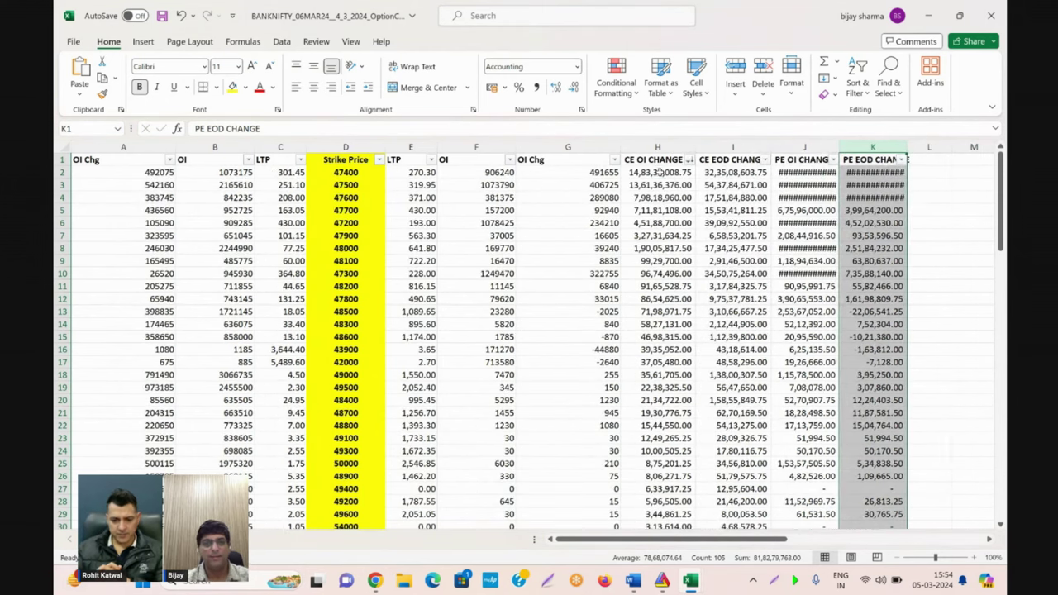
Copy the sum of the ten largest CE OI CHANGE values, H2:H11, into E2 of Book1.
{"action": "left_click", "coordinate": [658, 172]}
{"action": "key", "text": "Up"}
{"action": "key", "text": "Down"}
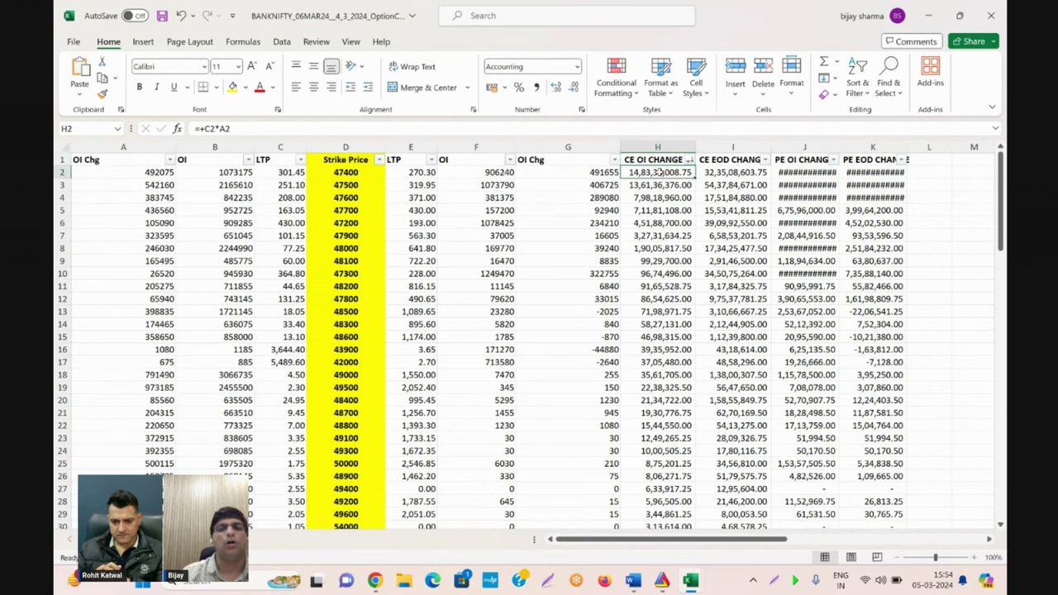
{"action": "left_click_drag", "start_coordinate": [659, 172], "coordinate": [658, 286]}
{"action": "left_click", "coordinate": [774, 556]}
{"action": "key", "text": "alt+Tab"}
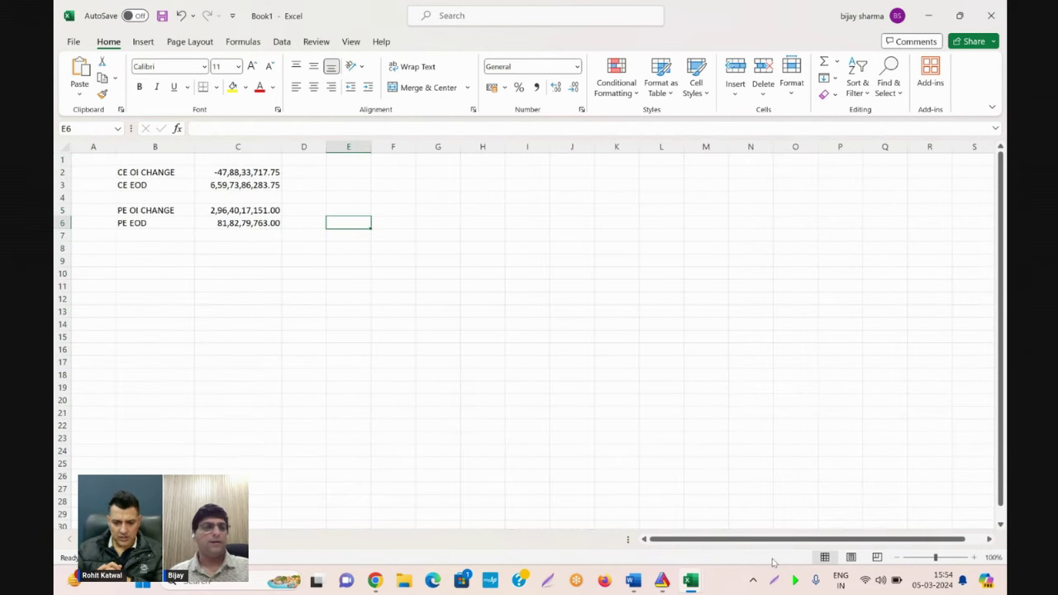
{"action": "left_click", "coordinate": [373, 172]}
{"action": "type", "text": "56,11,68,329.25"}
Label E1 of Book1 "TOP 10" above the copied sum.
{"action": "left_click", "coordinate": [377, 159]}
{"action": "type", "text": "TOP 10"}
{"action": "key", "text": "Tab"}
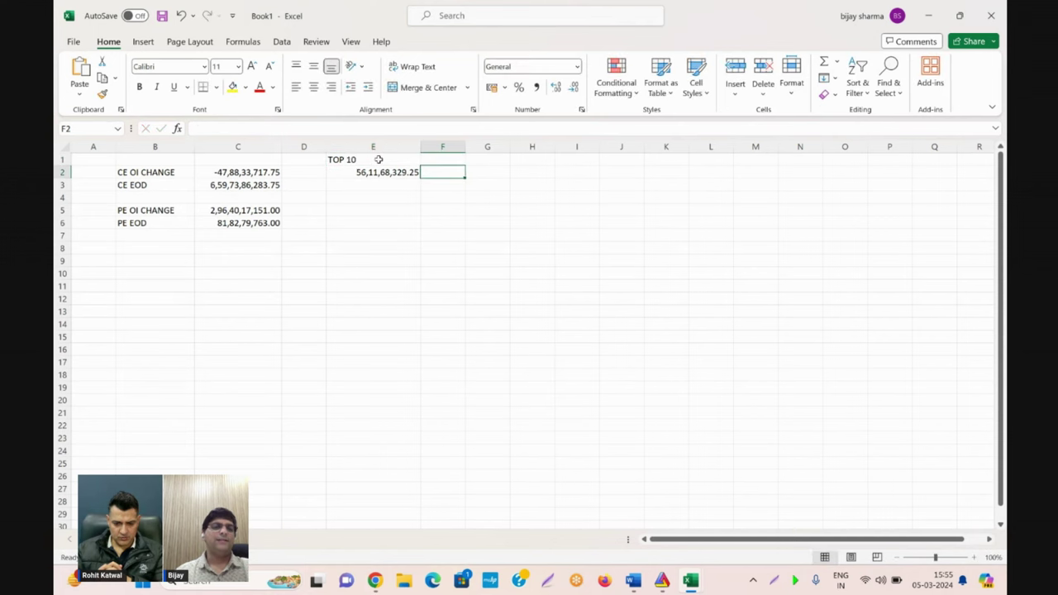
{"action": "key", "text": "Down"}
{"action": "key", "text": "Left"}
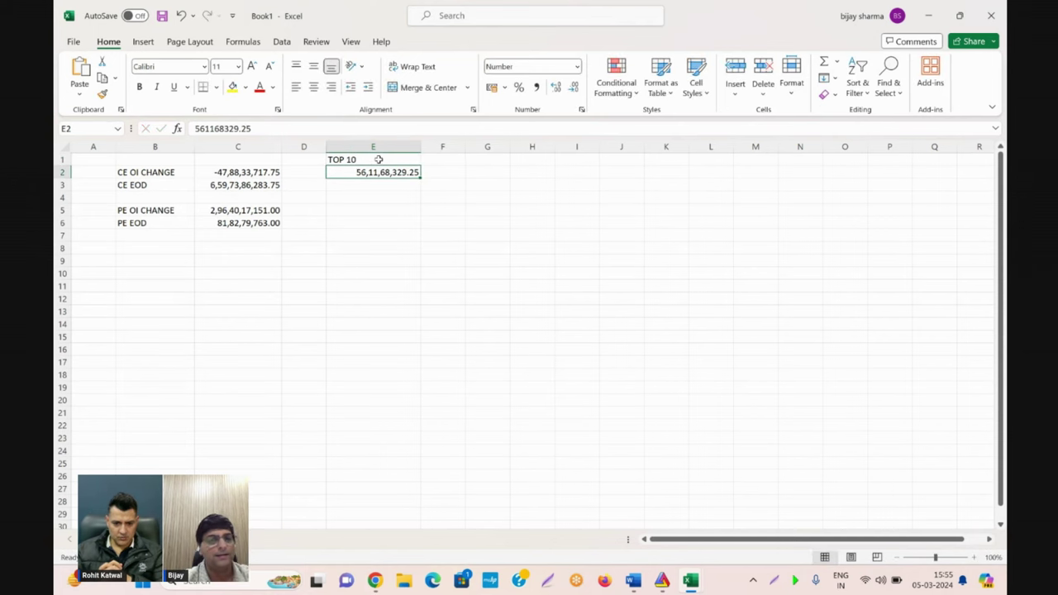
Check the sum of the top ten CE OI CHANGE values, H2:H11, in the option chain workbook.
{"action": "key", "text": "alt+Tab"}
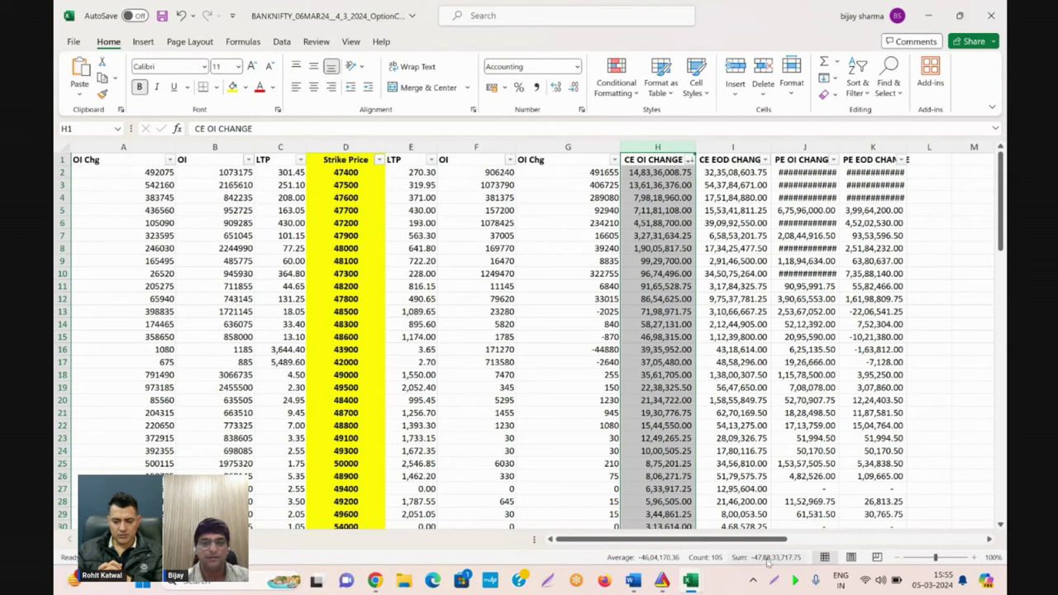
{"action": "left_click_drag", "start_coordinate": [640, 173], "coordinate": [640, 180]}
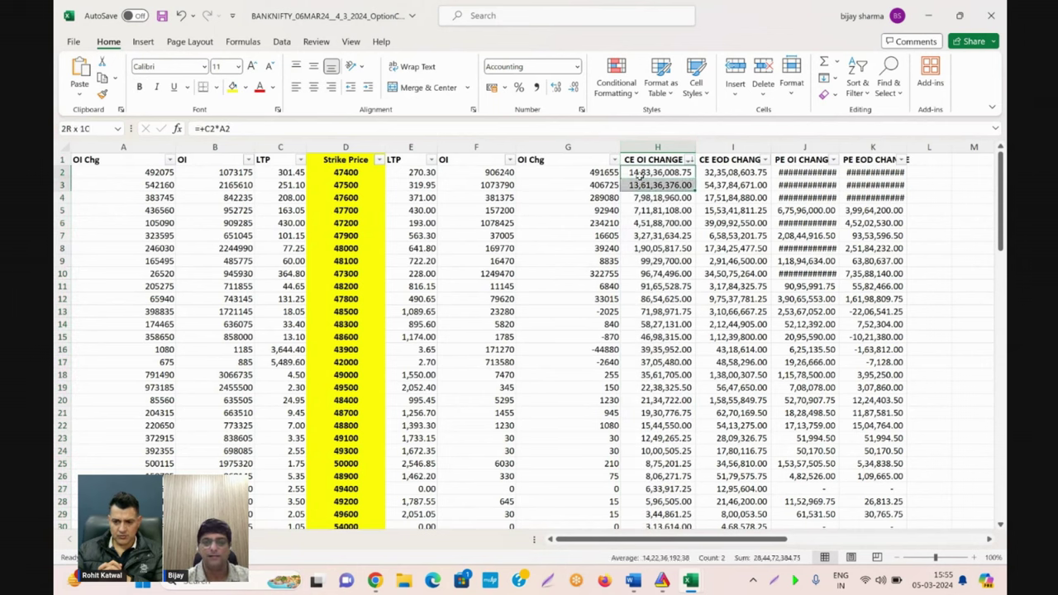
{"action": "key", "text": "shift+Down"}
{"action": "key", "text": "shift+Down"}
{"action": "key", "text": "shift+Down"}
{"action": "key", "text": "shift+Down"}
{"action": "key", "text": "shift+Down"}
{"action": "key", "text": "shift+Down"}
{"action": "key", "text": "shift+Down"}
{"action": "key", "text": "shift+Down"}
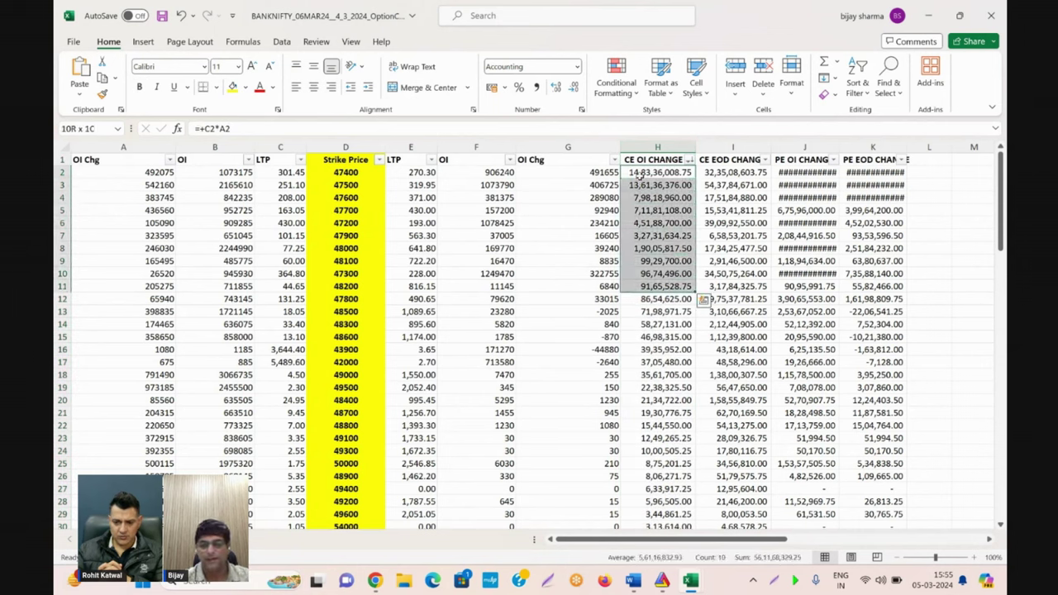
Look through the sorted CE OI CHANGE column from the largest values down to its last row, 105.
{"action": "key", "text": "Down"}
{"action": "key", "text": "Down"}
{"action": "key", "text": "Down"}
{"action": "key", "text": "Down"}
{"action": "key", "text": "Down"}
{"action": "key", "text": "Down"}
{"action": "key", "text": "Down"}
{"action": "key", "text": "Down"}
{"action": "key", "text": "Down"}
{"action": "key", "text": "Down"}
{"action": "key", "text": "Down"}
{"action": "key", "text": "Down"}
{"action": "key", "text": "Down"}
{"action": "key", "text": "Down"}
{"action": "key", "text": "Down"}
{"action": "key", "text": "Down"}
{"action": "key", "text": "Down"}
{"action": "key", "text": "Down"}
{"action": "key", "text": "Down"}
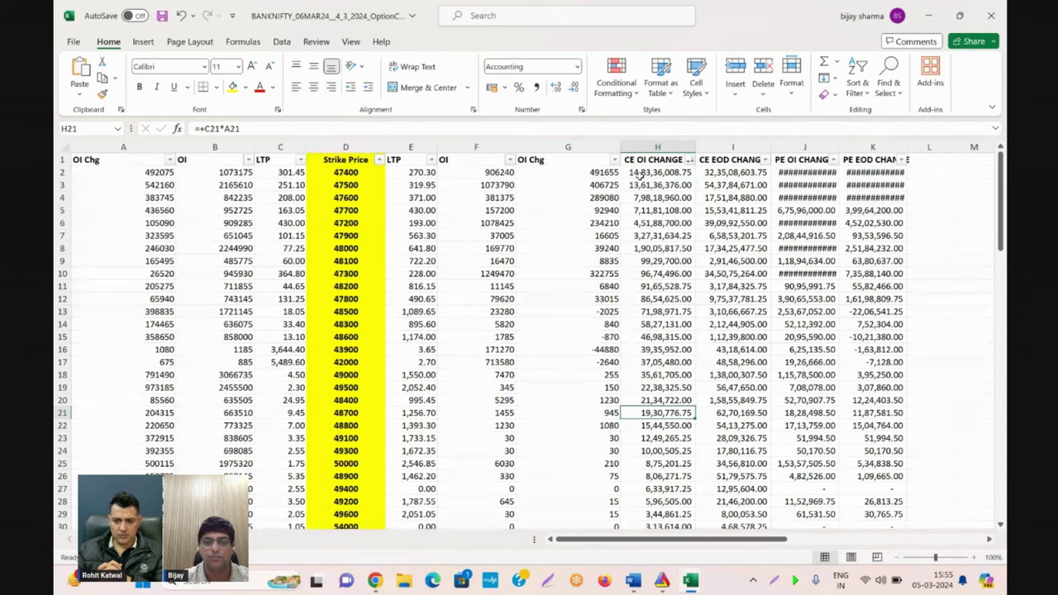
{"action": "key", "text": "Down"}
{"action": "key", "text": "Down"}
{"action": "key", "text": "Down"}
{"action": "key", "text": "Down"}
{"action": "key", "text": "Down"}
{"action": "key", "text": "Down"}
{"action": "key", "text": "Down"}
{"action": "key", "text": "Down"}
{"action": "key", "text": "Down"}
{"action": "key", "text": "Down"}
{"action": "key", "text": "Down"}
{"action": "key", "text": "Down"}
{"action": "key", "text": "Down"}
{"action": "key", "text": "Down"}
{"action": "key", "text": "Down"}
{"action": "key", "text": "Down"}
{"action": "key", "text": "Down"}
{"action": "key", "text": "Down"}
{"action": "key", "text": "Down"}
{"action": "key", "text": "Down"}
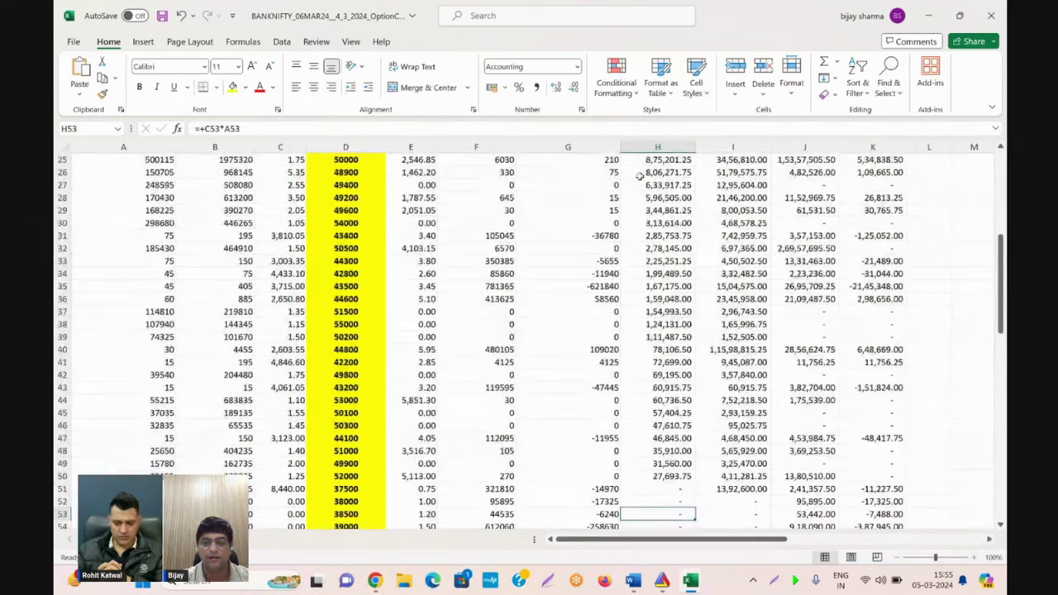
{"action": "key", "text": "Down"}
{"action": "key", "text": "Down"}
{"action": "key", "text": "Down"}
{"action": "key", "text": "Down"}
{"action": "key", "text": "Down"}
{"action": "key", "text": "Down"}
{"action": "key", "text": "Down"}
{"action": "key", "text": "Down"}
{"action": "key", "text": "Down"}
{"action": "key", "text": "Down"}
{"action": "key", "text": "Down"}
{"action": "key", "text": "Down"}
{"action": "key", "text": "Down"}
{"action": "key", "text": "Down"}
{"action": "key", "text": "Down"}
{"action": "key", "text": "Down"}
{"action": "key", "text": "Down"}
{"action": "key", "text": "Down"}
{"action": "key", "text": "Down"}
{"action": "key", "text": "Down"}
{"action": "key", "text": "Down"}
{"action": "key", "text": "Down"}
{"action": "key", "text": "Down"}
{"action": "key", "text": "Down"}
{"action": "key", "text": "Down"}
{"action": "key", "text": "Down"}
{"action": "key", "text": "Down"}
{"action": "key", "text": "Down"}
{"action": "key", "text": "Down"}
{"action": "key", "text": "Down"}
{"action": "key", "text": "Down"}
{"action": "key", "text": "Down"}
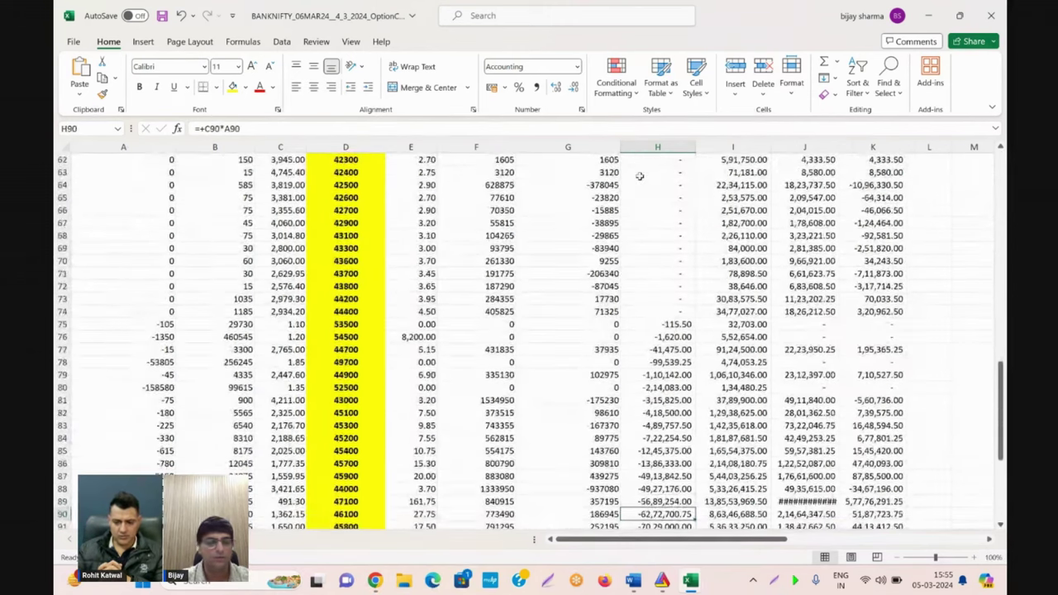
{"action": "key", "text": "Down"}
{"action": "key", "text": "Down"}
{"action": "key", "text": "Down"}
{"action": "key", "text": "Down"}
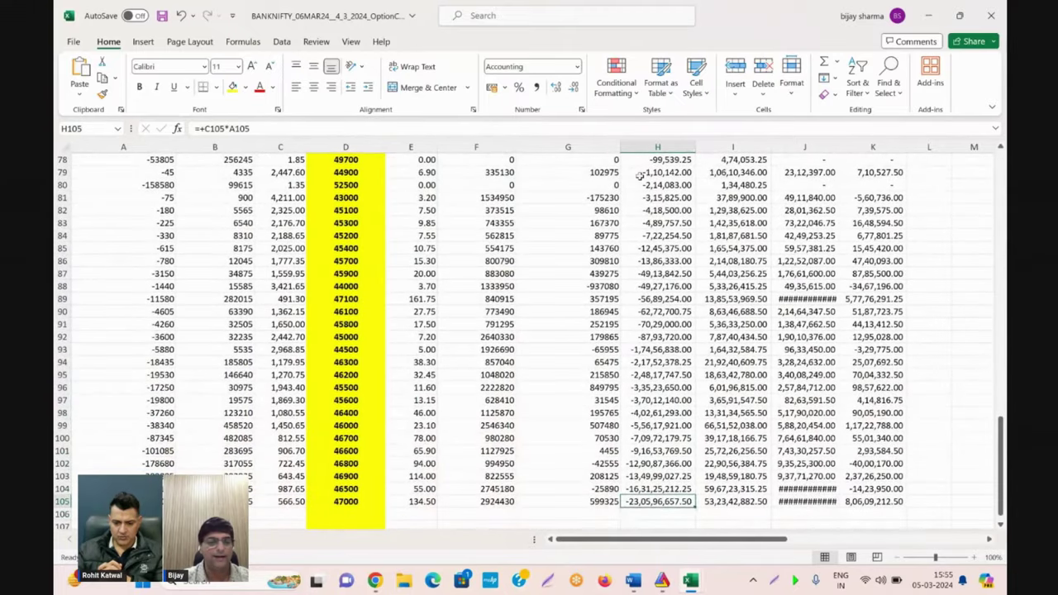
Examine the most negative CE OI CHANGE values and their strike prices, from row 105 up to around row 94.
{"action": "key", "text": "Left"}
{"action": "key", "text": "Left"}
{"action": "key", "text": "Left"}
{"action": "key", "text": "Left"}
{"action": "key", "text": "Right"}
{"action": "key", "text": "Right"}
{"action": "key", "text": "Right"}
{"action": "key", "text": "Right"}
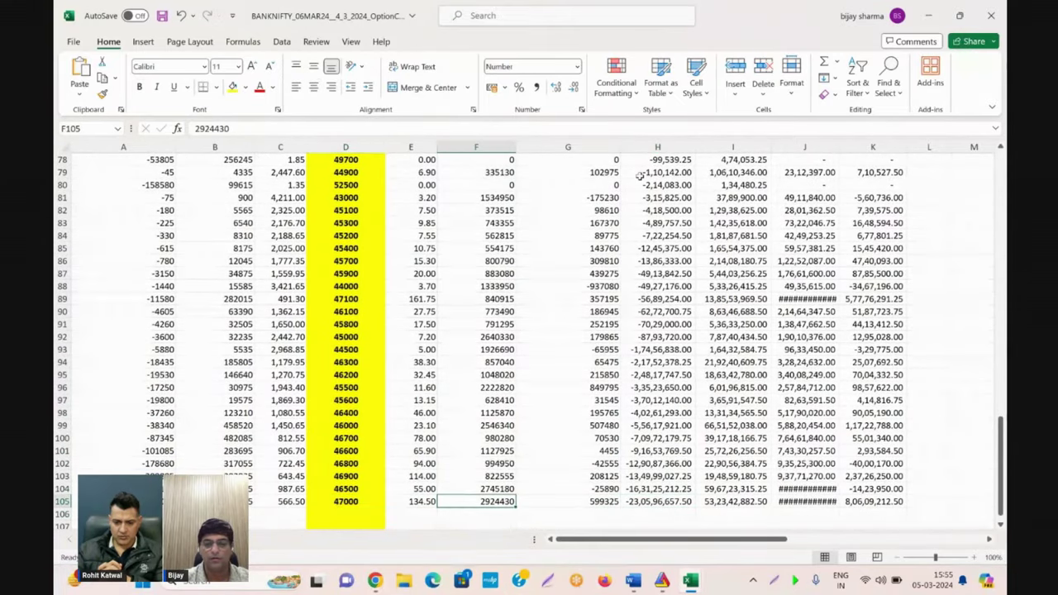
{"action": "key", "text": "Up"}
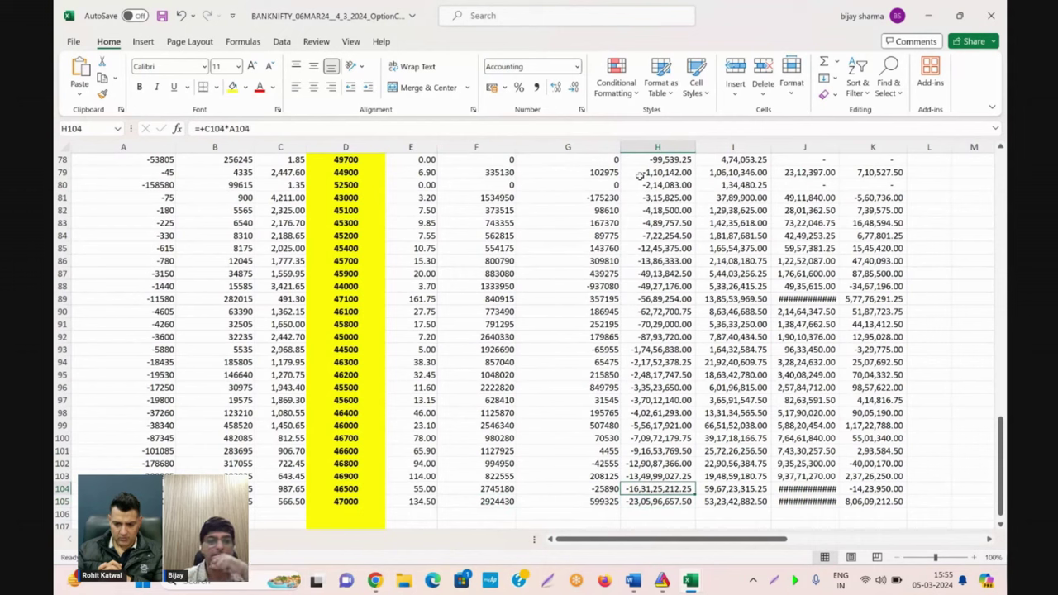
{"action": "key", "text": "Up"}
{"action": "key", "text": "Up"}
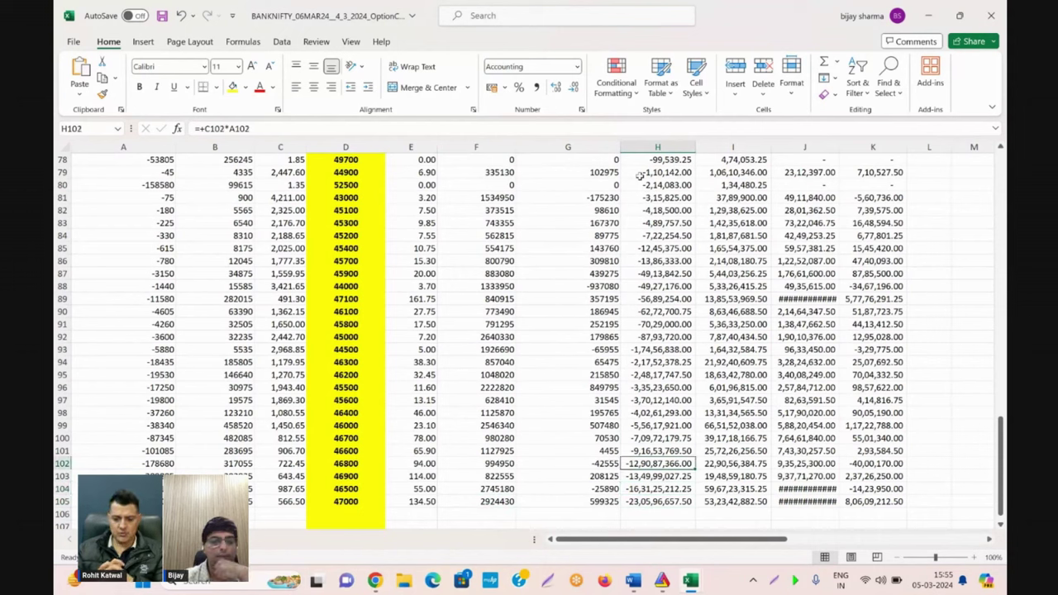
{"action": "key", "text": "Up"}
{"action": "key", "text": "Up"}
{"action": "key", "text": "Up"}
{"action": "key", "text": "Up"}
{"action": "key", "text": "Up"}
{"action": "key", "text": "Up"}
{"action": "key", "text": "Up"}
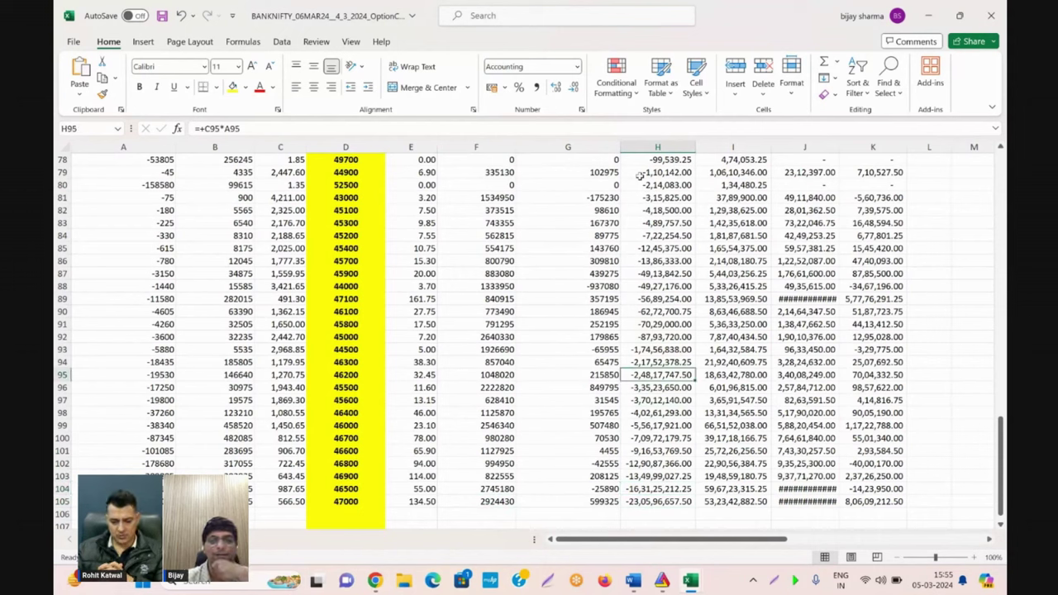
{"action": "key", "text": "Up"}
{"action": "key", "text": "Up"}
{"action": "key", "text": "Down"}
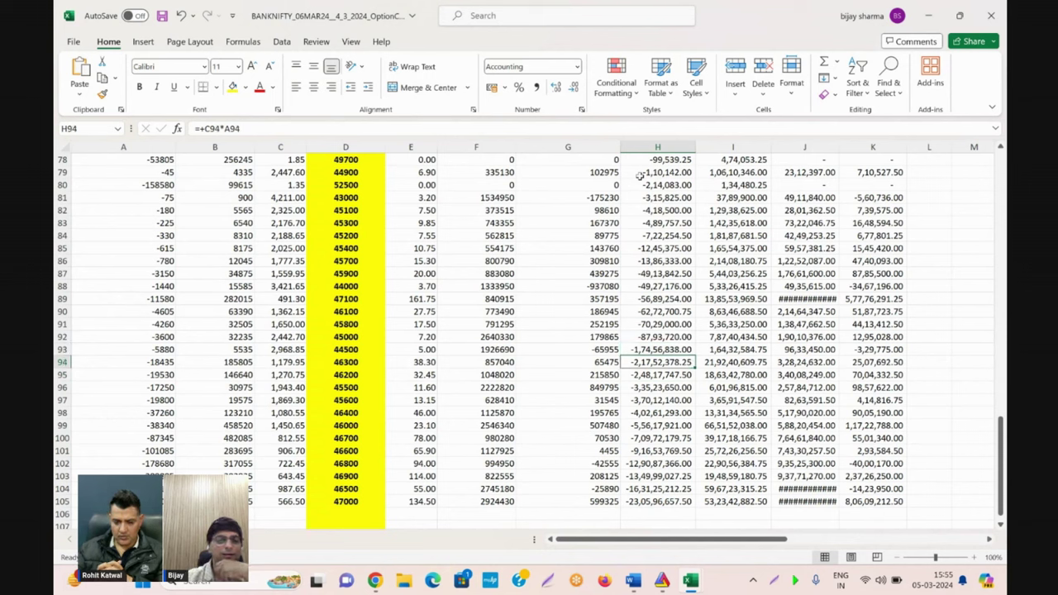
Look through the negative CE OI CHANGE values in column H from row 94 down to row 104.
{"action": "key", "text": "Up"}
{"action": "key", "text": "Down"}
{"action": "key", "text": "Down"}
{"action": "key", "text": "Down"}
{"action": "key", "text": "Down"}
{"action": "key", "text": "Down"}
{"action": "key", "text": "Down"}
{"action": "key", "text": "Down"}
{"action": "key", "text": "Down"}
{"action": "key", "text": "Down"}
{"action": "key", "text": "Down"}
{"action": "key", "text": "Down"}
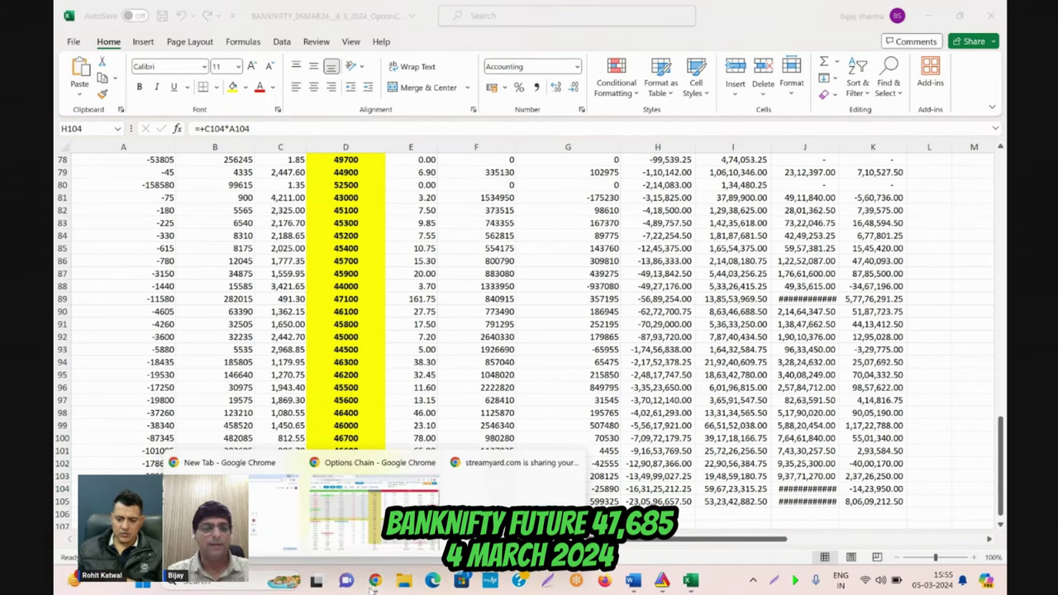
Check the BANKNIFTY future price on the Options Chain page in Chrome, then return to the option chain workbook.
{"action": "mouse_move", "coordinate": [375, 581]}
{"action": "left_click", "coordinate": [377, 491]}
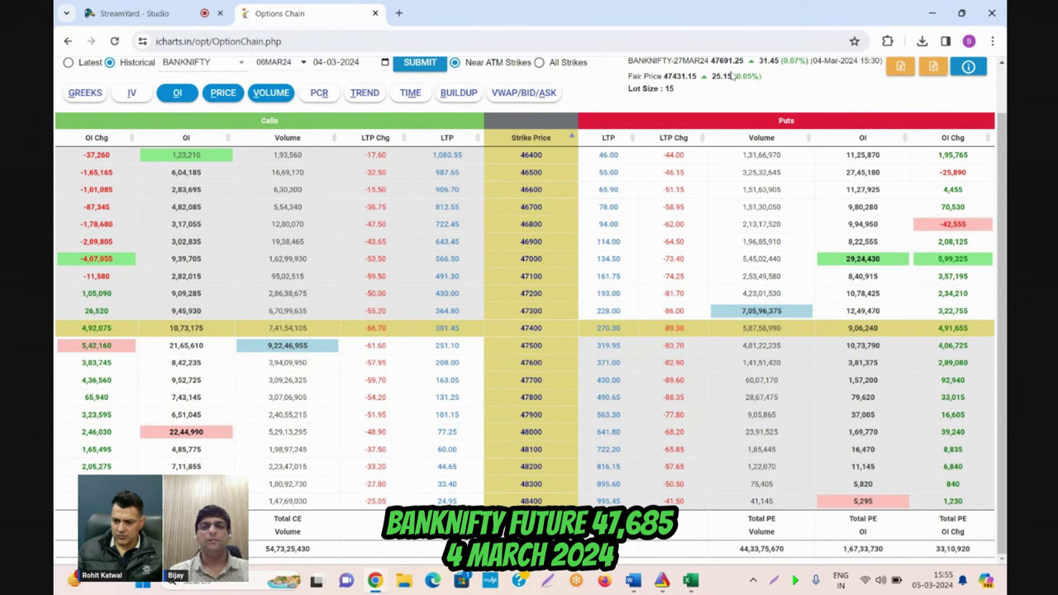
{"action": "mouse_move", "coordinate": [650, 576]}
{"action": "mouse_move", "coordinate": [690, 581]}
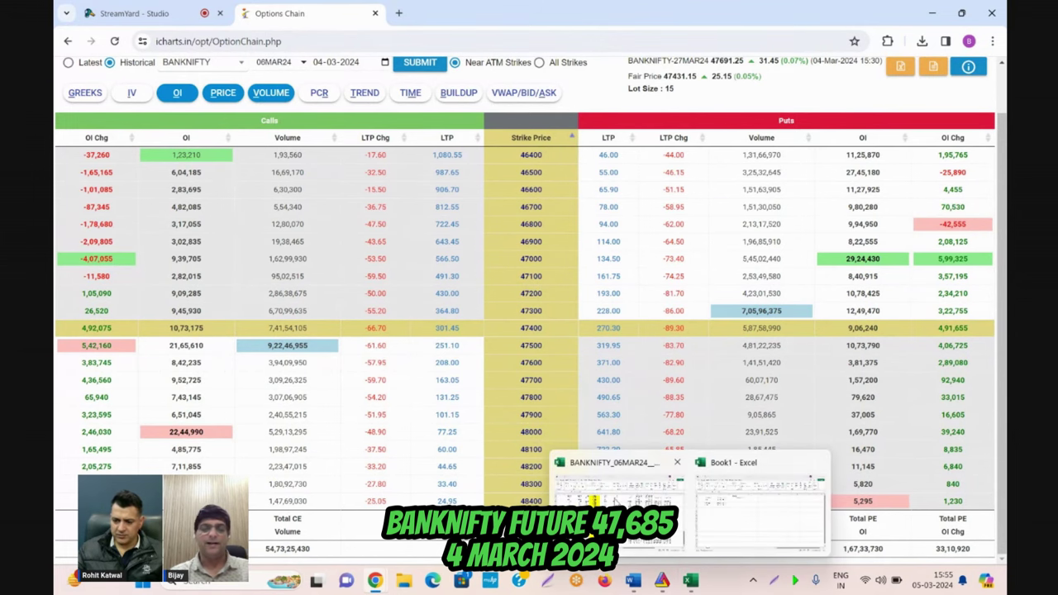
{"action": "left_click", "coordinate": [615, 502]}
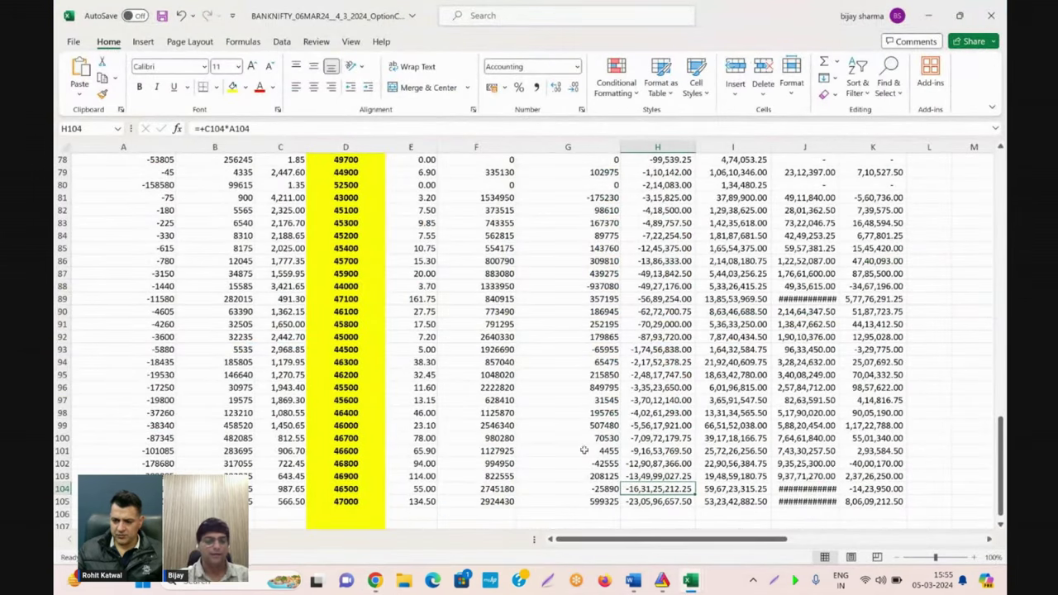
Examine the strike prices of the most negative CE OI CHANGE rows, 101 to 105, and the change value in H105.
{"action": "left_click", "coordinate": [343, 502]}
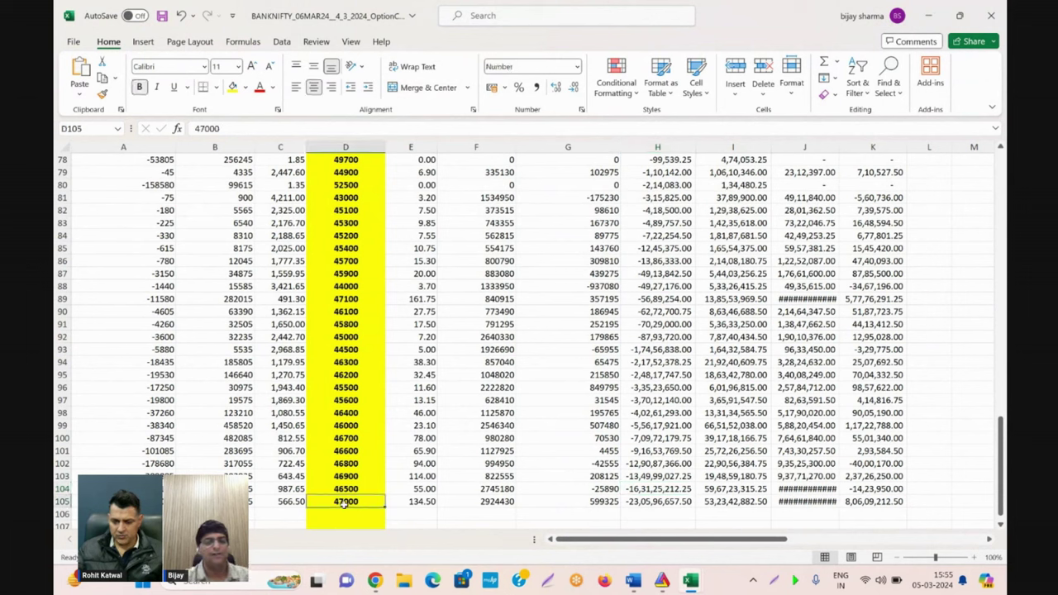
{"action": "key", "text": "Up"}
{"action": "key", "text": "Up"}
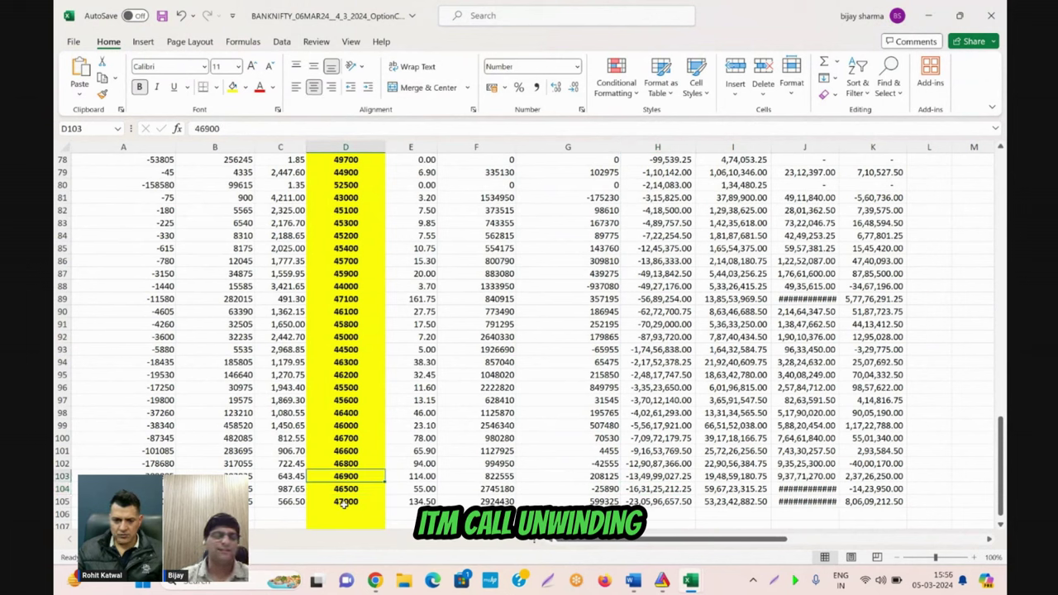
{"action": "key", "text": "Up"}
{"action": "key", "text": "Up"}
{"action": "key", "text": "Down"}
{"action": "key", "text": "Down"}
{"action": "key", "text": "Down"}
{"action": "key", "text": "Down"}
{"action": "key", "text": "Down"}
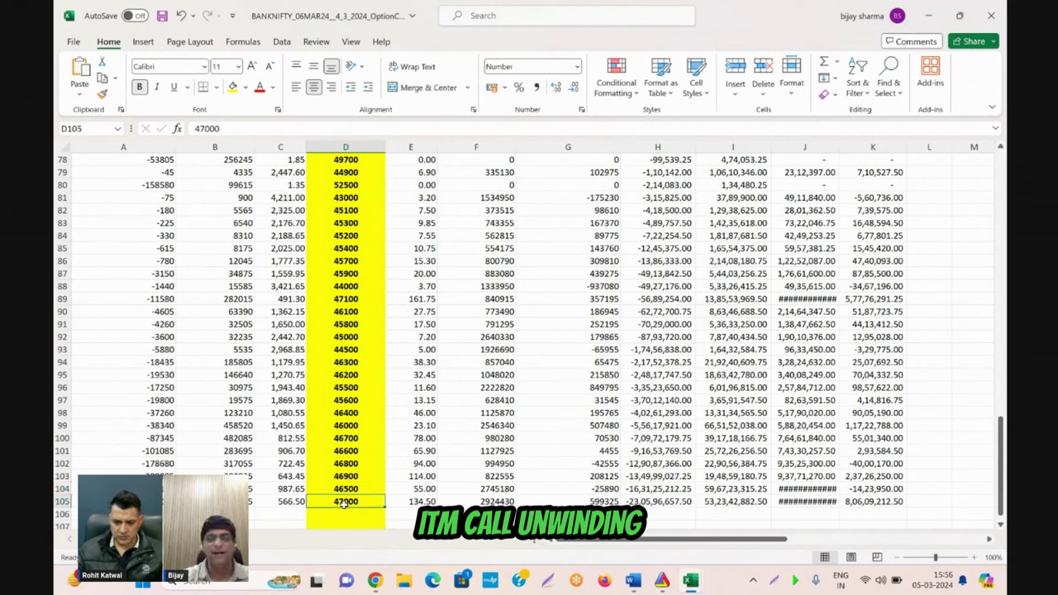
{"action": "key", "text": "Up"}
{"action": "key", "text": "Right"}
{"action": "key", "text": "Right"}
{"action": "key", "text": "Right"}
{"action": "key", "text": "Right"}
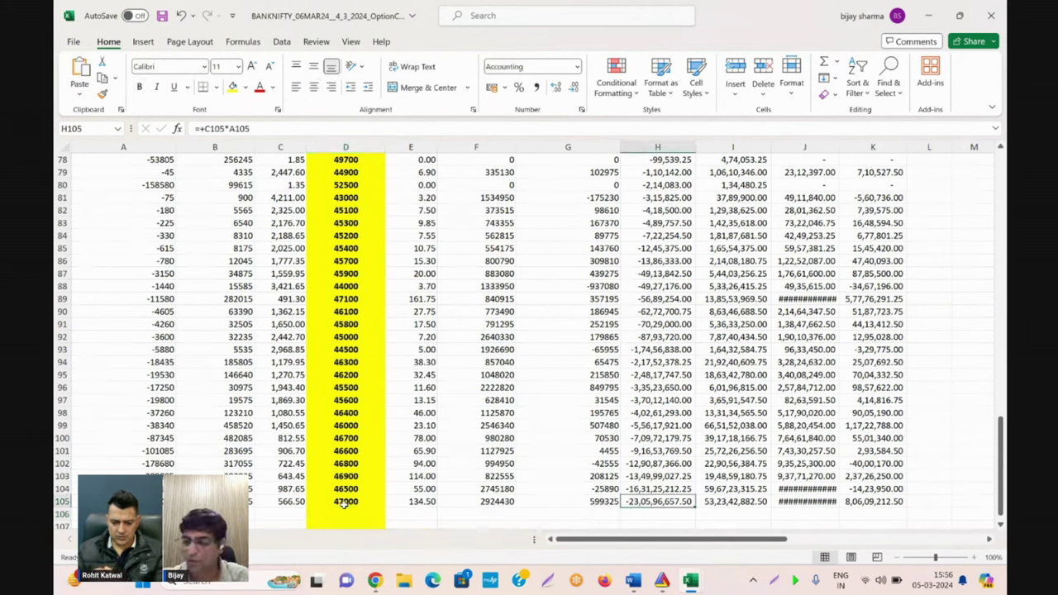
Return to the start of the sheet and examine the strike price and figures across row 2, up to its CE OI CHANGE.
{"action": "key", "text": "Page_Up"}
{"action": "key", "text": "Page_Up"}
{"action": "key", "text": "Page_Up"}
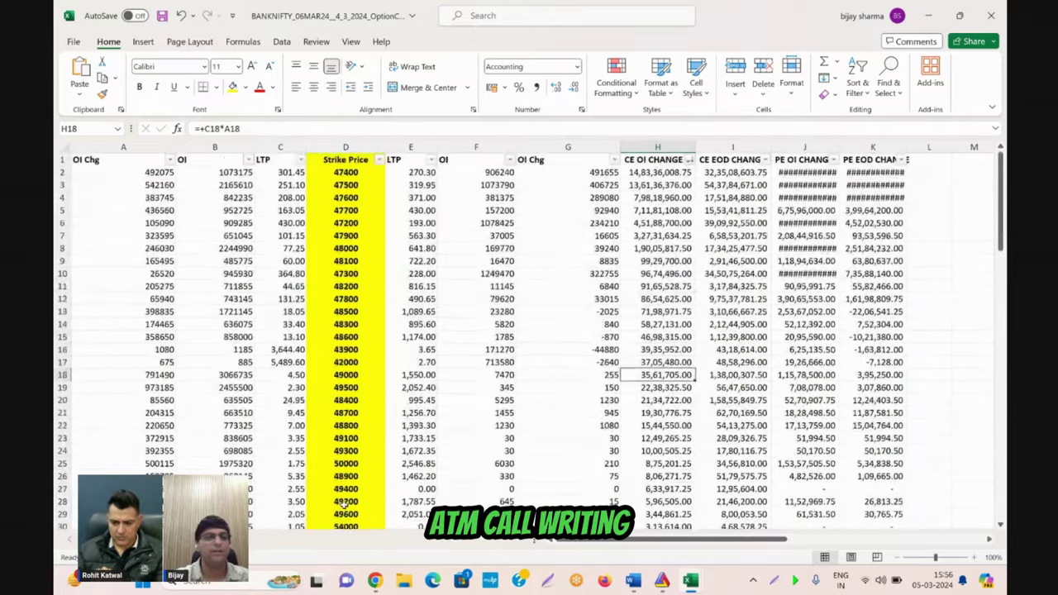
{"action": "left_click", "coordinate": [345, 173]}
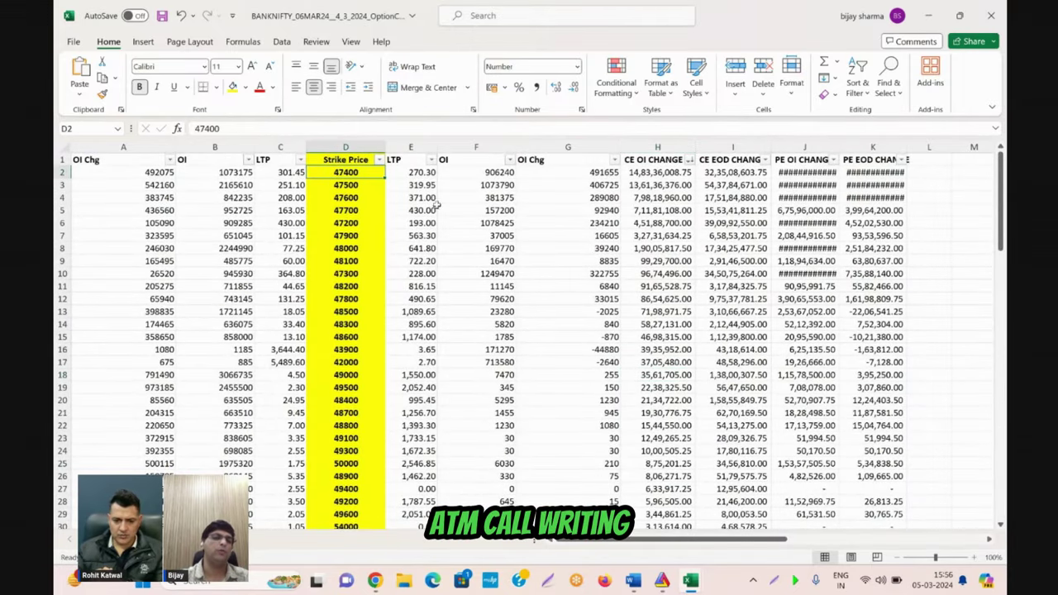
{"action": "key", "text": "Right"}
{"action": "key", "text": "Right"}
{"action": "key", "text": "Right"}
{"action": "key", "text": "Right"}
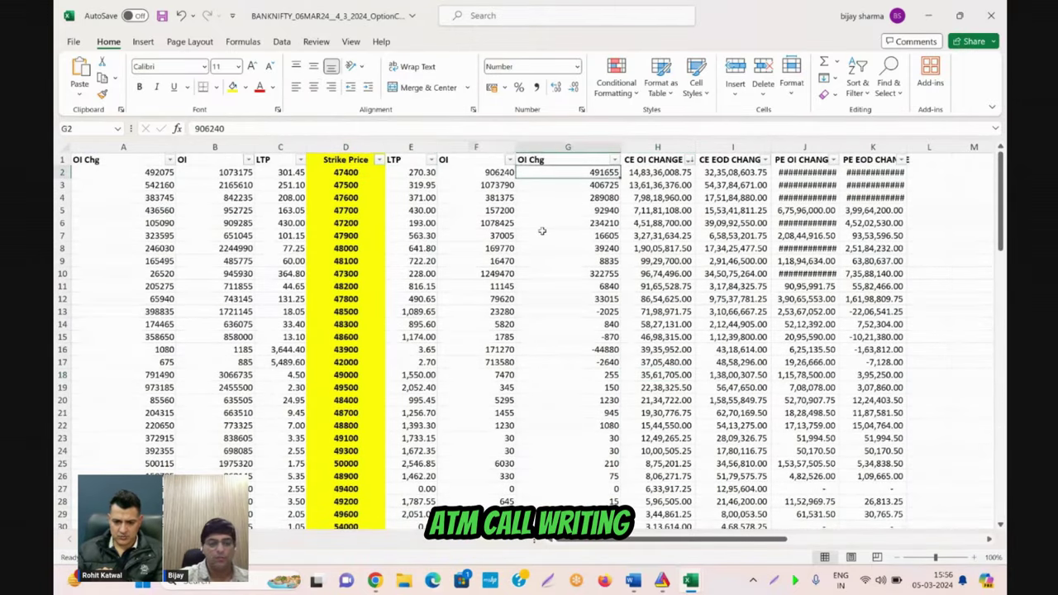
Compare against the Options Chain page in Chrome, then switch back to the option chain workbook.
{"action": "mouse_move", "coordinate": [374, 581]}
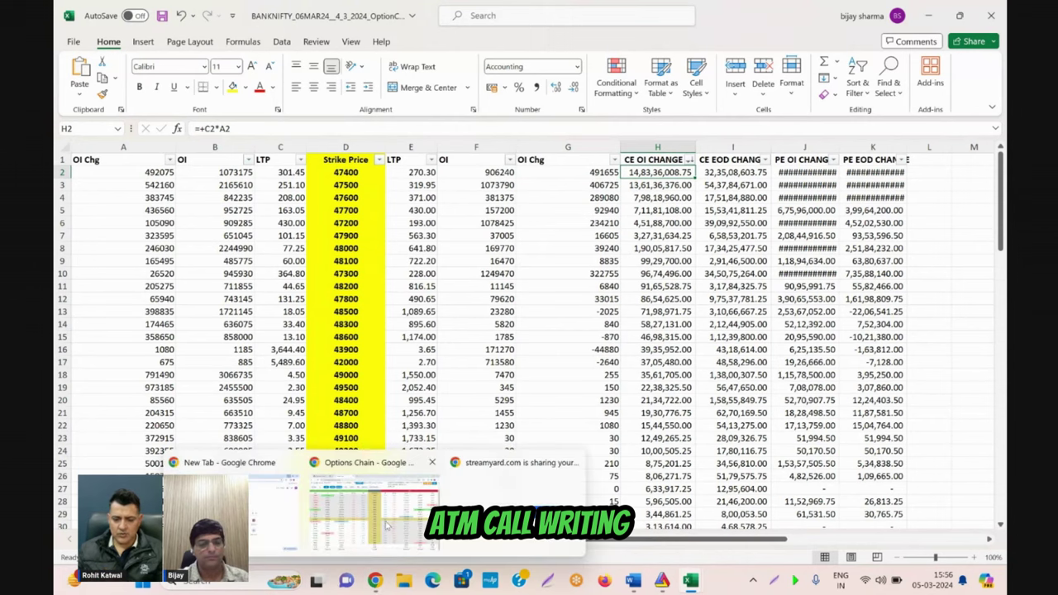
{"action": "left_click", "coordinate": [397, 495]}
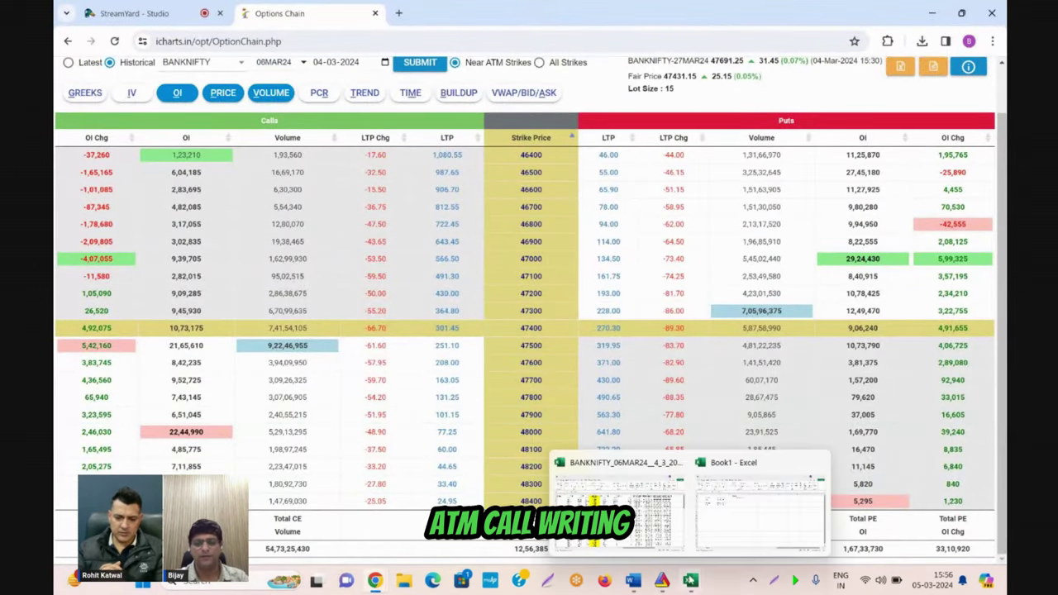
{"action": "mouse_move", "coordinate": [688, 581]}
{"action": "left_click", "coordinate": [640, 511]}
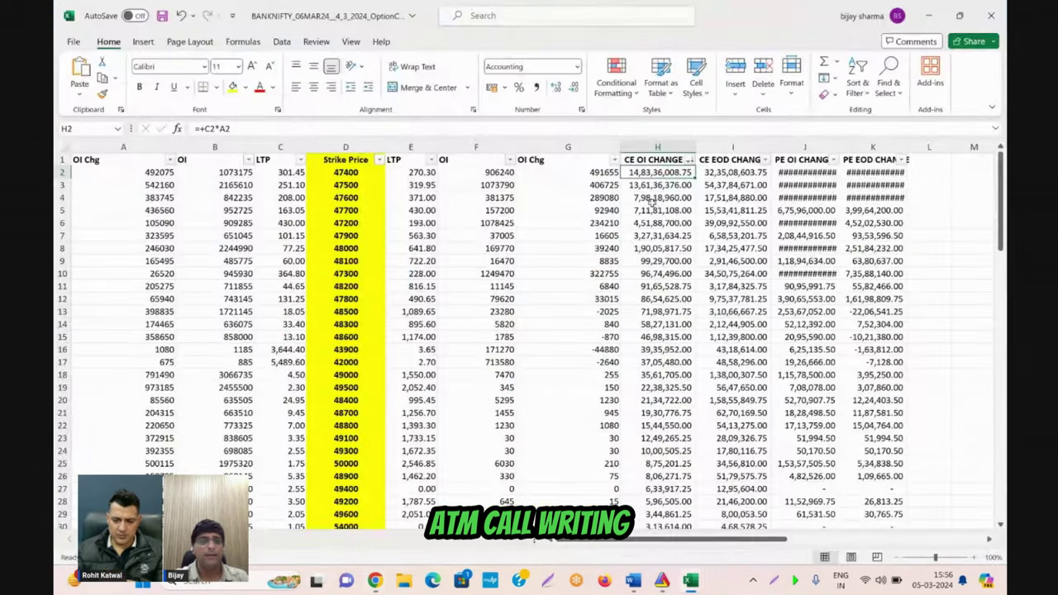
Examine the CE OI CHANGE values in H3 to H6 and compare row 6 with its strike price.
{"action": "key", "text": "Down"}
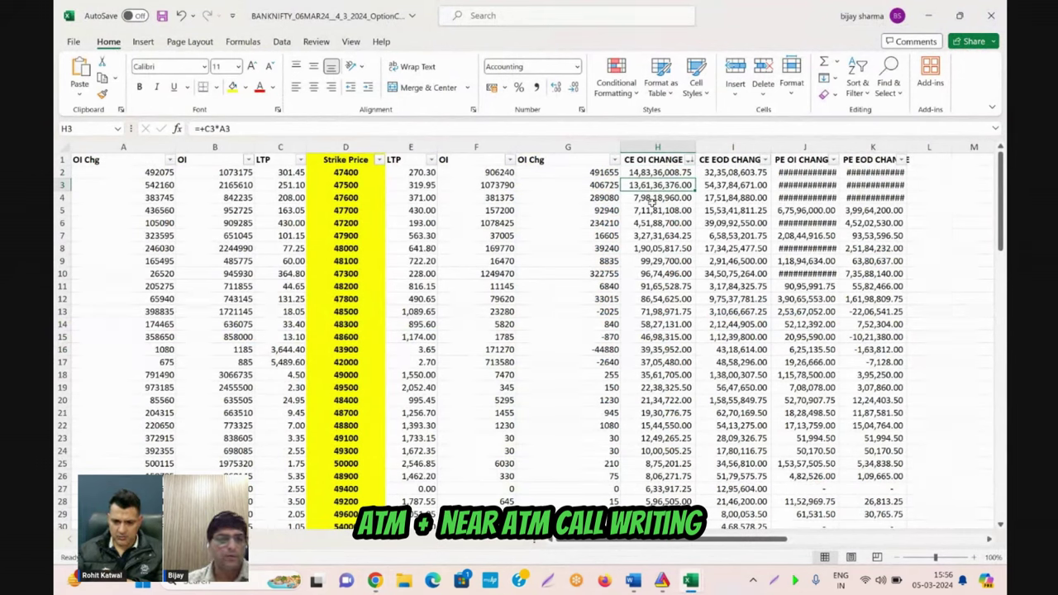
{"action": "key", "text": "Down"}
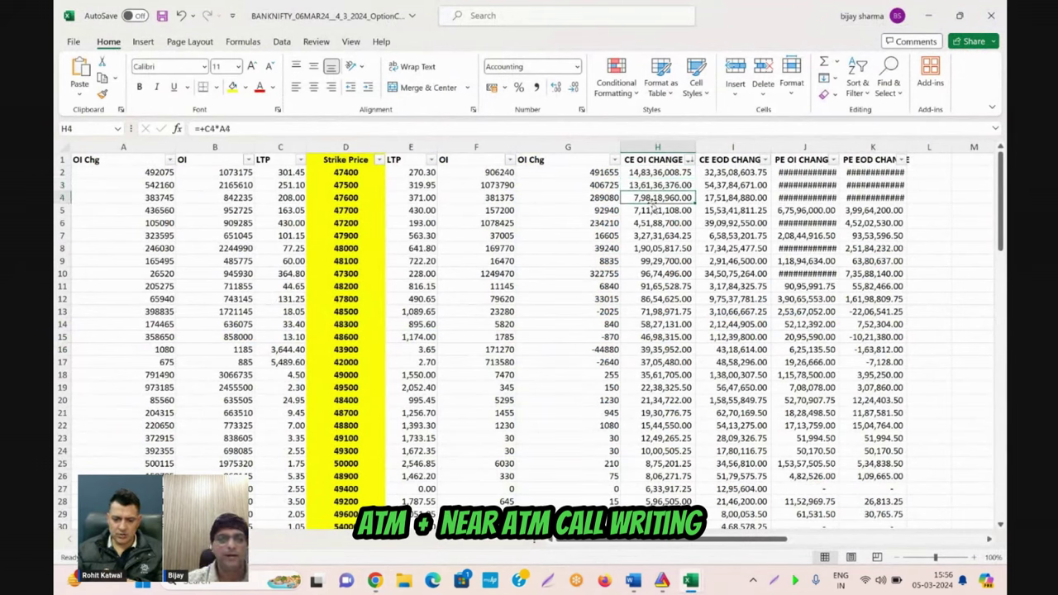
{"action": "key", "text": "Down"}
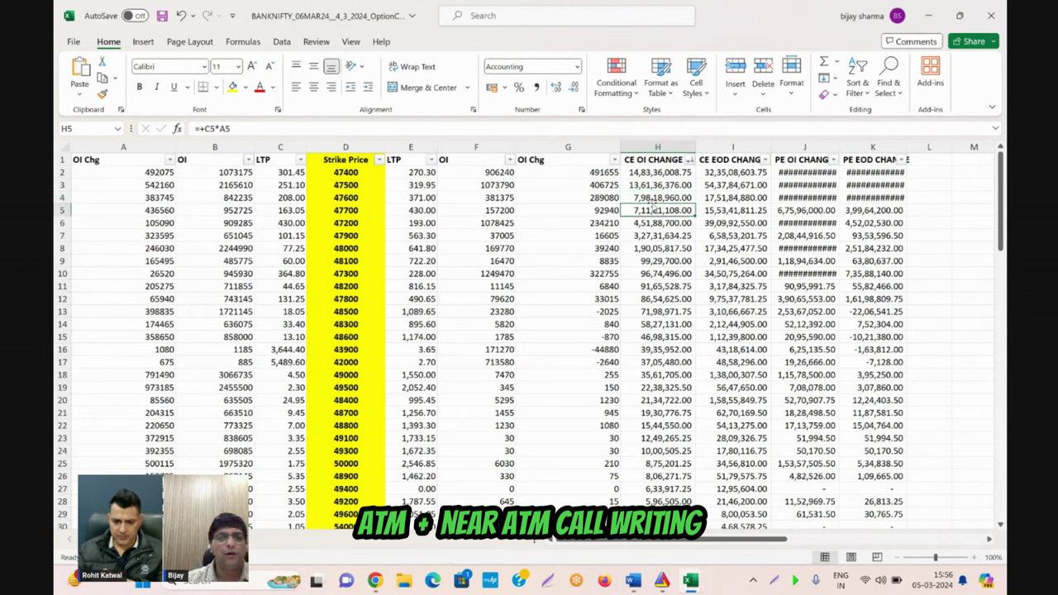
{"action": "key", "text": "Down"}
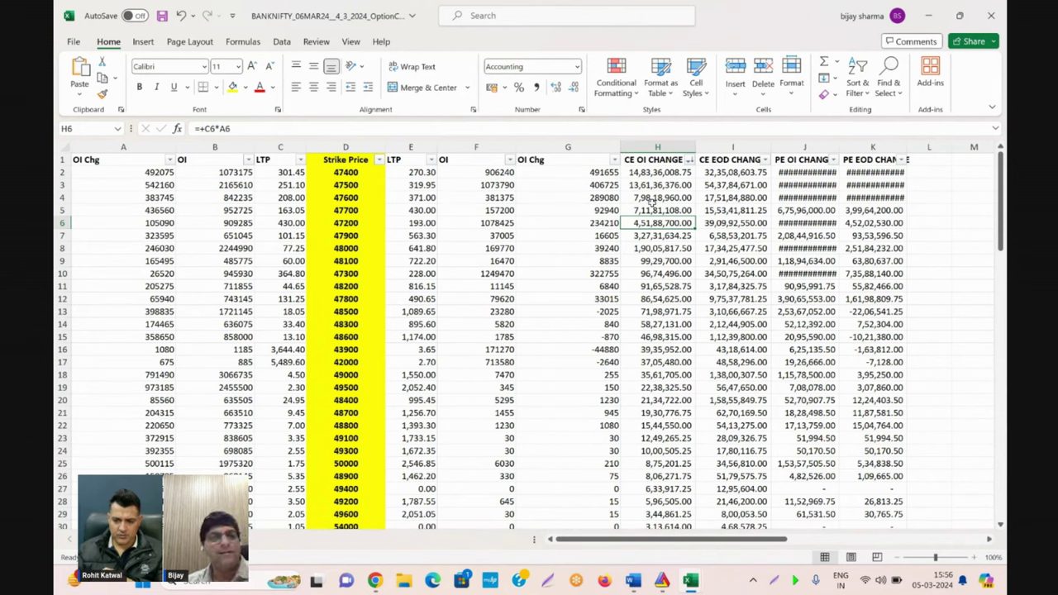
{"action": "key", "text": "Left"}
{"action": "key", "text": "Left"}
{"action": "key", "text": "Left"}
{"action": "key", "text": "Left"}
{"action": "key", "text": "Right"}
{"action": "key", "text": "Right"}
{"action": "key", "text": "Right"}
{"action": "key", "text": "Right"}
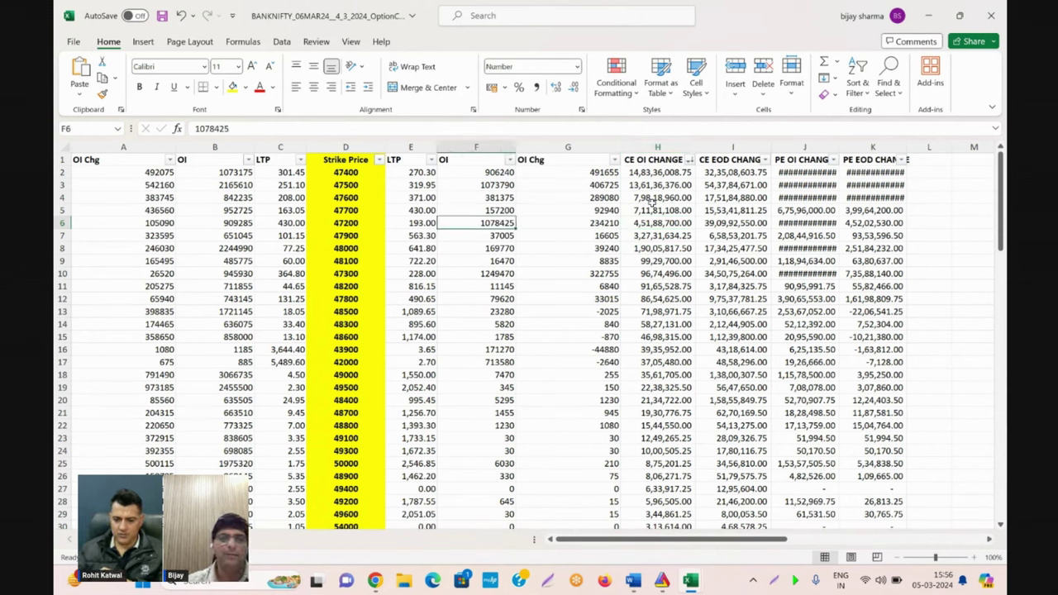
{"action": "key", "text": "Left"}
{"action": "key", "text": "Left"}
{"action": "key", "text": "Left"}
{"action": "key", "text": "Left"}
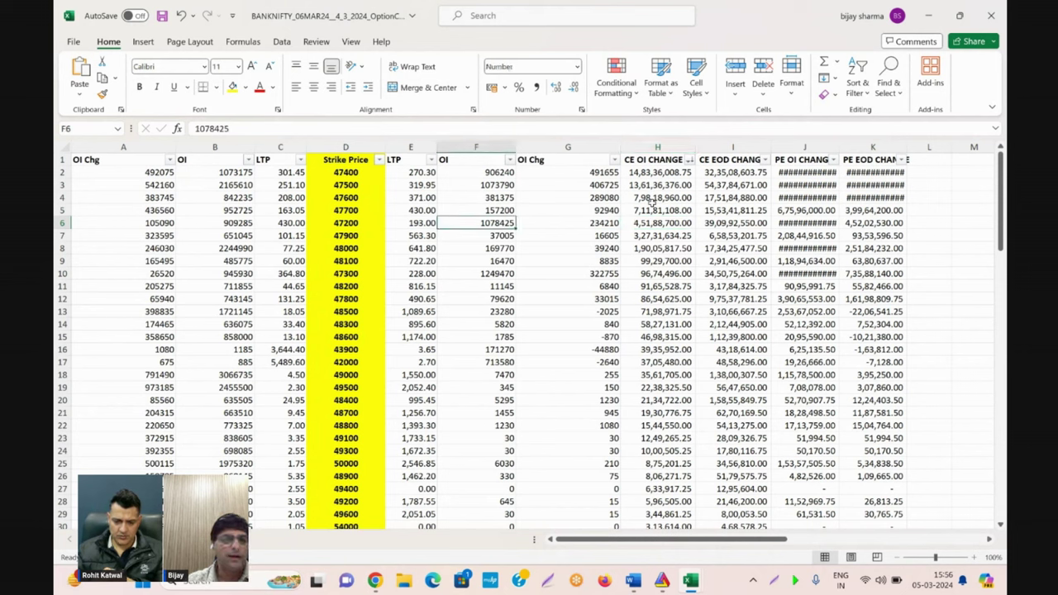
Review the 47400 strike price in D2 against its CE OI CHANGE value in H2.
{"action": "key", "text": "Up"}
{"action": "key", "text": "Up"}
{"action": "key", "text": "Up"}
{"action": "key", "text": "Up"}
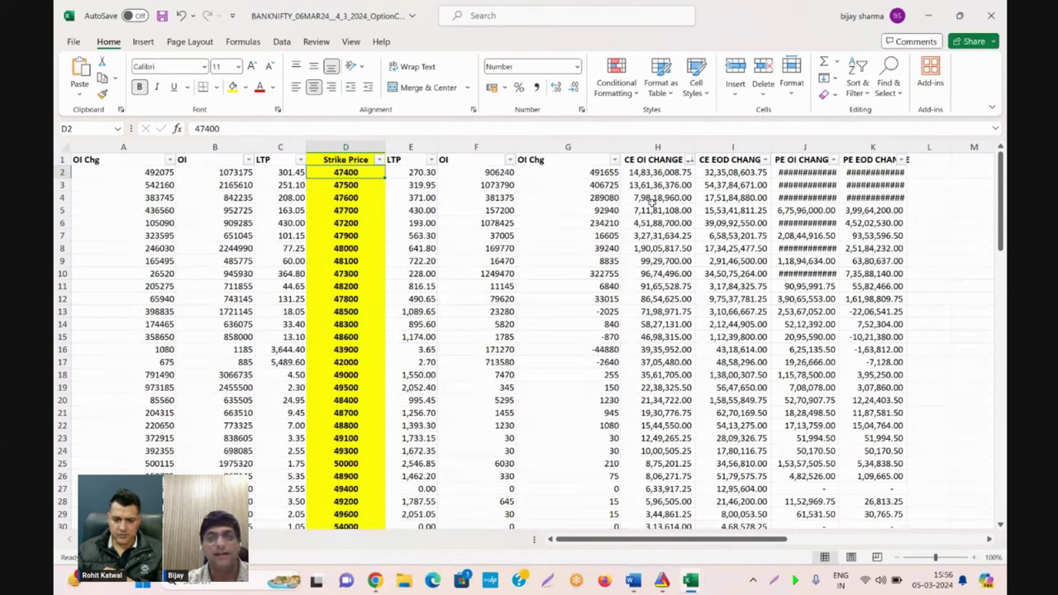
{"action": "left_click", "coordinate": [651, 172]}
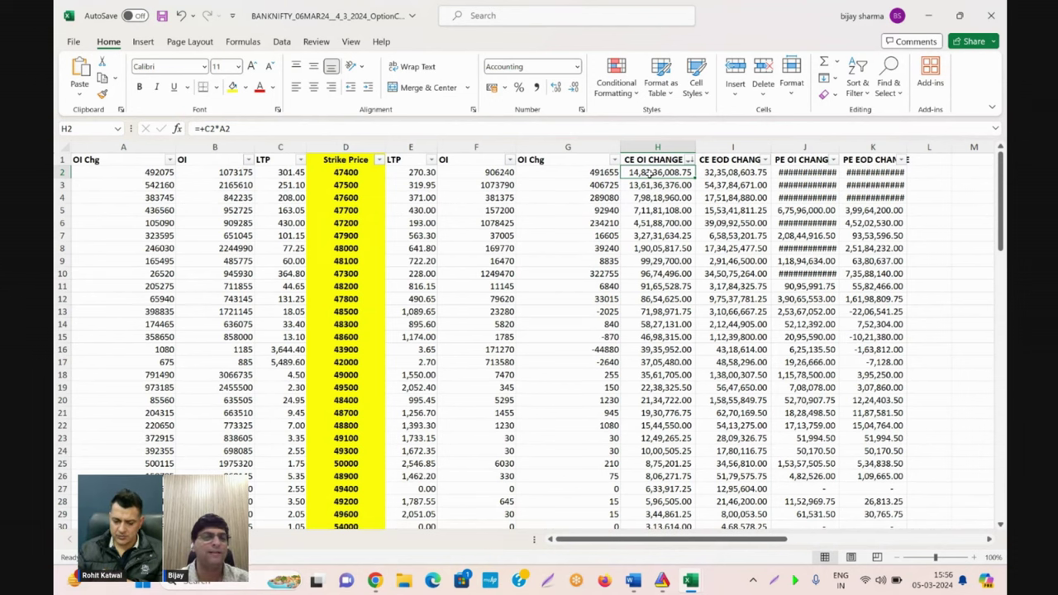
{"action": "left_click", "coordinate": [347, 172]}
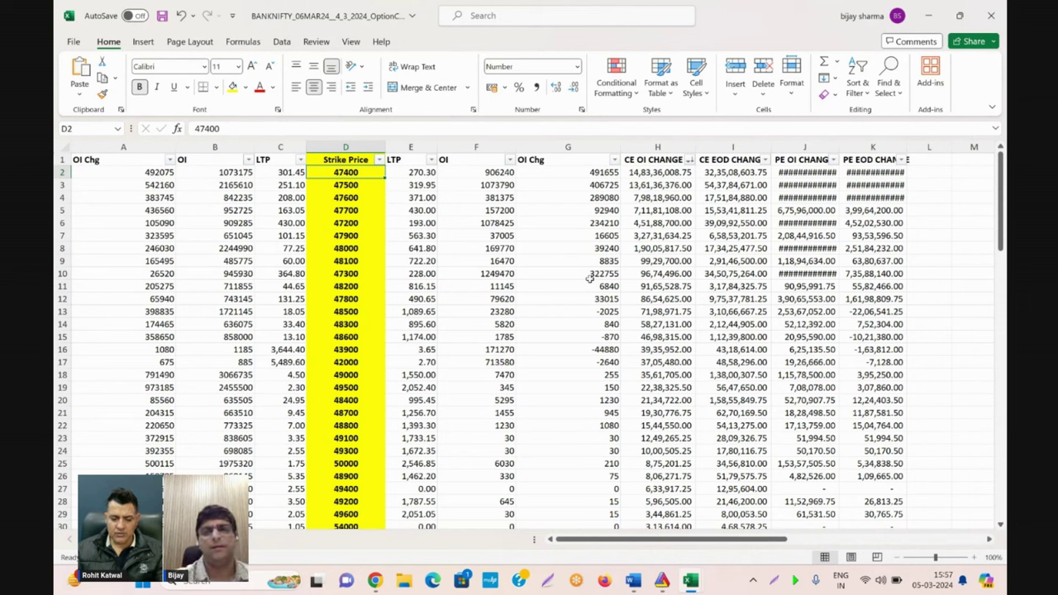
{"action": "left_click", "coordinate": [666, 176]}
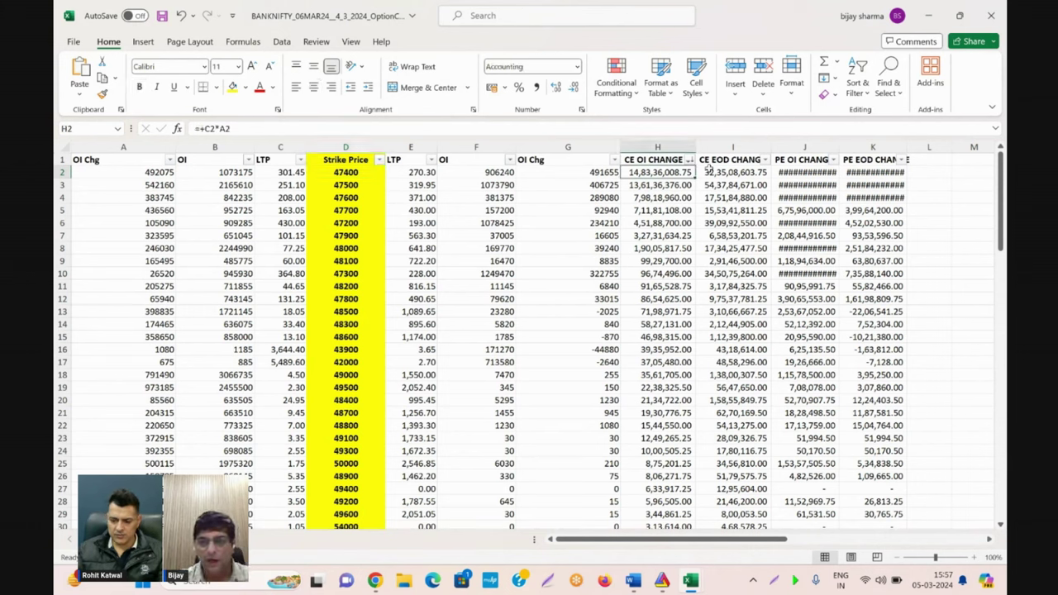
Sort the option chain by the CE EOD CHANGE column from largest to smallest.
{"action": "left_click", "coordinate": [718, 176]}
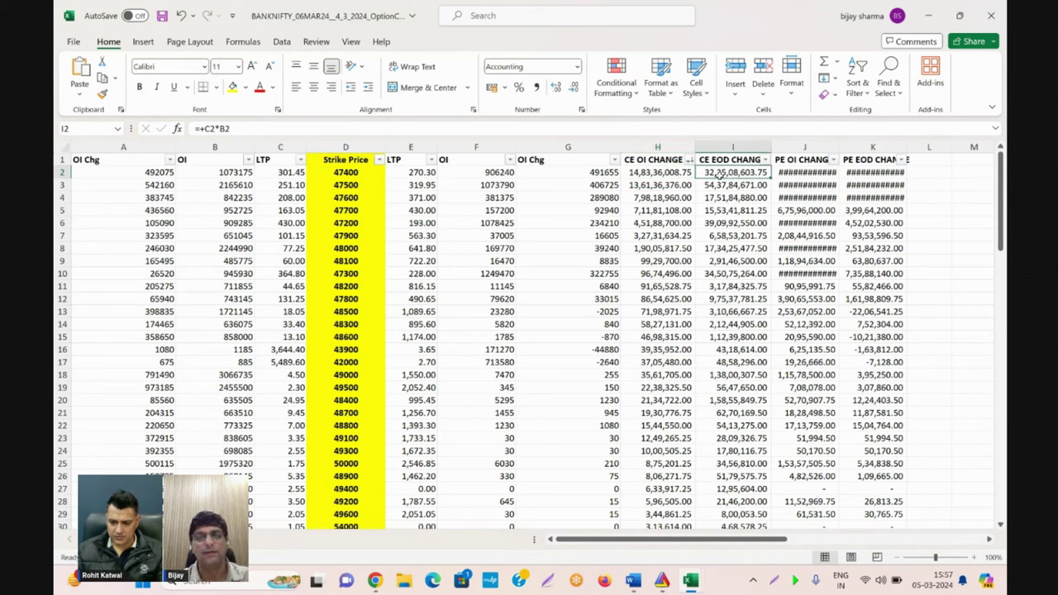
{"action": "left_click", "coordinate": [732, 147]}
{"action": "left_click", "coordinate": [763, 159]}
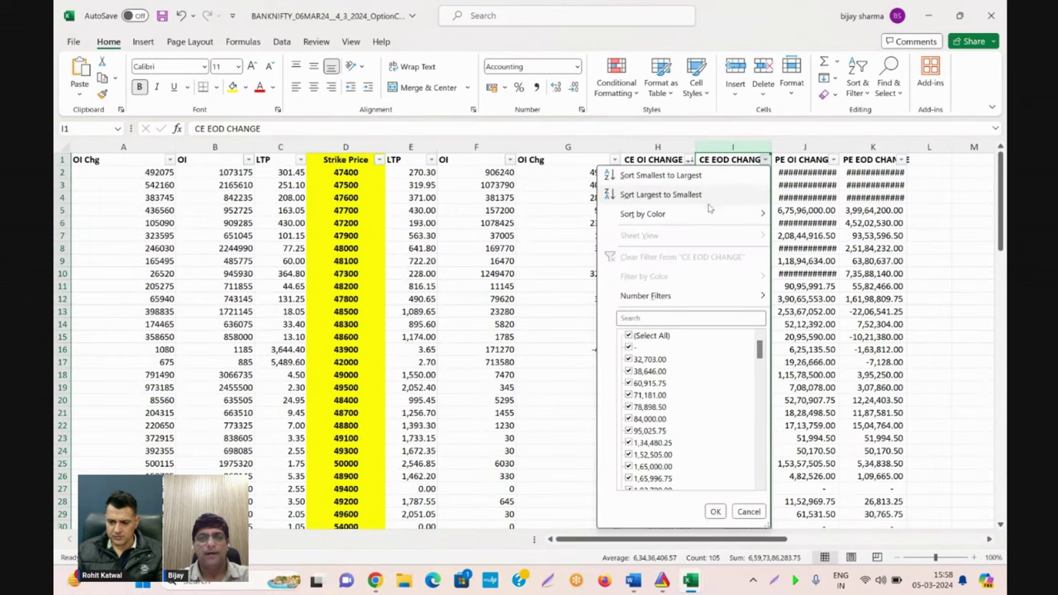
{"action": "left_click", "coordinate": [710, 192]}
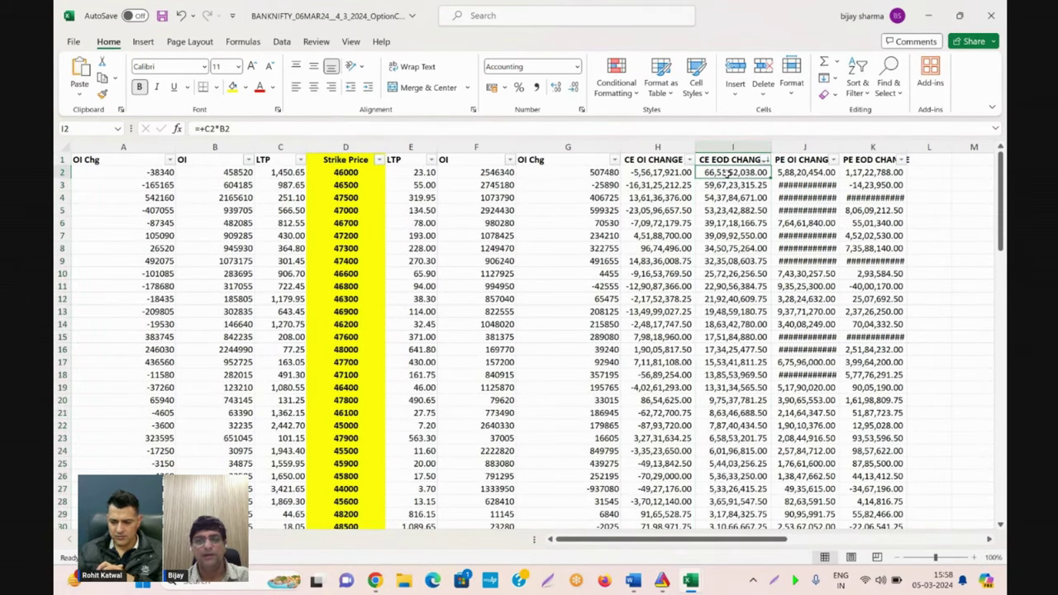
Copy the sum of the ten largest CE EOD CHANGE values, I2:I11, into E3 of Book1.
{"action": "left_click", "coordinate": [727, 172]}
{"action": "left_click_drag", "start_coordinate": [727, 172], "coordinate": [727, 285]}
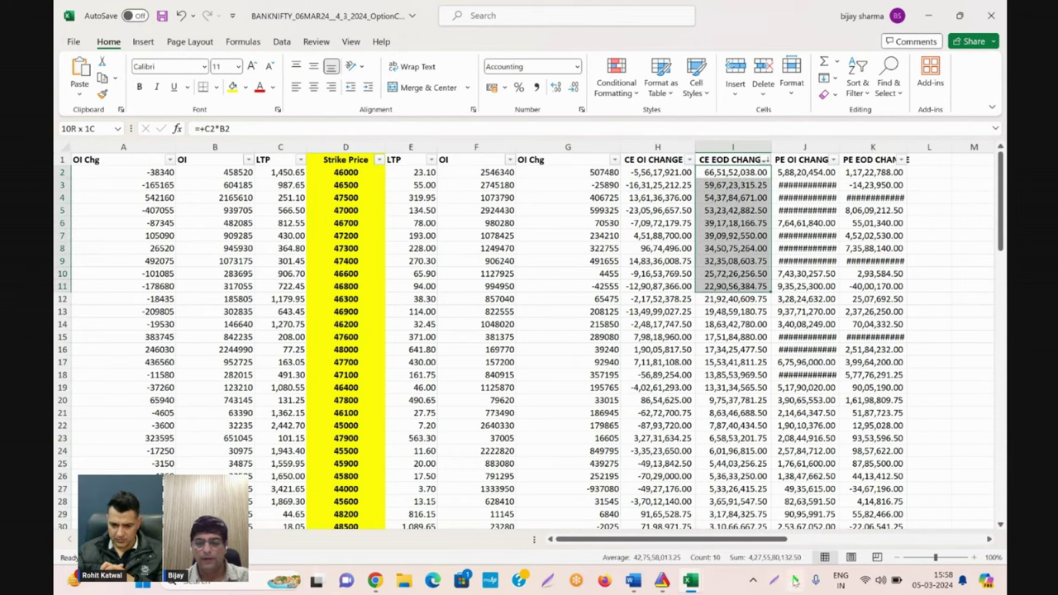
{"action": "key", "text": "alt+Tab"}
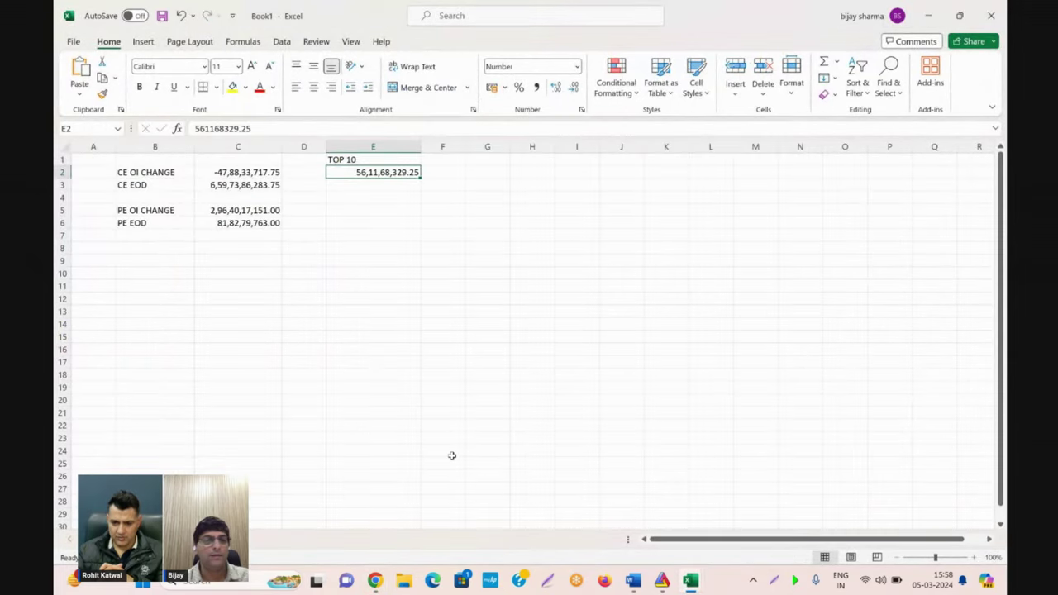
{"action": "key", "text": "Down"}
{"action": "type", "text": "4,27,55,80,132.50"}
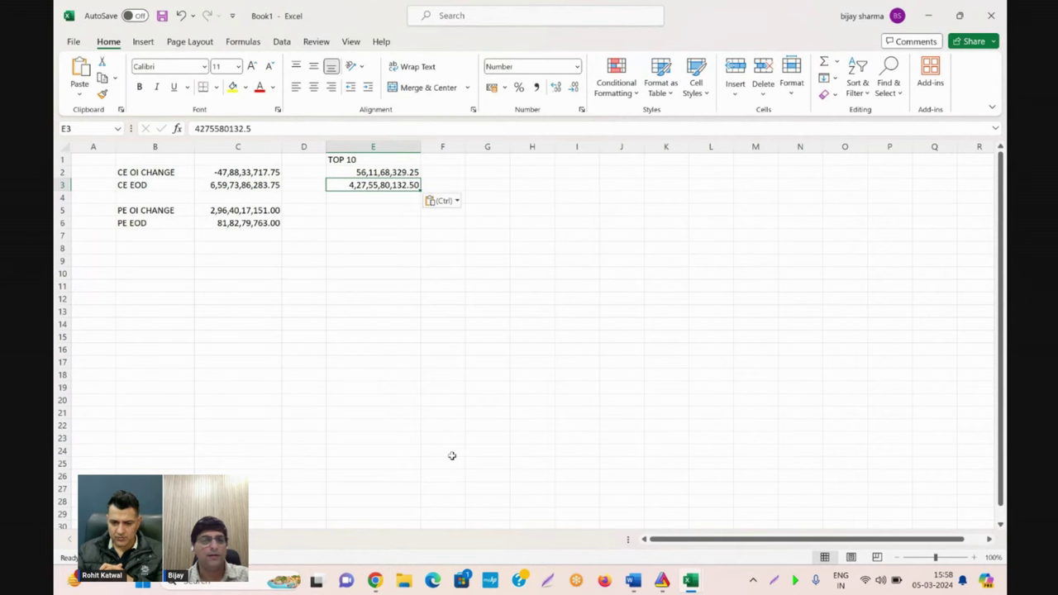
{"action": "key", "text": "Right"}
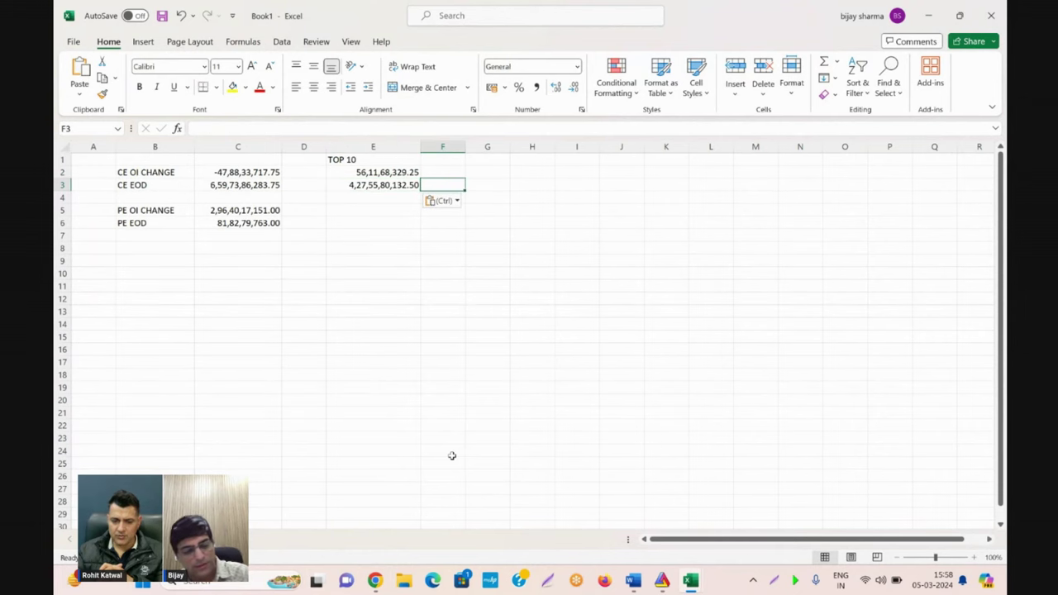
Switch to the option chain workbook and highlight the CE OI CHANGE and CE EOD CHANGE values of the first three strikes, H2:I4, in yellow.
{"action": "key", "text": "alt+Tab"}
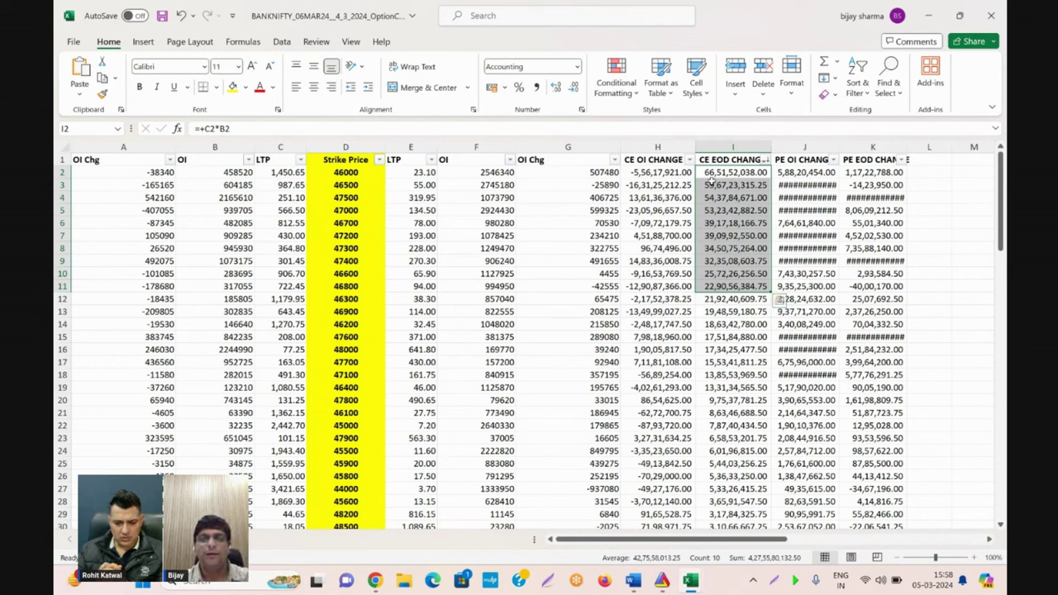
{"action": "left_click", "coordinate": [718, 176]}
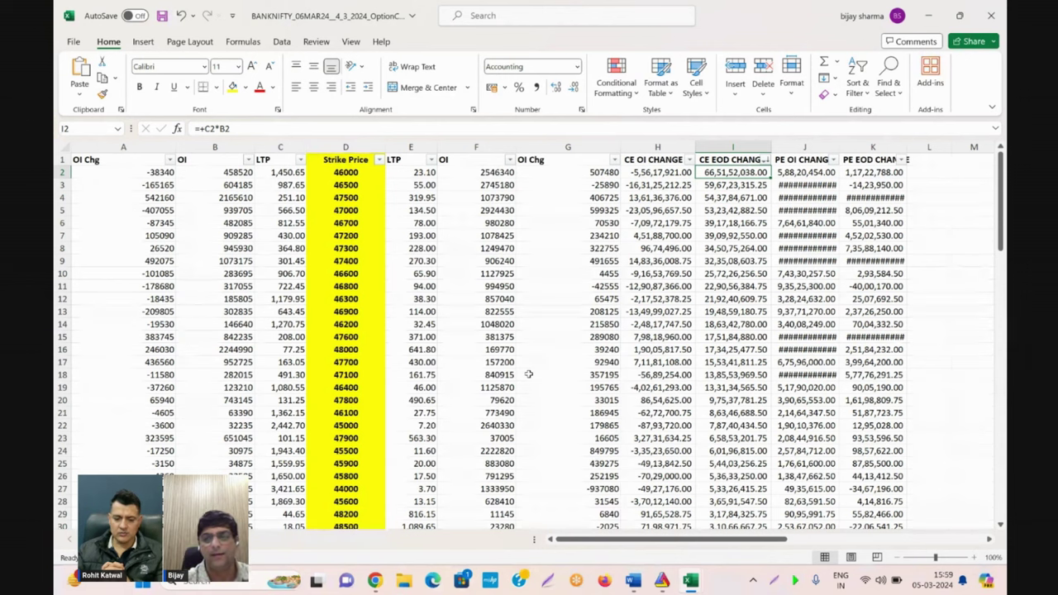
{"action": "key", "text": "Down"}
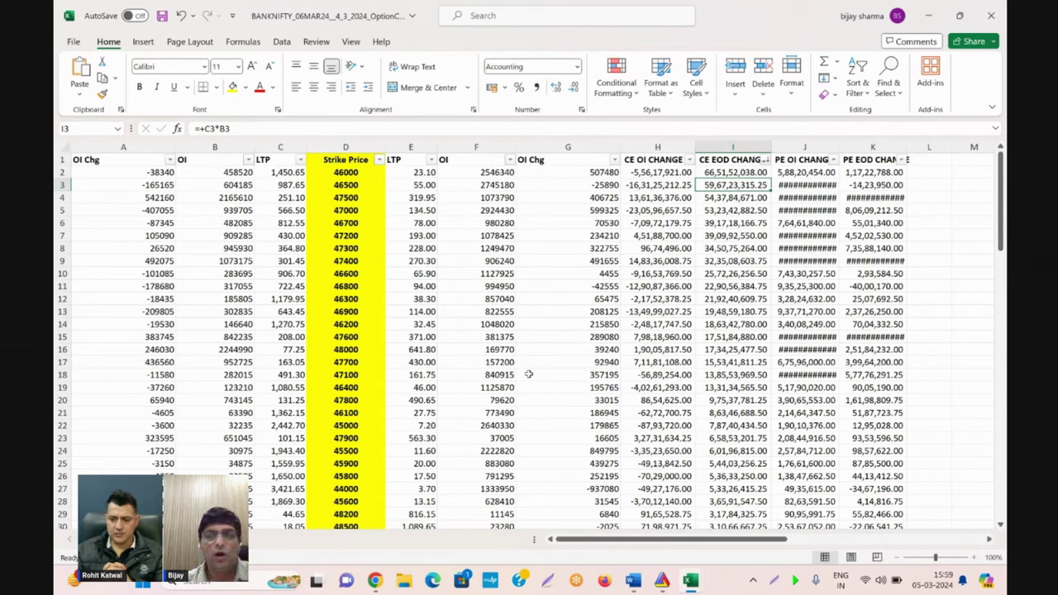
{"action": "key", "text": "Down"}
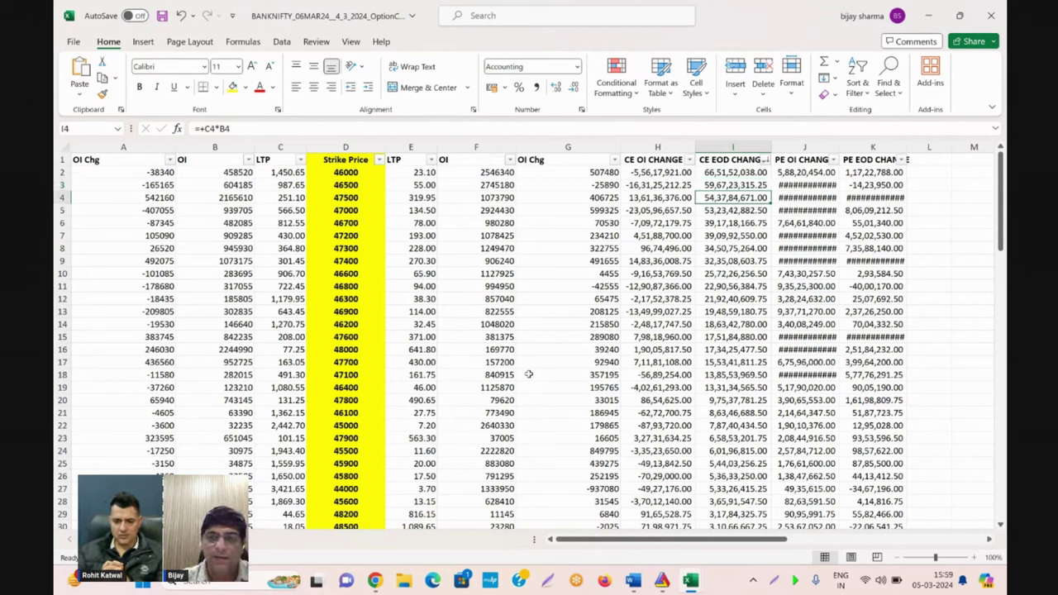
{"action": "key", "text": "Up"}
{"action": "key", "text": "Up"}
{"action": "key", "text": "Left"}
{"action": "key", "text": "shift+Right"}
{"action": "key", "text": "shift+Down"}
{"action": "key", "text": "shift+Down"}
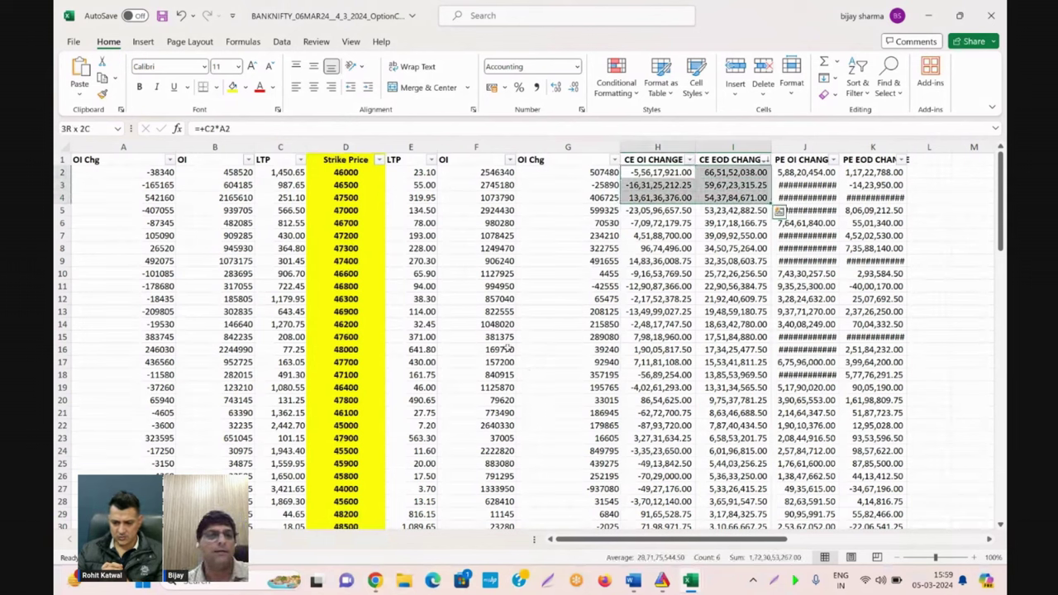
{"action": "left_click", "coordinate": [232, 86]}
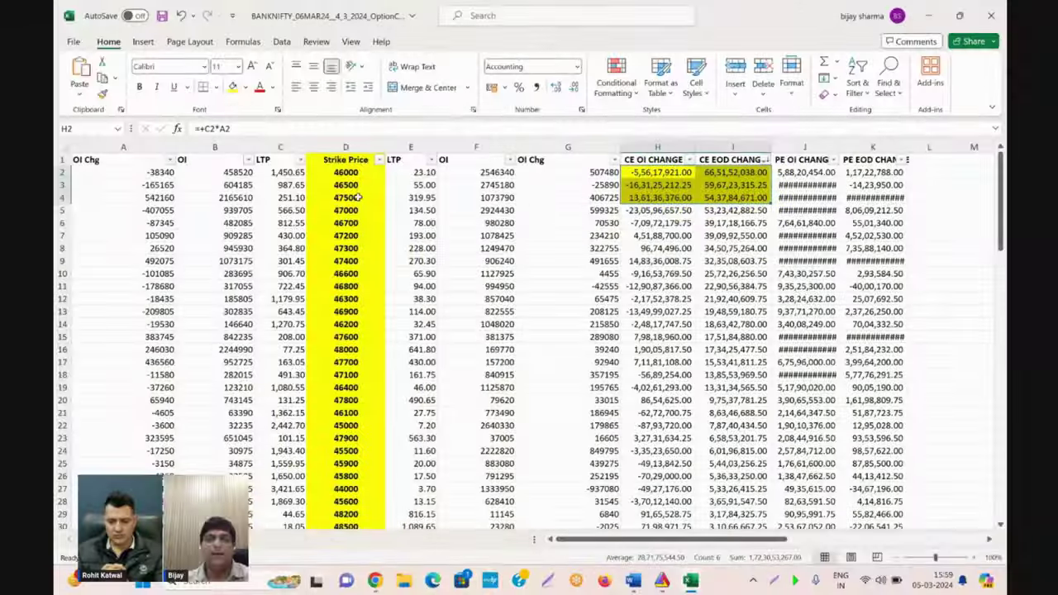
Compare the call LTP, strike price and CE OI CHANGE values in row 5.
{"action": "left_click", "coordinate": [652, 212]}
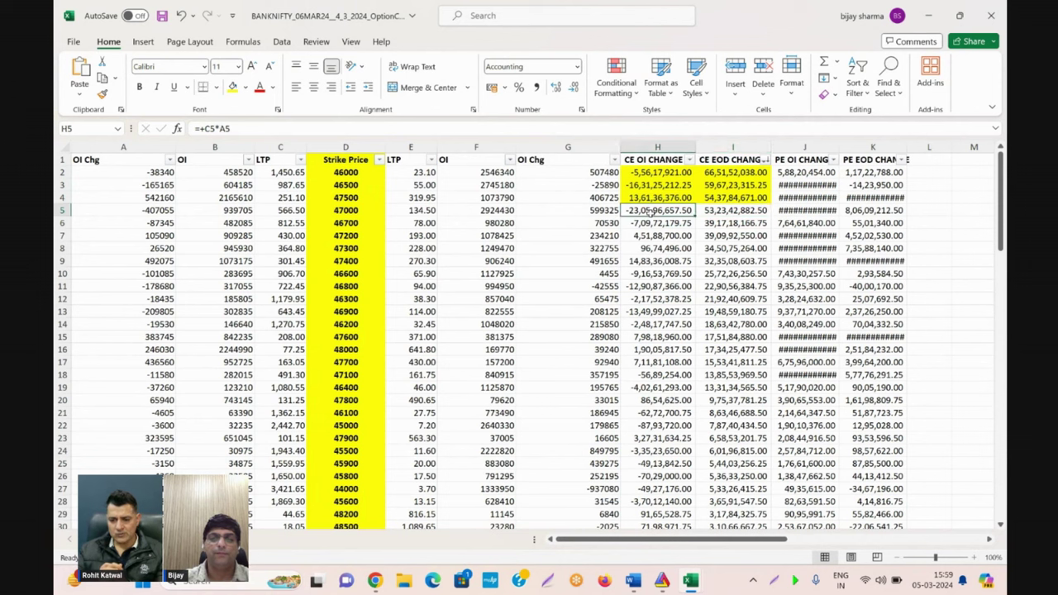
{"action": "key", "text": "Left"}
{"action": "key", "text": "Left"}
{"action": "key", "text": "Left"}
{"action": "key", "text": "Left"}
{"action": "key", "text": "Left"}
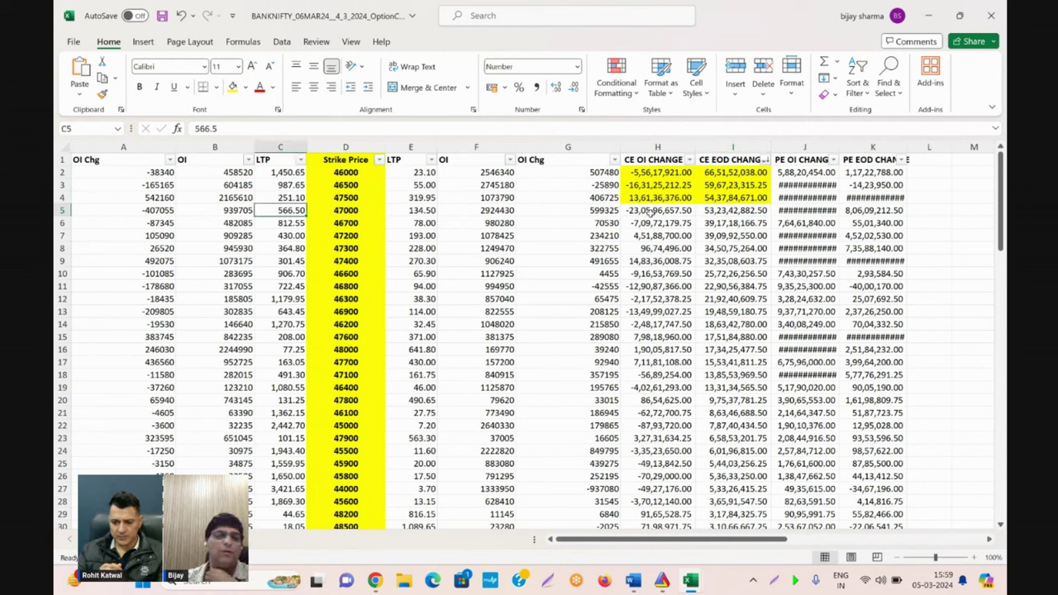
{"action": "key", "text": "Right"}
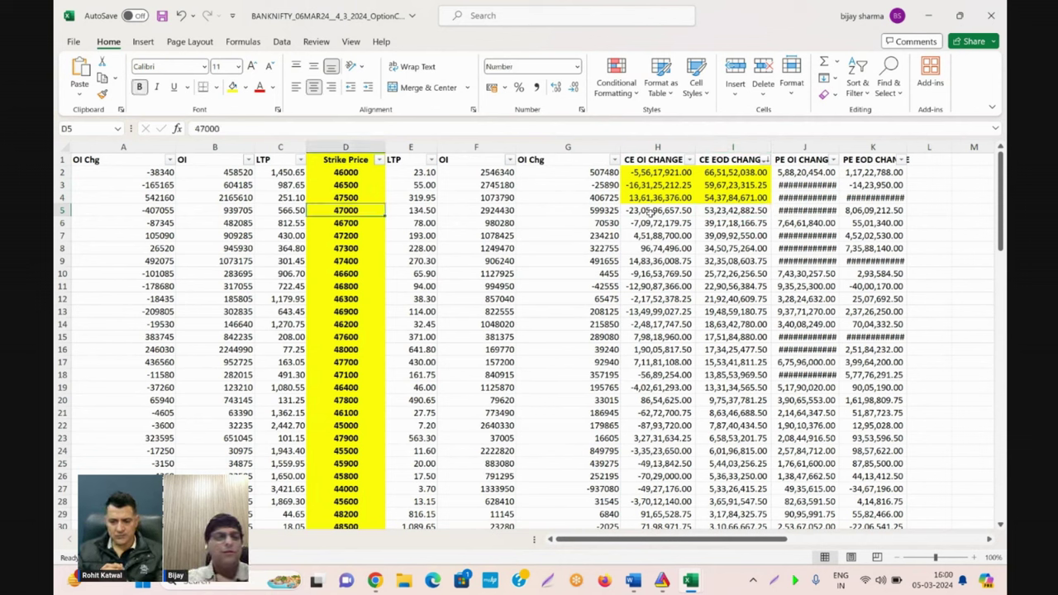
{"action": "key", "text": "Right"}
{"action": "key", "text": "Right"}
{"action": "key", "text": "Right"}
{"action": "key", "text": "Right"}
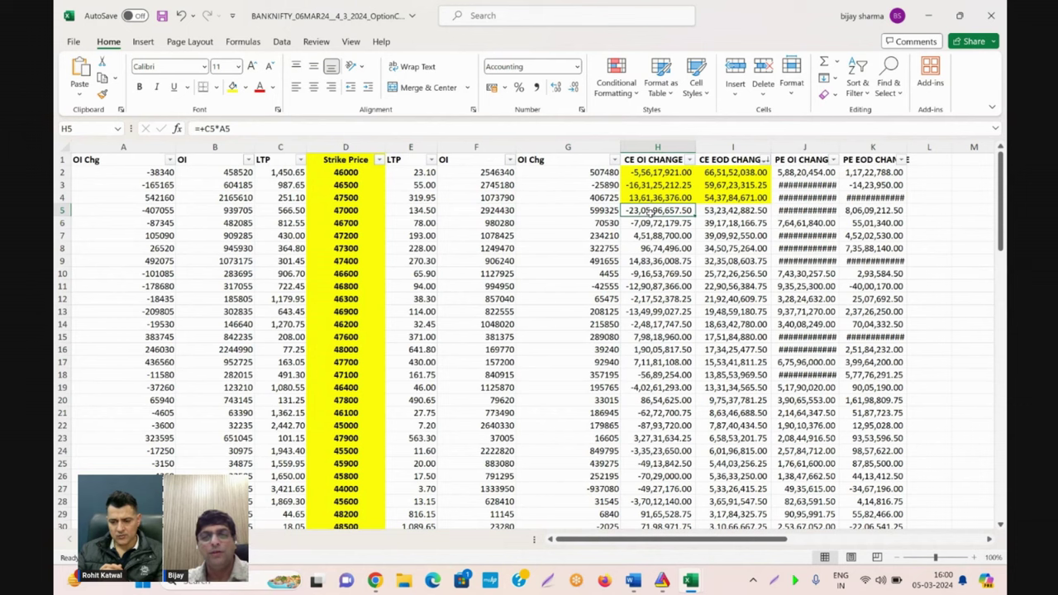
Examine the CE OI CHANGE values of the three highlighted strikes, H2:H4, together with H5.
{"action": "key", "text": "Up"}
{"action": "key", "text": "Up"}
{"action": "key", "text": "Up"}
{"action": "key", "text": "shift+Down"}
{"action": "key", "text": "shift+Down"}
{"action": "key", "text": "shift+Down"}
{"action": "key", "text": "shift+Down"}
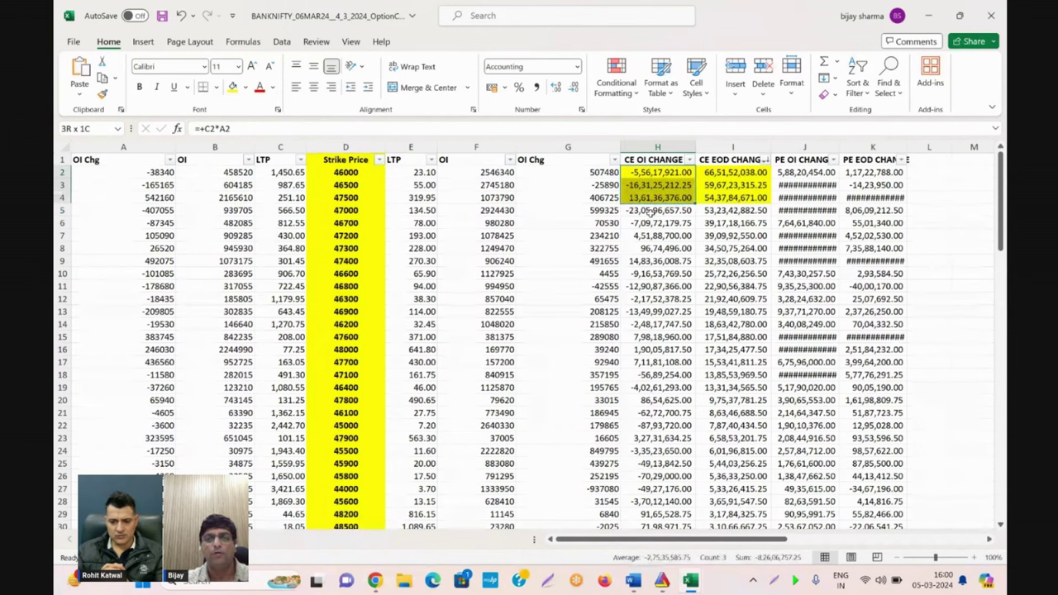
{"action": "key", "text": "Down"}
{"action": "key", "text": "Down"}
{"action": "key", "text": "Down"}
{"action": "key", "text": "Down"}
{"action": "key", "text": "Down"}
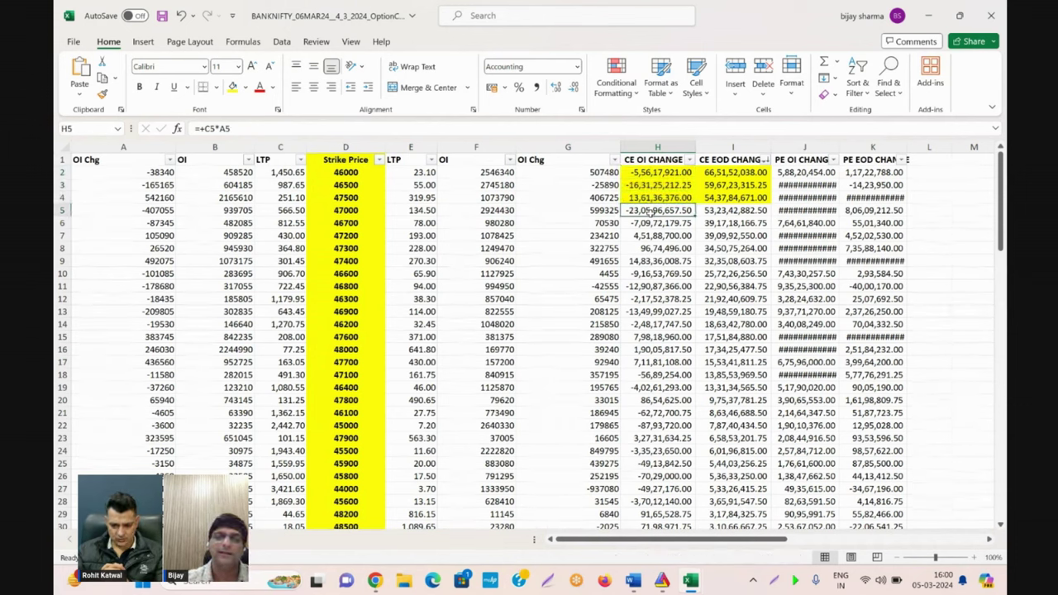
Check the CE OI CHANGE values in H6 and H7 against their strike prices.
{"action": "key", "text": "Left"}
{"action": "key", "text": "Left"}
{"action": "key", "text": "Left"}
{"action": "key", "text": "Left"}
{"action": "key", "text": "Right"}
{"action": "key", "text": "Right"}
{"action": "key", "text": "Right"}
{"action": "key", "text": "Right"}
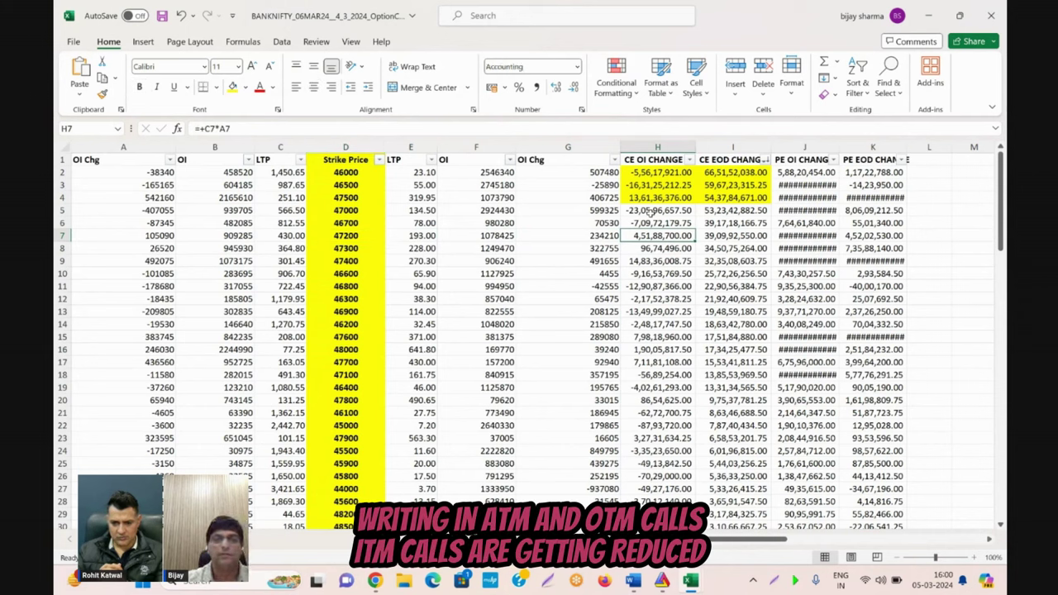
{"action": "key", "text": "Up"}
{"action": "key", "text": "Down"}
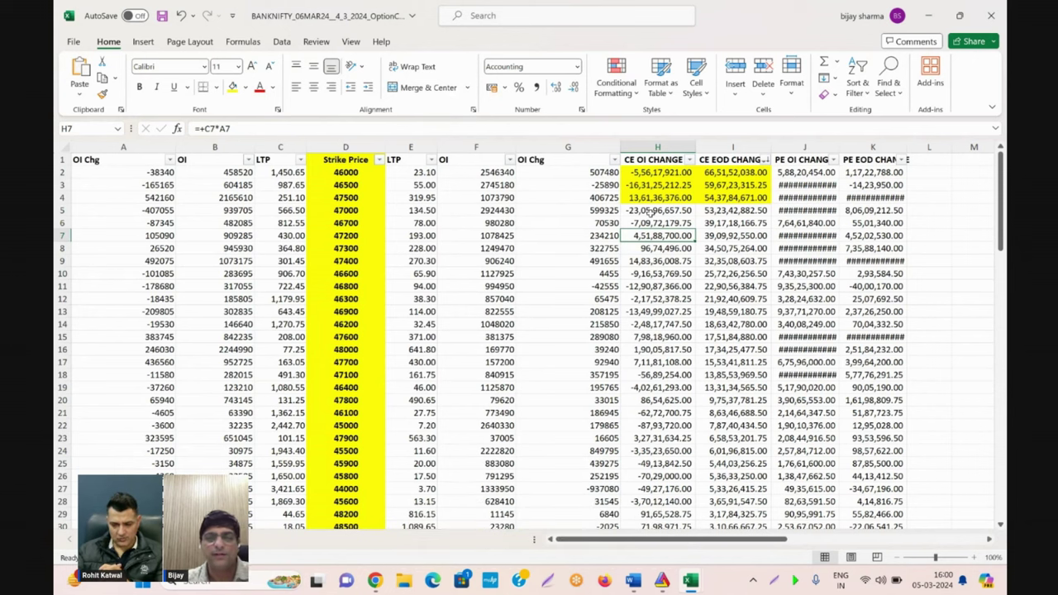
Examine the CE OI CHANGE and CE EOD CHANGE values of the first eight strikes, H2:I9, as one range.
{"action": "key", "text": "Down"}
{"action": "key", "text": "Down"}
{"action": "key", "text": "shift+Right"}
{"action": "key", "text": "shift+Up"}
{"action": "key", "text": "shift+Up"}
{"action": "key", "text": "shift+Up"}
{"action": "key", "text": "shift+Up"}
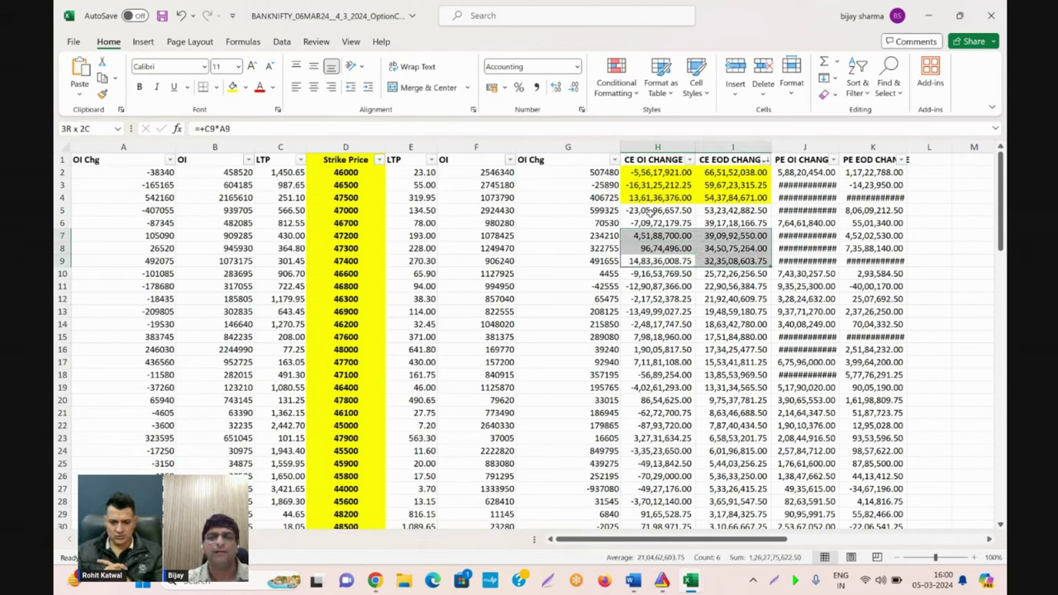
{"action": "key", "text": "shift+Up"}
{"action": "key", "text": "shift+Up"}
{"action": "key", "text": "shift+Up"}
{"action": "key", "text": "shift+Up"}
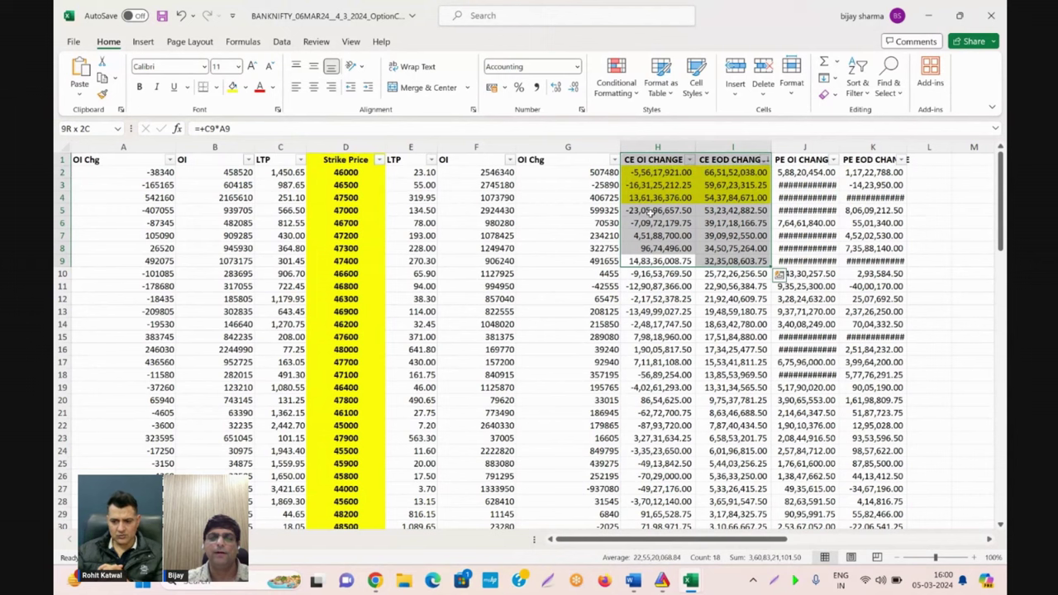
{"action": "key", "text": "shift+Down"}
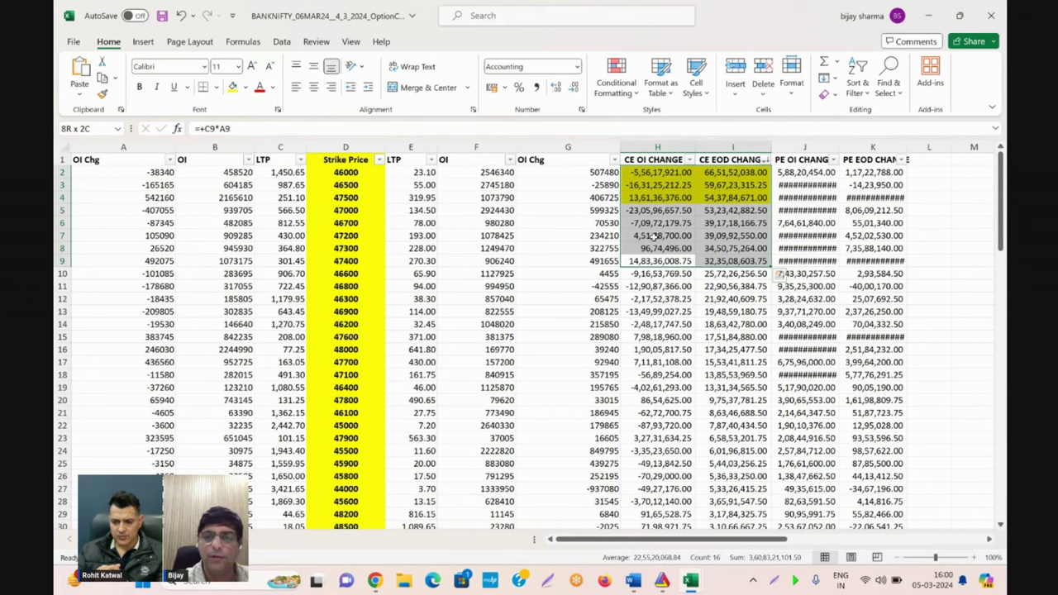
Glance at the web options chain, return to the BANKNIFTY workbook and sort it by CE OI CHANGE from largest to smallest.
{"action": "key", "text": "alt+Tab"}
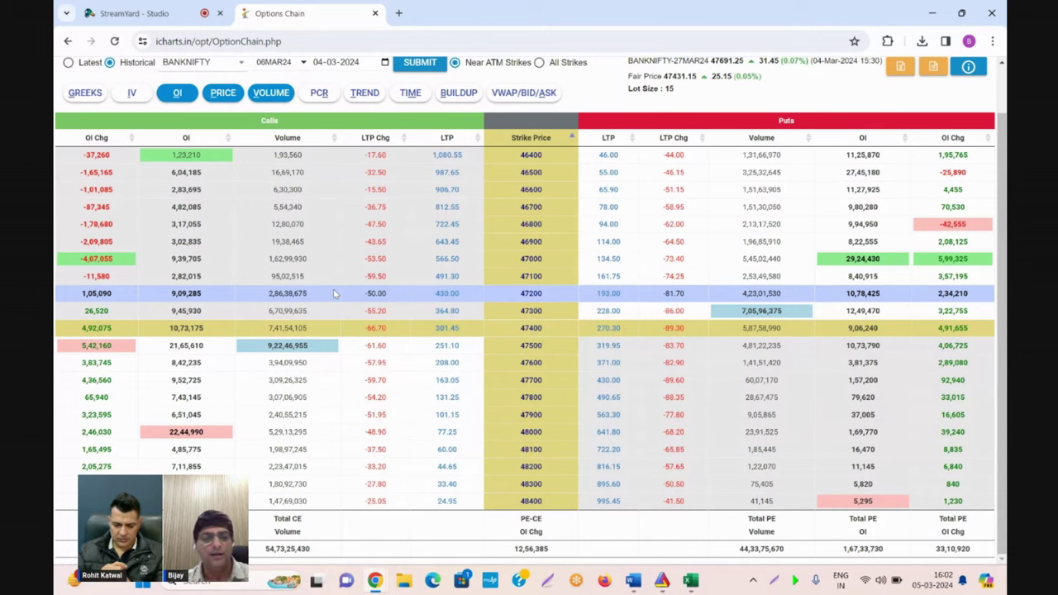
{"action": "mouse_move", "coordinate": [690, 581]}
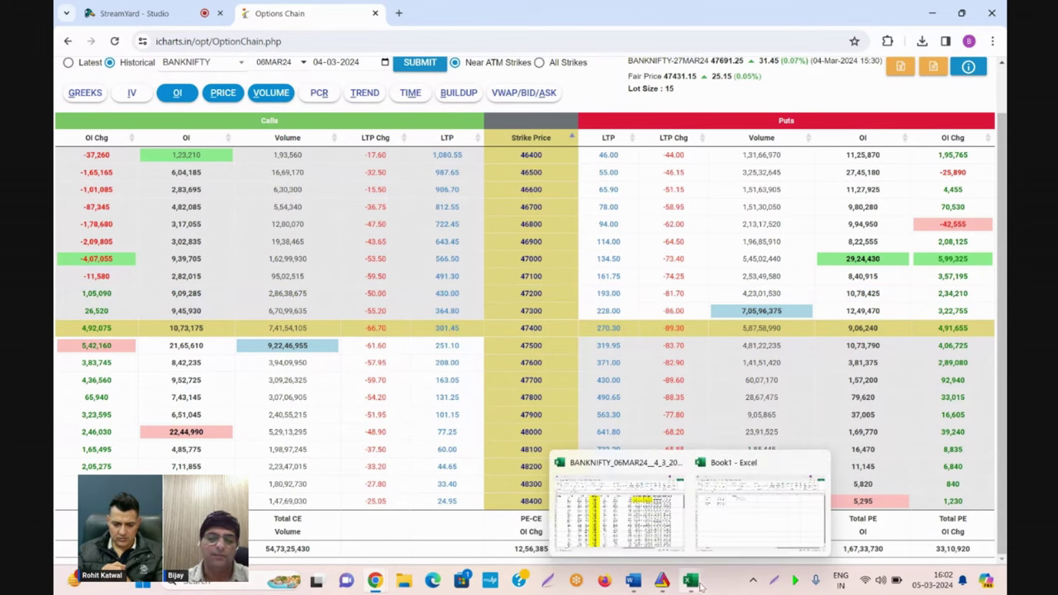
{"action": "left_click", "coordinate": [640, 486]}
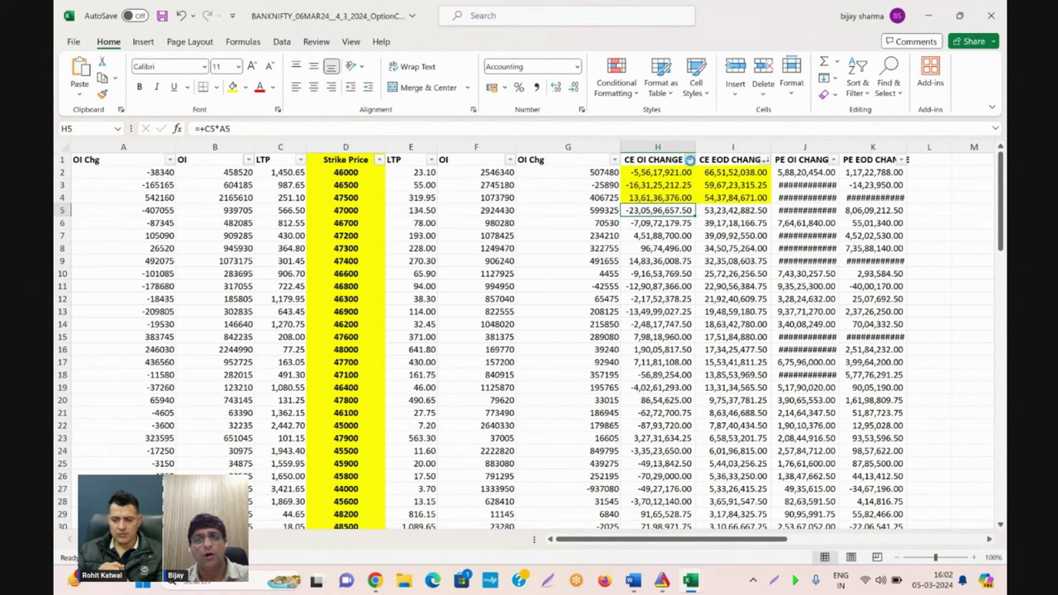
{"action": "left_click", "coordinate": [689, 160]}
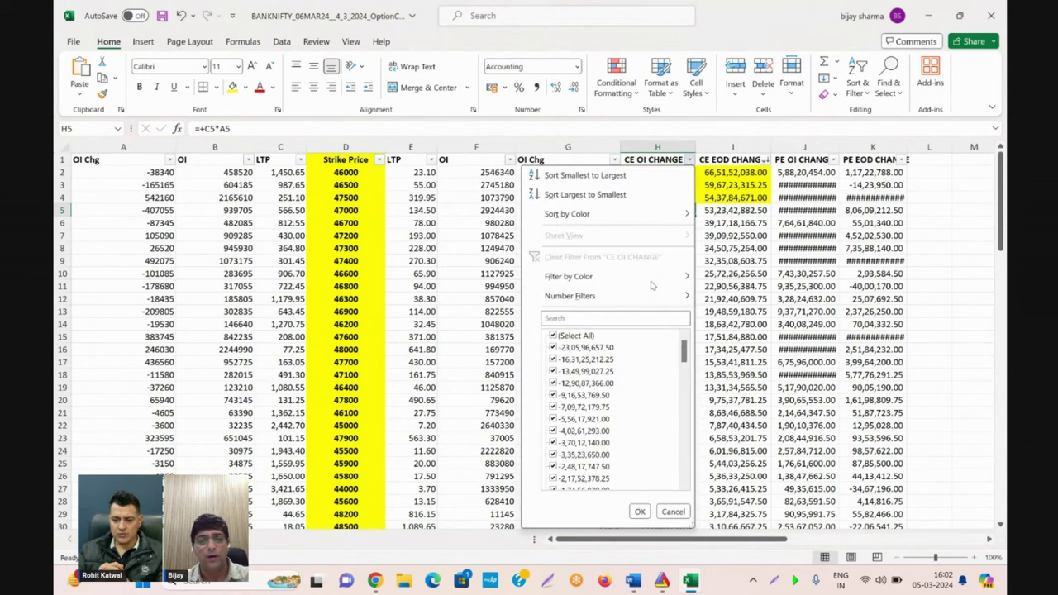
{"action": "left_click", "coordinate": [637, 196]}
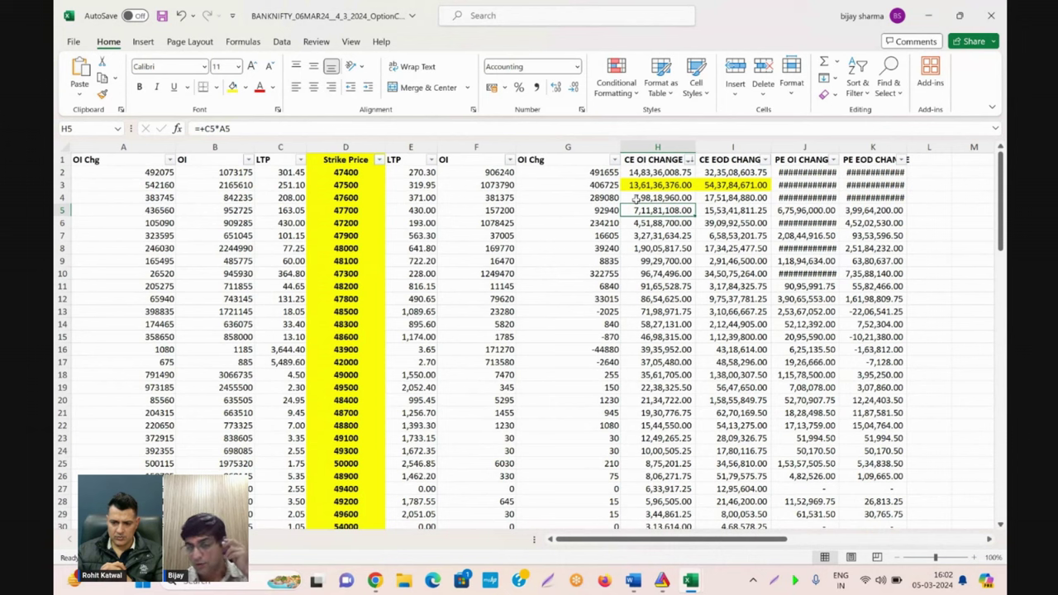
Highlight the ten largest CE OI CHANGE values, H2:H11, in yellow.
{"action": "left_click", "coordinate": [666, 172]}
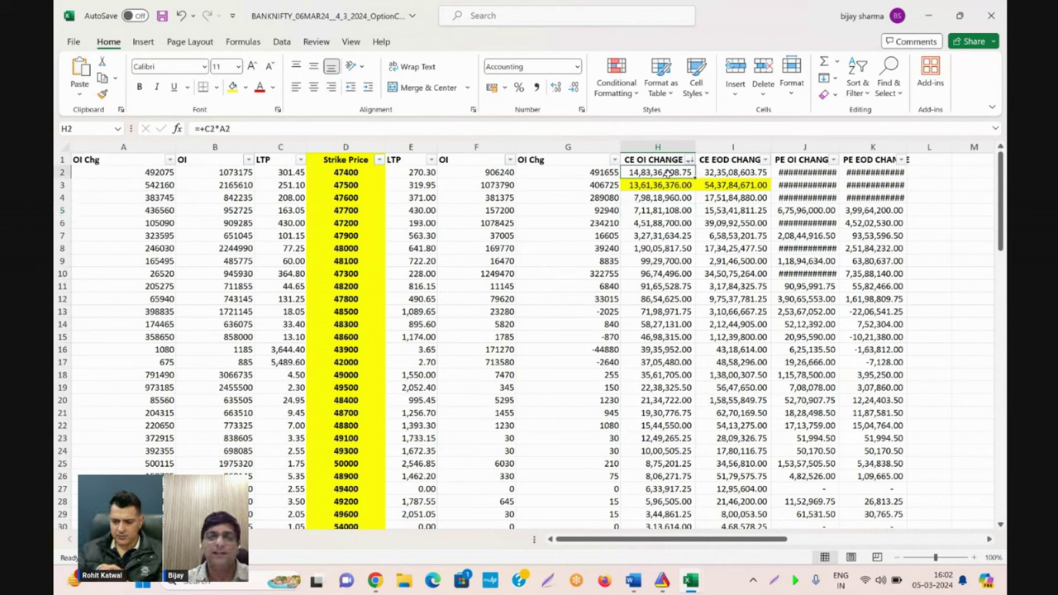
{"action": "key", "text": "shift+Down"}
{"action": "key", "text": "shift+Down"}
{"action": "key", "text": "shift+Down"}
{"action": "key", "text": "shift+Down"}
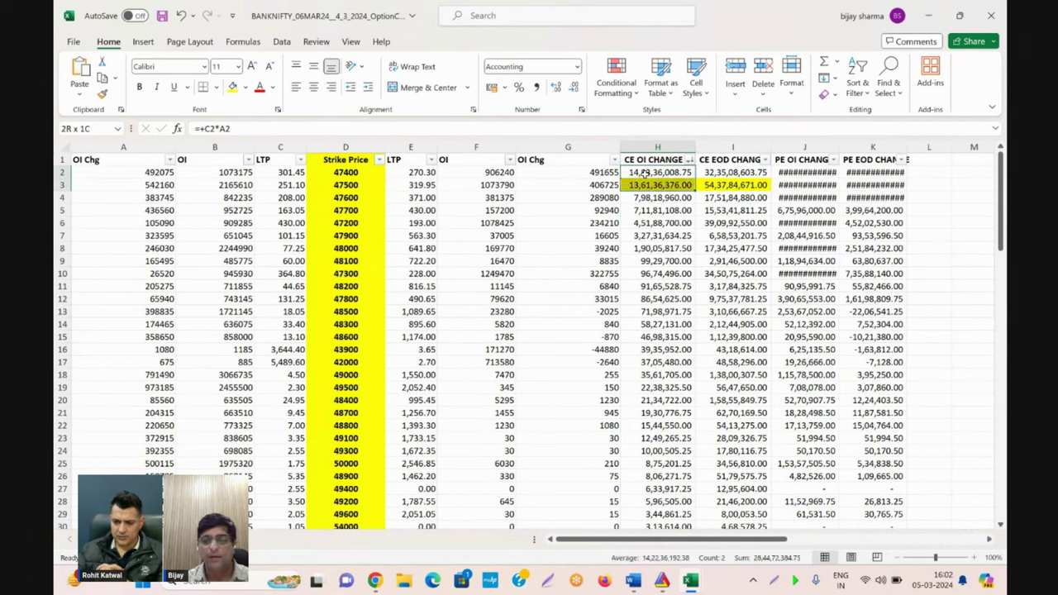
{"action": "key", "text": "shift+Down"}
{"action": "key", "text": "shift+Down"}
{"action": "key", "text": "shift+Down"}
{"action": "key", "text": "shift+Down"}
{"action": "key", "text": "shift+Down"}
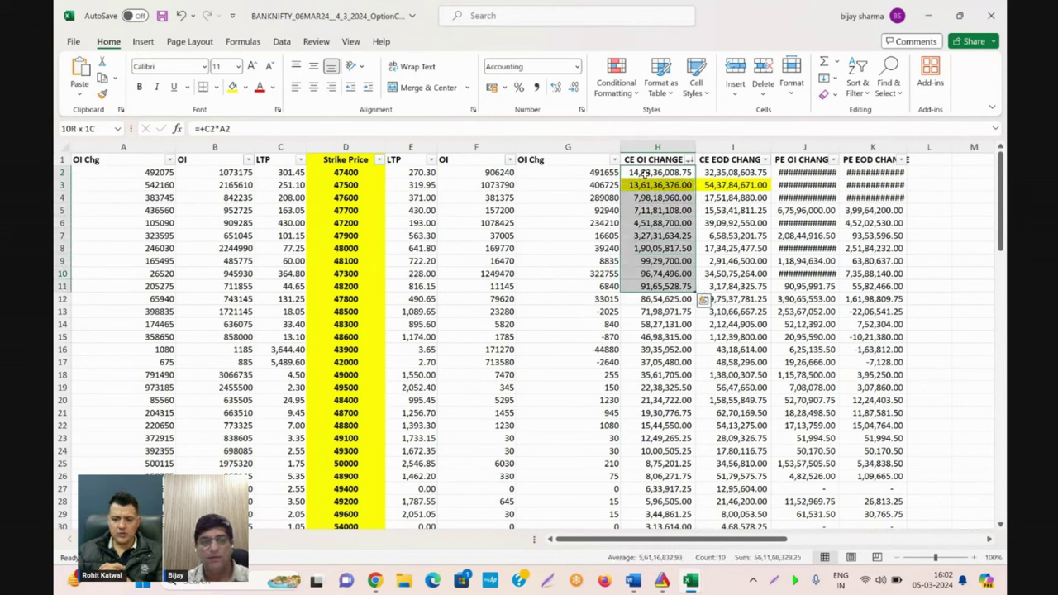
{"action": "left_click", "coordinate": [234, 91]}
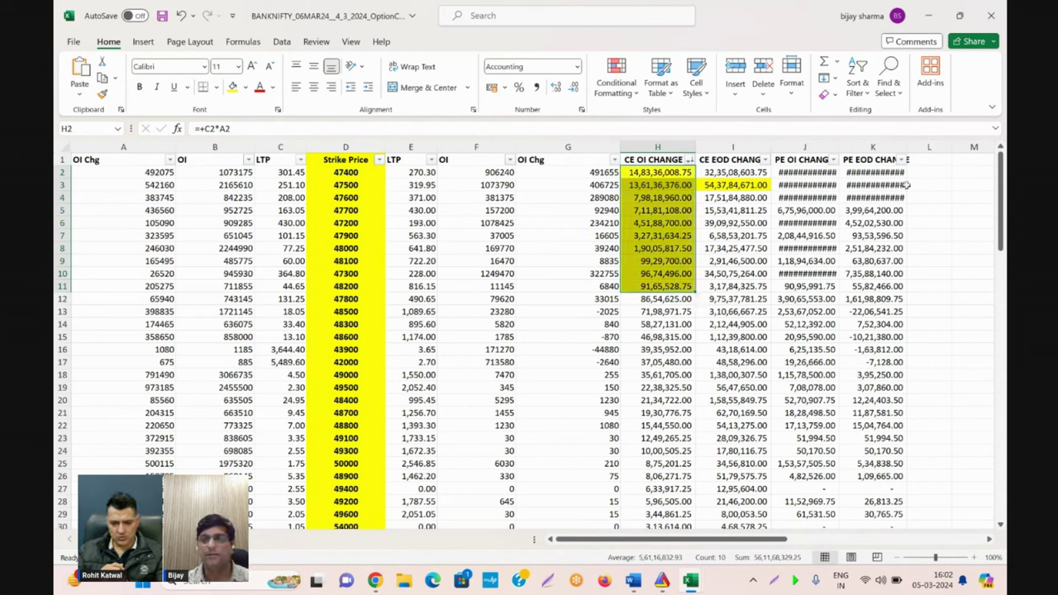
Enter the column heading "resistance" in L1.
{"action": "left_click", "coordinate": [930, 163]}
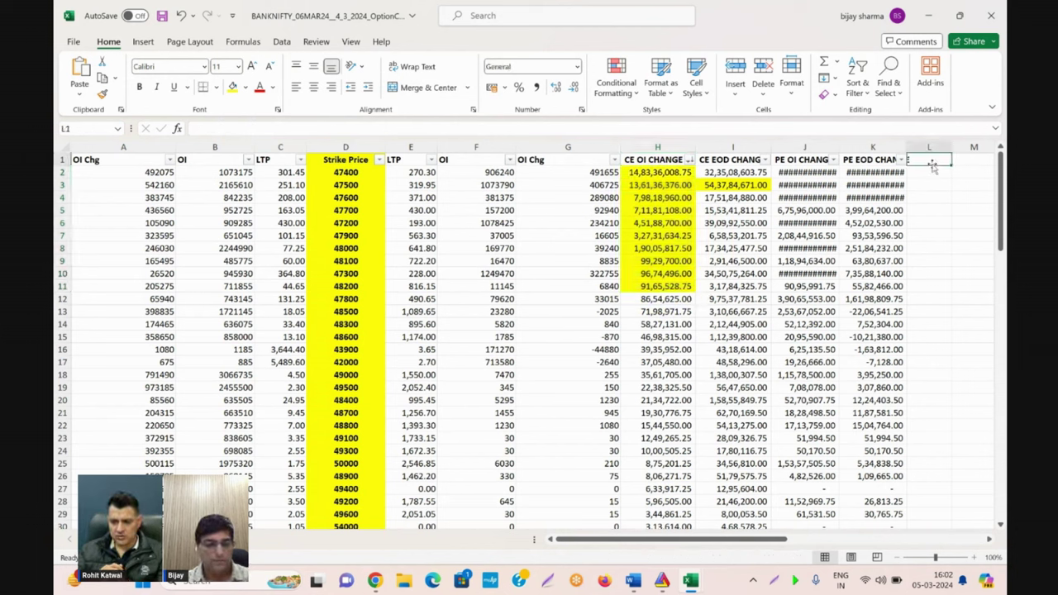
{"action": "type", "text": "resistance"}
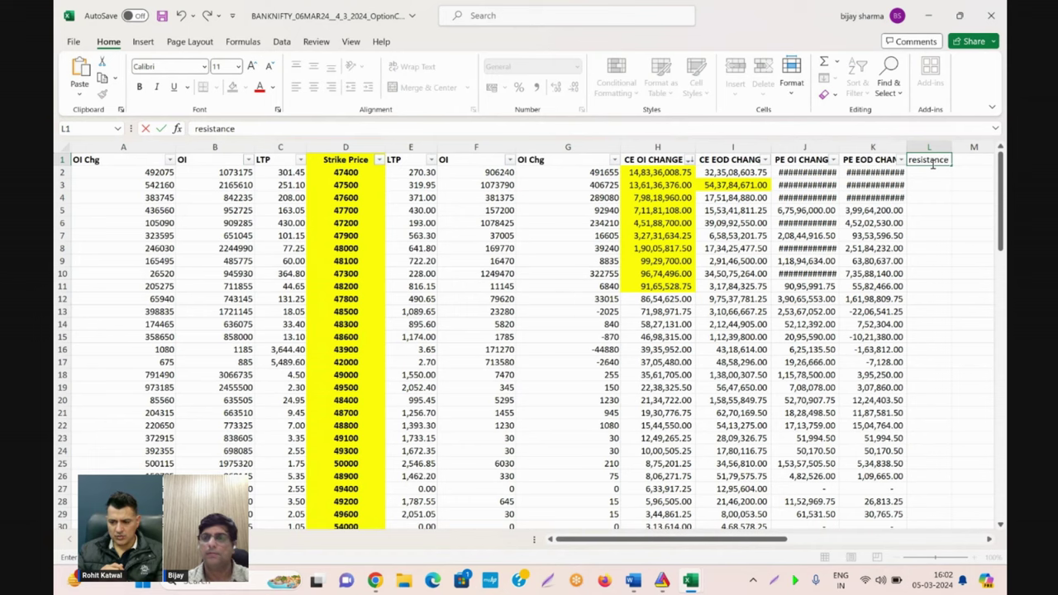
{"action": "key", "text": "Return"}
Calculate the resistance in L2 by adding the strike price and the call LTP with the formula +D2+C2.
{"action": "type", "text": "+"}
{"action": "key", "text": "Left"}
{"action": "key", "text": "Left"}
{"action": "key", "text": "Left"}
{"action": "key", "text": "Left"}
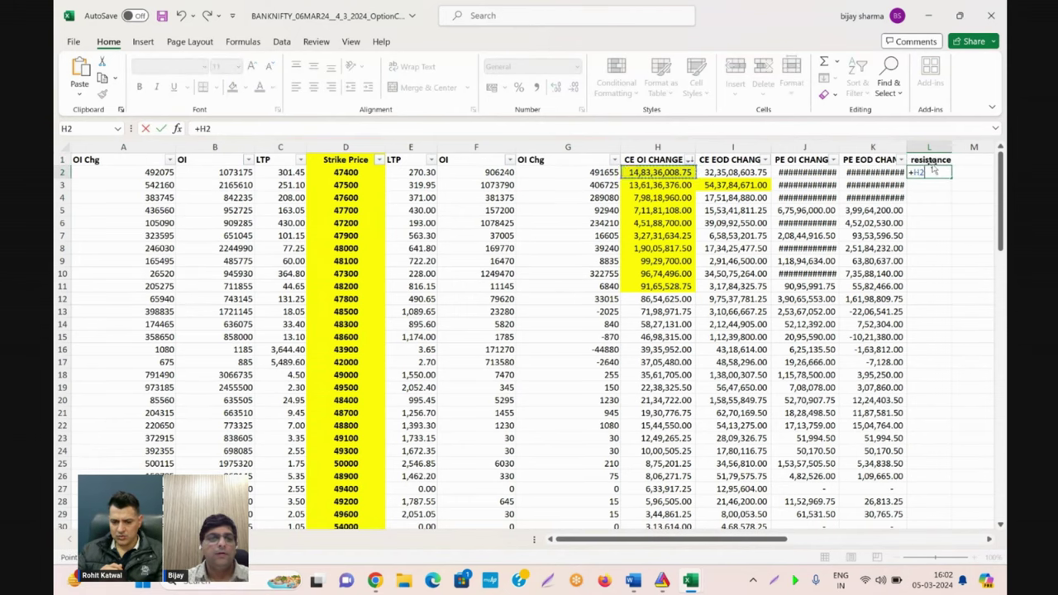
{"action": "key", "text": "Left"}
{"action": "key", "text": "Left"}
{"action": "key", "text": "Left"}
{"action": "key", "text": "Left"}
{"action": "type", "text": "+"}
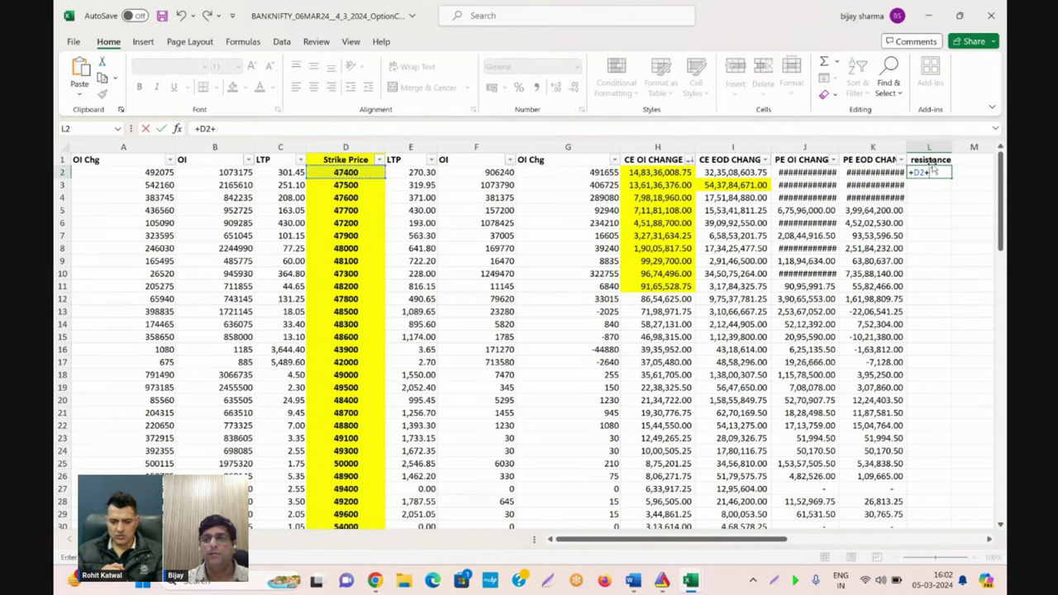
{"action": "key", "text": "Left"}
{"action": "key", "text": "Left"}
{"action": "key", "text": "Left"}
{"action": "key", "text": "Left"}
{"action": "key", "text": "Left"}
{"action": "key", "text": "Left"}
{"action": "key", "text": "Left"}
{"action": "key", "text": "Left"}
{"action": "key", "text": "Left"}
{"action": "key", "text": "Return"}
Copy the resistance formula from L2 into L3:L11 to cover all ten strikes.
{"action": "key", "text": "shift+Down"}
{"action": "key", "text": "shift+Down"}
{"action": "key", "text": "shift+Down"}
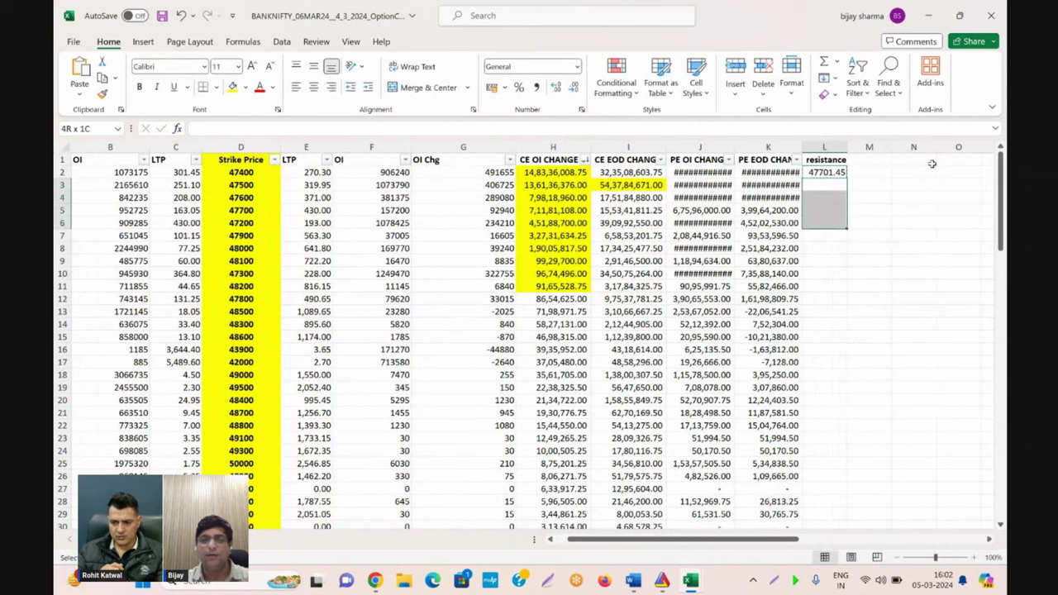
{"action": "key", "text": "shift+Down"}
{"action": "key", "text": "shift+Down"}
{"action": "key", "text": "shift+Down"}
{"action": "key", "text": "shift+Down"}
{"action": "key", "text": "shift+Down"}
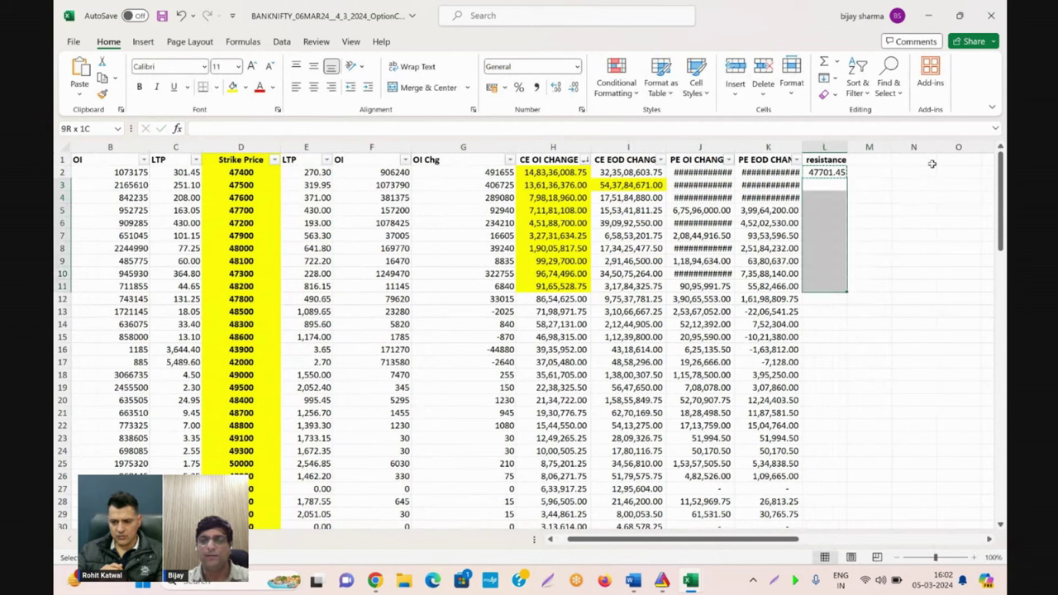
{"action": "key", "text": "ctrl+v"}
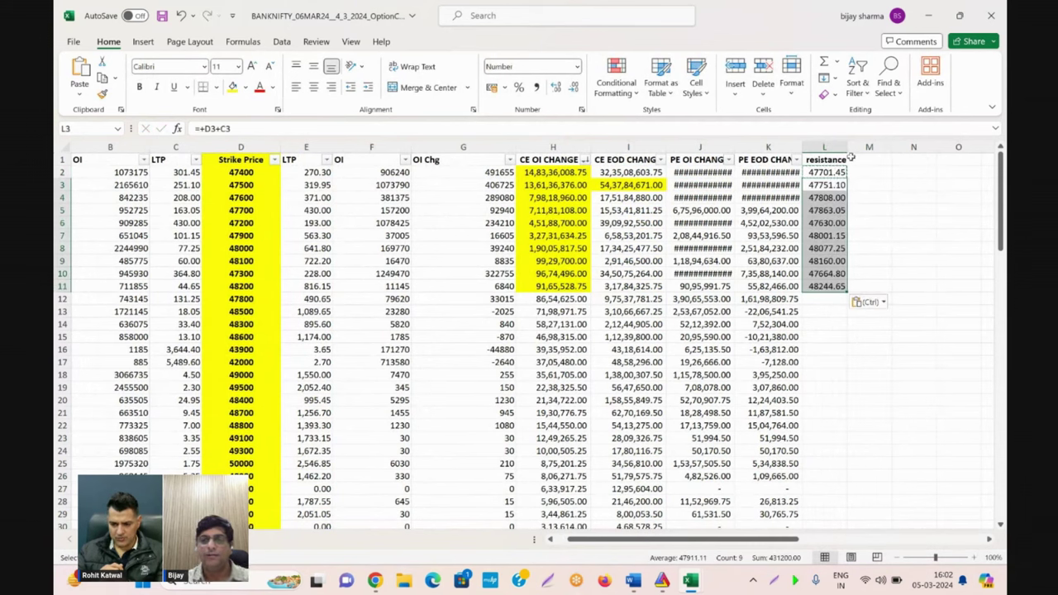
Check the first resistance formula in L2 and fit the width of column L to its contents.
{"action": "left_click", "coordinate": [827, 172]}
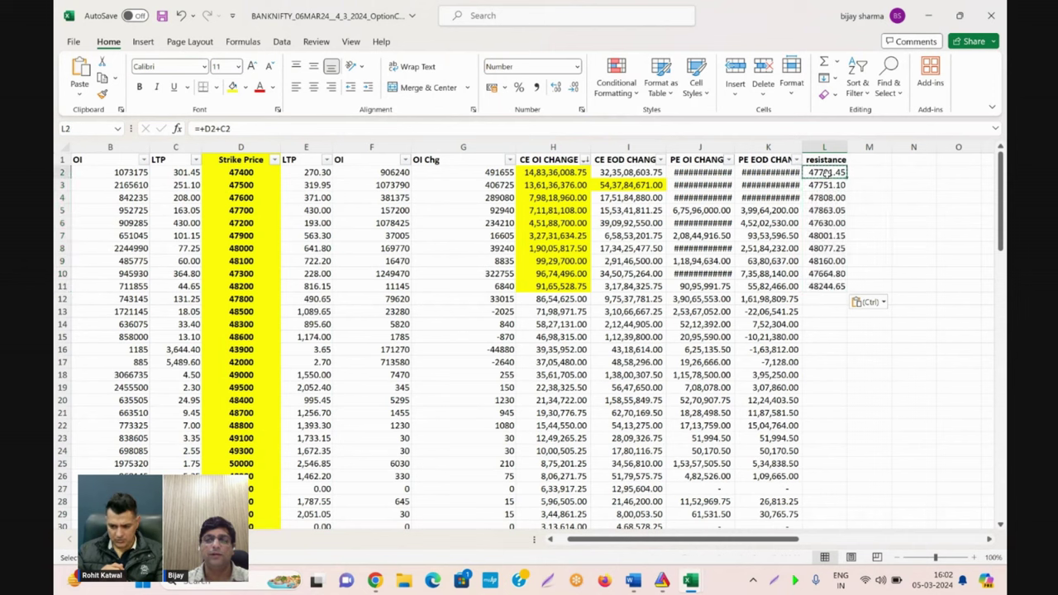
{"action": "double_click", "coordinate": [847, 147]}
{"action": "left_click", "coordinate": [834, 159]}
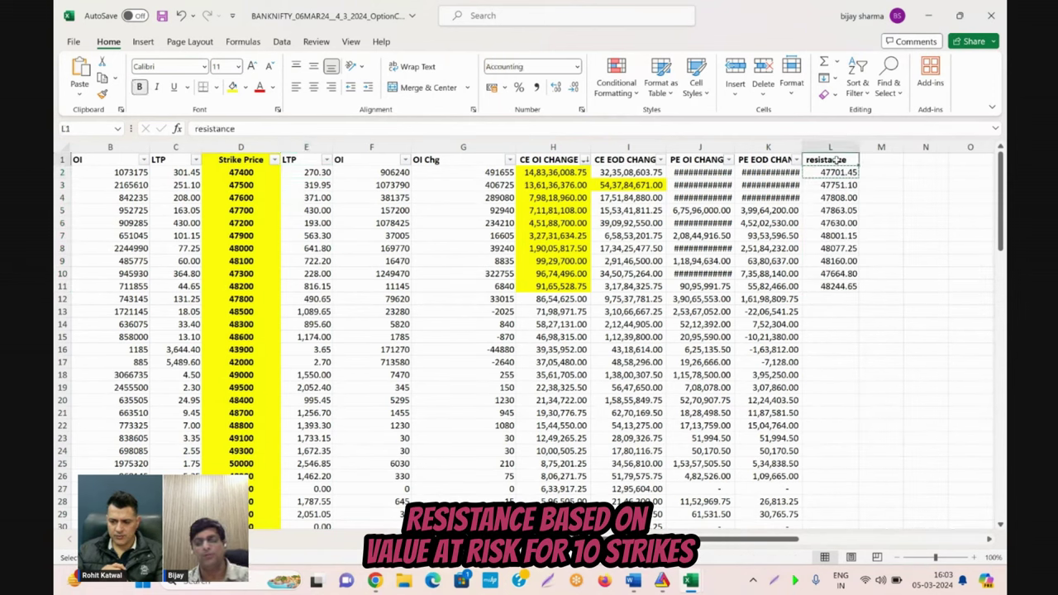
Review the resistance values in L2:L11 from the first strike to the last.
{"action": "key", "text": "Down"}
{"action": "key", "text": "Down"}
{"action": "key", "text": "Down"}
{"action": "key", "text": "Down"}
{"action": "key", "text": "Down"}
{"action": "key", "text": "Down"}
{"action": "key", "text": "Down"}
{"action": "key", "text": "Down"}
{"action": "key", "text": "Down"}
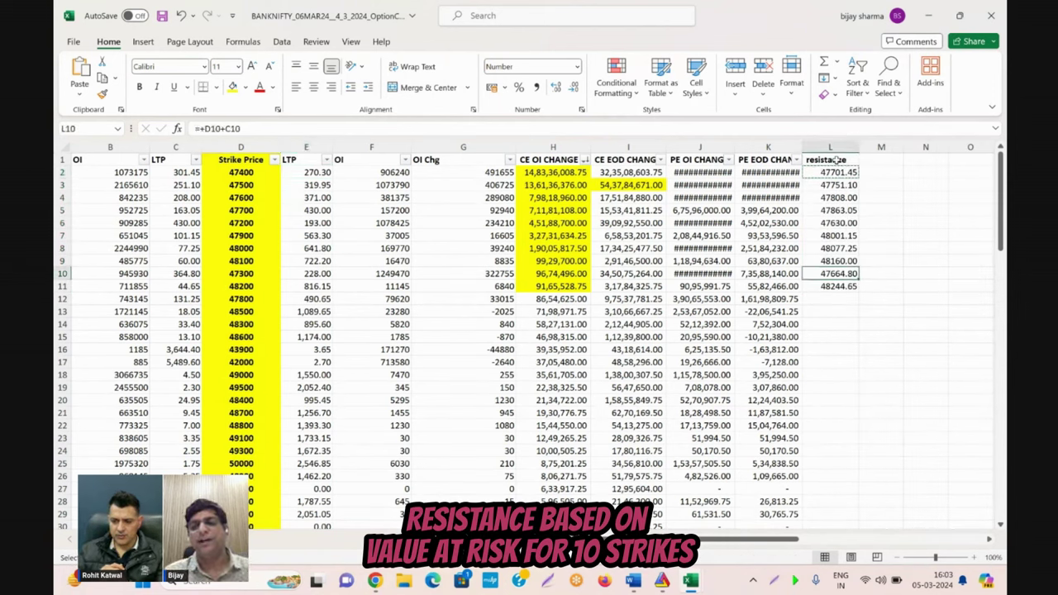
{"action": "key", "text": "Down"}
{"action": "key", "text": "Up"}
{"action": "key", "text": "Up"}
{"action": "key", "text": "Up"}
{"action": "key", "text": "Up"}
{"action": "key", "text": "Up"}
{"action": "key", "text": "Up"}
{"action": "key", "text": "Up"}
{"action": "key", "text": "Up"}
{"action": "key", "text": "Up"}
{"action": "key", "text": "Up"}
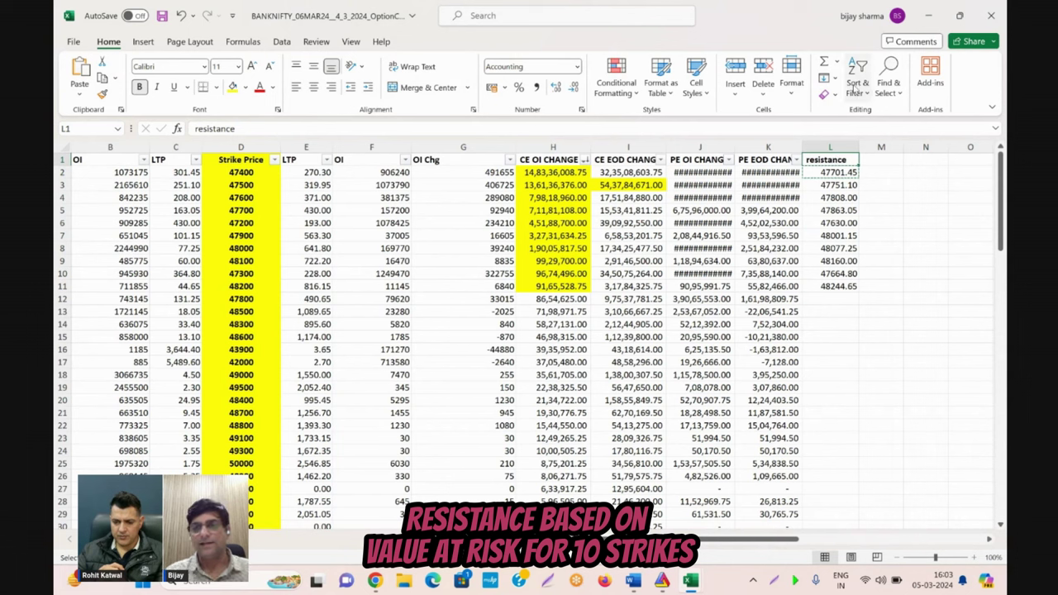
Remove the filter from the header row and enter the column heading "support" in M1.
{"action": "left_click", "coordinate": [856, 88]}
{"action": "left_click", "coordinate": [888, 173]}
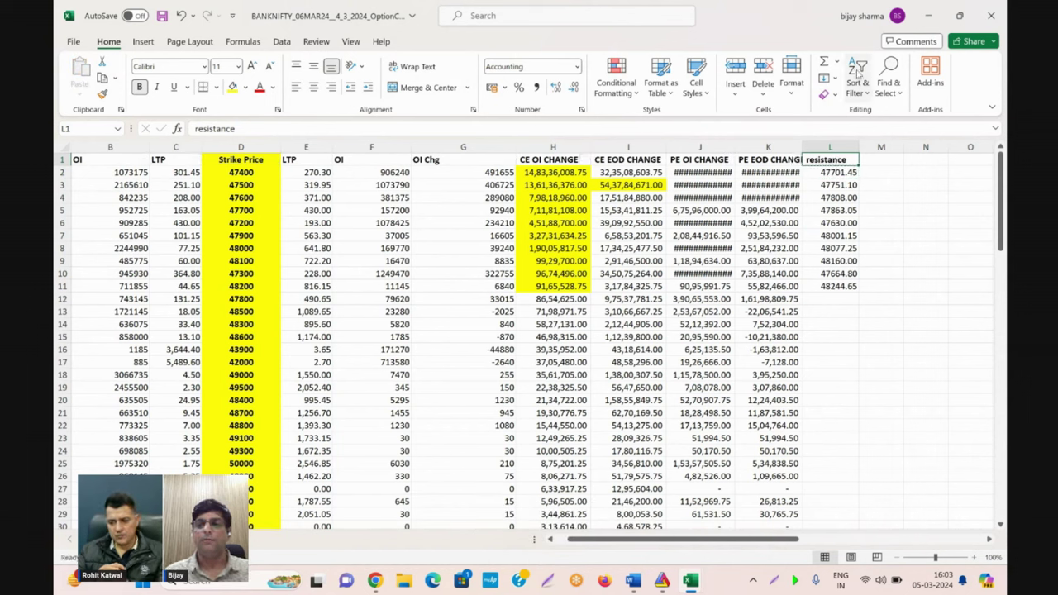
{"action": "left_click", "coordinate": [874, 161]}
{"action": "type", "text": "support"}
{"action": "key", "text": "Return"}
{"action": "left_click", "coordinate": [874, 161]}
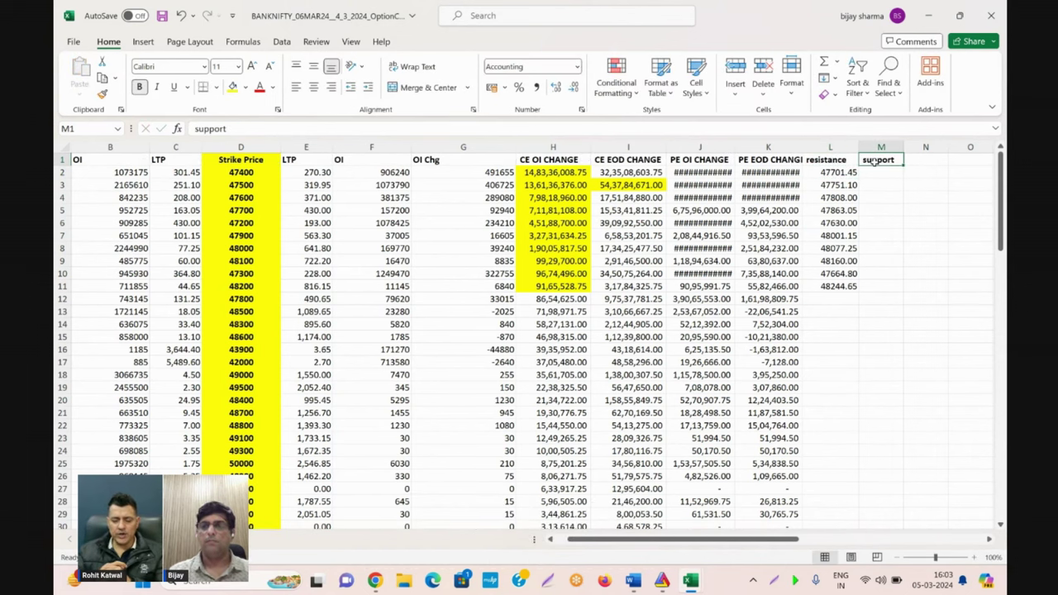
Reapply the filter so it covers the resistance and support headings, and widen columns L and K.
{"action": "left_click", "coordinate": [858, 90]}
{"action": "left_click", "coordinate": [878, 175]}
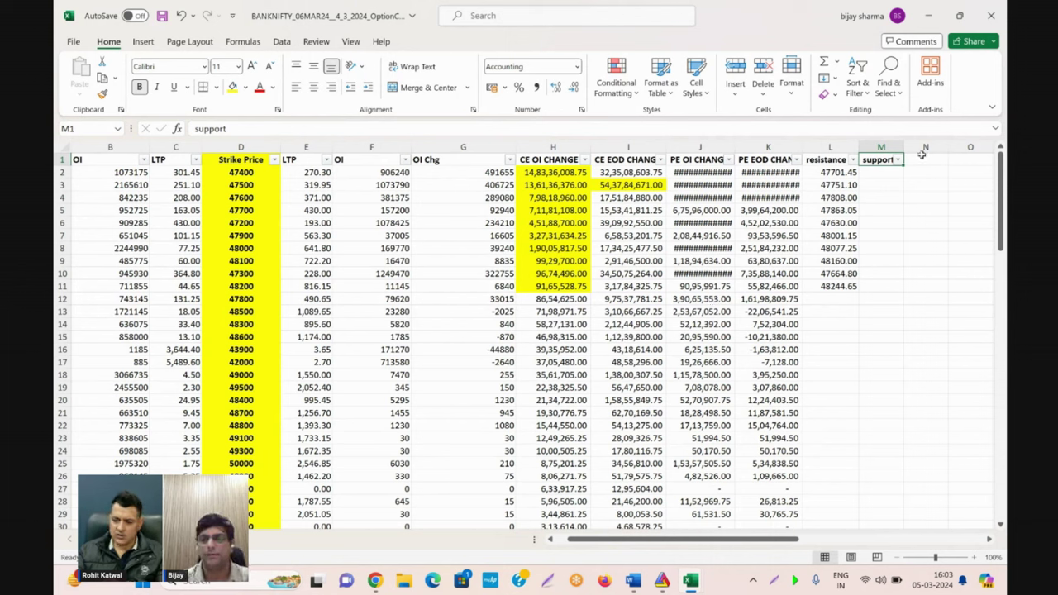
{"action": "left_click_drag", "start_coordinate": [861, 142], "coordinate": [871, 143]}
{"action": "left_click_drag", "start_coordinate": [801, 151], "coordinate": [813, 151]}
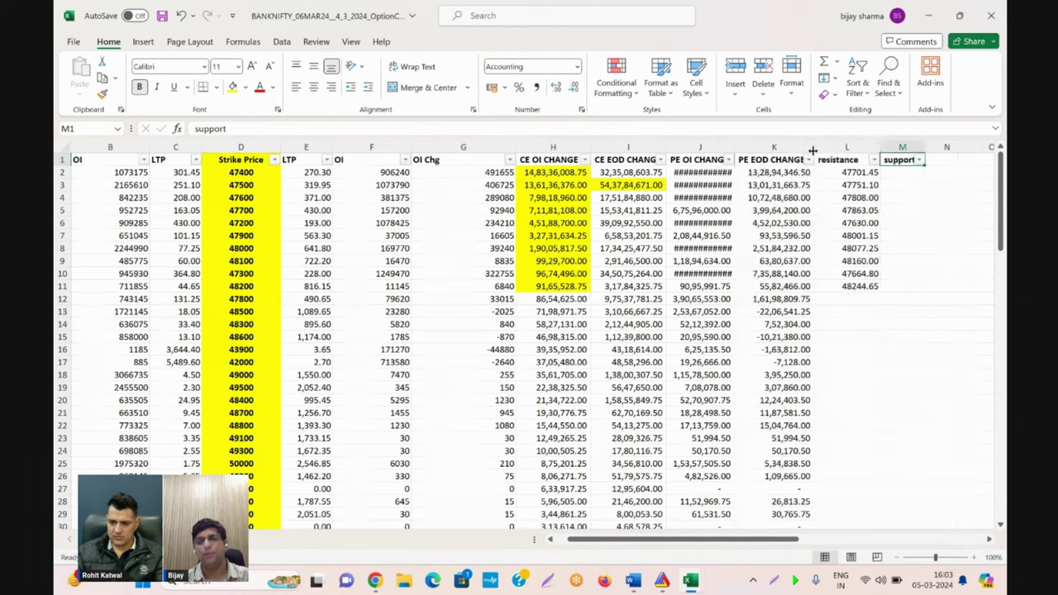
Examine the resistance values in L2:L10 for their order.
{"action": "left_click", "coordinate": [859, 173]}
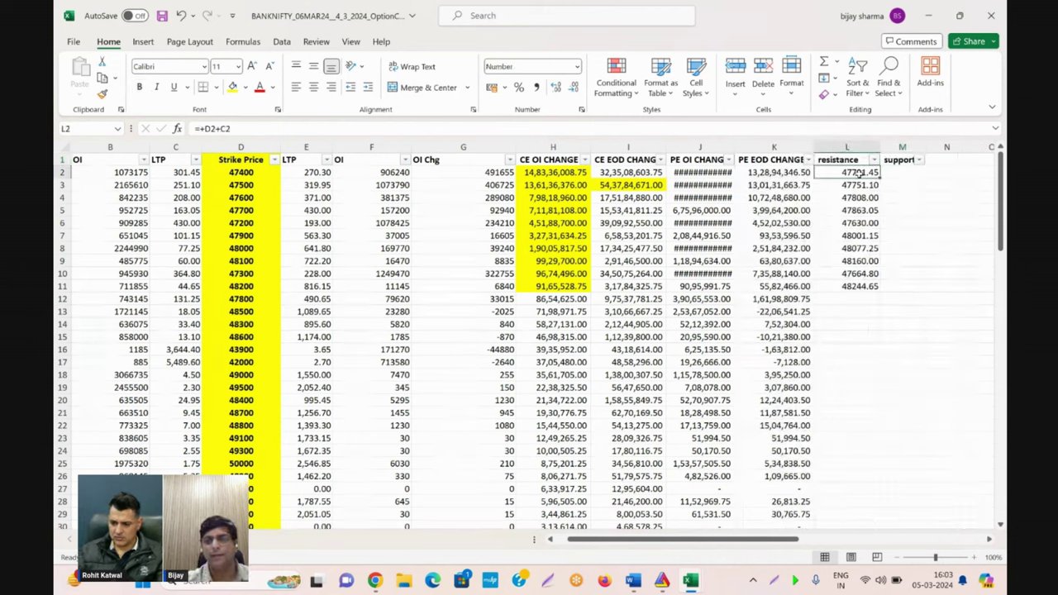
{"action": "key", "text": "shift+Down"}
{"action": "key", "text": "shift+Down"}
{"action": "key", "text": "shift+Down"}
{"action": "key", "text": "shift+Down"}
{"action": "key", "text": "shift+Down"}
{"action": "key", "text": "shift+Down"}
{"action": "key", "text": "shift+Down"}
{"action": "key", "text": "shift+Down"}
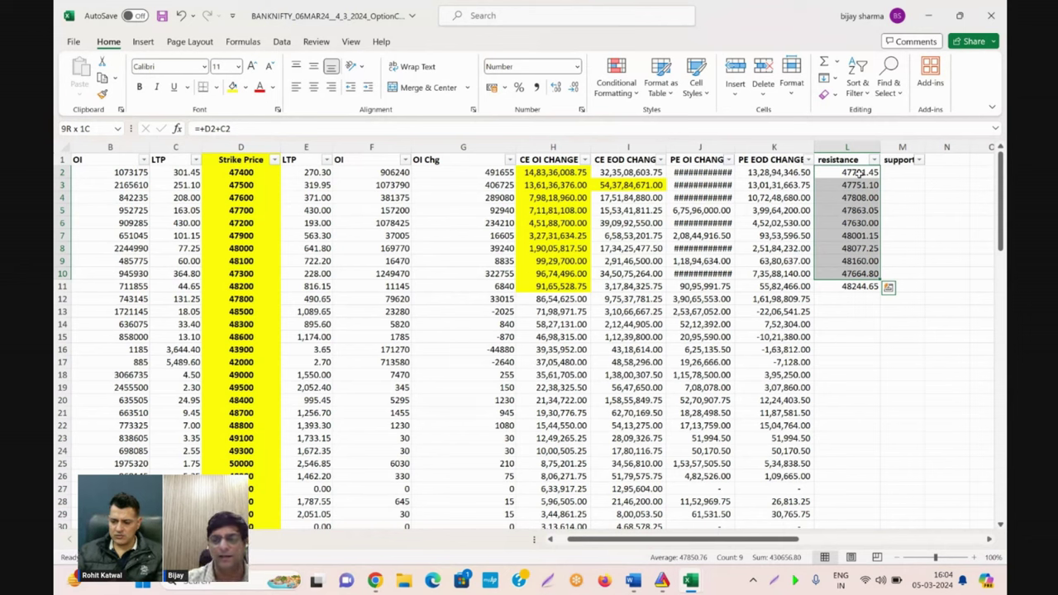
Sort the table by resistance from smallest to largest.
{"action": "left_click", "coordinate": [858, 172]}
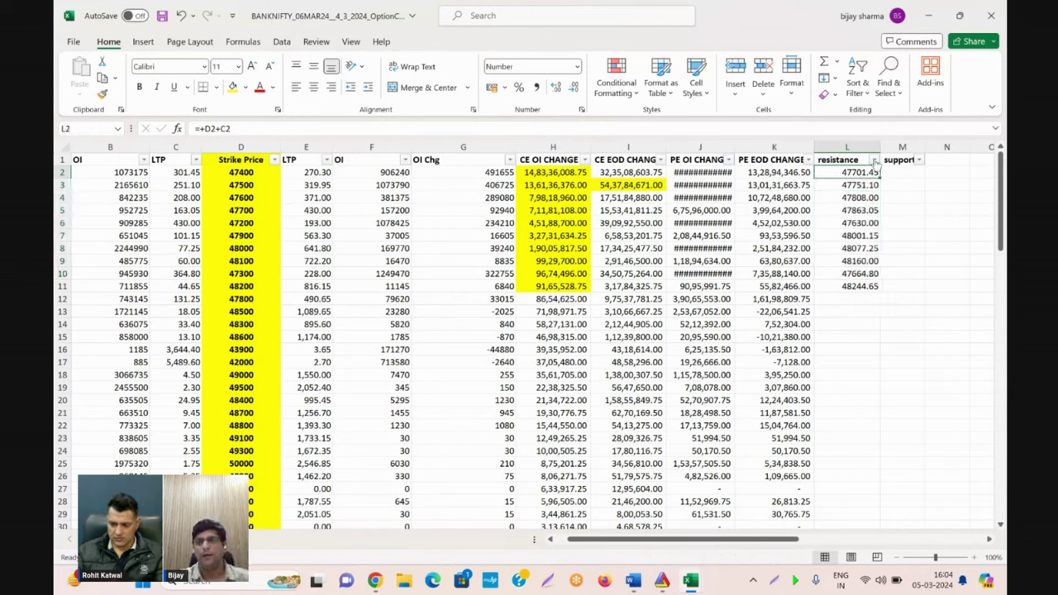
{"action": "left_click", "coordinate": [874, 160]}
{"action": "left_click", "coordinate": [827, 173]}
Compare the five lowest resistance levels in L2:L6 with the sum of their CE OI change values in H2:H6.
{"action": "left_click_drag", "start_coordinate": [851, 172], "coordinate": [859, 210]}
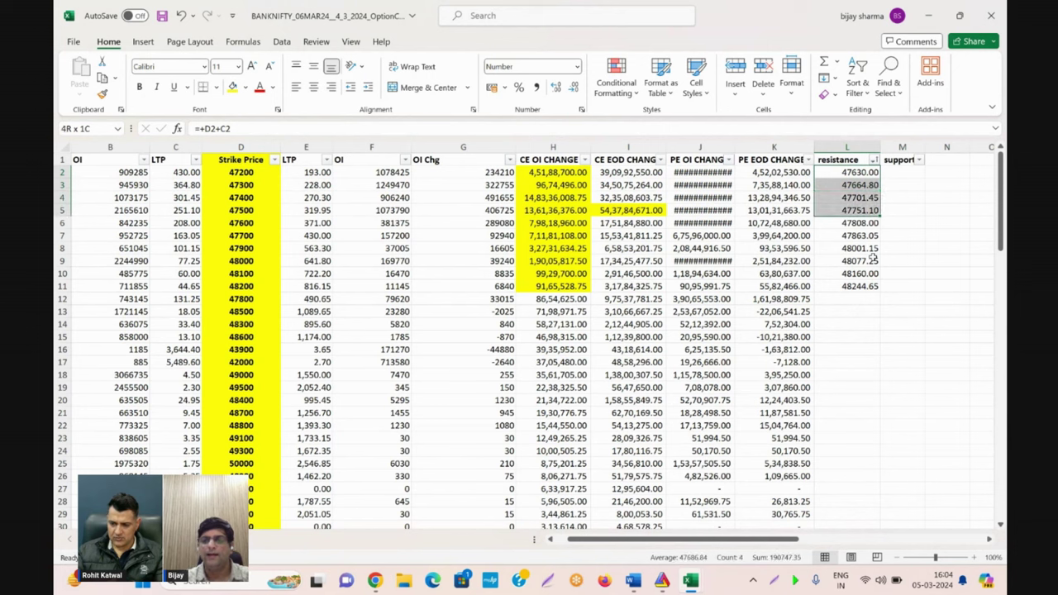
{"action": "key", "text": "shift+Down"}
{"action": "key", "text": "shift+Up"}
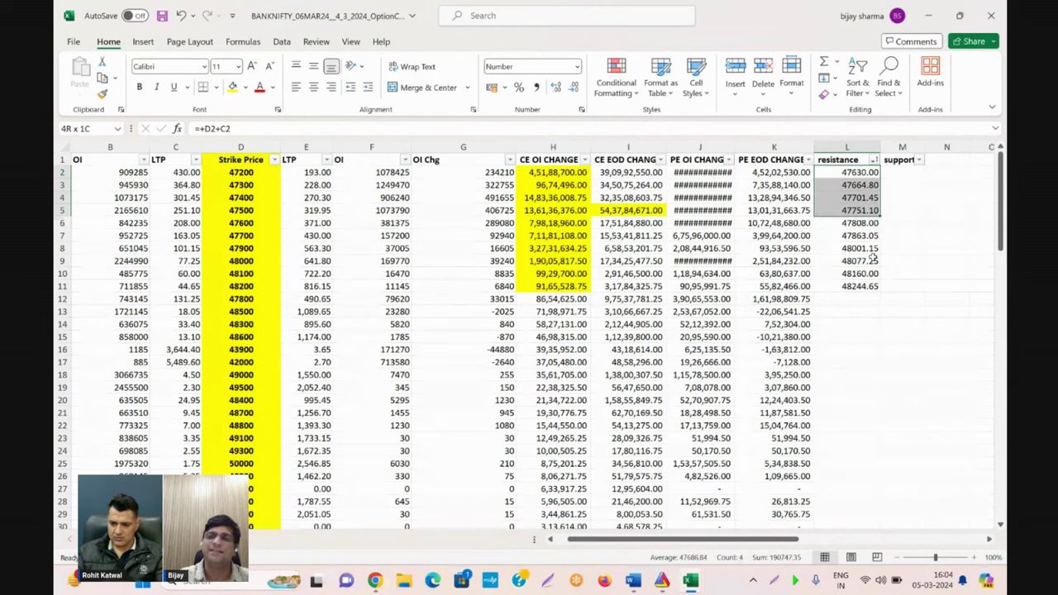
{"action": "key", "text": "shift+Down"}
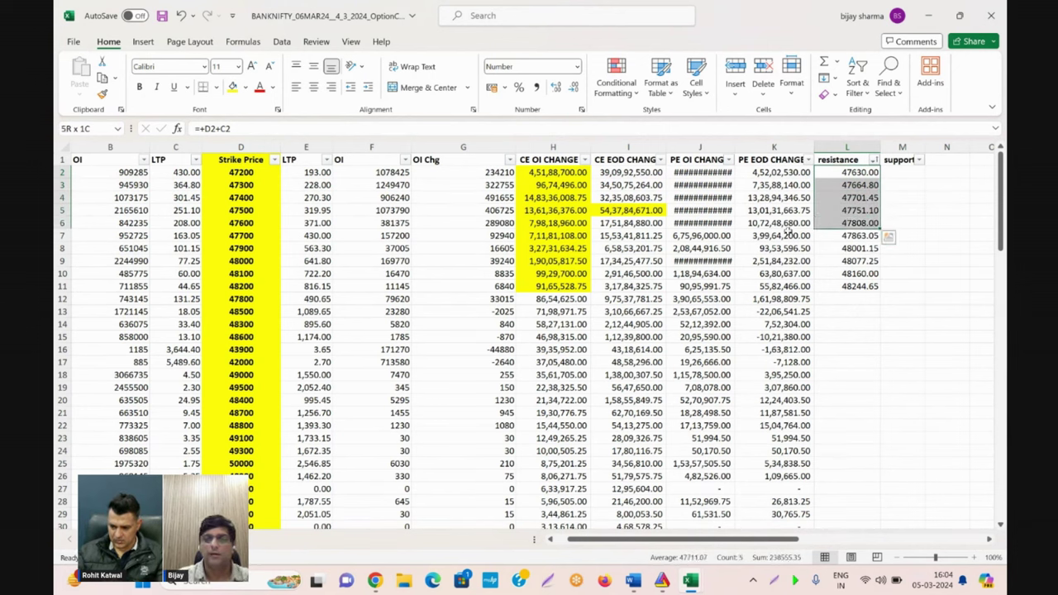
{"action": "left_click", "coordinate": [576, 223]}
{"action": "key", "text": "shift+Up"}
{"action": "key", "text": "shift+Up"}
{"action": "key", "text": "shift+Up"}
{"action": "key", "text": "shift+Up"}
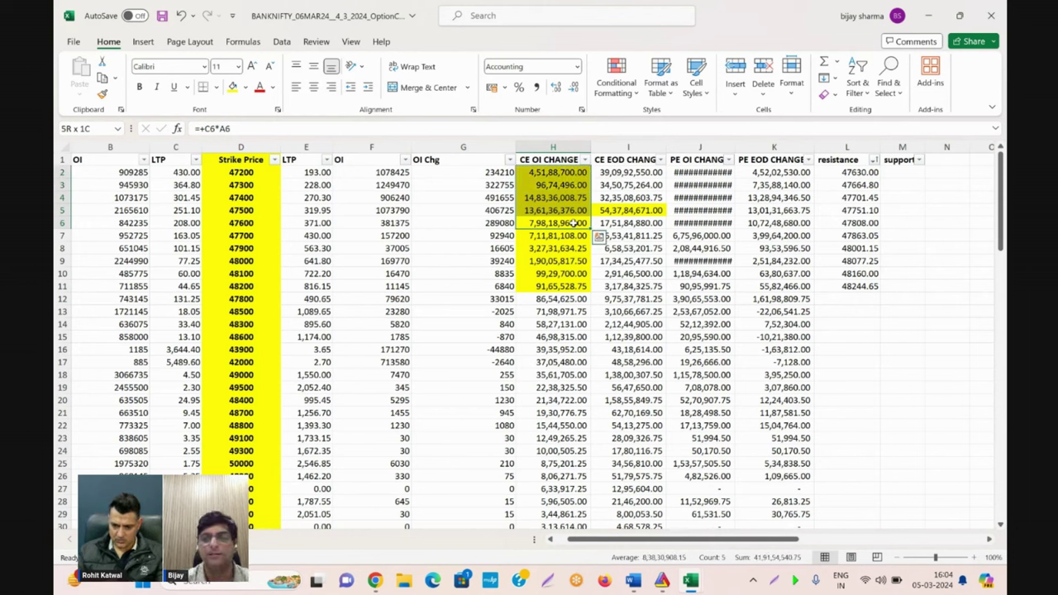
Check again which resistance levels in L2:L6 form the group up to about 47800.
{"action": "left_click", "coordinate": [859, 236]}
{"action": "key", "text": "Up"}
{"action": "key", "text": "Up"}
{"action": "key", "text": "Up"}
{"action": "key", "text": "Up"}
{"action": "key", "text": "Up"}
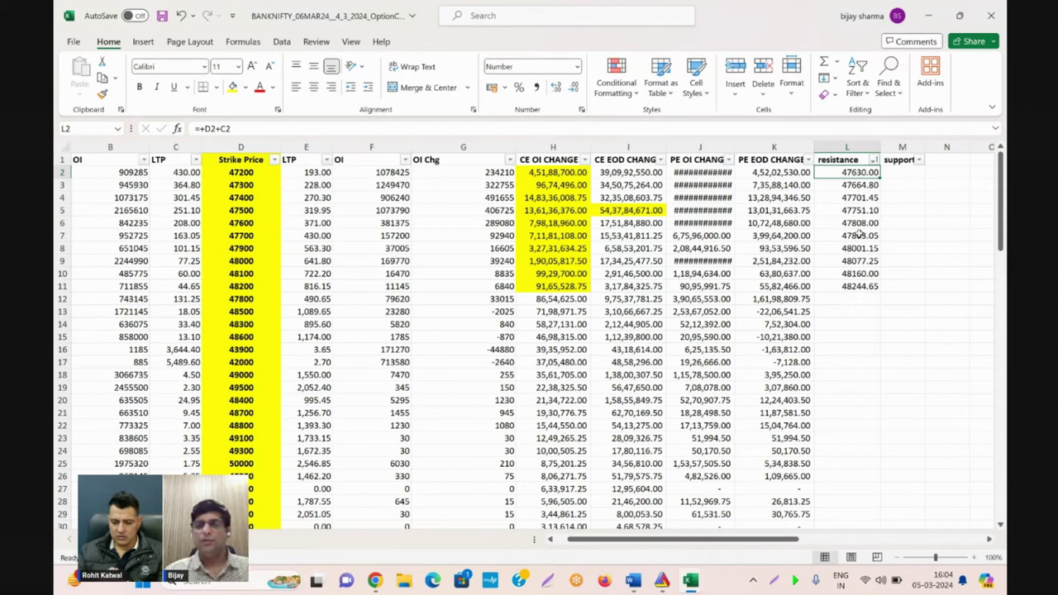
{"action": "key", "text": "shift+Down"}
{"action": "key", "text": "shift+Down"}
{"action": "key", "text": "shift+Down"}
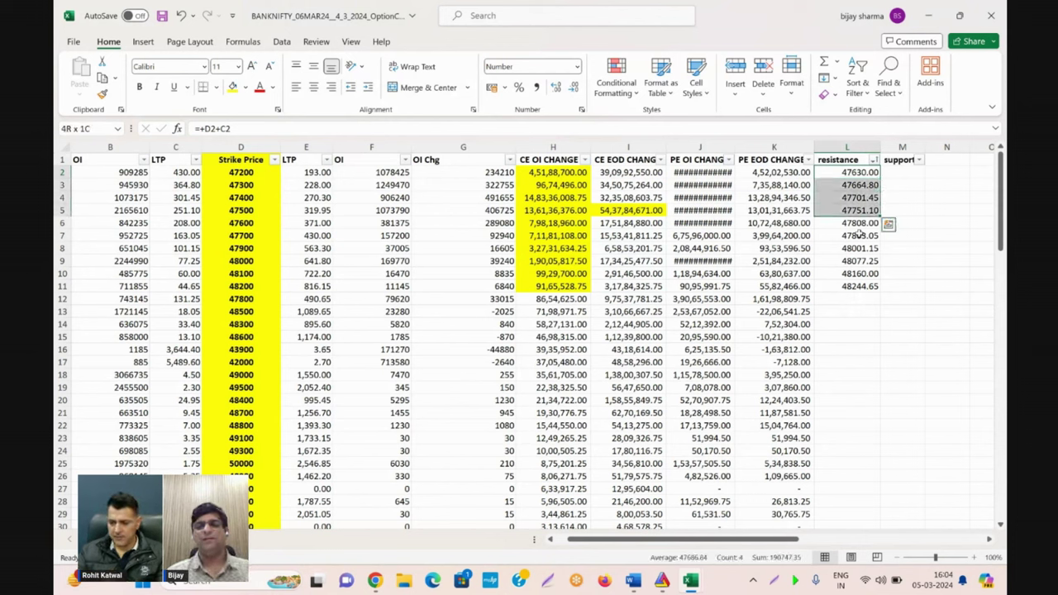
{"action": "key", "text": "shift+Down"}
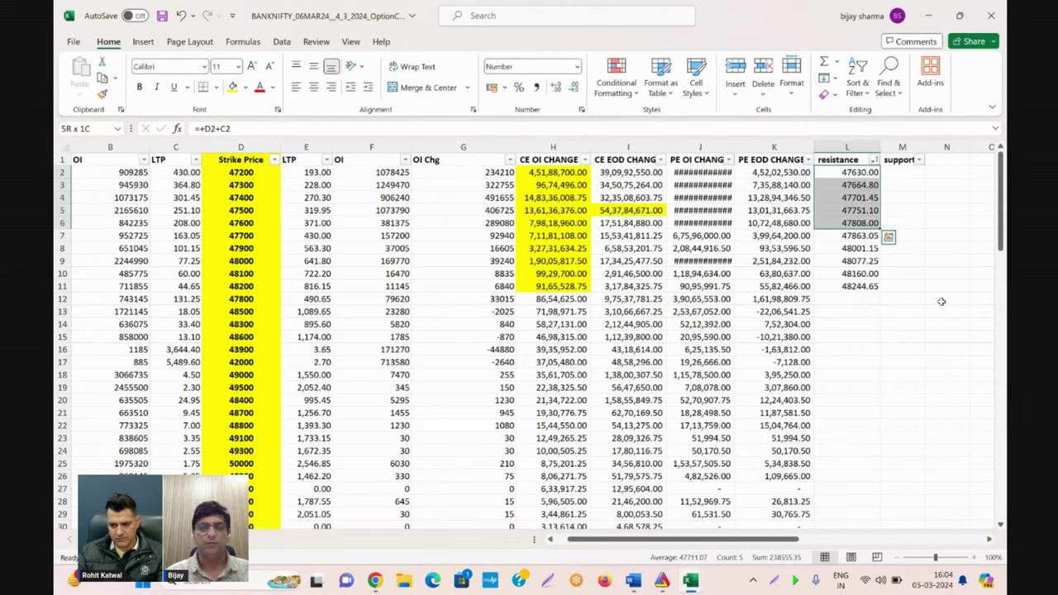
Select the CE OI change values in H2:H6 and copy their sum.
{"action": "left_click", "coordinate": [576, 224]}
{"action": "key", "text": "shift+Up"}
{"action": "key", "text": "shift+Up"}
{"action": "key", "text": "shift+Up"}
{"action": "key", "text": "shift+Up"}
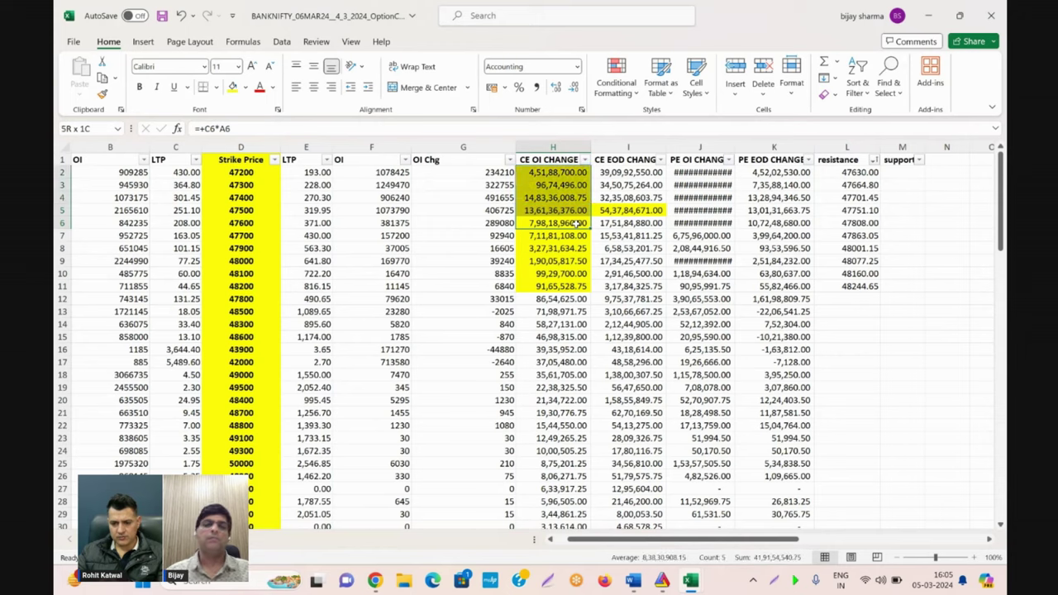
Switch to the Book1 workbook and enter the copied sum in F2 and the level 47800 in G2.
{"action": "key", "text": "alt+Tab"}
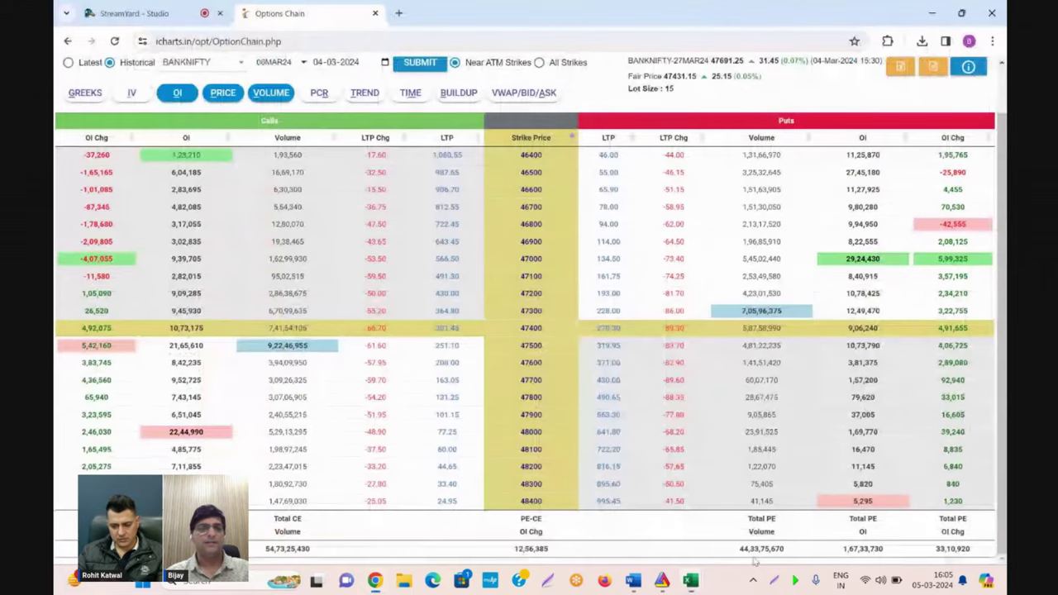
{"action": "key", "text": "alt+Tab"}
{"action": "key", "text": "alt+Tab"}
{"action": "key", "text": "Right"}
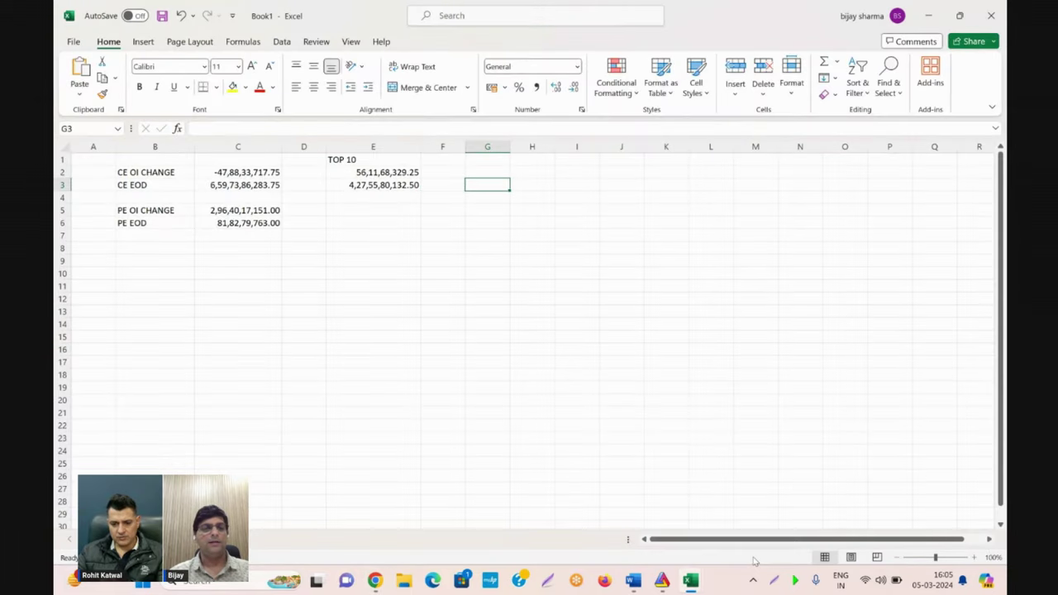
{"action": "key", "text": "Up"}
{"action": "type", "text": "47800"}
{"action": "key", "text": "Tab"}
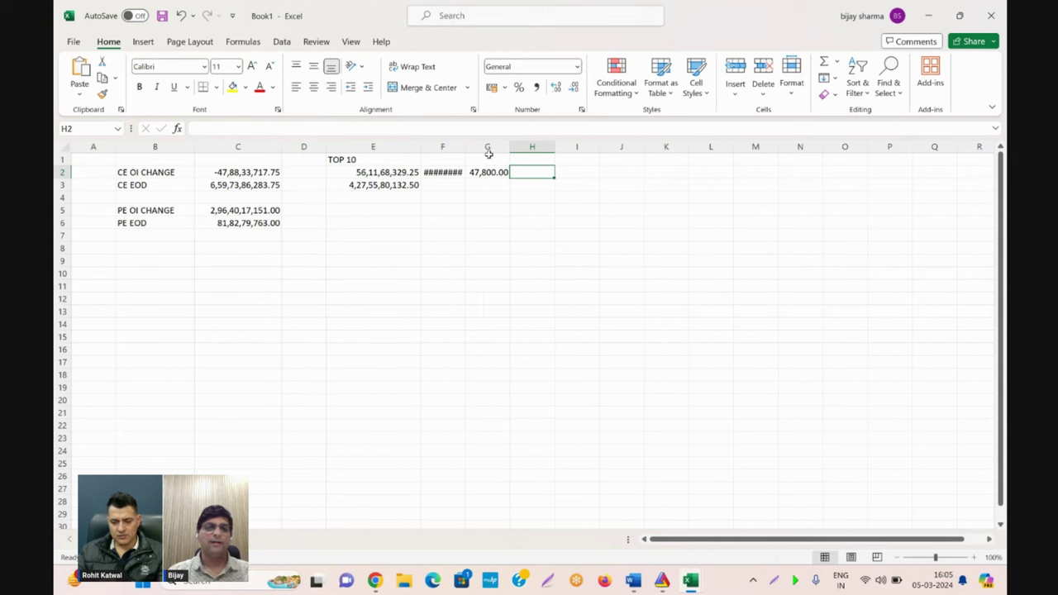
Widen columns F and G to show their values in full, and compare F2 with the top-ten total in E2.
{"action": "left_click_drag", "start_coordinate": [466, 147], "coordinate": [519, 149]}
{"action": "left_click", "coordinate": [469, 173]}
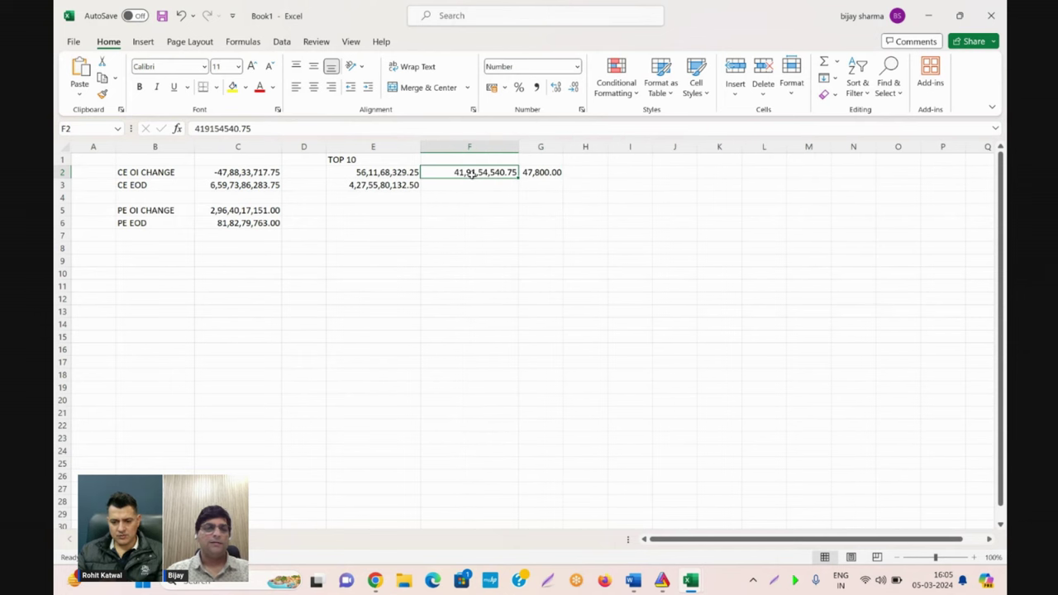
{"action": "left_click", "coordinate": [390, 173]}
{"action": "left_click", "coordinate": [485, 177]}
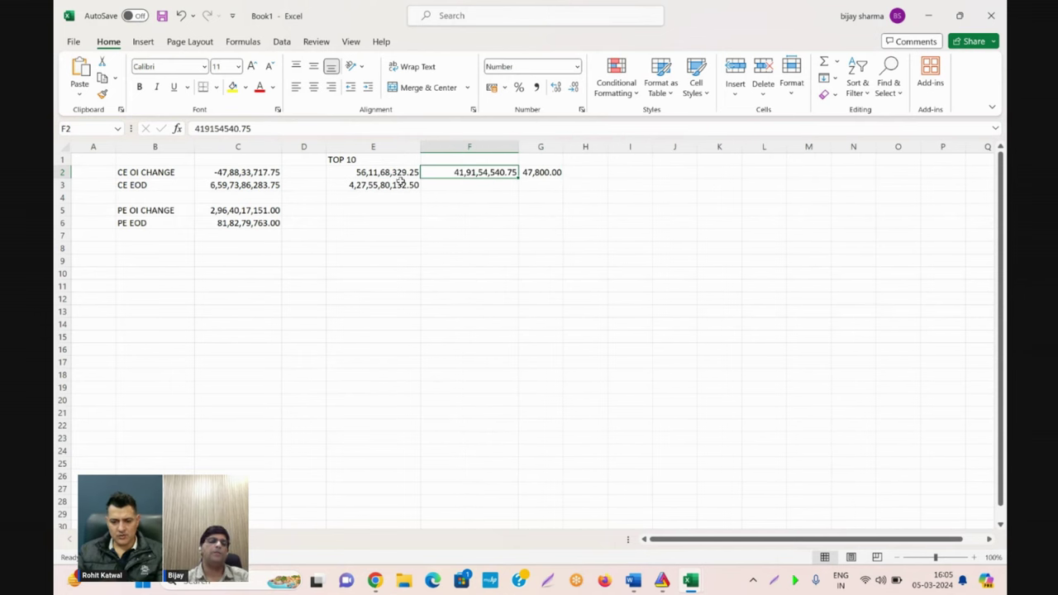
{"action": "left_click", "coordinate": [395, 173]}
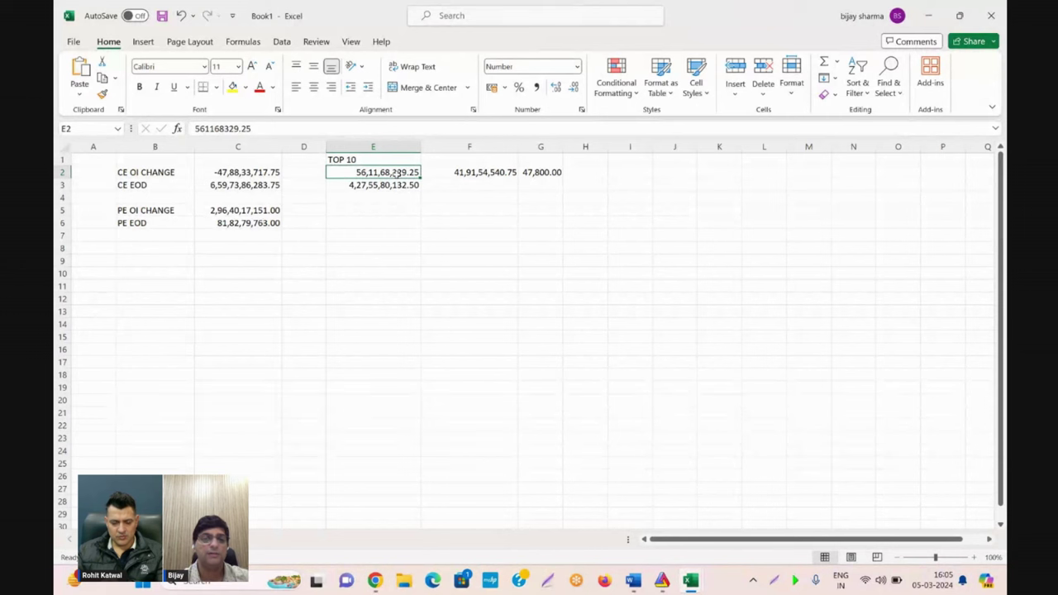
{"action": "left_click", "coordinate": [542, 173]}
{"action": "left_click_drag", "start_coordinate": [564, 147], "coordinate": [567, 147]}
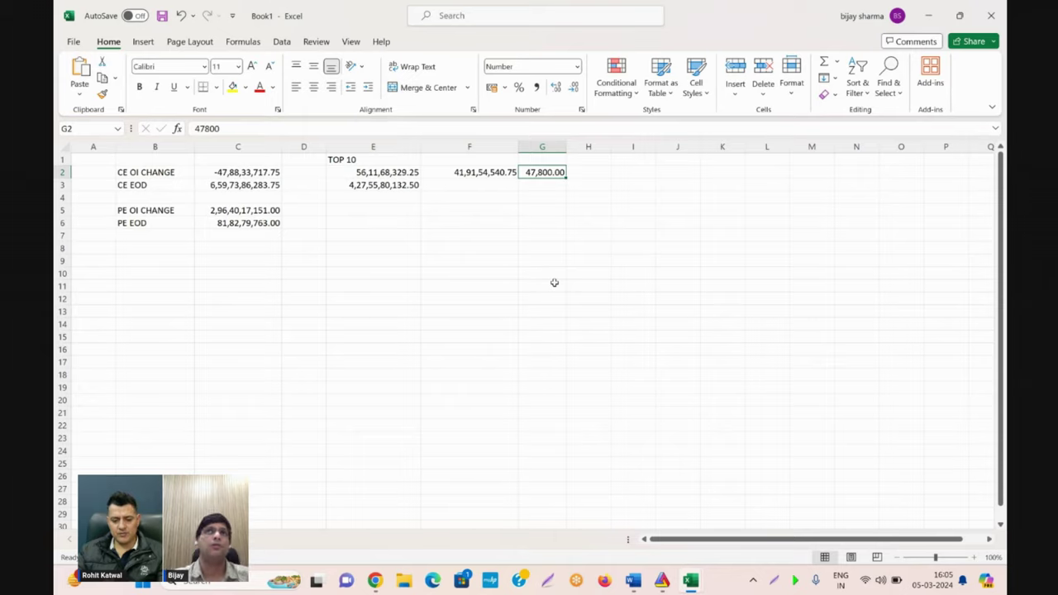
Copy the CE OI change sum of H7:H9 from the option chain workbook into H2 of Book1, and enter 48000 in I2.
{"action": "key", "text": "alt+Tab"}
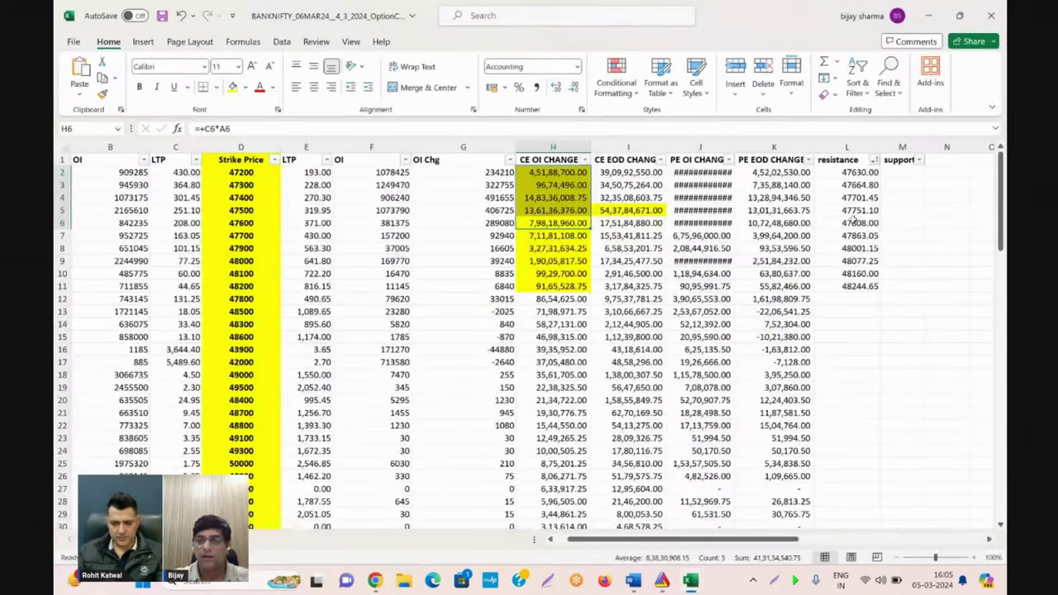
{"action": "key", "text": "alt+Tab"}
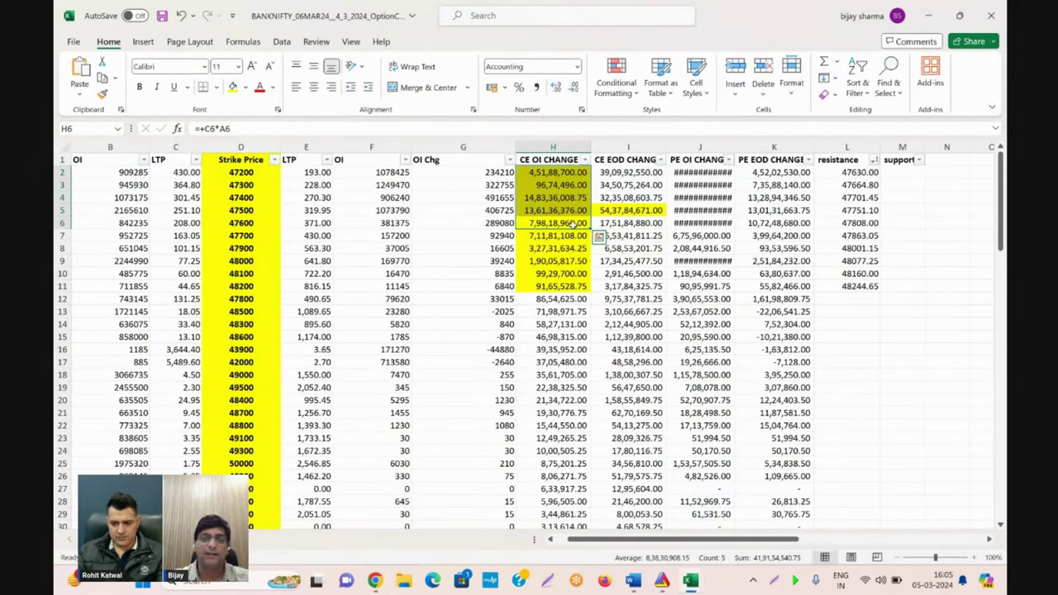
{"action": "left_click", "coordinate": [859, 237]}
{"action": "key", "text": "shift+Down"}
{"action": "key", "text": "shift+Down"}
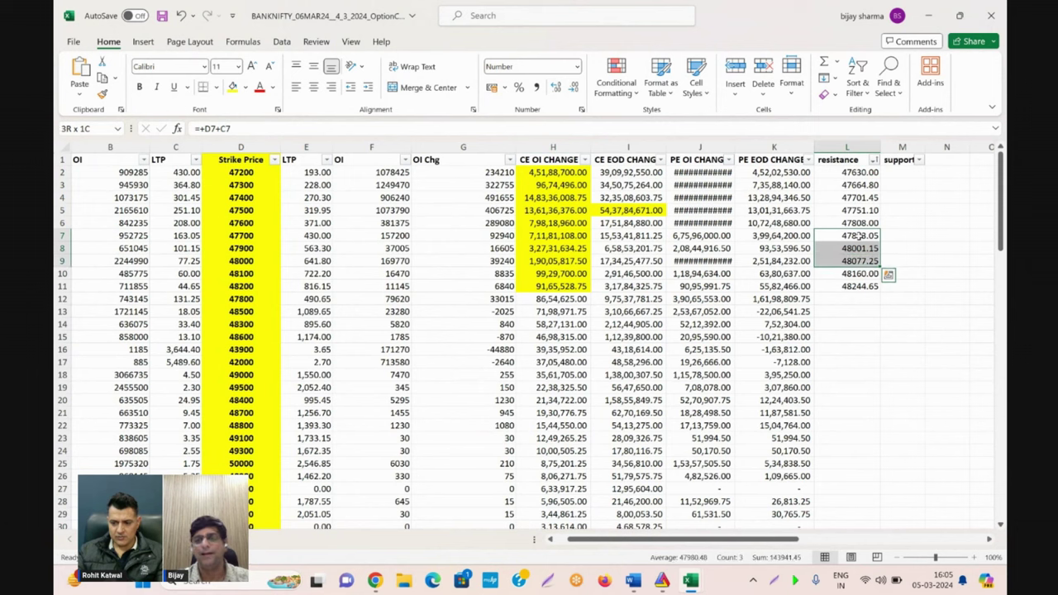
{"action": "left_click", "coordinate": [561, 236]}
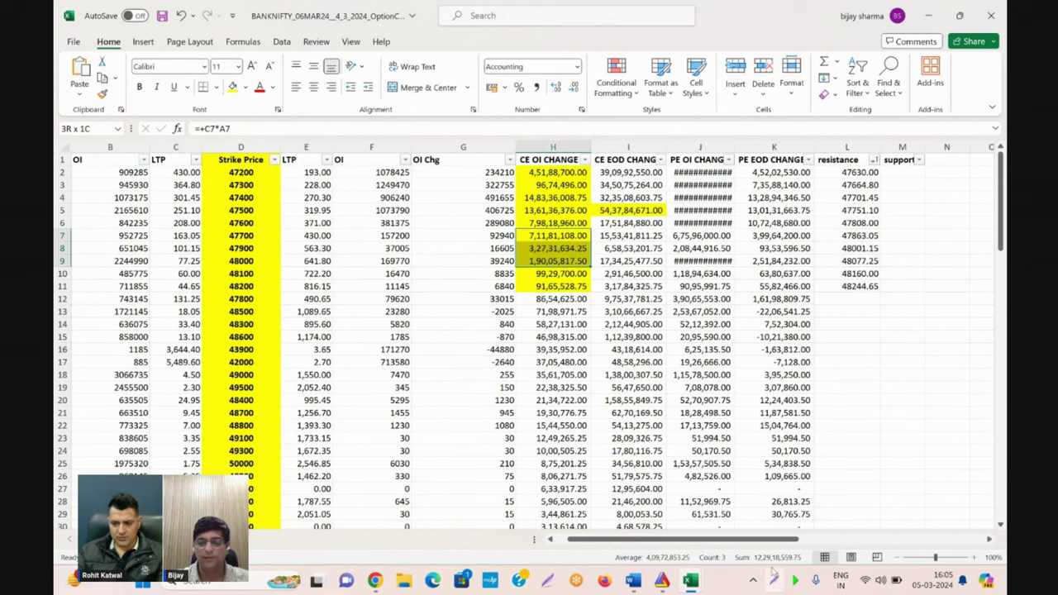
{"action": "key", "text": "alt+Tab"}
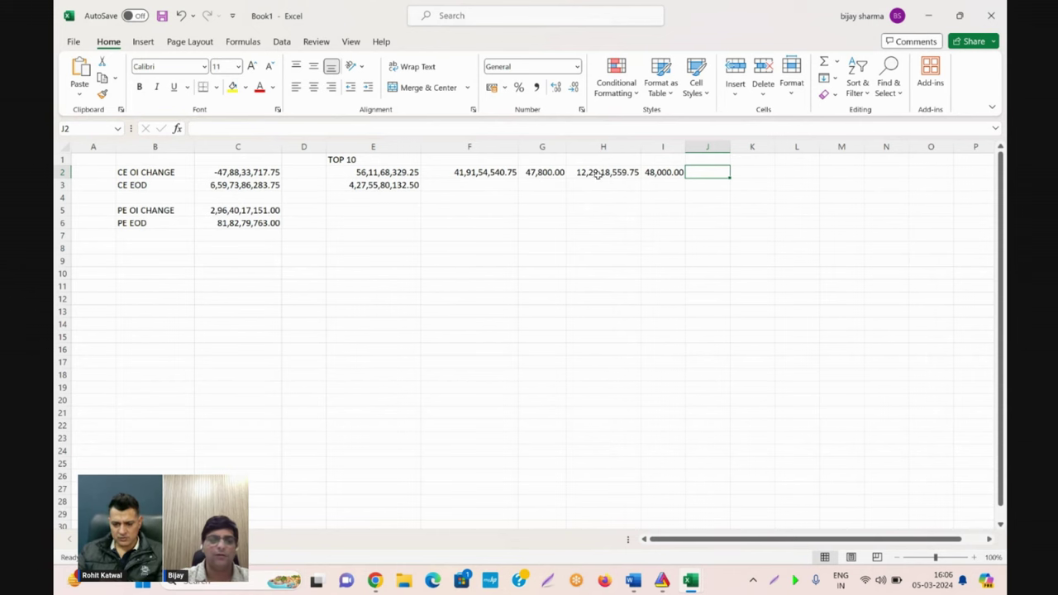
{"action": "left_click", "coordinate": [387, 172]}
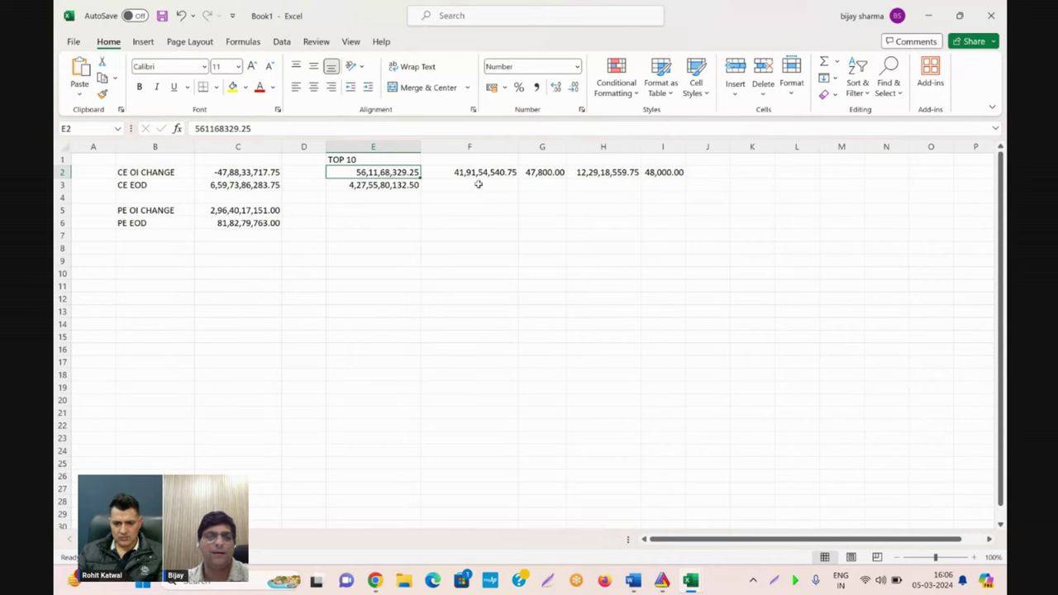
{"action": "left_click", "coordinate": [544, 179]}
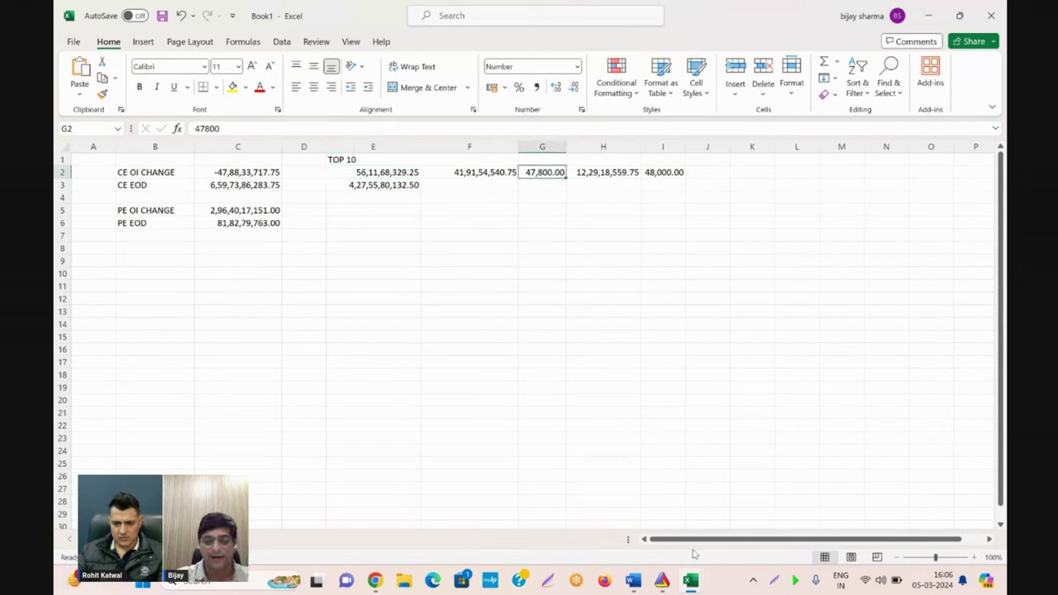
Switch to AmiBroker and shift the price scale of the BANKNIFTY-I 15-minute chart to show levels above 48,100.
{"action": "left_click", "coordinate": [664, 578]}
{"action": "key", "text": "ctrl+Tab"}
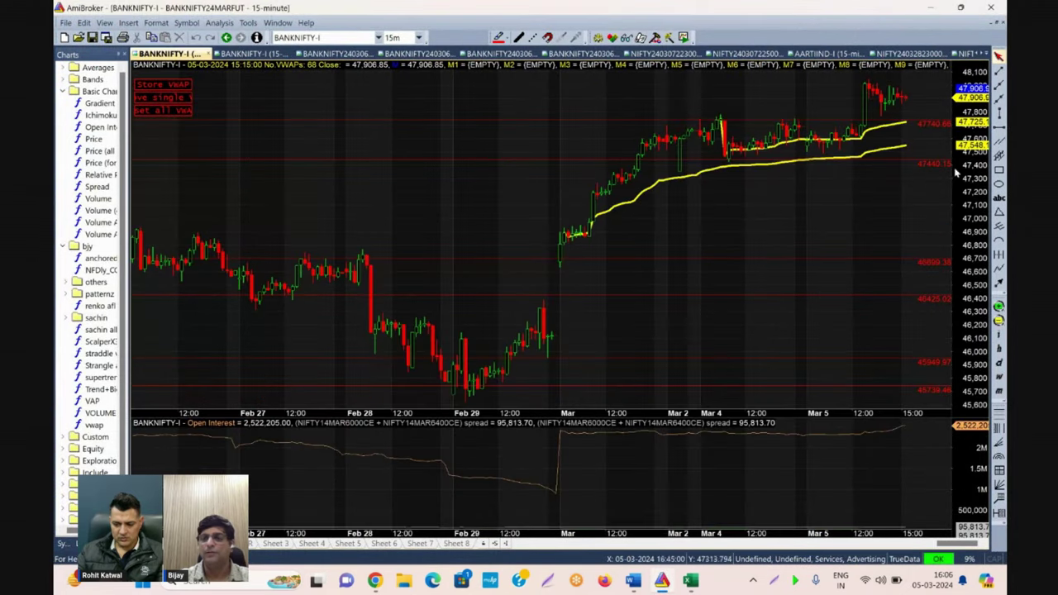
{"action": "left_click_drag", "start_coordinate": [977, 283], "coordinate": [980, 287]}
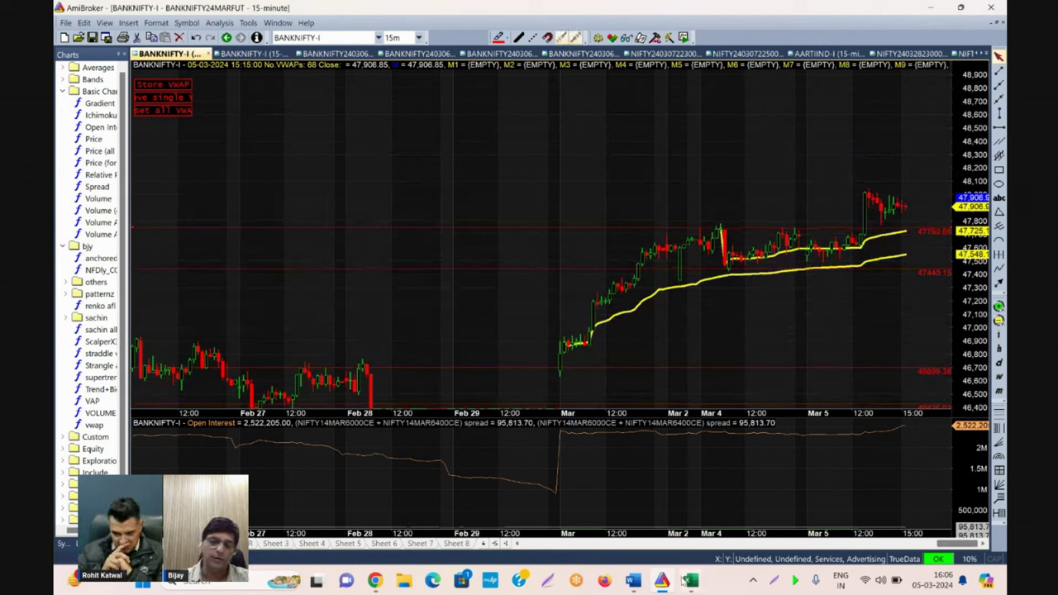
Recheck the resistance levels in G2 and I2 of Book1 and return to the BANKNIFTY-I chart in AmiBroker.
{"action": "mouse_move", "coordinate": [684, 581]}
{"action": "left_click", "coordinate": [732, 501]}
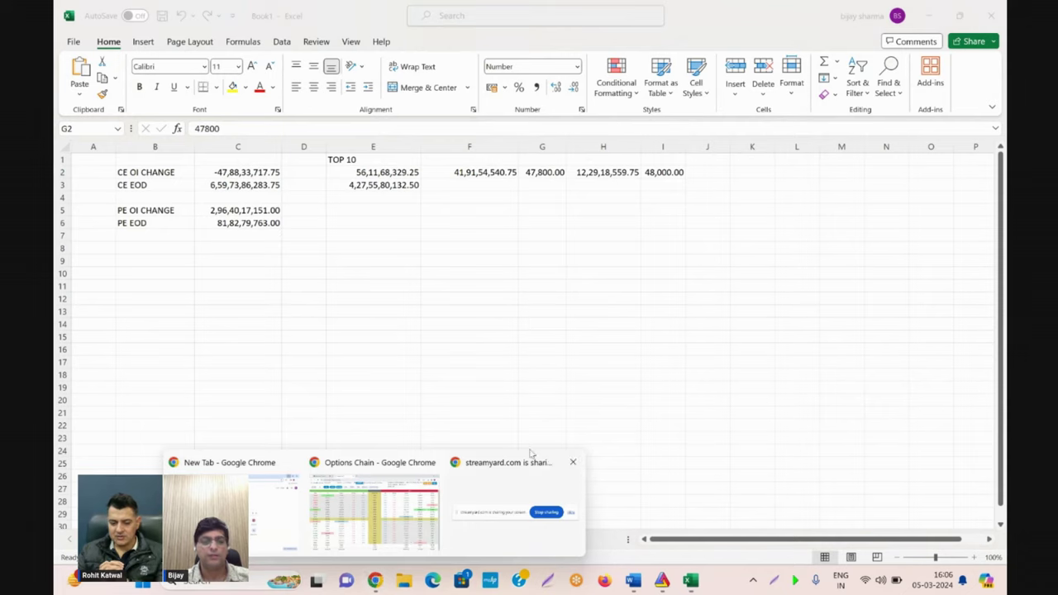
{"action": "left_click", "coordinate": [662, 581]}
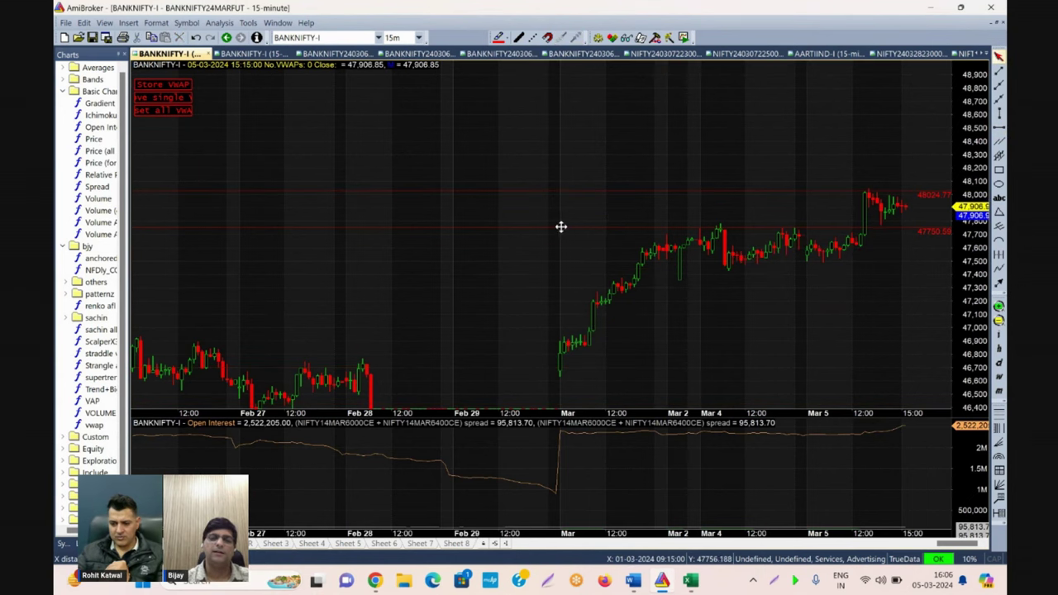
Switch to Excel and copy the top-ten PE OI CHANGE sum of J2:J11 from the option chain workbook into E5 of Book1.
{"action": "mouse_move", "coordinate": [621, 190]}
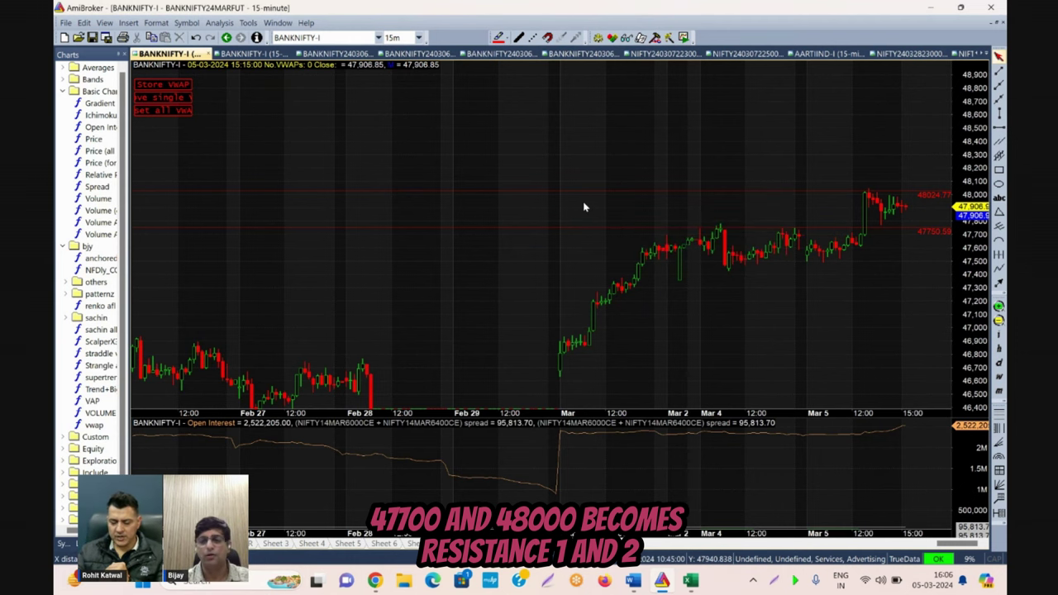
{"action": "mouse_move", "coordinate": [583, 207]}
{"action": "mouse_move", "coordinate": [690, 580]}
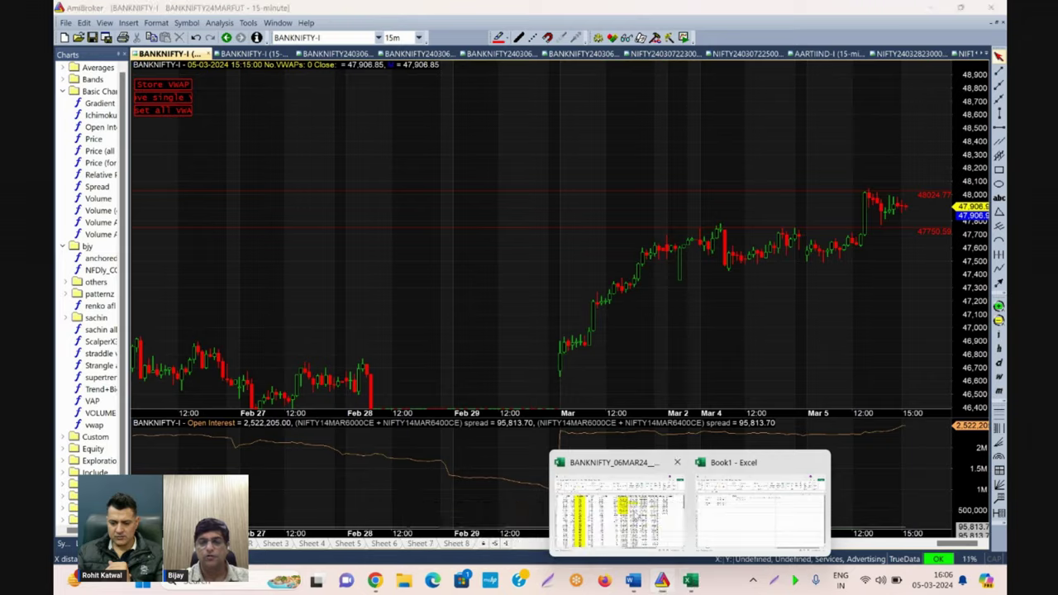
{"action": "left_click", "coordinate": [647, 471]}
{"action": "key", "text": "alt+Tab"}
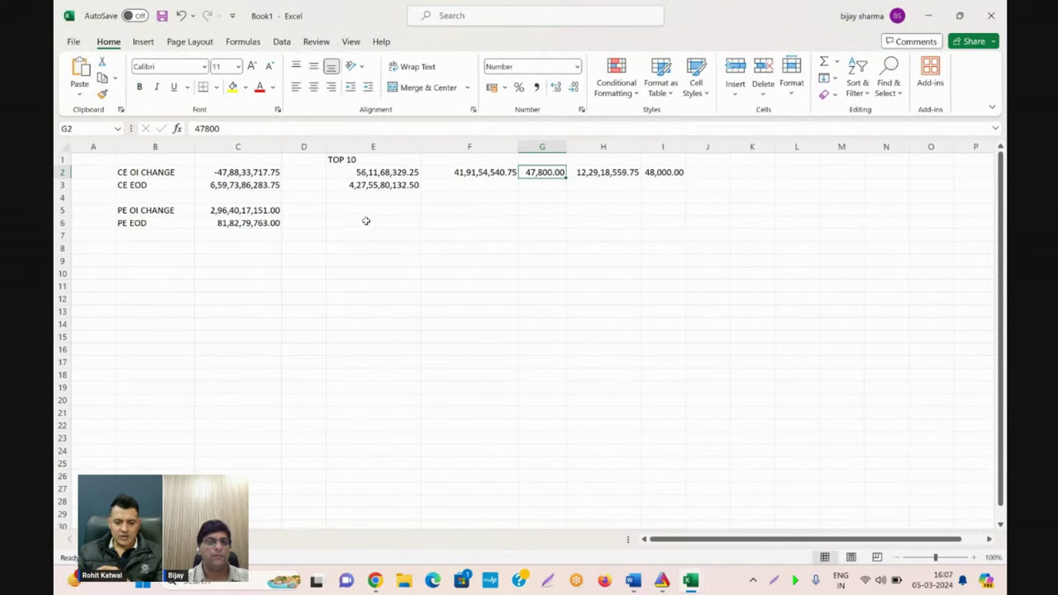
{"action": "left_click", "coordinate": [366, 210]}
{"action": "type", "text": "21660089484.75"}
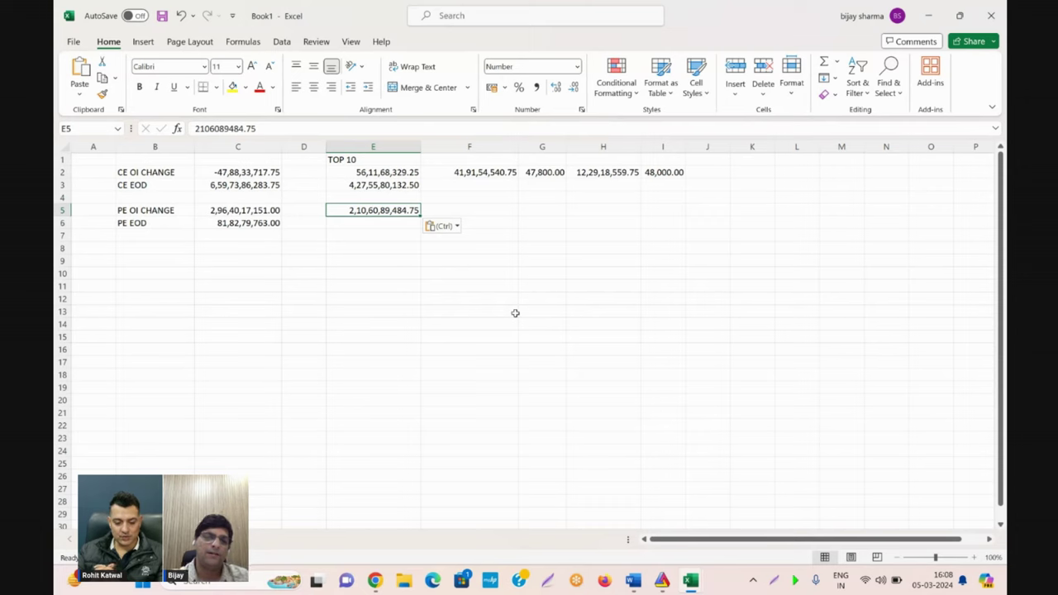
Switch to AmiBroker, mark the 5 March candles below the 47750 line with a rectangle on the BANKNIFTY-I chart, and delete the rectangle.
{"action": "left_click", "coordinate": [661, 580]}
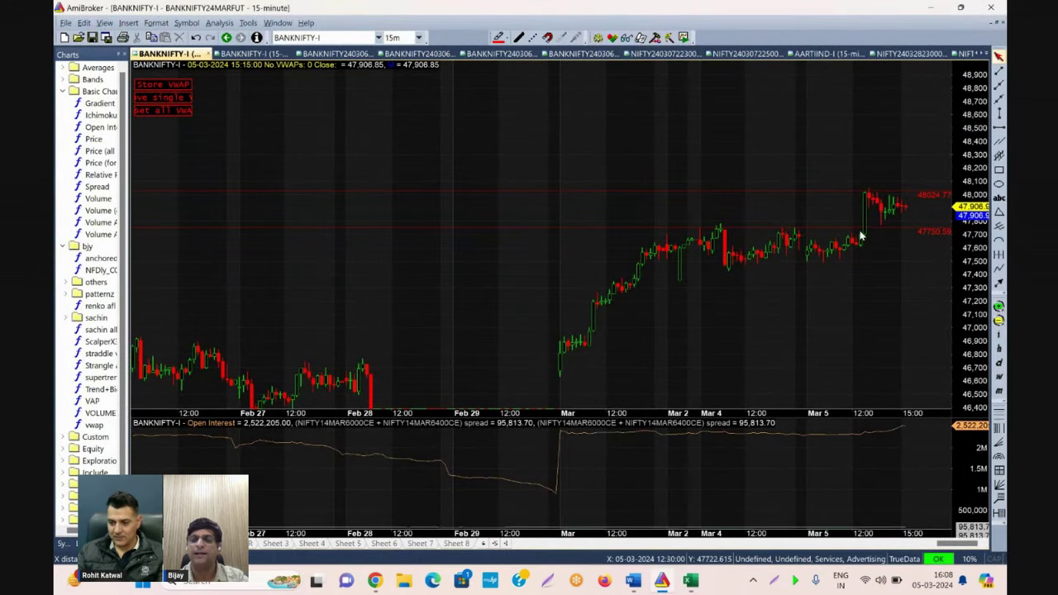
{"action": "mouse_move", "coordinate": [865, 238]}
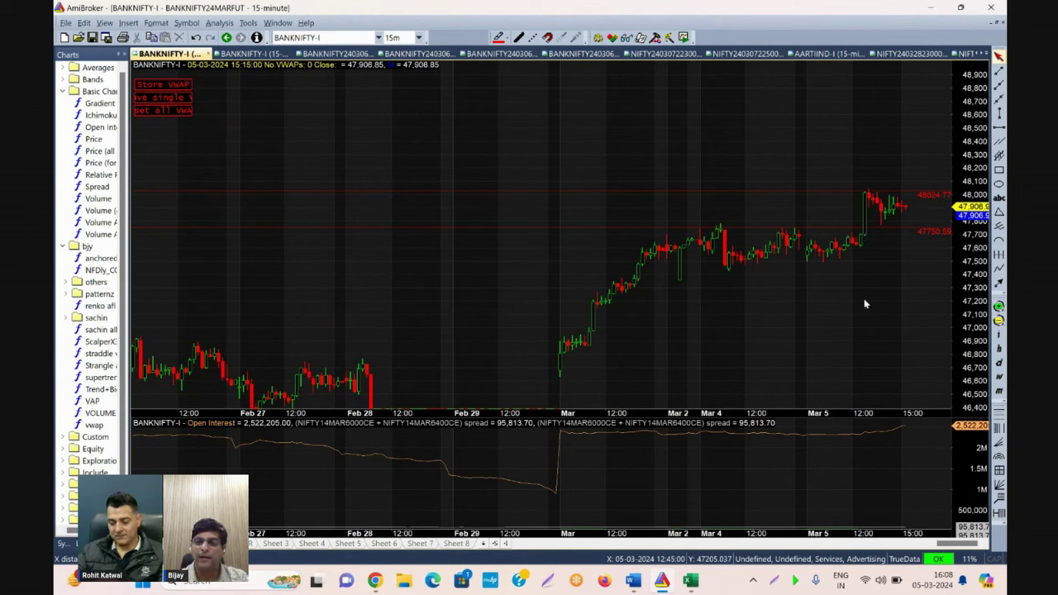
{"action": "left_click", "coordinate": [998, 169]}
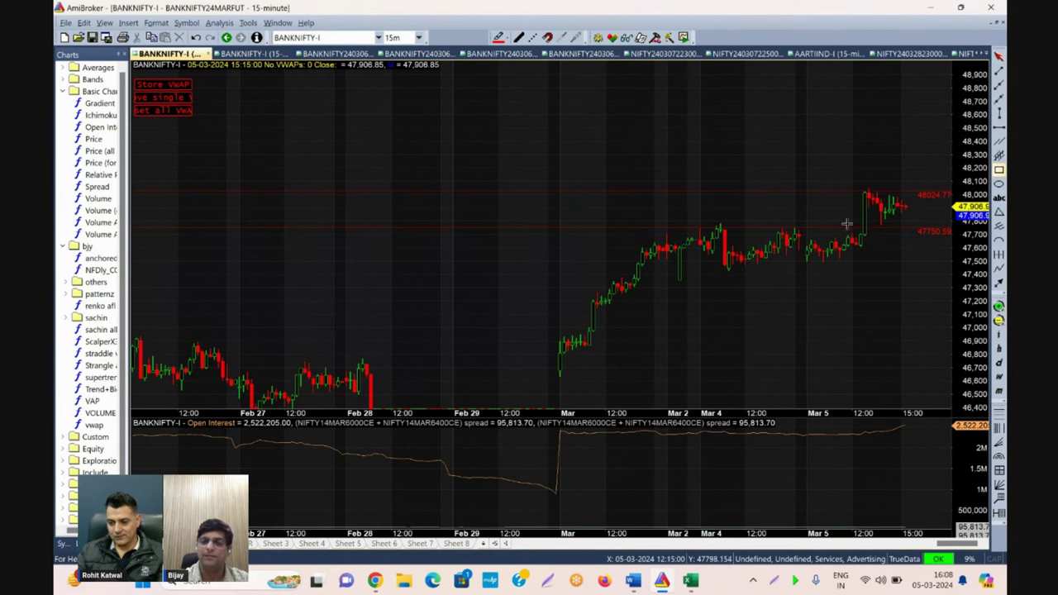
{"action": "mouse_move", "coordinate": [806, 229]}
{"action": "left_mouse_down"}
{"action": "mouse_move", "coordinate": [830, 261]}
{"action": "mouse_move", "coordinate": [870, 260]}
{"action": "left_mouse_up"}
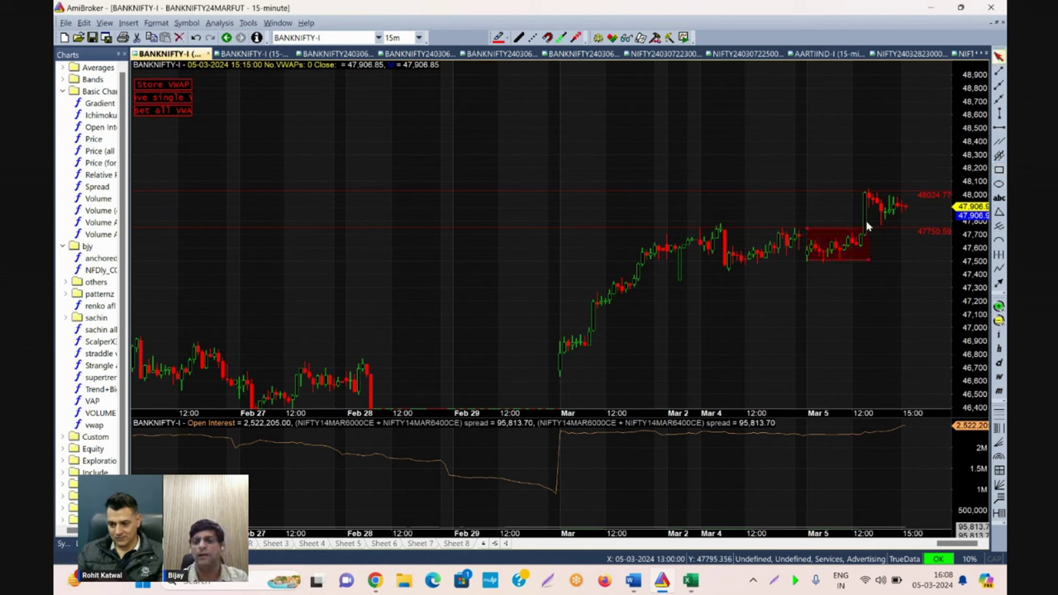
{"action": "mouse_move", "coordinate": [866, 224]}
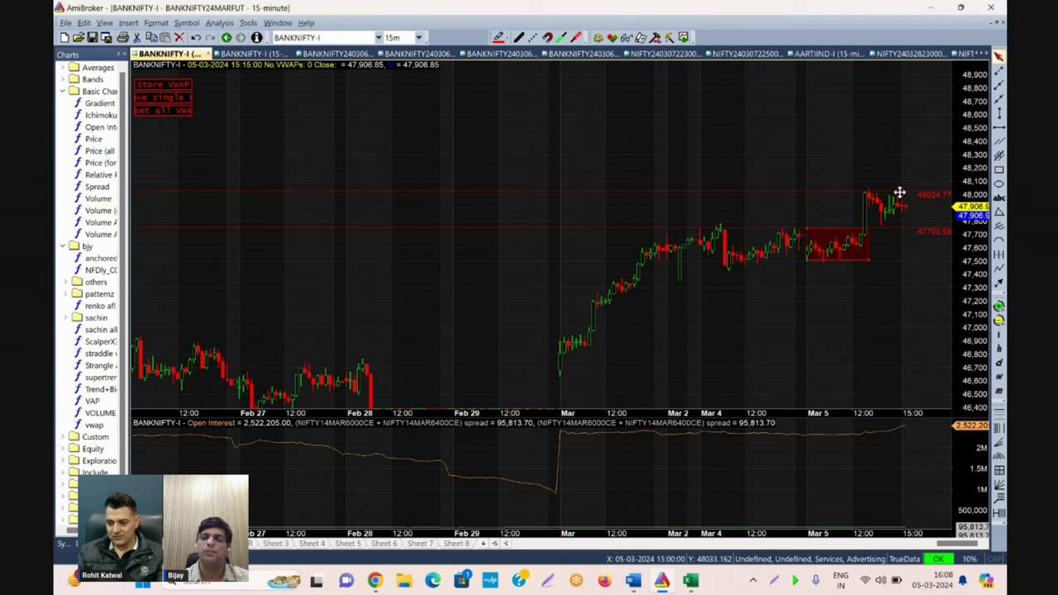
{"action": "left_click", "coordinate": [868, 257]}
{"action": "key", "text": "Delete"}
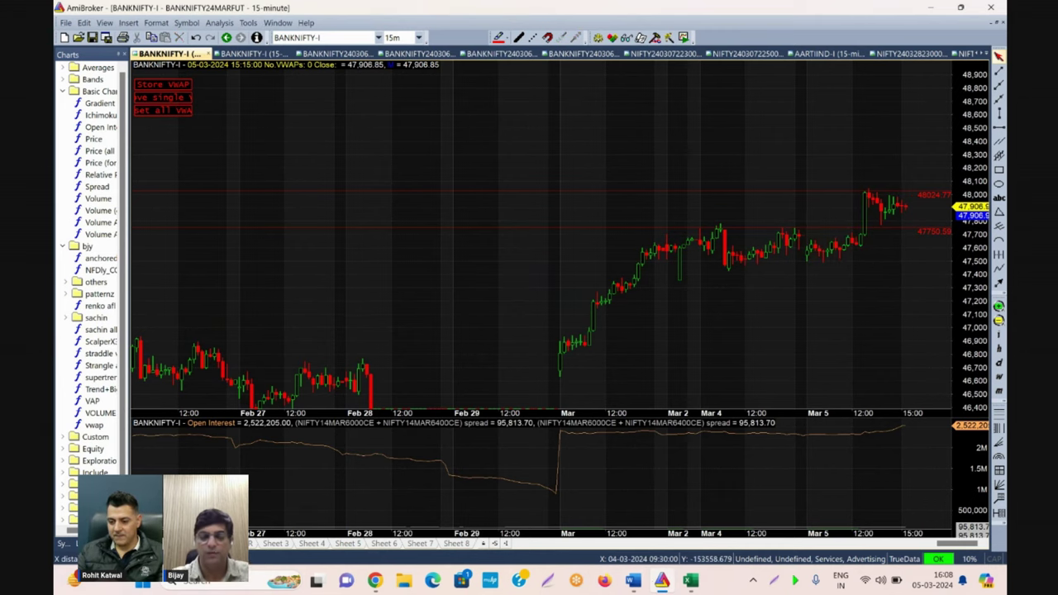
Switch to the option chain workbook in Excel and sort it by PE EOD CHANGE from largest to smallest.
{"action": "mouse_move", "coordinate": [691, 580]}
{"action": "left_click", "coordinate": [628, 495]}
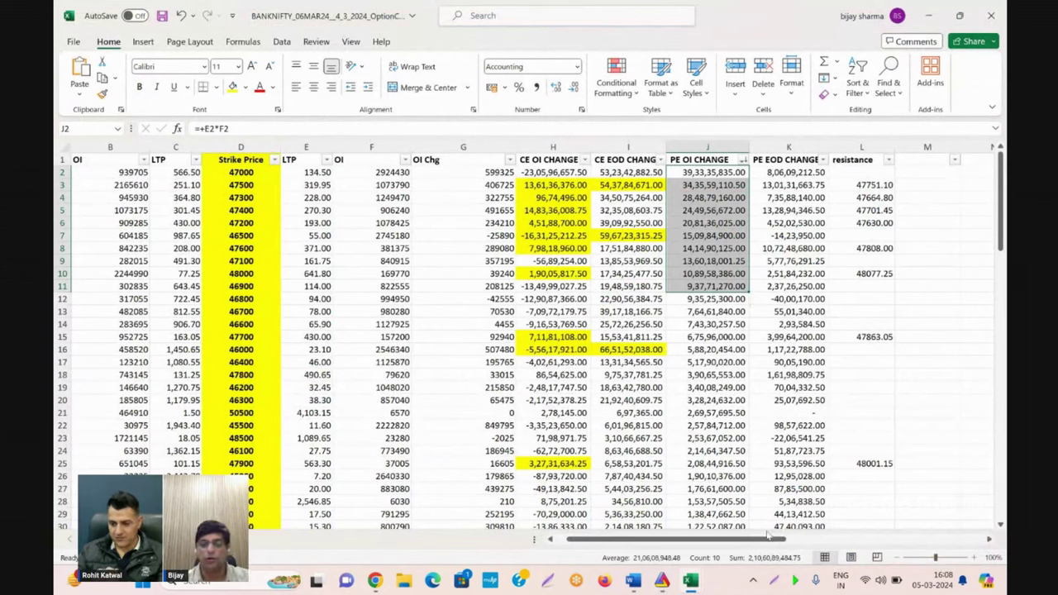
{"action": "mouse_move", "coordinate": [690, 581]}
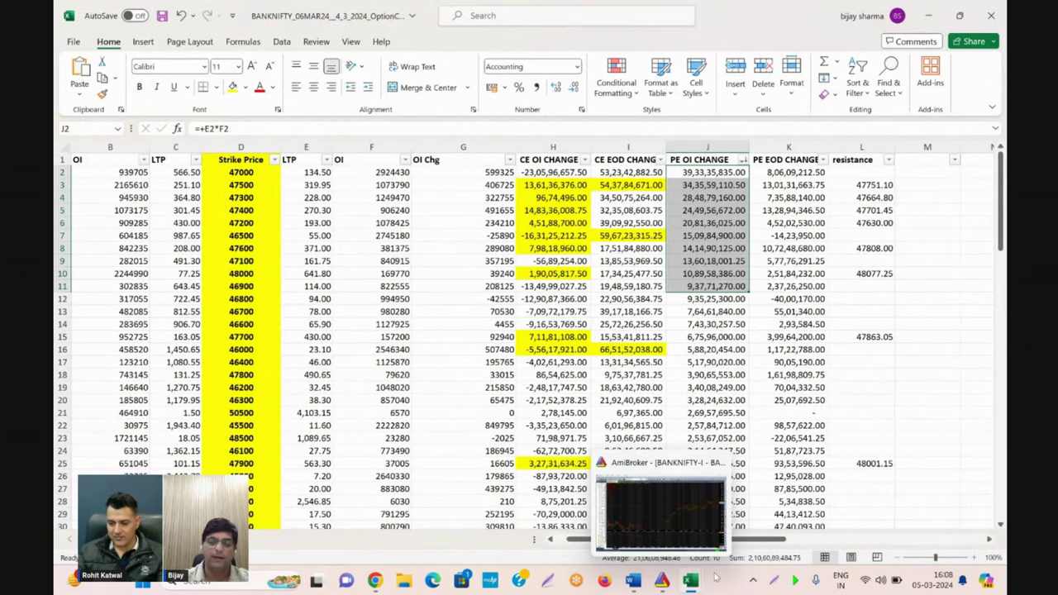
{"action": "left_click", "coordinate": [822, 160]}
{"action": "left_click", "coordinate": [718, 194]}
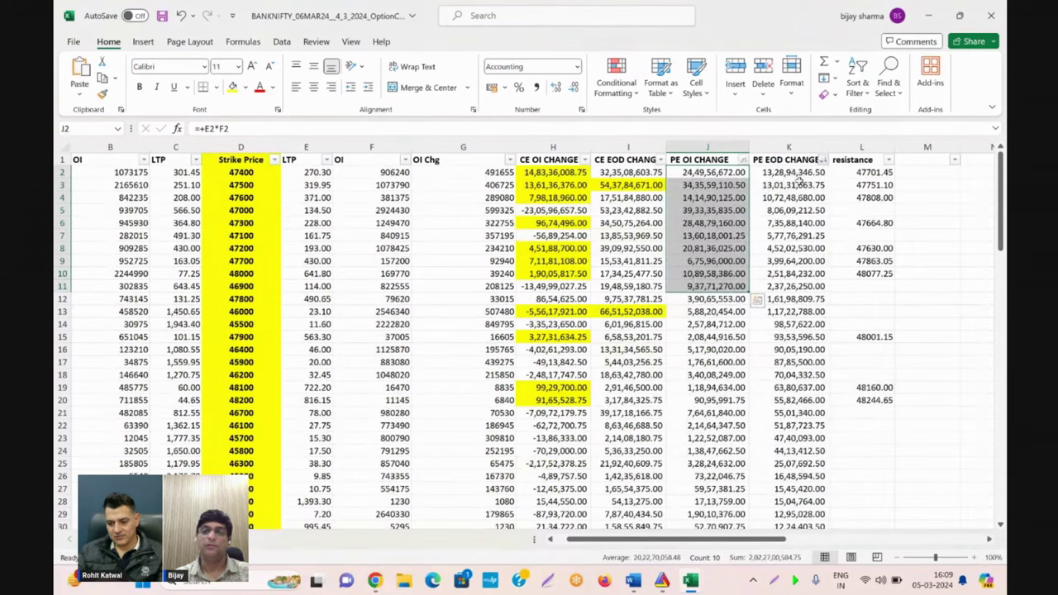
Copy the PE EOD CHANGE sum of the top ten rows, K2:K11, into E6 of Book1.
{"action": "left_click_drag", "start_coordinate": [791, 185], "coordinate": [789, 286]}
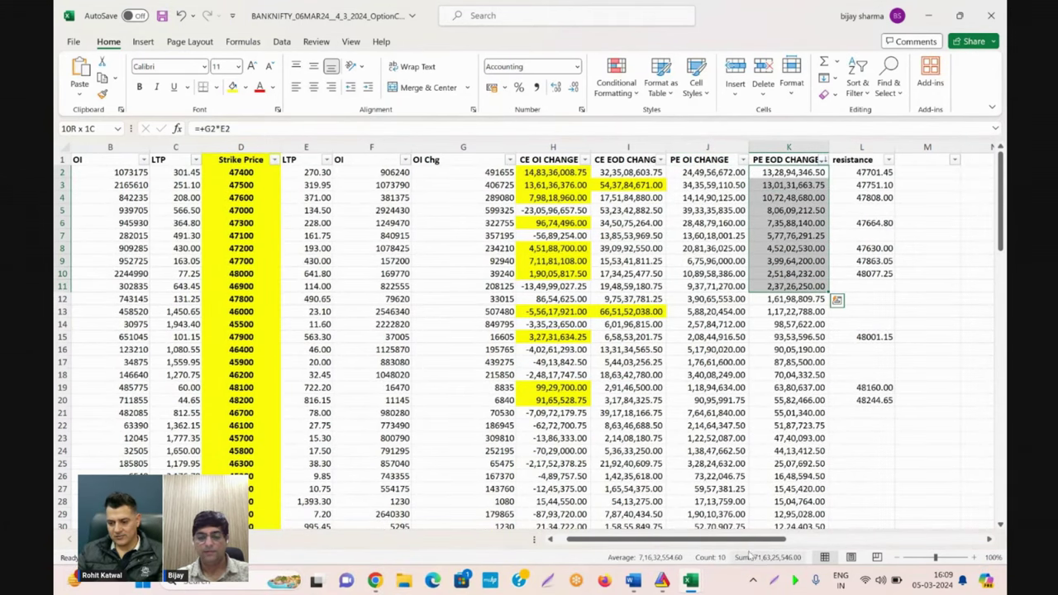
{"action": "mouse_move", "coordinate": [691, 583]}
{"action": "left_click", "coordinate": [760, 516]}
{"action": "type", "text": "71,63,25,546.00"}
{"action": "key", "text": "Left"}
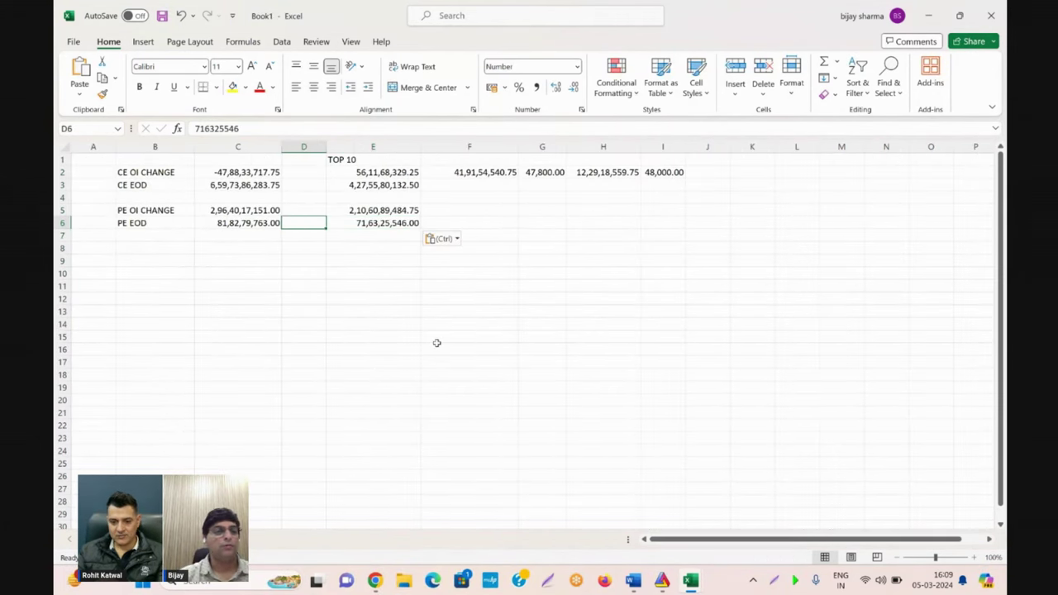
{"action": "key", "text": "Right"}
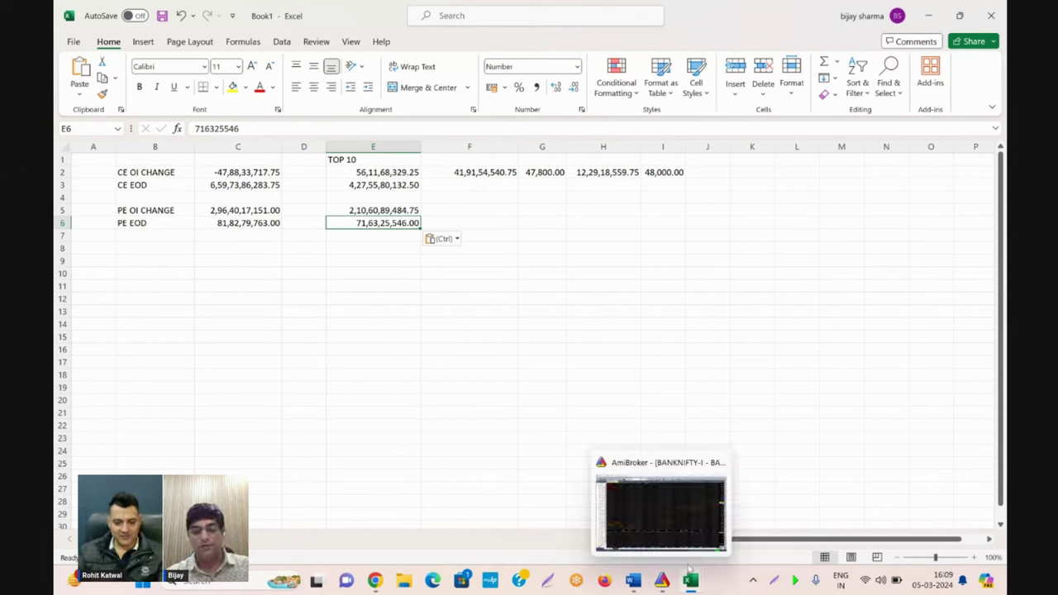
Return to the option chain workbook and enter the header "support" in M1, beside the resistance column.
{"action": "mouse_move", "coordinate": [698, 582]}
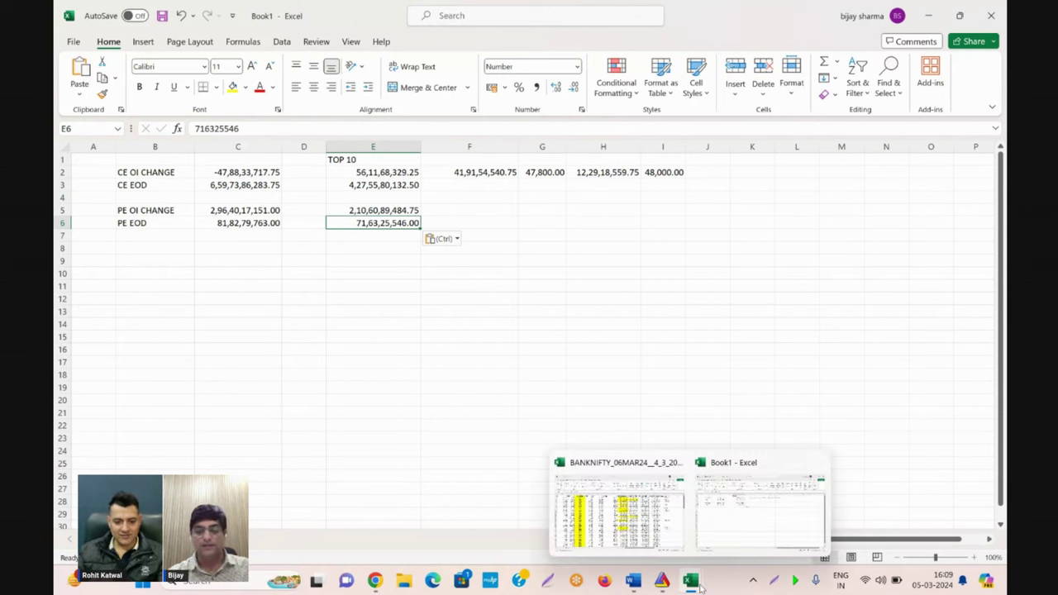
{"action": "left_click", "coordinate": [661, 523]}
{"action": "left_click", "coordinate": [712, 173]}
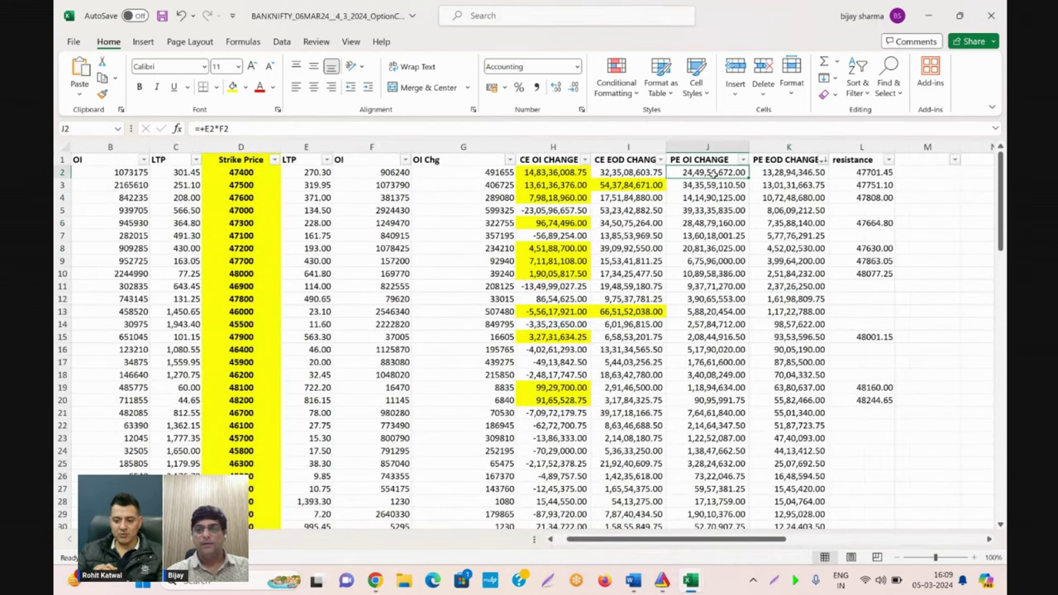
{"action": "key", "text": "Right"}
{"action": "key", "text": "Right"}
{"action": "key", "text": "Right"}
{"action": "key", "text": "Up"}
{"action": "type", "text": "support"}
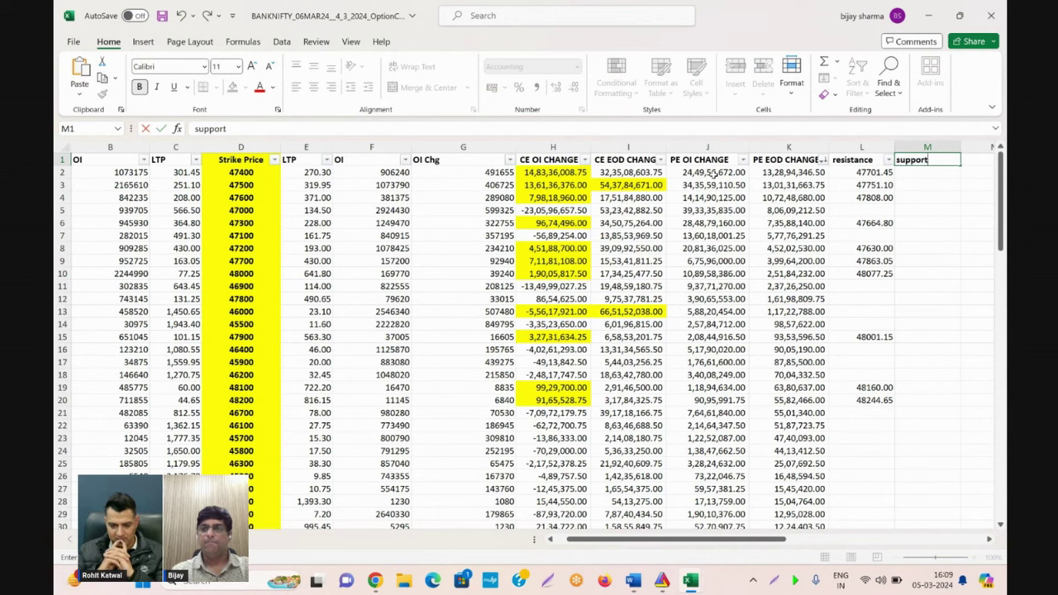
{"action": "key", "text": "Return"}
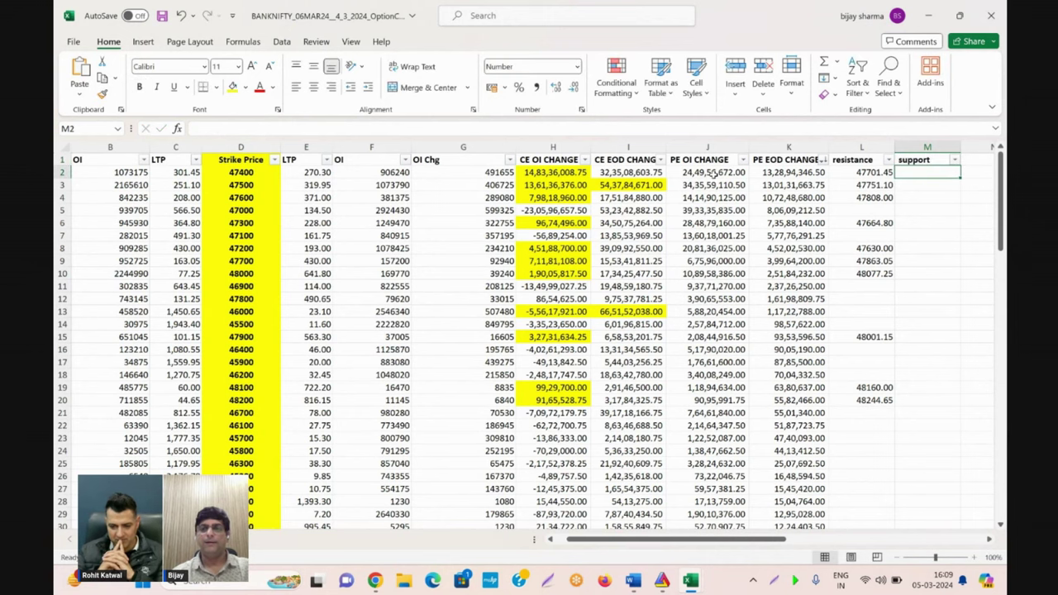
Calculate the support in M2 as the strike price minus the put LTP with the formula +D2-E2.
{"action": "type", "text": "+"}
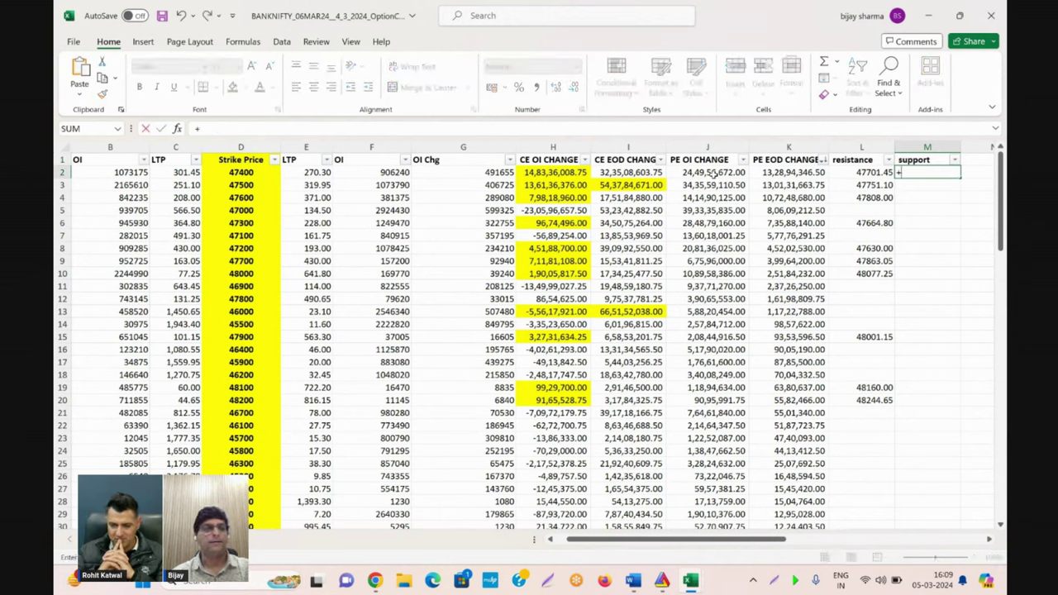
{"action": "key", "text": "Left"}
{"action": "key", "text": "Left"}
{"action": "key", "text": "Left"}
{"action": "key", "text": "Left"}
{"action": "key", "text": "Left"}
{"action": "key", "text": "Left"}
{"action": "key", "text": "Left"}
{"action": "key", "text": "Left"}
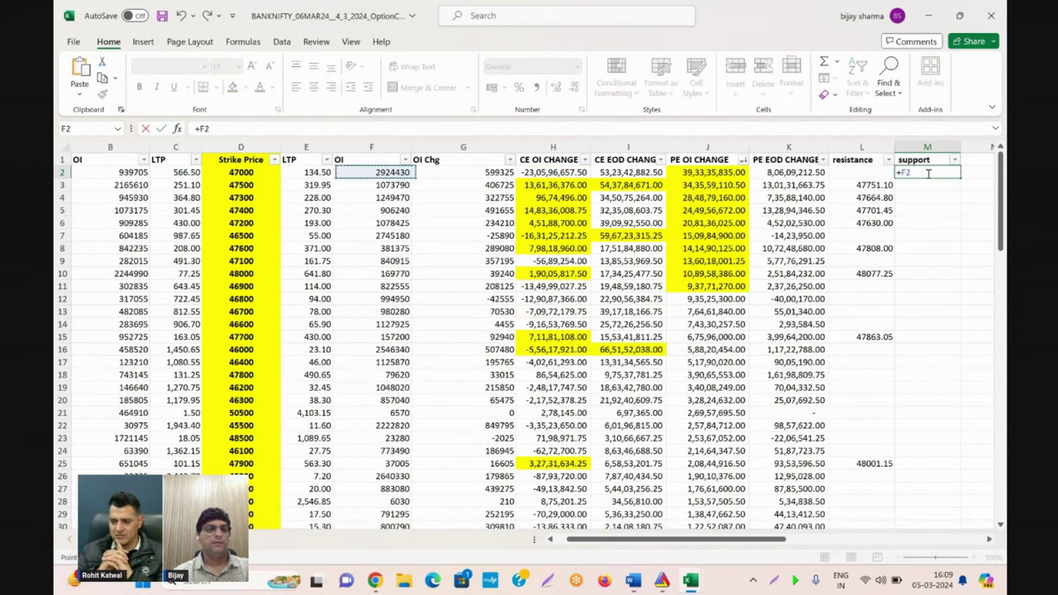
{"action": "key", "text": "Left"}
{"action": "type", "text": "-"}
{"action": "key", "text": "Left"}
{"action": "key", "text": "Left"}
{"action": "key", "text": "Left"}
{"action": "key", "text": "Left"}
{"action": "key", "text": "Left"}
{"action": "key", "text": "Left"}
{"action": "key", "text": "Left"}
{"action": "key", "text": "Left"}
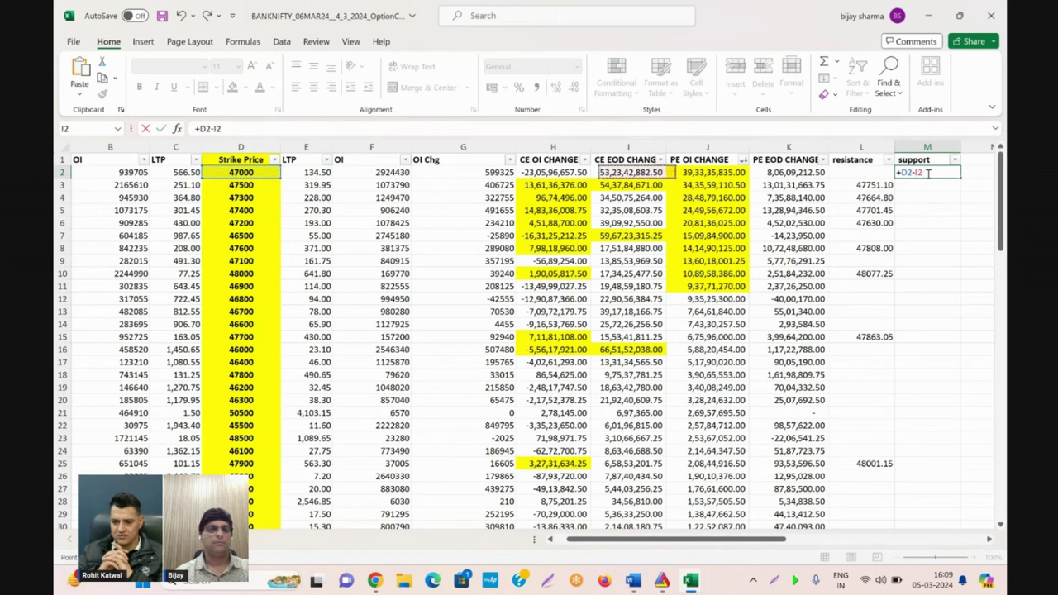
{"action": "key", "text": "Tab"}
{"action": "key", "text": "Left"}
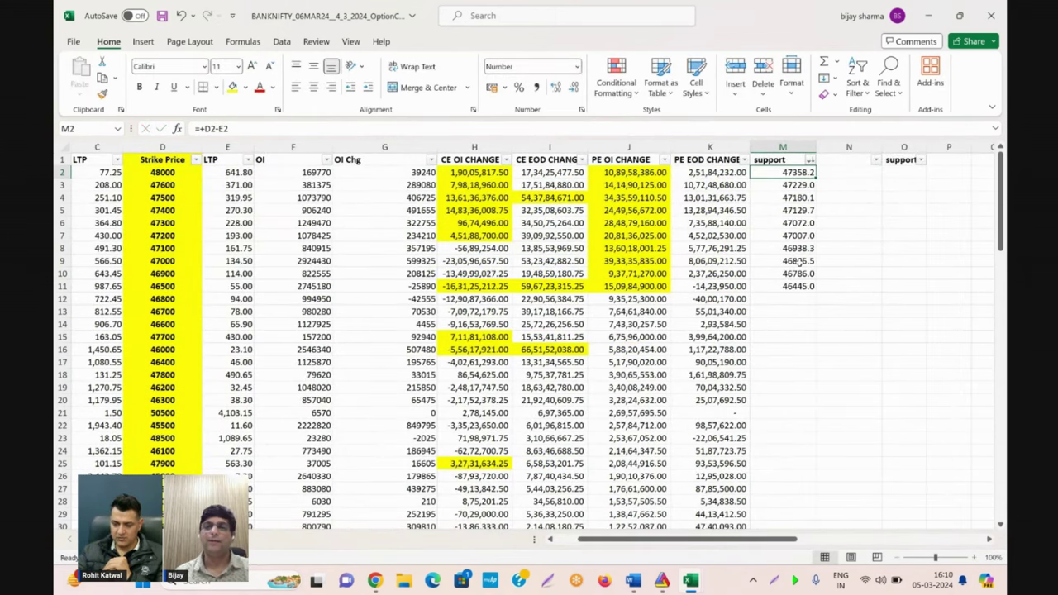
Copy the PE OI CHANGE sum of J2:J5 from the option chain workbook into F5 of Book1, and enter 47100 in G5.
{"action": "key", "text": "shift+Down"}
{"action": "key", "text": "shift+Down"}
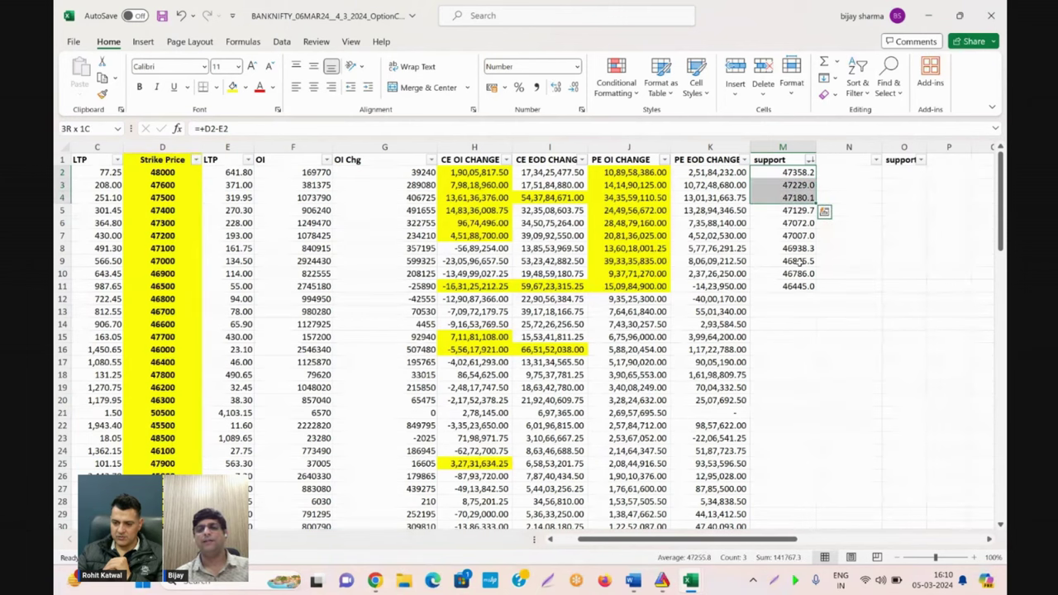
{"action": "key", "text": "shift+Down"}
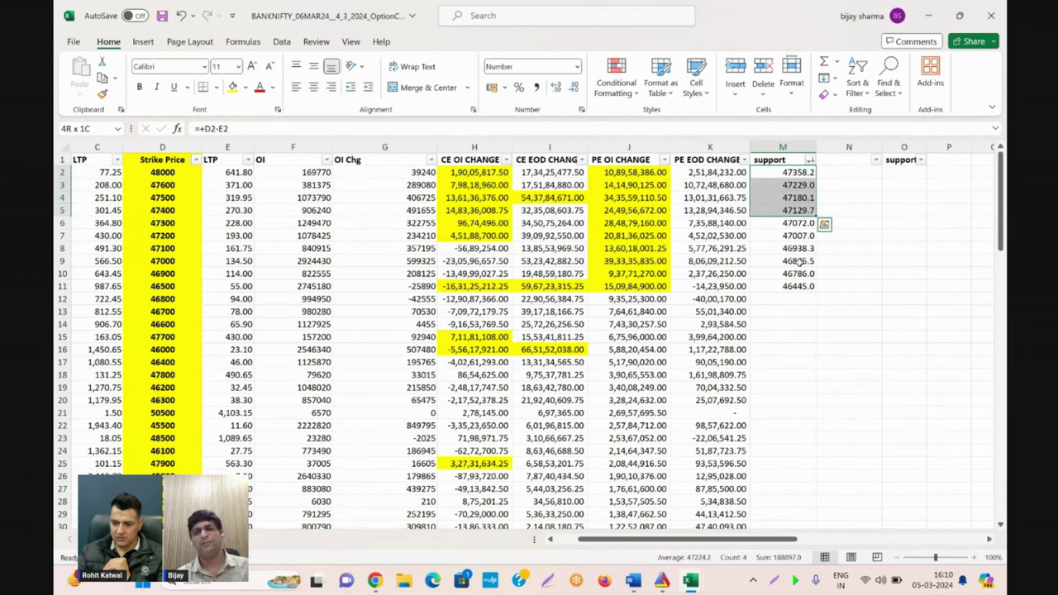
{"action": "left_click_drag", "start_coordinate": [643, 210], "coordinate": [644, 186]}
{"action": "key", "text": "shift+Up"}
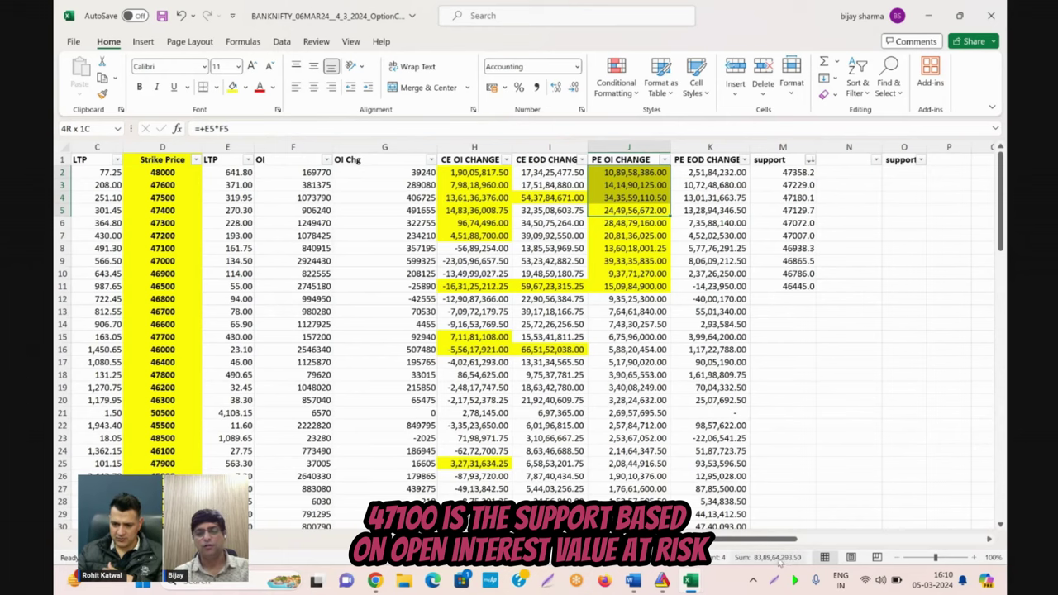
{"action": "mouse_move", "coordinate": [691, 581]}
{"action": "left_click", "coordinate": [793, 495]}
{"action": "type", "text": "47100"}
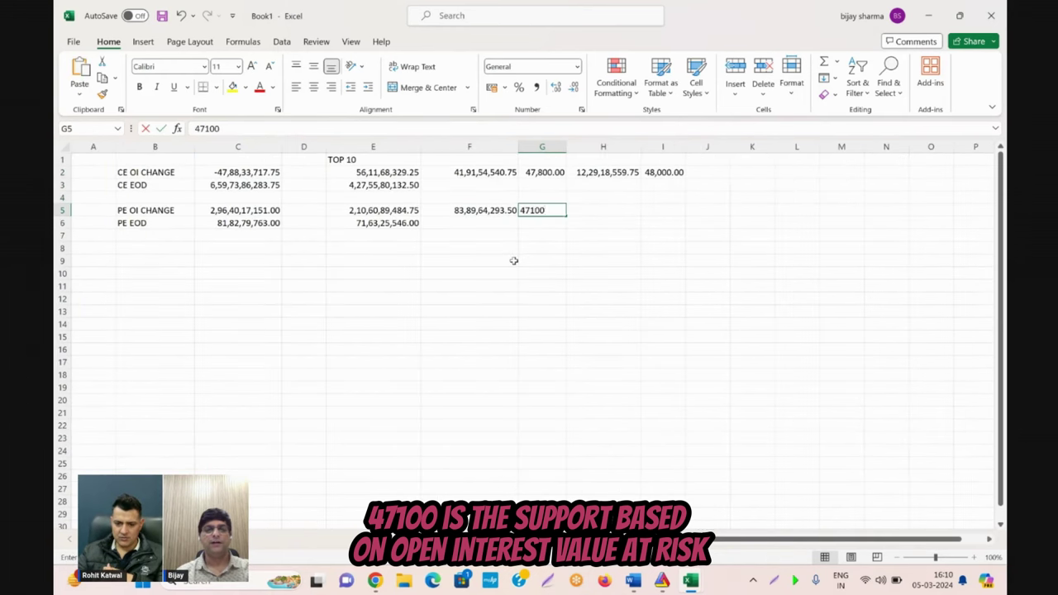
{"action": "key", "text": "Tab"}
Copy the PE OI CHANGE sum of J6:J10 from the option chain workbook into H5 of Book1, and enter 46800 in I5.
{"action": "mouse_move", "coordinate": [691, 581]}
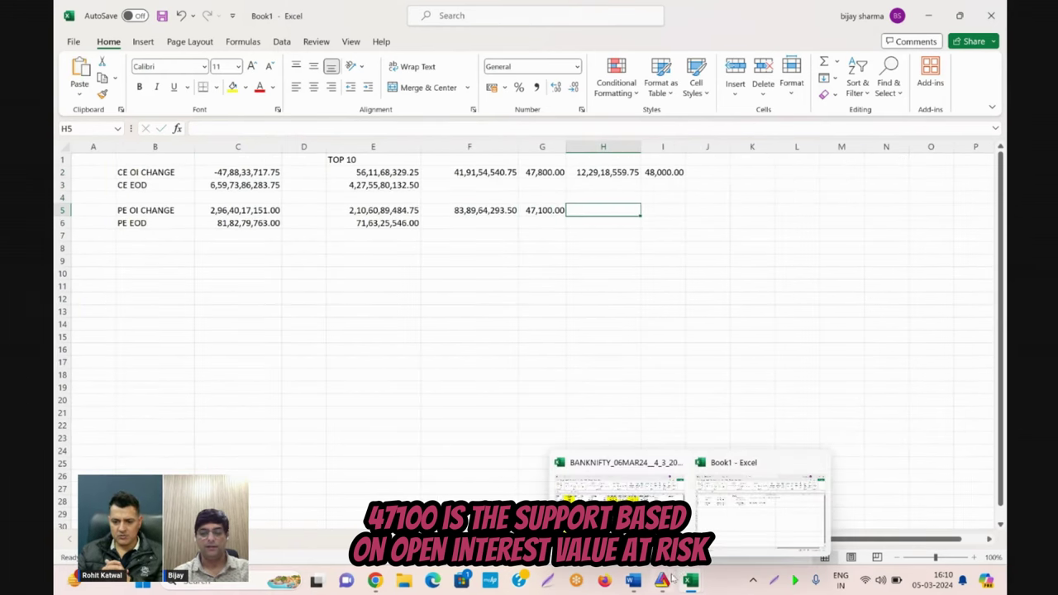
{"action": "left_click", "coordinate": [625, 504]}
{"action": "left_click", "coordinate": [799, 224]}
{"action": "key", "text": "shift+Down"}
{"action": "key", "text": "shift+Down"}
{"action": "key", "text": "shift+Down"}
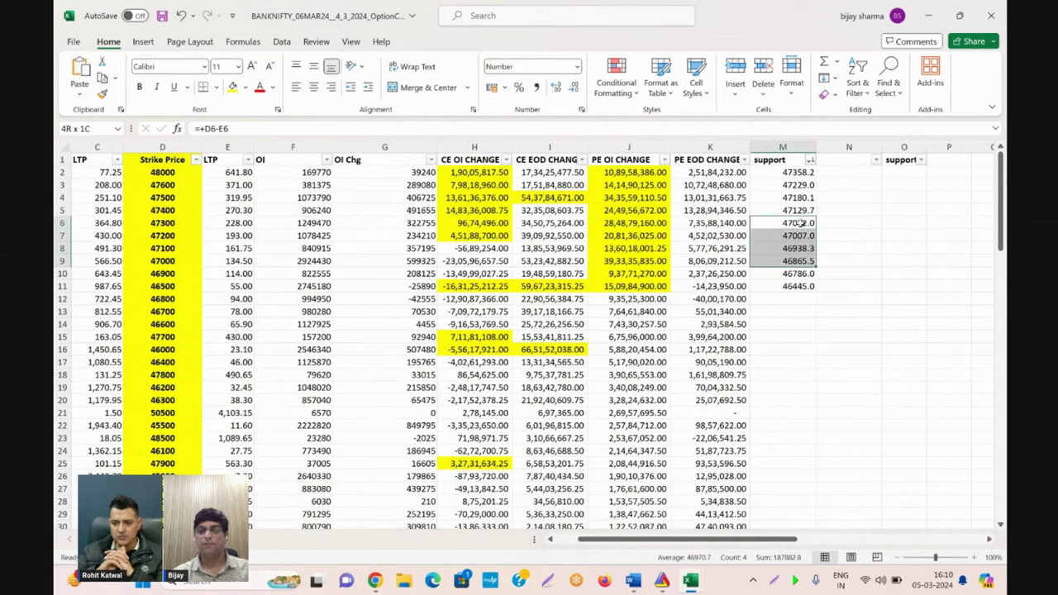
{"action": "key", "text": "shift+Down"}
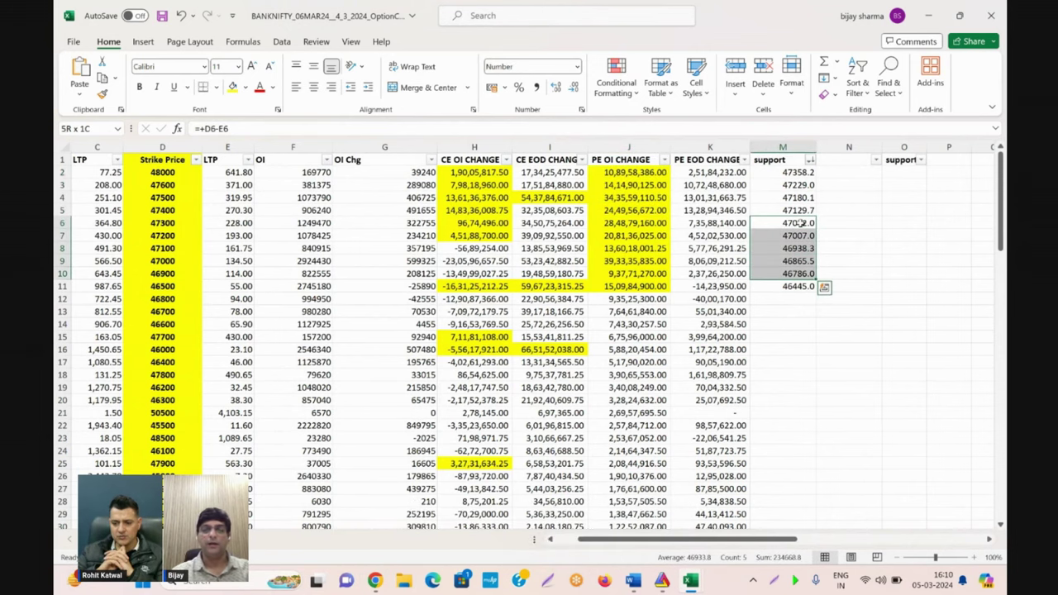
{"action": "key", "text": "alt+Tab"}
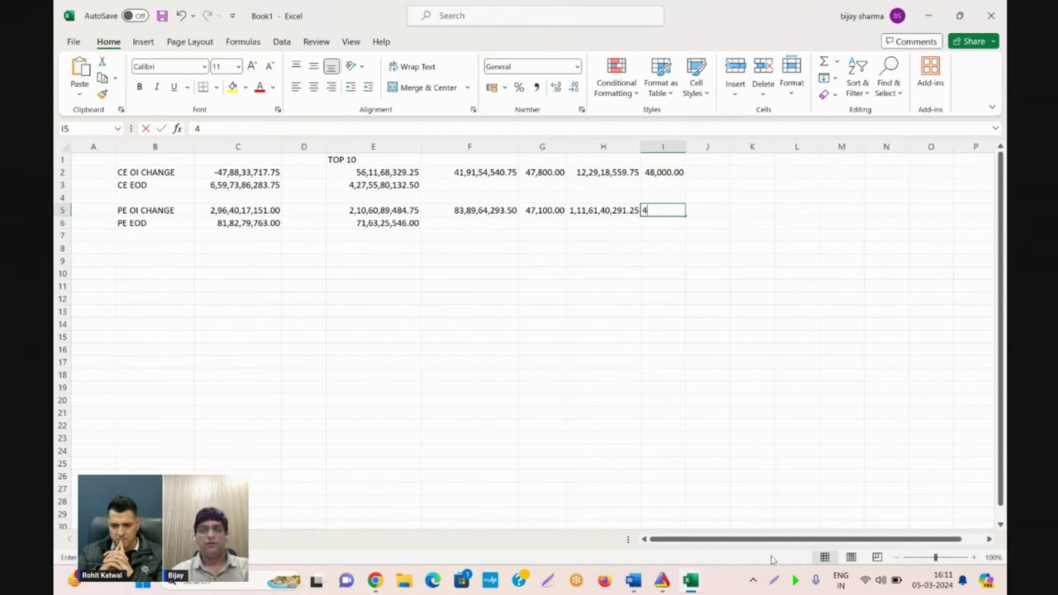
{"action": "type", "text": "46800"}
{"action": "key", "text": "Tab"}
Compare the put sums in F5 and H5 and their support levels in G5 and I5 with the top-ten total in E5.
{"action": "key", "text": "Left"}
{"action": "key", "text": "Left"}
{"action": "key", "text": "Left"}
{"action": "key", "text": "Left"}
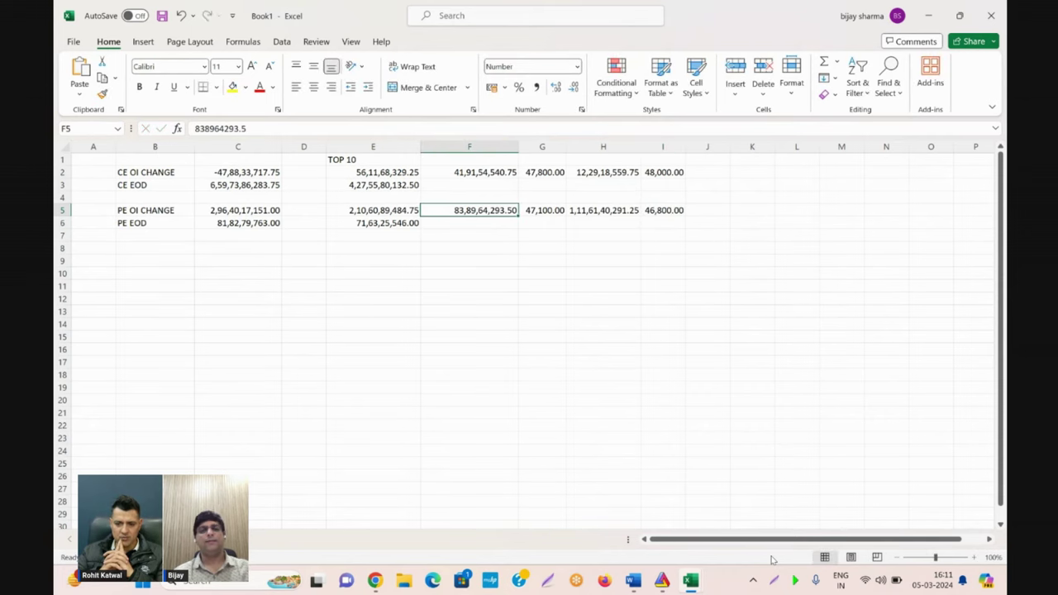
{"action": "key", "text": "Right"}
{"action": "key", "text": "Right"}
{"action": "key", "text": "Right"}
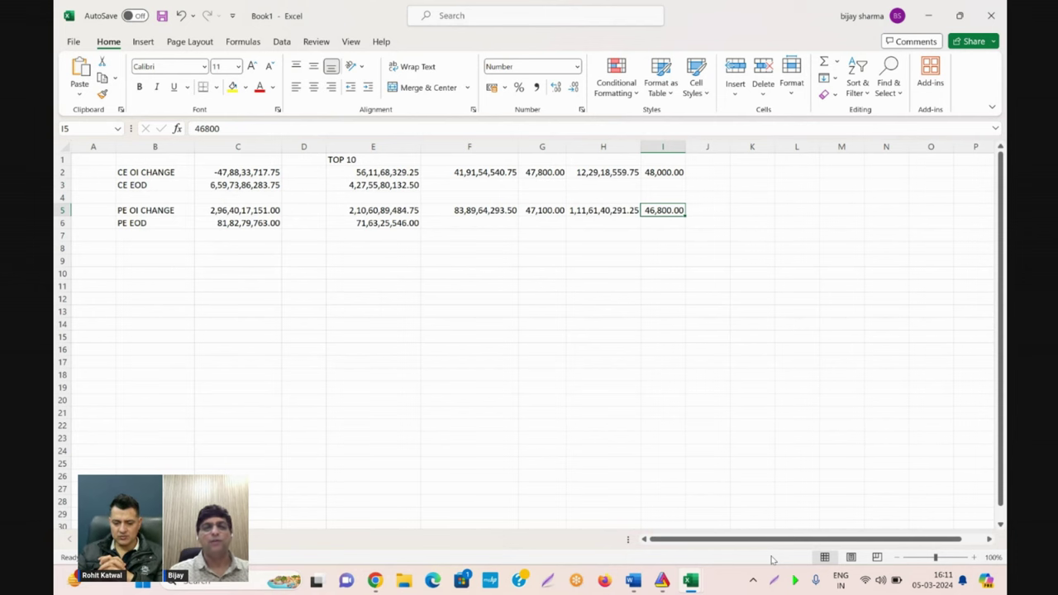
{"action": "key", "text": "Left"}
{"action": "key", "text": "Left"}
{"action": "key", "text": "Left"}
{"action": "key", "text": "Left"}
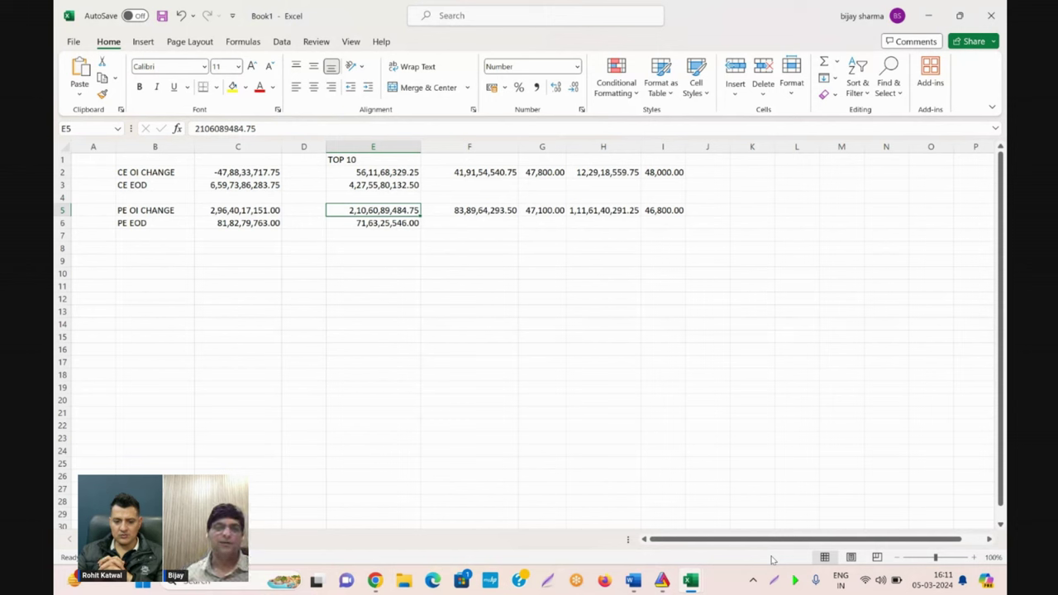
Review the PE OI CHANGE row from the top-ten total in E5 across to the second support level in I5.
{"action": "key", "text": "Right"}
{"action": "key", "text": "Right"}
{"action": "key", "text": "Right"}
{"action": "key", "text": "Right"}
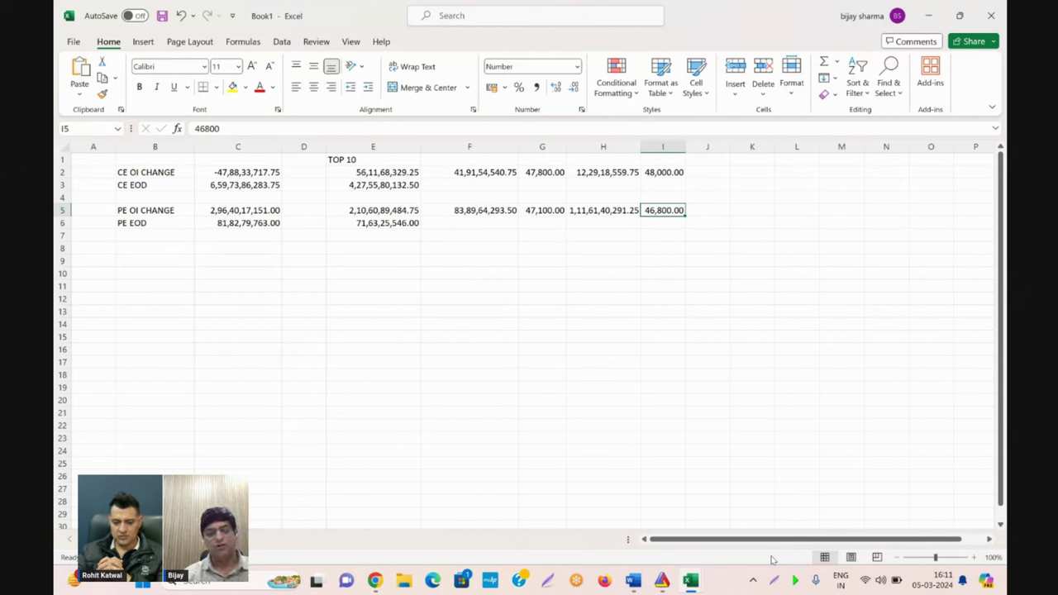
{"action": "key", "text": "Left"}
{"action": "key", "text": "Left"}
{"action": "key", "text": "Left"}
{"action": "key", "text": "Left"}
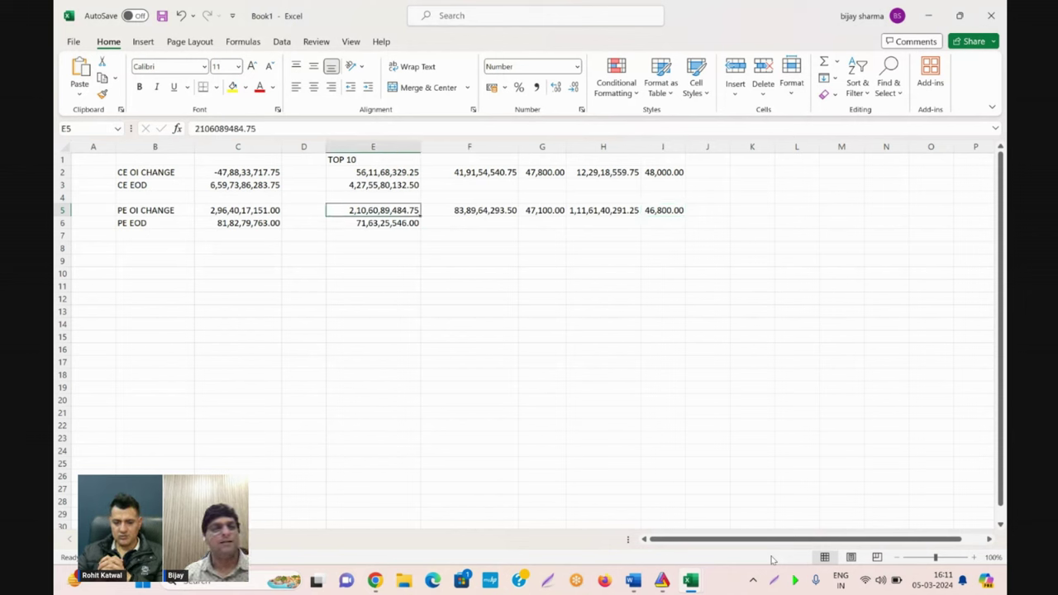
{"action": "key", "text": "Right"}
{"action": "key", "text": "Right"}
{"action": "key", "text": "Right"}
{"action": "key", "text": "Right"}
{"action": "key", "text": "Left"}
{"action": "key", "text": "Left"}
{"action": "key", "text": "Left"}
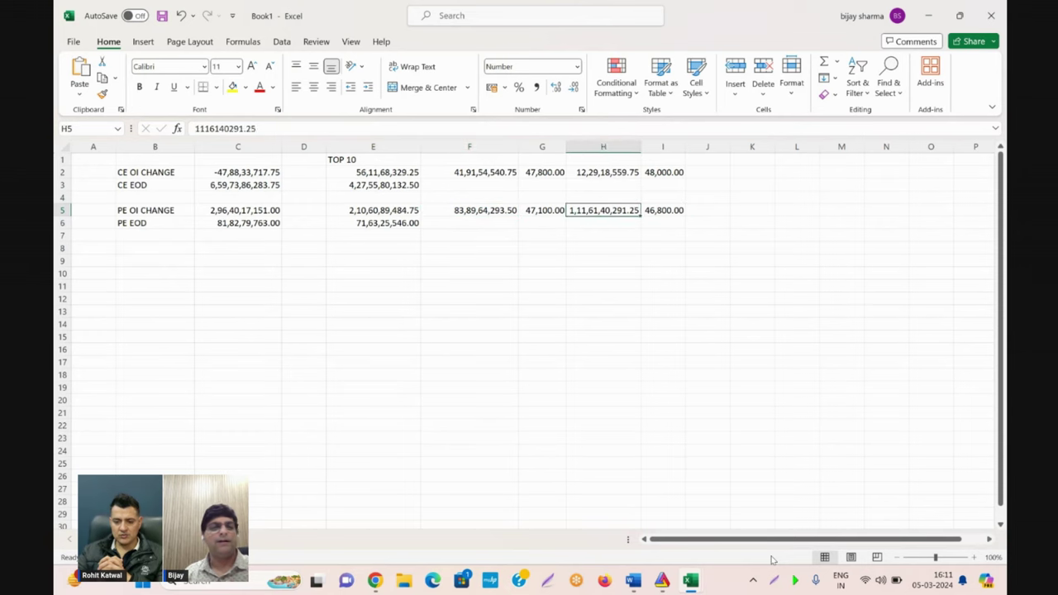
{"action": "key", "text": "Left"}
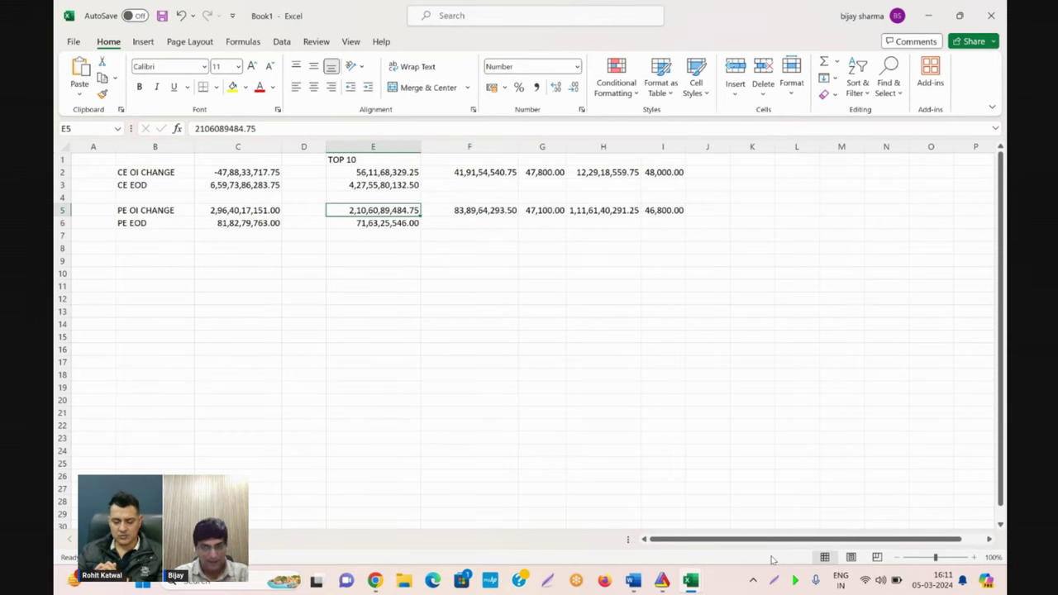
Enter the note BNF 47400 MONDAY in E8, below the top-ten put figures.
{"action": "key", "text": "Down"}
{"action": "key", "text": "Down"}
{"action": "key", "text": "Down"}
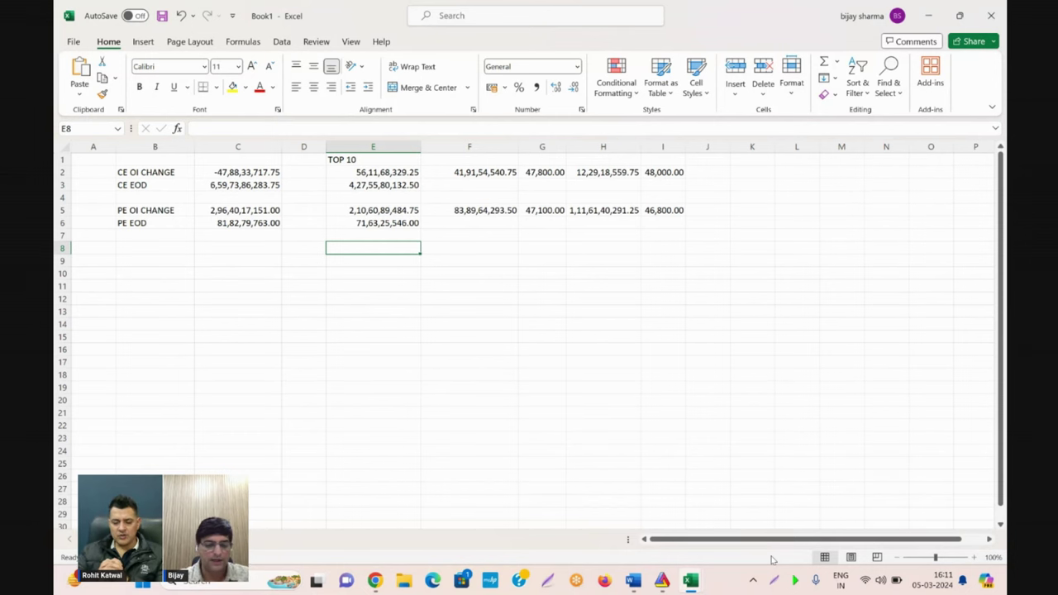
{"action": "type", "text": "BNF 47400"}
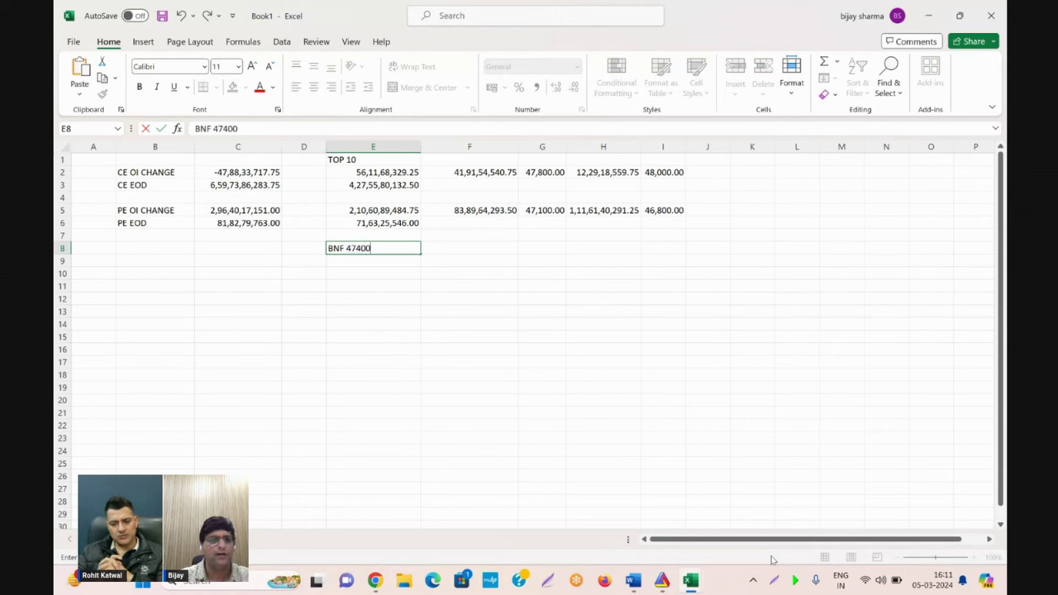
{"action": "key", "text": "Tab"}
{"action": "key", "text": "shift+Tab"}
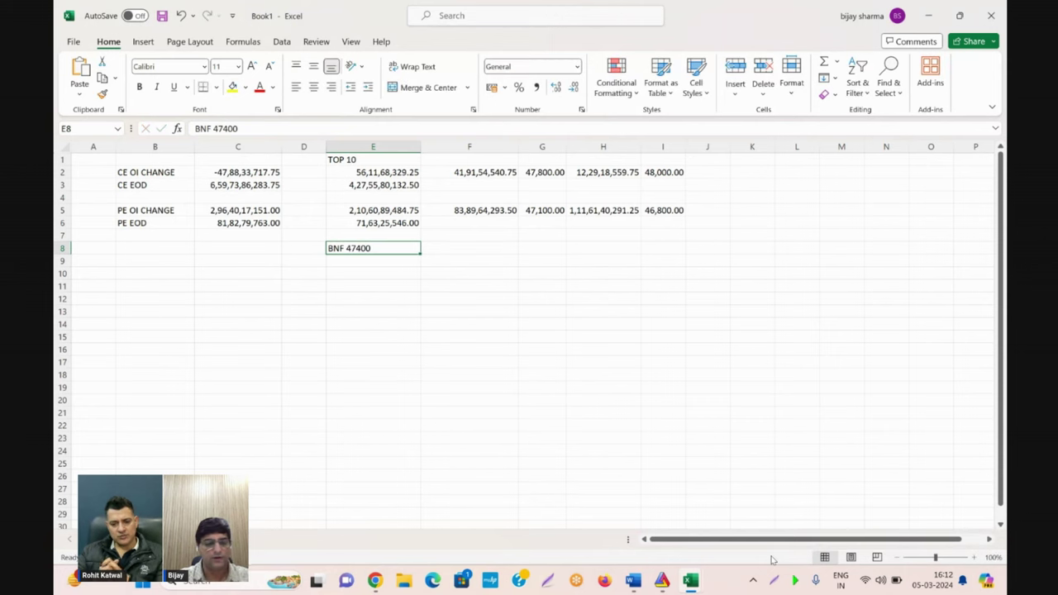
{"action": "key", "text": "F2"}
{"action": "type", "text": "MONDAY"}
{"action": "key", "text": "Tab"}
Switch to AmiBroker and examine the lower price levels on the 15-minute BANKNIFTY-I chart.
{"action": "left_click", "coordinate": [665, 580]}
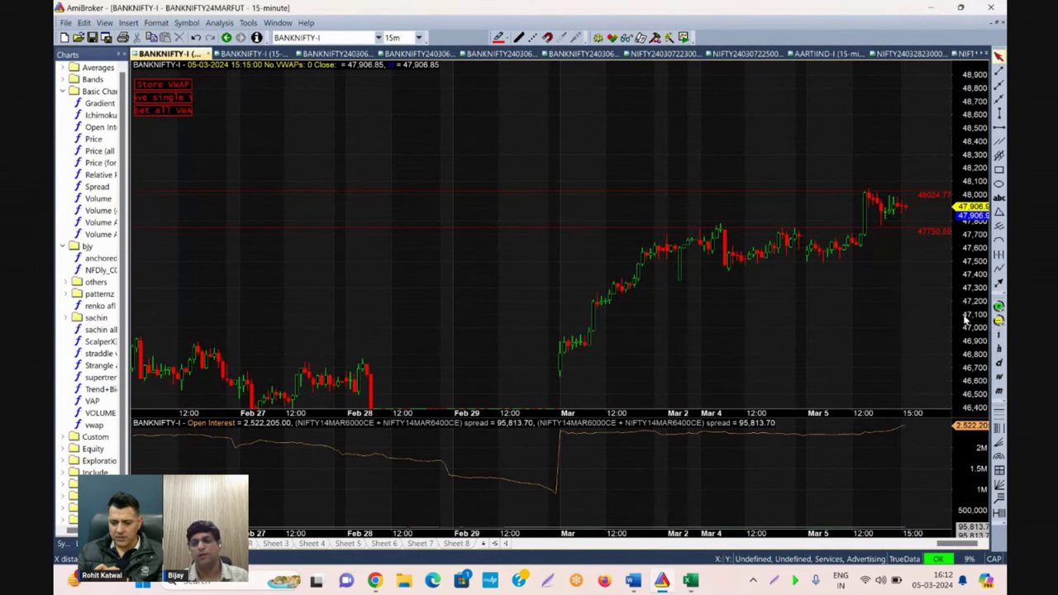
{"action": "left_click_drag", "start_coordinate": [968, 332], "coordinate": [959, 230]}
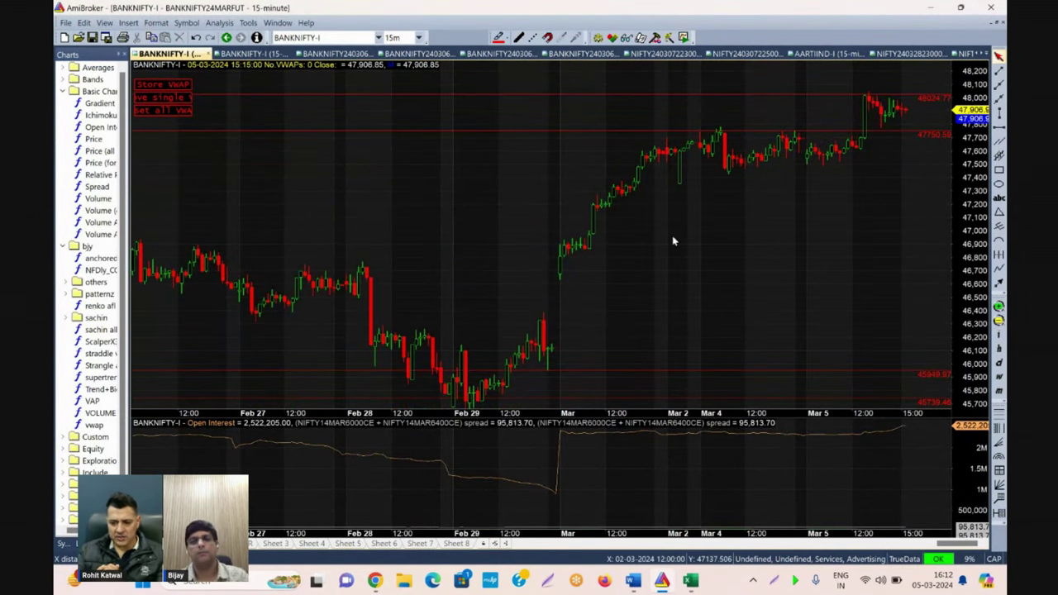
{"action": "mouse_move", "coordinate": [633, 307]}
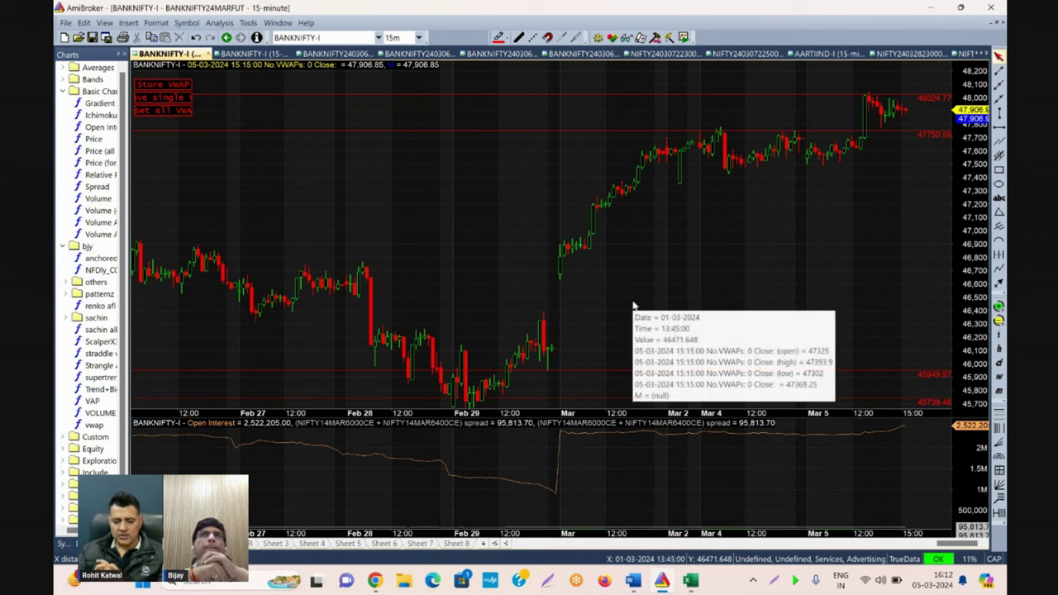
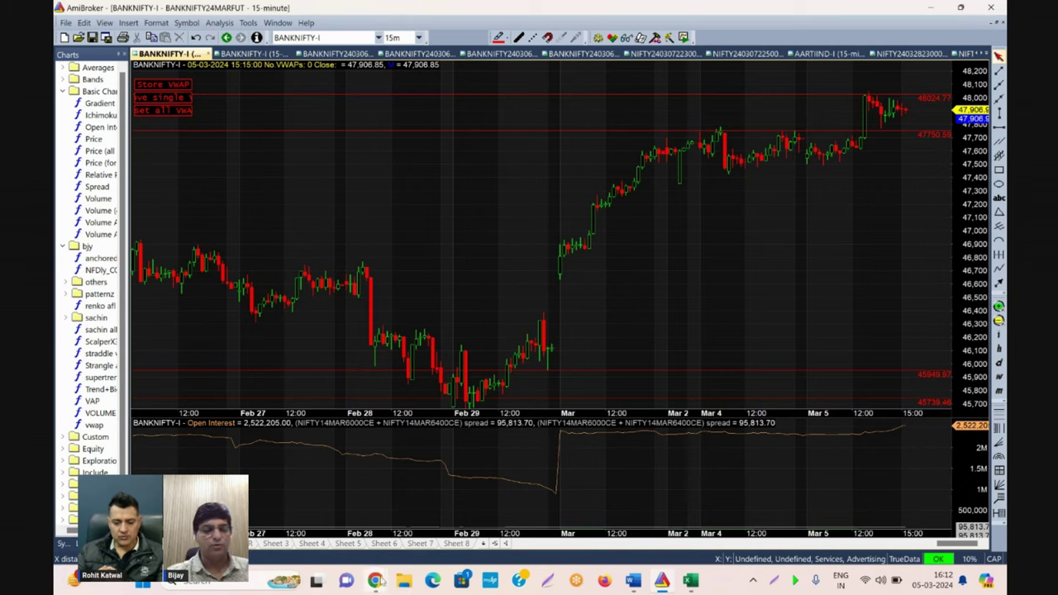
Switch to the Options Chain page in Chrome and load the latest BANKNIFTY chain for the 13MAR24 expiry.
{"action": "mouse_move", "coordinate": [377, 581]}
{"action": "left_click", "coordinate": [397, 517]}
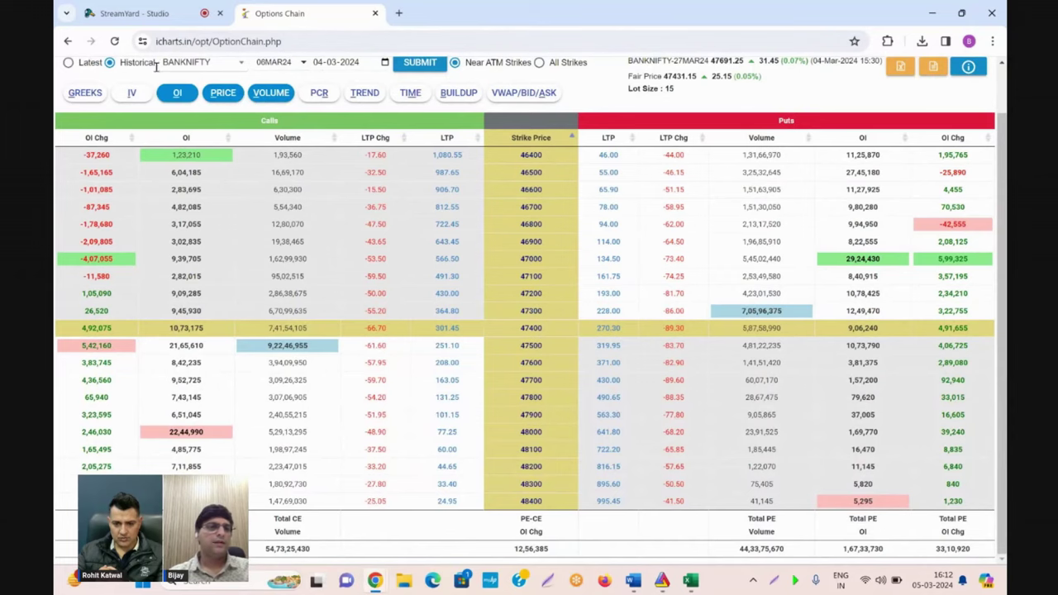
{"action": "left_click", "coordinate": [68, 63]}
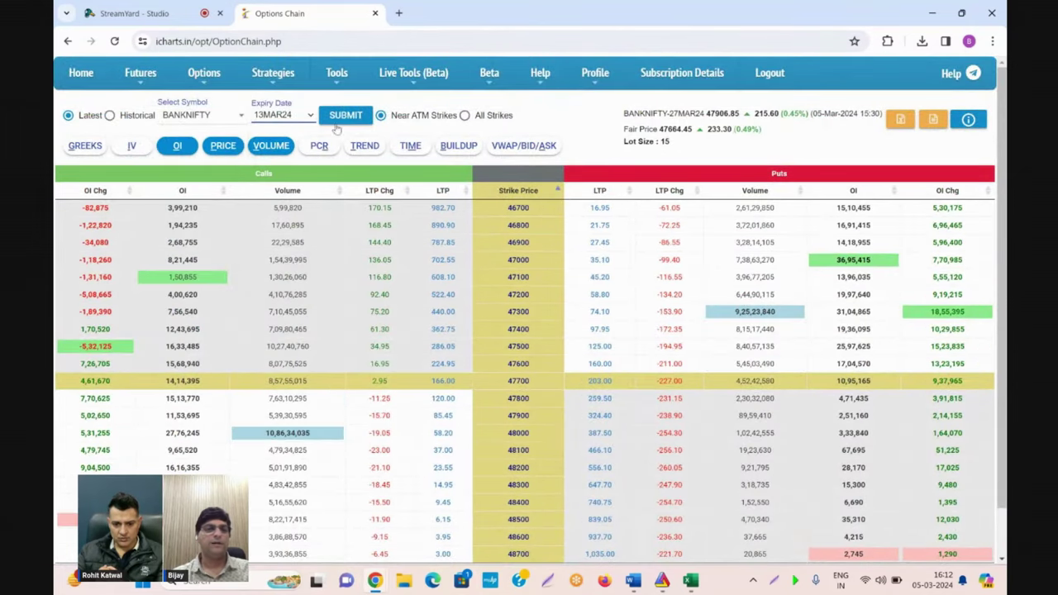
{"action": "left_click", "coordinate": [352, 118]}
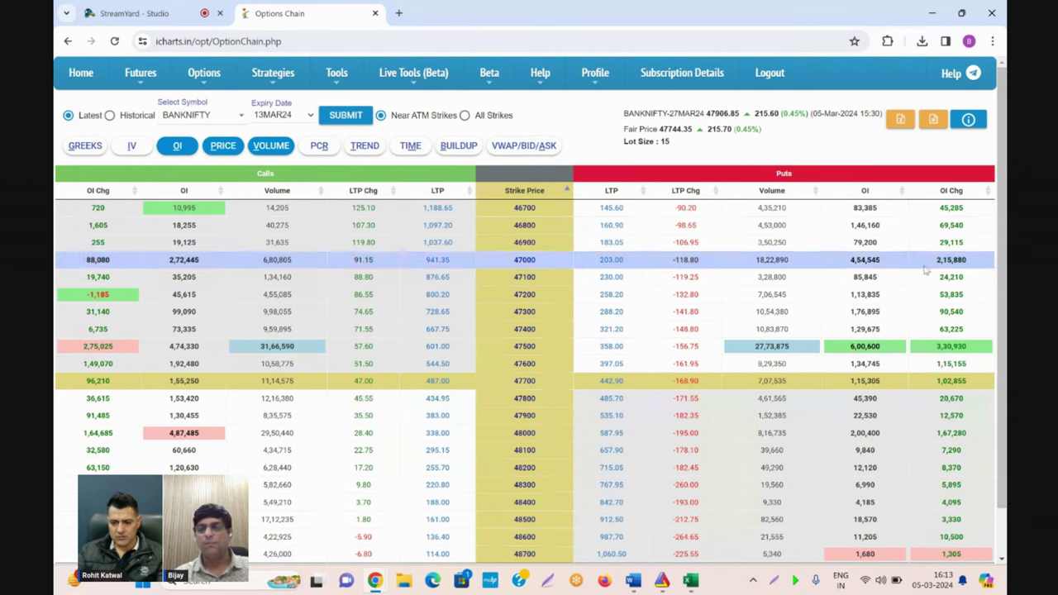
{"action": "scroll", "coordinate": [404, 502], "scroll_direction": "down", "scroll_amount": 2}
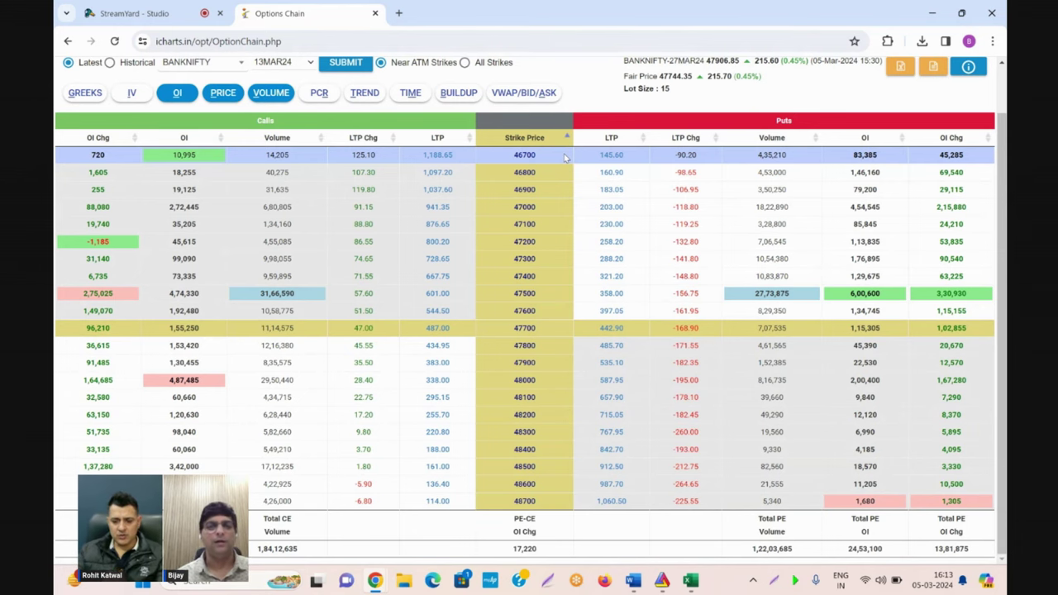
{"action": "key", "text": "alt+Tab"}
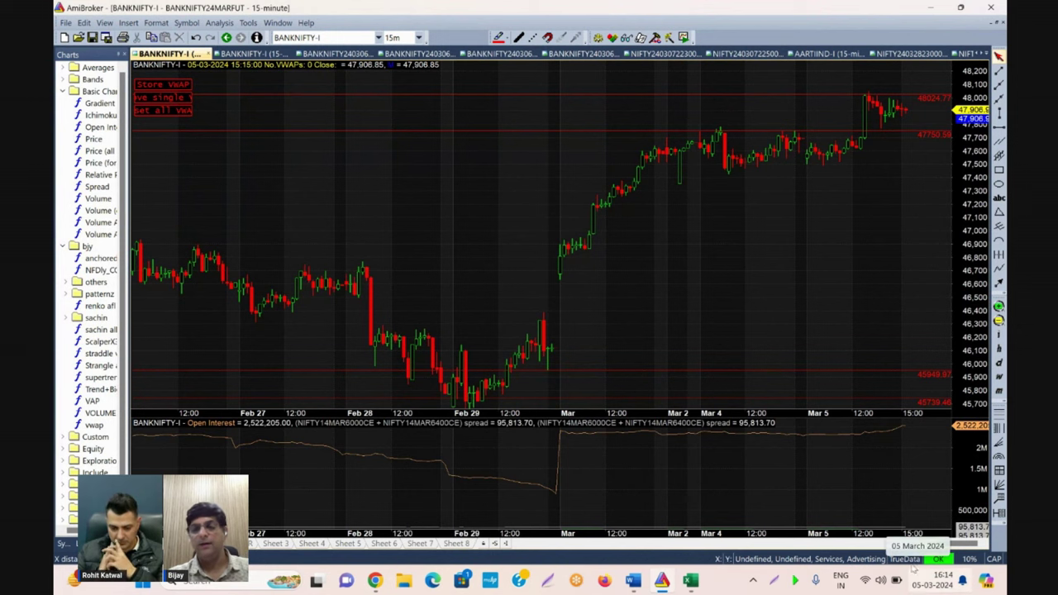
{"action": "mouse_move", "coordinate": [708, 151]}
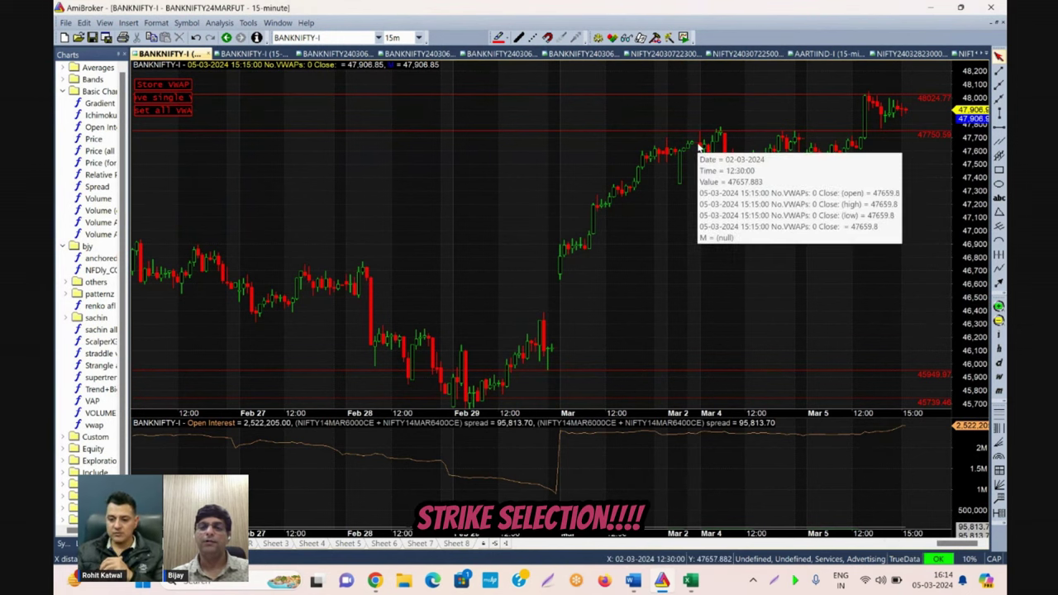
{"action": "left_click", "coordinate": [334, 53]}
{"action": "left_click", "coordinate": [352, 38]}
{"action": "key", "text": "Up"}
{"action": "key", "text": "Up"}
{"action": "key", "text": "Up"}
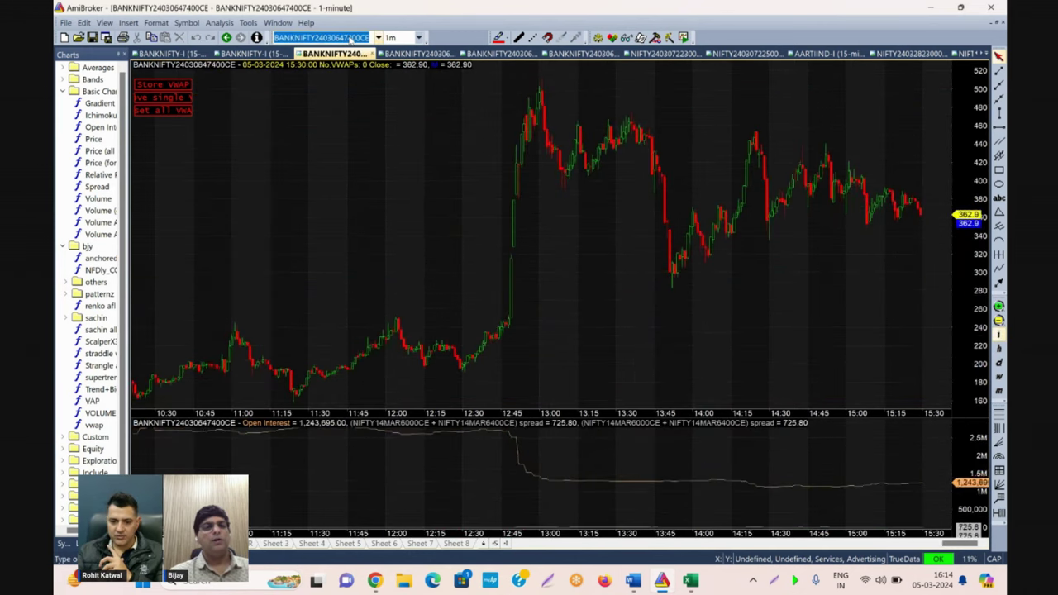
{"action": "key", "text": "Up"}
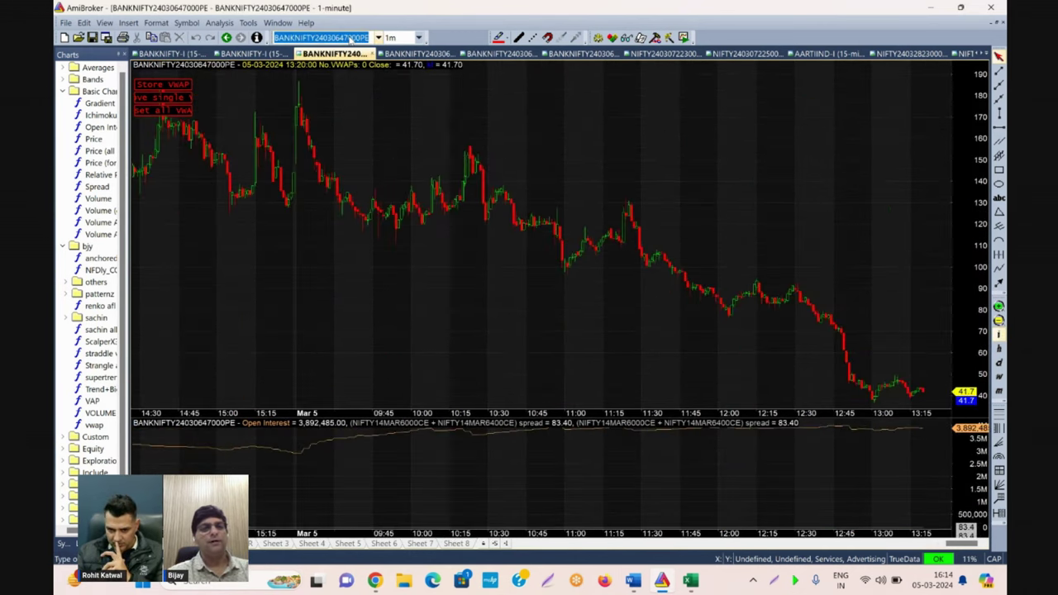
{"action": "key", "text": "Up"}
{"action": "key", "text": "Up"}
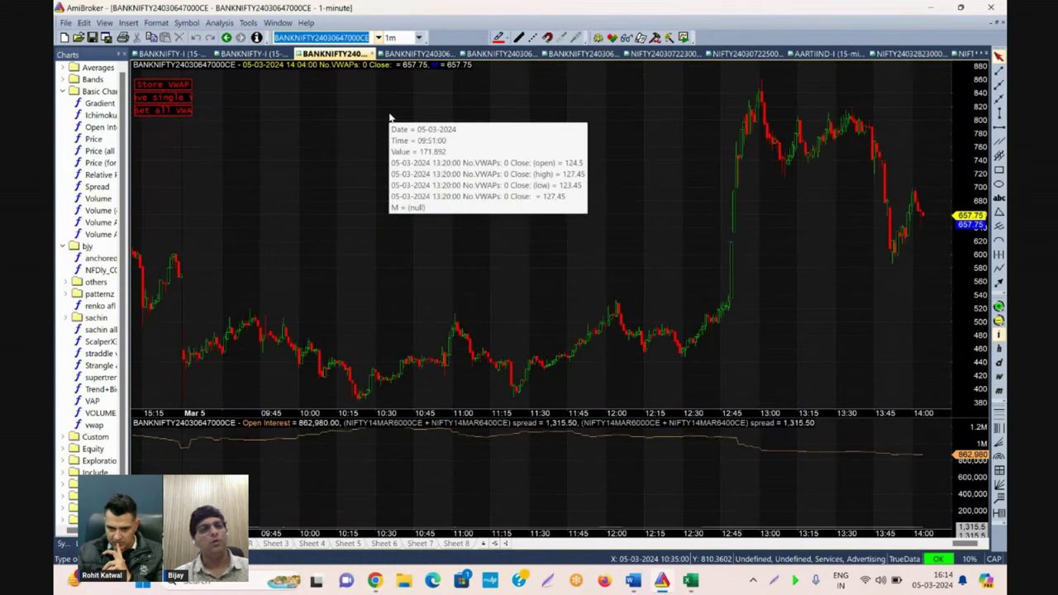
{"action": "left_click", "coordinate": [998, 323]}
{"action": "scroll", "coordinate": [477, 114], "scroll_direction": "down", "scroll_amount": 5}
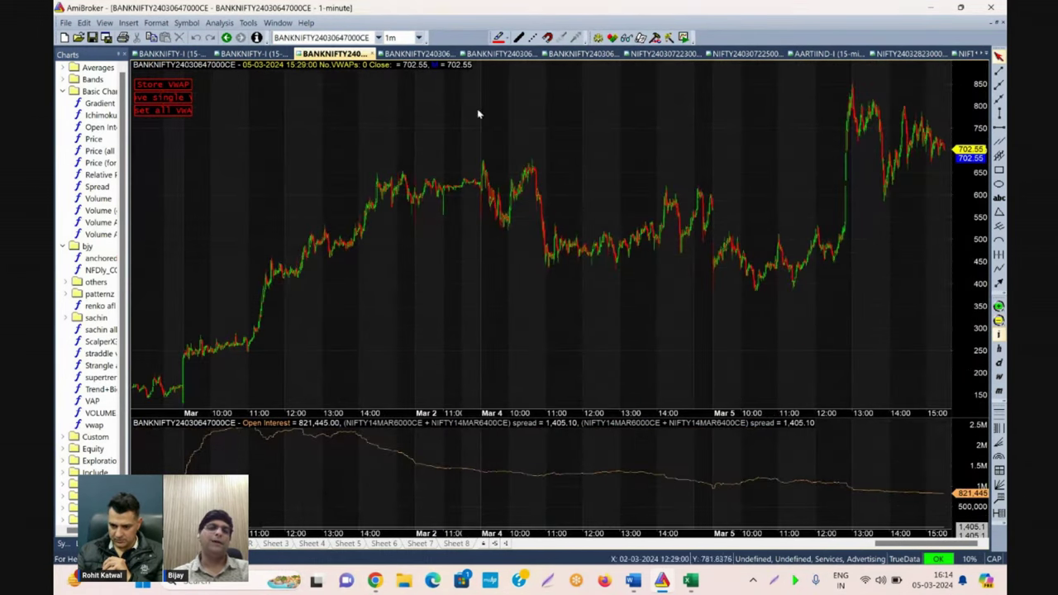
{"action": "left_click", "coordinate": [419, 38]}
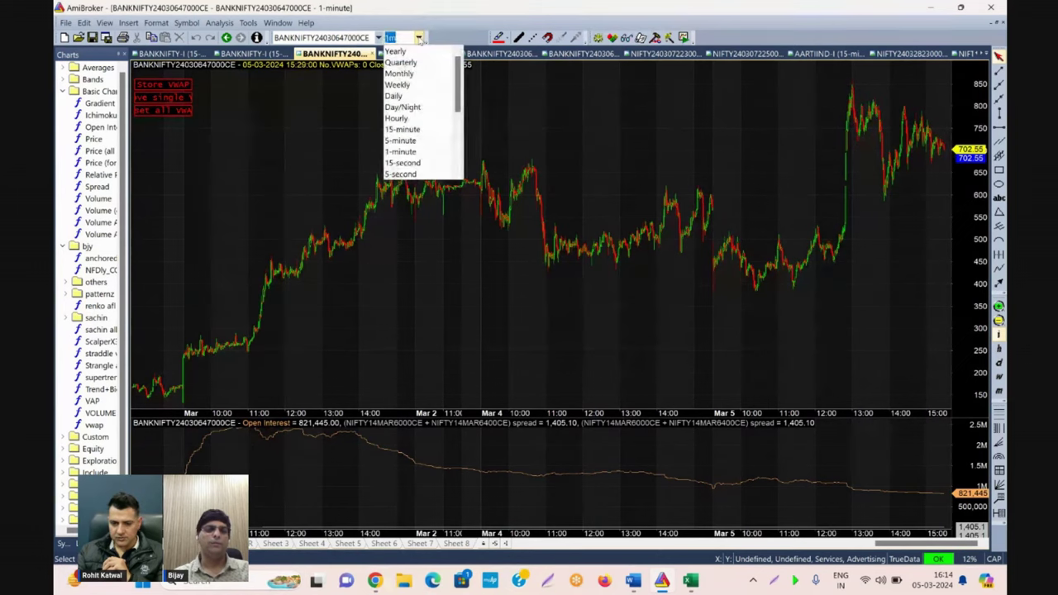
{"action": "left_click", "coordinate": [421, 141]}
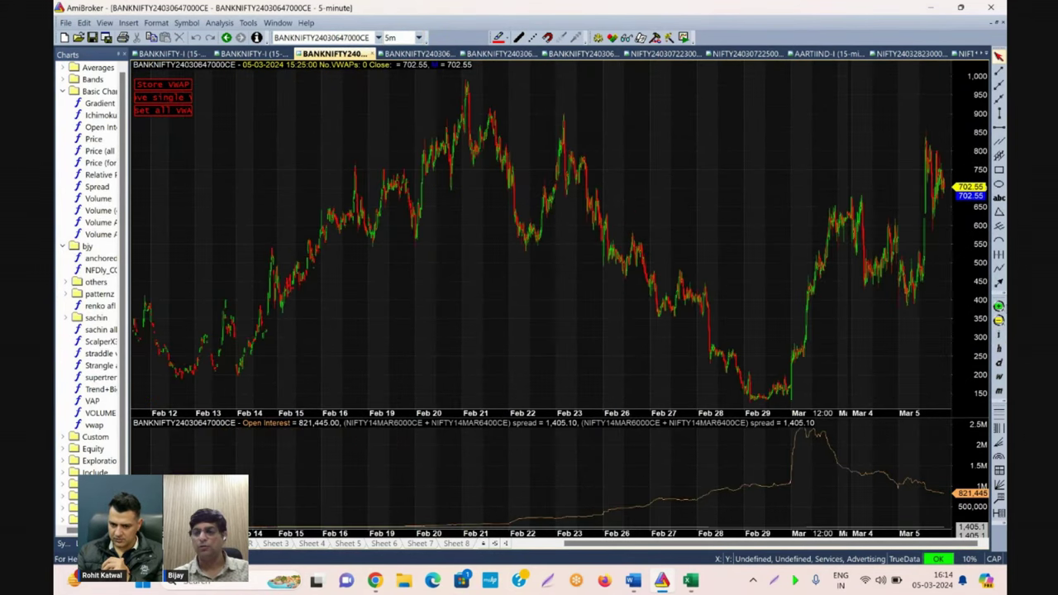
{"action": "scroll", "coordinate": [965, 324], "scroll_direction": "down", "scroll_amount": 1}
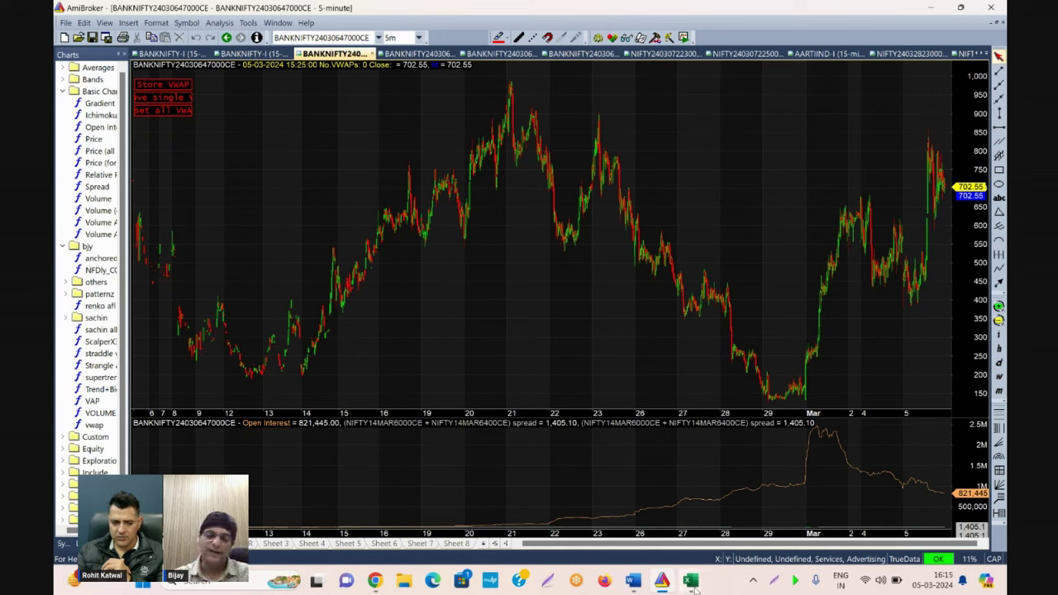
Switch to Book1 in Excel and enter AVWAP in B11 and THIS FOR SEEING WHO IS WINNING - BUYER OR SELLER AND AT WHAT LEVELS in C11.
{"action": "mouse_move", "coordinate": [690, 580]}
{"action": "left_click", "coordinate": [764, 508]}
{"action": "key", "text": "Left"}
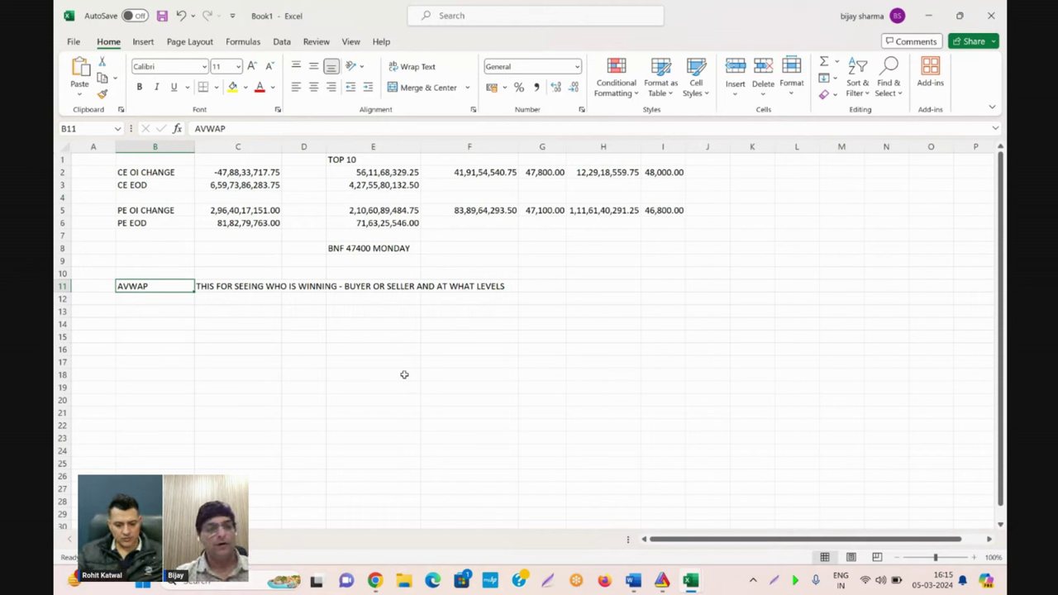
Enter the label ROUND NUMBER ITM STRIKE in E9, below the BNF 47400 MONDAY note.
{"action": "key", "text": "Up"}
{"action": "key", "text": "Up"}
{"action": "key", "text": "Right"}
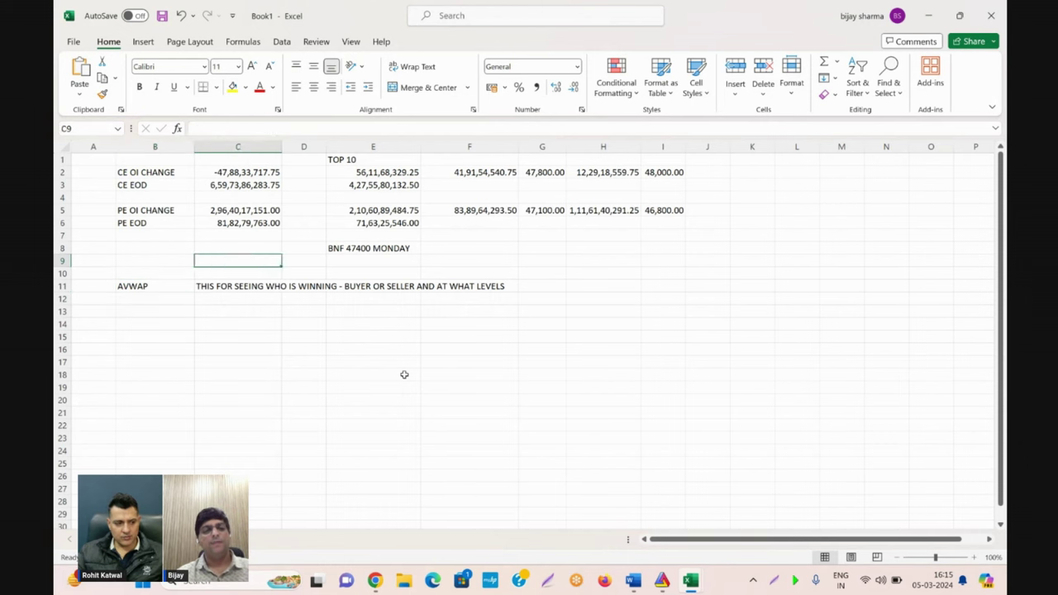
{"action": "key", "text": "Right"}
{"action": "key", "text": "Right"}
{"action": "key", "text": "Up"}
{"action": "key", "text": "Down"}
{"action": "type", "text": "ROUND N"}
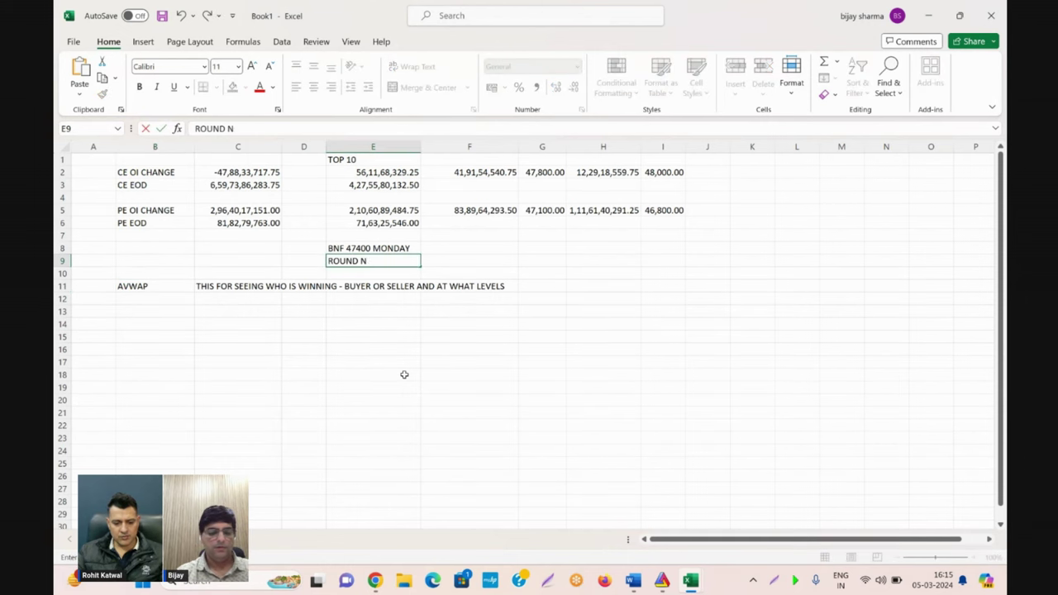
{"action": "type", "text": "UMBER ITM"}
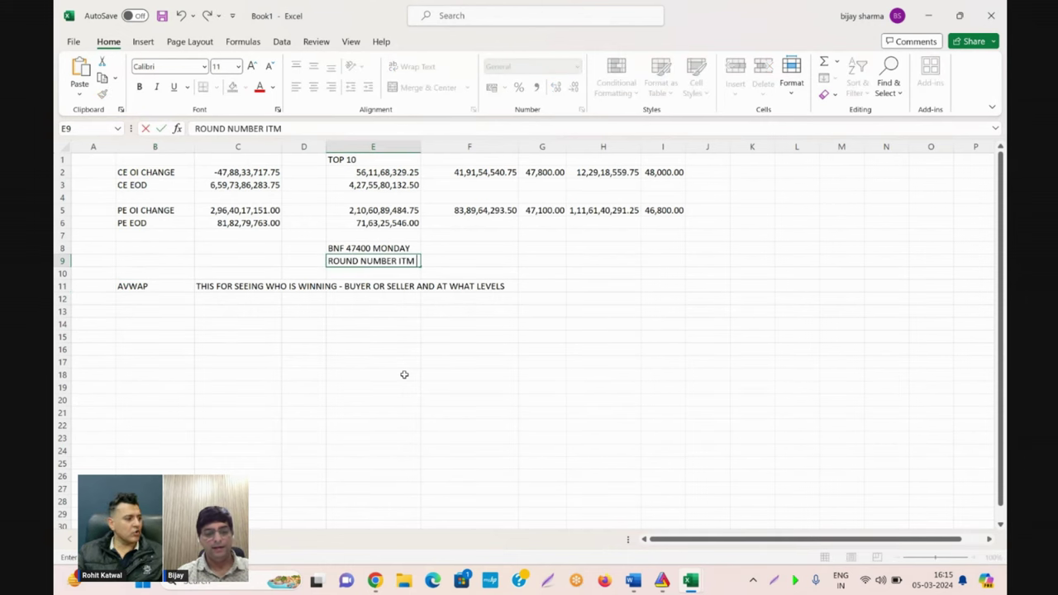
{"action": "type", "text": " STRIKE"}
{"action": "key", "text": "Right"}
Enter the in-the-money strikes 47000CE in G9 and 47500PE in H9.
{"action": "key", "text": "Right"}
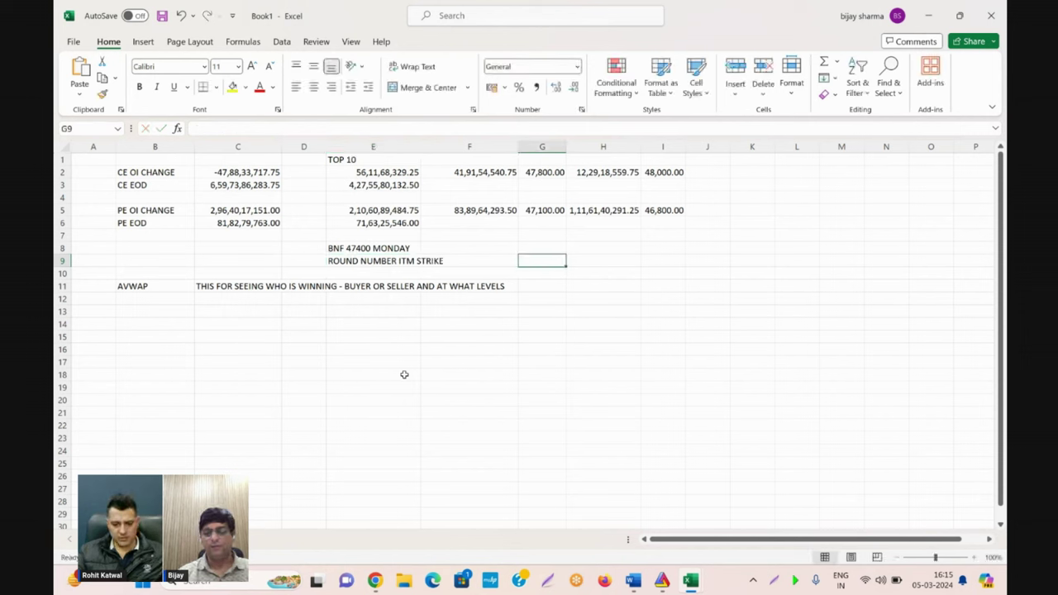
{"action": "type", "text": "47000CE"}
{"action": "key", "text": "Right"}
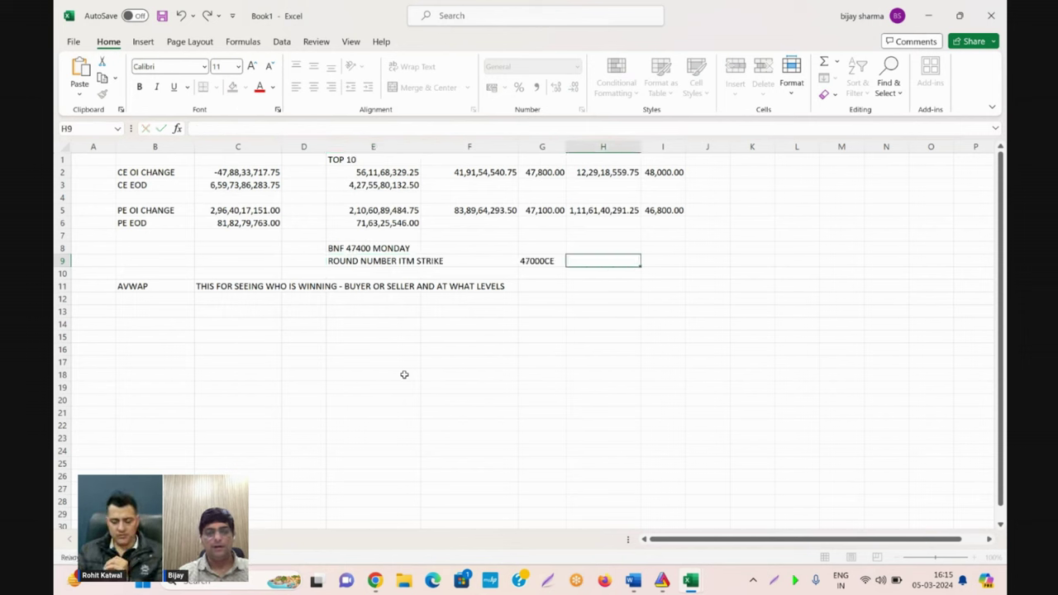
{"action": "type", "text": "47500PE"}
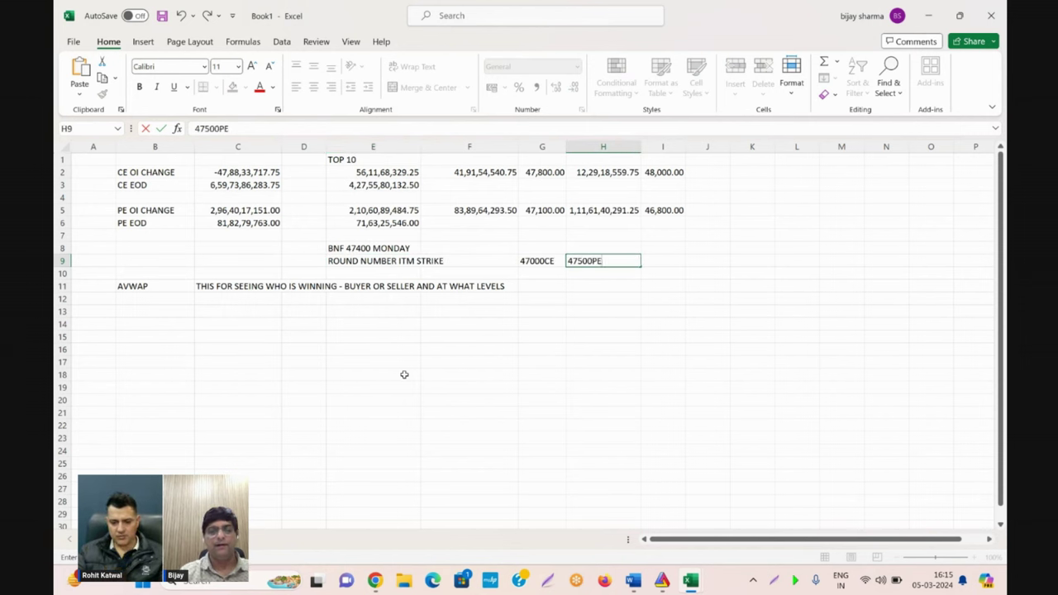
{"action": "key", "text": "Right"}
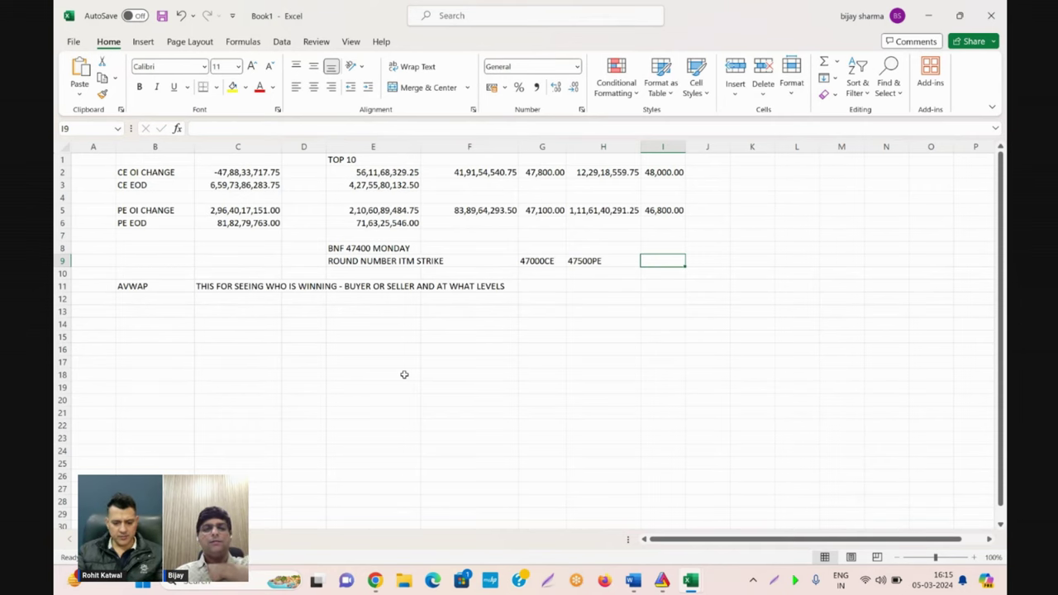
{"action": "key", "text": "Left"}
{"action": "key", "text": "Left"}
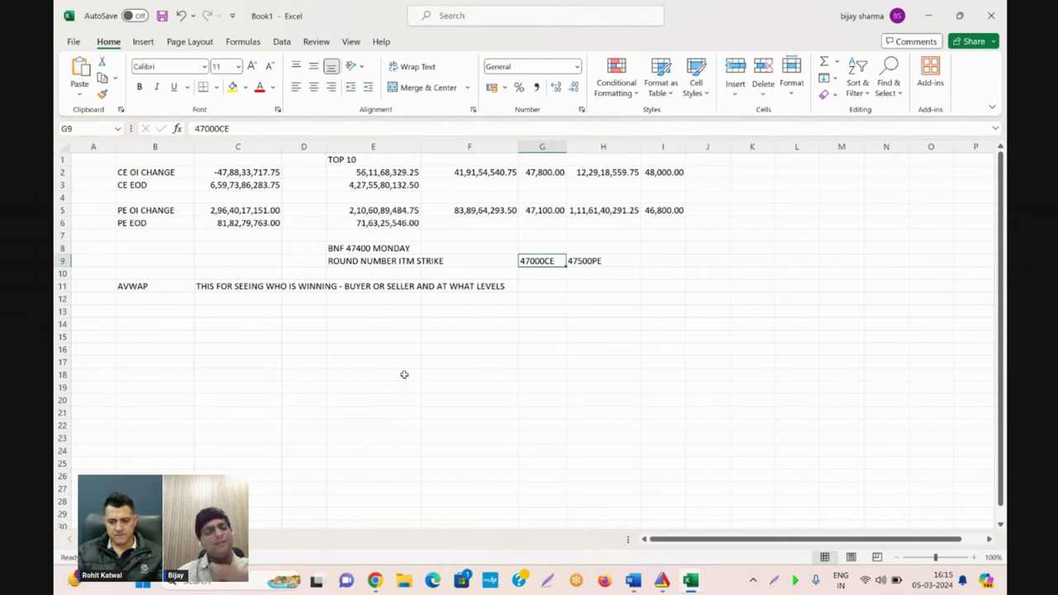
{"action": "key", "text": "Right"}
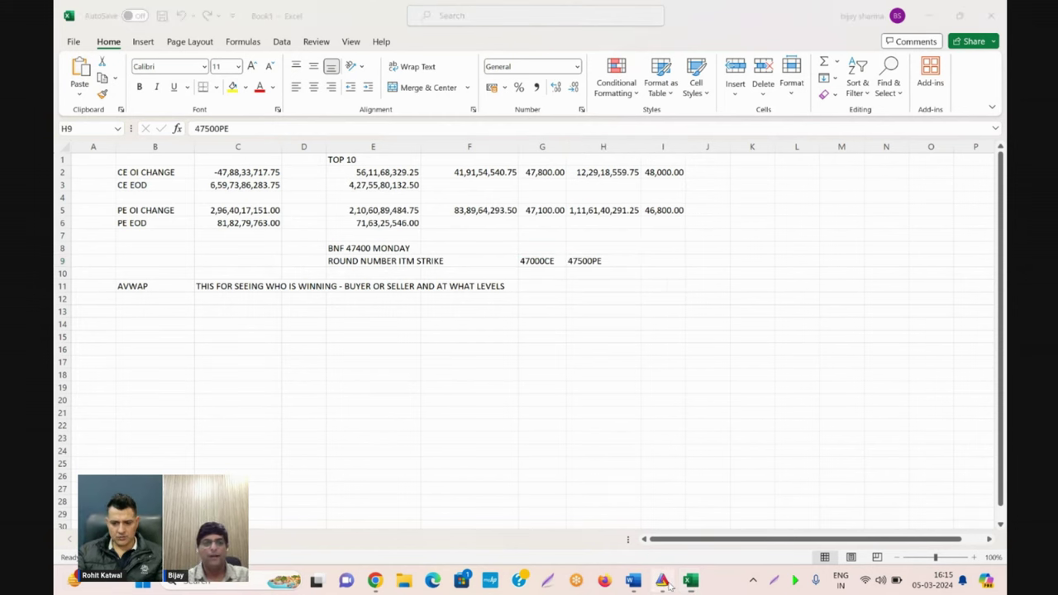
Switch to AmiBroker and store a VWAP anchored at the 21 February price peak on the 47000CE chart.
{"action": "key", "text": "alt+Tab"}
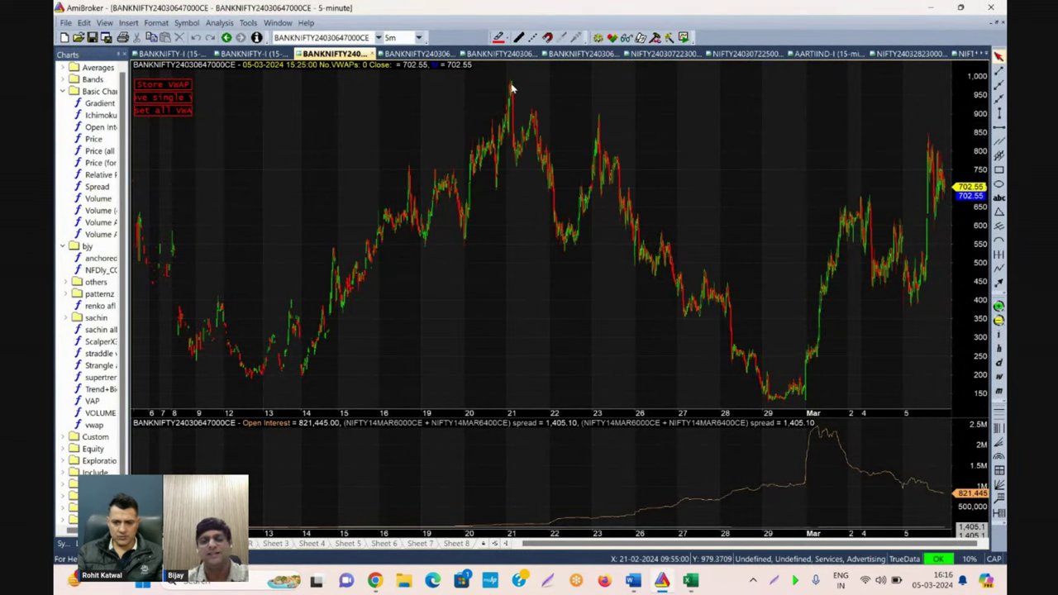
{"action": "mouse_move", "coordinate": [512, 87]}
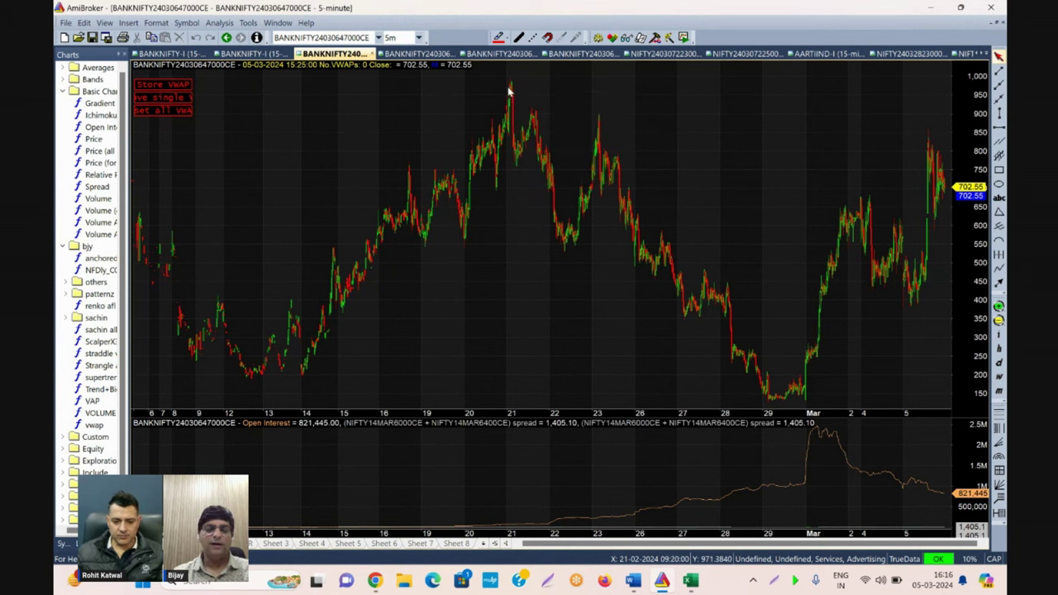
{"action": "left_click", "coordinate": [509, 87]}
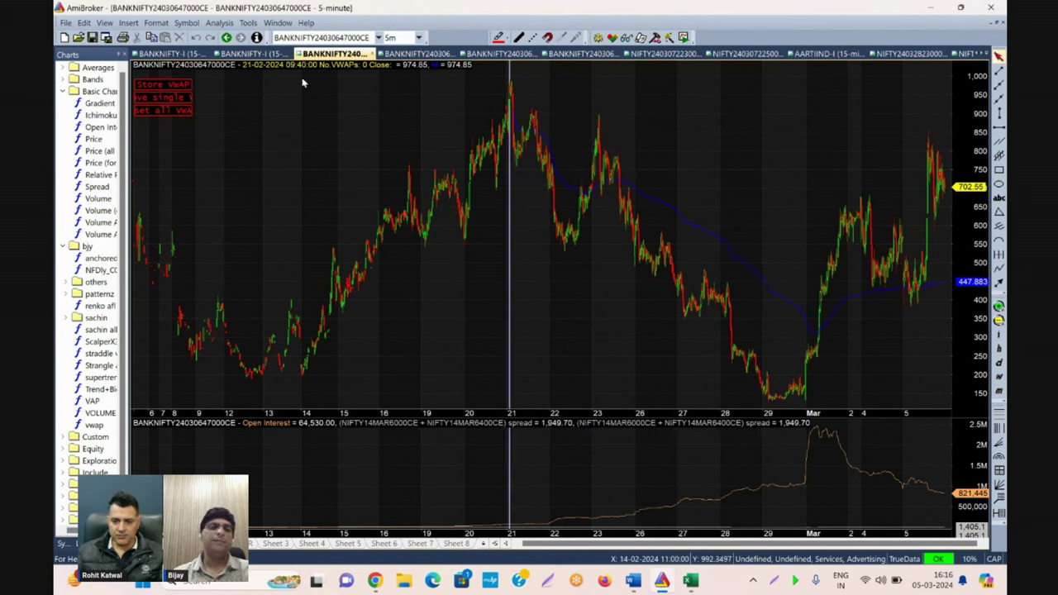
{"action": "left_click", "coordinate": [181, 86]}
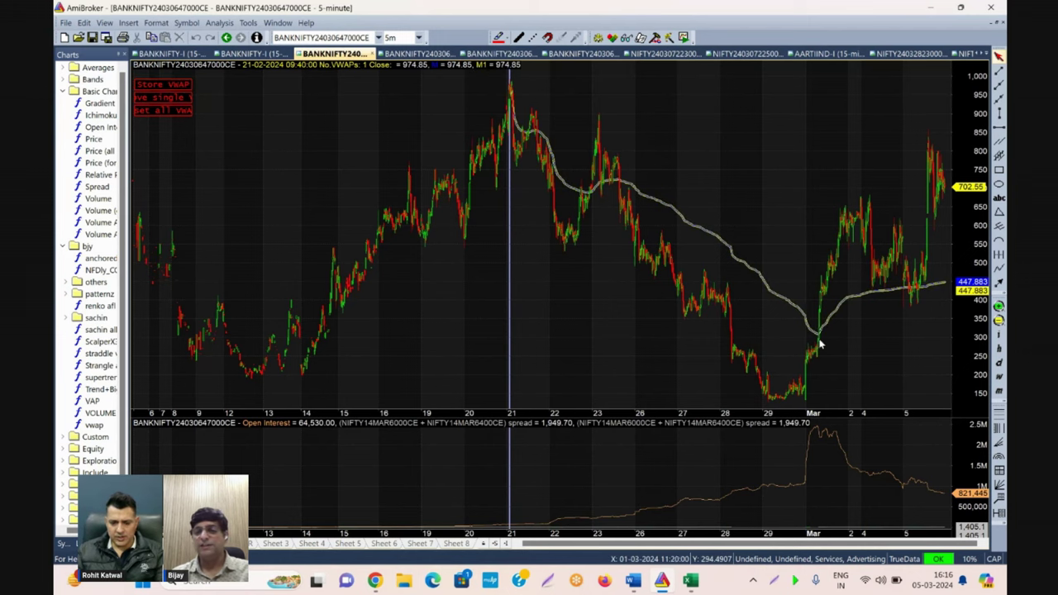
Anchor a second VWAP at the 29 February low of the 47000CE chart and examine early March prices against both lines.
{"action": "left_click", "coordinate": [998, 306]}
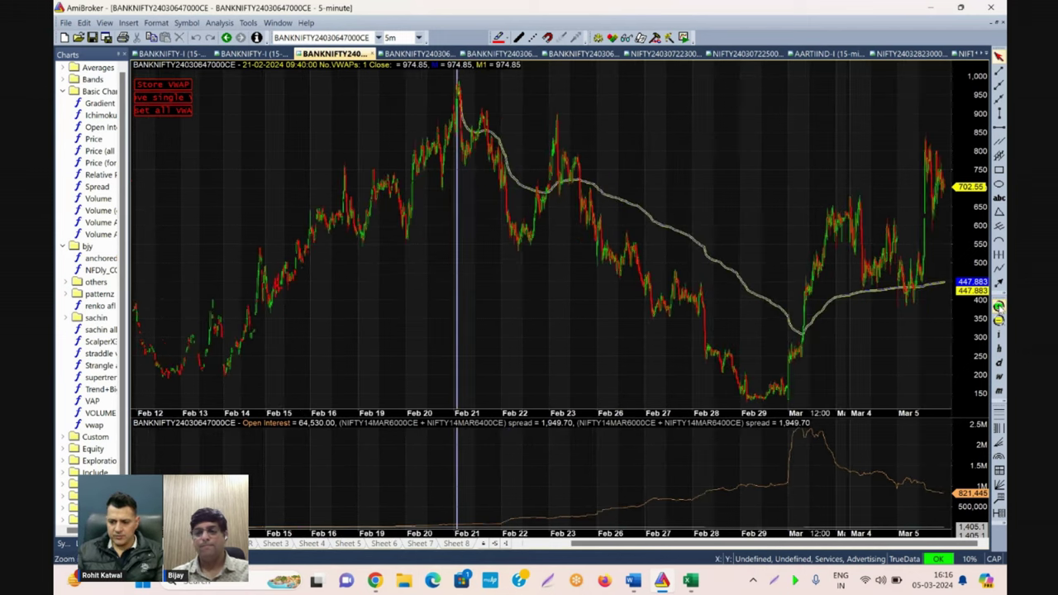
{"action": "left_click", "coordinate": [998, 306]}
{"action": "left_click", "coordinate": [724, 402]}
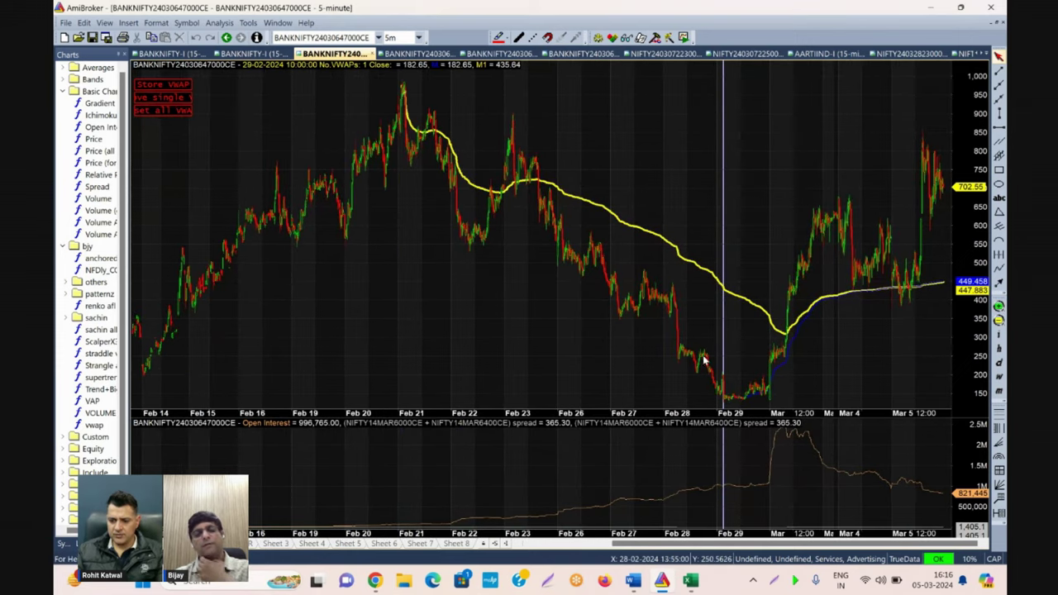
{"action": "mouse_move", "coordinate": [707, 360]}
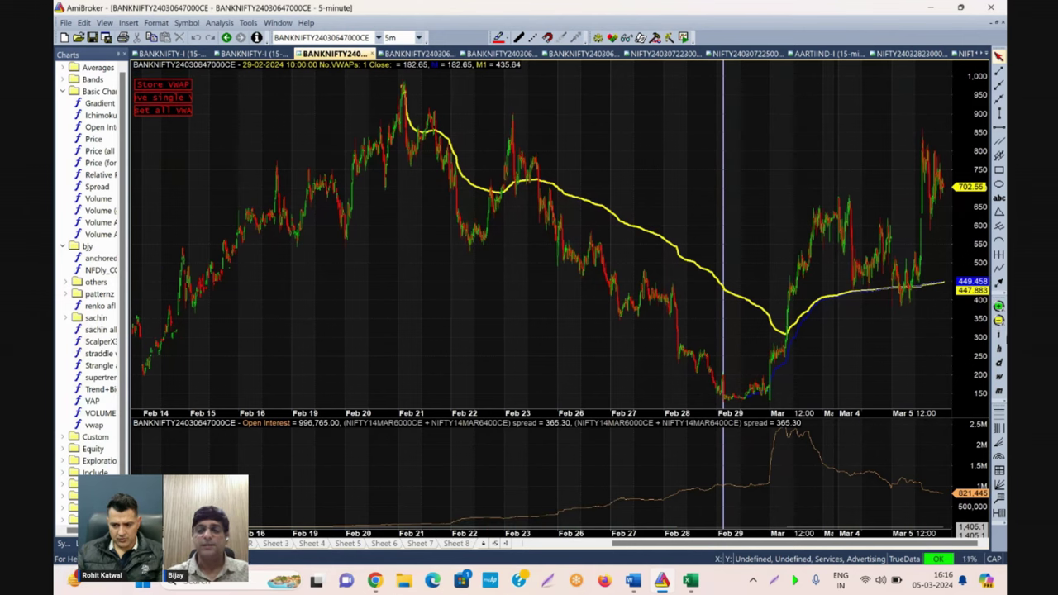
{"action": "left_click", "coordinate": [998, 307]}
{"action": "left_click", "coordinate": [998, 307]}
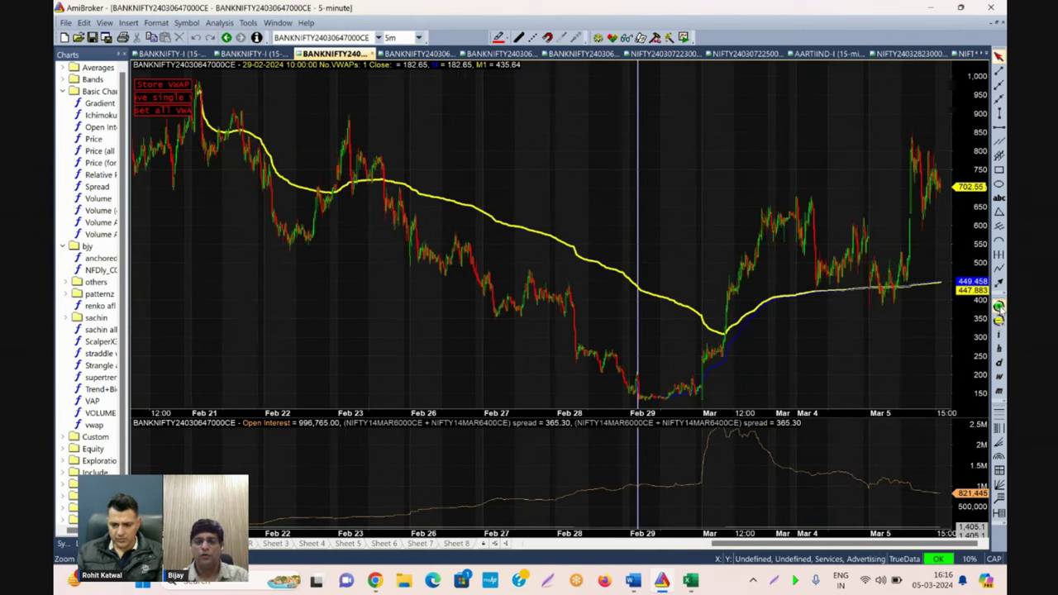
{"action": "left_click", "coordinate": [998, 307]}
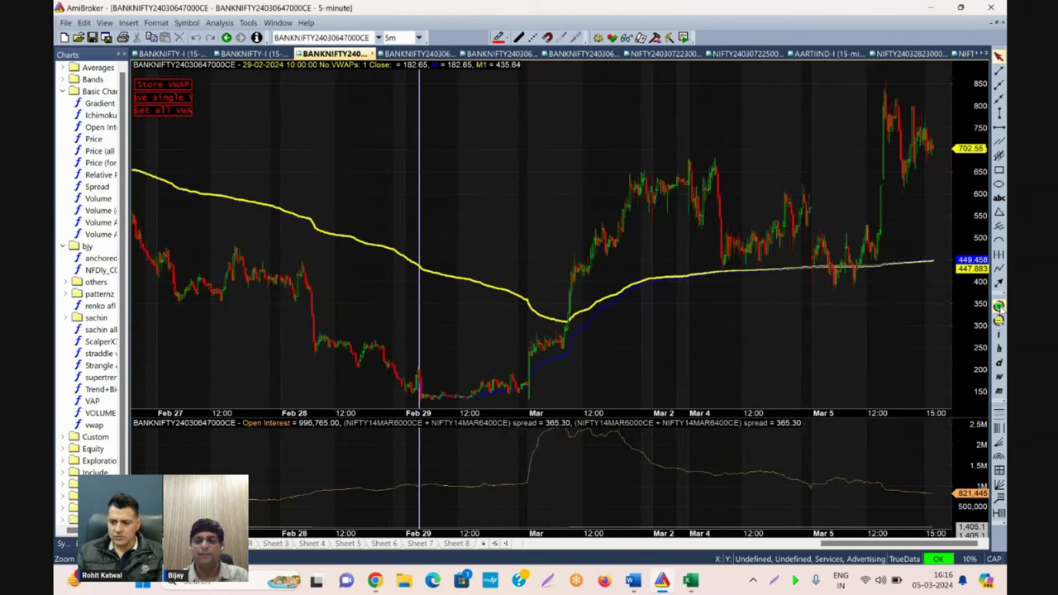
{"action": "left_click", "coordinate": [998, 308]}
{"action": "left_click", "coordinate": [998, 307]}
{"action": "left_click", "coordinate": [998, 308]}
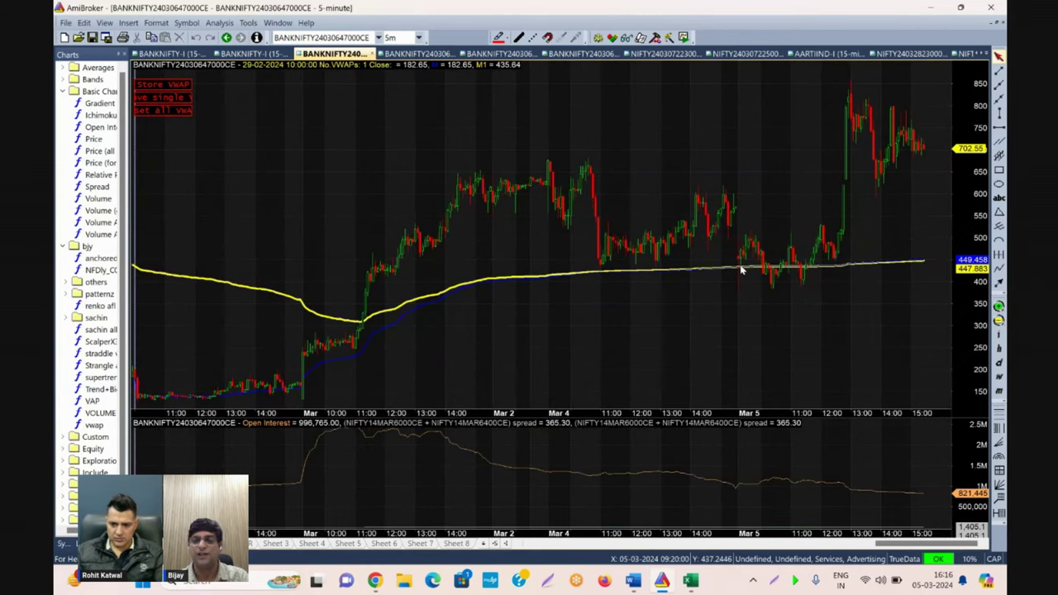
{"action": "mouse_move", "coordinate": [741, 270]}
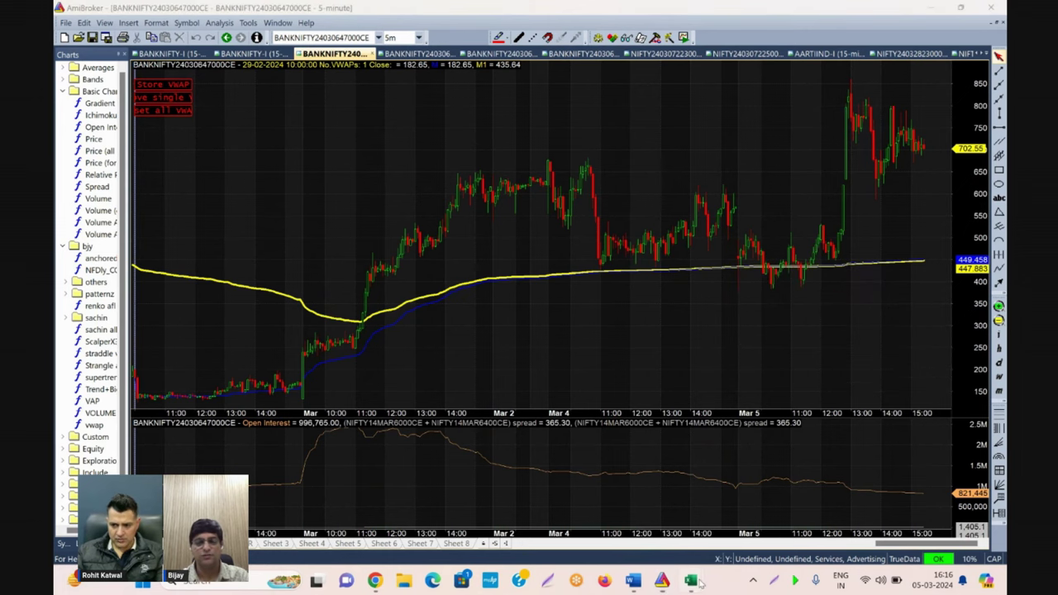
Switch to Book1 in Excel and enter the note 47000CE ABOVE 450 WILL BE BULLISH in E10.
{"action": "mouse_move", "coordinate": [690, 581]}
{"action": "left_click", "coordinate": [723, 507]}
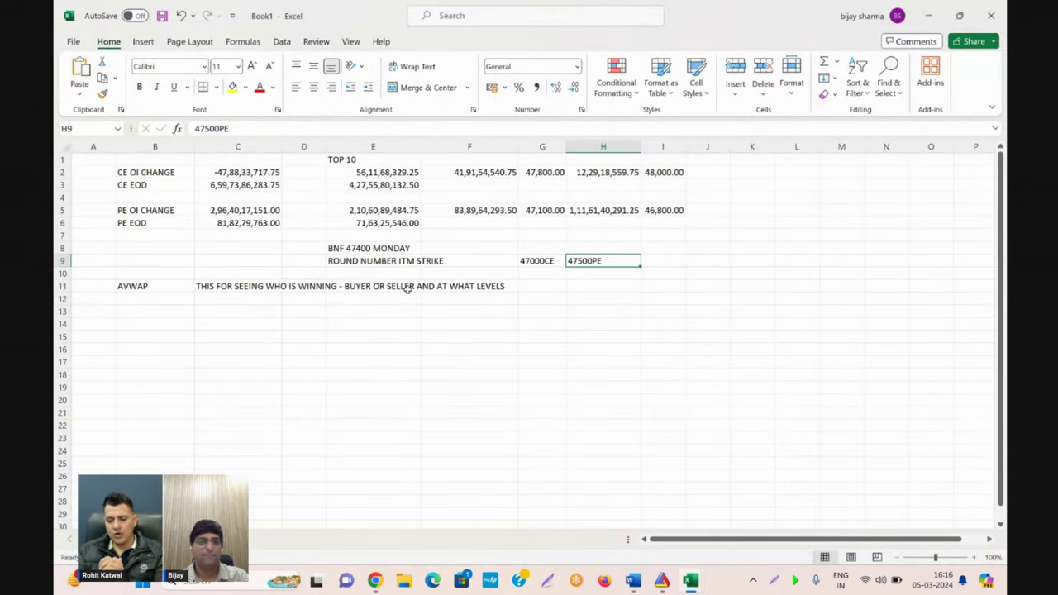
{"action": "left_click", "coordinate": [356, 277]}
{"action": "type", "text": "470"}
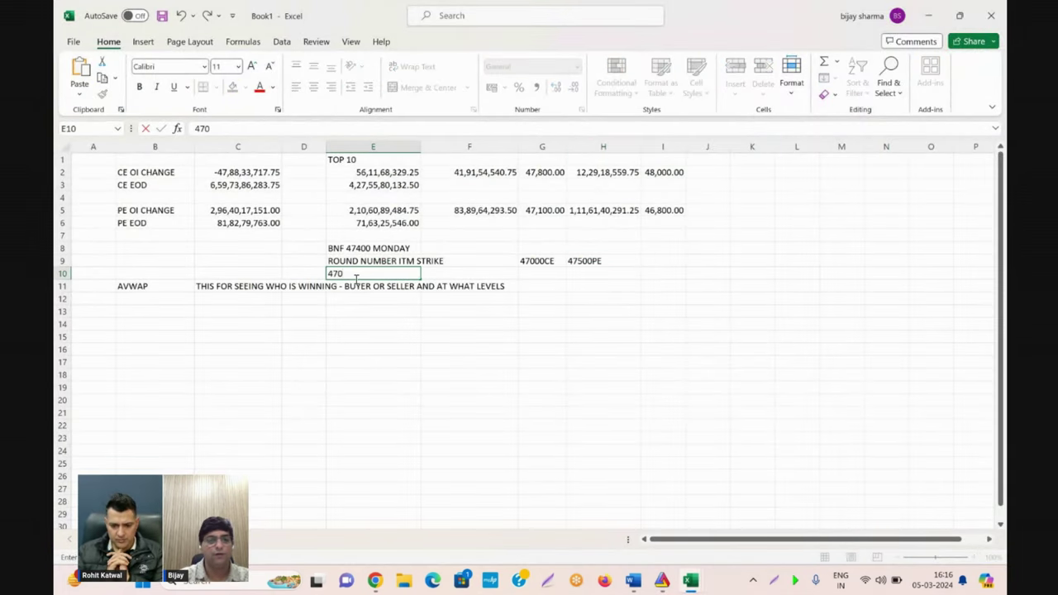
{"action": "type", "text": "00CE ABOVE"}
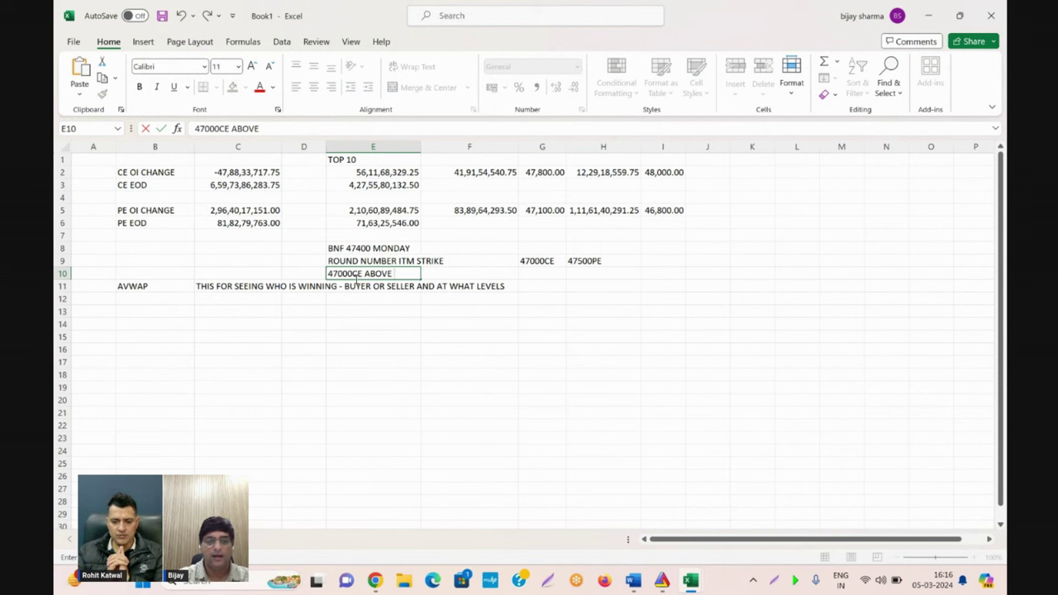
{"action": "type", "text": " 450 WILL"}
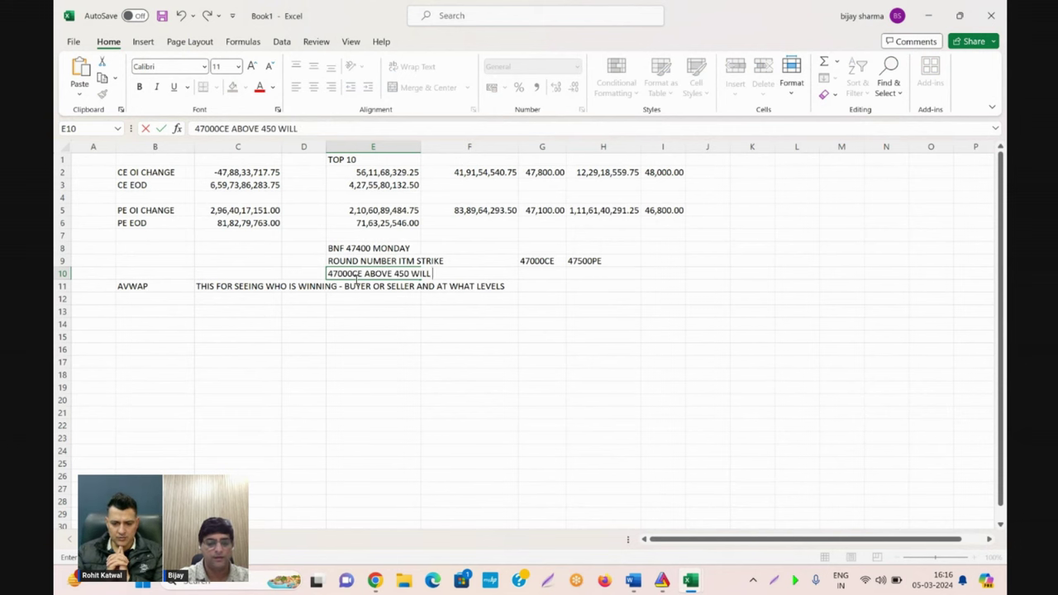
{"action": "type", "text": " BE BULLISH"}
{"action": "key", "text": "Return"}
Insert a blank row between the 47000CE note and the AVWAP row.
{"action": "key", "text": "shift+space"}
{"action": "key", "text": "ctrl+shift+equal"}
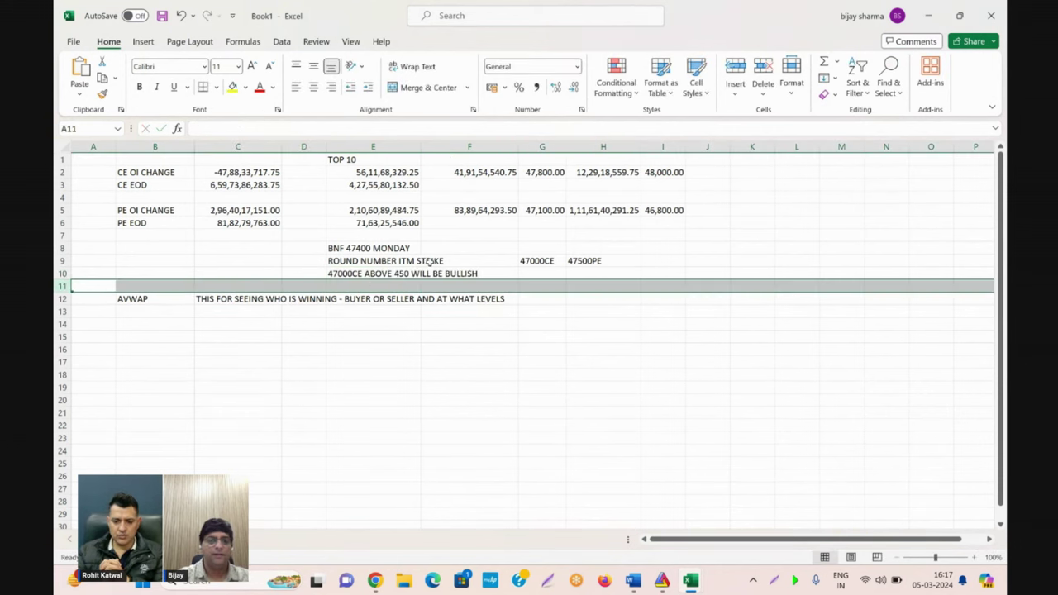
{"action": "left_click", "coordinate": [351, 273]}
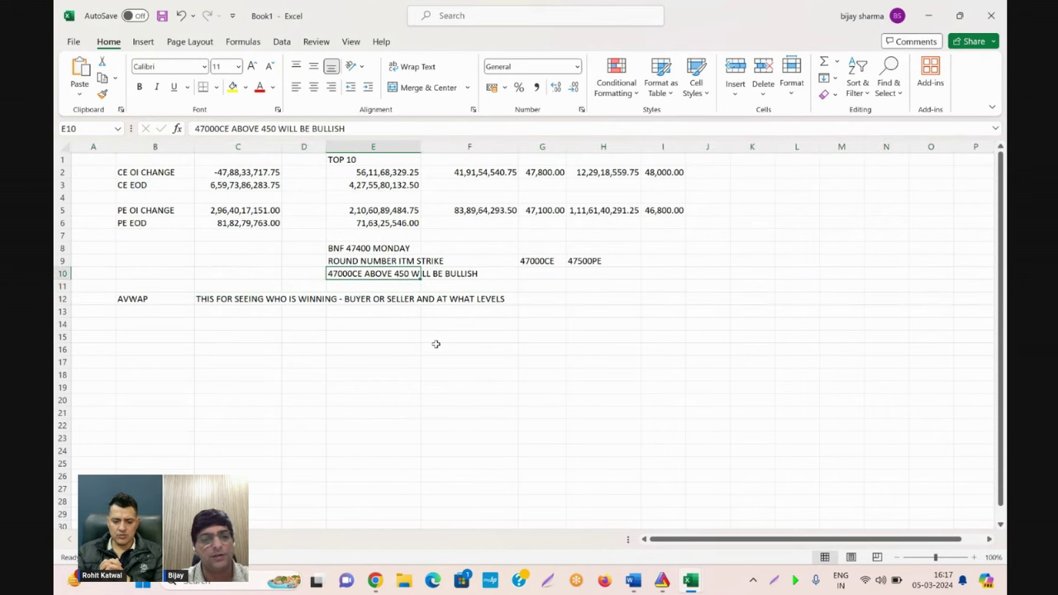
{"action": "key", "text": "alt+Tab"}
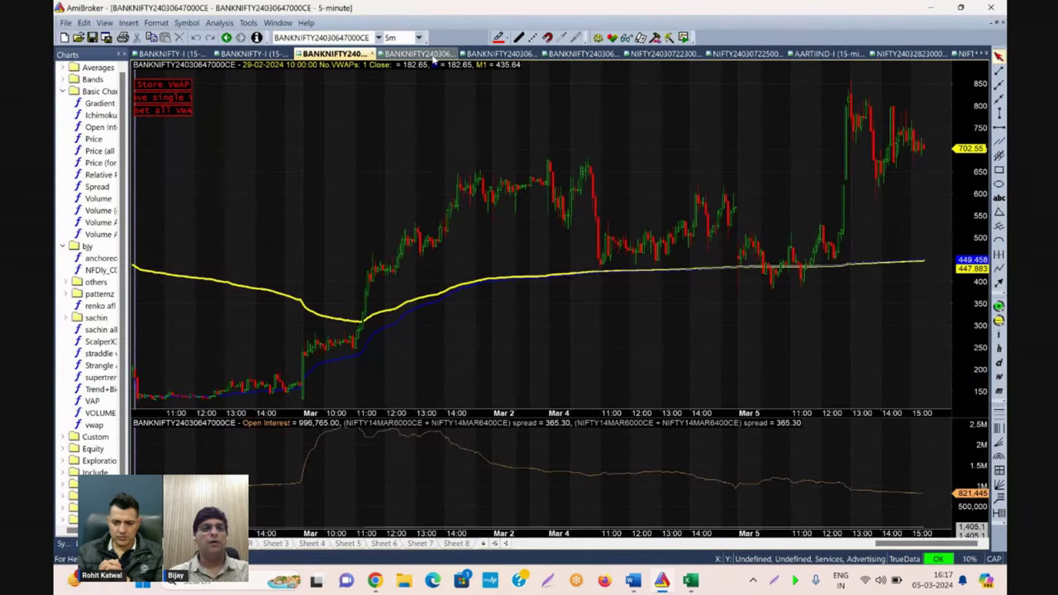
{"action": "left_click", "coordinate": [417, 53]}
{"action": "left_click", "coordinate": [359, 38]}
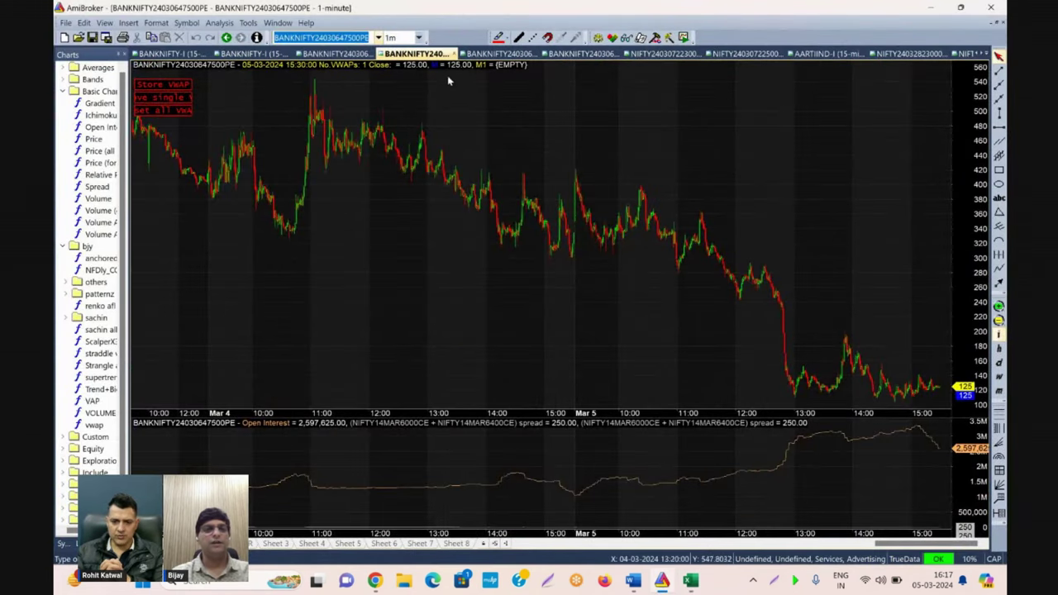
{"action": "left_click", "coordinate": [419, 37]}
{"action": "left_click", "coordinate": [432, 133]}
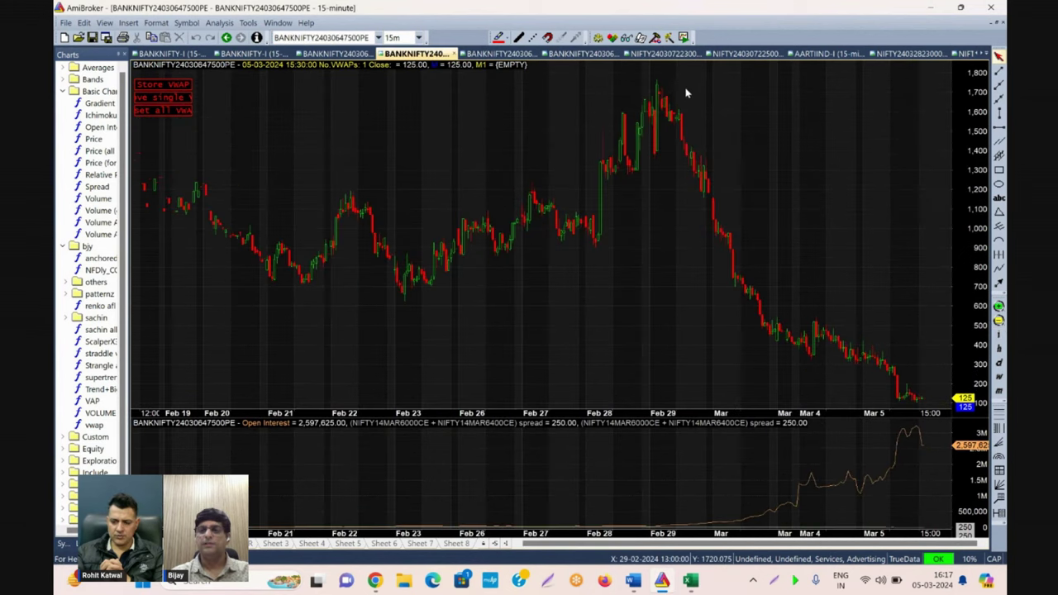
Store a VWAP anchored at the 29 February peak of 47500PE and compare it with anchors at the 23 February and 4 March lows.
{"action": "left_click", "coordinate": [175, 86]}
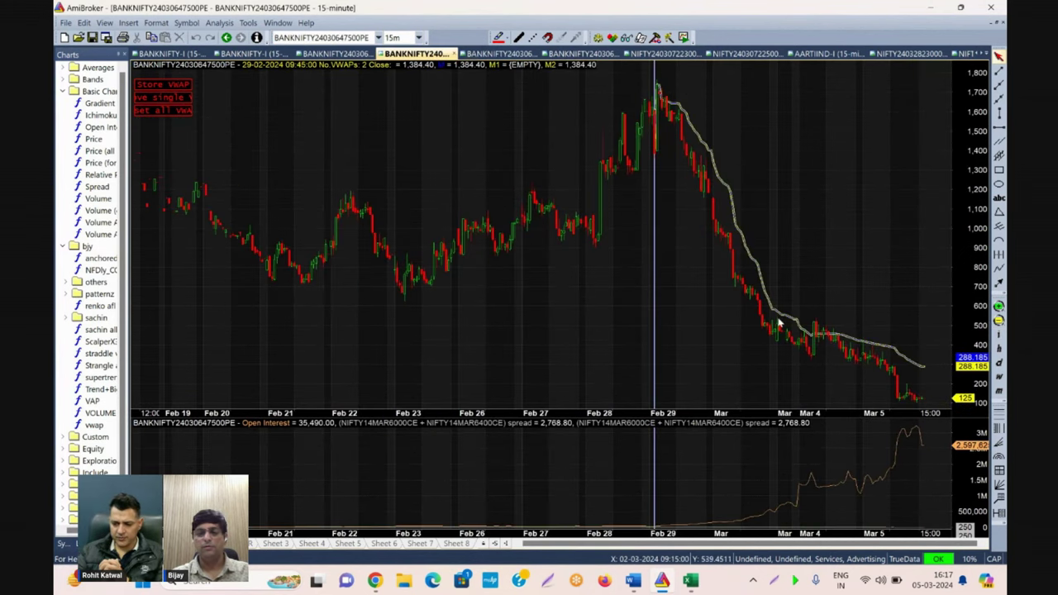
{"action": "left_click", "coordinate": [402, 303]}
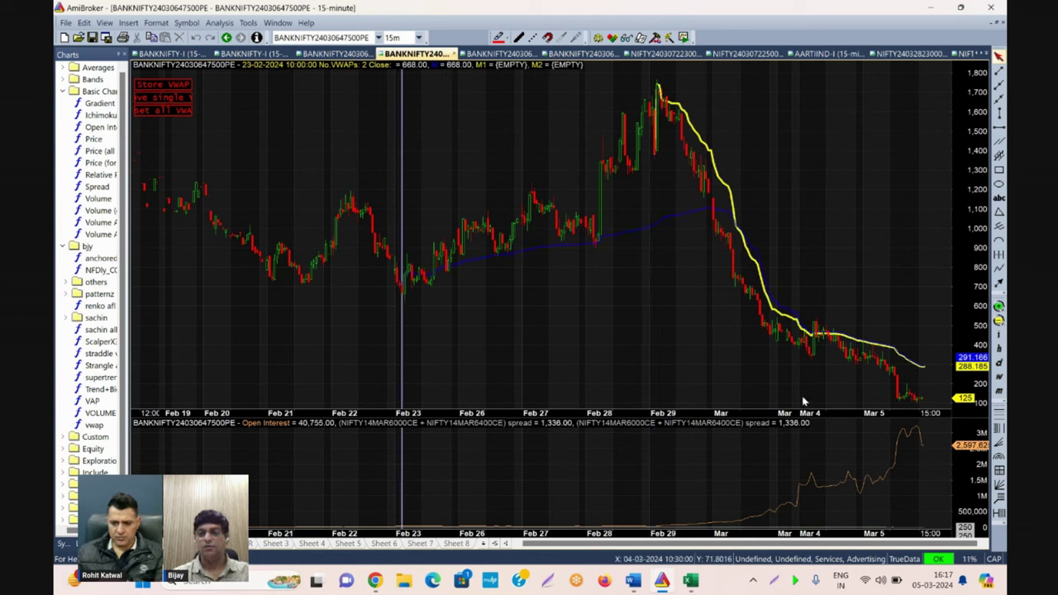
{"action": "left_click", "coordinate": [805, 355]}
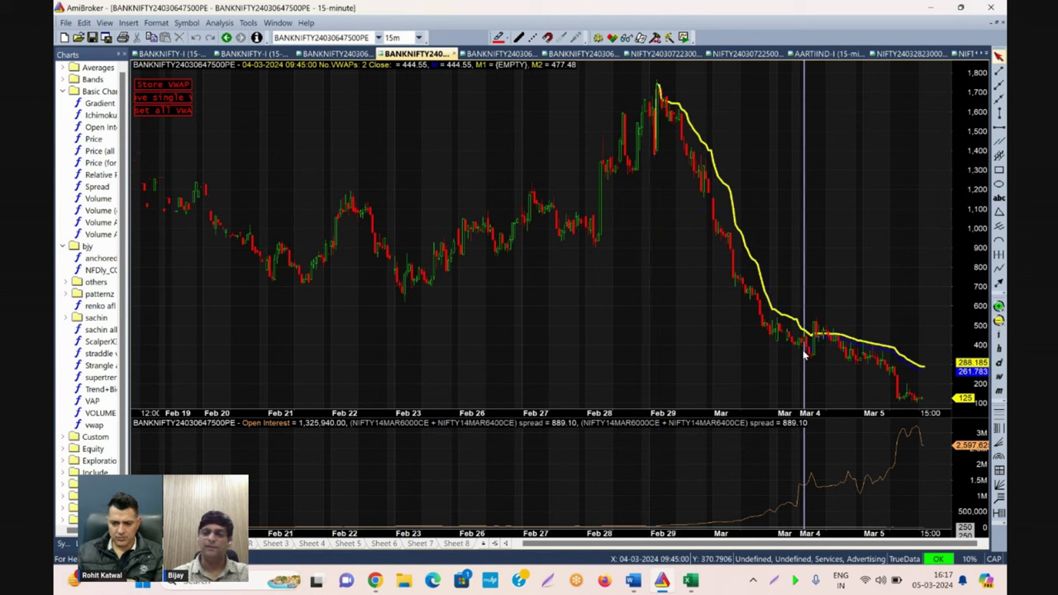
{"action": "left_click", "coordinate": [998, 307]}
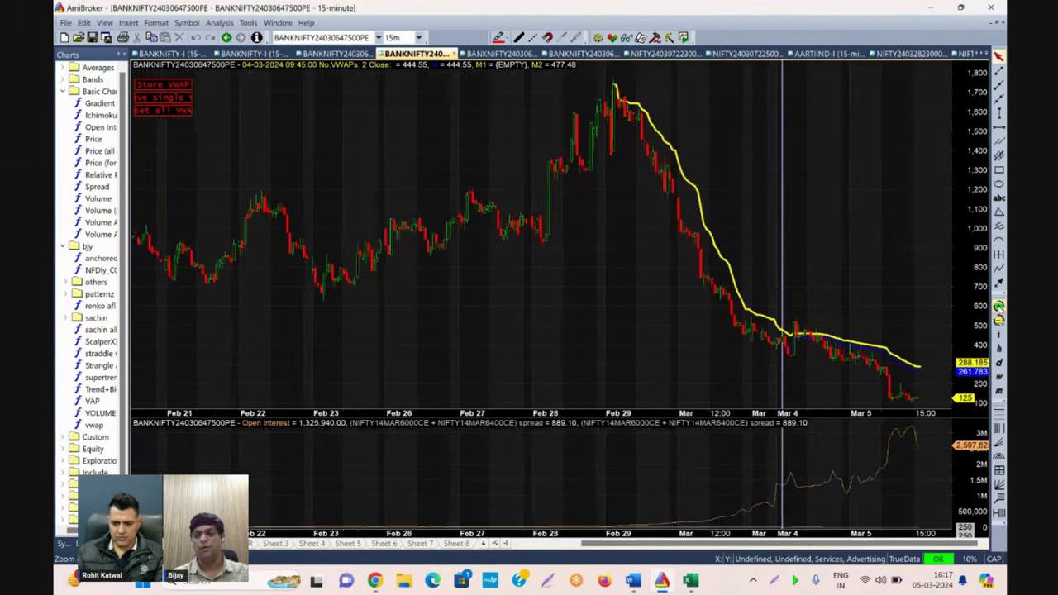
{"action": "left_click_drag", "start_coordinate": [974, 341], "coordinate": [974, 256]}
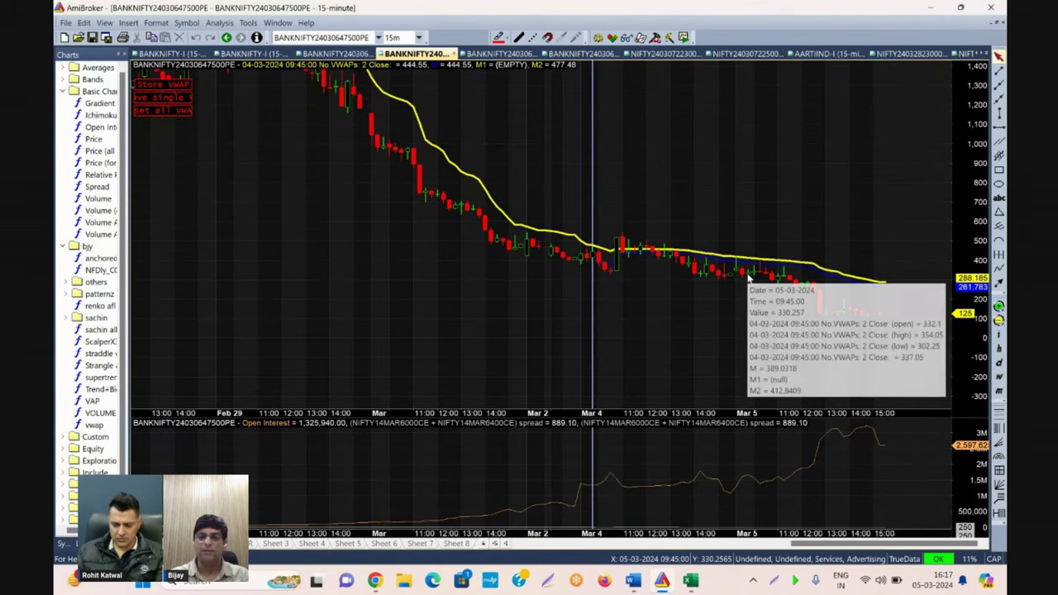
{"action": "mouse_move", "coordinate": [743, 277]}
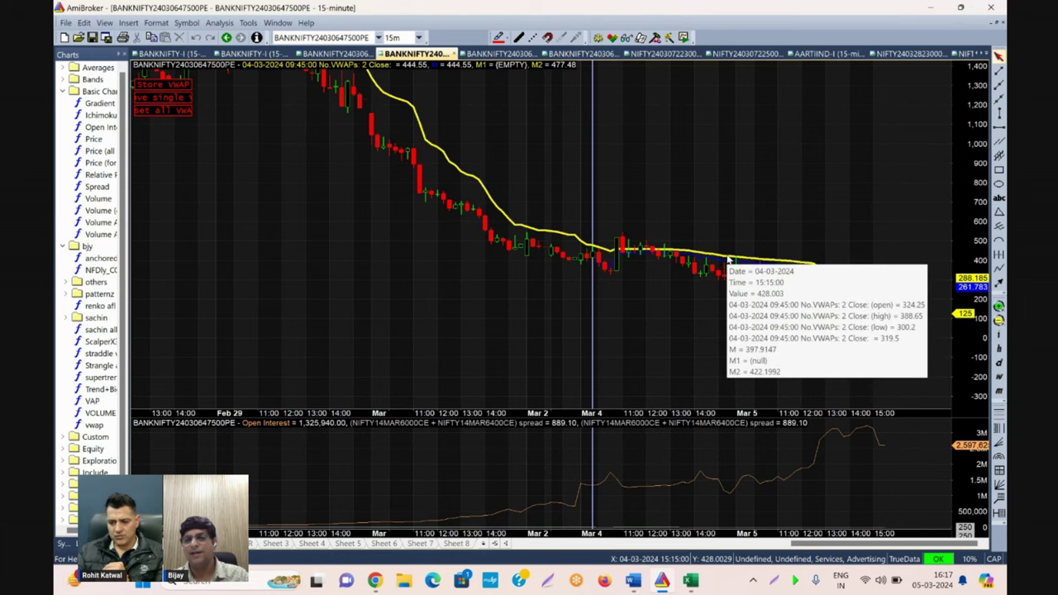
Switch to Book1 in Excel and enter the note 47500PE ABOVE 300 WILL BE BULLISH in E11.
{"action": "key", "text": "alt+Tab"}
{"action": "key", "text": "Return"}
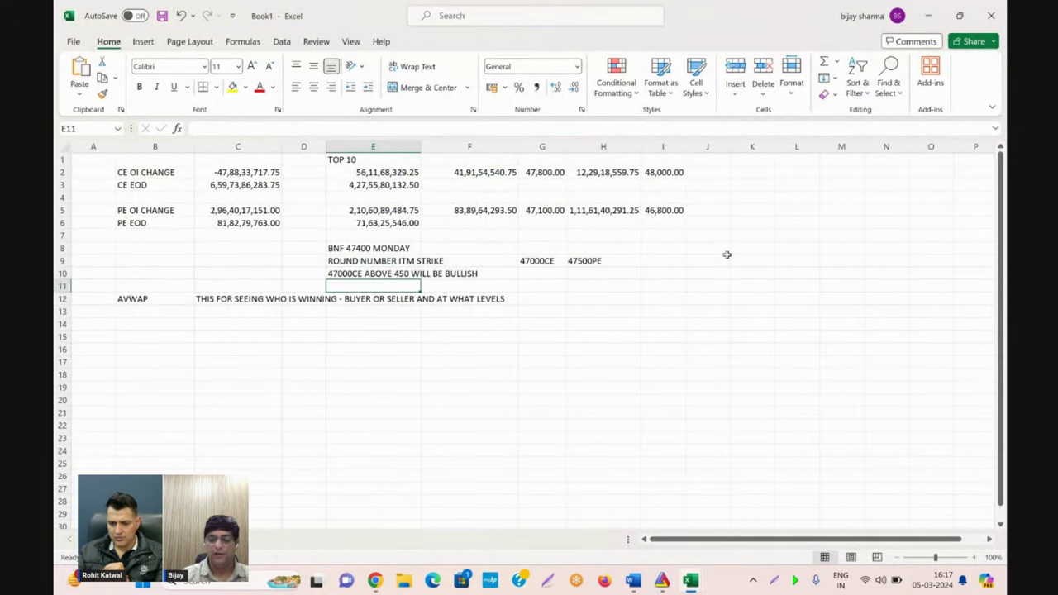
{"action": "type", "text": "47500PE AB"}
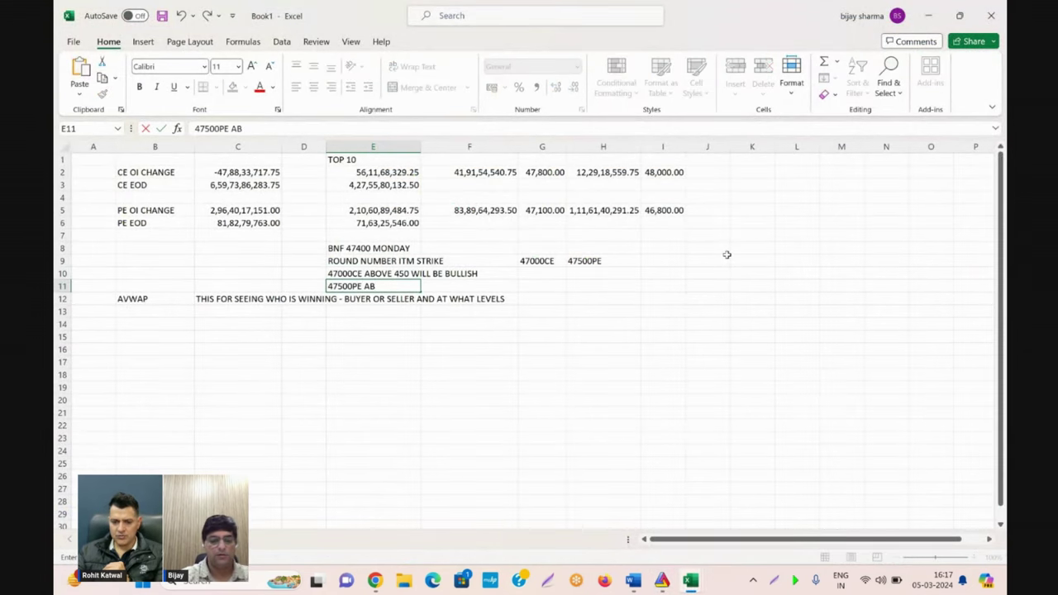
{"action": "type", "text": "OVE 300 WI"}
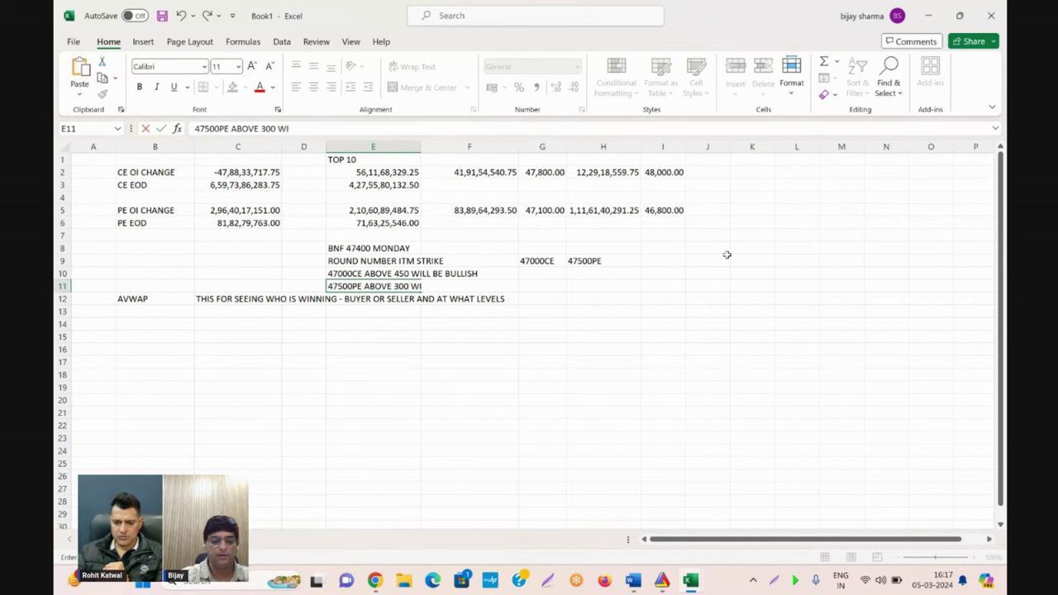
{"action": "type", "text": "LL BE BULLISH"}
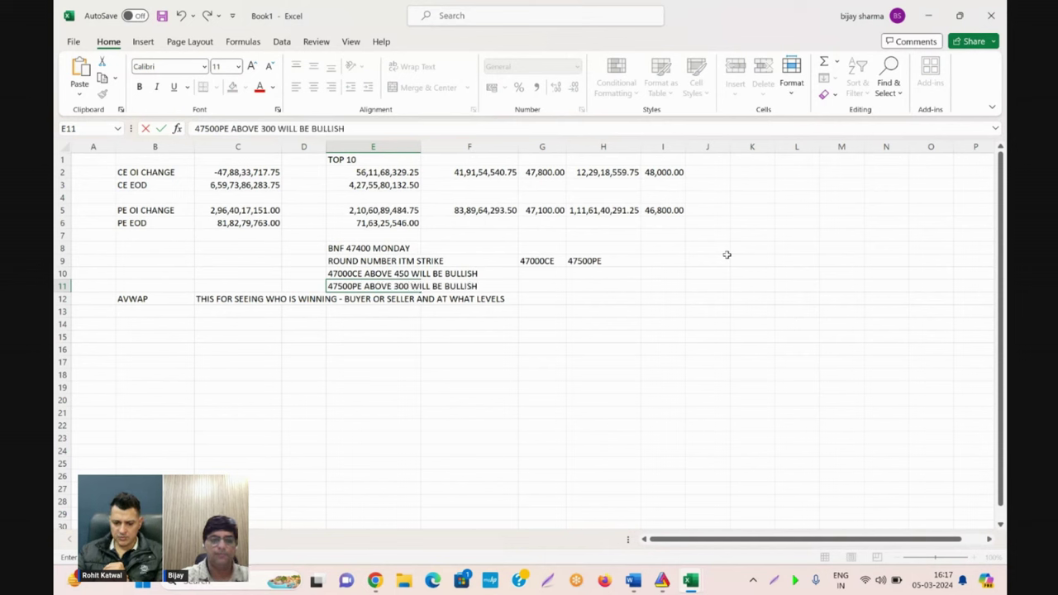
{"action": "key", "text": "Tab"}
Insert two blank rows between the 47500PE note and the AVWAP row.
{"action": "left_click", "coordinate": [62, 299]}
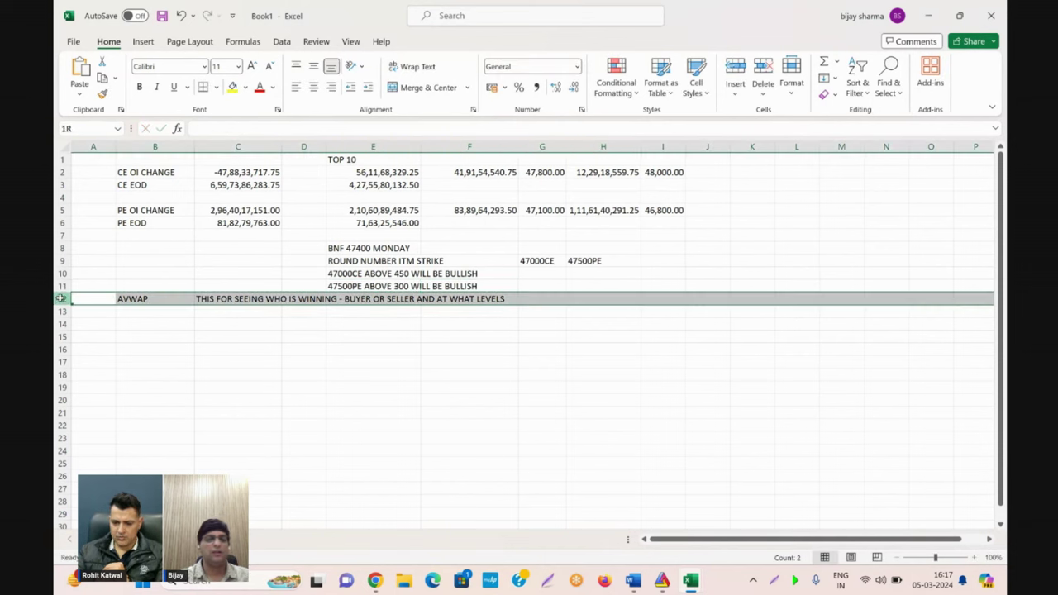
{"action": "right_click", "coordinate": [62, 300]}
{"action": "left_click", "coordinate": [114, 431]}
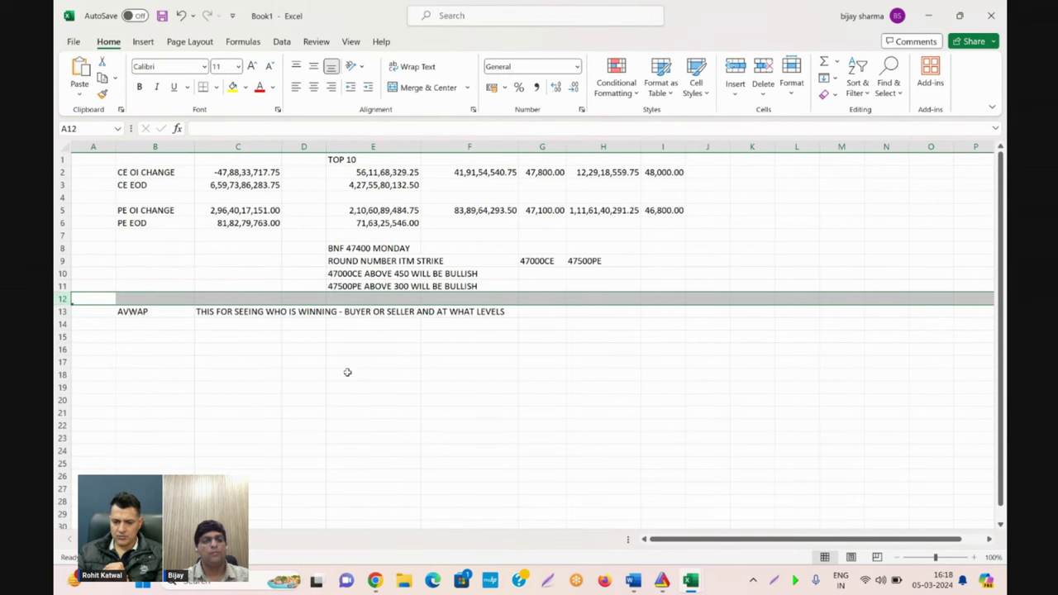
{"action": "right_click", "coordinate": [63, 301]}
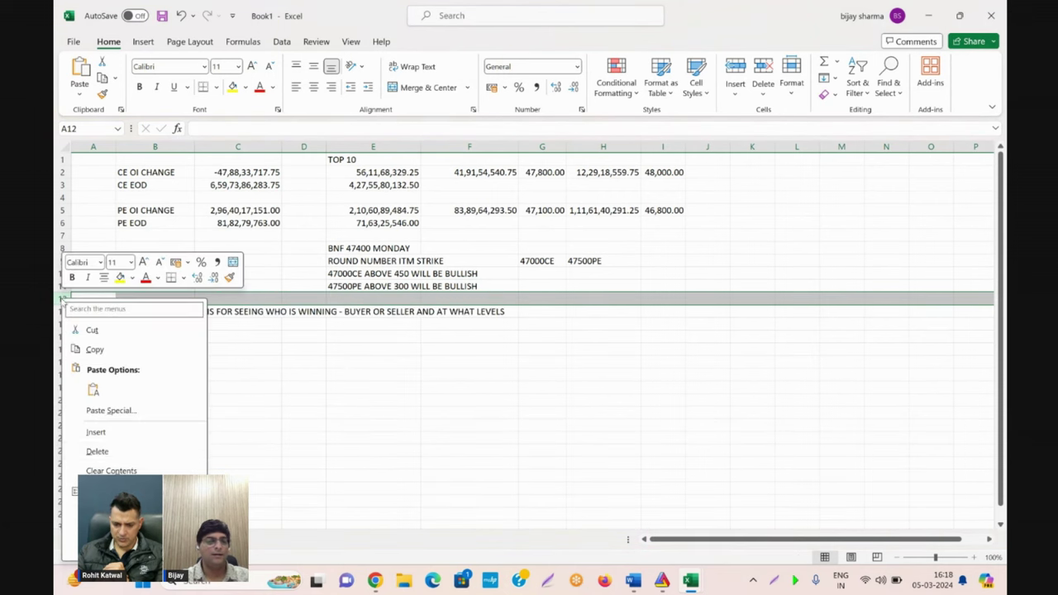
{"action": "left_click", "coordinate": [130, 434]}
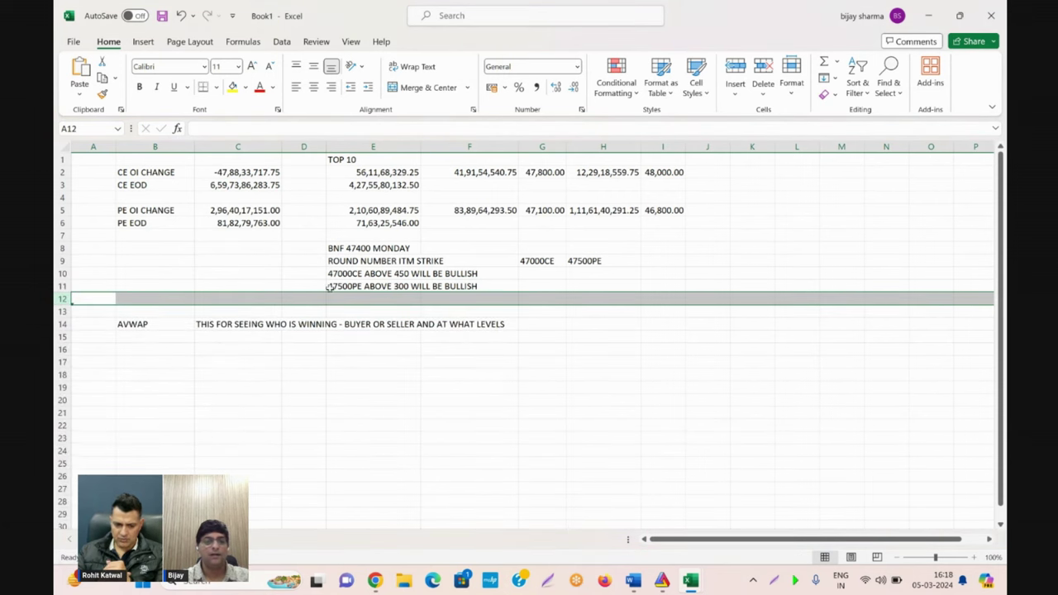
Insert a blank row between the ROUND NUMBER ITM STRIKE row and the 47000CE note.
{"action": "left_click", "coordinate": [62, 274]}
{"action": "right_click", "coordinate": [62, 273]}
{"action": "left_click", "coordinate": [100, 410]}
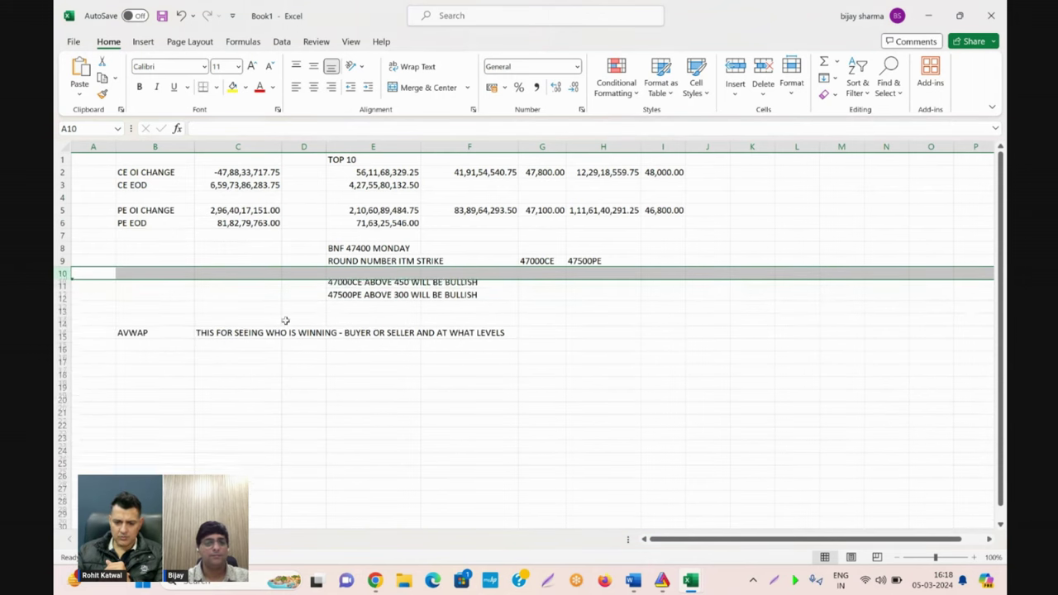
Review the 47000CE and 47500PE bullish notes and the PE OI change strikes 47,100 and 46,800 in Book1.
{"action": "left_click", "coordinate": [344, 285]}
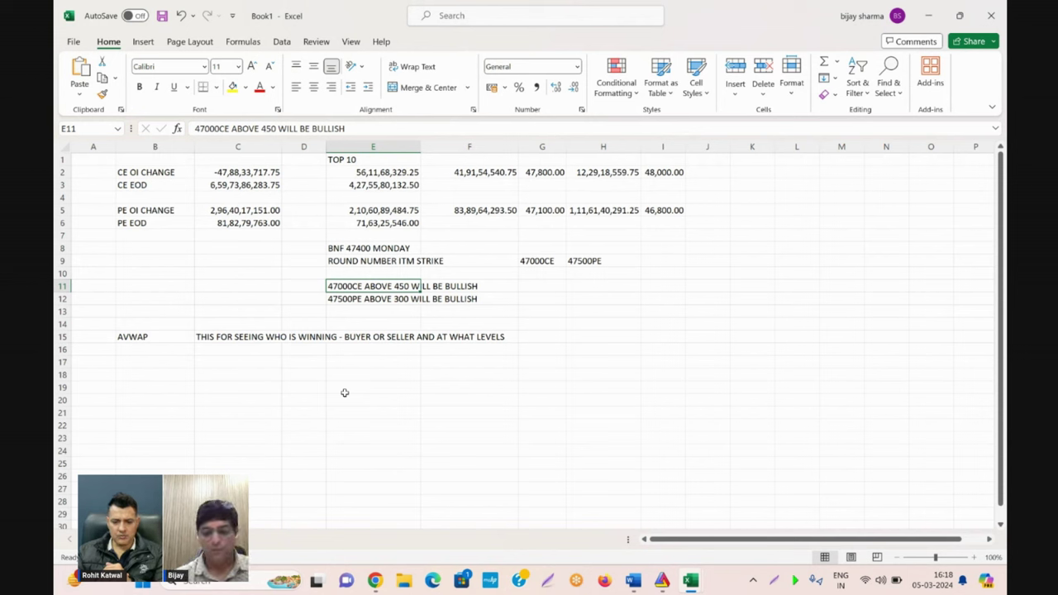
{"action": "key", "text": "Down"}
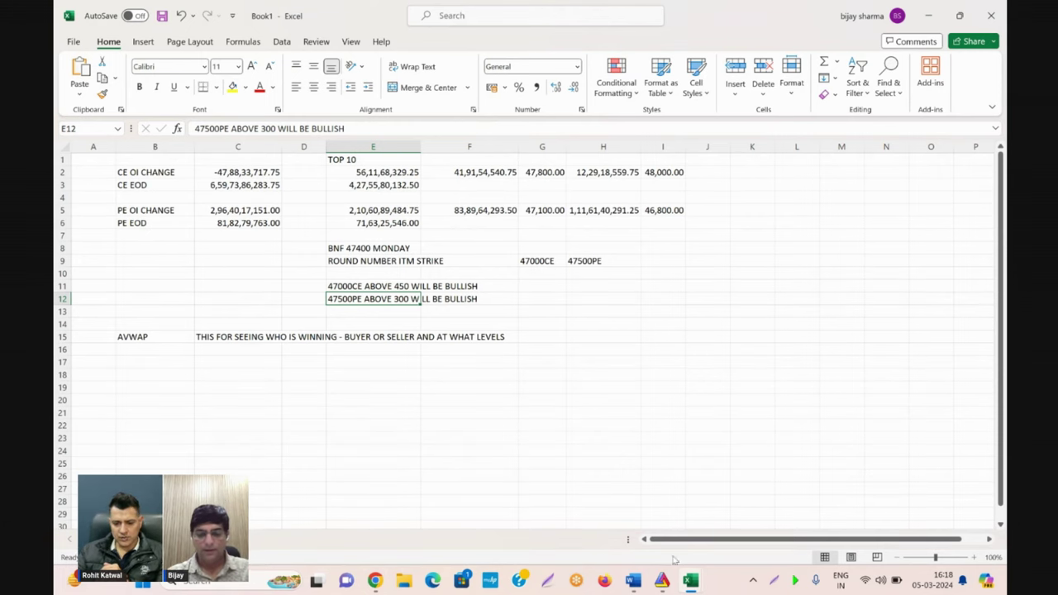
{"action": "left_click", "coordinate": [662, 581]}
{"action": "mouse_move", "coordinate": [694, 583]}
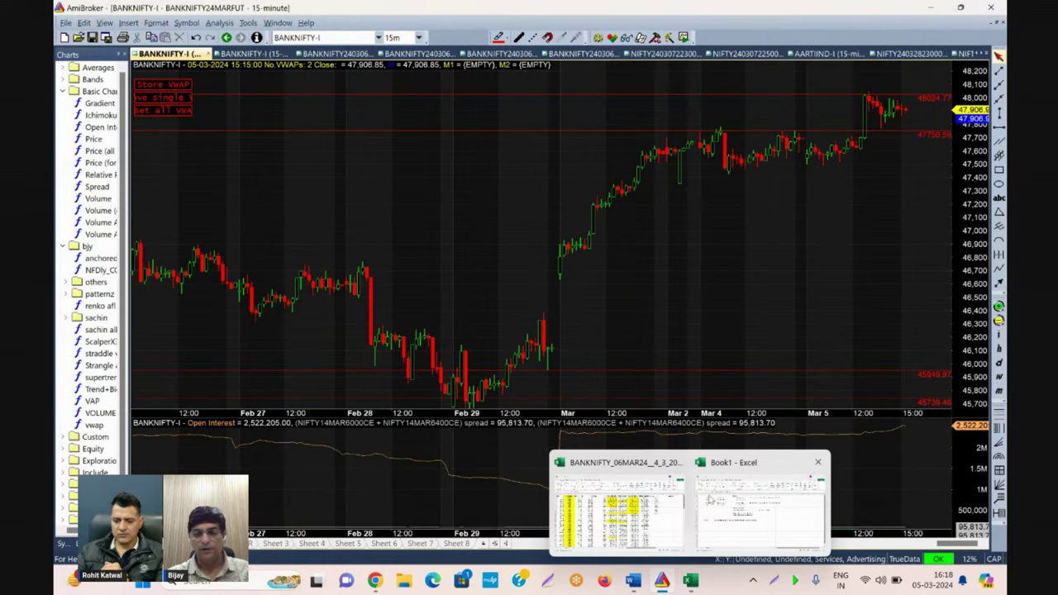
{"action": "left_click", "coordinate": [755, 507]}
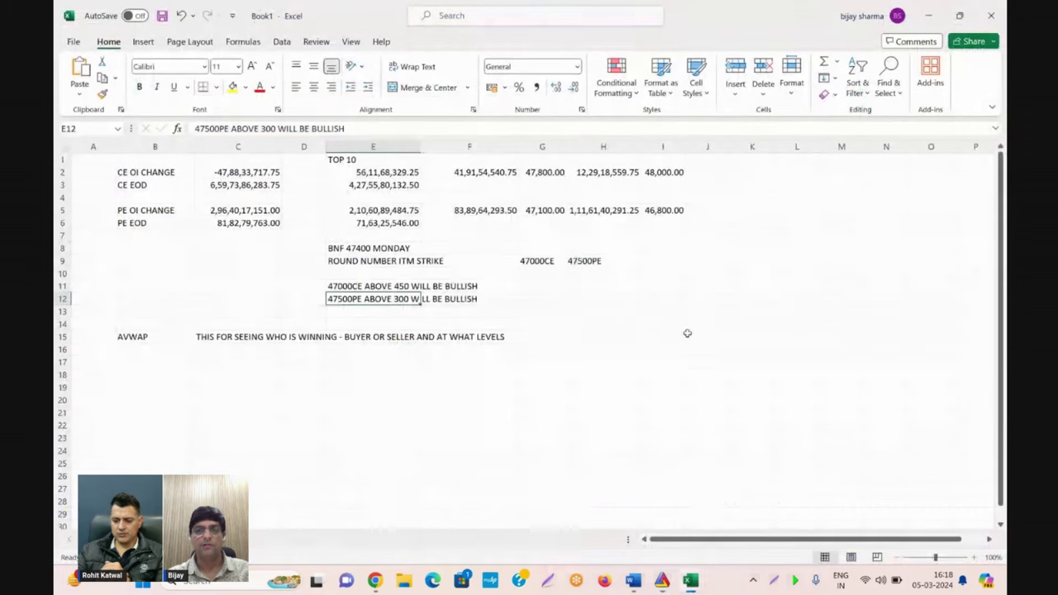
{"action": "left_click", "coordinate": [532, 209]}
{"action": "left_click", "coordinate": [663, 213]}
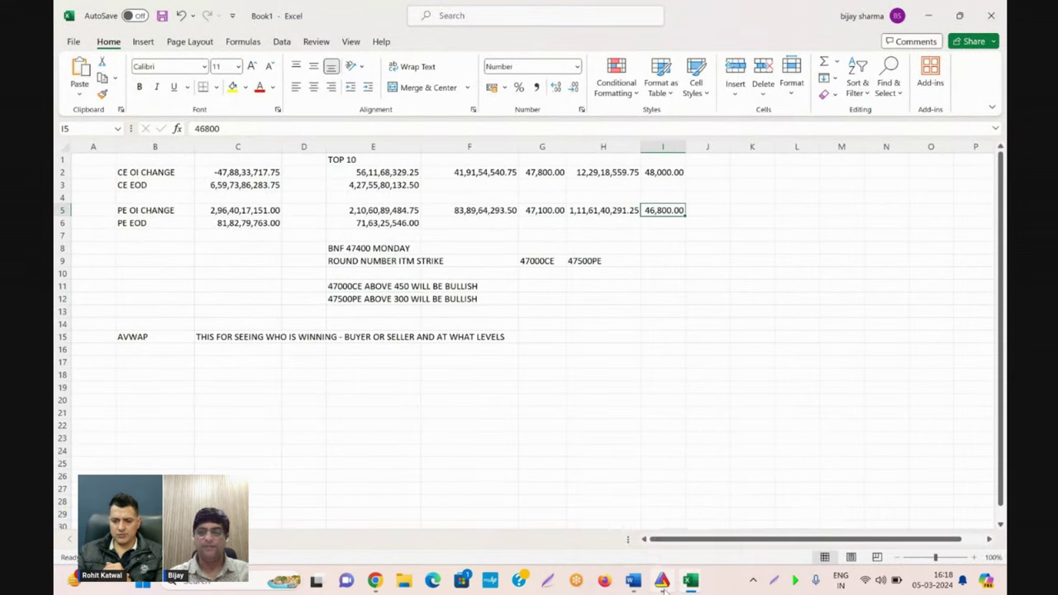
Switch to AmiBroker and anchor the VWAP at 9 February 11:00 on the hourly BANKNIFTY-I chart.
{"action": "left_click", "coordinate": [662, 581]}
{"action": "left_click", "coordinate": [405, 110]}
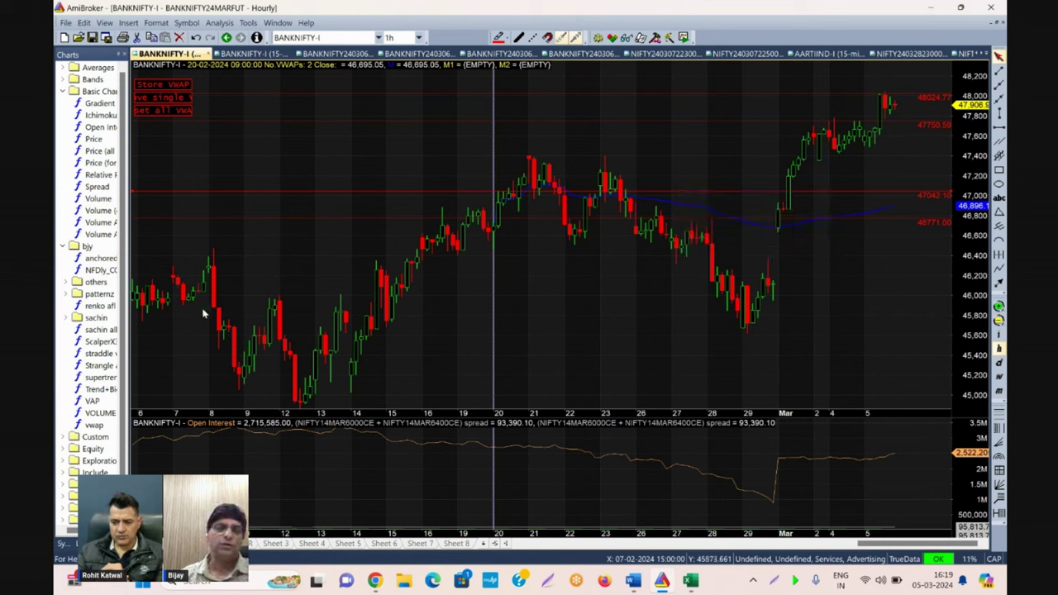
{"action": "left_click", "coordinate": [256, 310]}
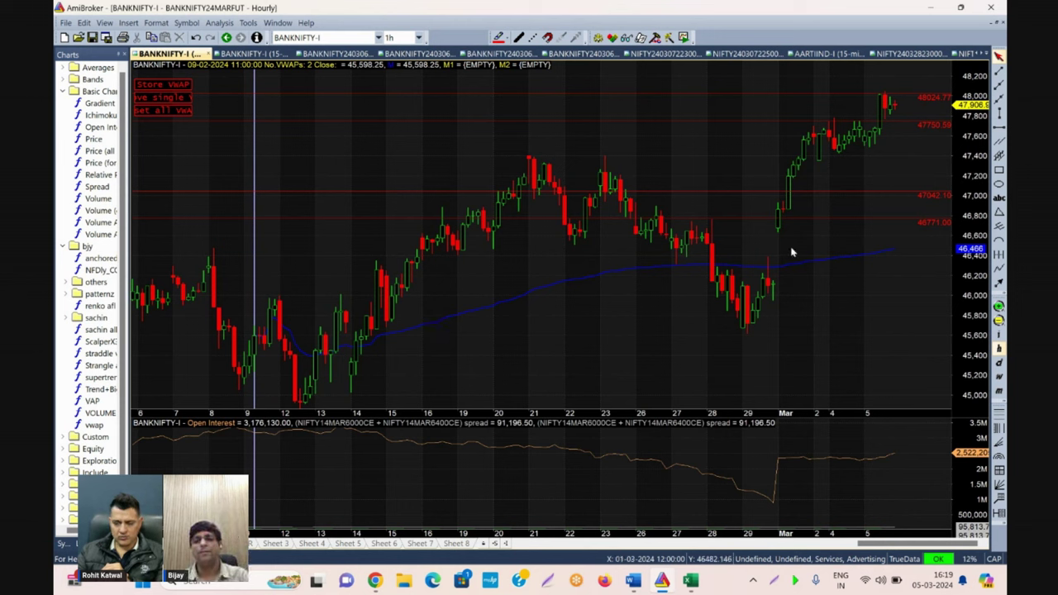
{"action": "mouse_move", "coordinate": [791, 252]}
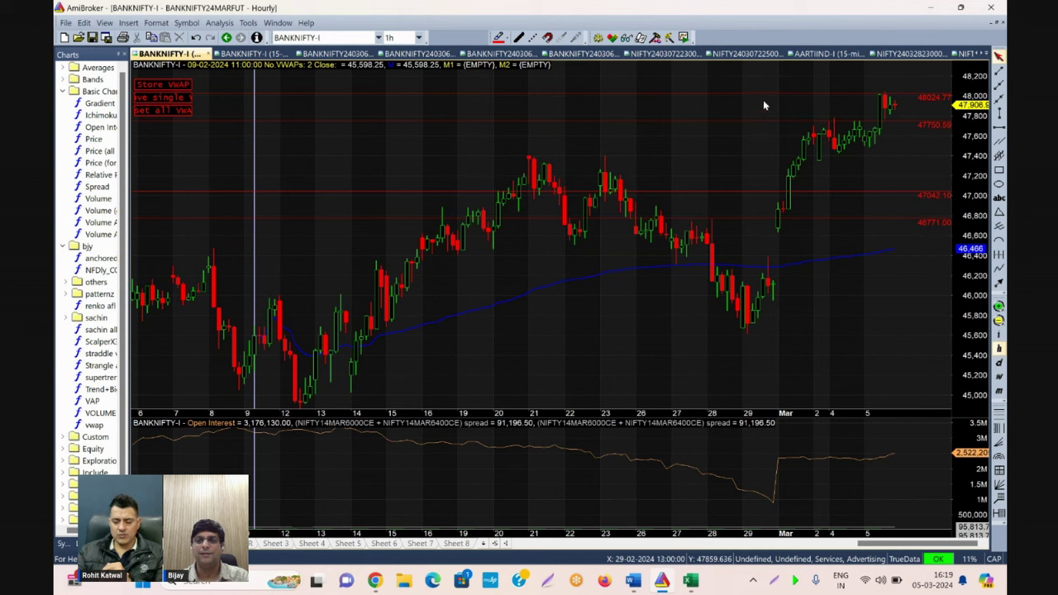
Switch to the Book1 workbook in Excel and review the notes on the 47000CE 450 and 47500PE 300 levels.
{"action": "mouse_move", "coordinate": [766, 93]}
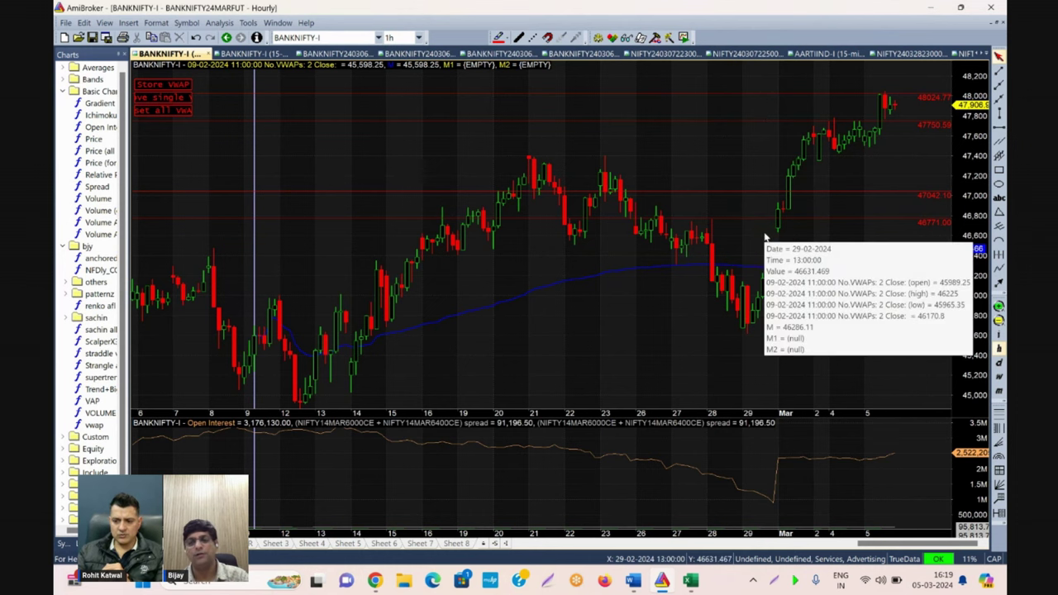
{"action": "mouse_move", "coordinate": [785, 300]}
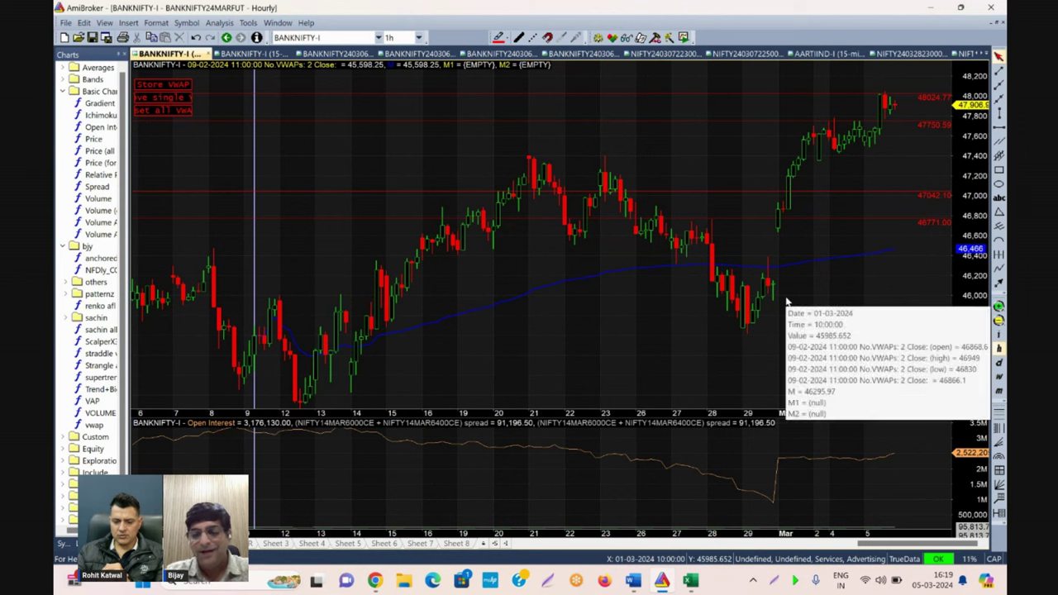
{"action": "mouse_move", "coordinate": [696, 578]}
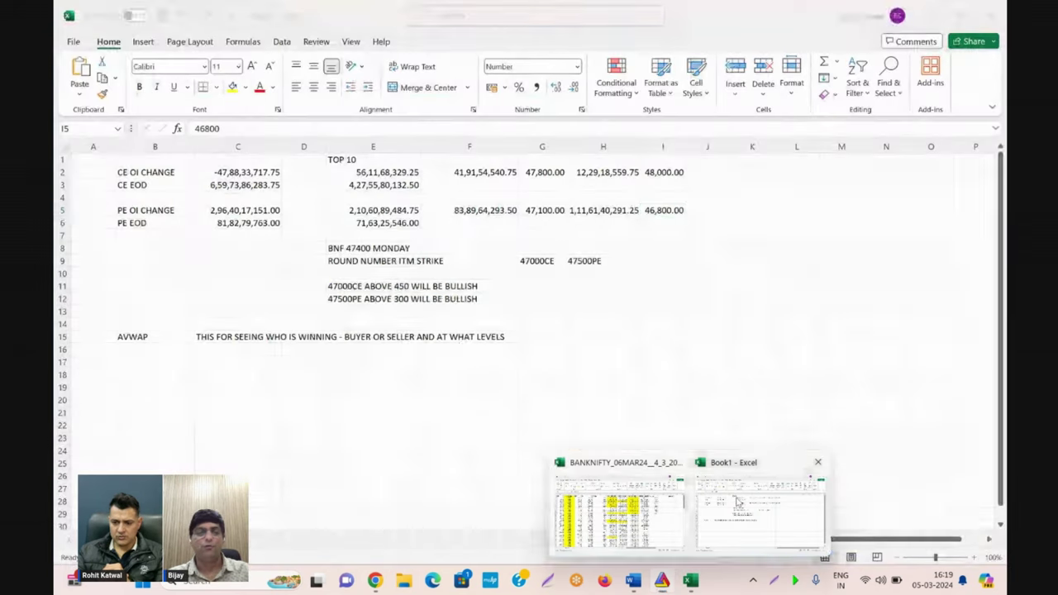
{"action": "left_click", "coordinate": [738, 501]}
{"action": "left_click", "coordinate": [342, 290]}
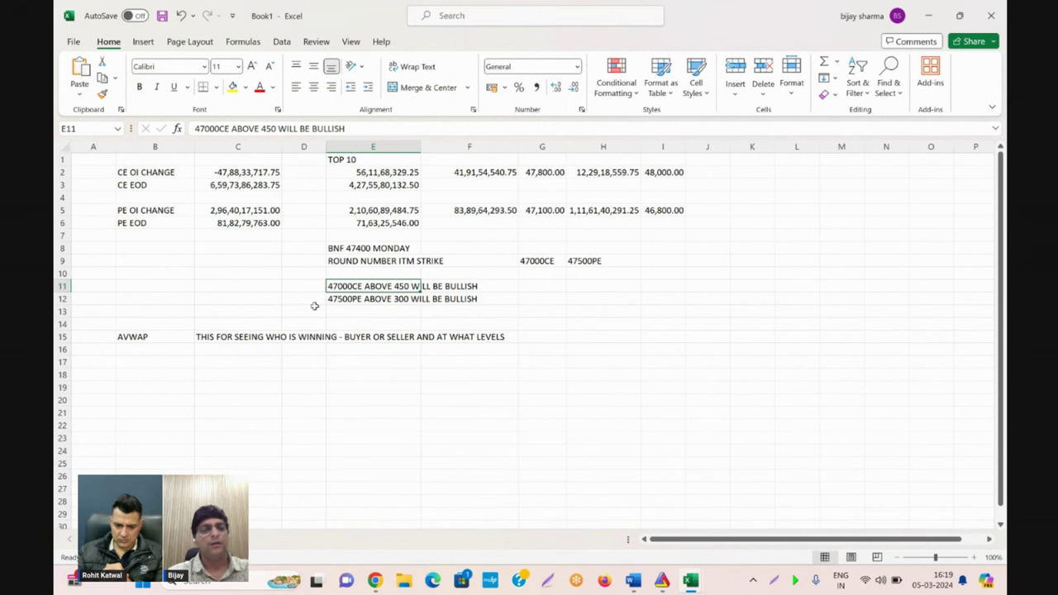
{"action": "left_click", "coordinate": [273, 303]}
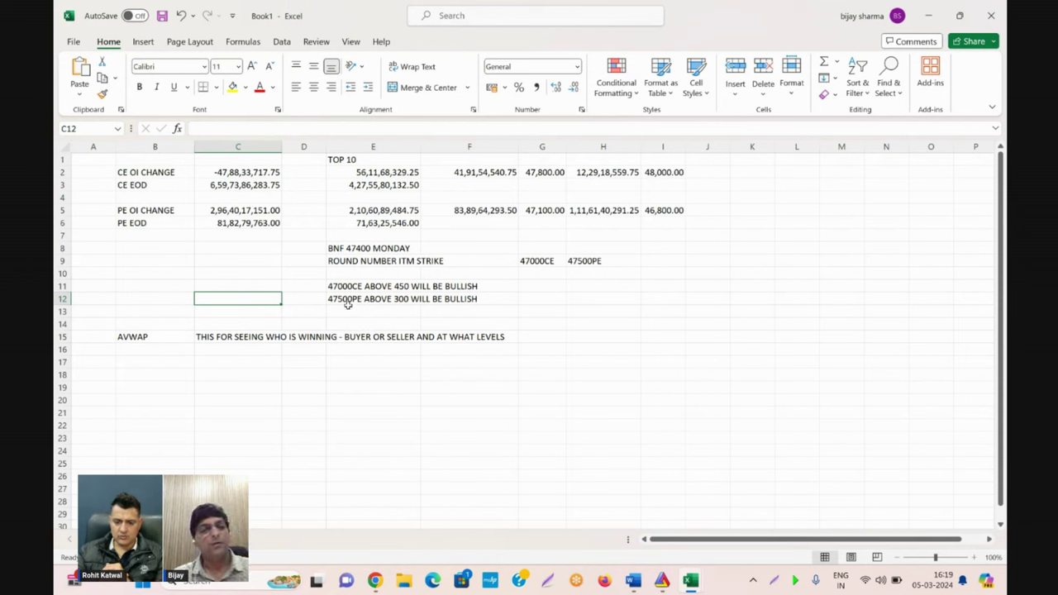
In AmiBroker, examine the March 5 candles around the yellow VWAP line on the BANKNIFTY 47000CE 5-minute chart.
{"action": "left_click", "coordinate": [660, 578]}
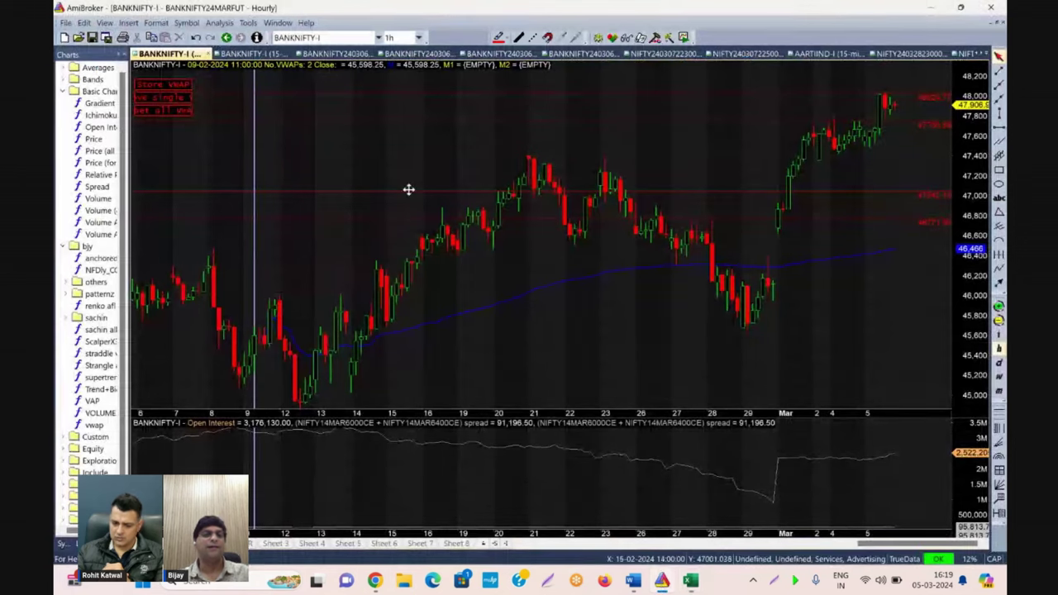
{"action": "left_click", "coordinate": [335, 53]}
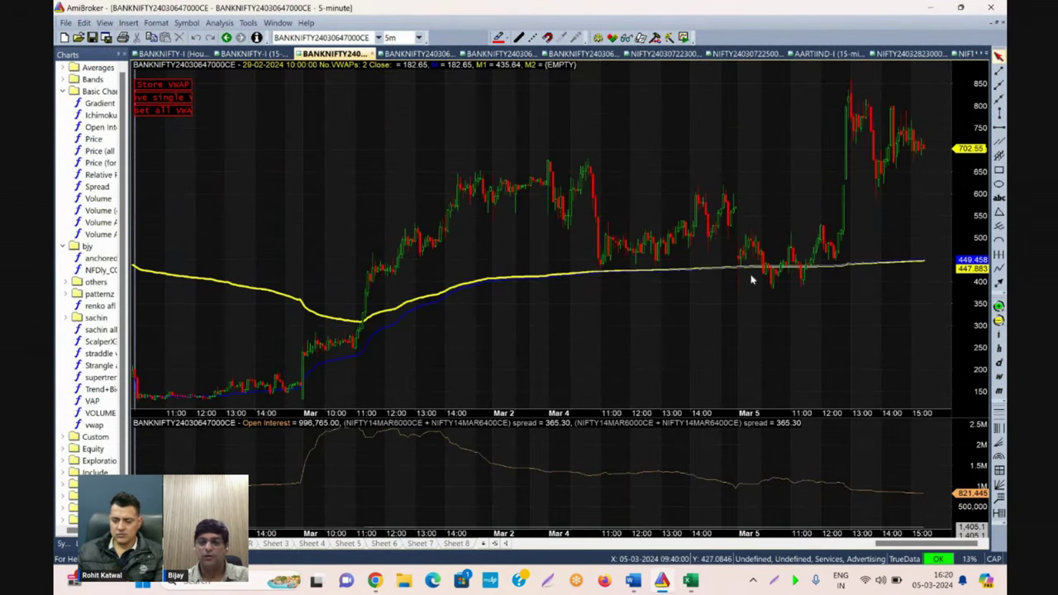
{"action": "left_click", "coordinate": [998, 305]}
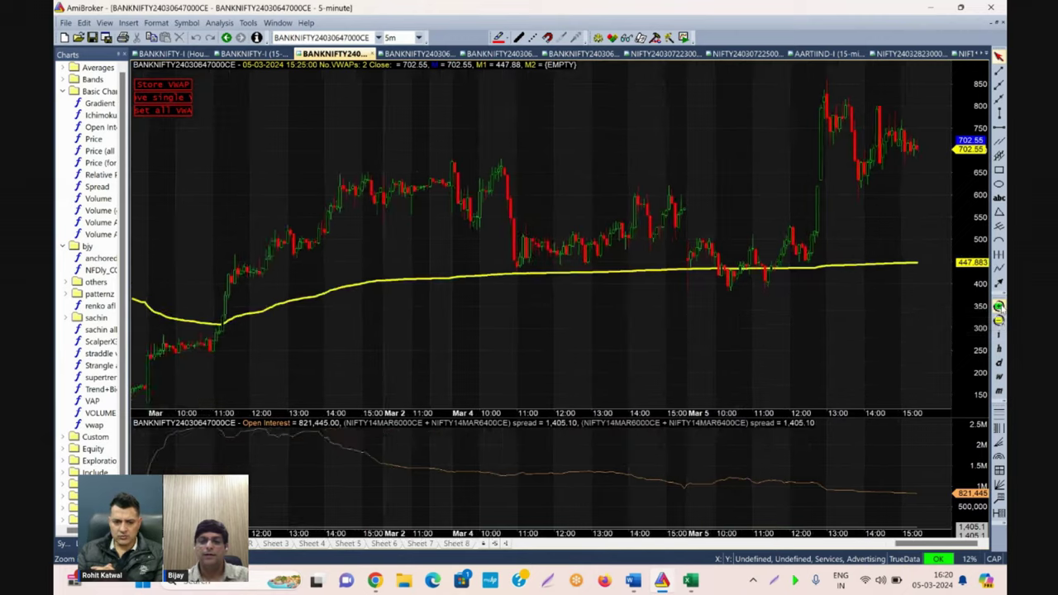
{"action": "left_click", "coordinate": [998, 306]}
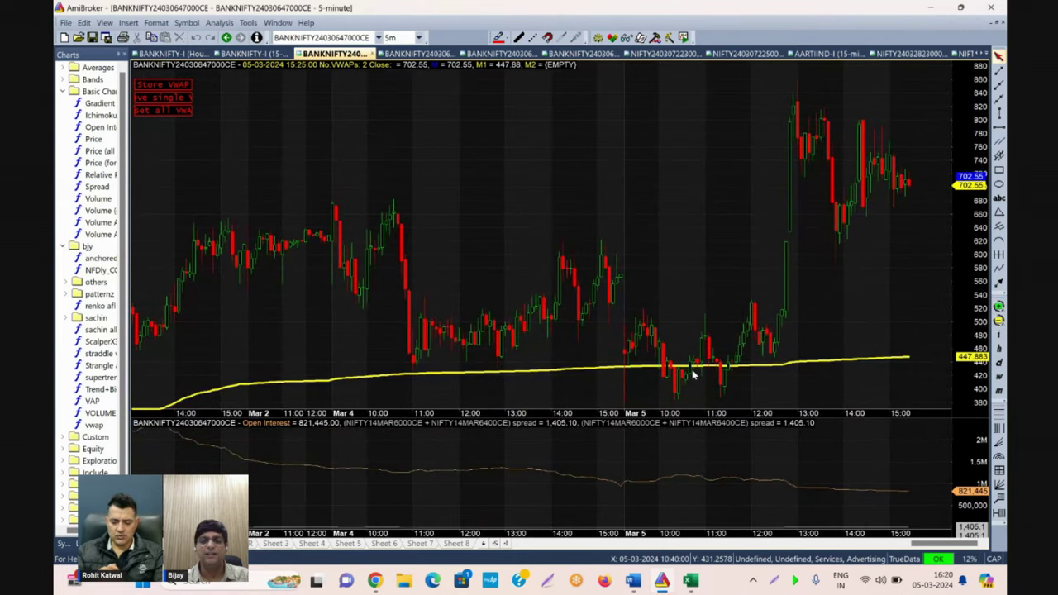
{"action": "left_click", "coordinate": [998, 390]}
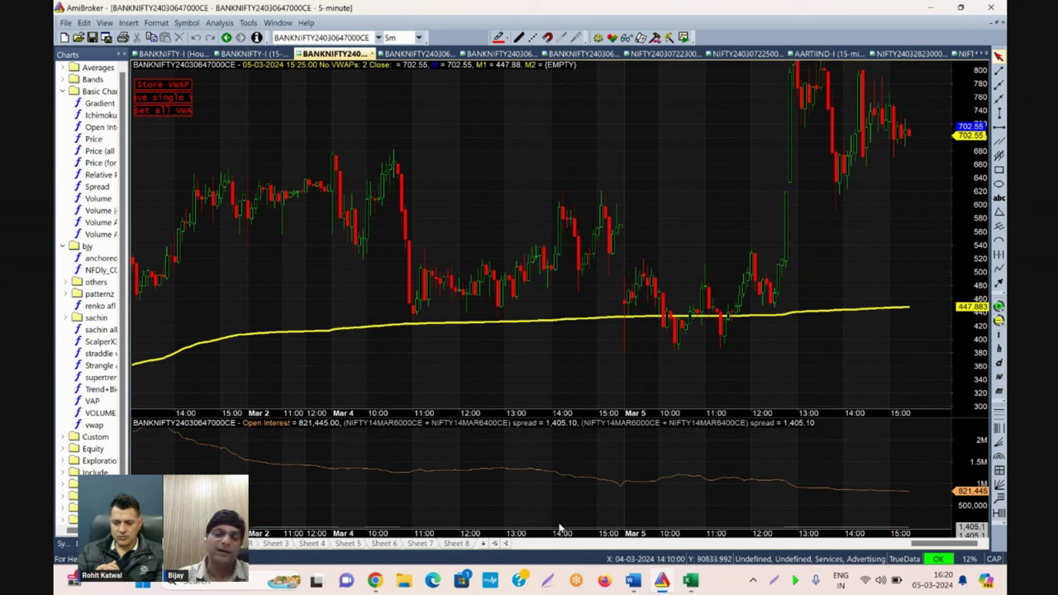
{"action": "mouse_move", "coordinate": [496, 501]}
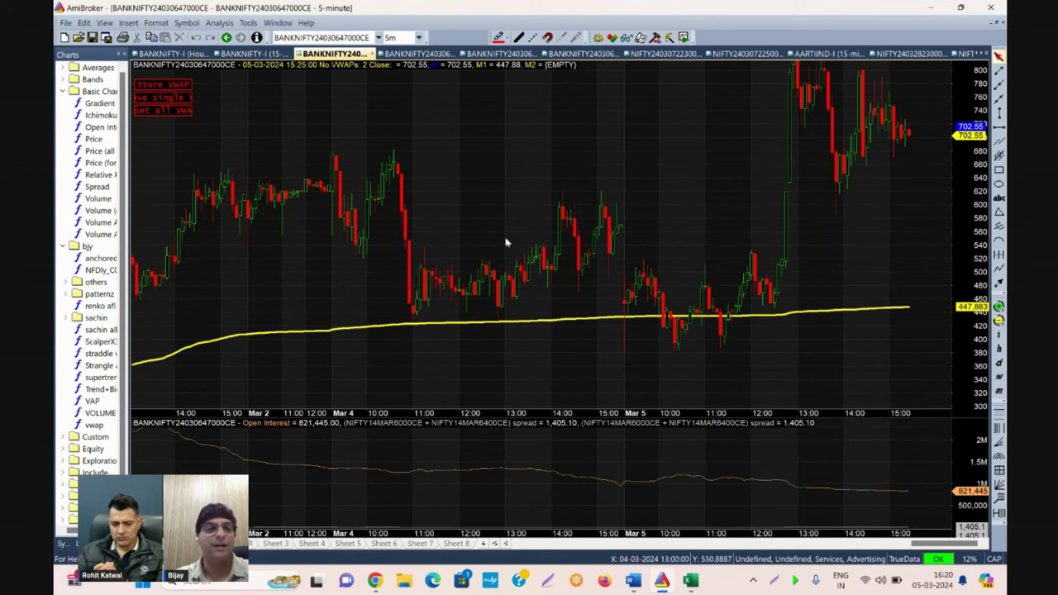
On the BANKNIFTY 47500PE 15-minute chart, draw a rectangle across the March 5 session from about 430 down to about 170.
{"action": "left_click", "coordinate": [432, 54]}
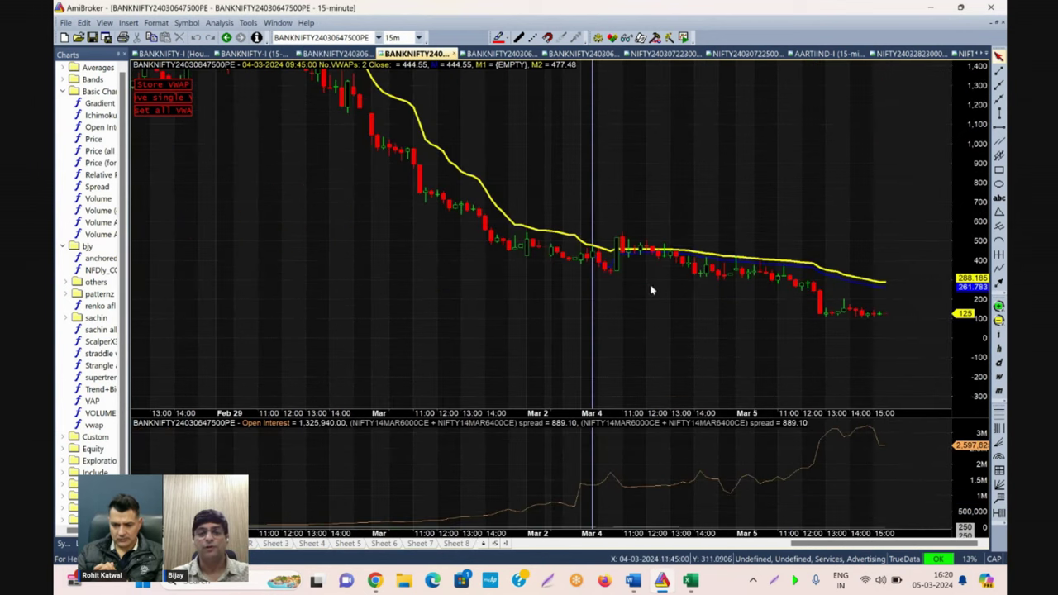
{"action": "left_click", "coordinate": [998, 308]}
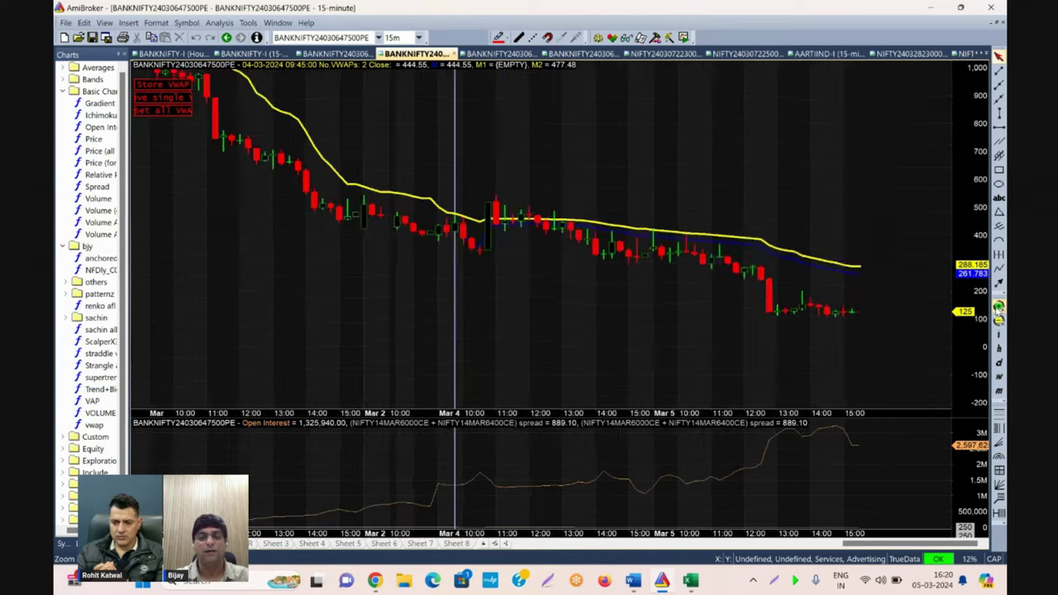
{"action": "left_click", "coordinate": [999, 308]}
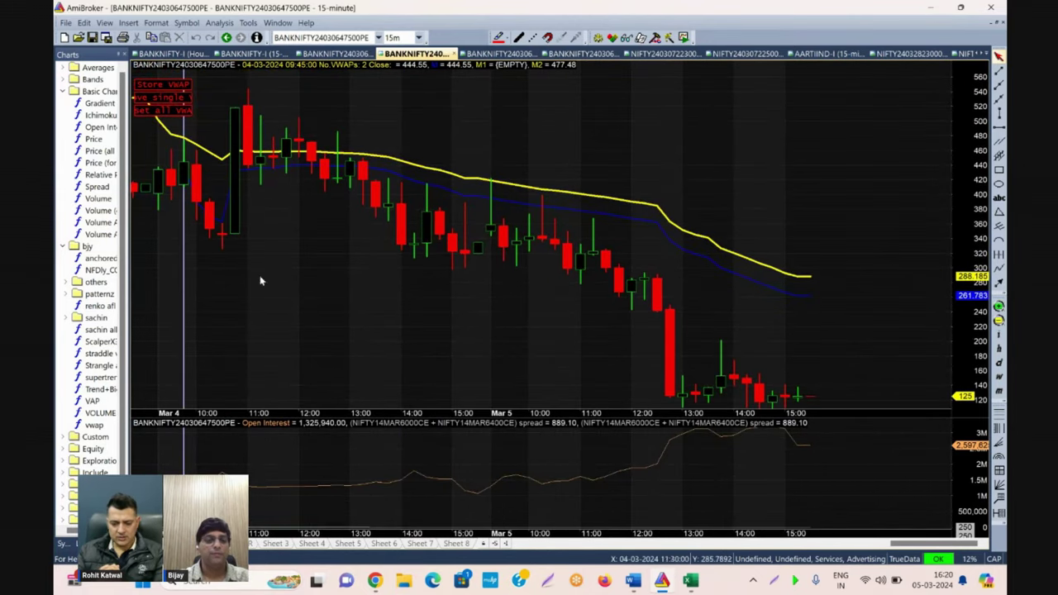
{"action": "left_click", "coordinate": [998, 170]}
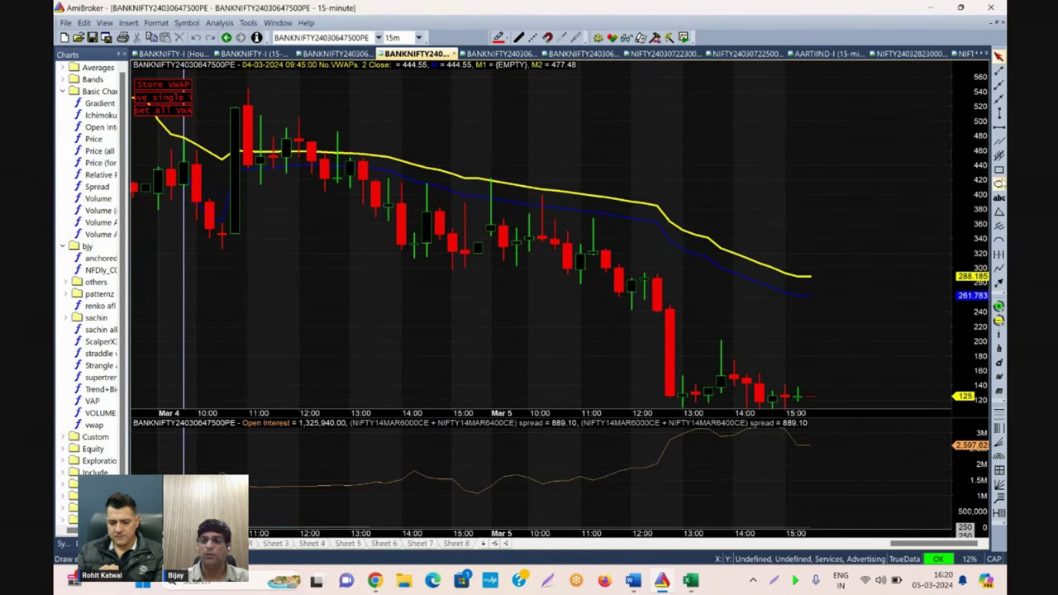
{"action": "mouse_move", "coordinate": [465, 172]}
{"action": "left_mouse_down"}
{"action": "mouse_move", "coordinate": [744, 413]}
{"action": "mouse_move", "coordinate": [874, 364]}
{"action": "left_mouse_up"}
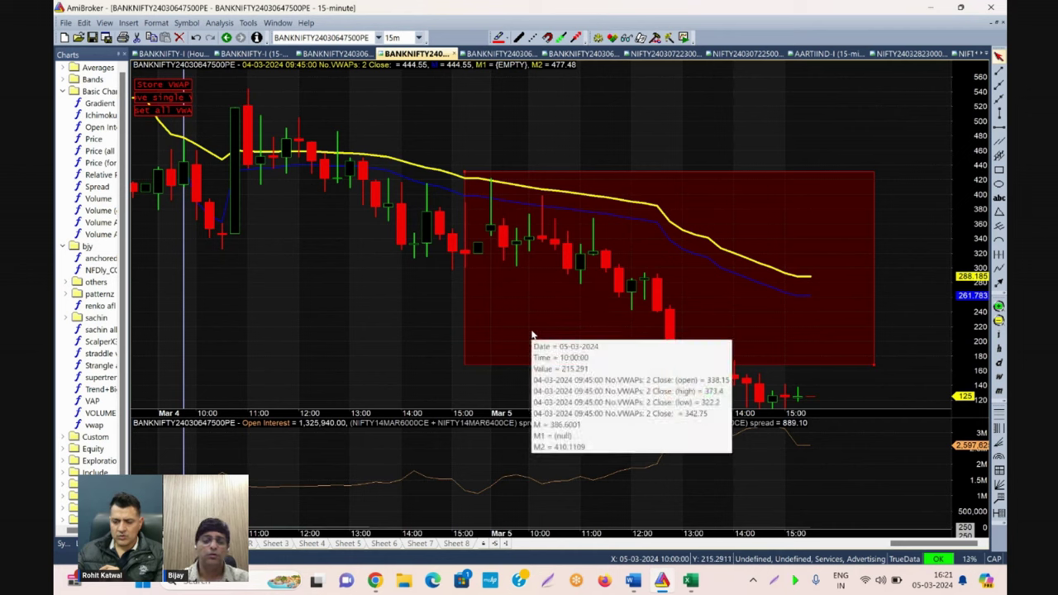
{"action": "mouse_move", "coordinate": [737, 351]}
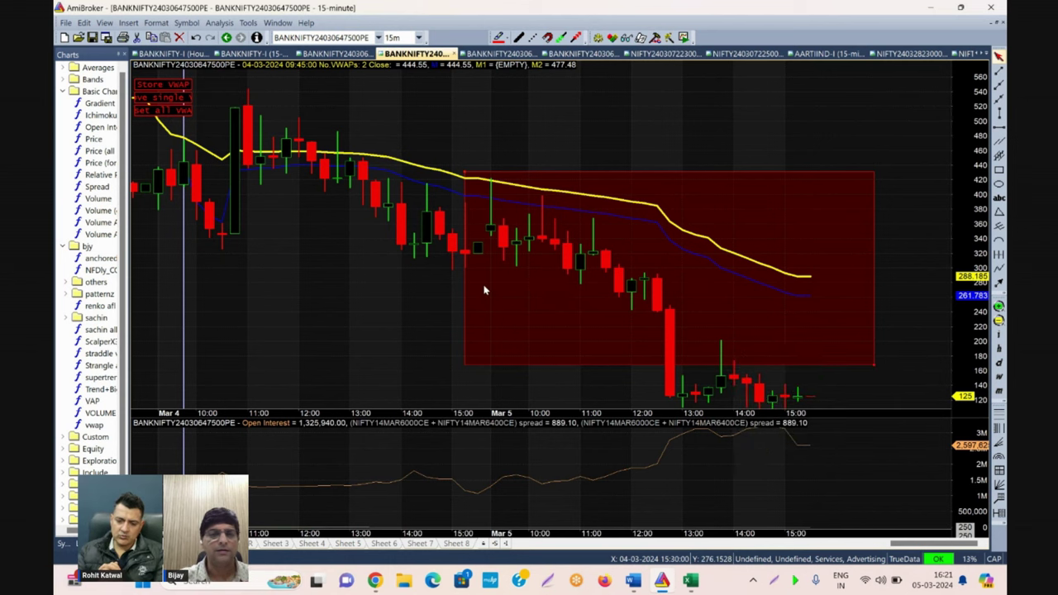
{"action": "mouse_move", "coordinate": [487, 181]}
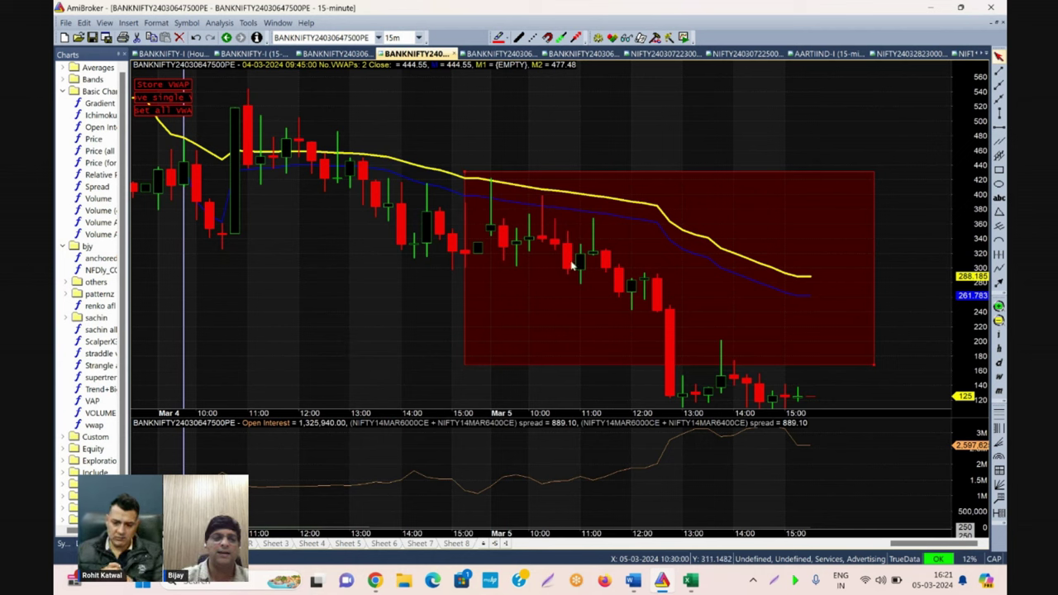
Switch to Book1 in Excel and check the top 10 CE OI change amount and its 47,800 strike.
{"action": "mouse_move", "coordinate": [690, 583]}
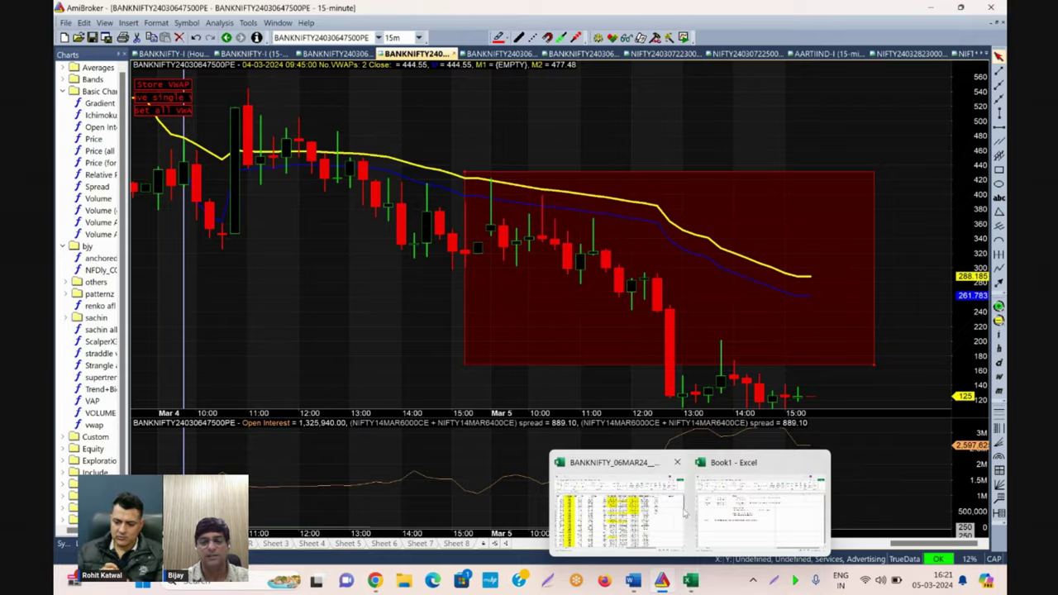
{"action": "left_click", "coordinate": [744, 504]}
{"action": "left_click", "coordinate": [541, 178]}
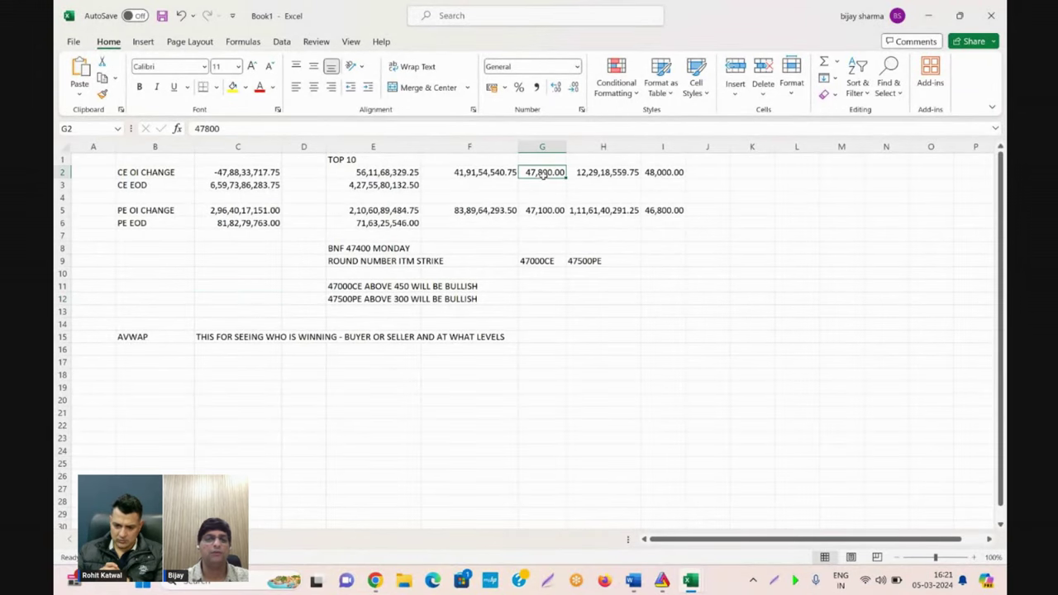
{"action": "key", "text": "Left"}
In AmiBroker, add horizontal level lines at 617.45 and 634.06 to the BANKNIFTY 47000CE 5-minute chart.
{"action": "left_click", "coordinate": [666, 582]}
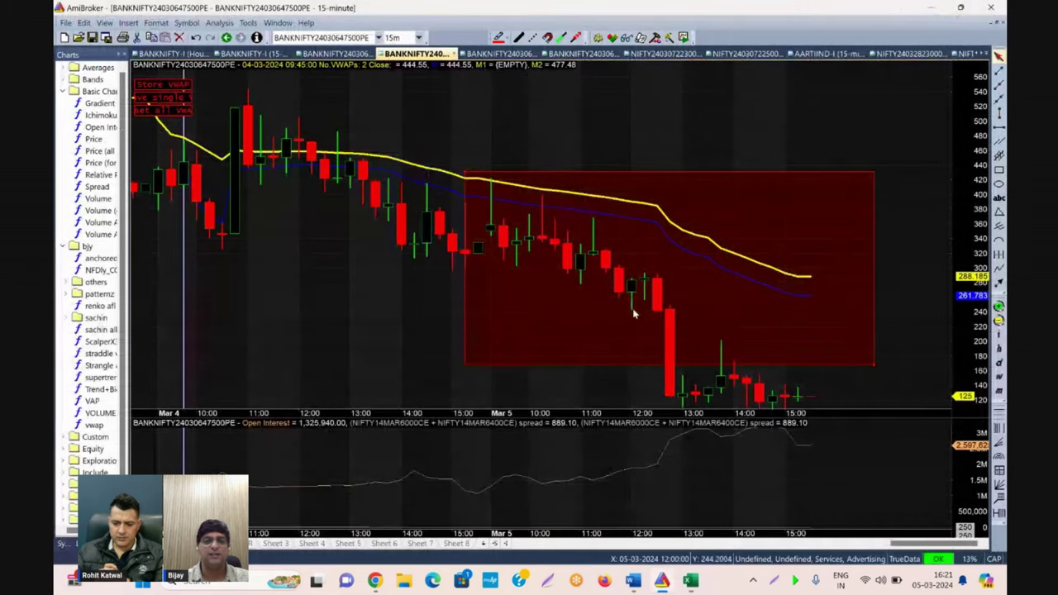
{"action": "left_click", "coordinate": [339, 54]}
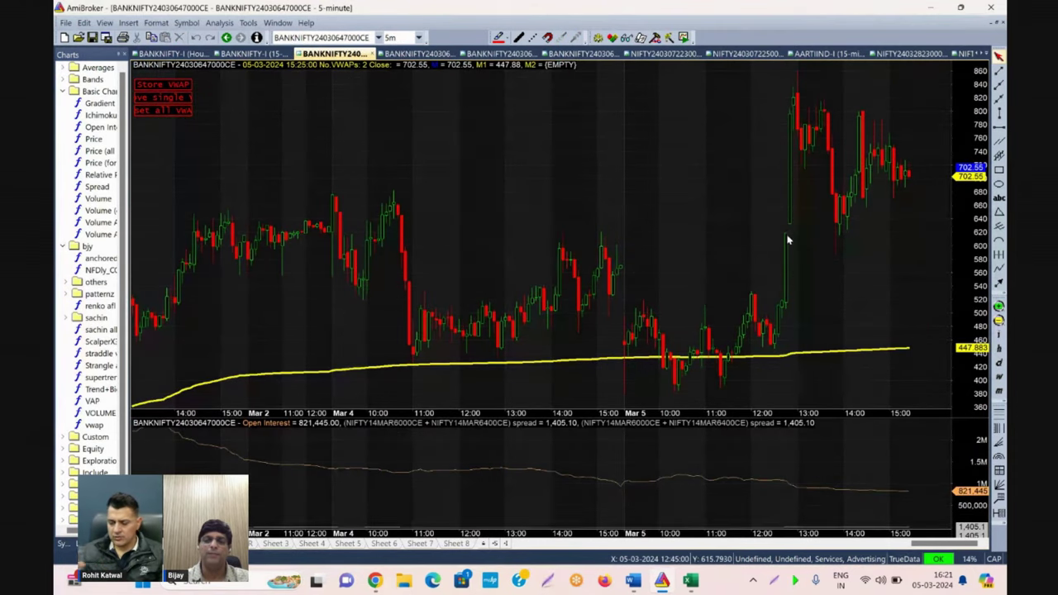
{"action": "left_click_drag", "start_coordinate": [785, 234], "coordinate": [879, 222]}
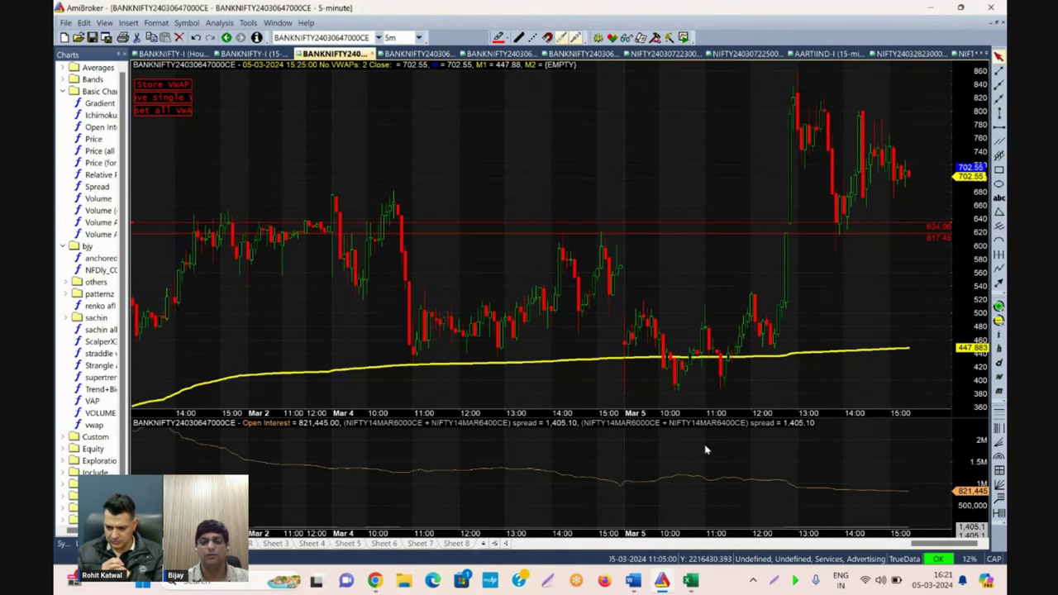
Compare the 47,800 and 48,000 CE strikes in Excel's Book1 with the marked levels on AmiBroker's BANKNIFTY-I 15-minute chart.
{"action": "mouse_move", "coordinate": [690, 581]}
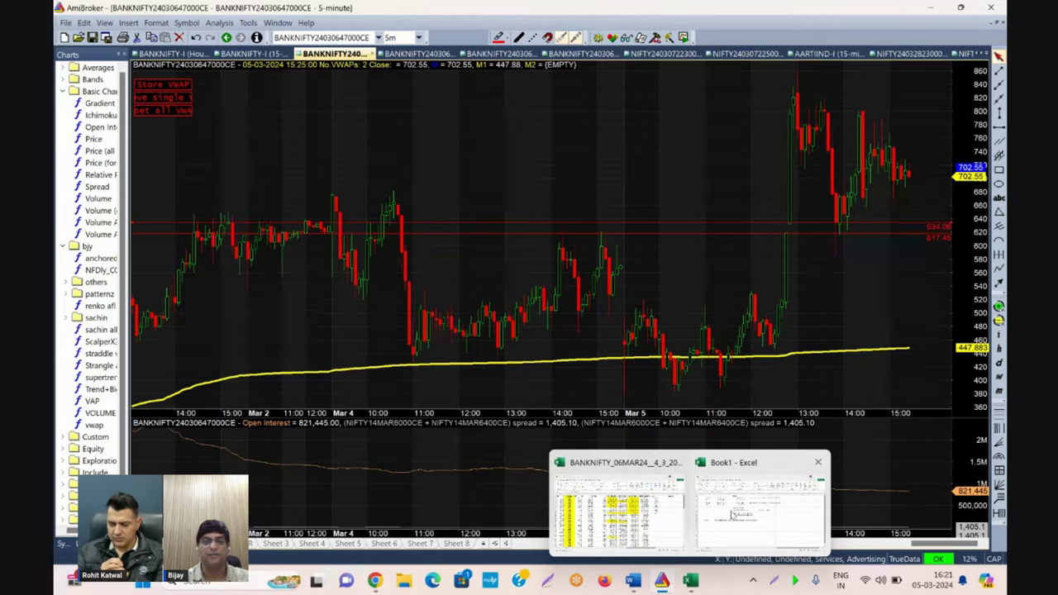
{"action": "left_click", "coordinate": [732, 514]}
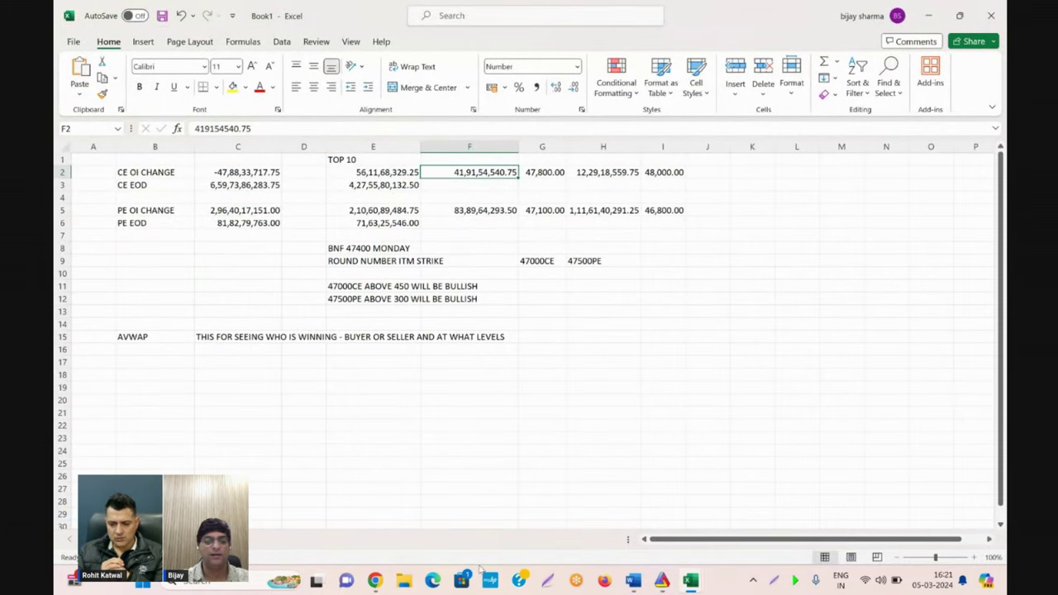
{"action": "left_click", "coordinate": [662, 581]}
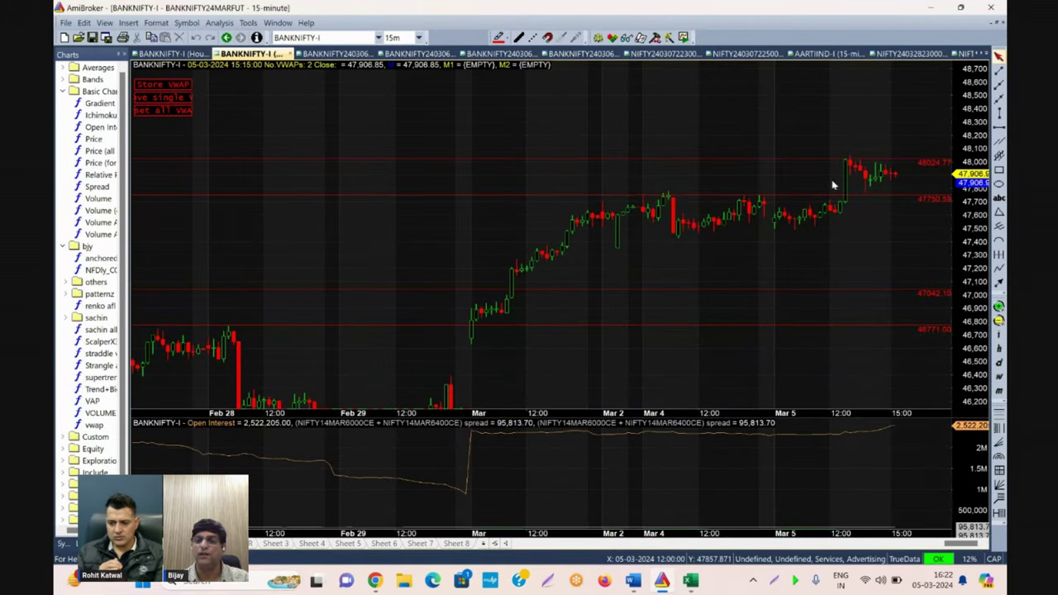
{"action": "mouse_move", "coordinate": [691, 581]}
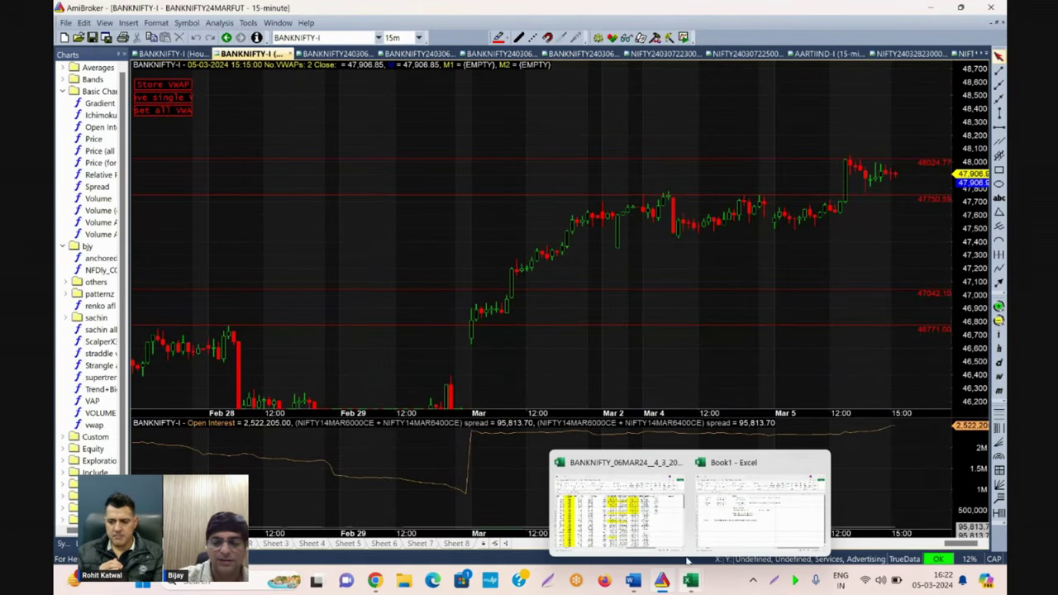
{"action": "left_click", "coordinate": [706, 504]}
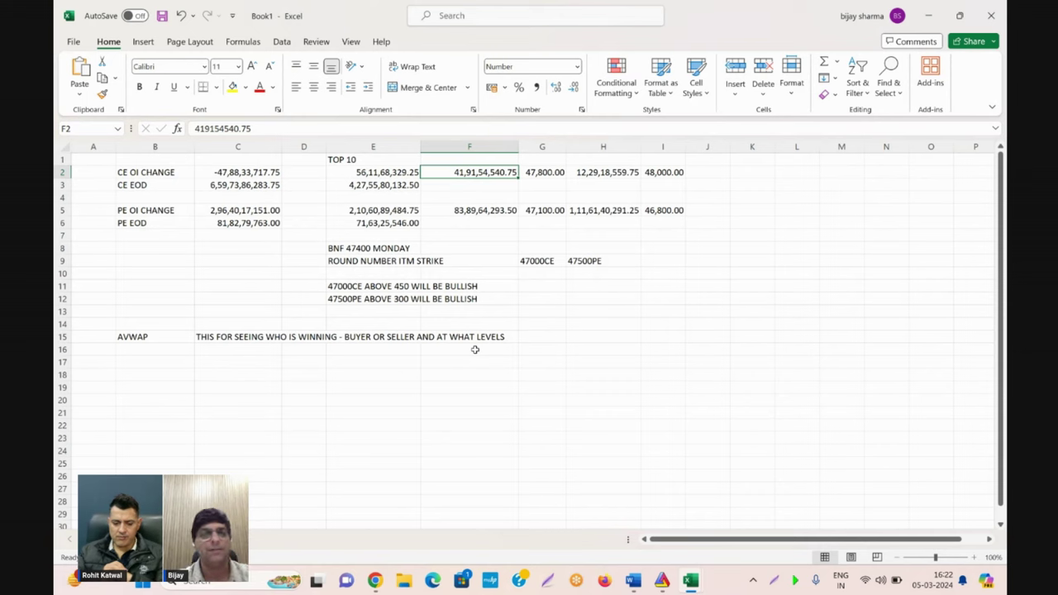
{"action": "left_click", "coordinate": [664, 172]}
{"action": "left_click", "coordinate": [661, 581]}
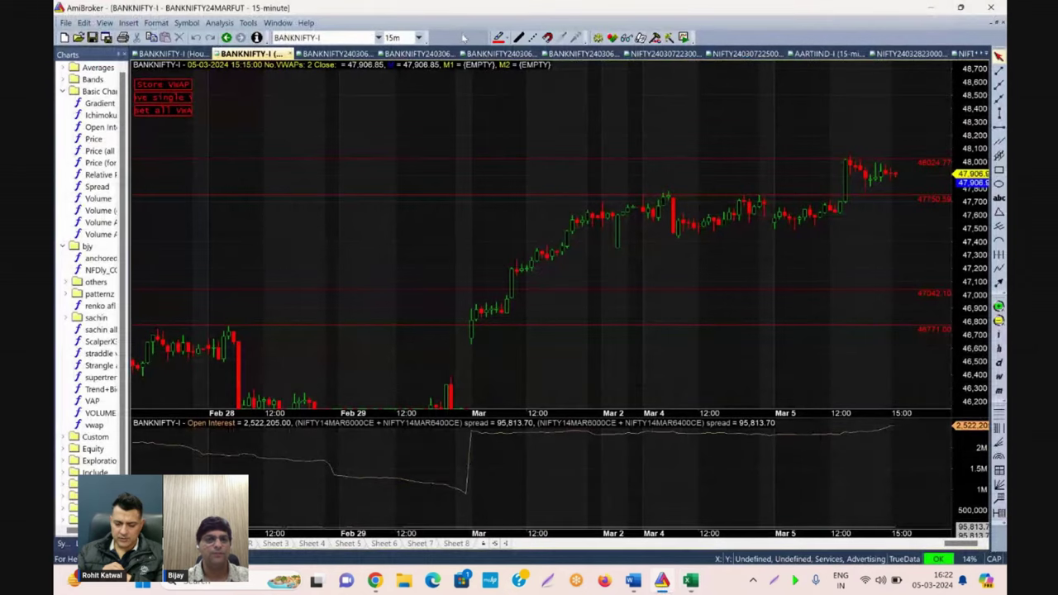
{"action": "left_click", "coordinate": [334, 53]}
{"action": "left_click", "coordinate": [359, 38]}
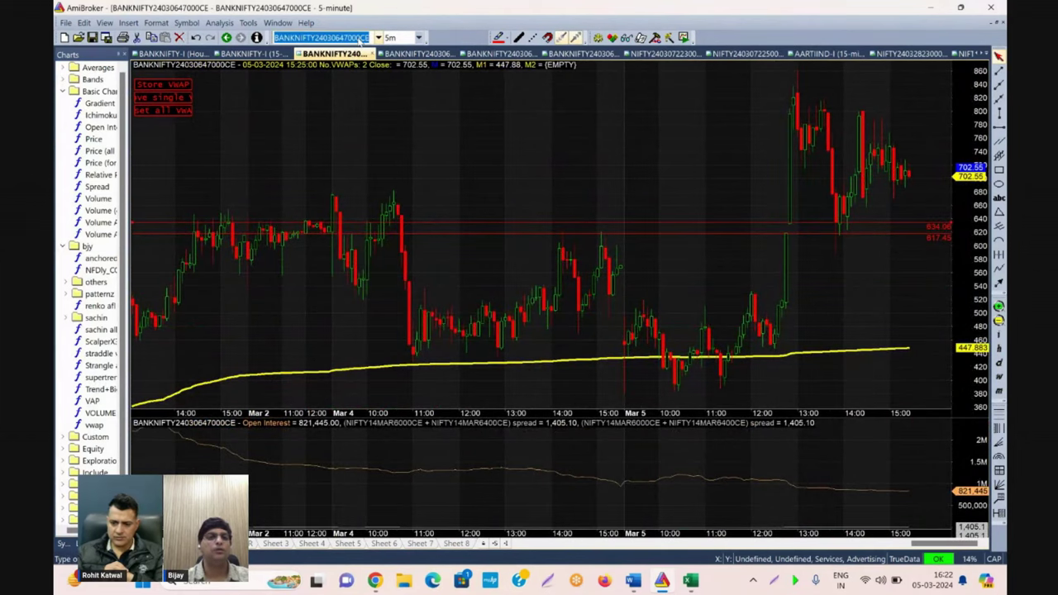
{"action": "scroll", "coordinate": [359, 39], "scroll_direction": "down", "scroll_amount": 1}
{"action": "scroll", "coordinate": [359, 39], "scroll_direction": "down", "scroll_amount": 5}
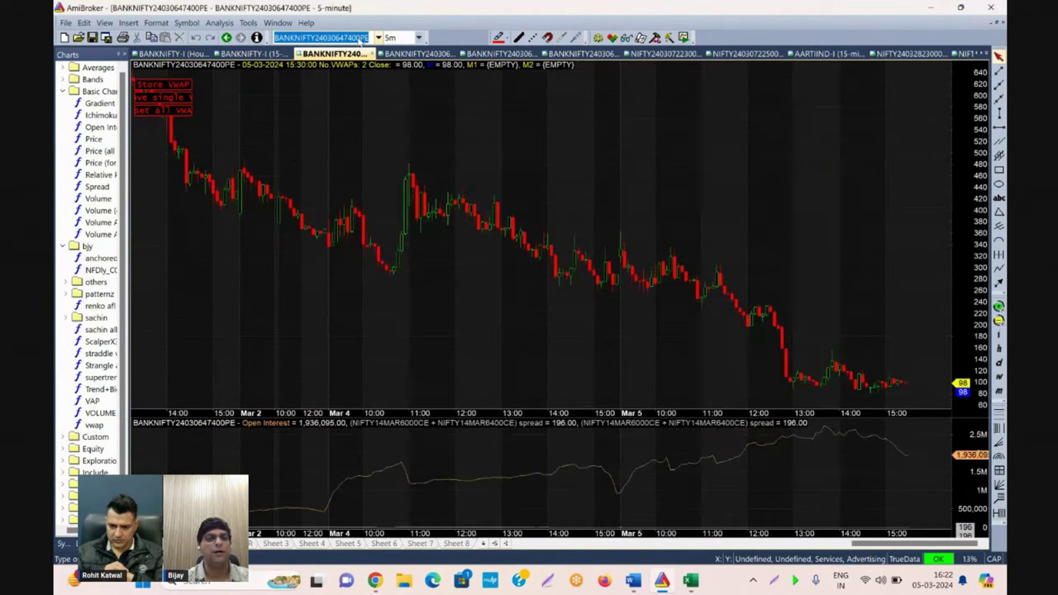
{"action": "scroll", "coordinate": [359, 39], "scroll_direction": "down", "scroll_amount": 4}
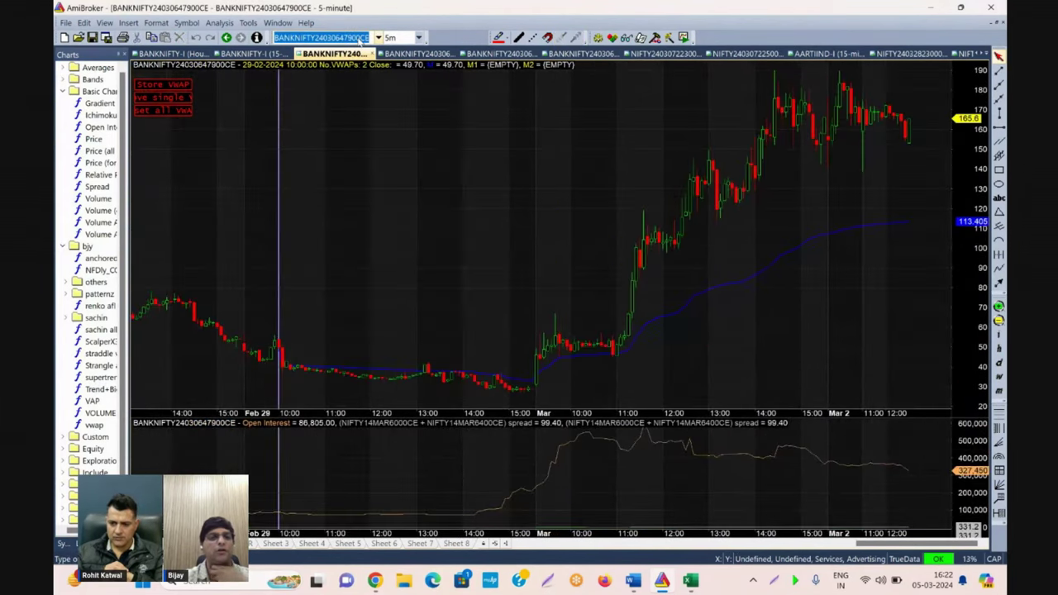
{"action": "scroll", "coordinate": [359, 39], "scroll_direction": "down", "scroll_amount": 1}
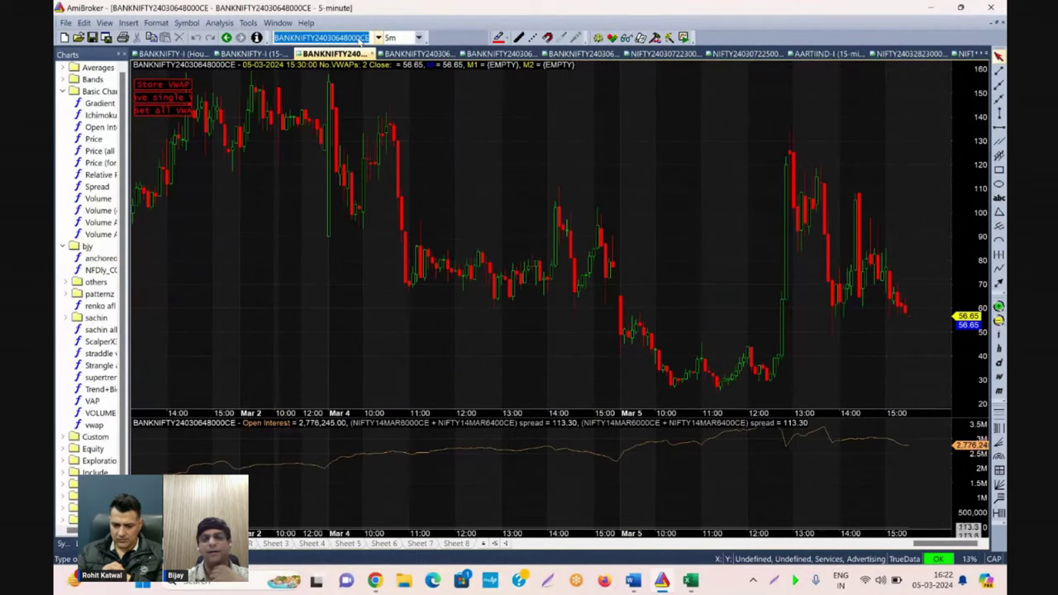
Examine the March 5 candles of the 48000CE chart relative to the yellow VWAP line.
{"action": "left_click", "coordinate": [998, 307]}
{"action": "left_click", "coordinate": [998, 306]}
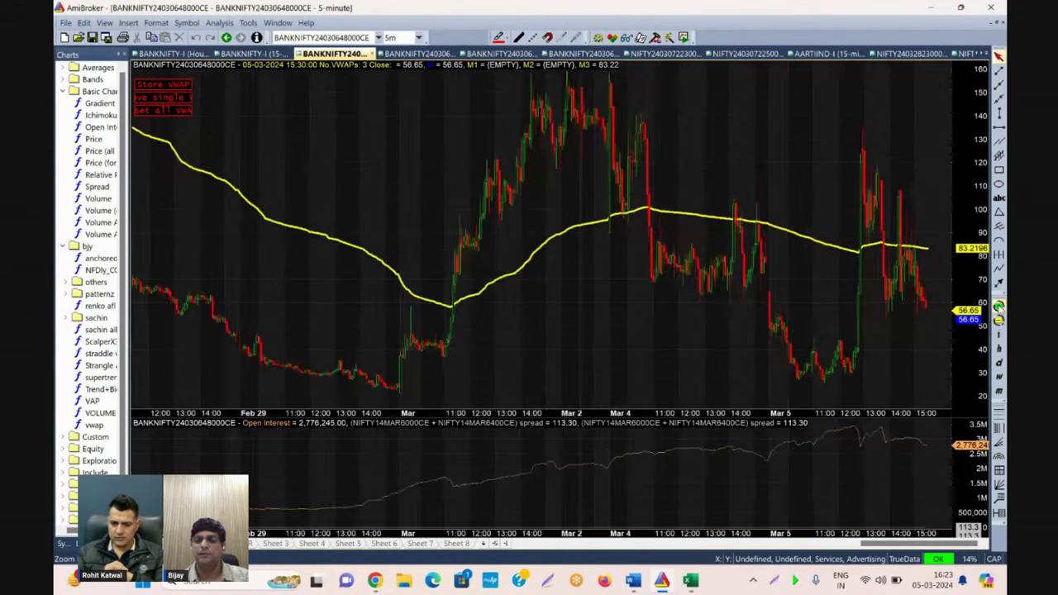
{"action": "left_click", "coordinate": [998, 306]}
{"action": "left_click", "coordinate": [999, 307]}
{"action": "left_click", "coordinate": [999, 306]}
{"action": "left_click", "coordinate": [999, 307]}
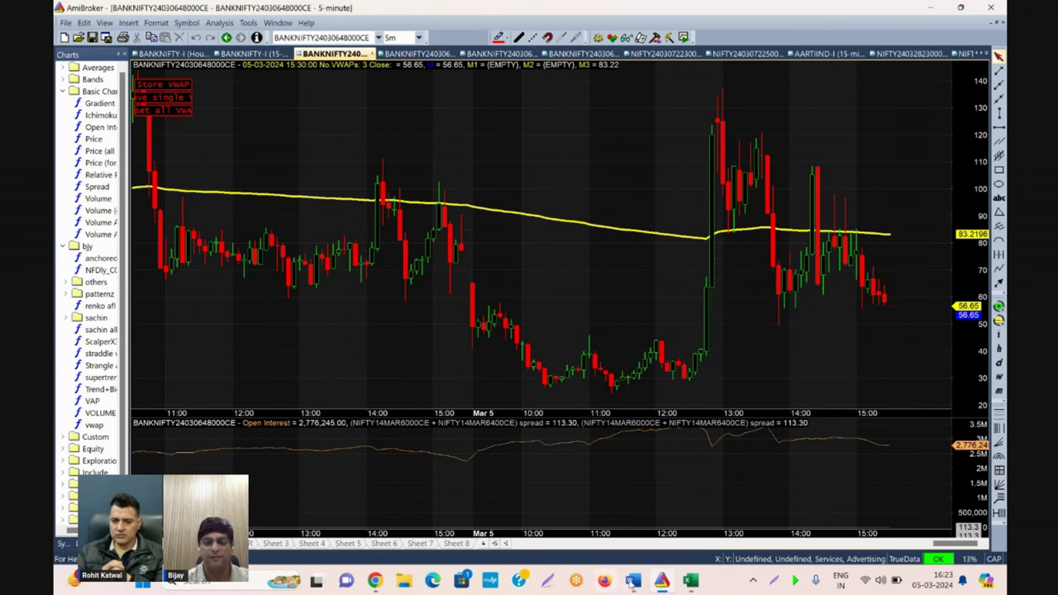
Check the 48,000 CE strike in Excel's Book1, then examine AmiBroker's BANKNIFTY 48000CE chart against its VWAP from February 22 to March 5.
{"action": "mouse_move", "coordinate": [689, 581]}
{"action": "left_click", "coordinate": [740, 505]}
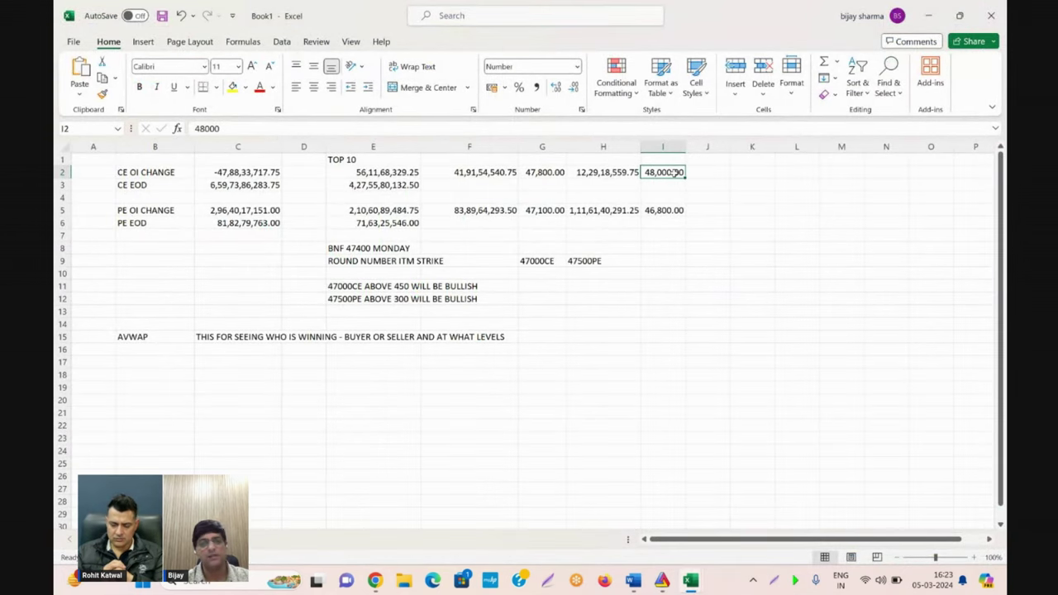
{"action": "left_click", "coordinate": [660, 581]}
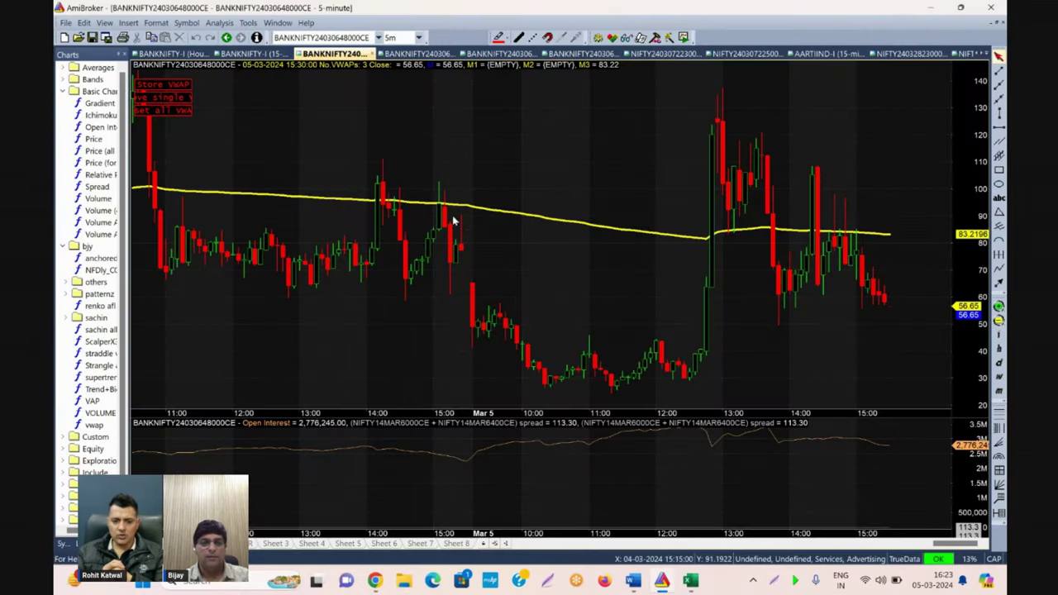
{"action": "mouse_move", "coordinate": [547, 380]}
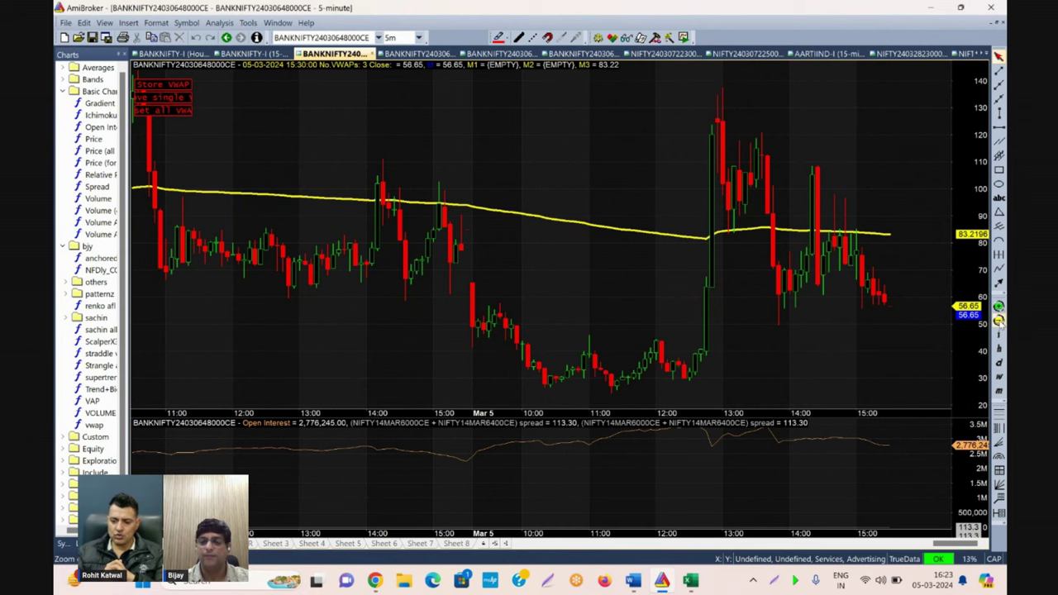
{"action": "left_click", "coordinate": [998, 321]}
{"action": "left_click", "coordinate": [998, 321]}
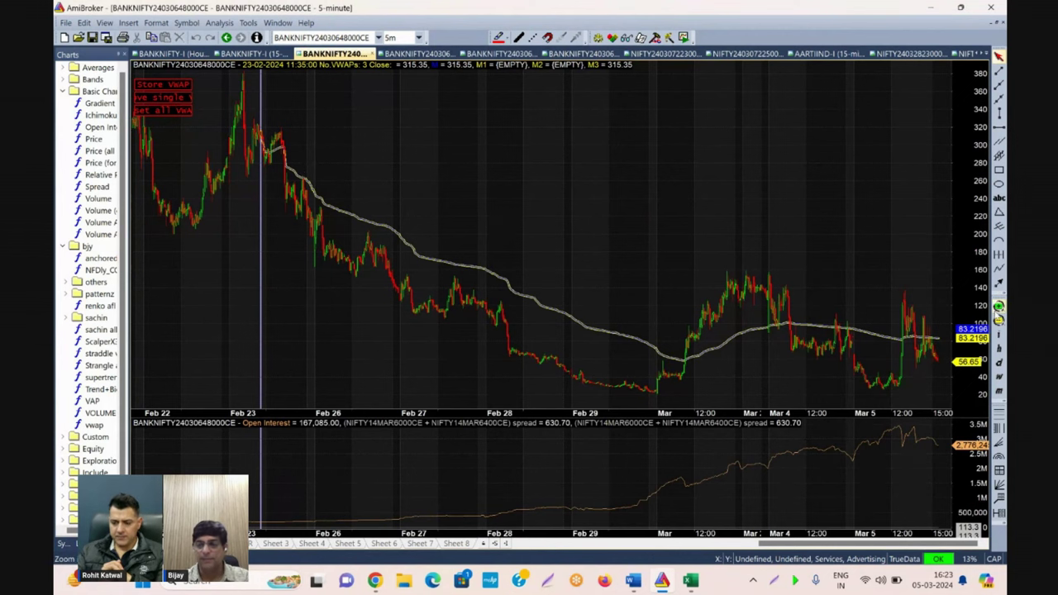
{"action": "left_click", "coordinate": [997, 308]}
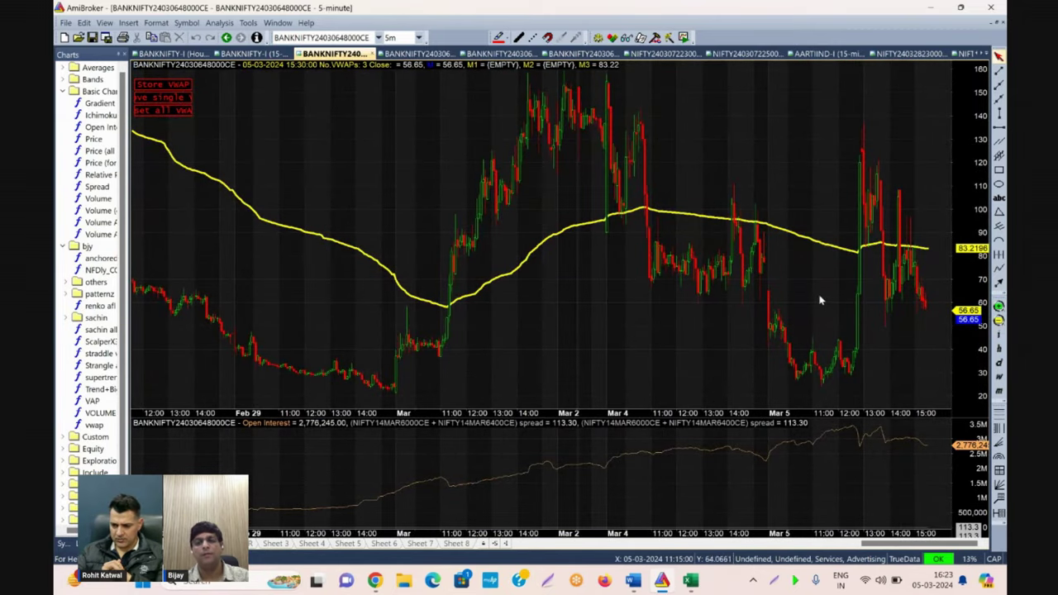
{"action": "mouse_move", "coordinate": [849, 264]}
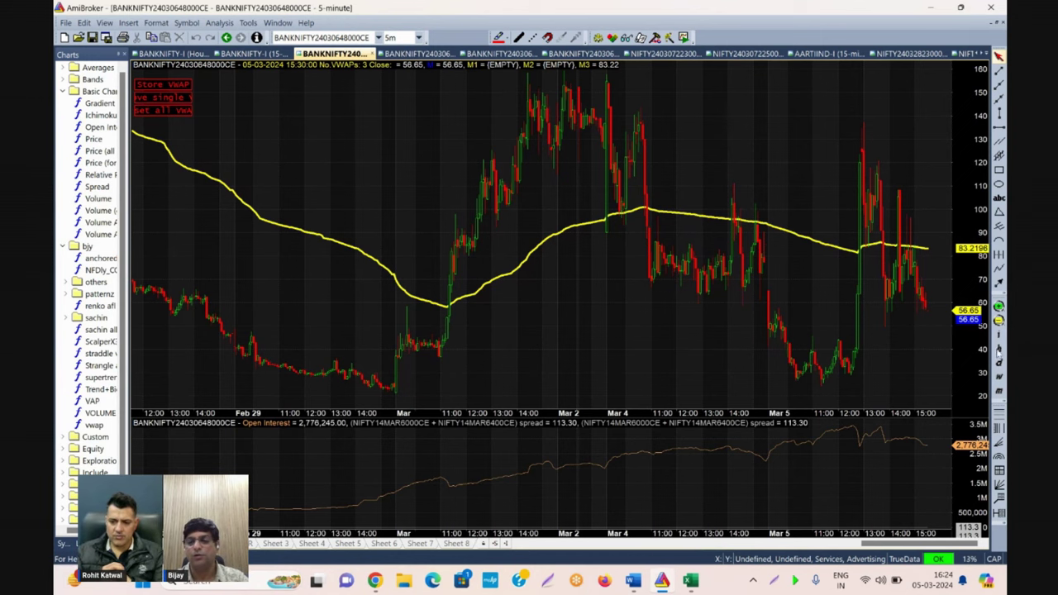
Draw a rising arrow under the March 5 open interest up to about 12:25 and a short arrow at the price's VWAP crossing.
{"action": "left_click", "coordinate": [998, 308]}
{"action": "left_click", "coordinate": [998, 308]}
{"action": "left_click", "coordinate": [999, 308]}
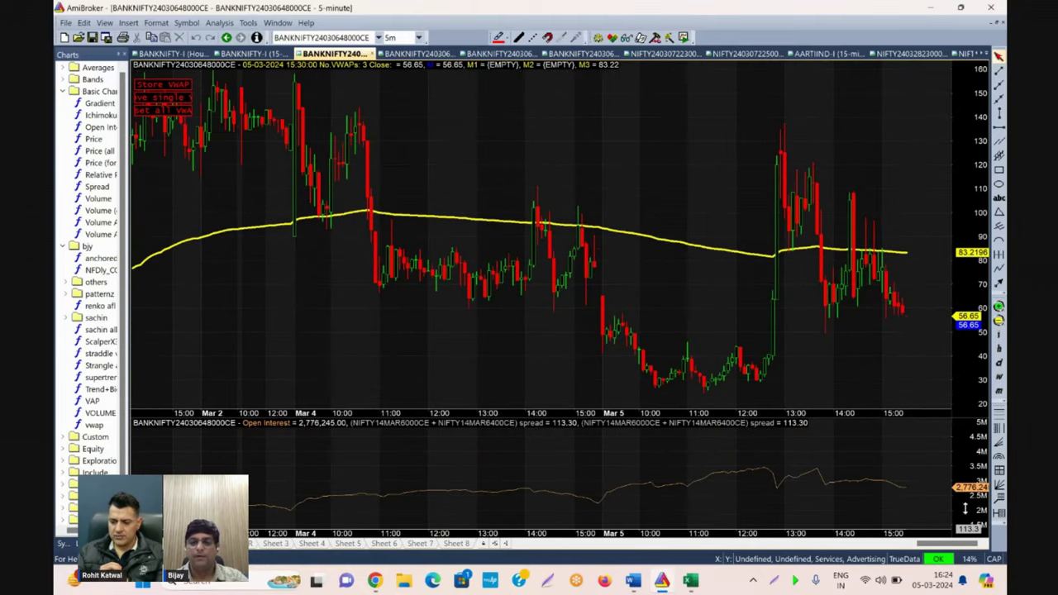
{"action": "left_click", "coordinate": [998, 283]}
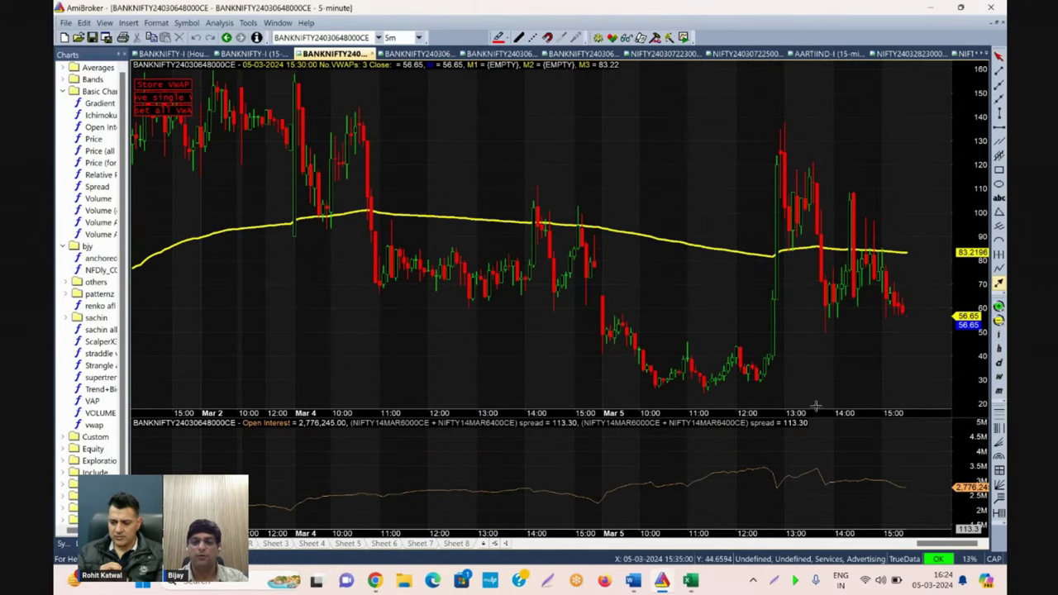
{"action": "left_click_drag", "start_coordinate": [602, 512], "coordinate": [758, 476]}
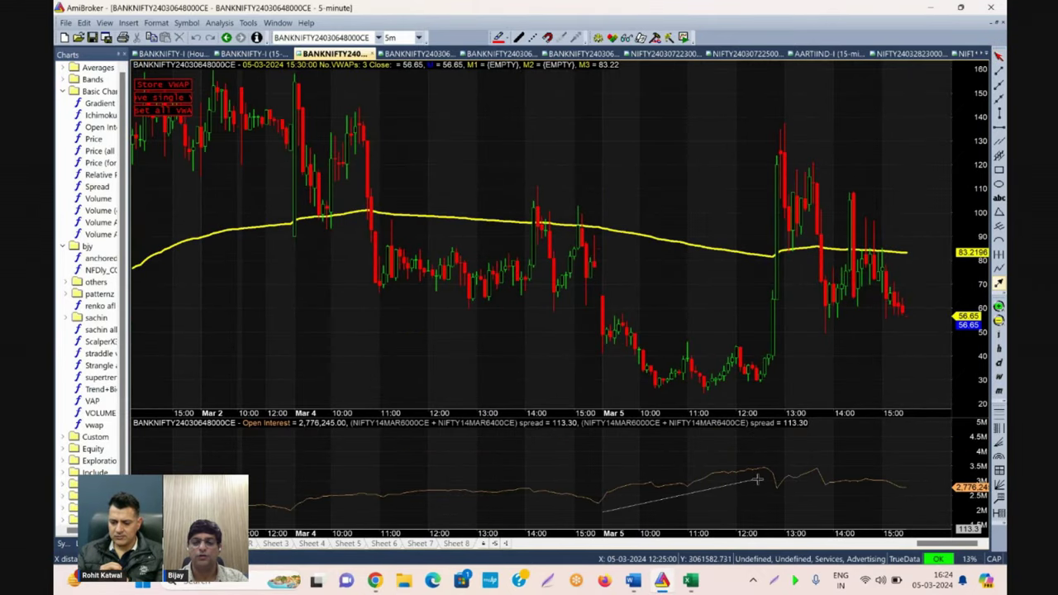
{"action": "left_click", "coordinate": [998, 283]}
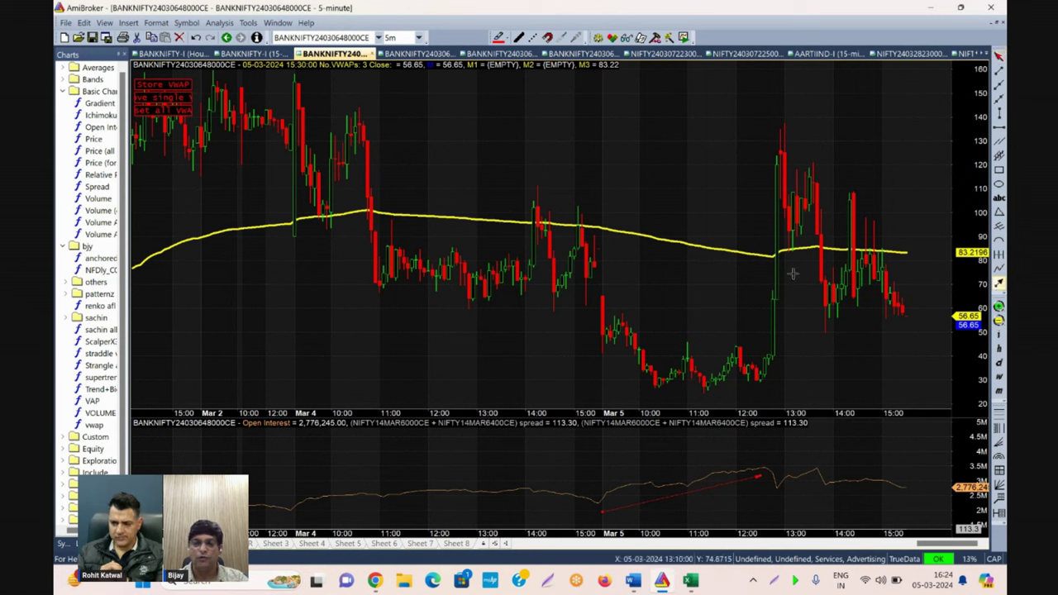
{"action": "mouse_move", "coordinate": [752, 287]}
{"action": "left_mouse_down"}
{"action": "mouse_move", "coordinate": [774, 256]}
{"action": "mouse_move", "coordinate": [752, 287]}
{"action": "left_mouse_up"}
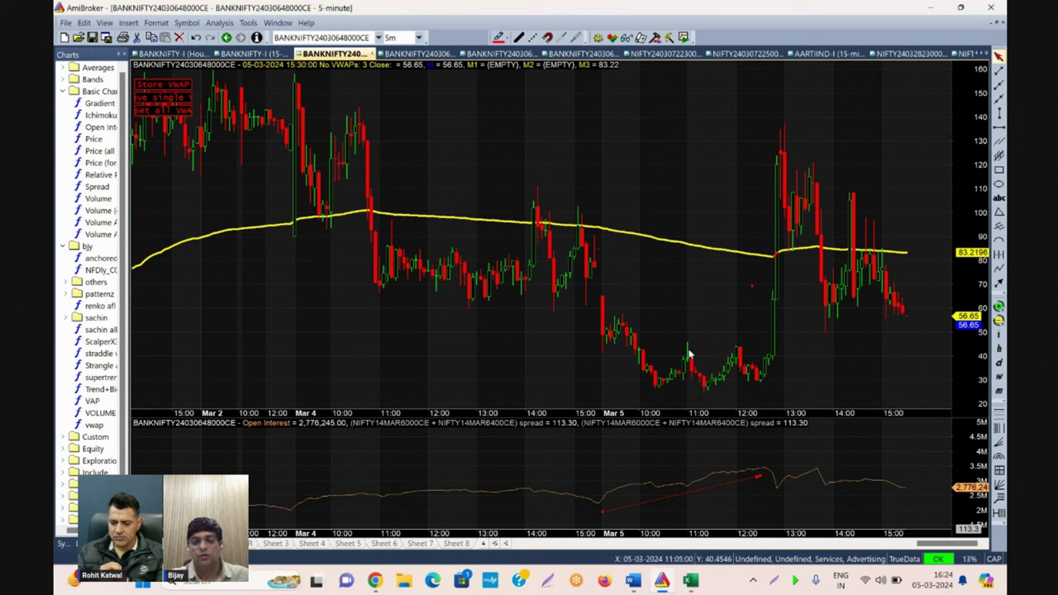
{"action": "mouse_move", "coordinate": [644, 302]}
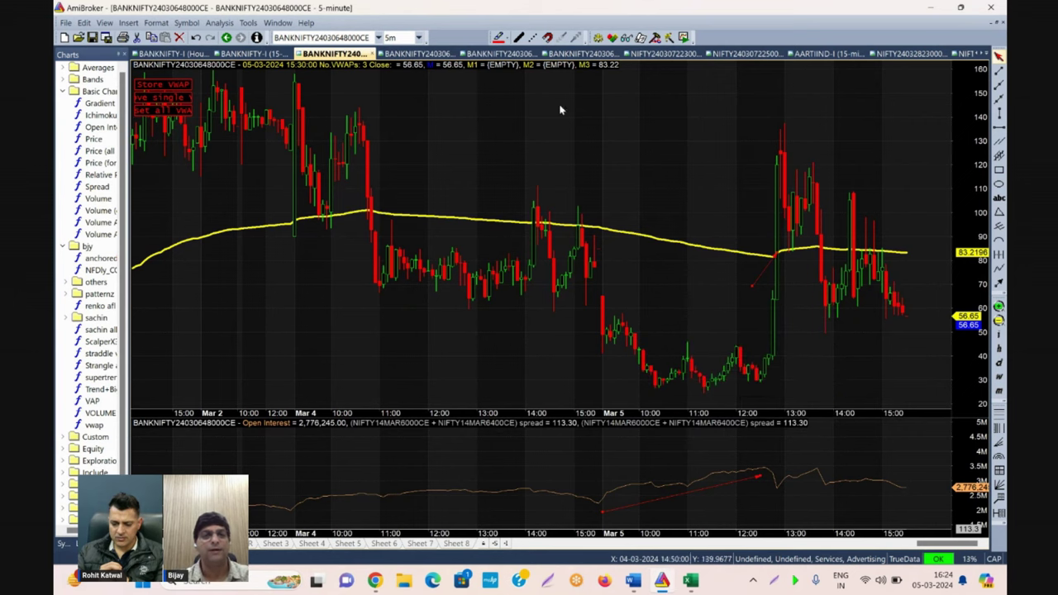
{"action": "left_click", "coordinate": [409, 54]}
{"action": "scroll", "coordinate": [369, 39], "scroll_direction": "up", "scroll_amount": 3}
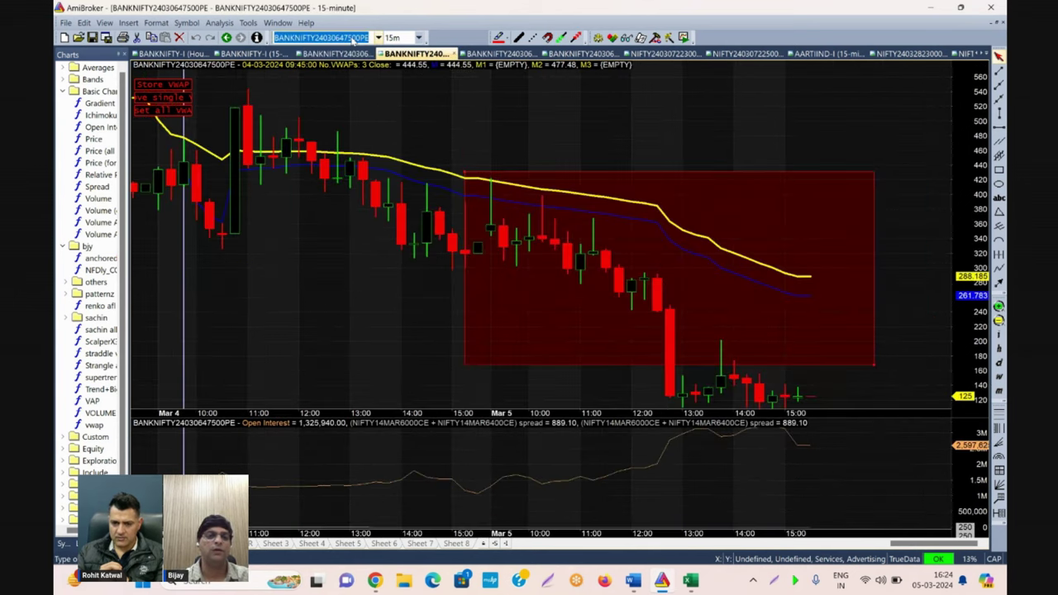
{"action": "left_click", "coordinate": [998, 320]}
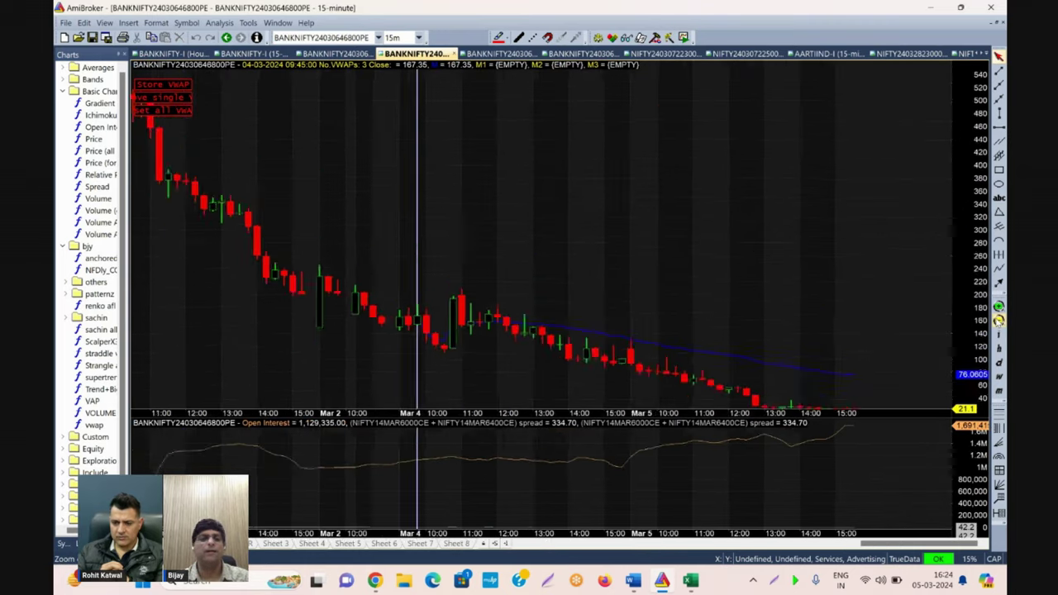
{"action": "left_click", "coordinate": [998, 321]}
{"action": "left_click", "coordinate": [998, 320]}
{"action": "left_click", "coordinate": [998, 320]}
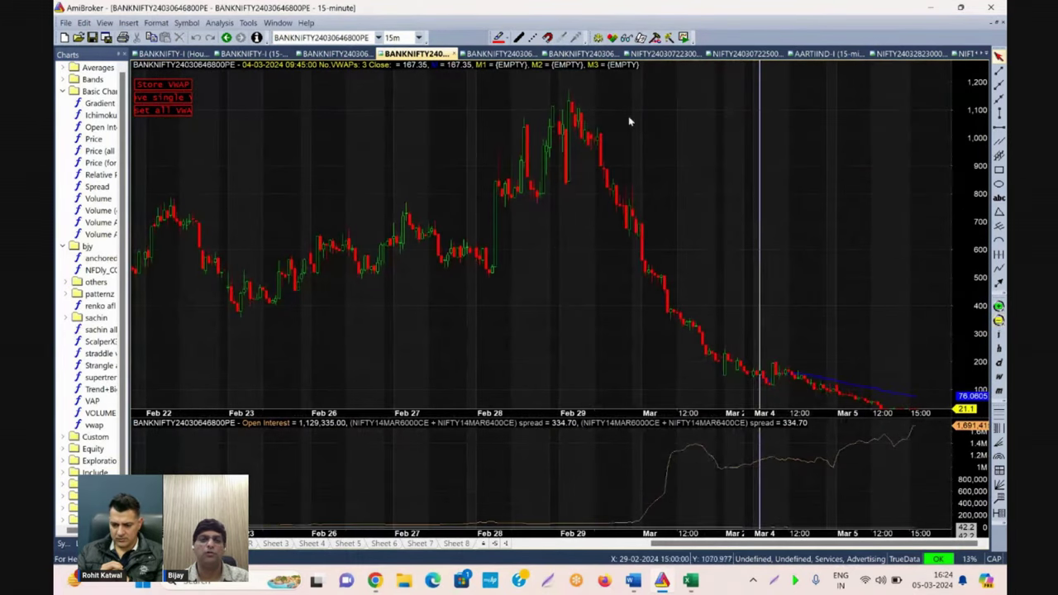
{"action": "left_click", "coordinate": [998, 307]}
{"action": "left_click", "coordinate": [998, 306]}
{"action": "left_click", "coordinate": [998, 307]}
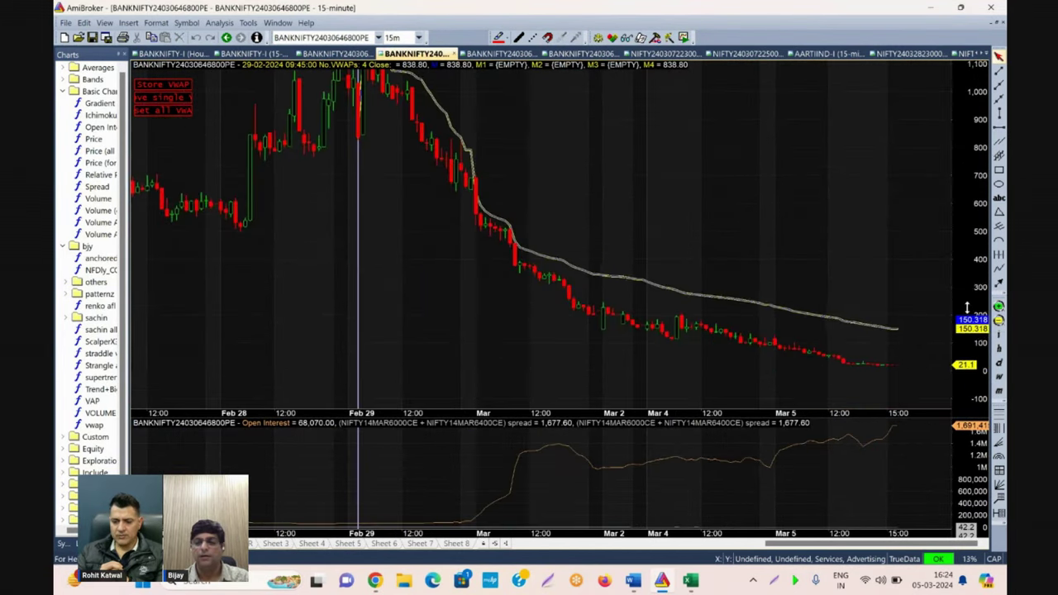
{"action": "left_click", "coordinate": [998, 306]}
{"action": "left_click", "coordinate": [998, 307]}
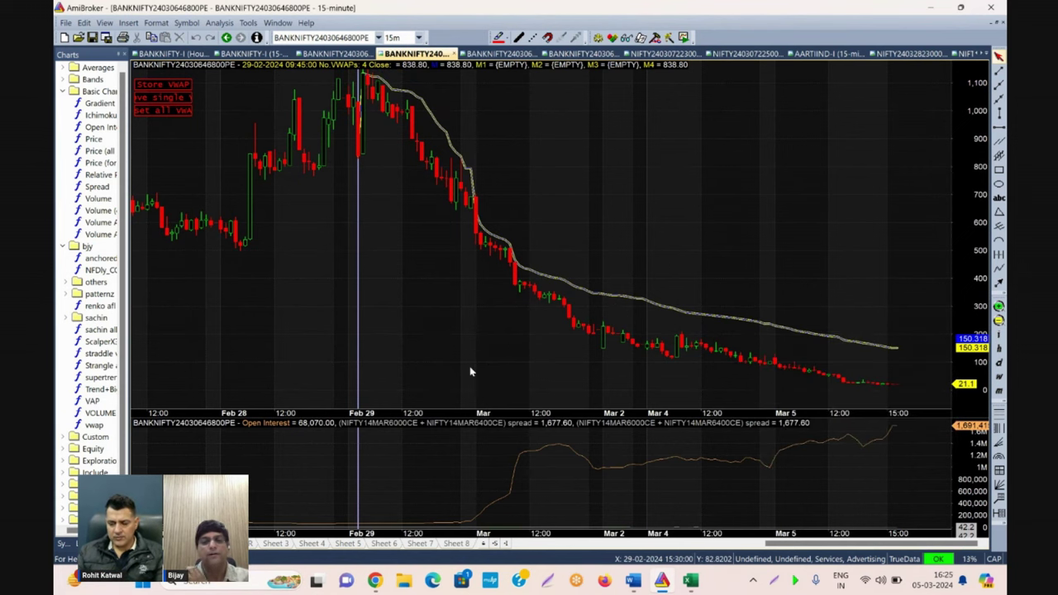
{"action": "mouse_move", "coordinate": [470, 371]}
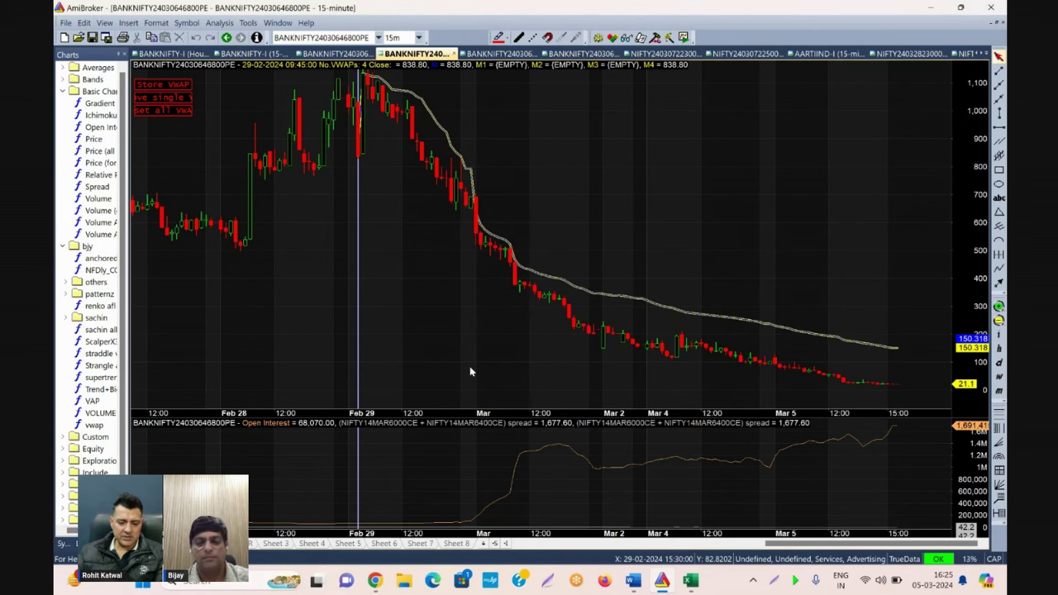
Switch to Excel's BANKNIFTY_06MAR24 option chain workbook and review its OI-change columns by strike.
{"action": "mouse_move", "coordinate": [690, 581]}
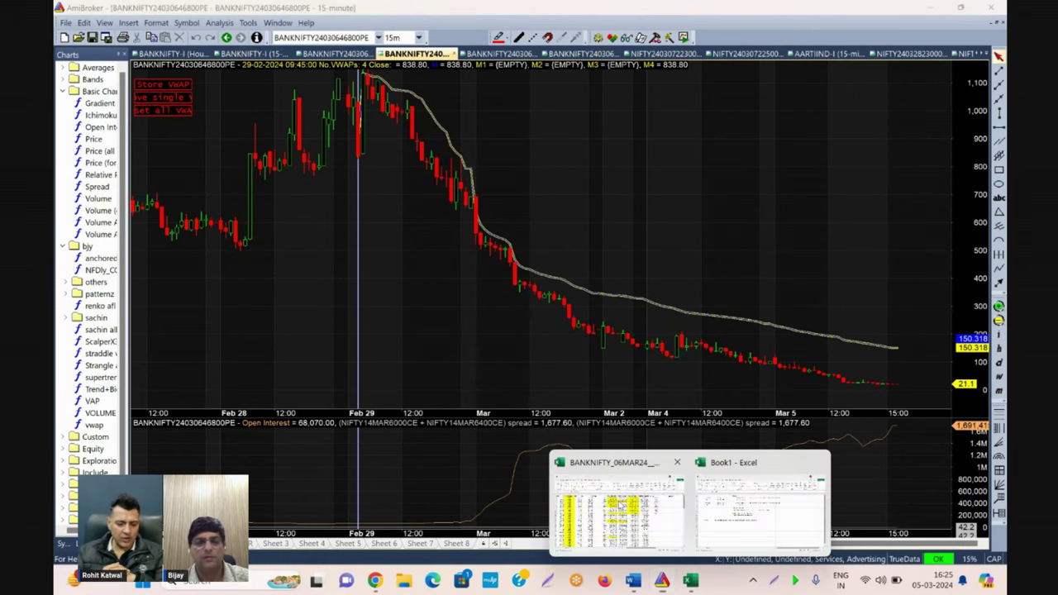
{"action": "left_click", "coordinate": [619, 503]}
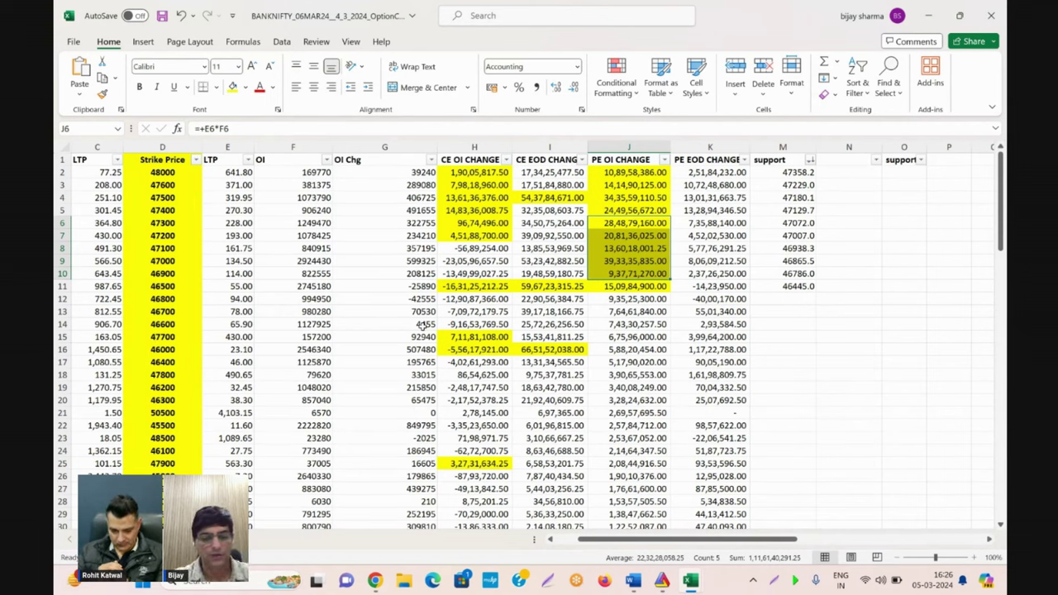
In Chrome, set the iCharts BANKNIFTY option chain to historical data with expiry 27MAR24 and all strikes.
{"action": "mouse_move", "coordinate": [378, 581]}
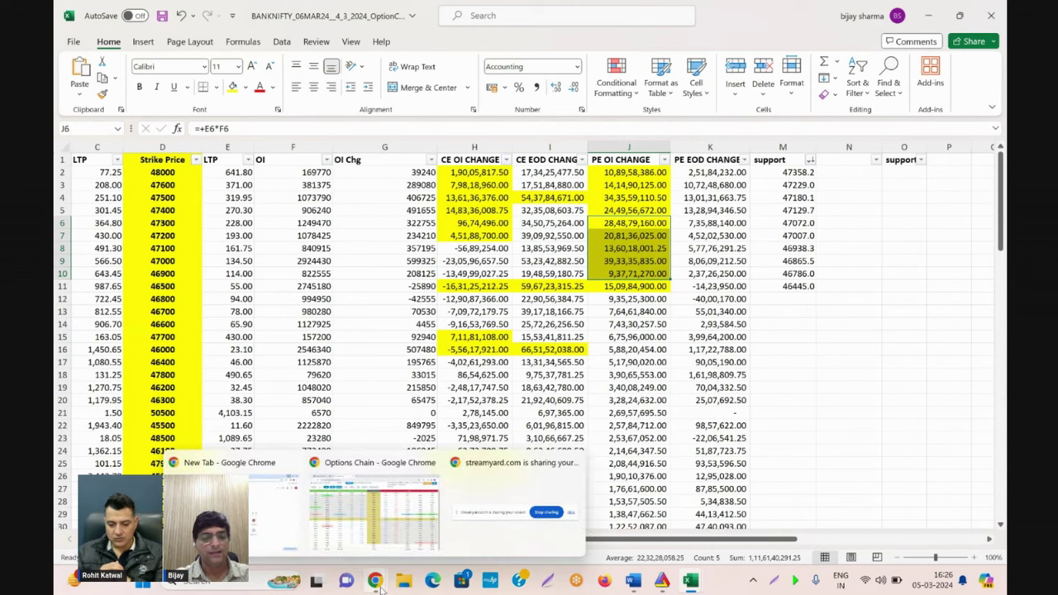
{"action": "left_click", "coordinate": [383, 518]}
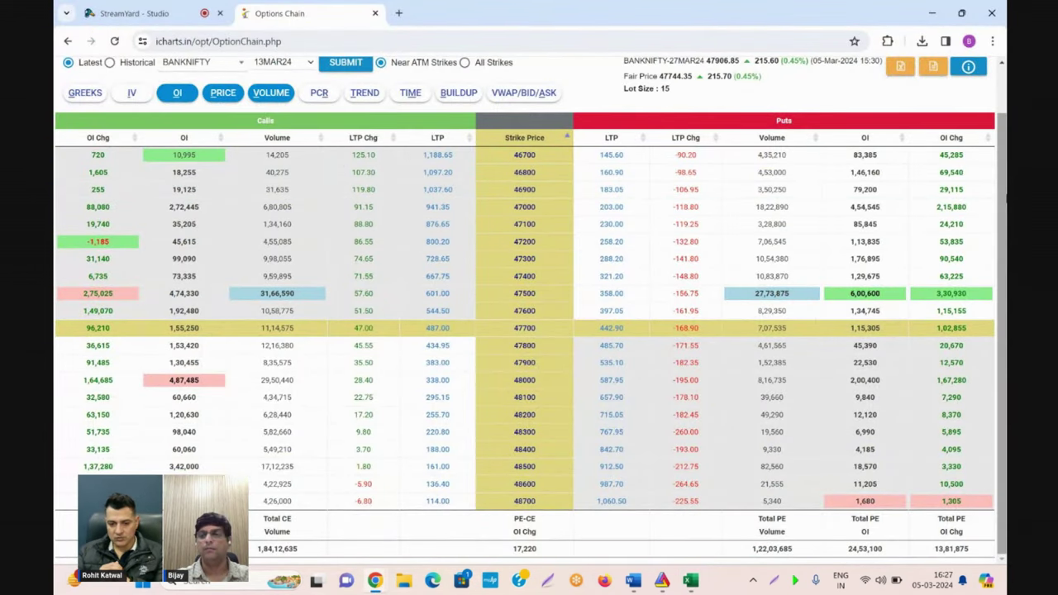
{"action": "scroll", "coordinate": [1004, 197], "scroll_direction": "up", "scroll_amount": 2}
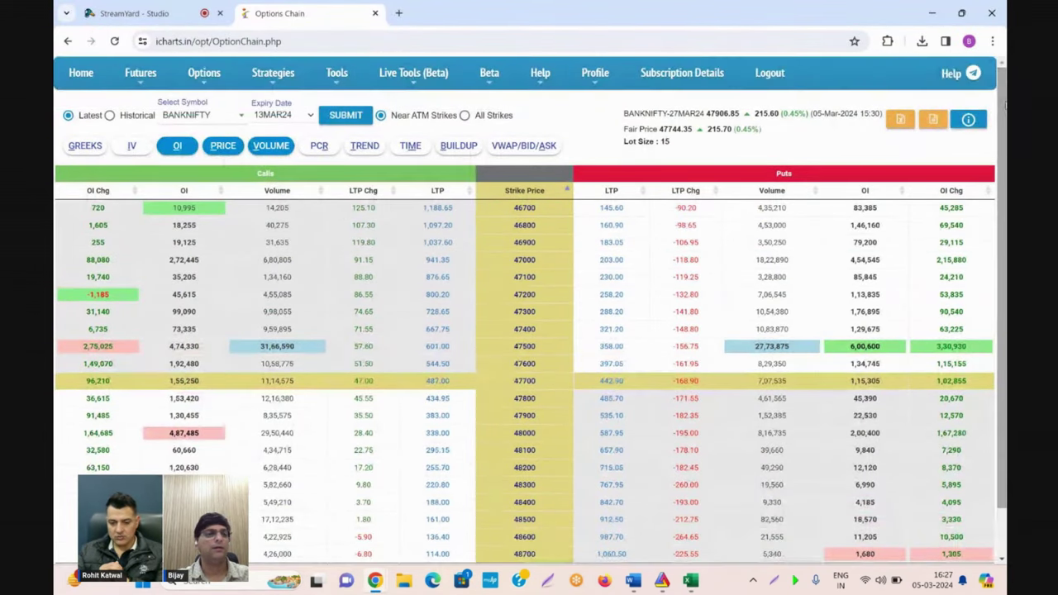
{"action": "left_click", "coordinate": [111, 116]}
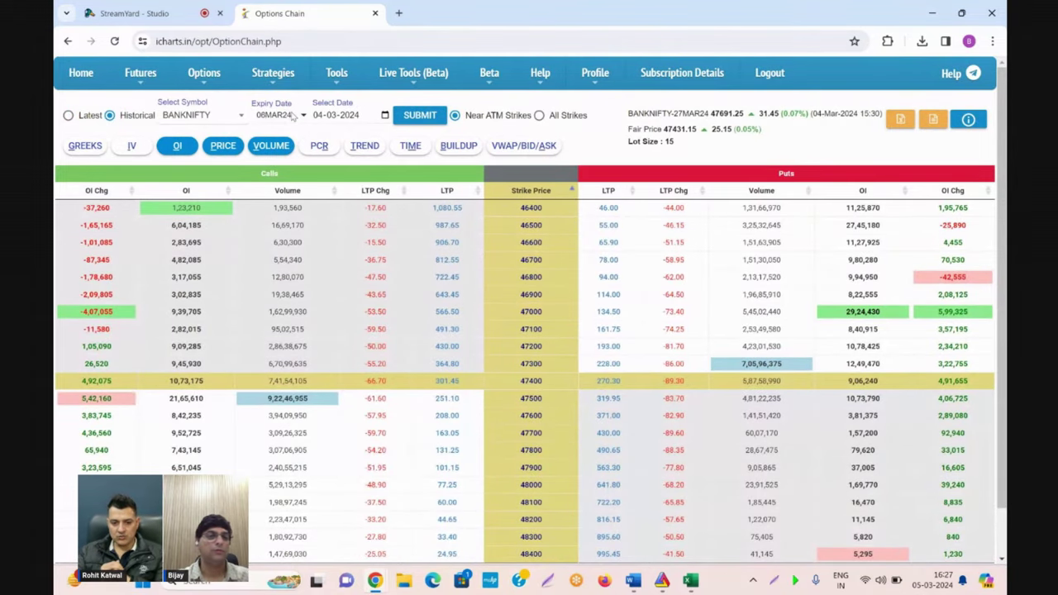
{"action": "left_click", "coordinate": [293, 117]}
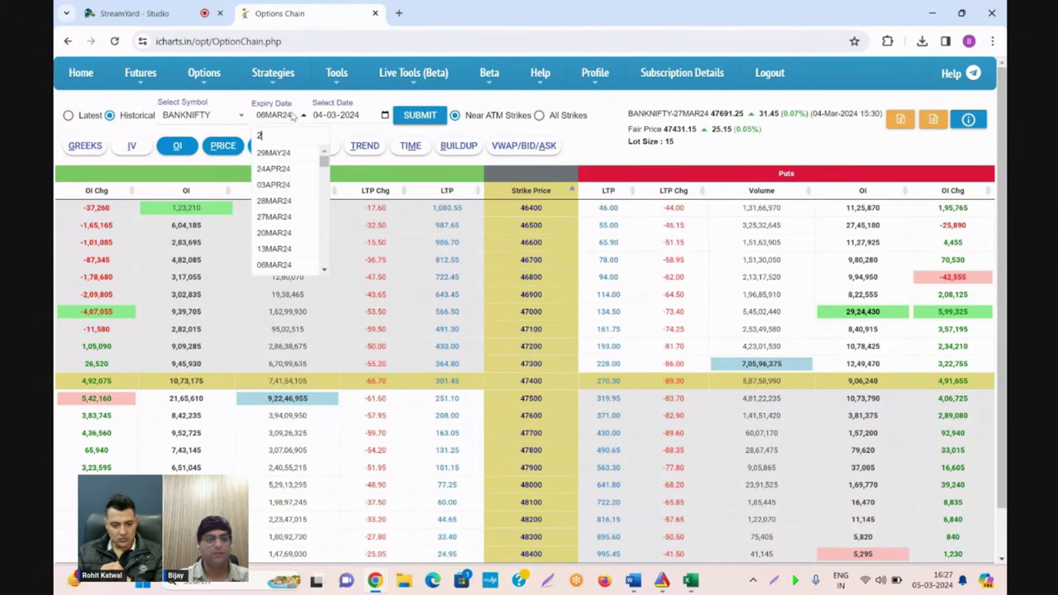
{"action": "type", "text": "27"}
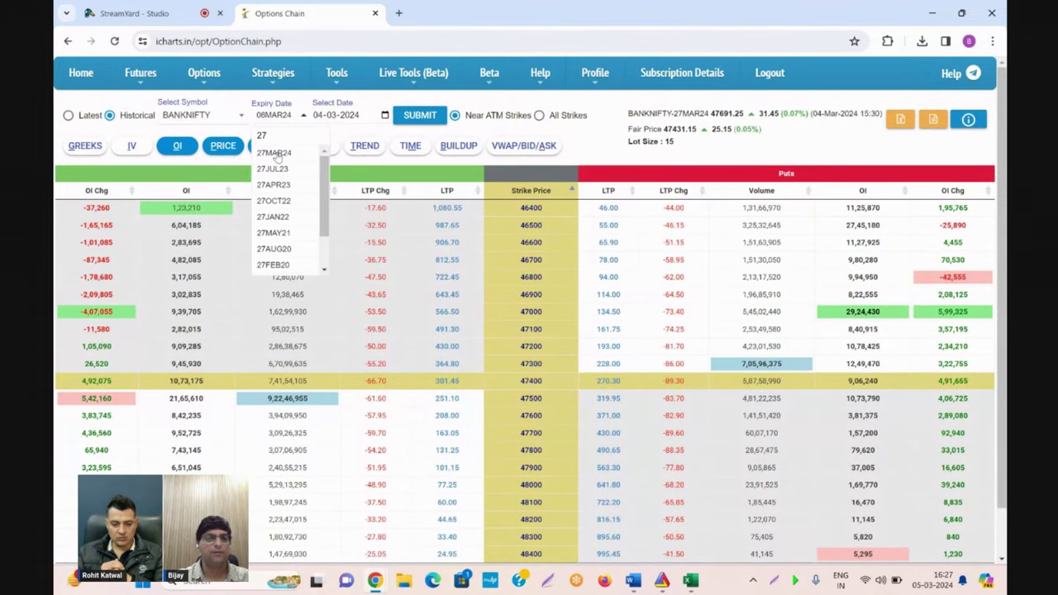
{"action": "left_click", "coordinate": [277, 153]}
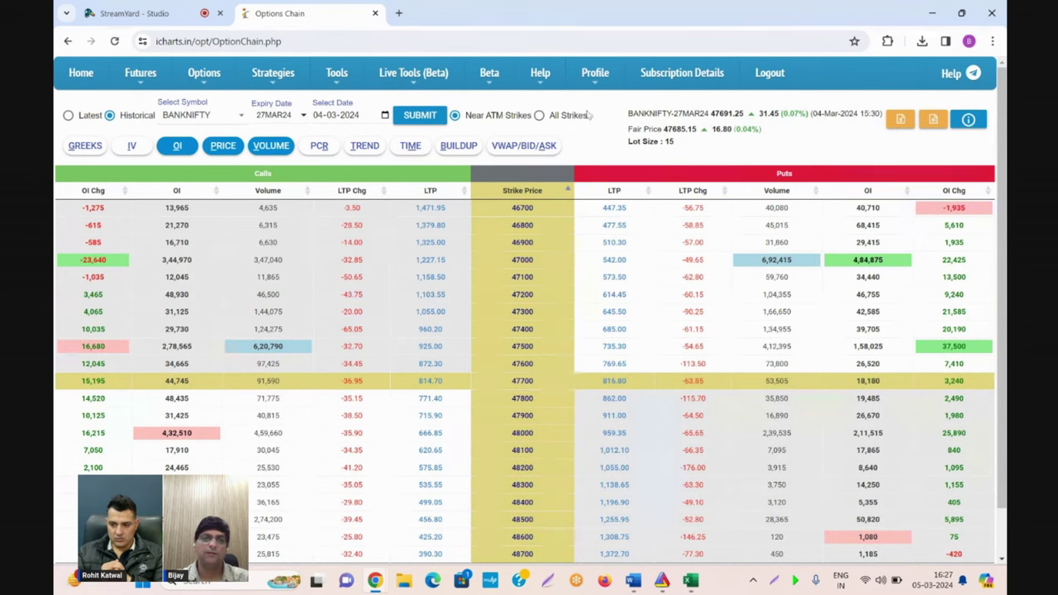
{"action": "left_click", "coordinate": [543, 114]}
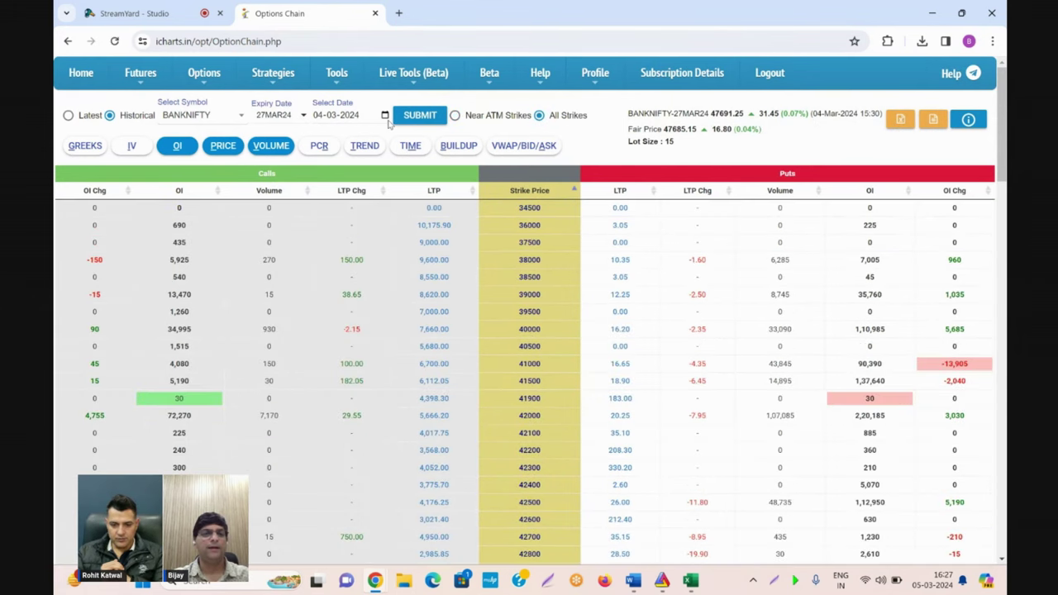
Load the BANKNIFTY option chain data for the date 29-02-2024.
{"action": "left_click", "coordinate": [384, 115]}
{"action": "left_click", "coordinate": [418, 138]}
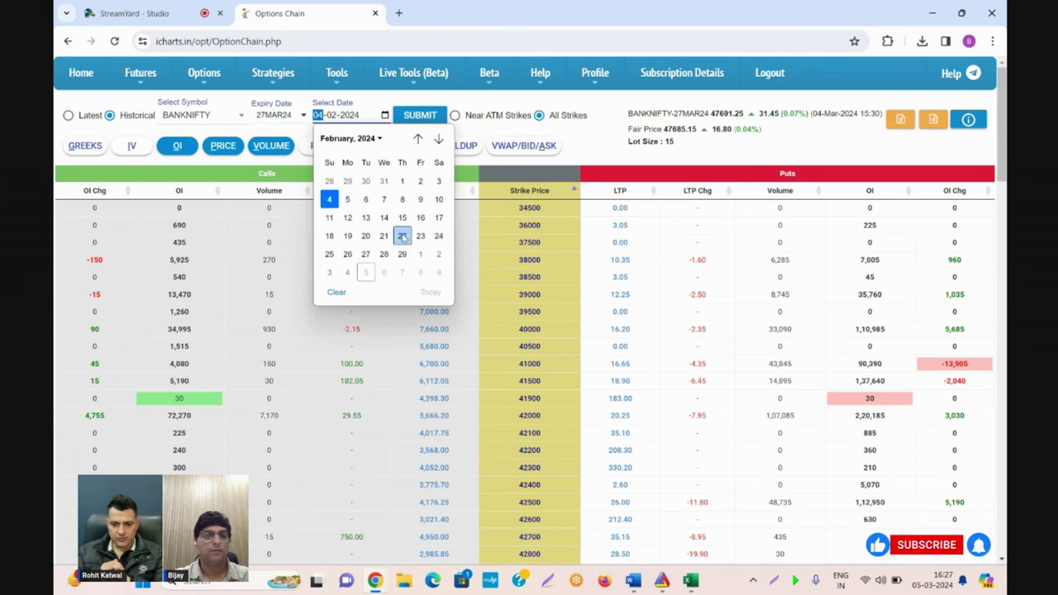
{"action": "left_click", "coordinate": [403, 257]}
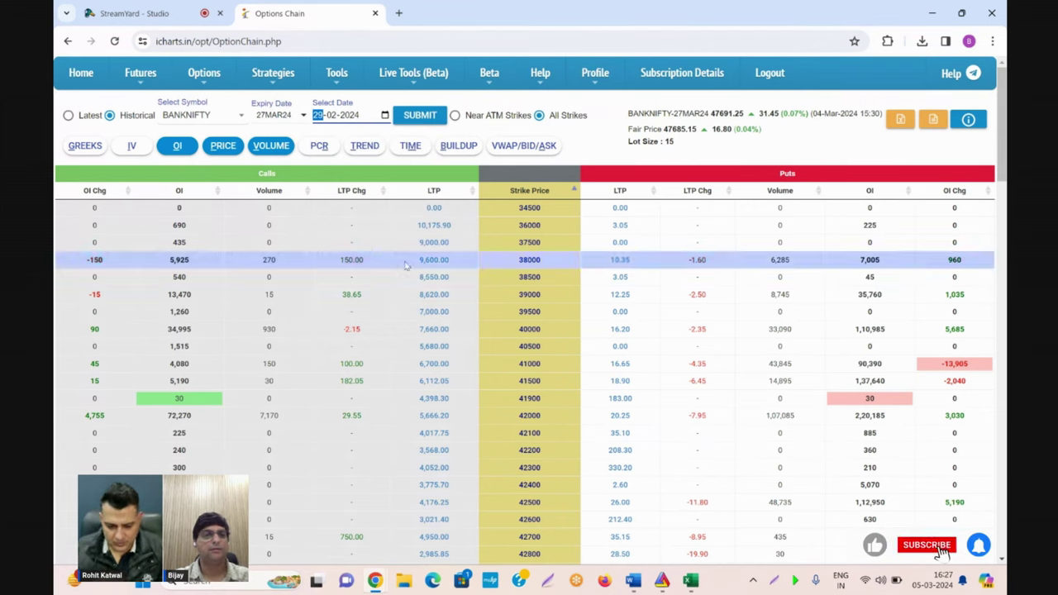
{"action": "left_click", "coordinate": [419, 115]}
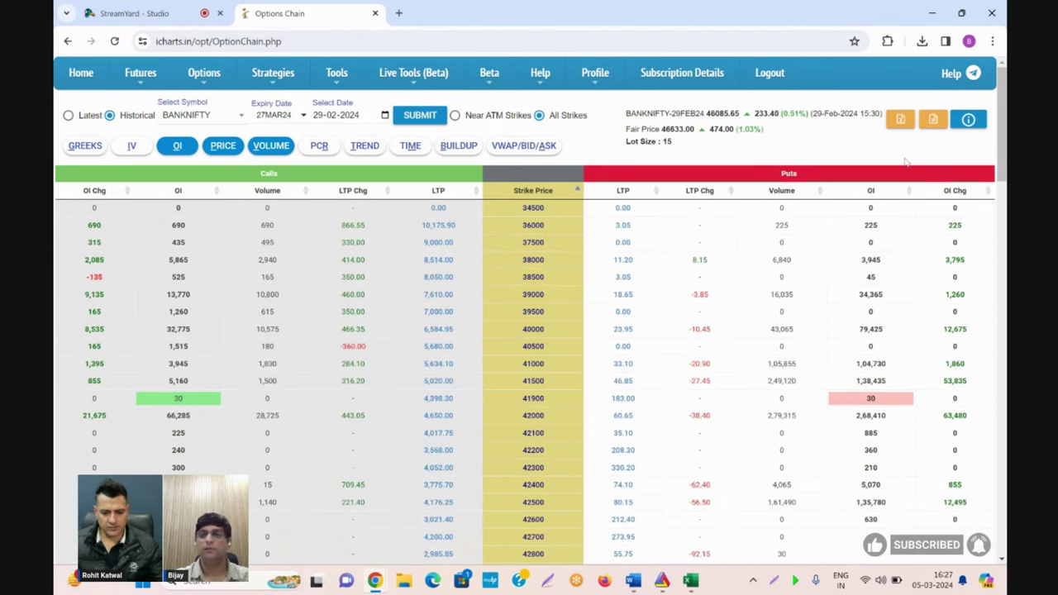
Save Excel's BANKNIFTY_06MAR24 option chain workbook to the Desktop under the host's name followed by "OC", and close it.
{"action": "key", "text": "alt+Tab"}
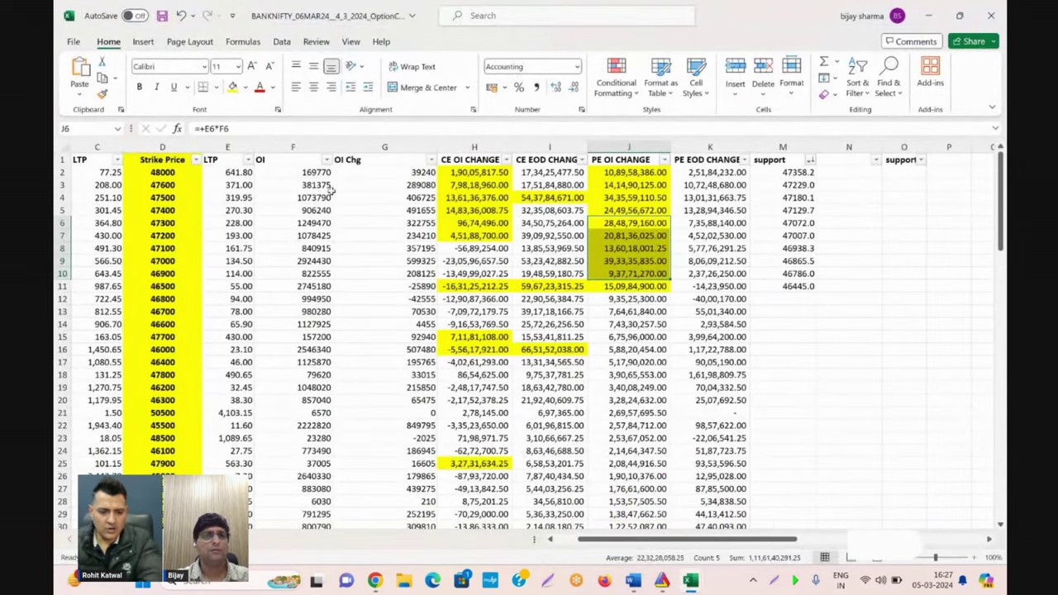
{"action": "key", "text": "F12"}
{"action": "left_click", "coordinate": [105, 170]}
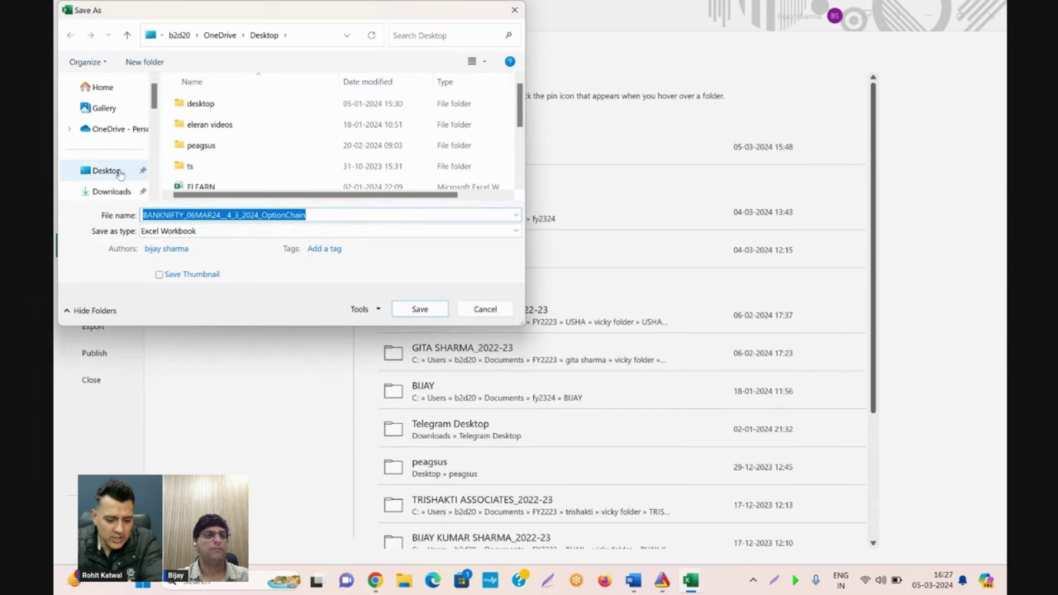
{"action": "type", "text": "R"}
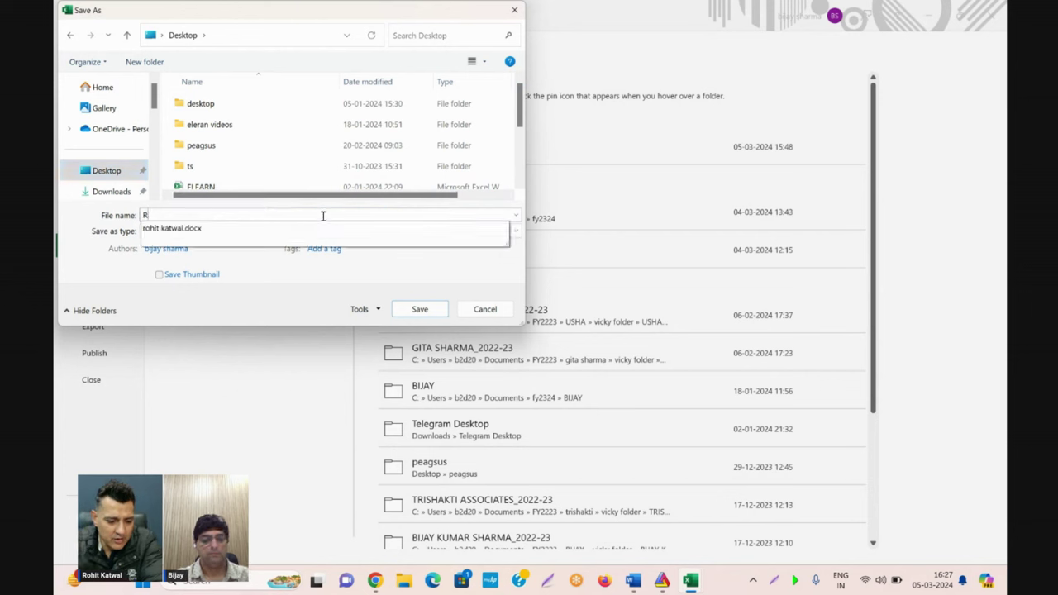
{"action": "type", "text": "OHIT JI"}
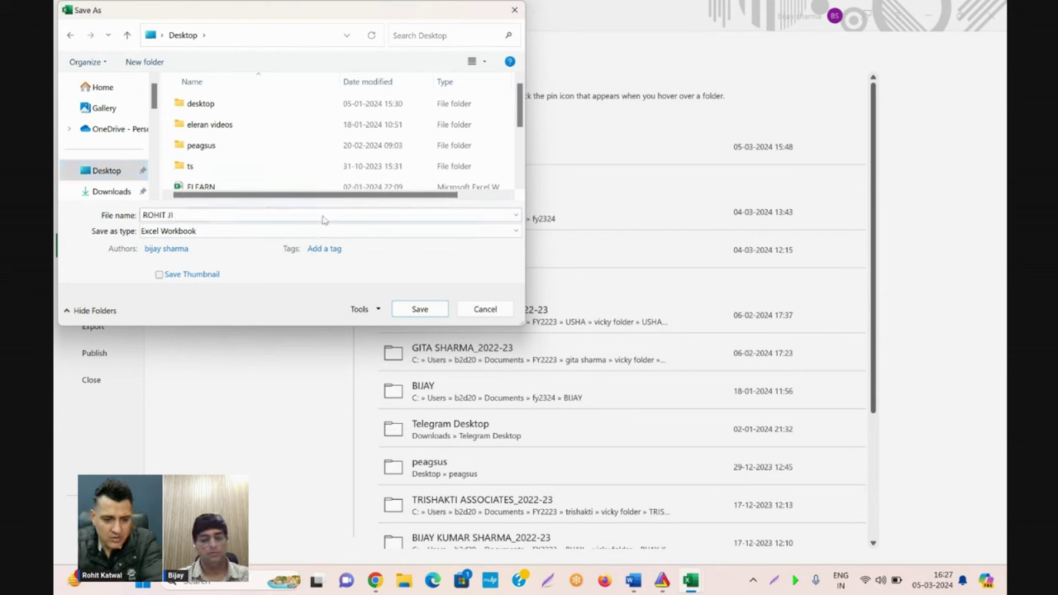
{"action": "type", "text": " OC"}
{"action": "key", "text": "ctrl+a"}
{"action": "key", "text": "Return"}
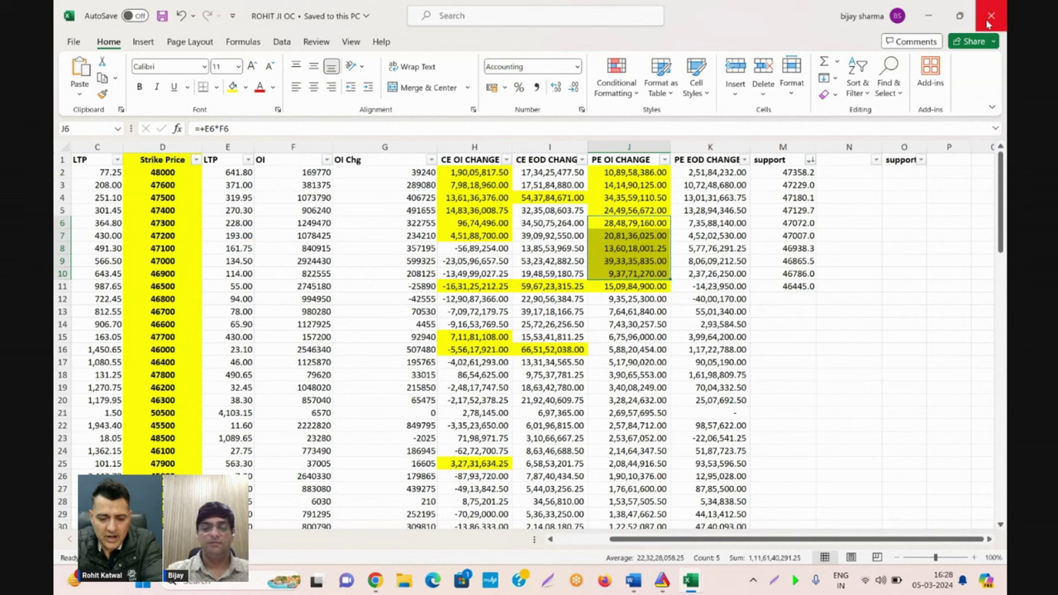
{"action": "left_click", "coordinate": [989, 18]}
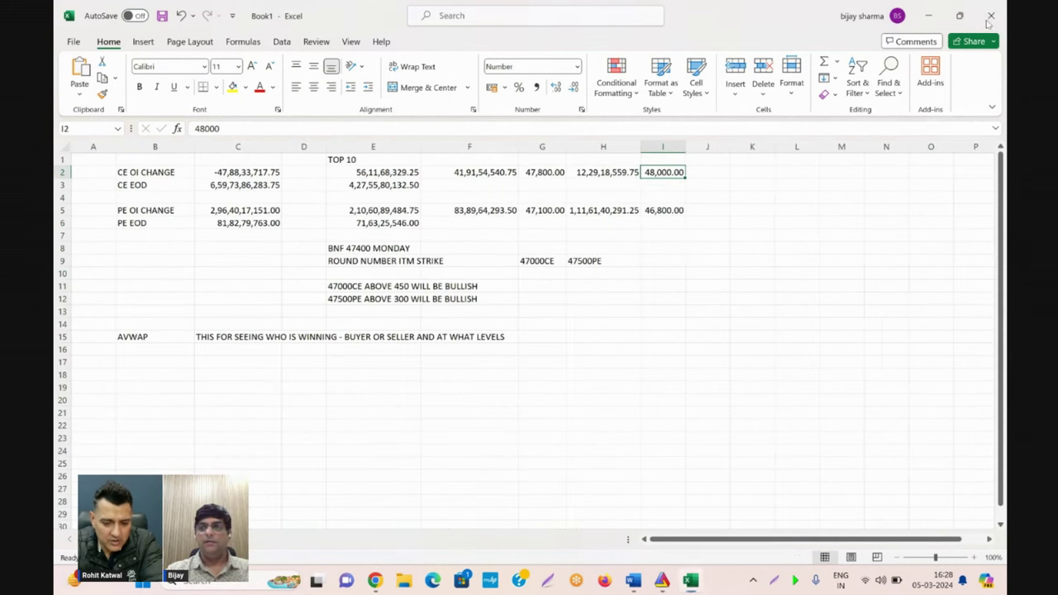
Open the BANKNIFTY_27MAR24 option chain workbook for 29-02-2024 in Excel.
{"action": "left_click", "coordinate": [635, 314]}
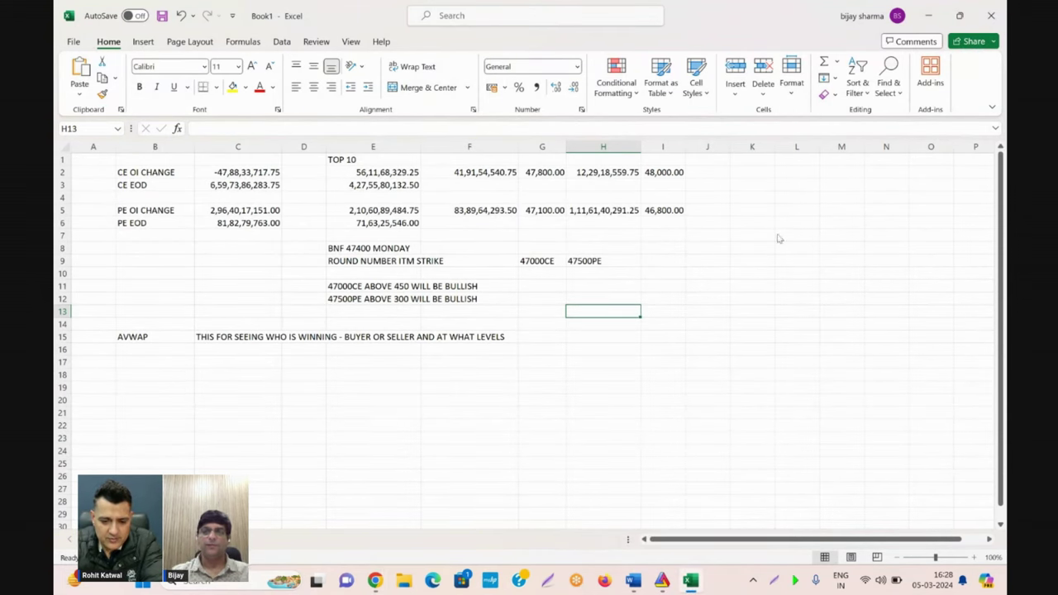
{"action": "left_click", "coordinate": [578, 62]}
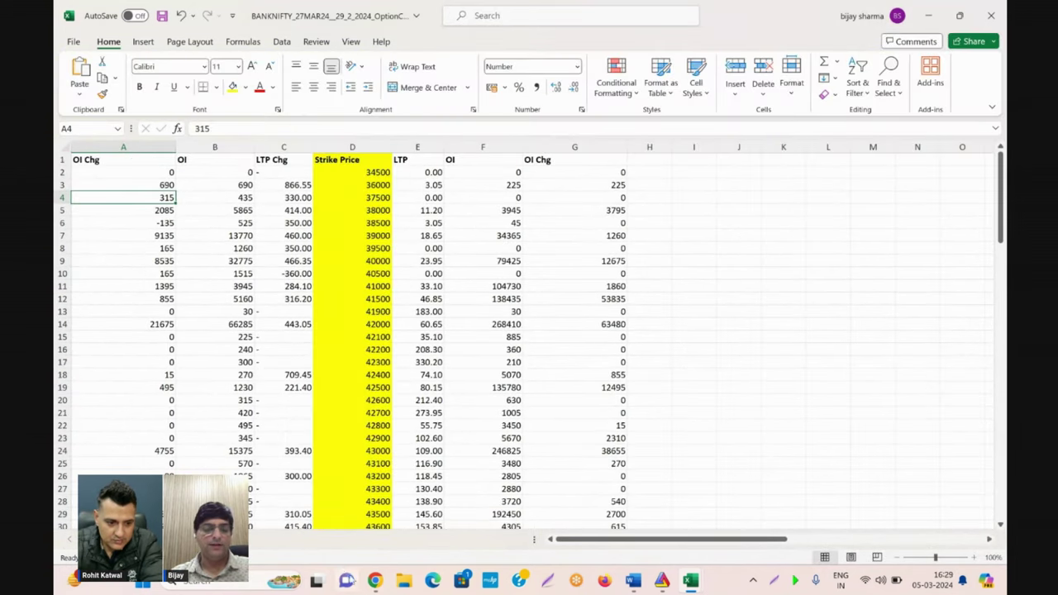
{"action": "mouse_move", "coordinate": [370, 583]}
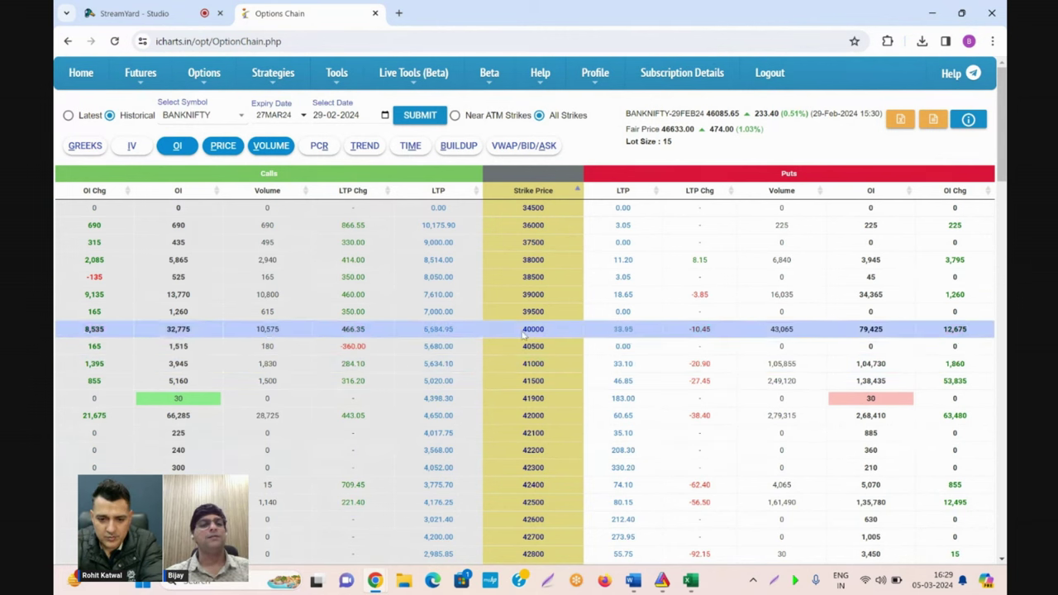
{"action": "mouse_move", "coordinate": [694, 582]}
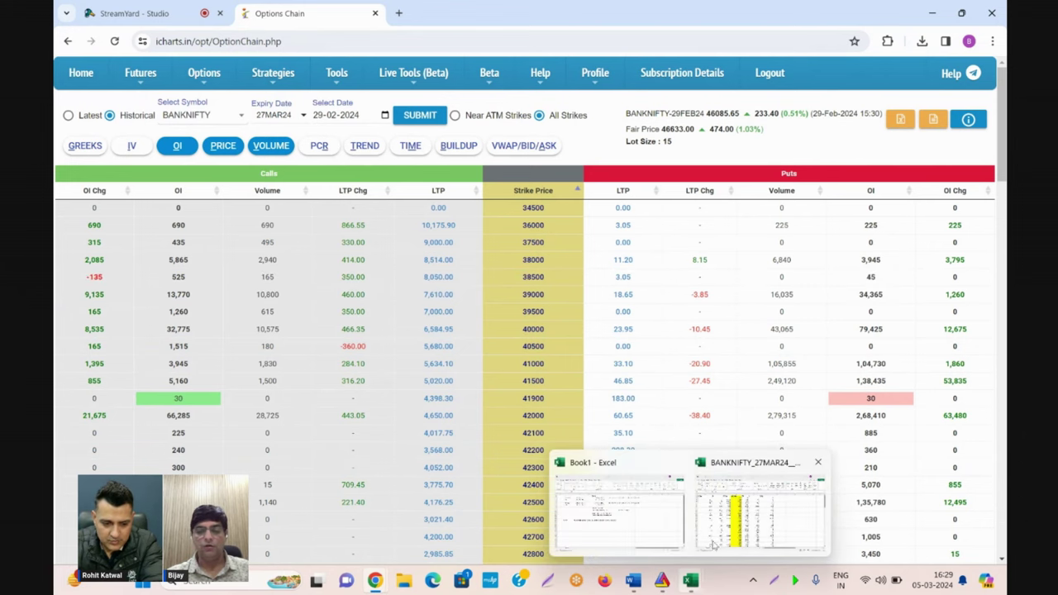
{"action": "left_click", "coordinate": [712, 543]}
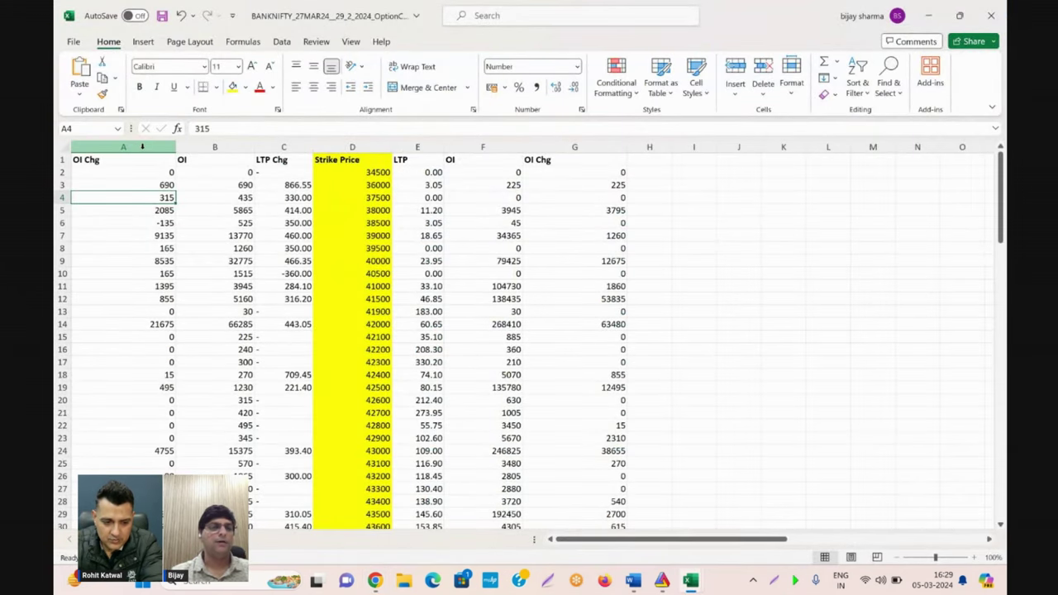
Apply comma number style to columns A:C and E:G, and centre the Strike Price column.
{"action": "left_click_drag", "start_coordinate": [142, 146], "coordinate": [257, 148]}
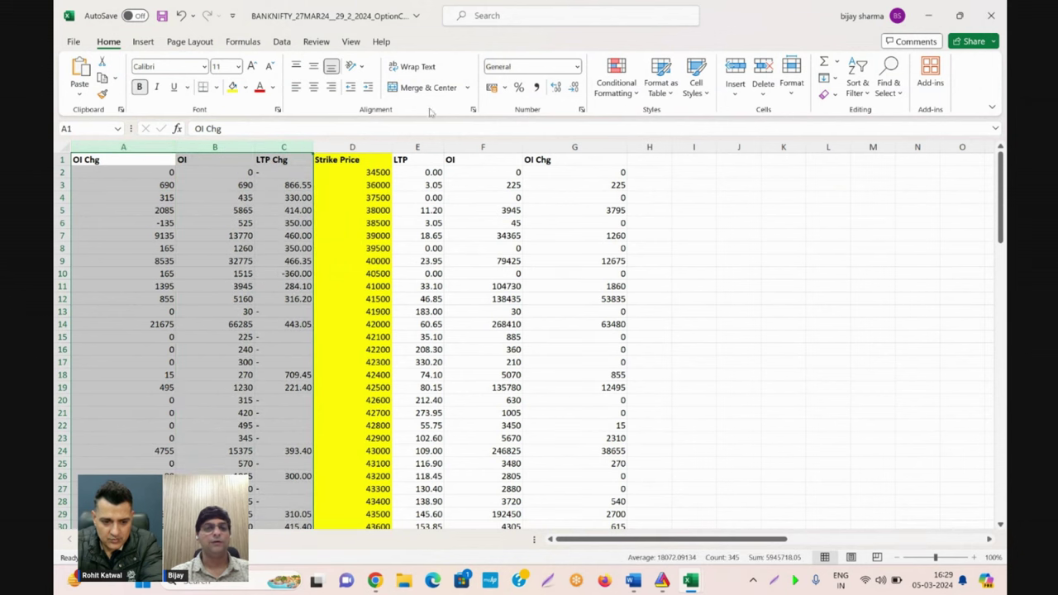
{"action": "left_click", "coordinate": [536, 87]}
{"action": "left_click", "coordinate": [417, 159]}
{"action": "key", "text": "ctrl+shift+Right"}
{"action": "key", "text": "ctrl+shift+Down"}
{"action": "left_click", "coordinate": [535, 87]}
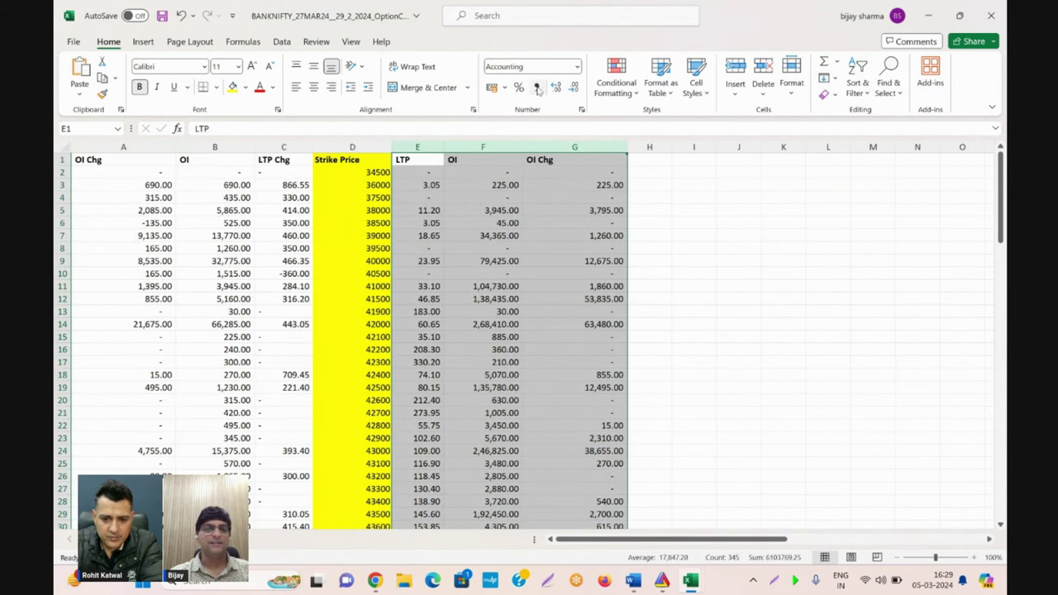
{"action": "left_click", "coordinate": [357, 144]}
{"action": "left_click", "coordinate": [313, 87]}
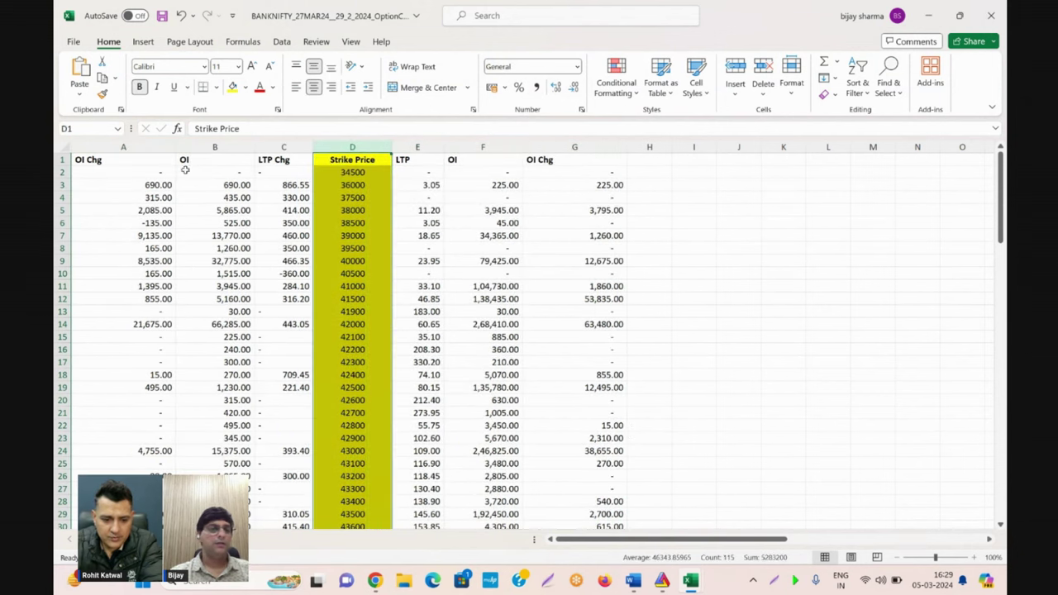
Review the call-side and put-side column headers on either side of the Strike Price column.
{"action": "left_click", "coordinate": [140, 160]}
{"action": "key", "text": "Right"}
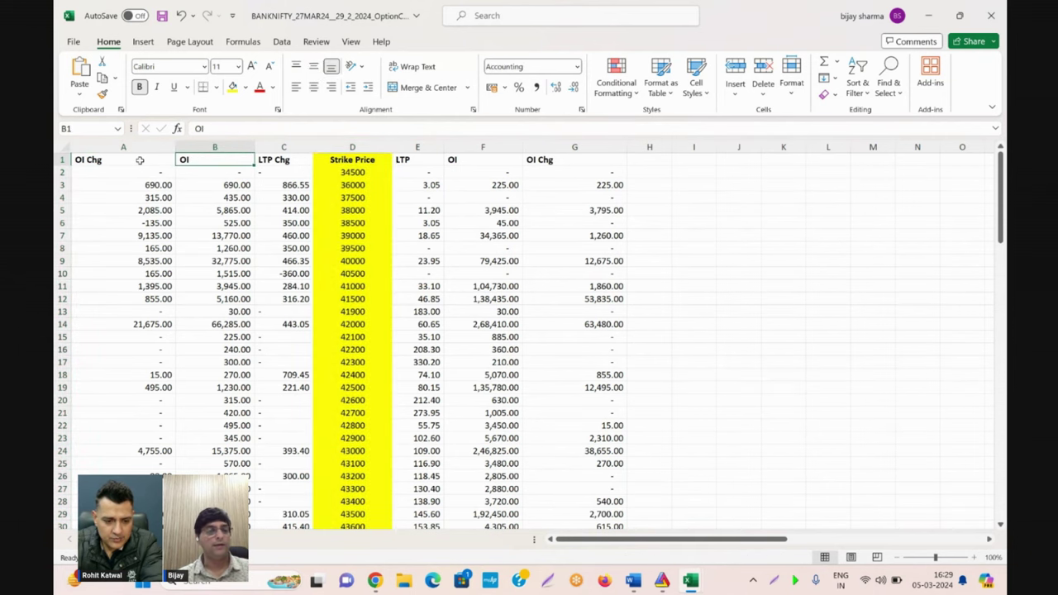
{"action": "key", "text": "Right"}
{"action": "key", "text": "Down"}
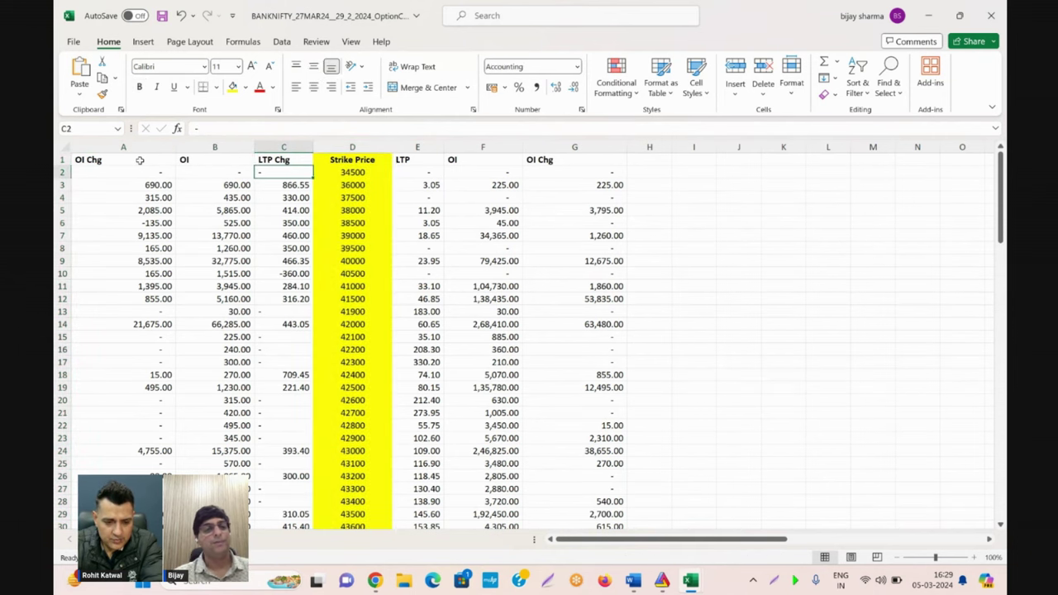
{"action": "key", "text": "Down"}
{"action": "key", "text": "Up"}
{"action": "key", "text": "Right"}
{"action": "key", "text": "Up"}
{"action": "key", "text": "Left"}
{"action": "key", "text": "Left"}
{"action": "key", "text": "Left"}
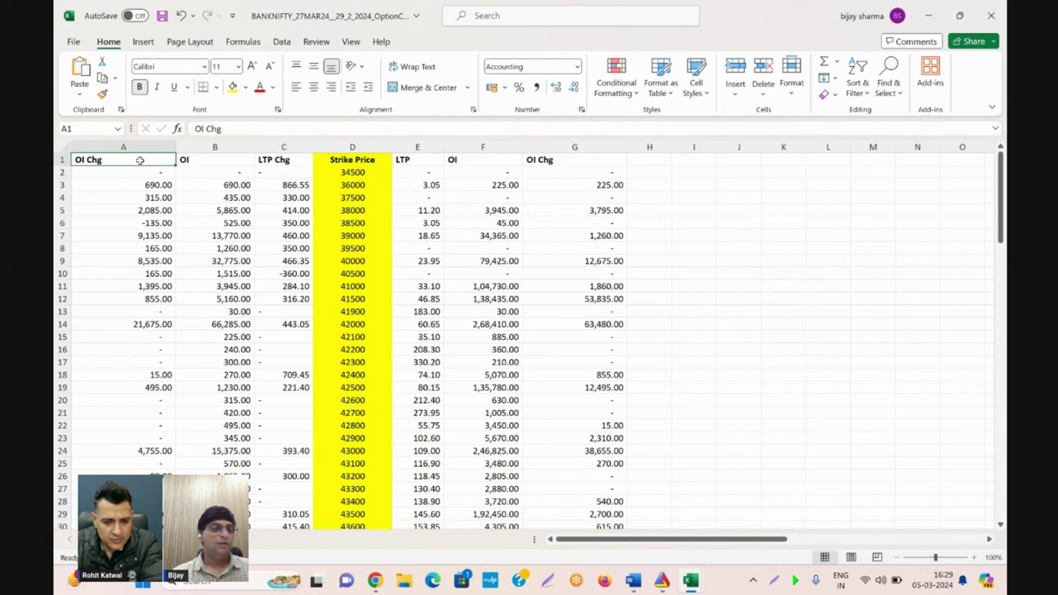
{"action": "key", "text": "Right"}
{"action": "key", "text": "Right"}
{"action": "key", "text": "Right"}
{"action": "key", "text": "Right"}
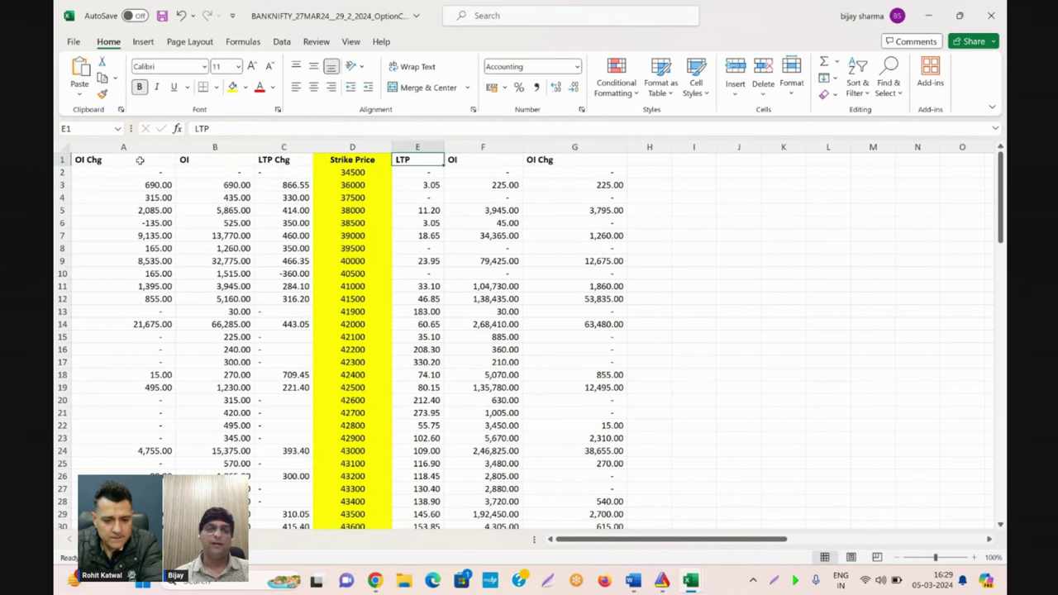
Enter the headers CE OI CHANGE, CE EOD, PE OI CHANGE and PE EOD in cells H1 to K1.
{"action": "key", "text": "Right"}
{"action": "key", "text": "Right"}
{"action": "key", "text": "Right"}
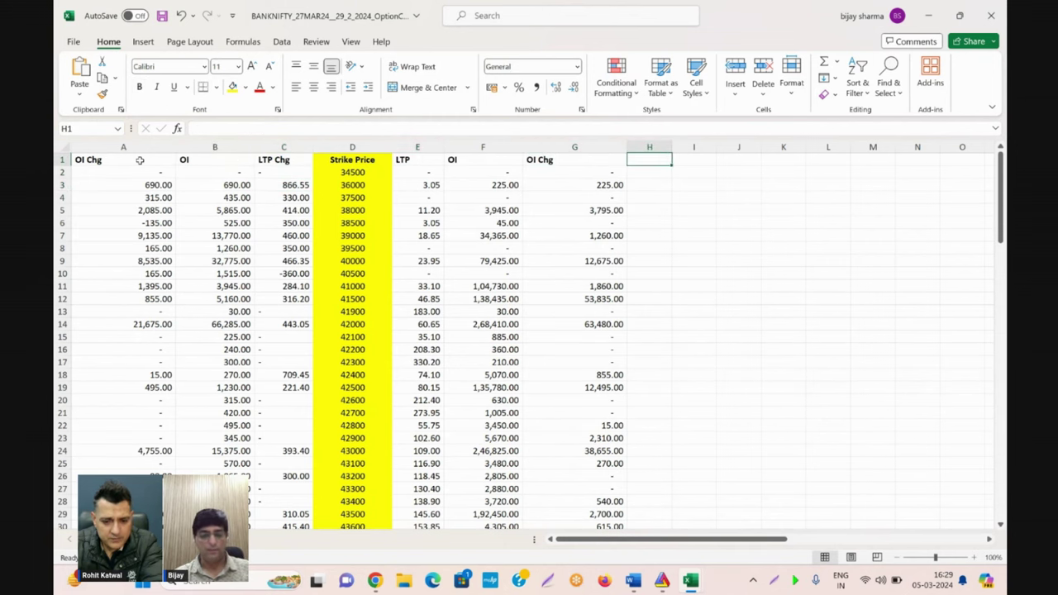
{"action": "type", "text": "CE OI CHA"}
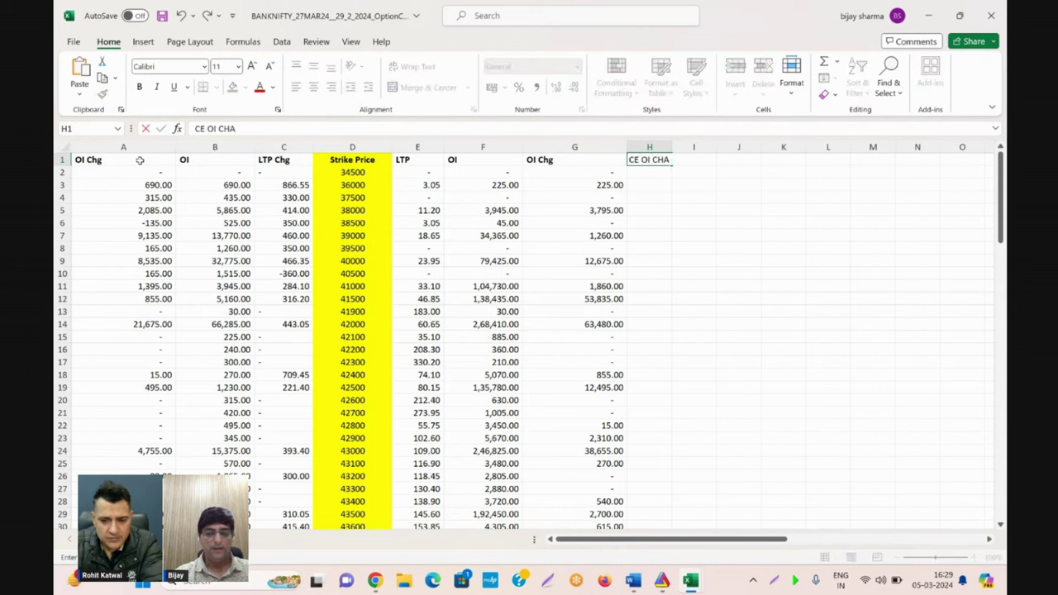
{"action": "type", "text": "NGE"}
{"action": "key", "text": "Tab"}
{"action": "type", "text": "CE EOD"}
{"action": "key", "text": "Tab"}
{"action": "type", "text": "PE OI CHANGE"}
{"action": "key", "text": "Tab"}
{"action": "type", "text": "P"}
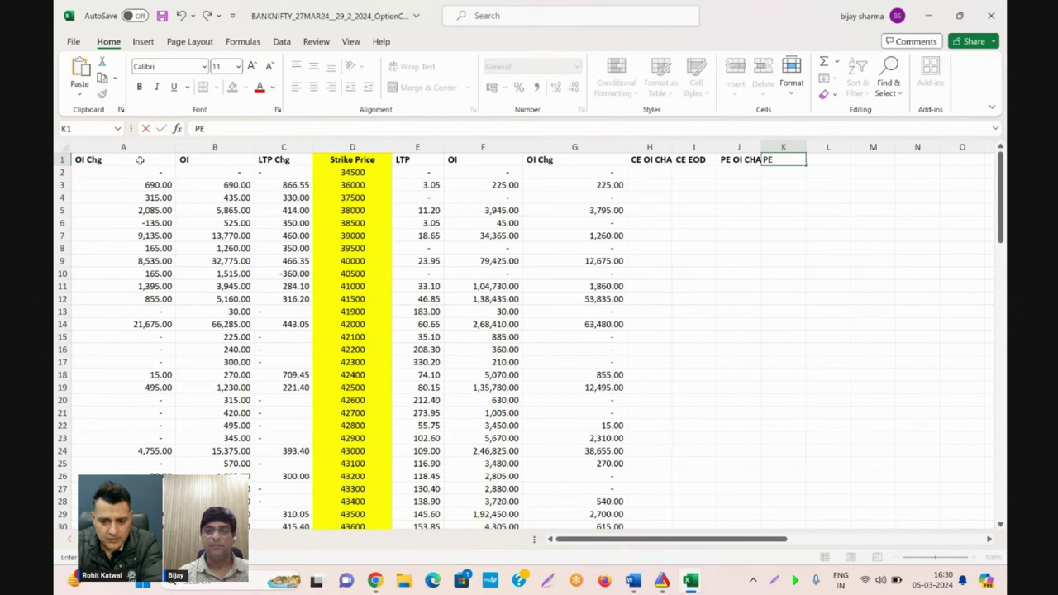
{"action": "type", "text": "E EOD"}
{"action": "key", "text": "Return"}
Enter the CE OI CHANGE formula in H2, multiplying C2 by A2.
{"action": "type", "text": "+"}
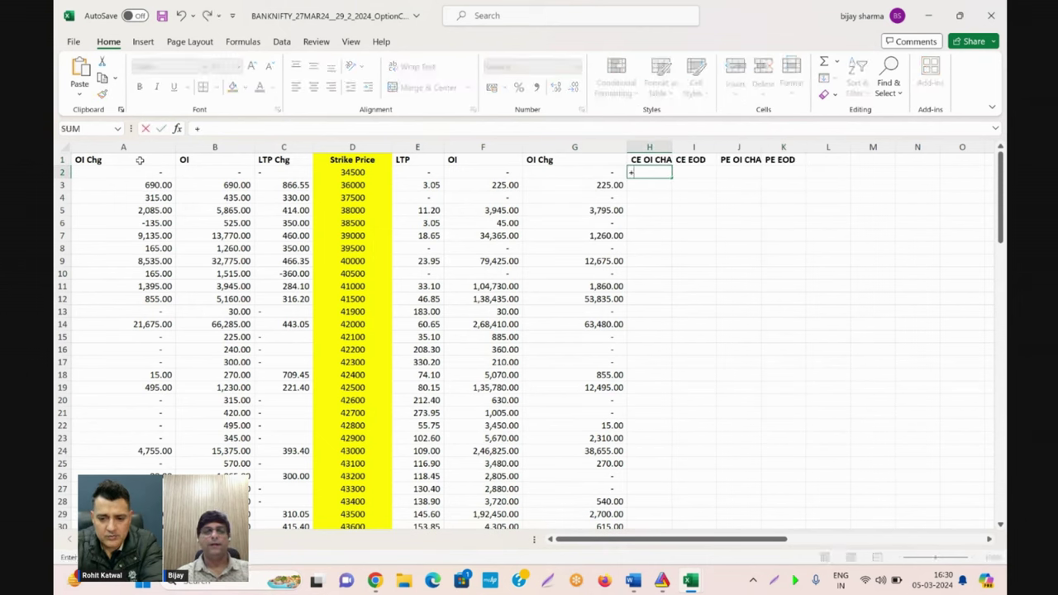
{"action": "key", "text": "Left"}
{"action": "key", "text": "Left"}
{"action": "key", "text": "Left"}
{"action": "key", "text": "Left"}
{"action": "key", "text": "Left"}
{"action": "type", "text": "*"}
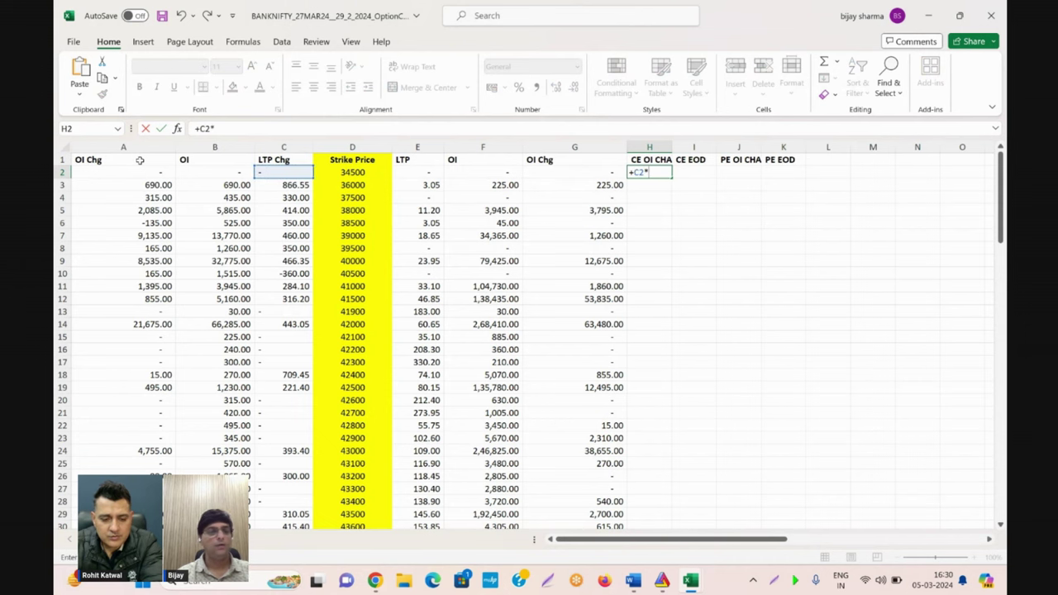
{"action": "key", "text": "Left"}
{"action": "key", "text": "Left"}
{"action": "key", "text": "Left"}
{"action": "key", "text": "Left"}
{"action": "key", "text": "Left"}
{"action": "key", "text": "Tab"}
Enter the CE EOD formula in I2, multiplying C2 by B2.
{"action": "type", "text": "+"}
{"action": "key", "text": "Left"}
{"action": "key", "text": "Left"}
{"action": "key", "text": "Left"}
{"action": "key", "text": "Left"}
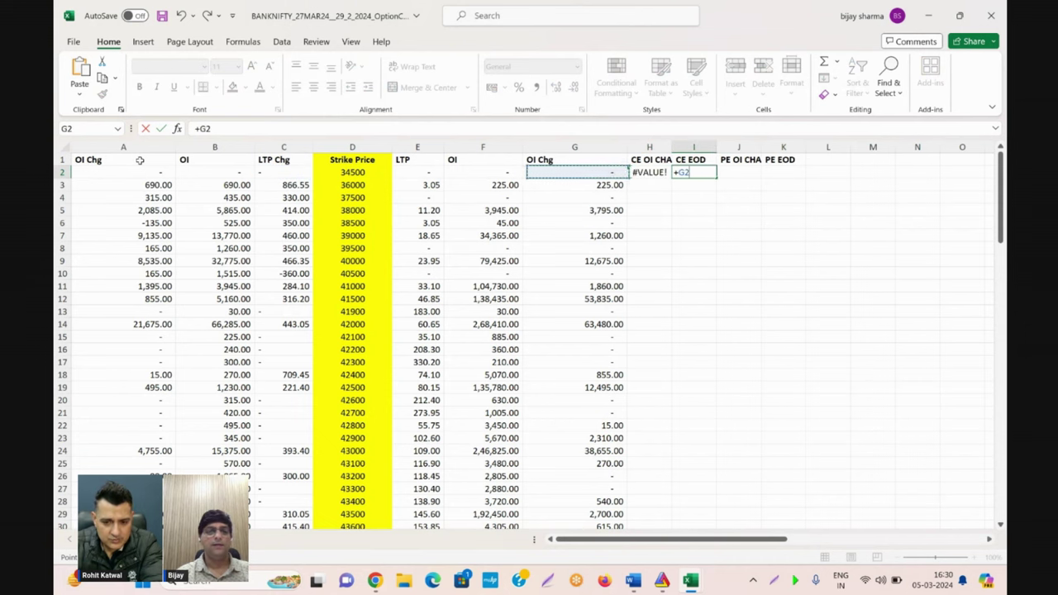
{"action": "key", "text": "Left"}
{"action": "key", "text": "Left"}
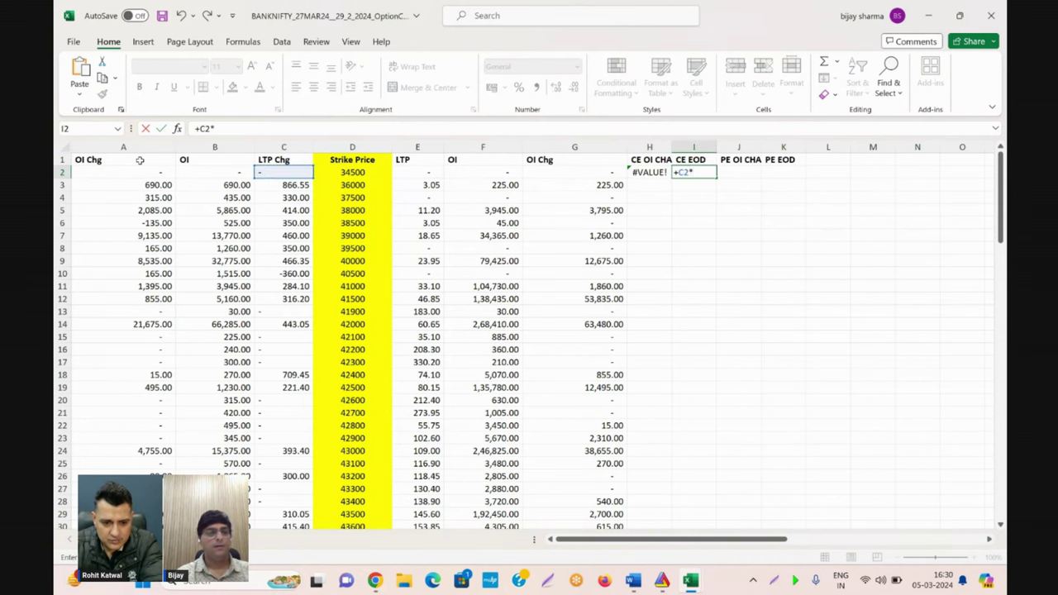
{"action": "key", "text": "Left"}
{"action": "key", "text": "Left"}
{"action": "key", "text": "Left"}
{"action": "key", "text": "Left"}
{"action": "key", "text": "Left"}
{"action": "key", "text": "Left"}
{"action": "key", "text": "Left"}
{"action": "key", "text": "Left"}
{"action": "key", "text": "ctrl+Return"}
Copy the H2:I2 formulas down to the last strike row, row 115.
{"action": "key", "text": "shift+Left"}
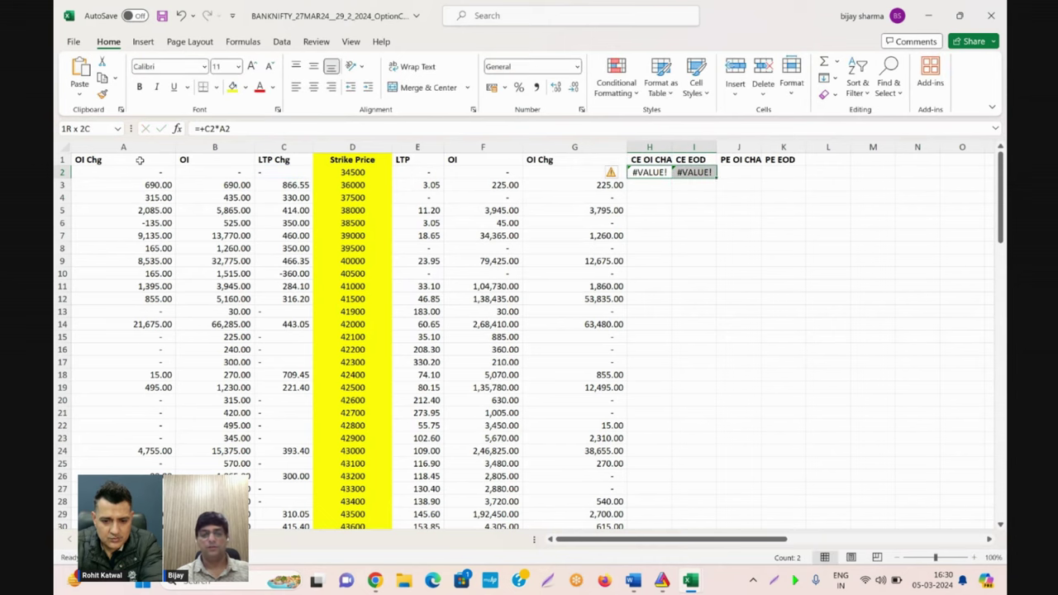
{"action": "key", "text": "shift+Down"}
{"action": "key", "text": "shift+Down"}
{"action": "key", "text": "shift+Down"}
{"action": "key", "text": "shift+Down"}
{"action": "key", "text": "shift+Down"}
{"action": "key", "text": "shift+Down"}
{"action": "key", "text": "shift+Down"}
{"action": "key", "text": "shift+Down"}
{"action": "key", "text": "shift+Down"}
{"action": "key", "text": "shift+Down"}
{"action": "key", "text": "shift+Down"}
{"action": "key", "text": "shift+Down"}
{"action": "key", "text": "shift+Down"}
{"action": "key", "text": "shift+Down"}
{"action": "key", "text": "shift+Down"}
{"action": "key", "text": "shift+Down"}
{"action": "key", "text": "shift+Down"}
{"action": "key", "text": "shift+Down"}
{"action": "key", "text": "shift+Down"}
{"action": "key", "text": "shift+Down"}
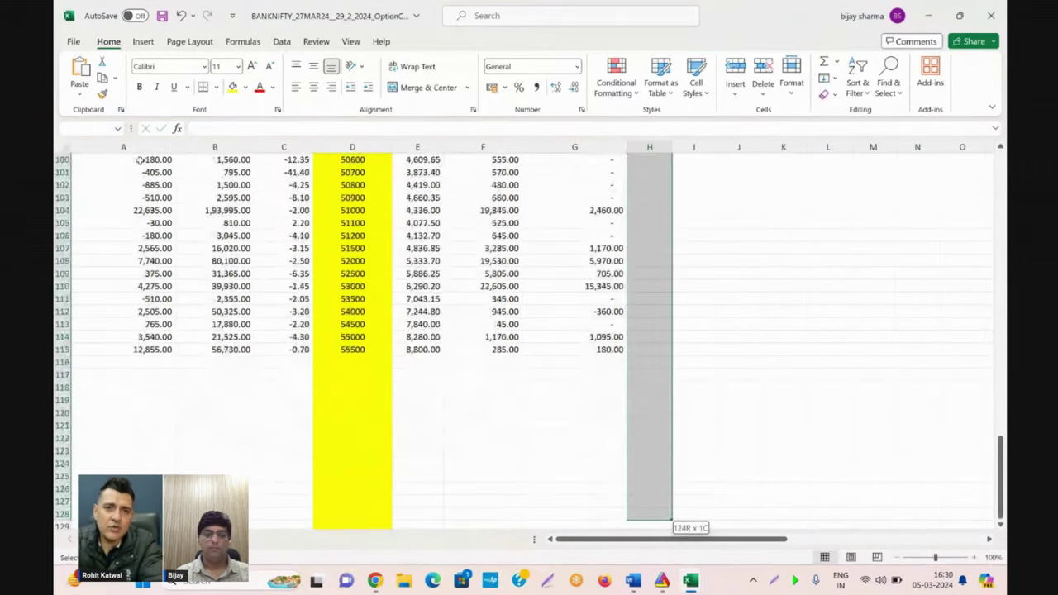
{"action": "key", "text": "shift+Up"}
{"action": "key", "text": "shift+Up"}
{"action": "key", "text": "shift+Up"}
{"action": "key", "text": "shift+Up"}
{"action": "key", "text": "shift+Up"}
{"action": "key", "text": "shift+Up"}
{"action": "key", "text": "shift+Up"}
{"action": "key", "text": "shift+Up"}
{"action": "key", "text": "shift+Up"}
{"action": "key", "text": "shift+Up"}
{"action": "key", "text": "shift+Up"}
{"action": "key", "text": "shift+Up"}
{"action": "key", "text": "shift+Up"}
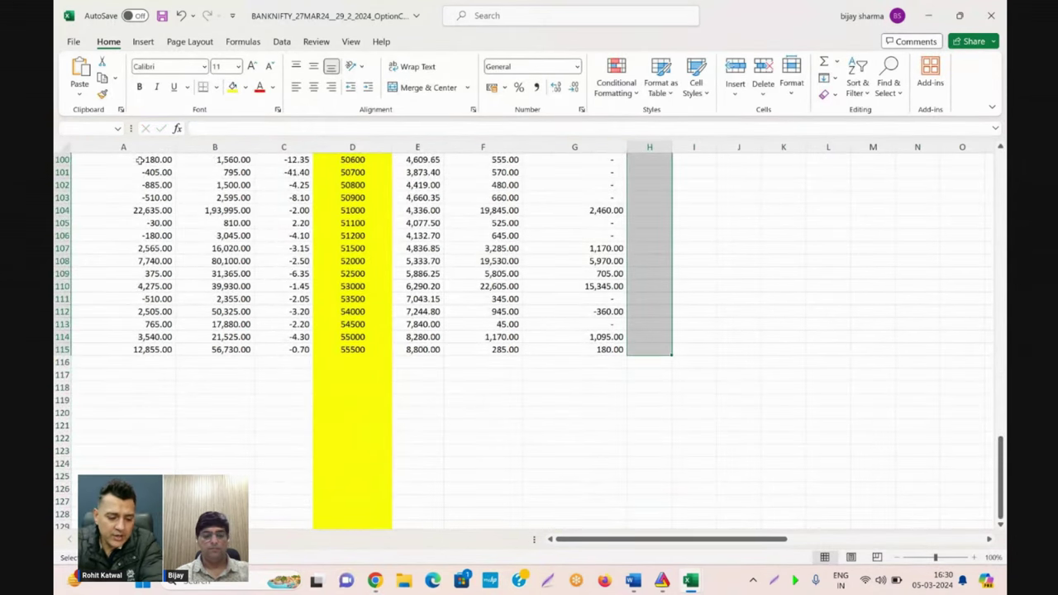
{"action": "key", "text": "ctrl+v"}
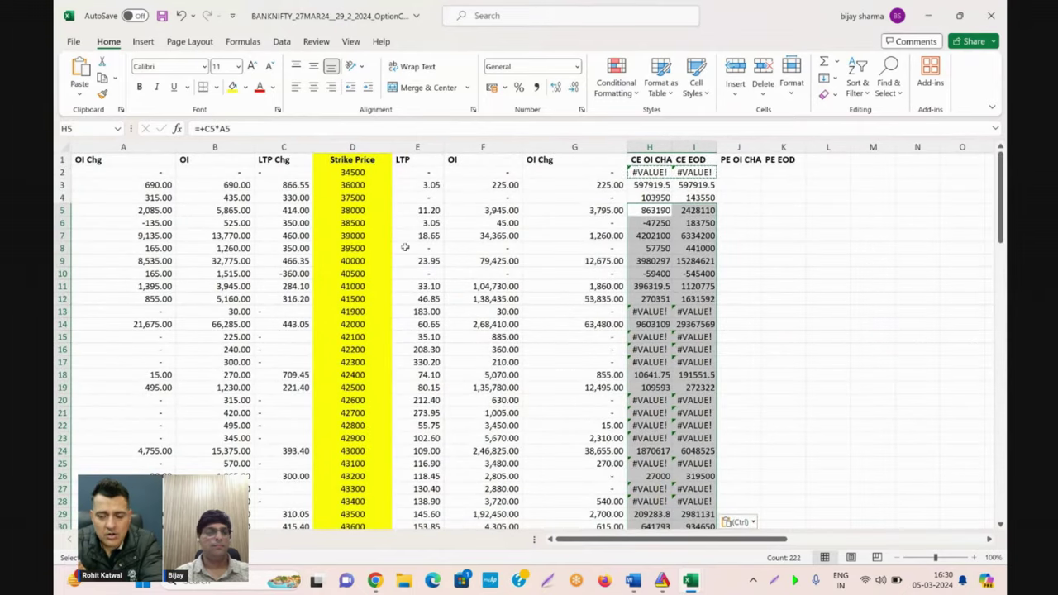
Apply comma number style to the CE OI CHANGE and CE EOD columns, and widen columns J and K to fit their headers.
{"action": "left_click_drag", "start_coordinate": [650, 142], "coordinate": [693, 146]}
{"action": "left_click", "coordinate": [535, 87]}
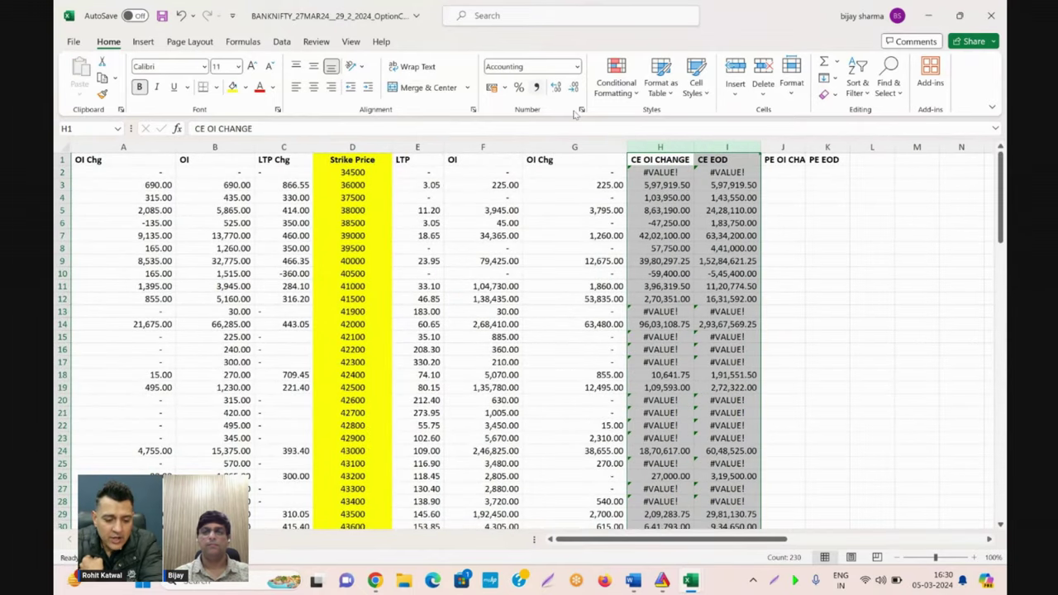
{"action": "left_click", "coordinate": [770, 172]}
{"action": "left_click_drag", "start_coordinate": [806, 146], "coordinate": [841, 147]}
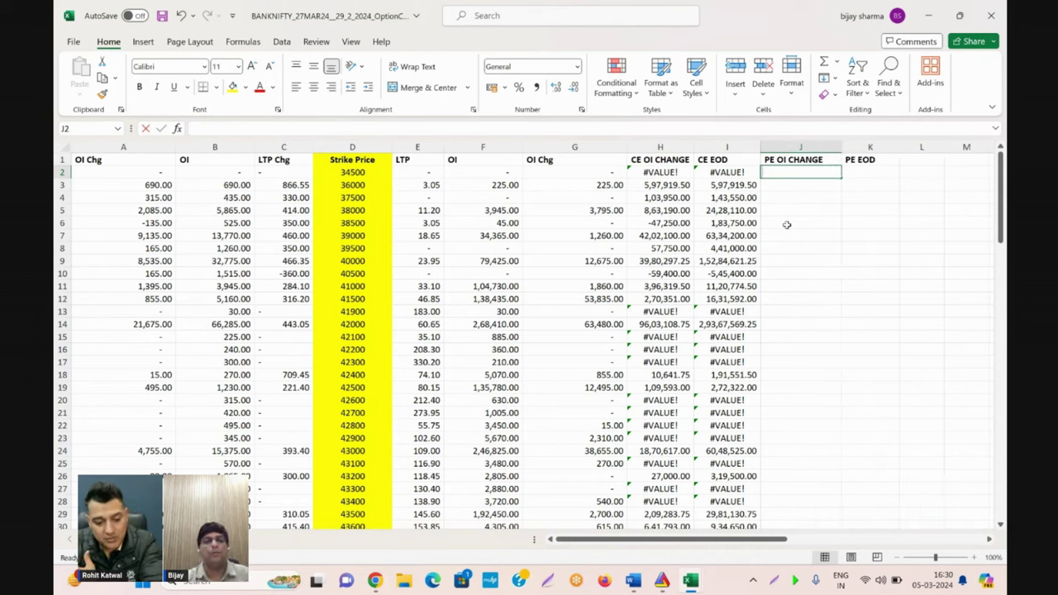
Enter the PE OI CHANGE formula in J2, multiplying E2 by G2.
{"action": "type", "text": "+"}
{"action": "key", "text": "Left"}
{"action": "key", "text": "Left"}
{"action": "key", "text": "Left"}
{"action": "key", "text": "Left"}
{"action": "key", "text": "Left"}
{"action": "type", "text": "*"}
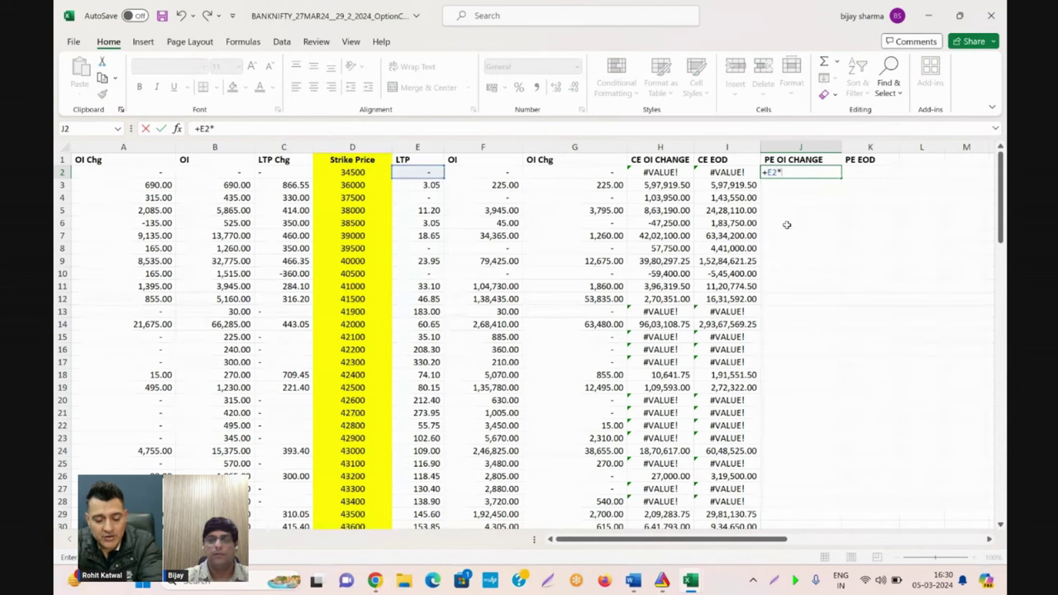
{"action": "key", "text": "Left"}
{"action": "key", "text": "Left"}
{"action": "key", "text": "Left"}
{"action": "key", "text": "Tab"}
Enter the PE EOD formula in K2, multiplying E2 by F2.
{"action": "type", "text": "+"}
{"action": "key", "text": "Left"}
{"action": "key", "text": "Left"}
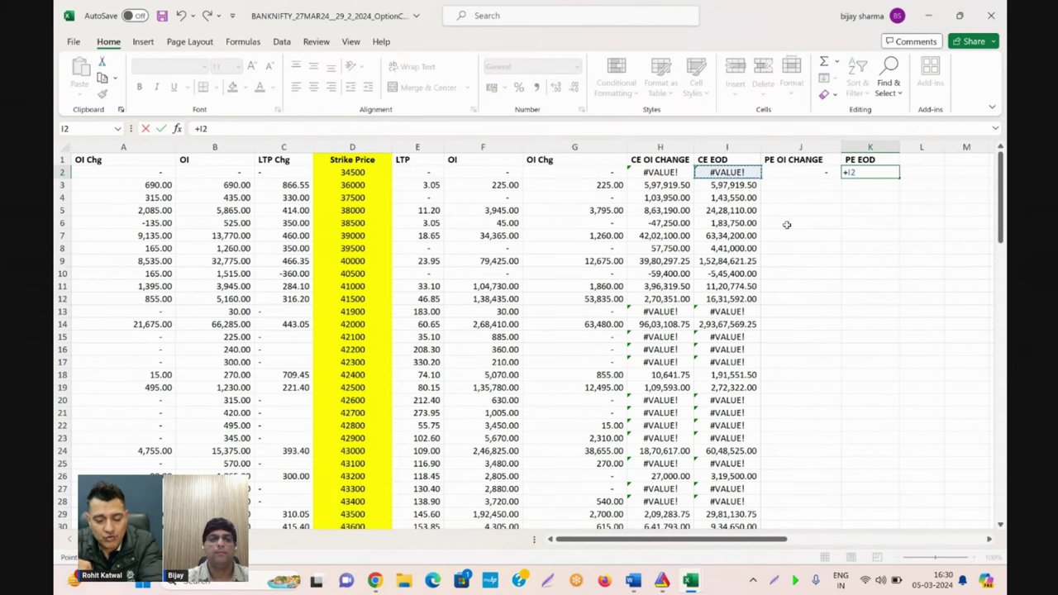
{"action": "key", "text": "Left"}
{"action": "key", "text": "Left"}
{"action": "key", "text": "Left"}
{"action": "key", "text": "Left"}
{"action": "type", "text": "*"}
{"action": "key", "text": "Left"}
{"action": "key", "text": "Left"}
{"action": "key", "text": "Left"}
{"action": "key", "text": "Left"}
{"action": "key", "text": "Left"}
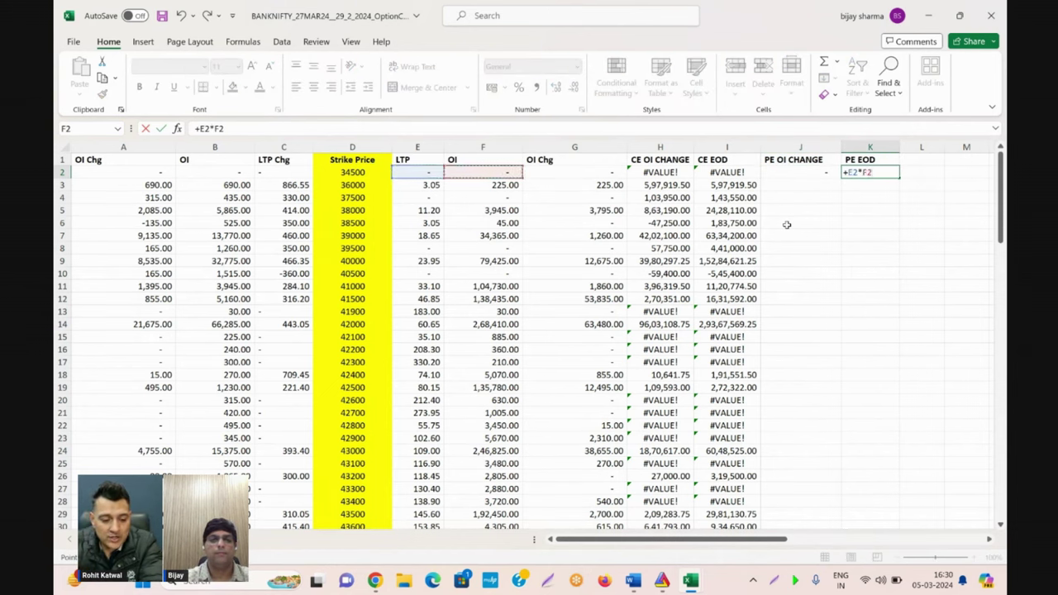
{"action": "key", "text": "Return"}
Copy the PE OI CHANGE and PE EOD formulas from J2:K2 down to the last strike row, row 115.
{"action": "key", "text": "Up"}
{"action": "key", "text": "shift+Right"}
{"action": "key", "text": "ctrl+c"}
{"action": "key", "text": "Down"}
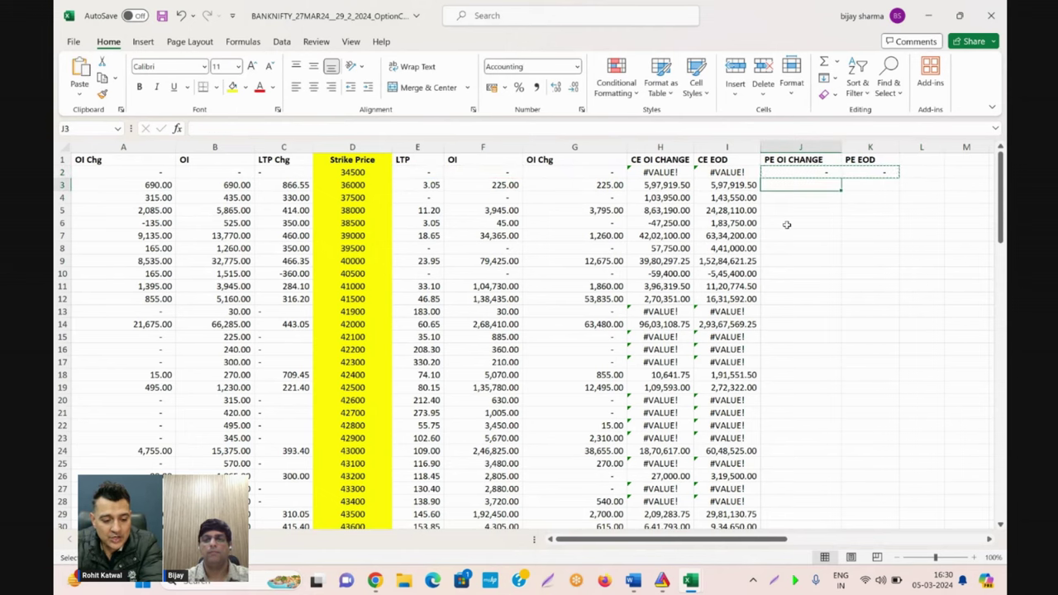
{"action": "key", "text": "shift+Down"}
{"action": "key", "text": "shift+Down"}
{"action": "key", "text": "shift+Down"}
{"action": "key", "text": "shift+Down"}
{"action": "key", "text": "shift+Down"}
{"action": "key", "text": "shift+Down"}
{"action": "key", "text": "shift+Down"}
{"action": "key", "text": "shift+Down"}
{"action": "key", "text": "shift+Down"}
{"action": "key", "text": "shift+Down"}
{"action": "key", "text": "shift+Down"}
{"action": "key", "text": "shift+Down"}
{"action": "key", "text": "shift+Down"}
{"action": "key", "text": "shift+Down"}
{"action": "key", "text": "shift+Down"}
{"action": "key", "text": "shift+Down"}
{"action": "key", "text": "shift+Down"}
{"action": "key", "text": "shift+Down"}
{"action": "key", "text": "shift+Down"}
{"action": "key", "text": "shift+Down"}
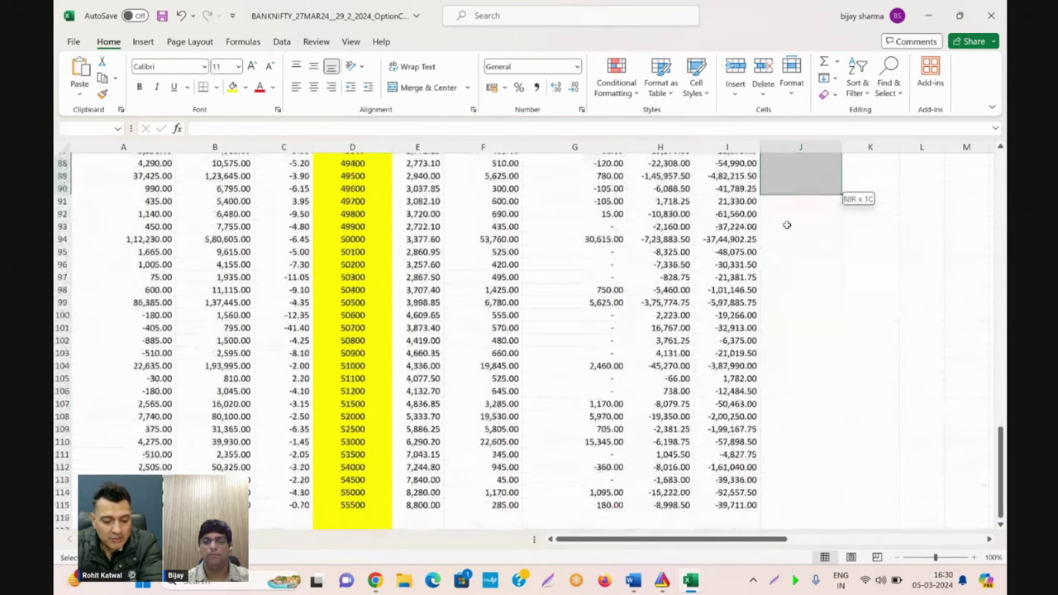
{"action": "key", "text": "shift+Down"}
{"action": "key", "text": "shift+Down"}
{"action": "key", "text": "shift+Down"}
{"action": "key", "text": "shift+Down"}
{"action": "key", "text": "shift+Down"}
{"action": "key", "text": "shift+Down"}
{"action": "key", "text": "shift+Down"}
{"action": "key", "text": "shift+Down"}
{"action": "key", "text": "shift+Down"}
{"action": "key", "text": "shift+Down"}
{"action": "key", "text": "shift+Down"}
{"action": "key", "text": "shift+Down"}
{"action": "key", "text": "shift+Down"}
{"action": "key", "text": "shift+Down"}
{"action": "key", "text": "shift+Down"}
{"action": "key", "text": "shift+Down"}
{"action": "key", "text": "shift+Down"}
{"action": "key", "text": "shift+Down"}
{"action": "key", "text": "shift+Down"}
{"action": "key", "text": "shift+Down"}
{"action": "key", "text": "shift+Up"}
{"action": "key", "text": "shift+Up"}
{"action": "key", "text": "shift+Up"}
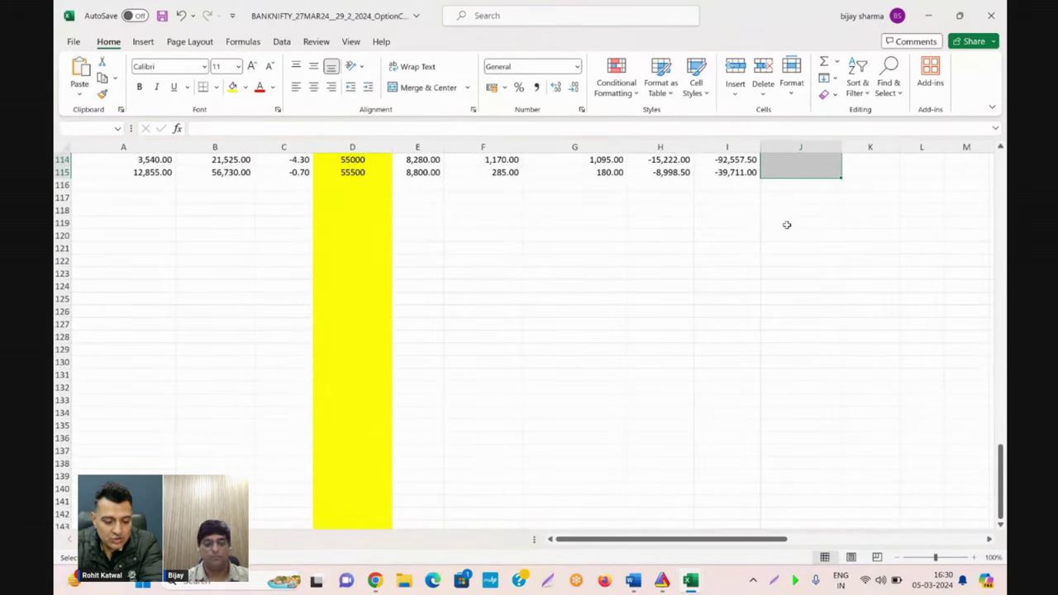
{"action": "key", "text": "ctrl+v"}
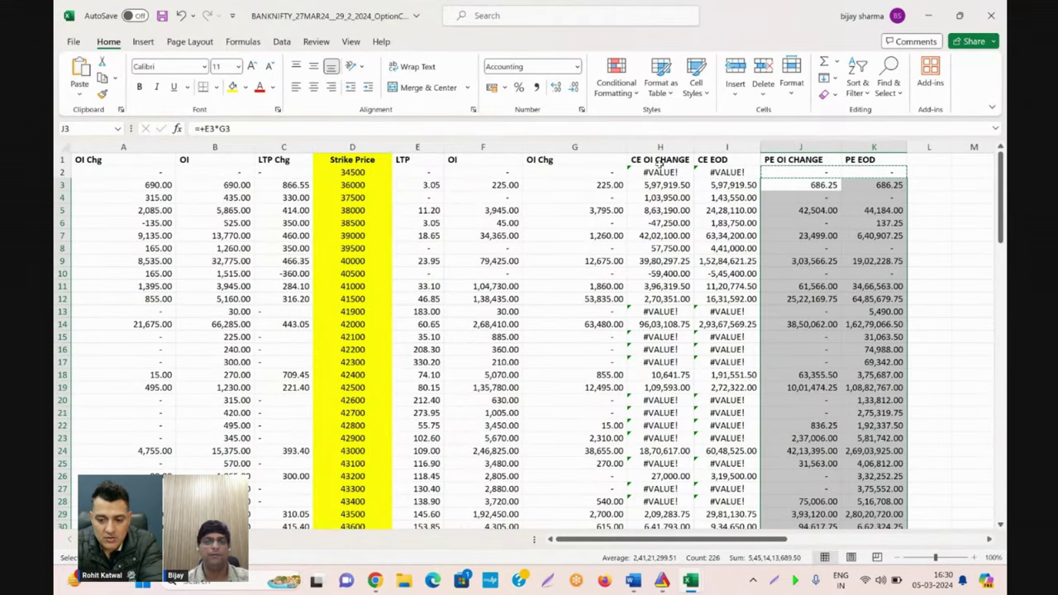
Review the BANKNIFTY 27MAR24 option chain for 29-02-2024 on the iCharts page in Chrome, and return to the option chain workbook.
{"action": "left_click", "coordinate": [660, 172]}
{"action": "mouse_move", "coordinate": [376, 584]}
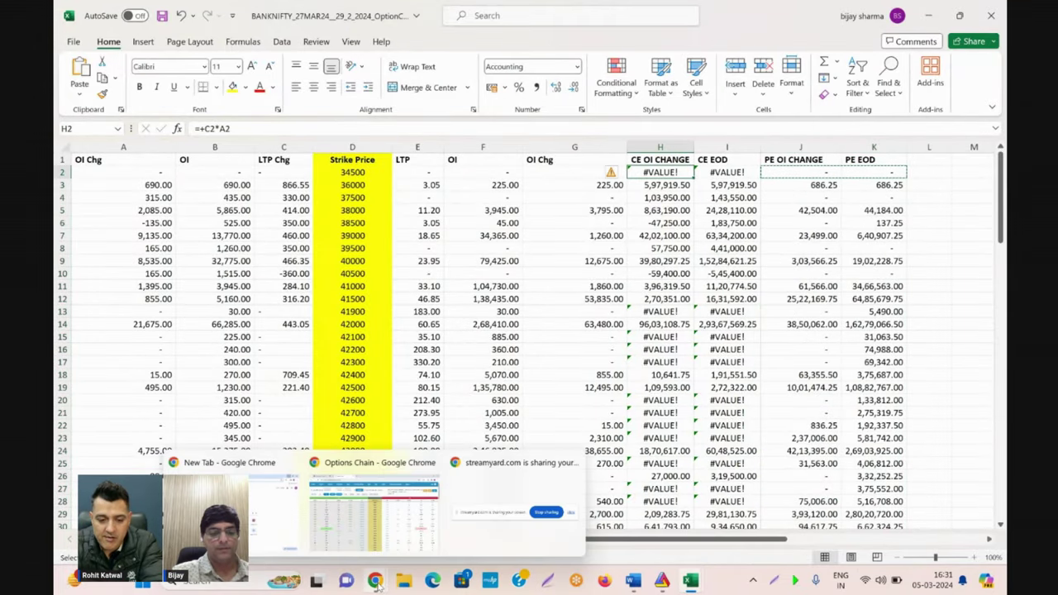
{"action": "left_click", "coordinate": [399, 518]}
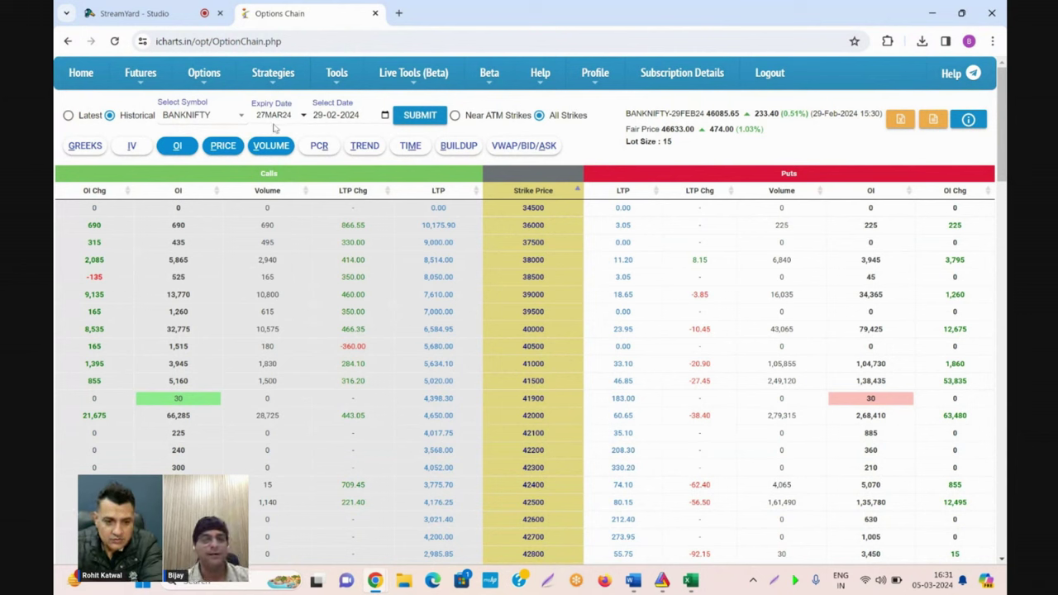
{"action": "mouse_move", "coordinate": [690, 581]}
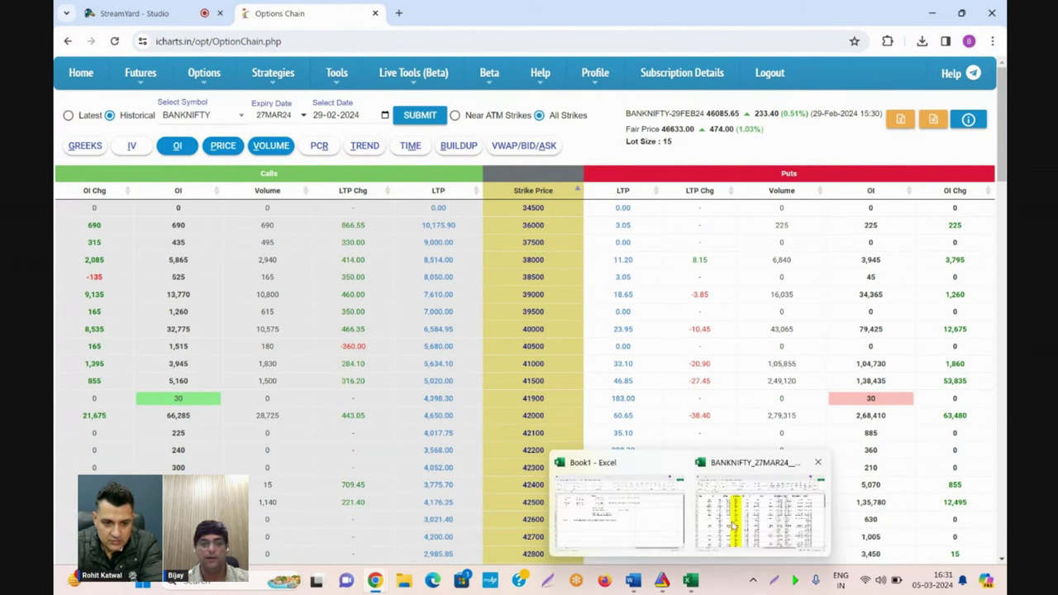
{"action": "left_click", "coordinate": [732, 525]}
Add the headers SUPPORT in L1 and RESISTANCE in M1.
{"action": "type", "text": "SUPPORT"}
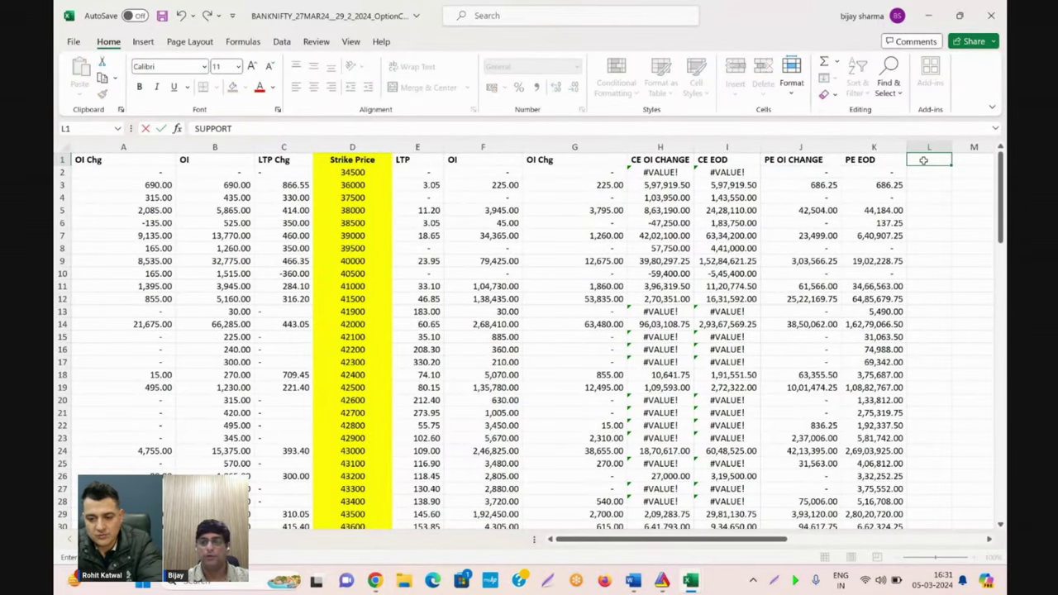
{"action": "key", "text": "Tab"}
{"action": "type", "text": "RESISTANCE"}
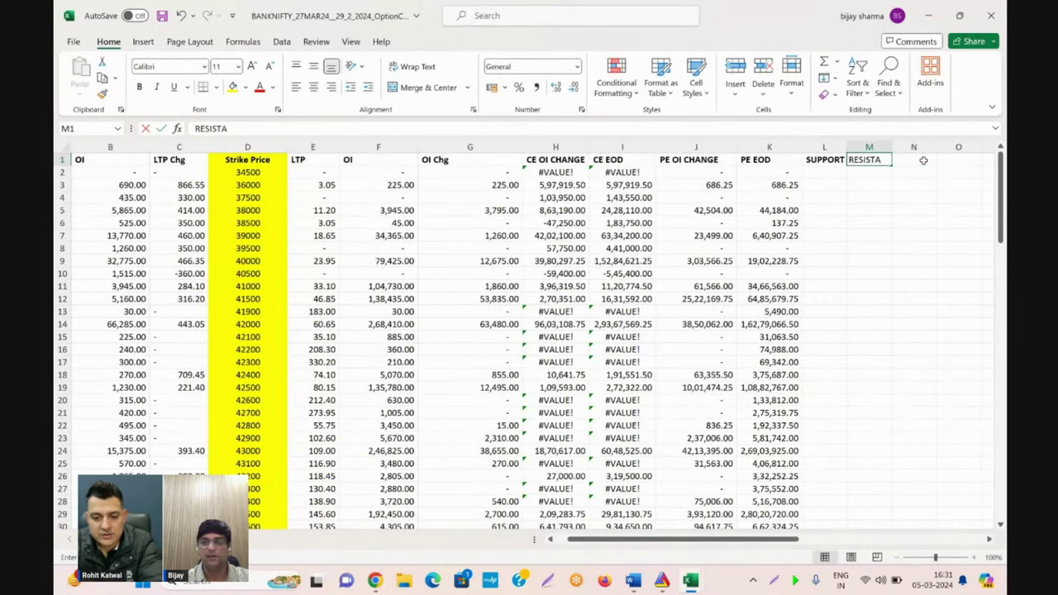
Add filters to the header row and clear the #VALUE! cells from the CE OI CHANGE and CE EOD columns.
{"action": "key", "text": "shift+Tab"}
{"action": "key", "text": "Left"}
{"action": "key", "text": "Left"}
{"action": "key", "text": "Left"}
{"action": "key", "text": "Left"}
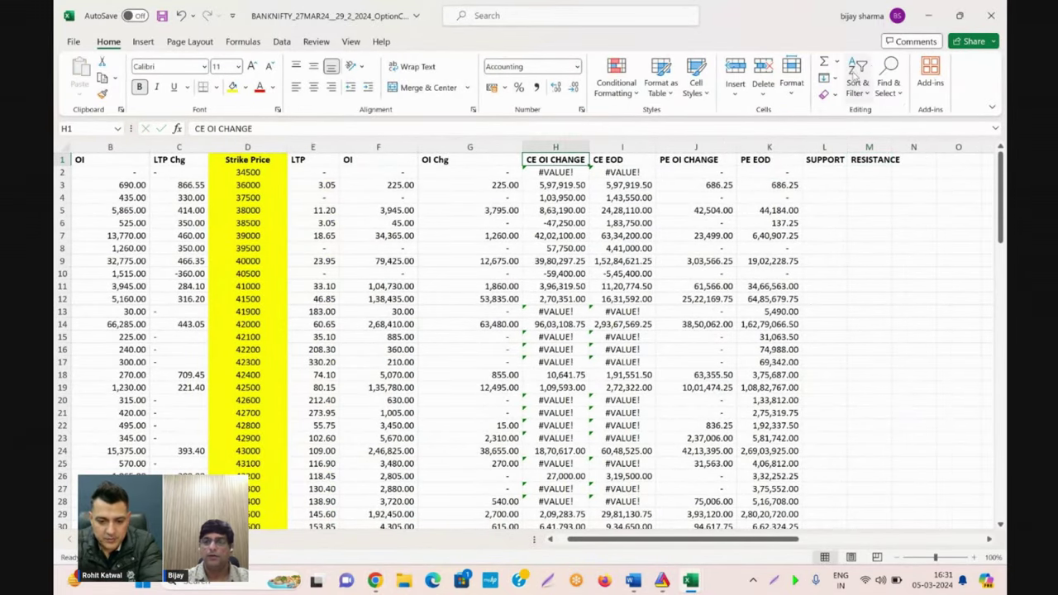
{"action": "left_click", "coordinate": [857, 82]}
{"action": "left_click", "coordinate": [877, 175]}
{"action": "scroll", "coordinate": [733, 423], "scroll_direction": "left", "scroll_amount": 1}
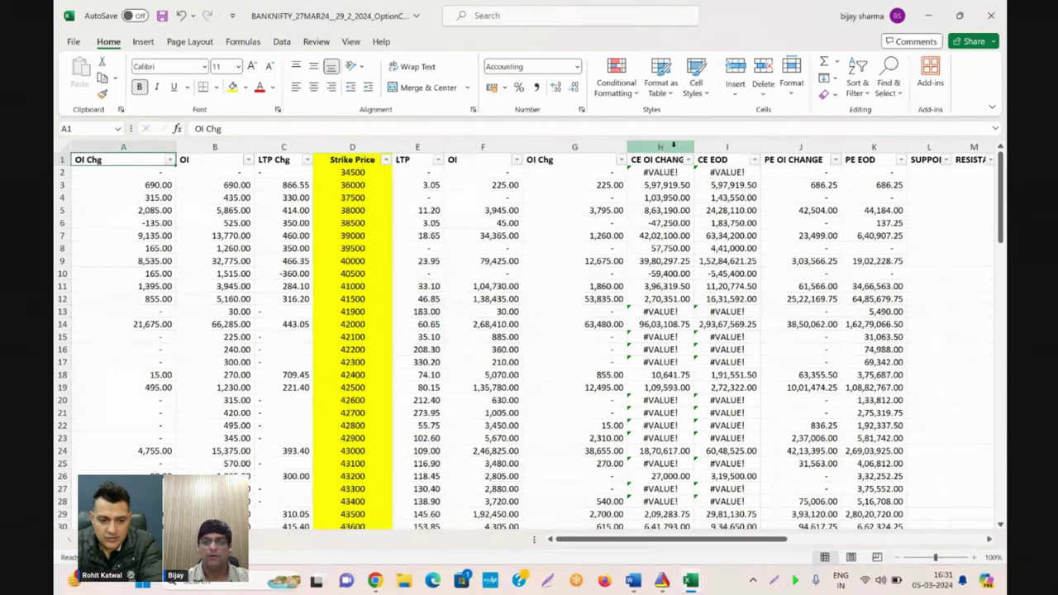
{"action": "key", "text": "ctrl+space"}
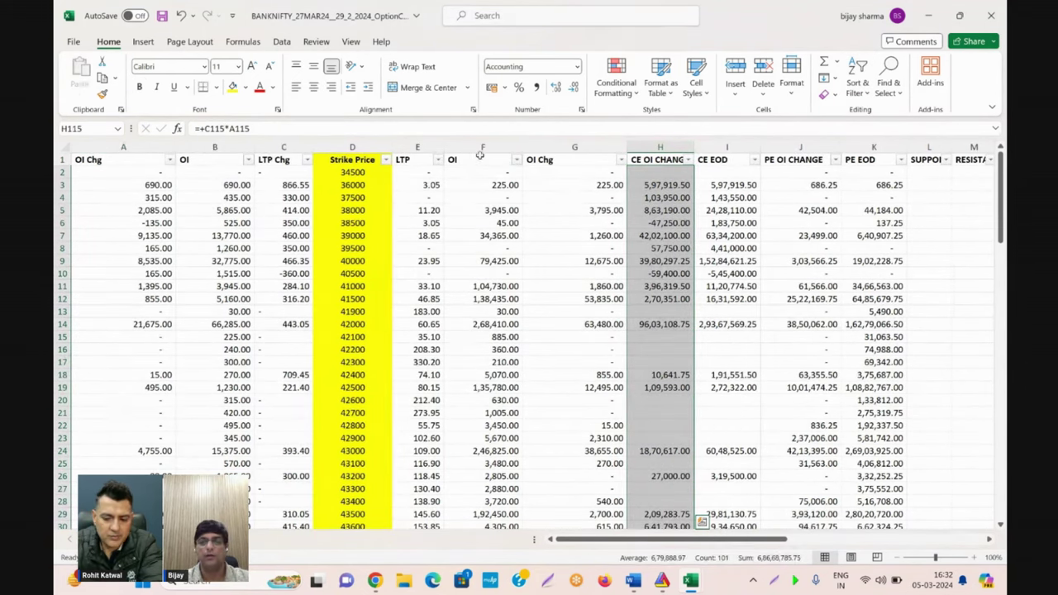
Copy the sums of the CE OI CHANGE, CE EOD, PE OI CHANGE and PE EOD columns beside their labels in C18:C22 of Book1.
{"action": "left_click", "coordinate": [703, 147]}
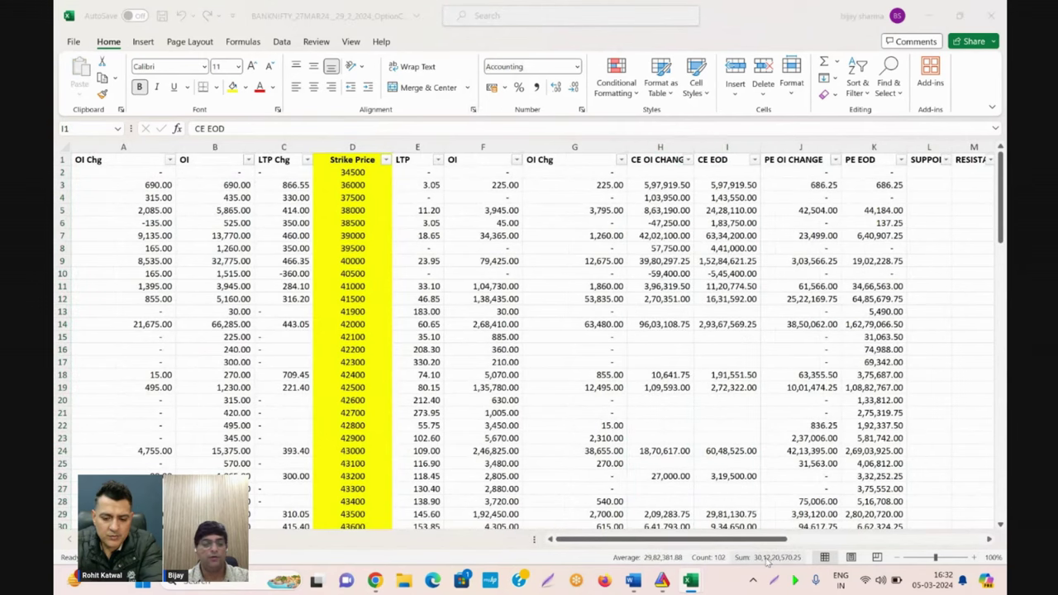
{"action": "key", "text": "ctrl+Tab"}
{"action": "key", "text": "ctrl+Tab"}
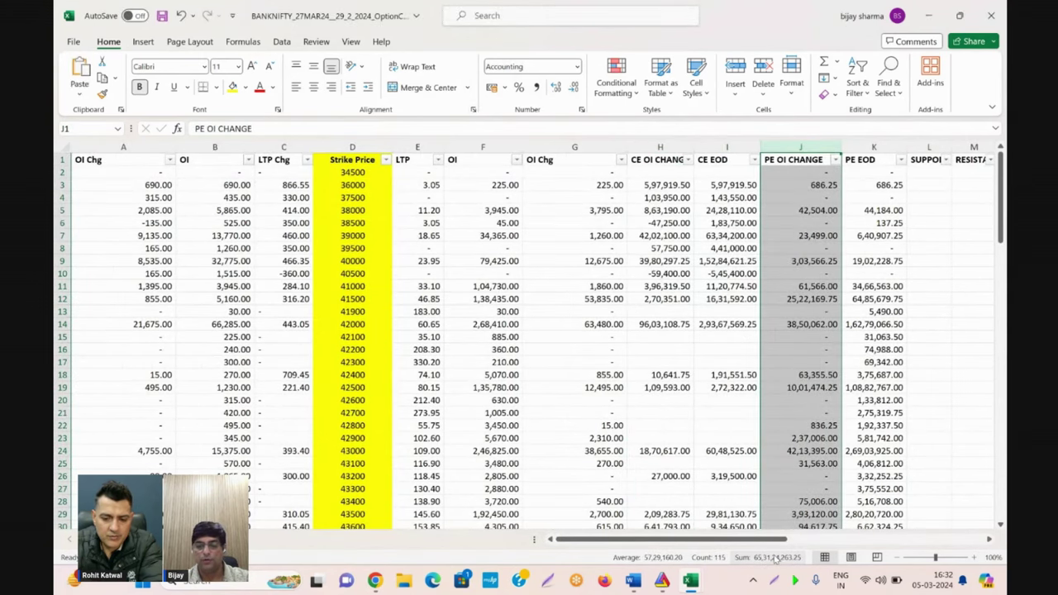
{"action": "key", "text": "Right"}
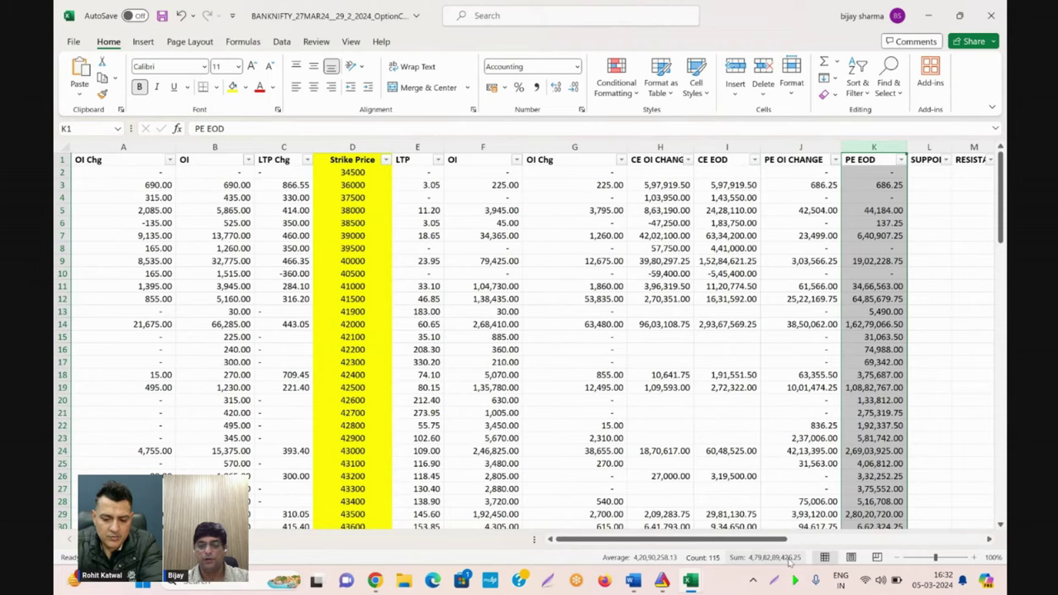
{"action": "key", "text": "alt+Tab"}
{"action": "key", "text": "ctrl+v"}
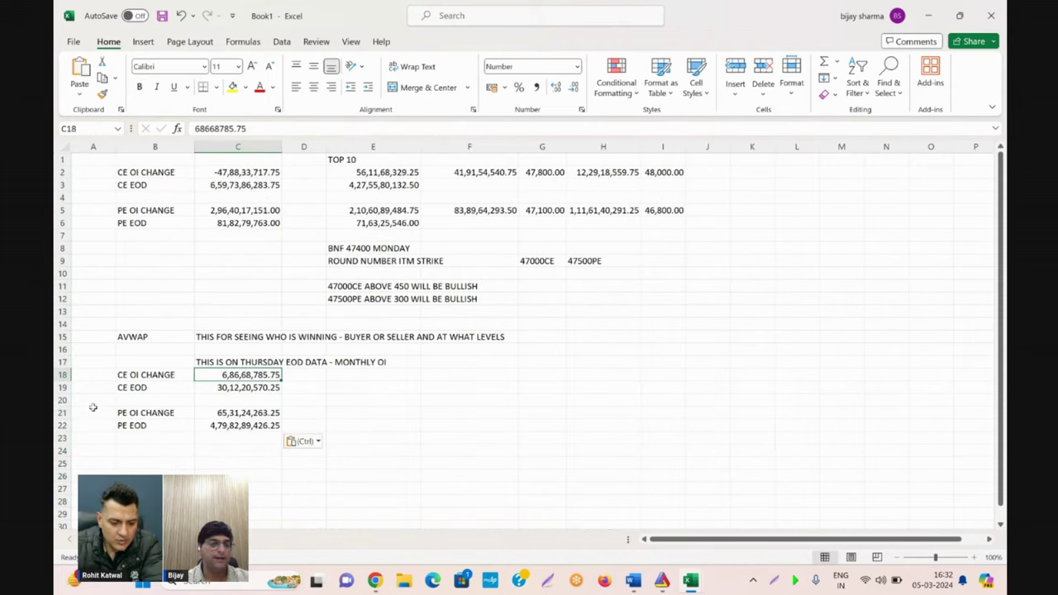
Insert a blank row above the CE OI CHANGE entry in row 18 of Book1.
{"action": "left_click", "coordinate": [62, 374]}
{"action": "right_click", "coordinate": [62, 375]}
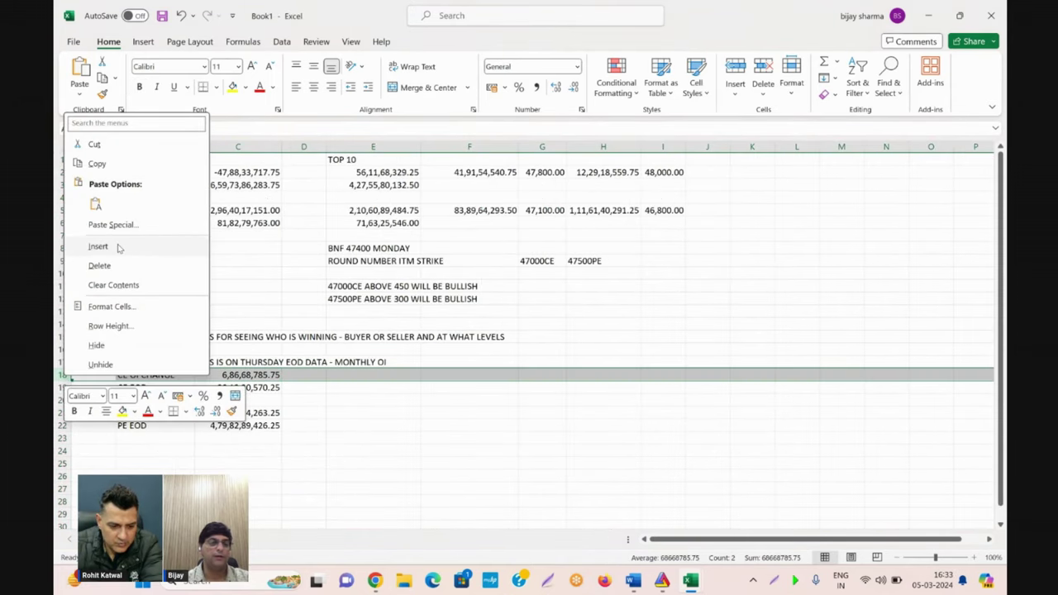
{"action": "left_click", "coordinate": [118, 248]}
Sort the option chain workbook by CE OI CHANGE from largest to smallest.
{"action": "key", "text": "alt+Tab"}
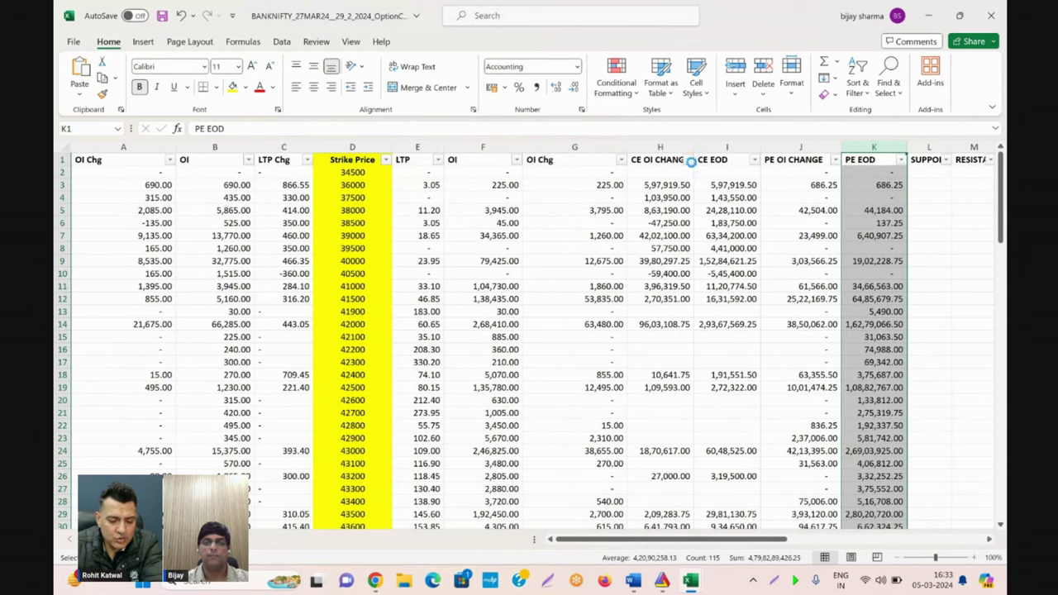
{"action": "left_click", "coordinate": [689, 161]}
{"action": "left_click", "coordinate": [640, 202]}
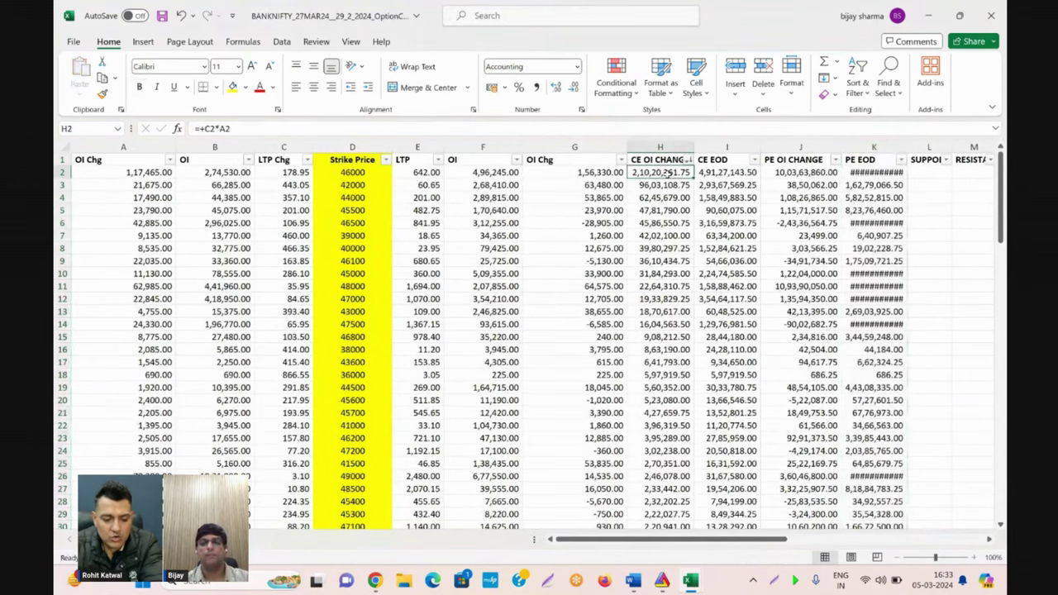
Copy the sum of the ten largest CE OI CHANGE values, H2:H11, into E19 of Book1 under TOP 10.
{"action": "key", "text": "alt+Tab"}
{"action": "key", "text": "Down"}
{"action": "key", "text": "Down"}
{"action": "key", "text": "alt+Tab"}
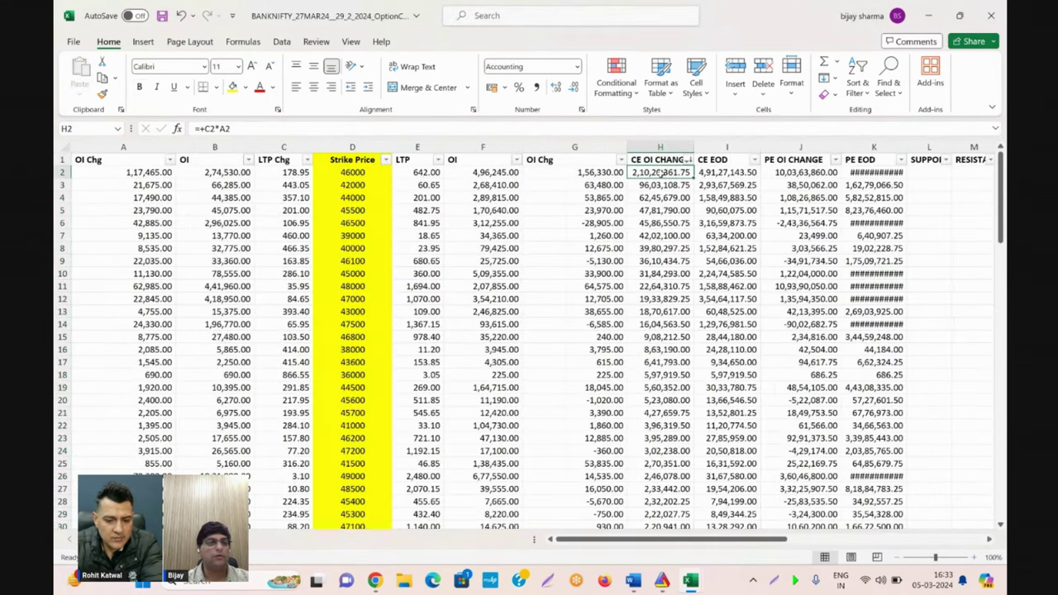
{"action": "key", "text": "shift+Down"}
{"action": "key", "text": "shift+Down"}
{"action": "key", "text": "shift+Down"}
{"action": "key", "text": "shift+Down"}
{"action": "key", "text": "shift+Down"}
{"action": "key", "text": "shift+Down"}
{"action": "key", "text": "shift+Down"}
{"action": "key", "text": "shift+Down"}
{"action": "key", "text": "shift+Down"}
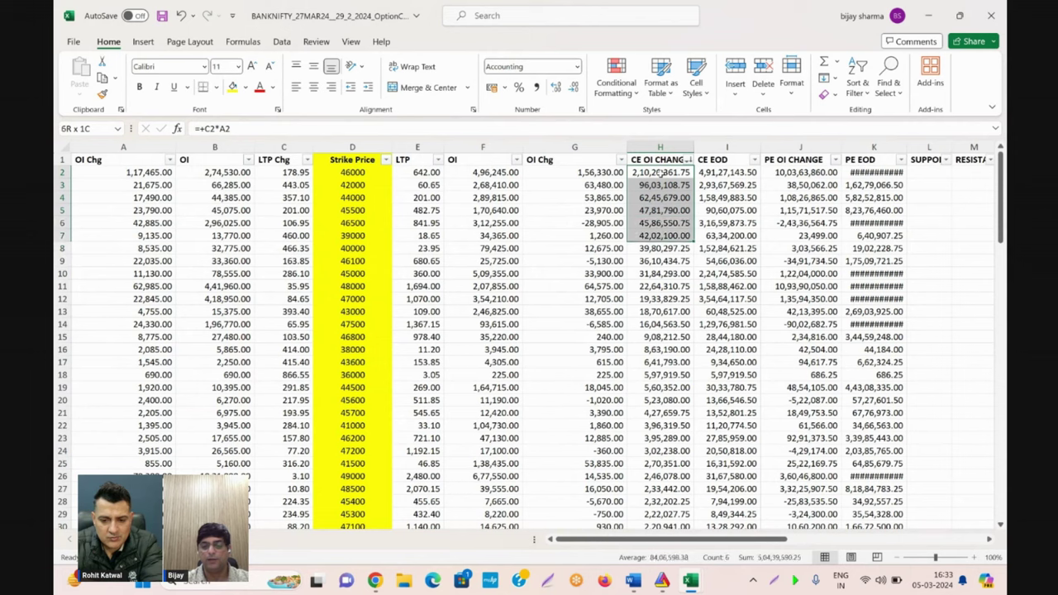
{"action": "left_click", "coordinate": [768, 557]}
{"action": "key", "text": "alt+Tab"}
{"action": "type", "text": "63478926"}
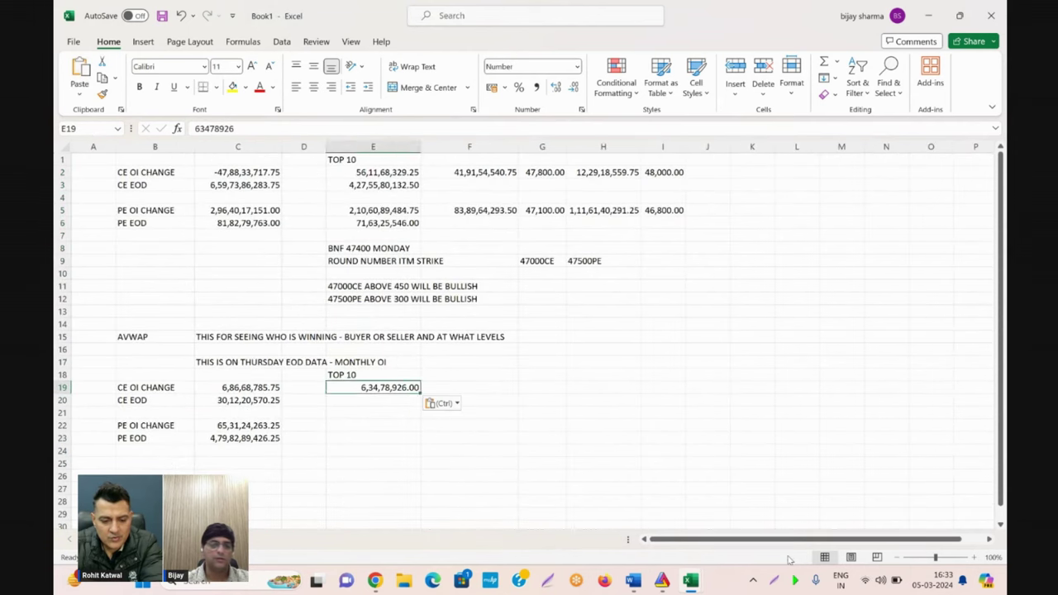
Check the Bank Nifty spot and fair price on the iCharts option chain page, and return to the option chain workbook.
{"action": "key", "text": "alt+Tab"}
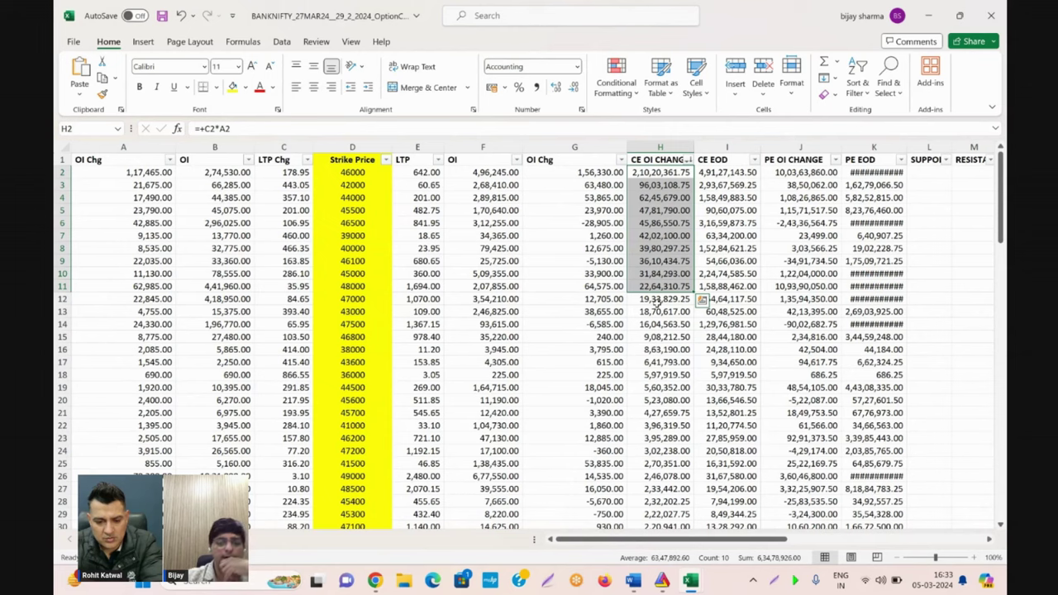
{"action": "mouse_move", "coordinate": [376, 581]}
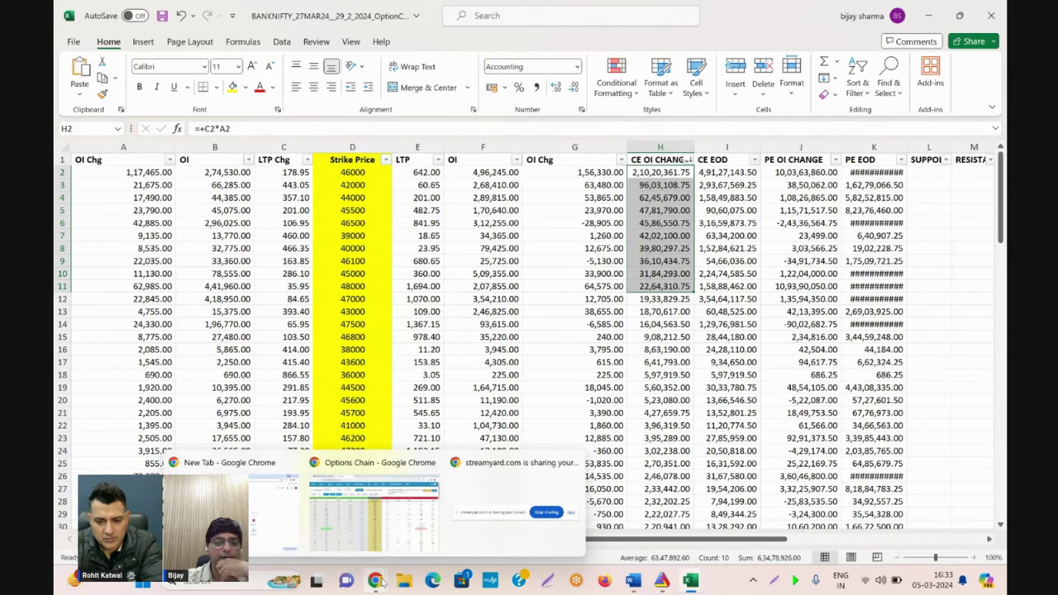
{"action": "left_click", "coordinate": [376, 518]}
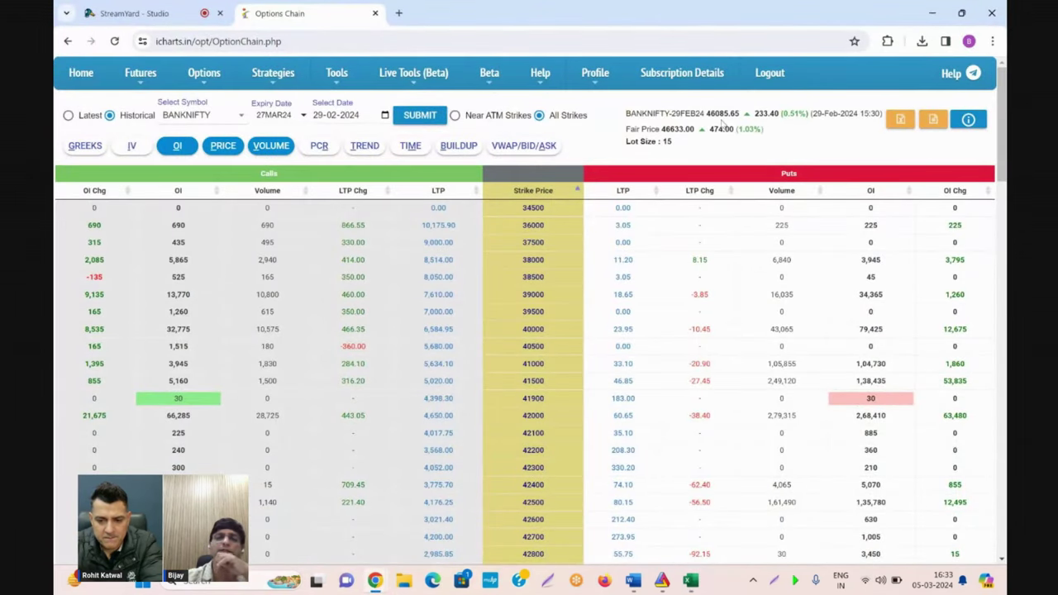
{"action": "mouse_move", "coordinate": [690, 581]}
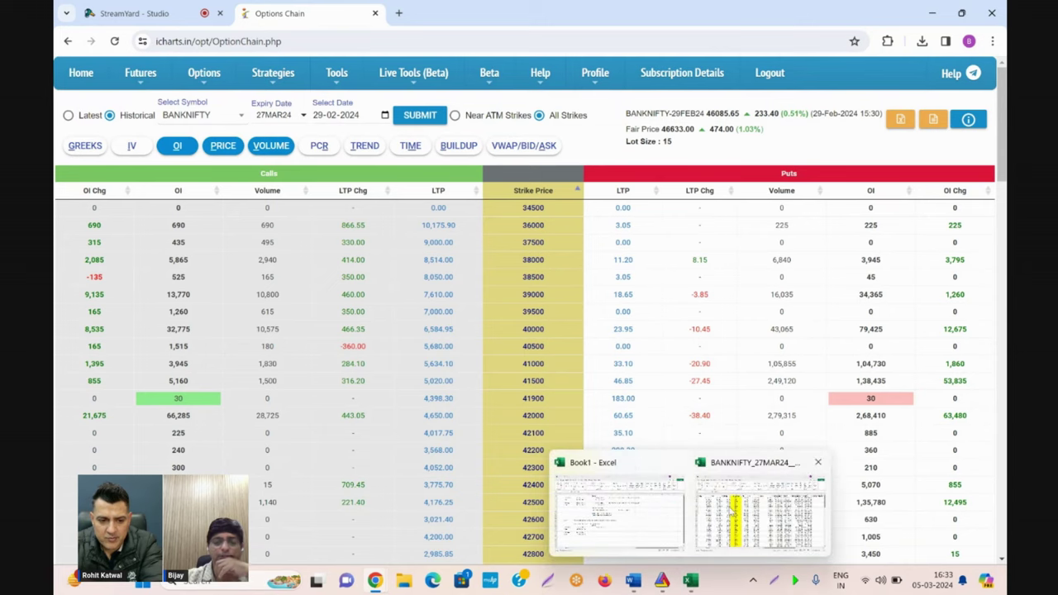
{"action": "left_click", "coordinate": [730, 507]}
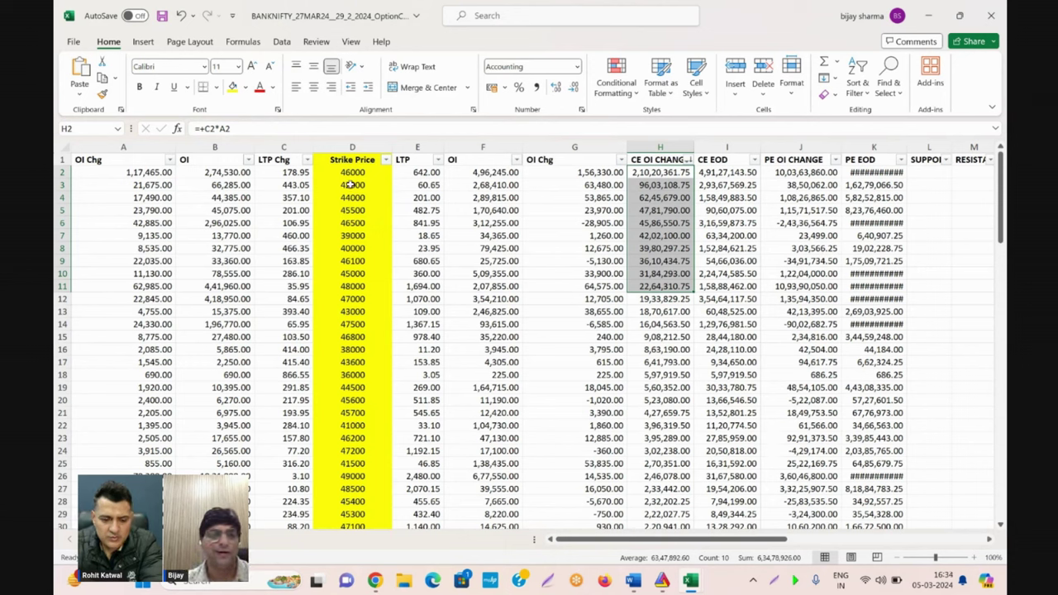
On the unformatted option chain sheet with LTP values, fill the call columns A:C with light blue.
{"action": "key", "text": "ctrl+Page_Up"}
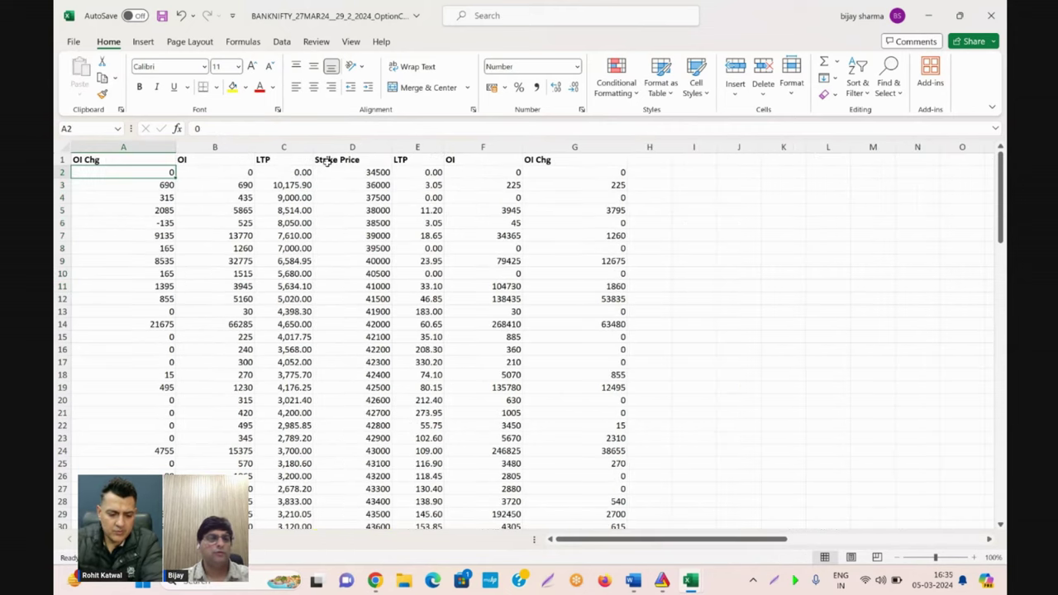
{"action": "left_click_drag", "start_coordinate": [123, 147], "coordinate": [283, 147]}
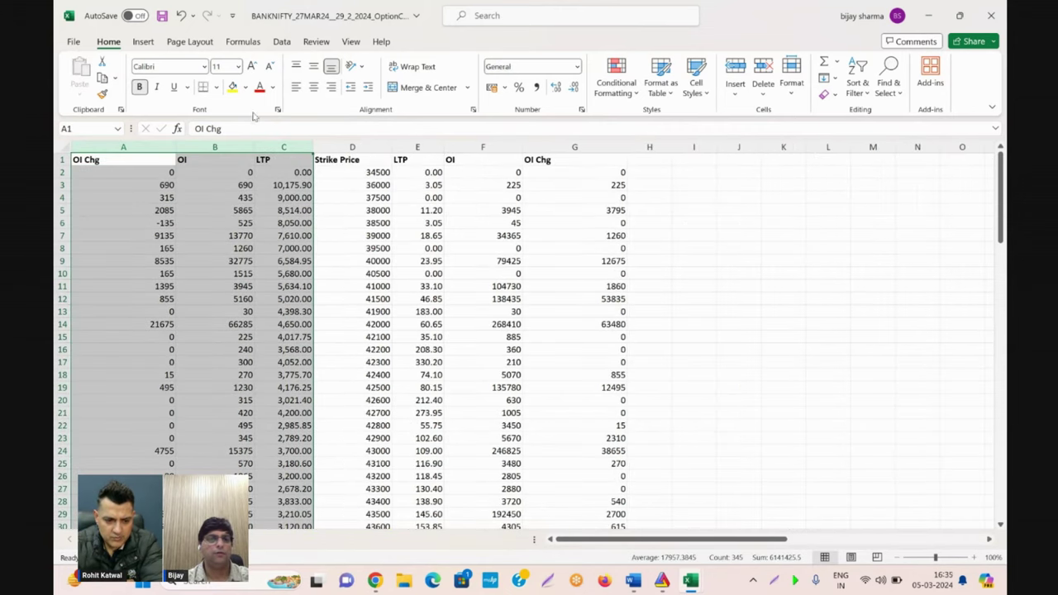
{"action": "left_click", "coordinate": [246, 88]}
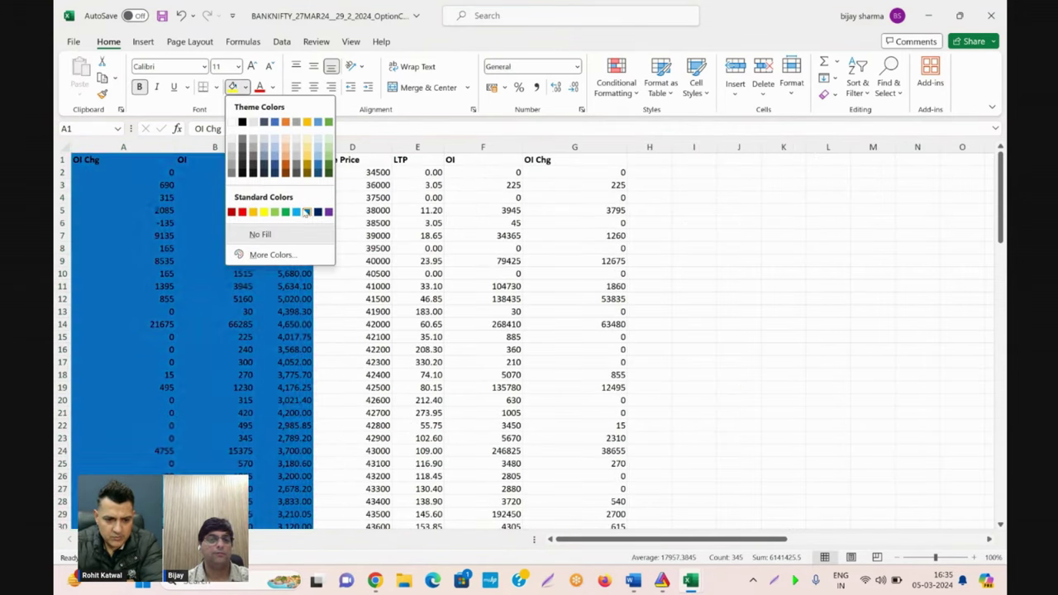
{"action": "left_click", "coordinate": [322, 163]}
Fill the put columns E:G with orange and the Strike Price column D with yellow.
{"action": "left_click_drag", "start_coordinate": [414, 146], "coordinate": [579, 147]}
{"action": "left_click", "coordinate": [352, 148]}
{"action": "left_click", "coordinate": [245, 87]}
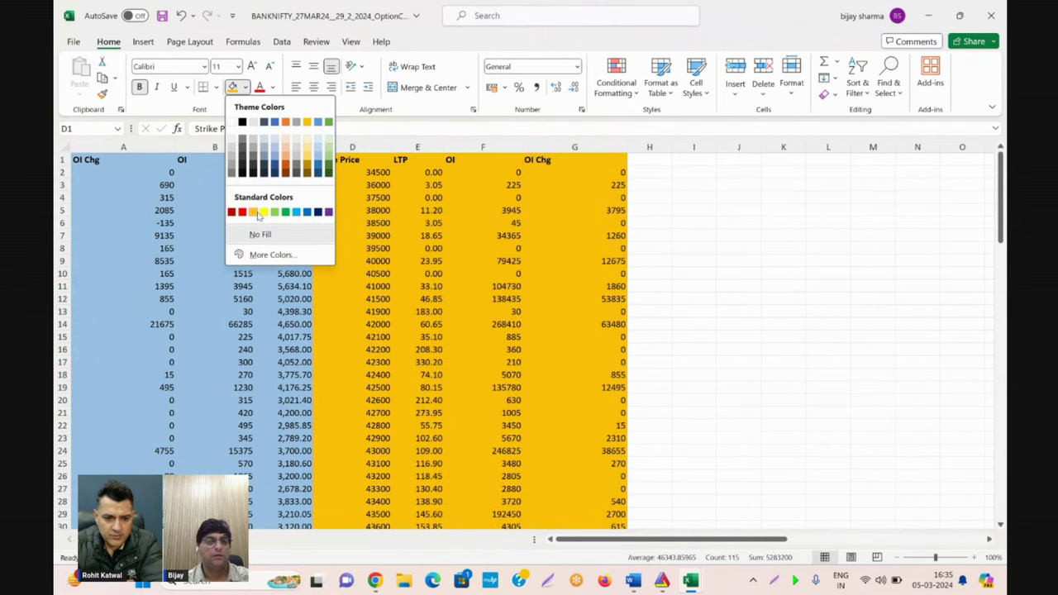
{"action": "left_click", "coordinate": [264, 212]}
Enter the headers CE OI CHANGE, CE OI, PE OI CHANGE and PE OI in H1:K1 and widen column H.
{"action": "left_click", "coordinate": [658, 161]}
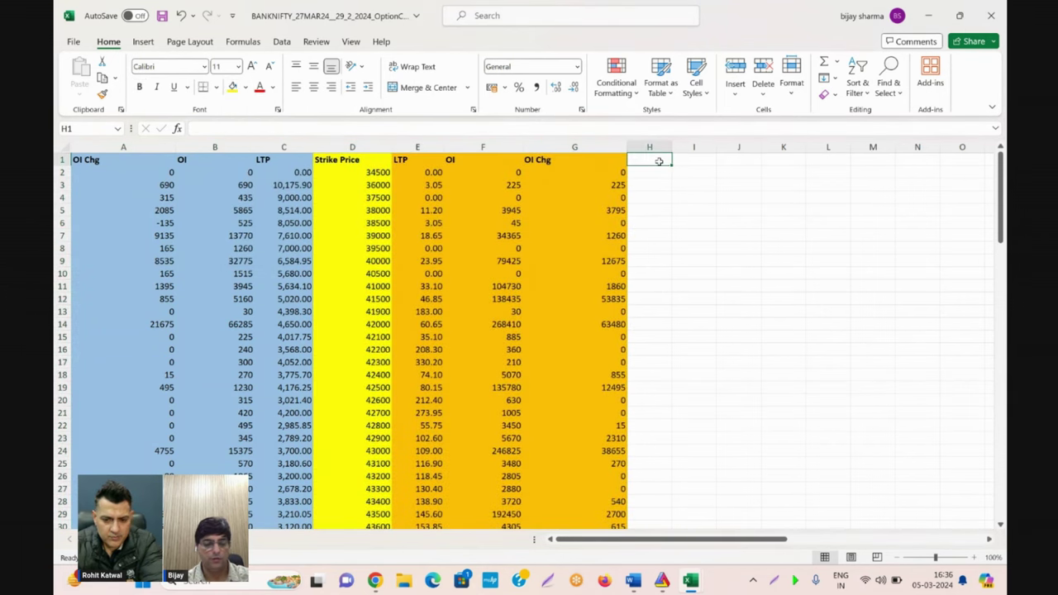
{"action": "type", "text": "CE OI CHANGE"}
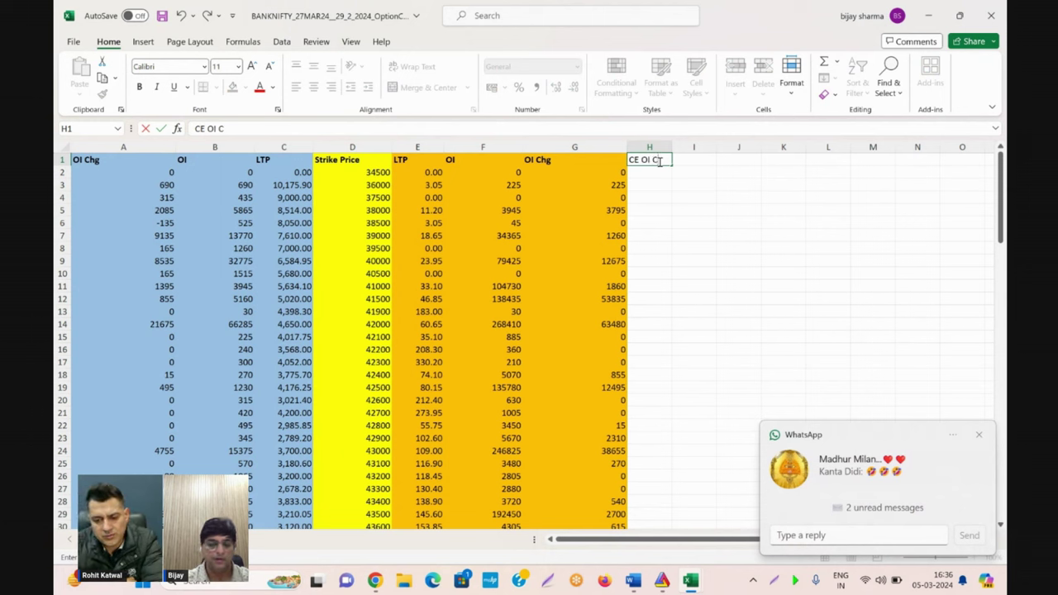
{"action": "key", "text": "Tab"}
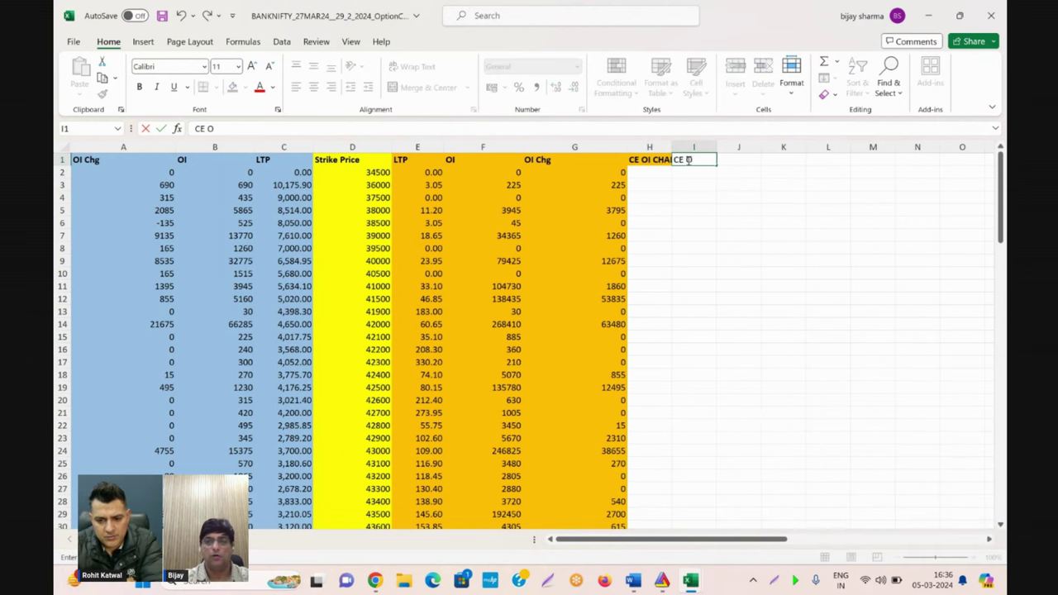
{"action": "key", "text": "Tab"}
{"action": "type", "text": "PE"}
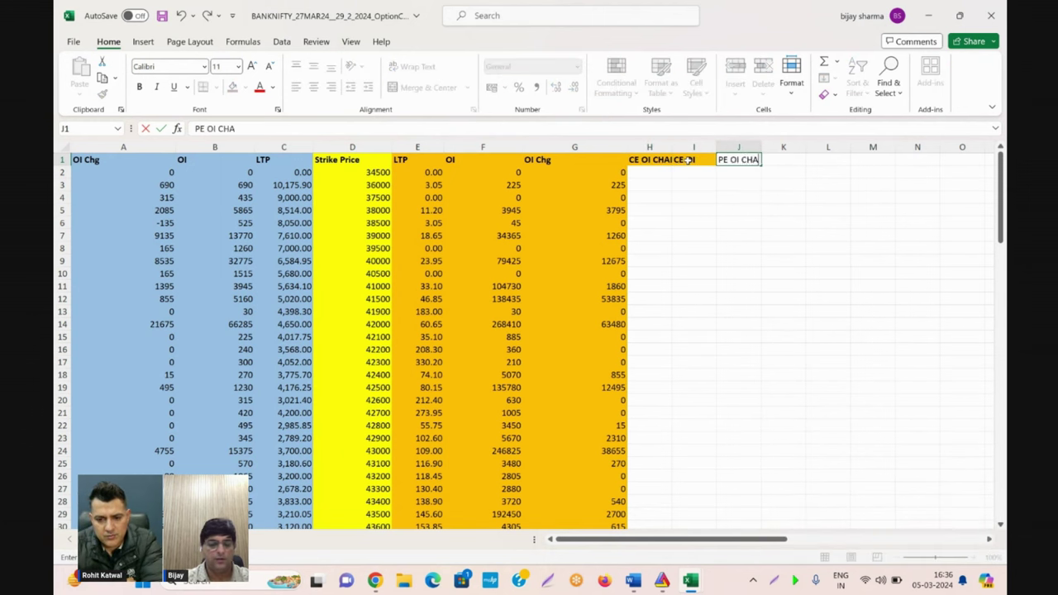
{"action": "type", "text": " OI CHANGE"}
{"action": "key", "text": "Tab"}
{"action": "type", "text": "PE OI"}
{"action": "key", "text": "Tab"}
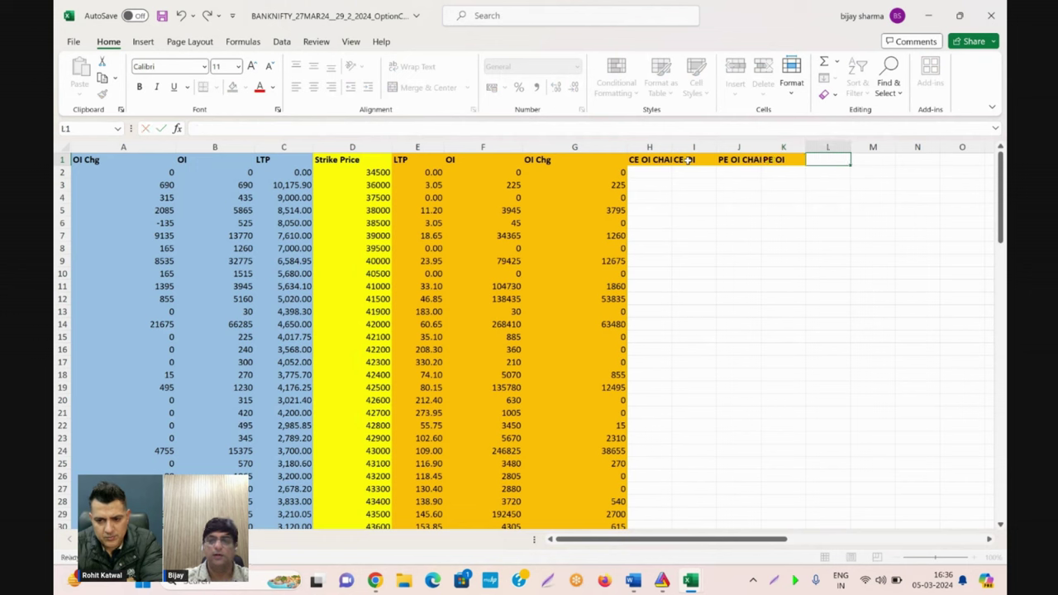
{"action": "key", "text": "Down"}
{"action": "left_click_drag", "start_coordinate": [670, 141], "coordinate": [709, 142]}
In H2, enter a formula multiplying the call LTP by the call OI Chg, =+C2*A2.
{"action": "left_click", "coordinate": [676, 174]}
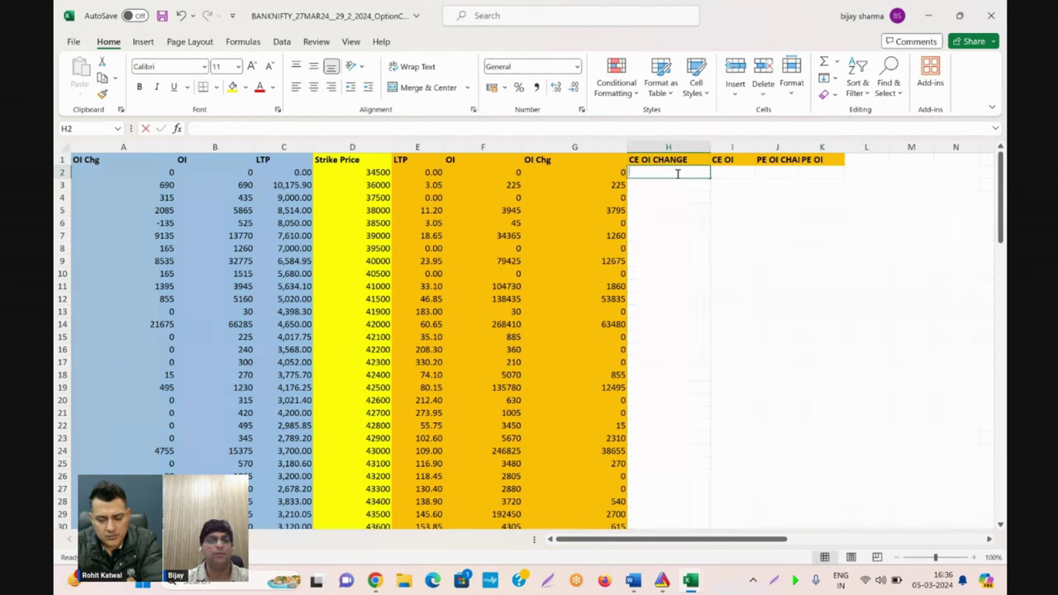
{"action": "type", "text": "+"}
{"action": "key", "text": "Left"}
{"action": "key", "text": "Left"}
{"action": "key", "text": "Left"}
{"action": "key", "text": "Left"}
{"action": "key", "text": "Left"}
{"action": "type", "text": "*"}
{"action": "key", "text": "BackSpace"}
{"action": "key", "text": "Tab"}
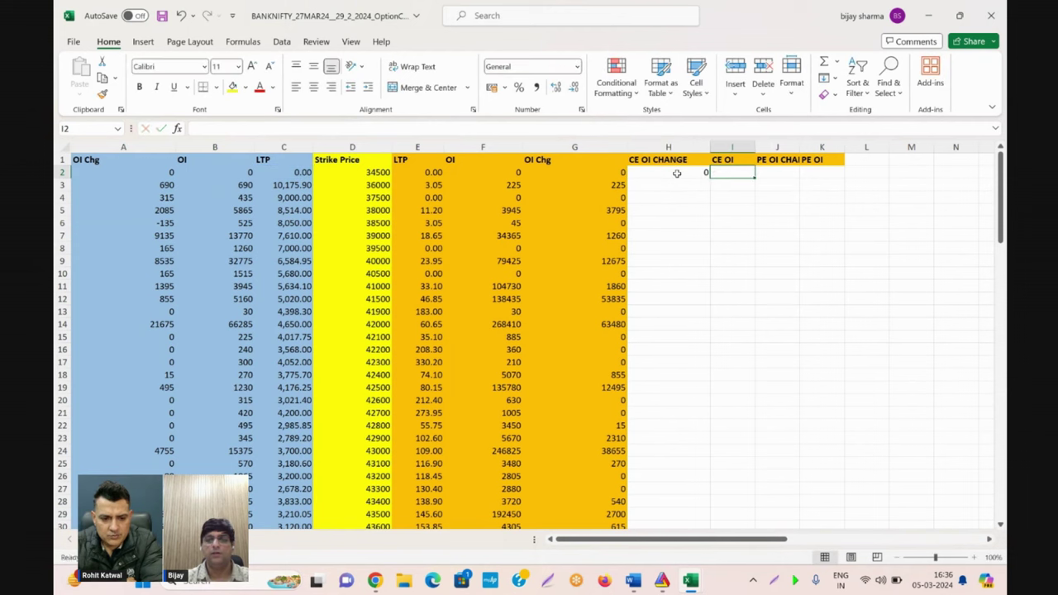
In I2, enter a formula multiplying the call LTP in C2 by the call OI in B2.
{"action": "type", "text": "+"}
{"action": "key", "text": "Left"}
{"action": "key", "text": "Left"}
{"action": "key", "text": "Left"}
{"action": "key", "text": "Left"}
{"action": "key", "text": "Left"}
{"action": "key", "text": "Tab"}
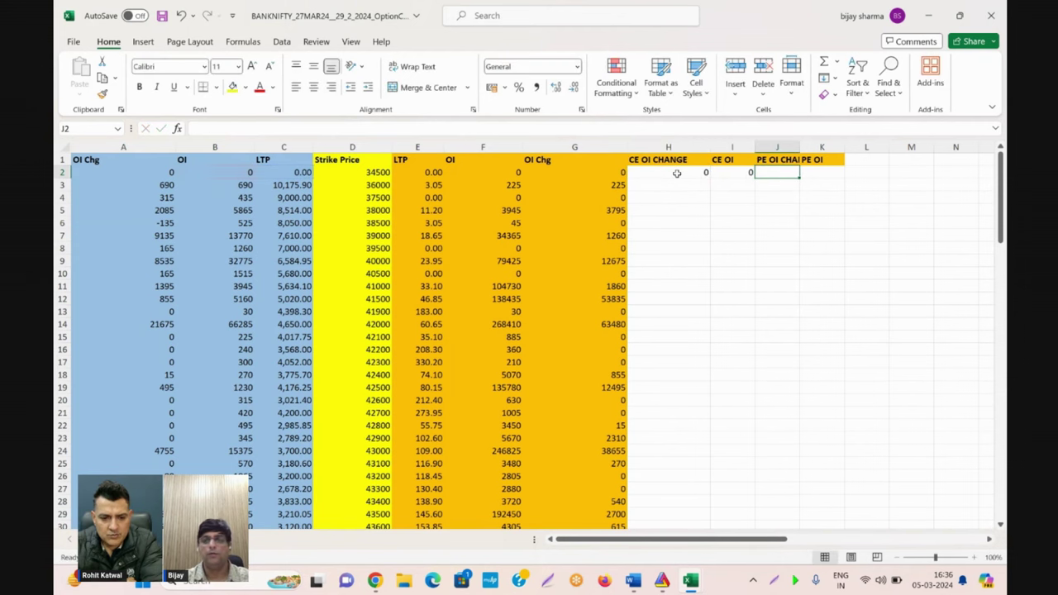
In J2, enter a formula multiplying the put LTP in E2 by the put OI Chg in G2.
{"action": "type", "text": "+"}
{"action": "key", "text": "Left"}
{"action": "key", "text": "Left"}
{"action": "key", "text": "Left"}
{"action": "key", "text": "Left"}
{"action": "key", "text": "Left"}
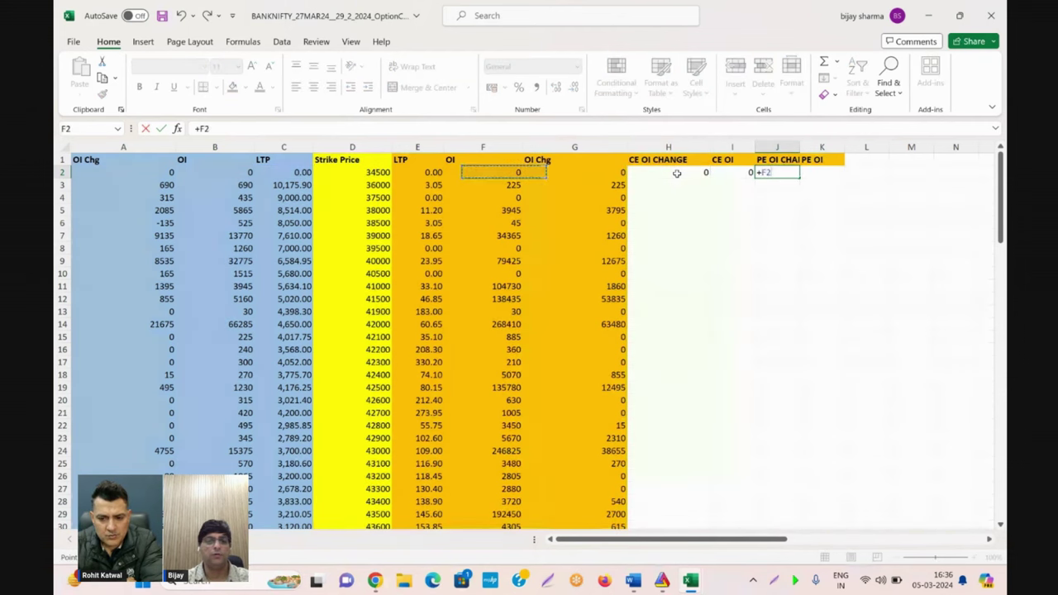
{"action": "key", "text": "Tab"}
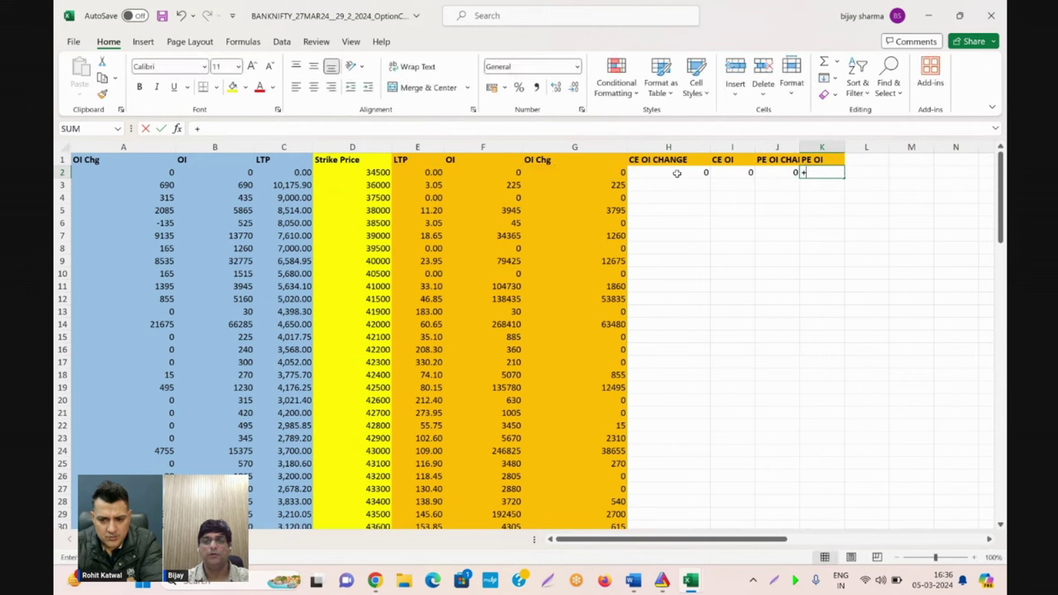
In K2, enter a formula multiplying the put LTP in E2 by the put OI in F2.
{"action": "type", "text": "+"}
{"action": "key", "text": "Left"}
{"action": "key", "text": "Left"}
{"action": "key", "text": "Left"}
{"action": "key", "text": "Left"}
{"action": "key", "text": "Left"}
{"action": "key", "text": "Left"}
{"action": "key", "text": "Return"}
Copy the H2:K2 formulas down to the last strike row of the option chain.
{"action": "left_click", "coordinate": [676, 172]}
{"action": "key", "text": "shift+Right"}
{"action": "key", "text": "shift+Right"}
{"action": "key", "text": "shift+Right"}
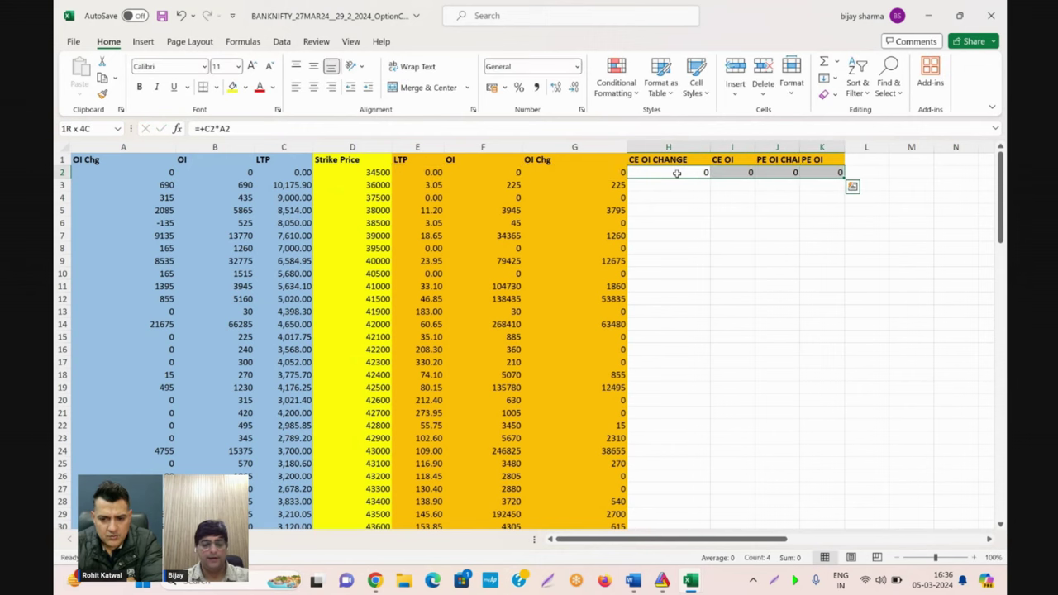
{"action": "mouse_move", "coordinate": [676, 173]}
{"action": "left_mouse_down"}
{"action": "mouse_move", "coordinate": [676, 502]}
{"action": "mouse_move", "coordinate": [675, 173]}
{"action": "left_mouse_up"}
{"action": "scroll", "coordinate": [676, 173], "scroll_direction": "down", "scroll_amount": 19}
{"action": "scroll", "coordinate": [676, 172], "scroll_direction": "down", "scroll_amount": 10}
{"action": "key", "text": "ctrl+v"}
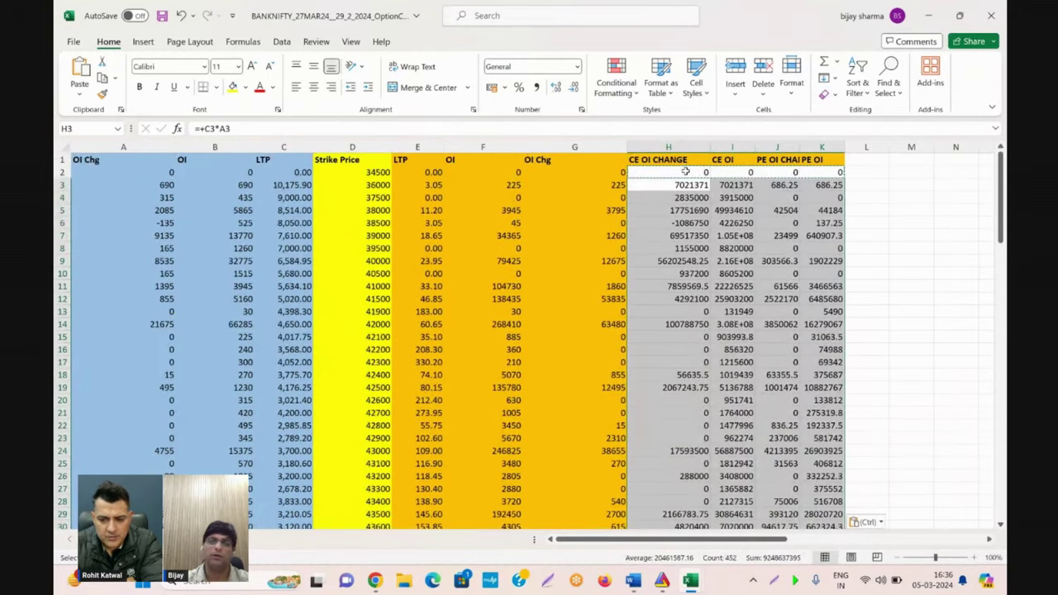
Apply the comma number format to the calculated columns H:K and widen the columns to fit the values.
{"action": "left_click", "coordinate": [661, 160]}
{"action": "key", "text": "ctrl+shift+Down"}
{"action": "key", "text": "ctrl+shift+Right"}
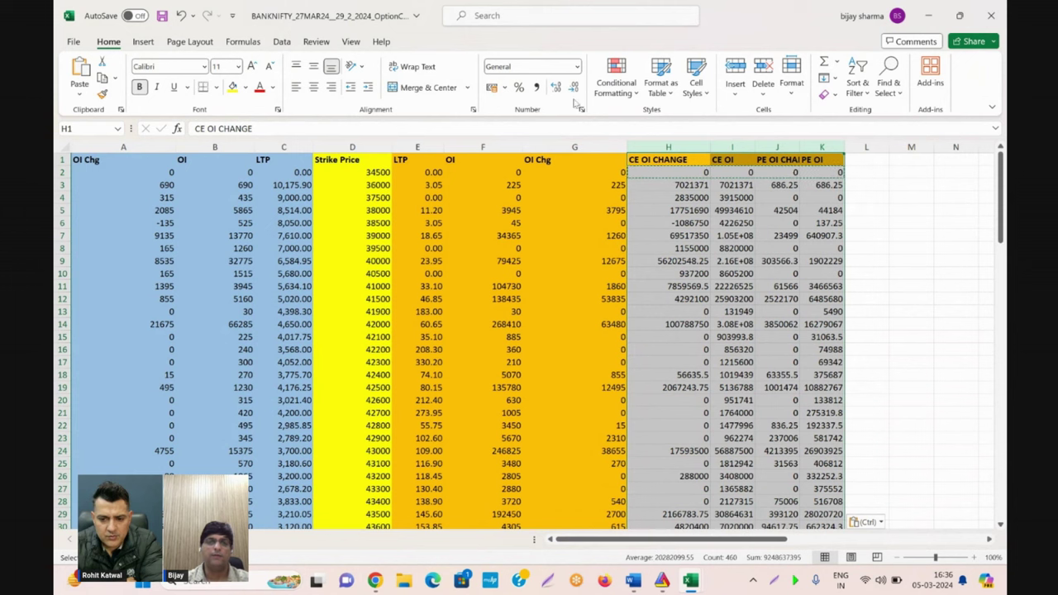
{"action": "left_click", "coordinate": [535, 87]}
{"action": "left_click", "coordinate": [842, 197]}
{"action": "left_click_drag", "start_coordinate": [899, 148], "coordinate": [920, 147]}
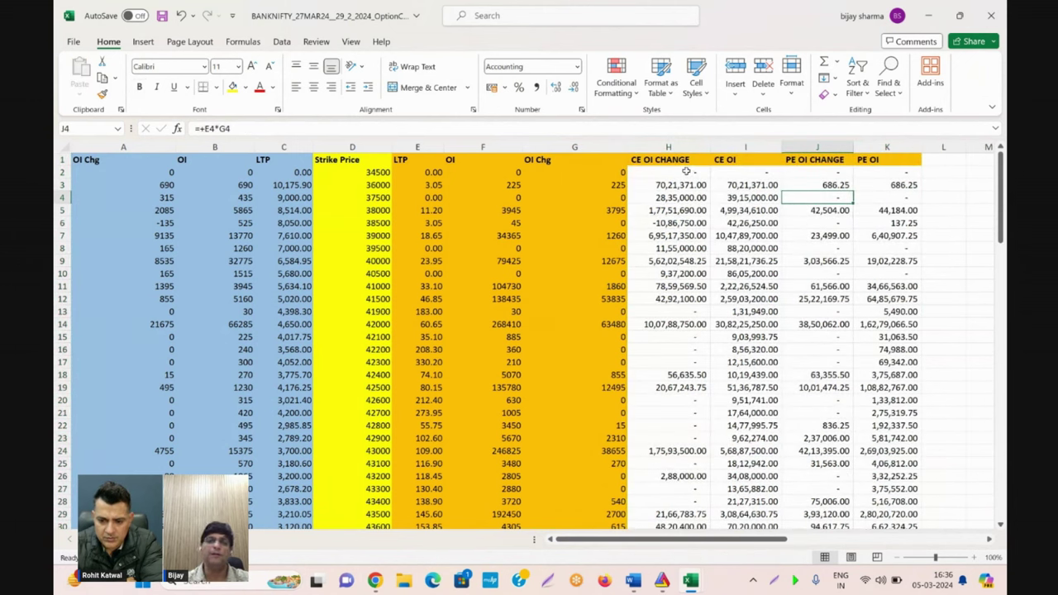
Enter the headers SUPPORT in L1 and RESSITANCE in M1, and add filters to the header row.
{"action": "left_click", "coordinate": [932, 157]}
{"action": "type", "text": "SUPPORT"}
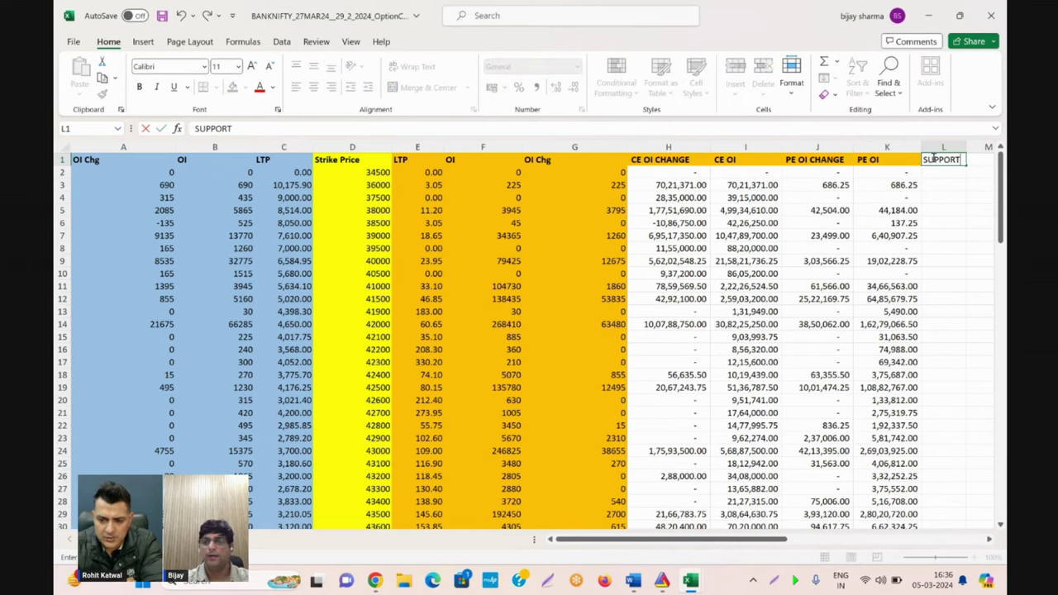
{"action": "key", "text": "Tab"}
{"action": "type", "text": "RE"}
{"action": "type", "text": "TANCE"}
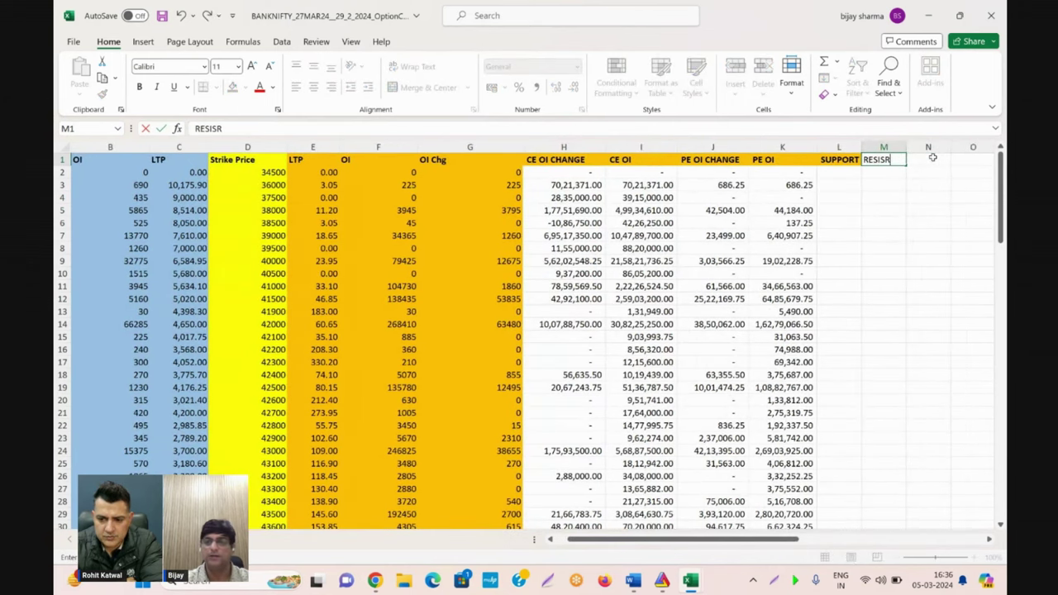
{"action": "key", "text": "ctrl+Return"}
{"action": "left_click", "coordinate": [857, 82]}
{"action": "left_click", "coordinate": [876, 180]}
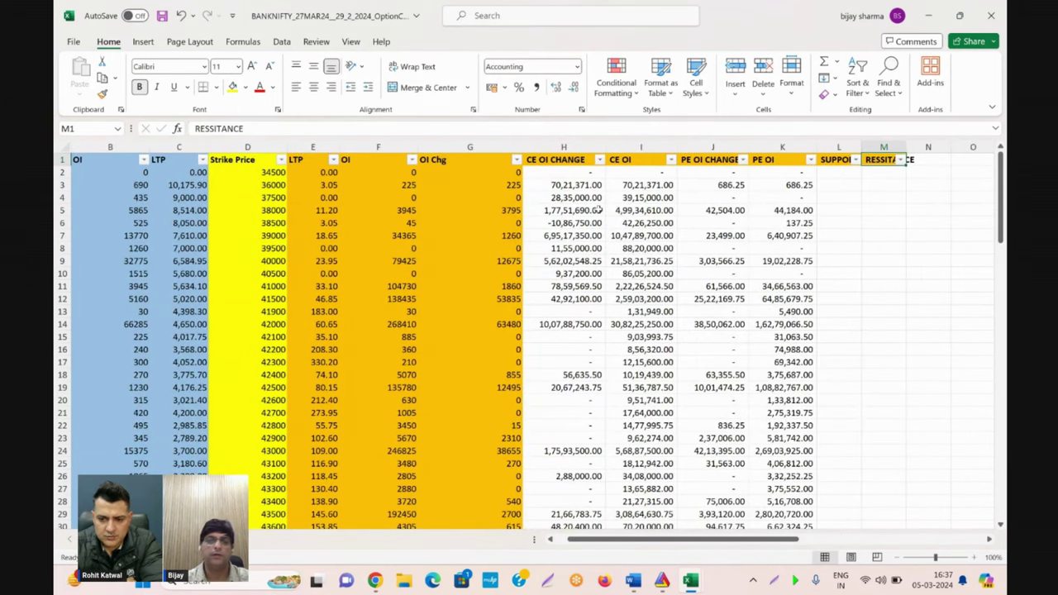
{"action": "key", "text": "Left"}
{"action": "key", "text": "Home"}
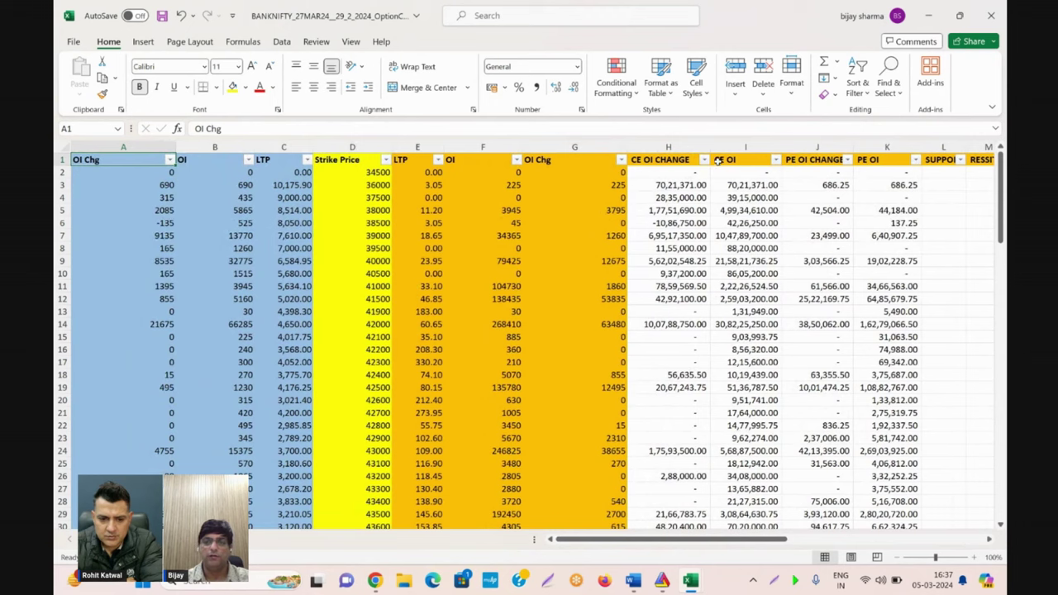
Copy the sum of the CE OI CHANGE column into C17 of Book1 and return to the option chain workbook.
{"action": "left_click", "coordinate": [668, 147]}
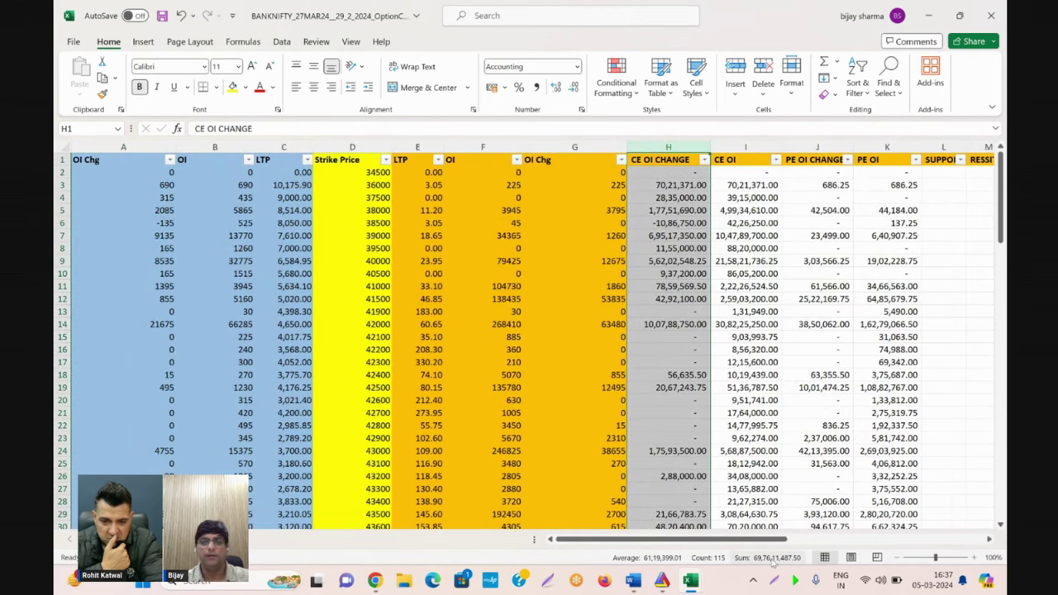
{"action": "key", "text": "alt+Tab"}
{"action": "key", "text": "alt+Tab"}
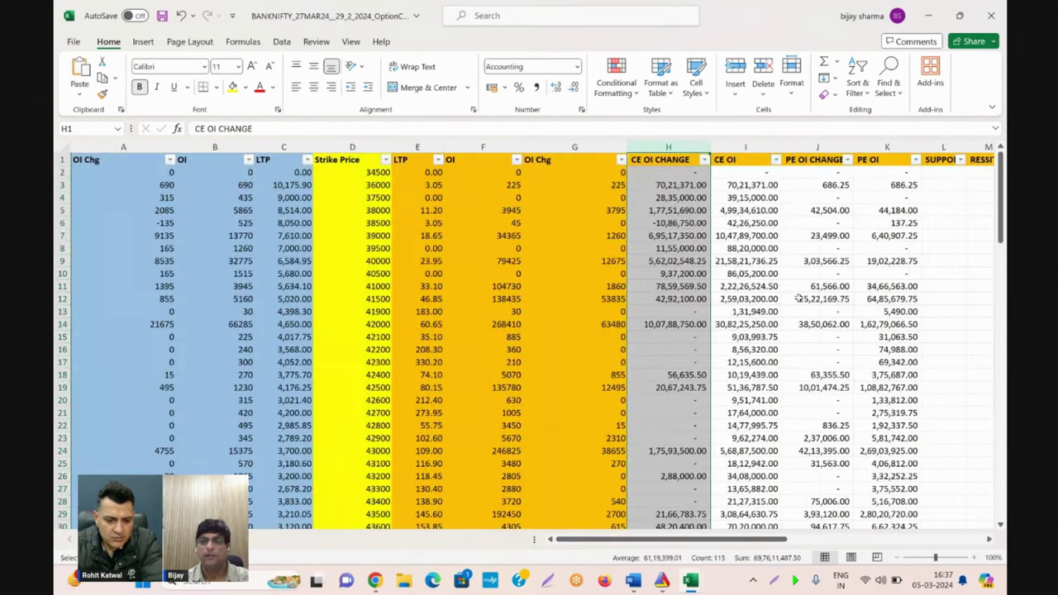
Copy the sum of the CE OI column into C18 of Book1, beside CE EOD, and return to the option chain workbook.
{"action": "left_click", "coordinate": [753, 147], "text": "shift"}
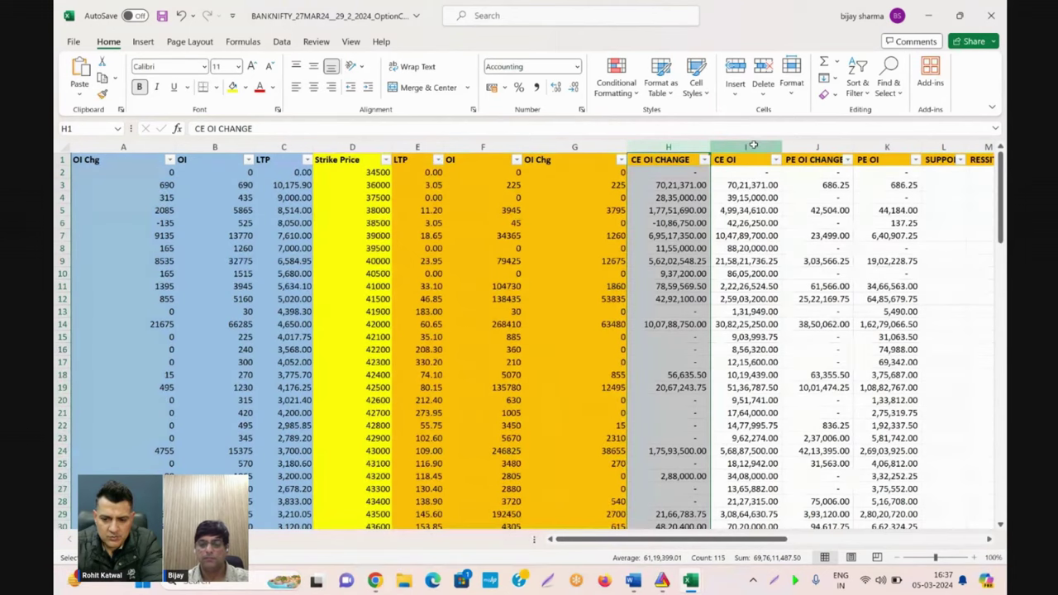
{"action": "key", "text": "alt+Tab"}
{"action": "key", "text": "Down"}
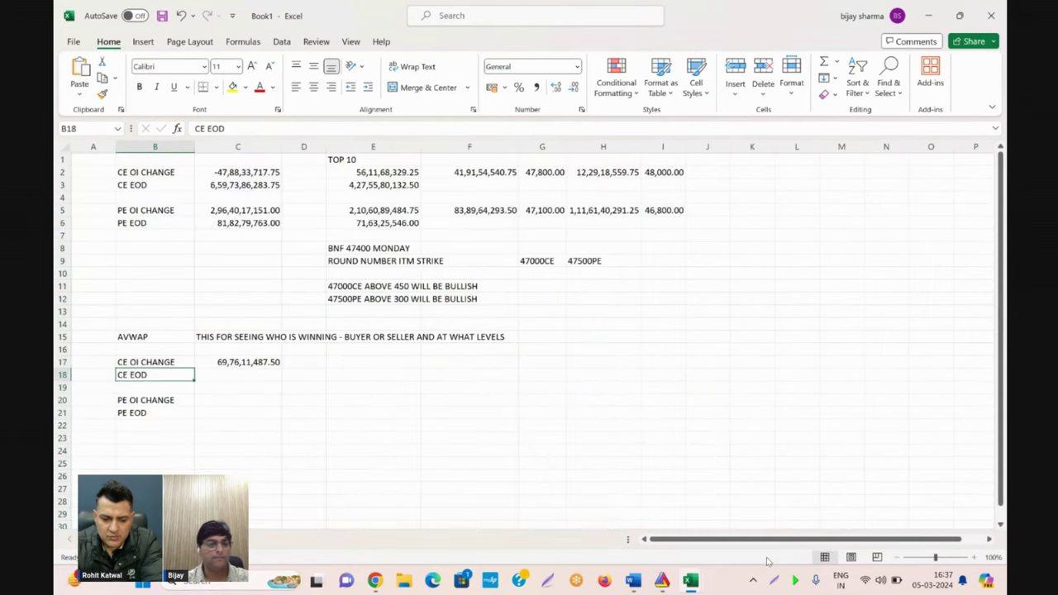
{"action": "key", "text": "Right"}
{"action": "type", "text": "3,09,96,12,218.25"}
{"action": "key", "text": "Escape"}
{"action": "key", "text": "alt+Tab"}
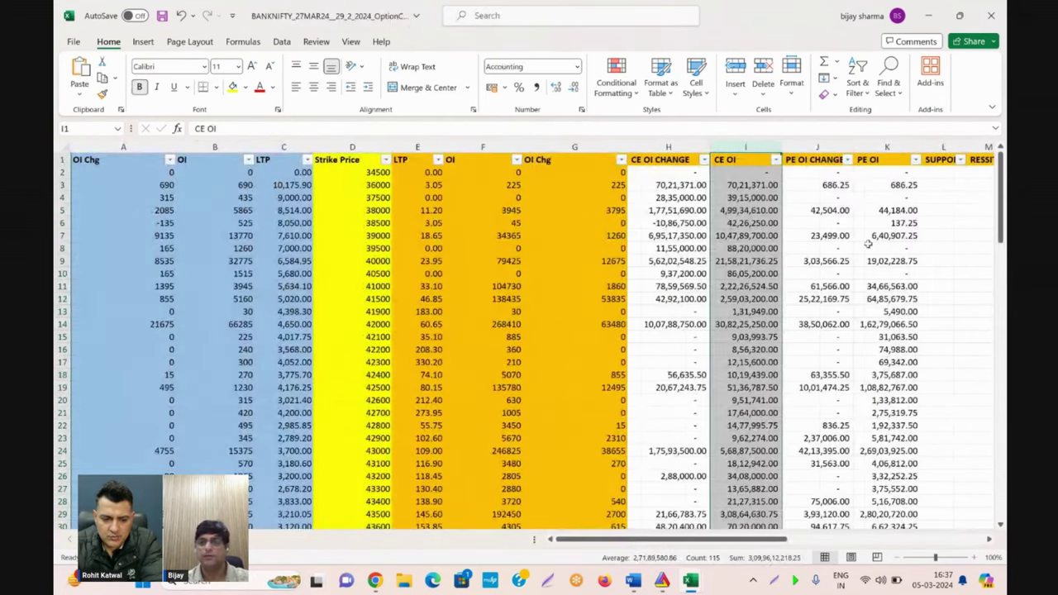
Copy the sum of the PE OI CHANGE column into C20 of Book1, beside PE OI CHANGE.
{"action": "left_click", "coordinate": [818, 147]}
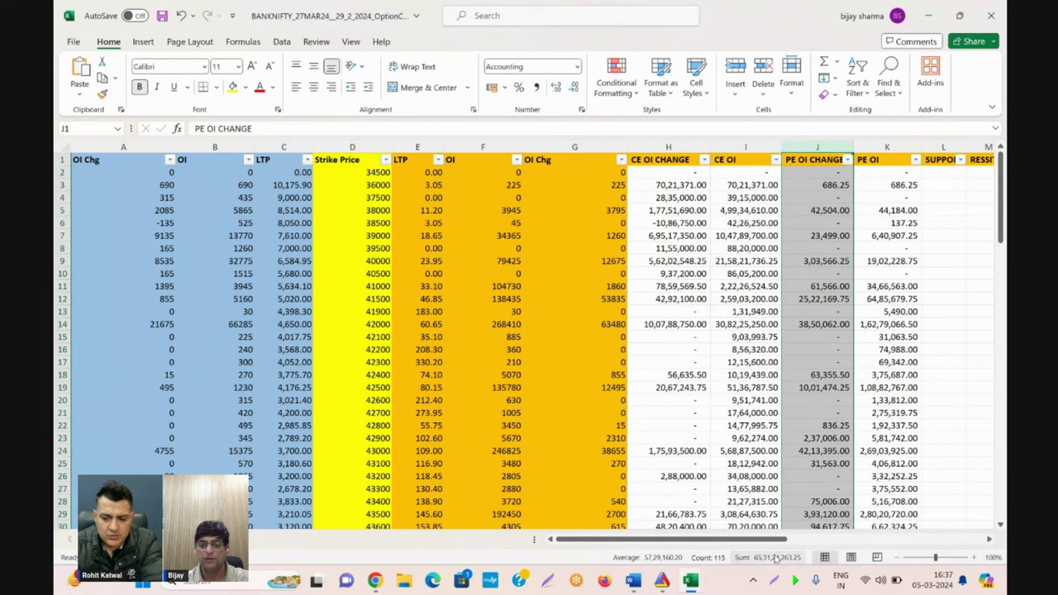
{"action": "key", "text": "alt+Tab"}
{"action": "key", "text": "Down"}
{"action": "key", "text": "Down"}
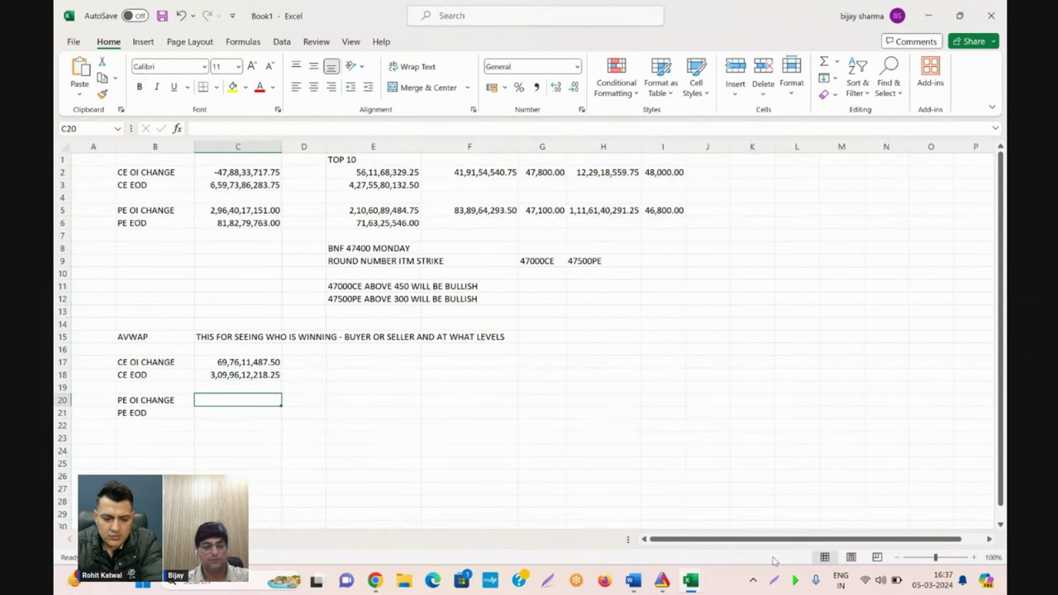
{"action": "type", "text": "65,31,24,263.25"}
Copy the sum of the PE OI column into C21 of Book1, beside PE EOD, and return to the option chain workbook.
{"action": "key", "text": "alt+Tab"}
{"action": "left_click", "coordinate": [884, 159]}
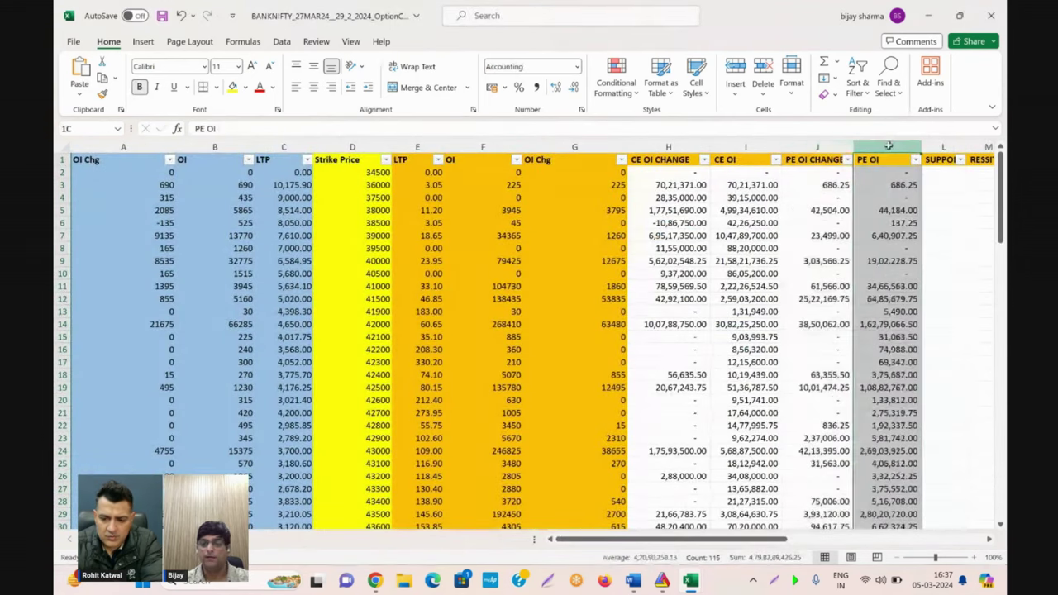
{"action": "key", "text": "alt+Tab"}
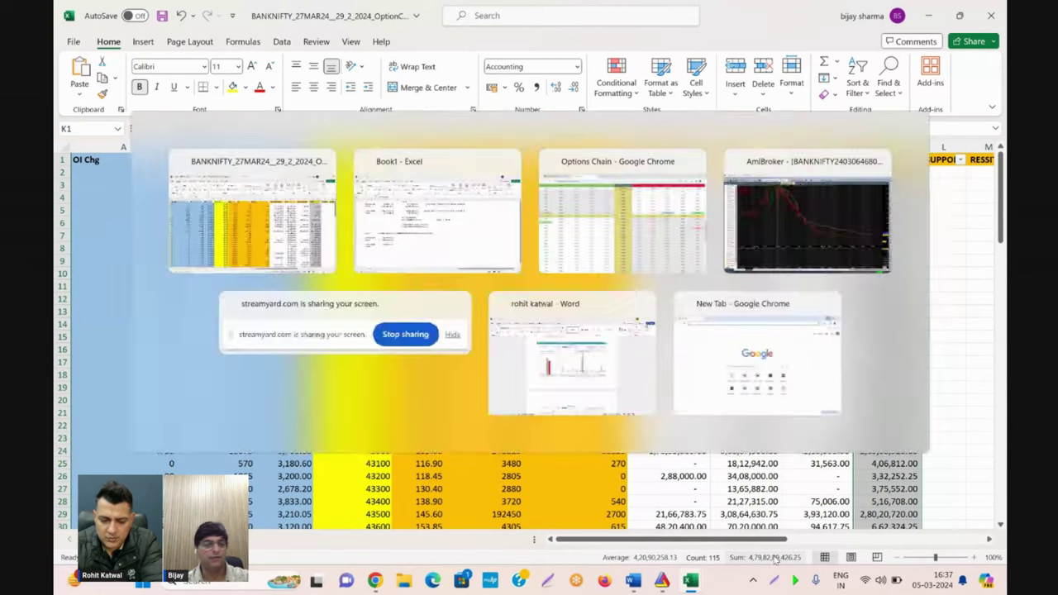
{"action": "key", "text": "alt+Tab"}
Sort the option chain by the CE OI CHANGE column from largest to smallest.
{"action": "left_click", "coordinate": [702, 158]}
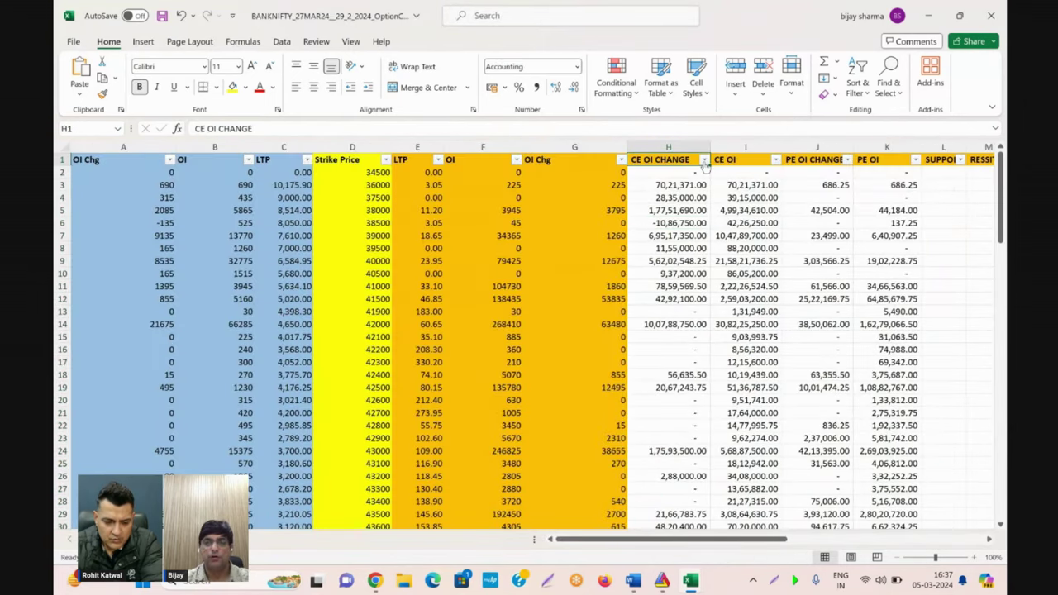
{"action": "left_click", "coordinate": [703, 159]}
{"action": "left_click", "coordinate": [657, 189]}
Copy the sum of the ten largest CE OI CHANGE values, H2:H11, into E17 of Book1.
{"action": "left_click", "coordinate": [679, 173]}
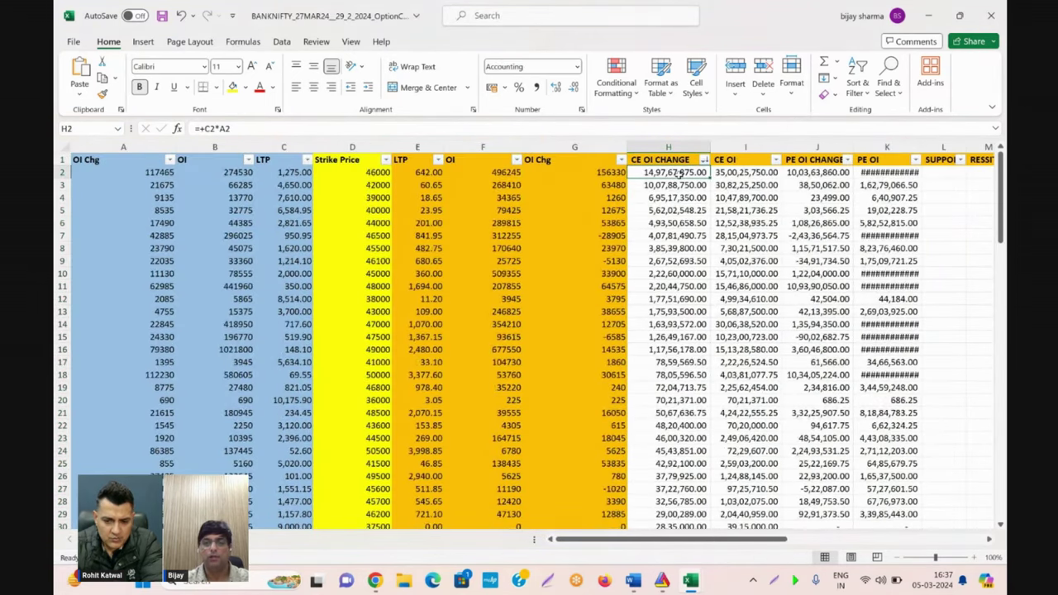
{"action": "key", "text": "shift+Down"}
{"action": "key", "text": "shift+Down"}
{"action": "key", "text": "shift+Down"}
{"action": "key", "text": "shift+Down"}
{"action": "key", "text": "shift+Down"}
{"action": "key", "text": "shift+Down"}
{"action": "key", "text": "shift+Down"}
{"action": "key", "text": "shift+Down"}
{"action": "key", "text": "shift+Down"}
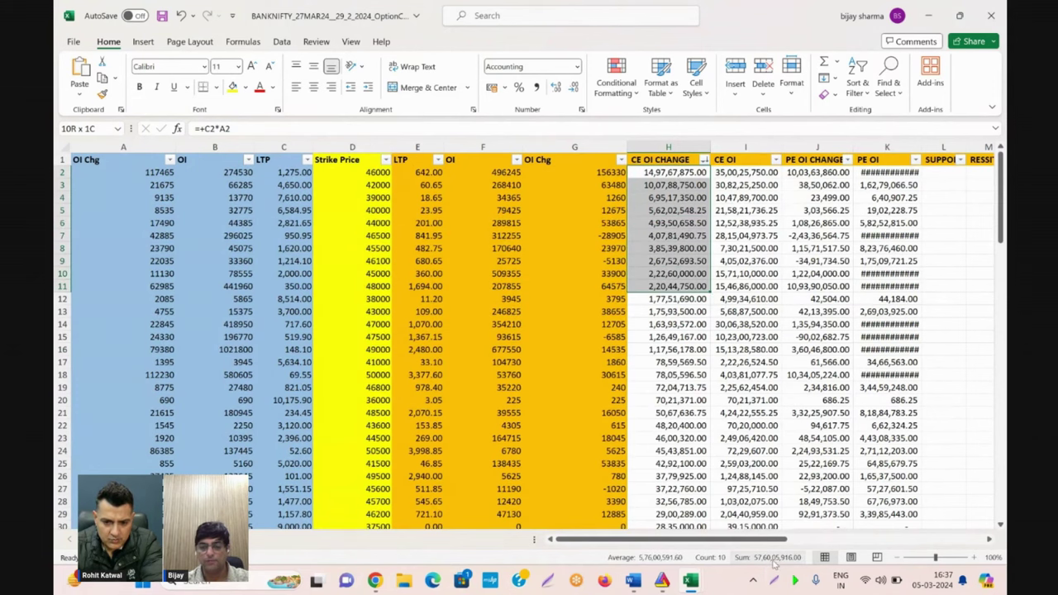
{"action": "key", "text": "alt+Tab"}
{"action": "key", "text": "Up"}
{"action": "key", "text": "Up"}
{"action": "key", "text": "Right"}
{"action": "key", "text": "Right"}
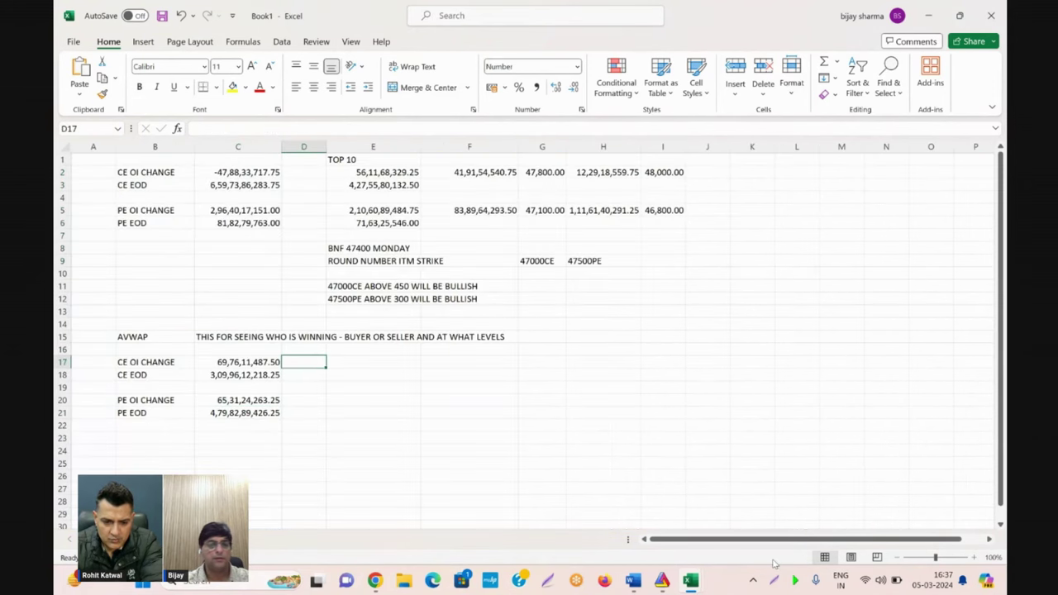
{"action": "type", "text": "57,60,05,916.00"}
Enter the label TOP 10 in E16 of Book1, above the copied sum.
{"action": "key", "text": "Up"}
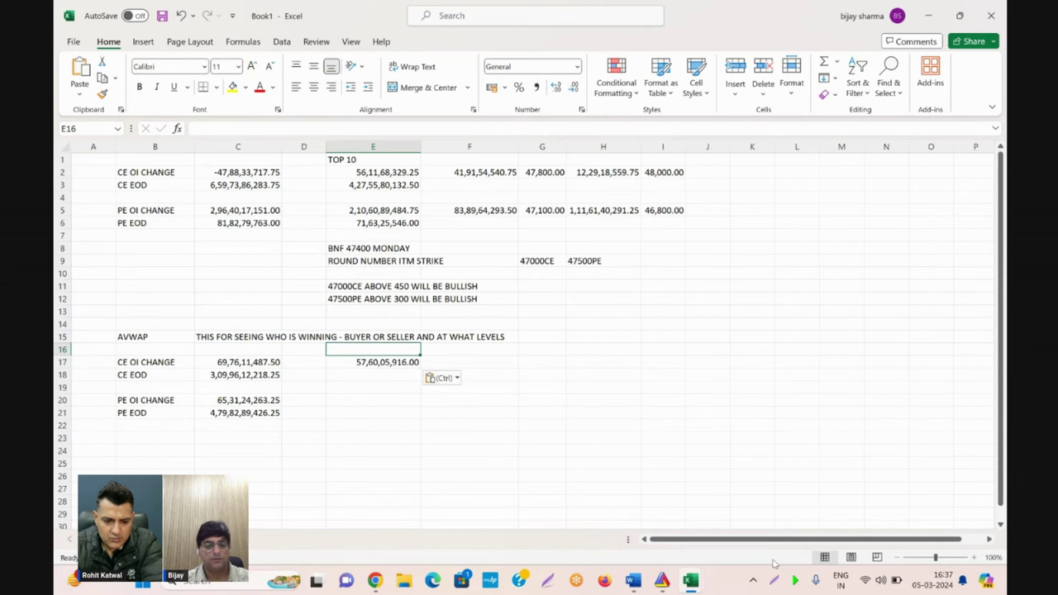
{"action": "type", "text": "TOP 10"}
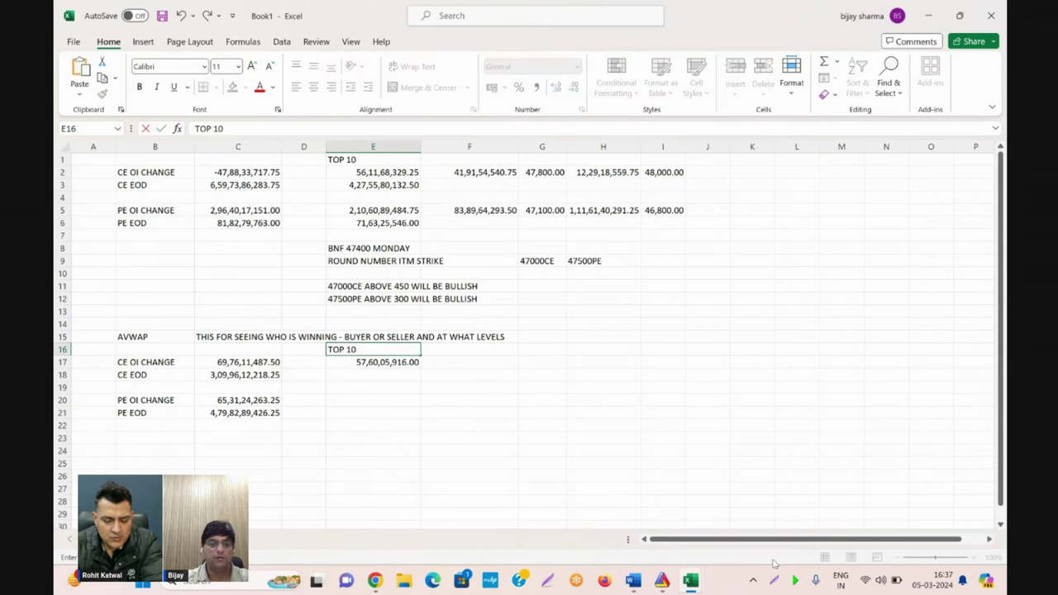
{"action": "key", "text": "Right"}
{"action": "key", "text": "Down"}
Return to the option chain workbook and widen the PE OI column K to fit its values.
{"action": "key", "text": "alt+Tab"}
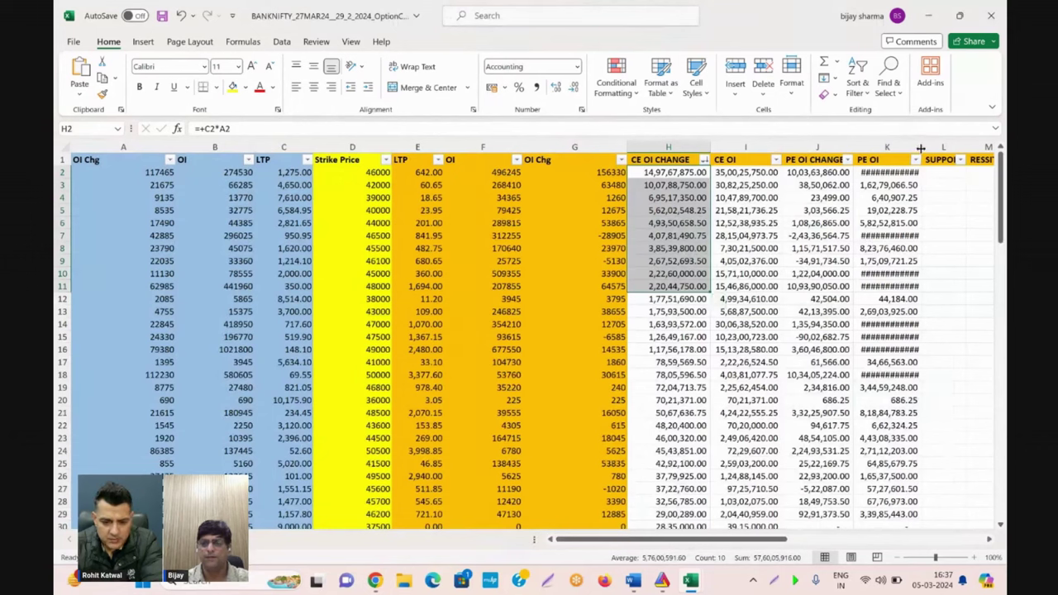
{"action": "left_click_drag", "start_coordinate": [921, 147], "coordinate": [935, 147]}
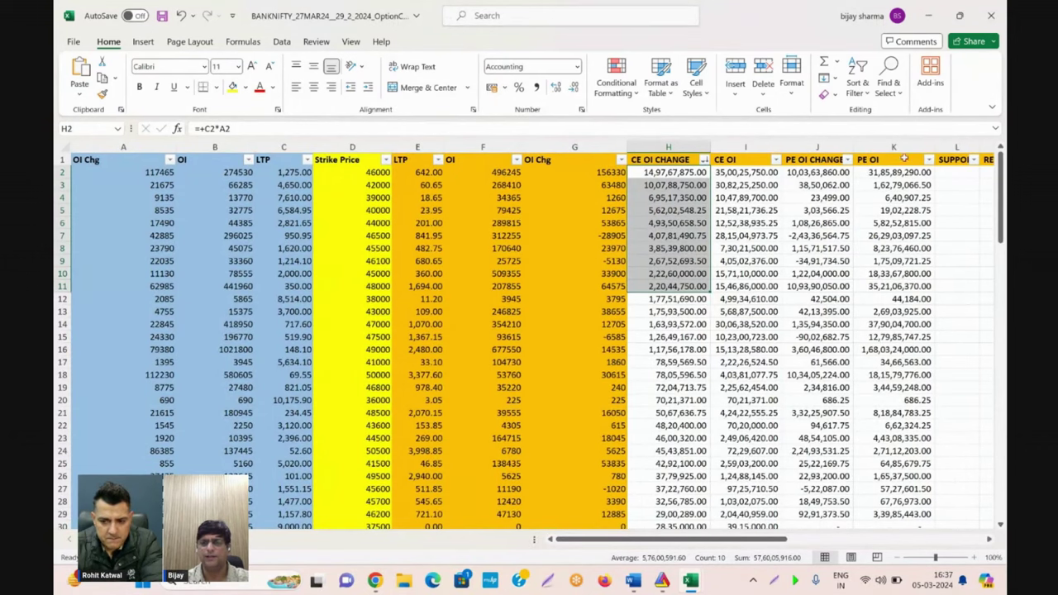
Check the historical BANKNIFTY option chain with expiry 27MAR24 for 29-02-2024 on iCharts in the browser and return to the option chain workbook.
{"action": "left_click", "coordinate": [947, 176]}
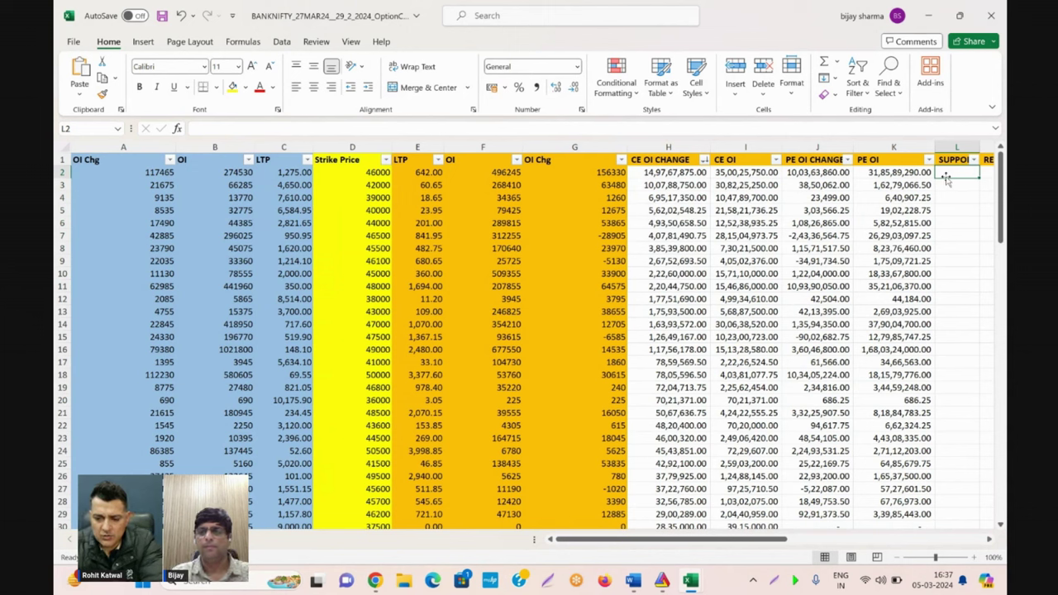
{"action": "key", "text": "Left"}
{"action": "key", "text": "Left"}
{"action": "key", "text": "Left"}
{"action": "key", "text": "Left"}
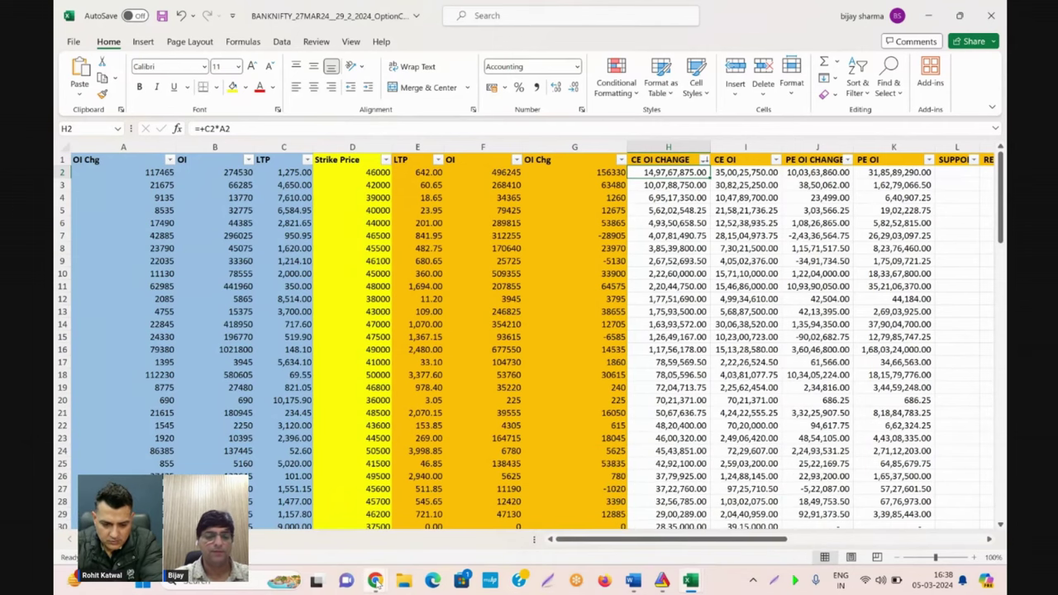
{"action": "mouse_move", "coordinate": [376, 580]}
{"action": "left_click", "coordinate": [421, 488]}
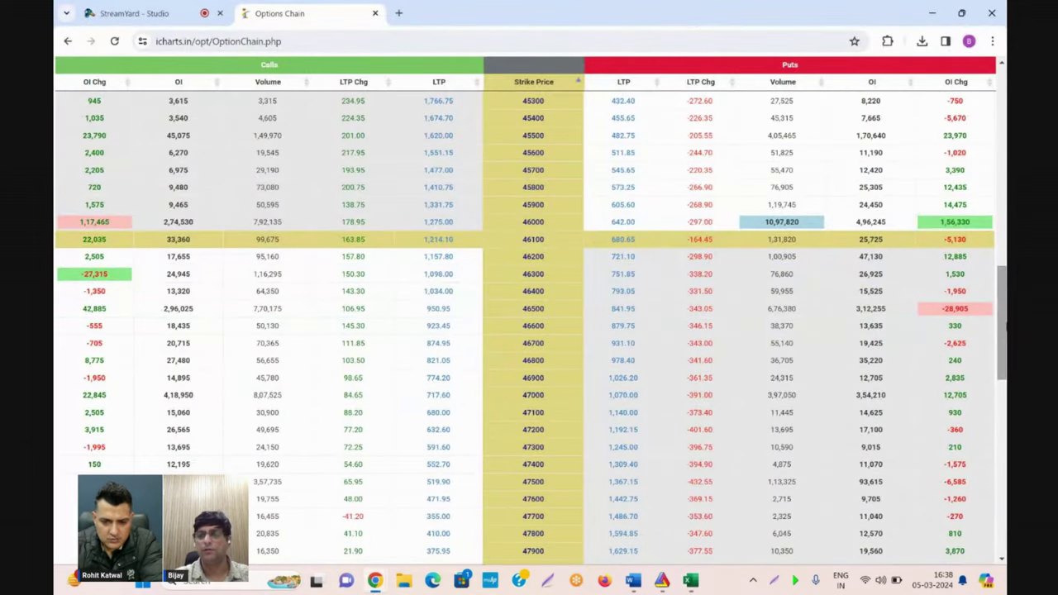
{"action": "scroll", "coordinate": [859, 380], "scroll_direction": "up", "scroll_amount": 10}
{"action": "mouse_move", "coordinate": [690, 580]}
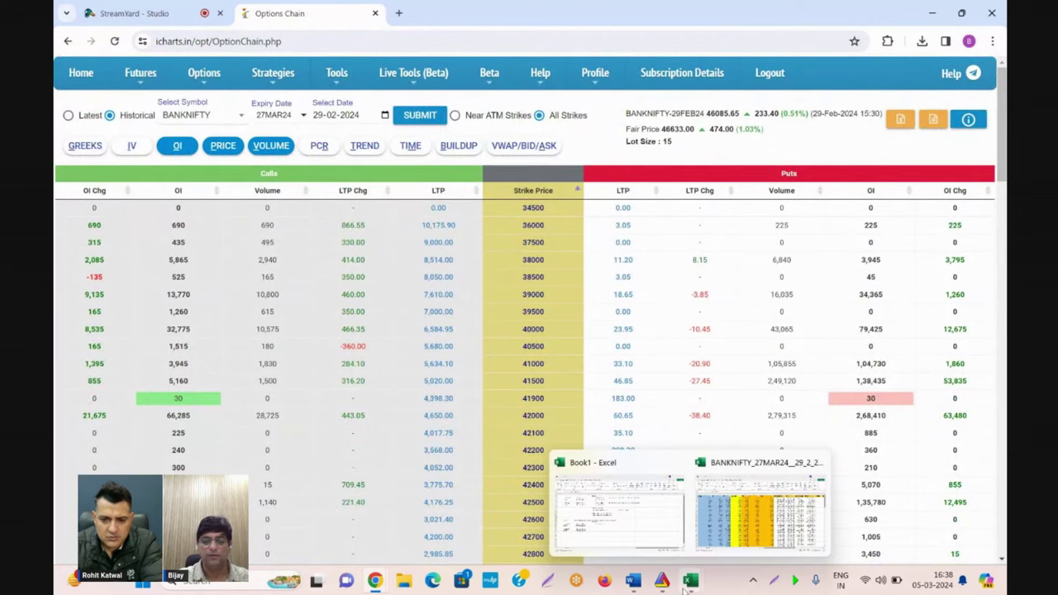
{"action": "left_click", "coordinate": [727, 513]}
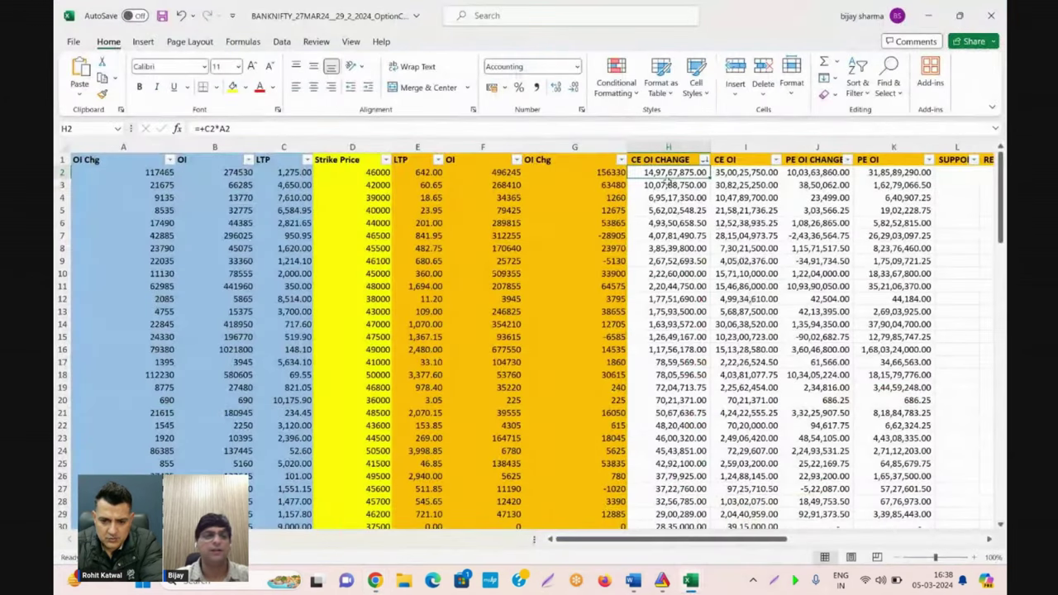
Examine the strikes ranked just below the top CE OI CHANGE row, highlighting D3:D5 in the Strike Price column.
{"action": "key", "text": "Down"}
{"action": "key", "text": "Left"}
{"action": "key", "text": "Left"}
{"action": "key", "text": "Left"}
{"action": "key", "text": "Left"}
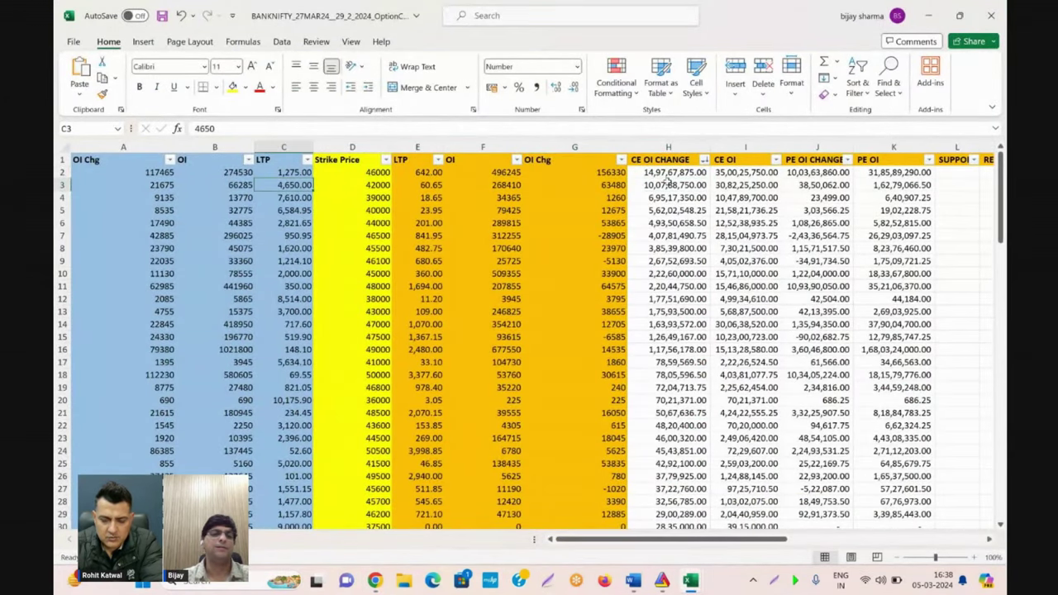
{"action": "key", "text": "Down"}
{"action": "key", "text": "Down"}
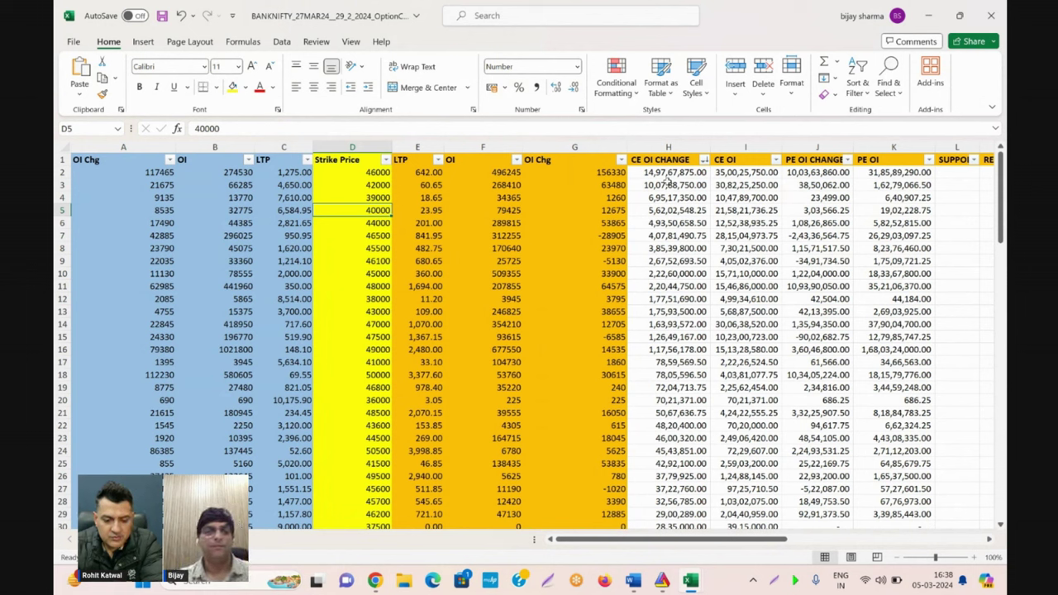
{"action": "key", "text": "Up"}
{"action": "key", "text": "Up"}
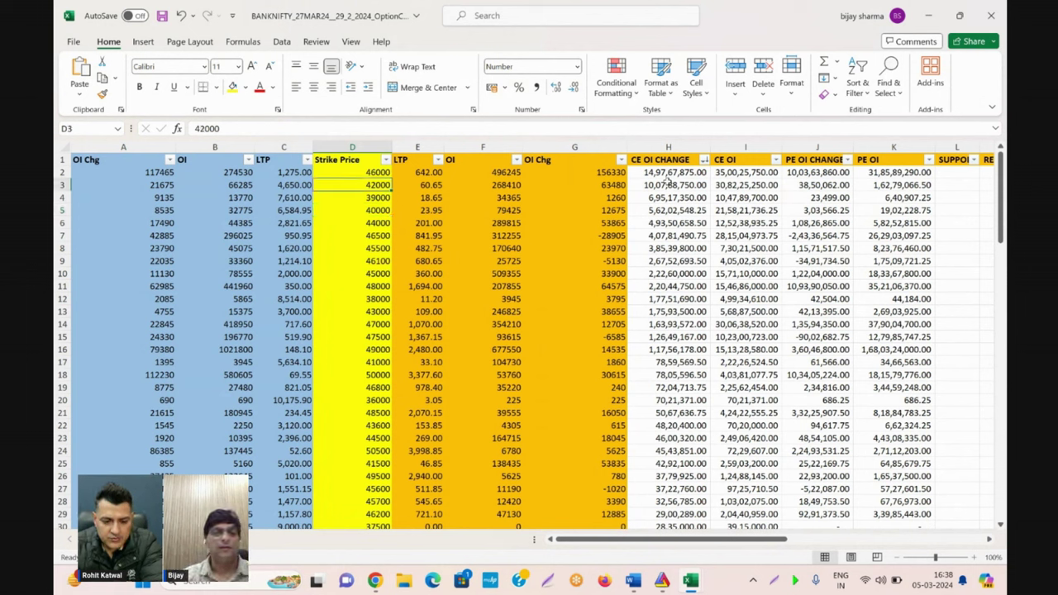
{"action": "key", "text": "shift+Down"}
{"action": "key", "text": "shift+Down"}
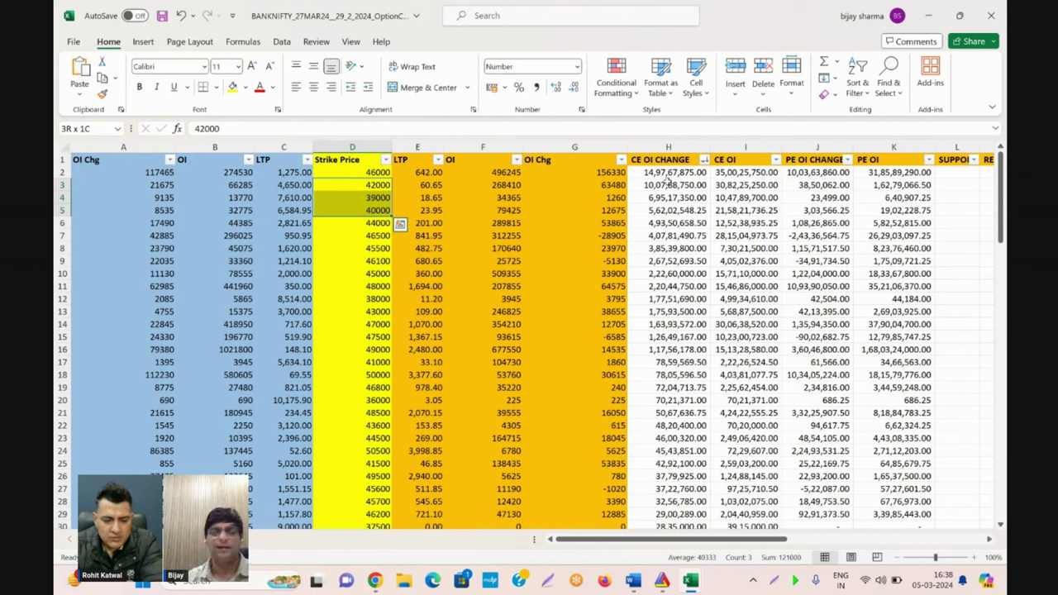
Examine the CE OI CHANGE ranking from strike 44000 down to 45000, including the put-side values in the 45000 row.
{"action": "key", "text": "Down"}
{"action": "key", "text": "Down"}
{"action": "key", "text": "Down"}
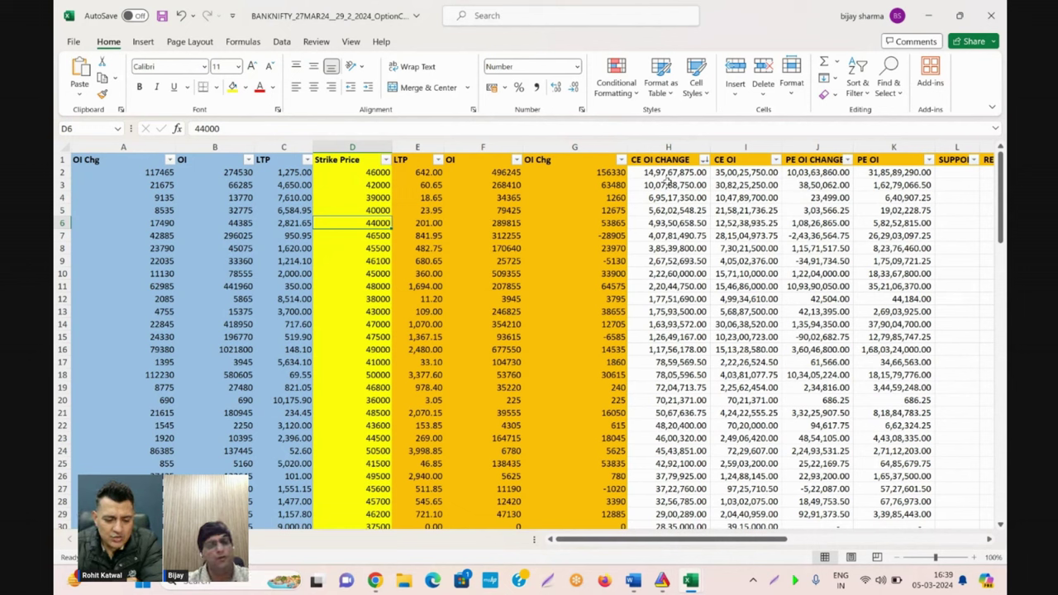
{"action": "key", "text": "Down"}
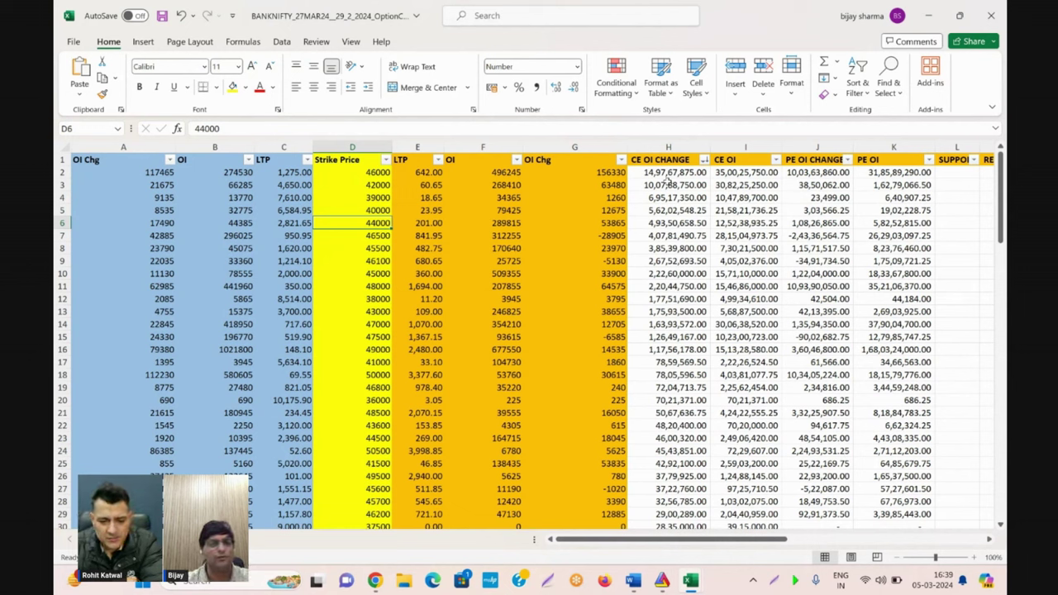
{"action": "key", "text": "Down"}
{"action": "key", "text": "Down"}
{"action": "key", "text": "Down"}
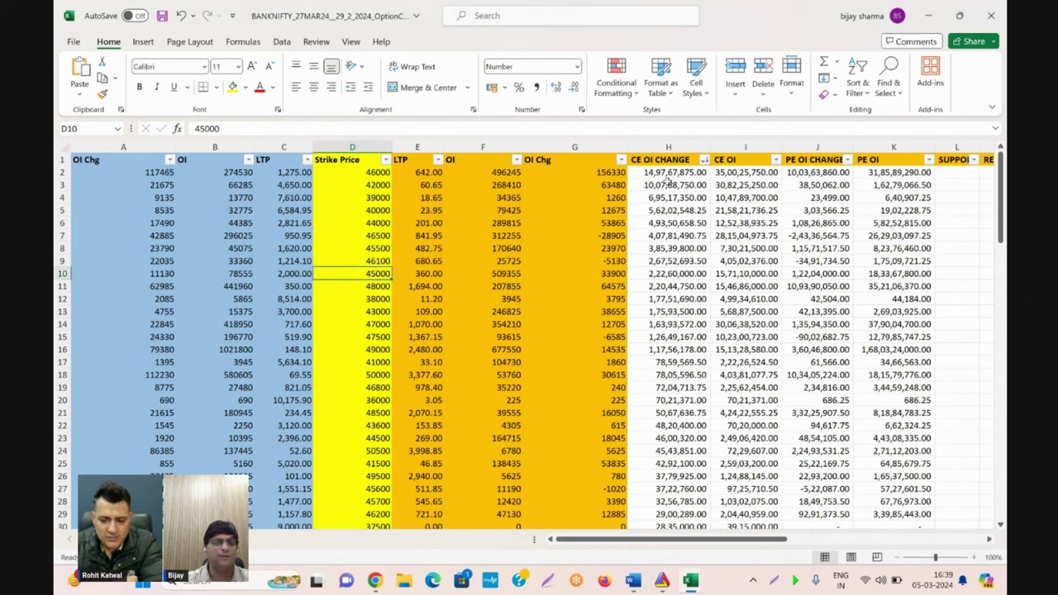
{"action": "key", "text": "Up"}
{"action": "key", "text": "Up"}
{"action": "key", "text": "Down"}
{"action": "key", "text": "Down"}
{"action": "key", "text": "Down"}
{"action": "key", "text": "Up"}
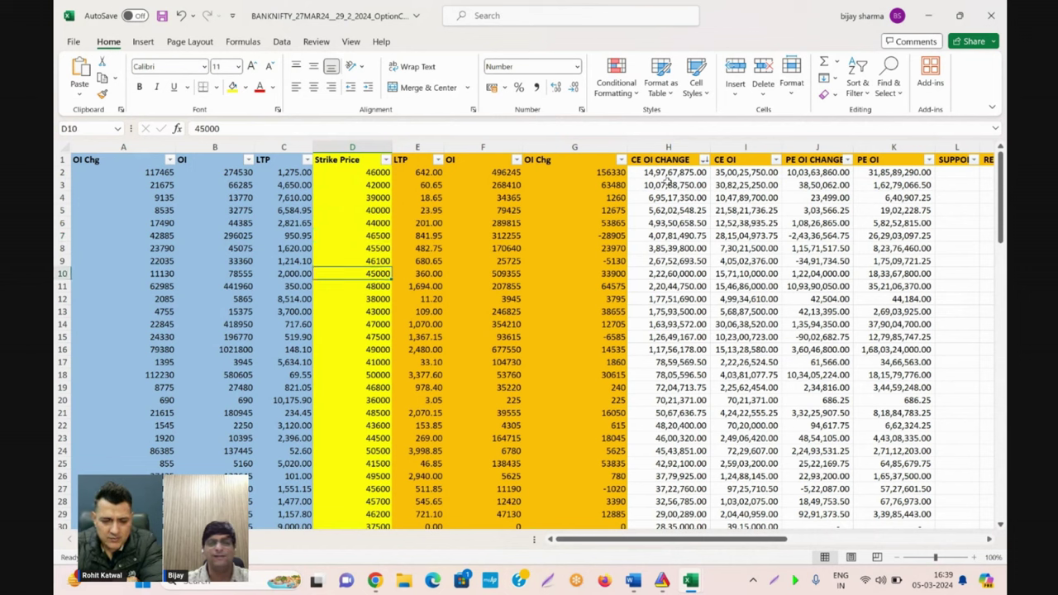
{"action": "key", "text": "Right"}
{"action": "key", "text": "Right"}
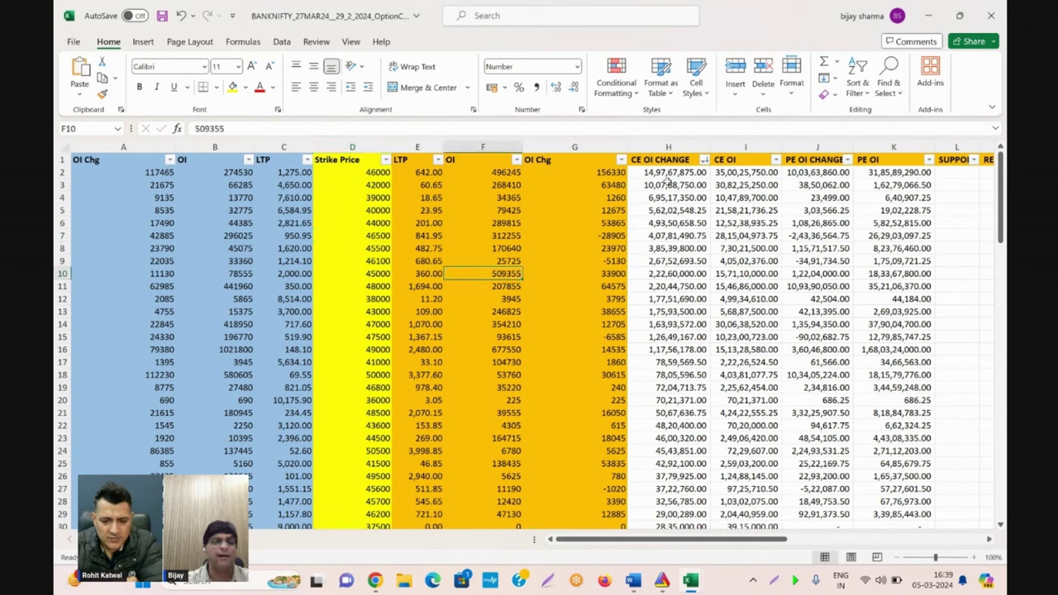
{"action": "key", "text": "Right"}
{"action": "key", "text": "Right"}
{"action": "key", "text": "Left"}
{"action": "key", "text": "Left"}
{"action": "key", "text": "Left"}
{"action": "key", "text": "Left"}
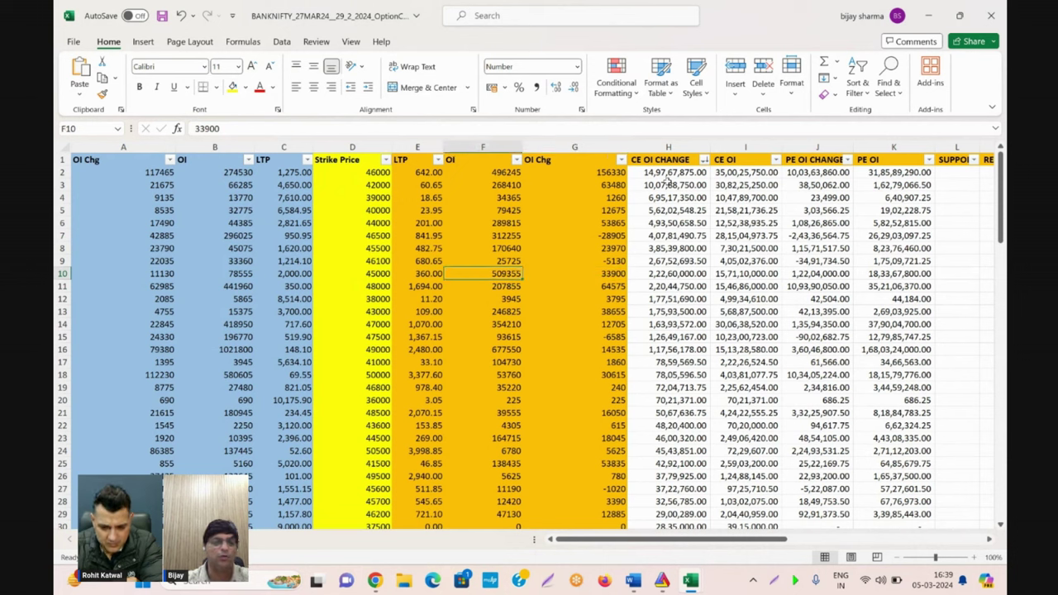
Highlight strikes D2:D10 in the Strike Price column to review the highest CE OI CHANGE strikes.
{"action": "key", "text": "shift+Up"}
{"action": "key", "text": "shift+Up"}
{"action": "key", "text": "shift+Up"}
{"action": "key", "text": "shift+Up"}
{"action": "key", "text": "shift+Up"}
{"action": "key", "text": "shift+Up"}
{"action": "key", "text": "shift+Up"}
{"action": "key", "text": "shift+Up"}
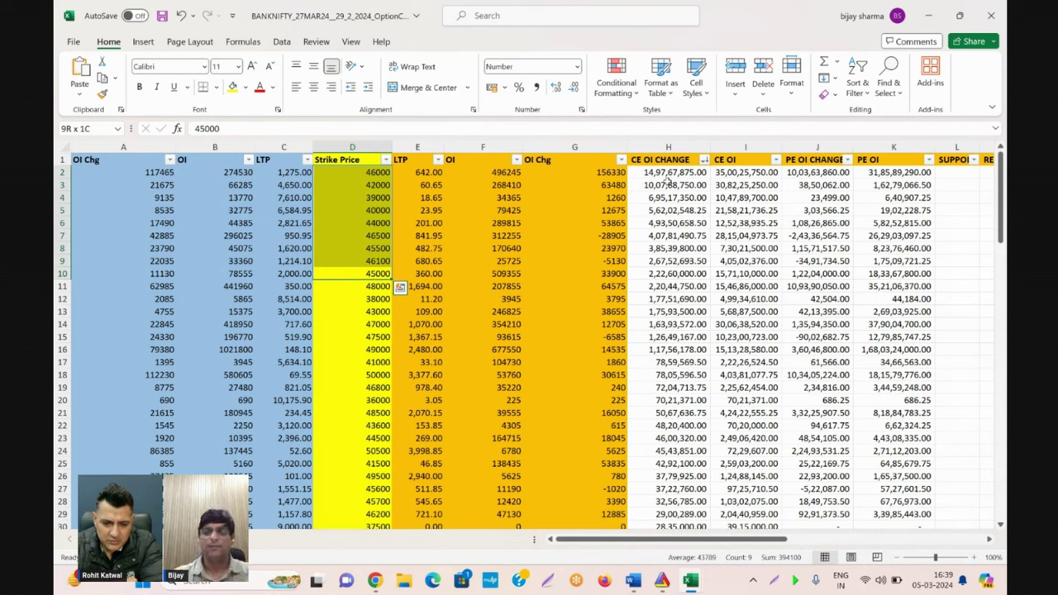
Sort the option chain by the PE OI CHANGE column from largest to smallest and select the top five values, J2:J6.
{"action": "left_click", "coordinate": [846, 161]}
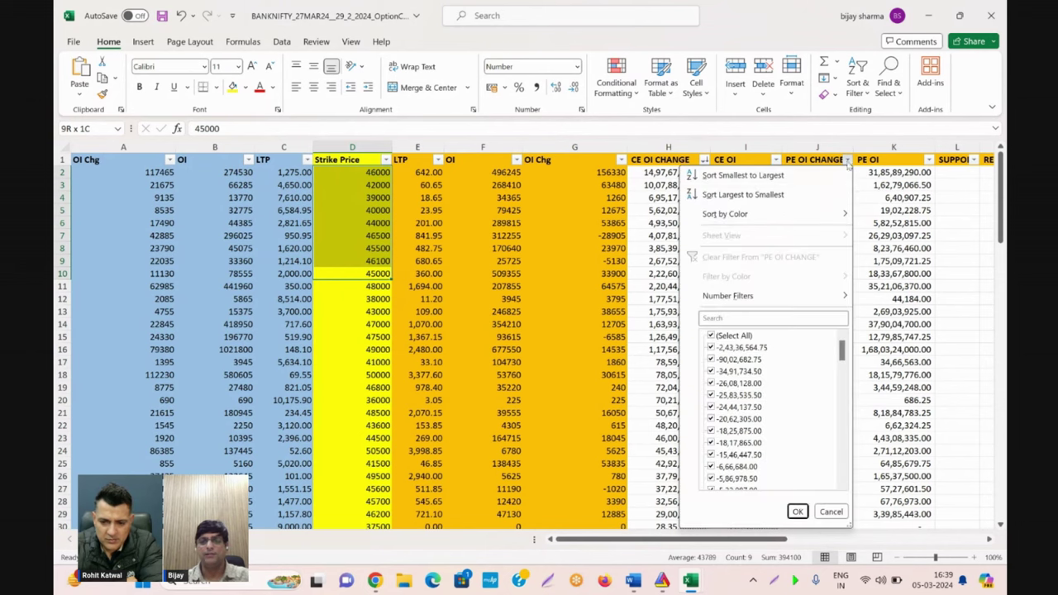
{"action": "left_click", "coordinate": [794, 175]}
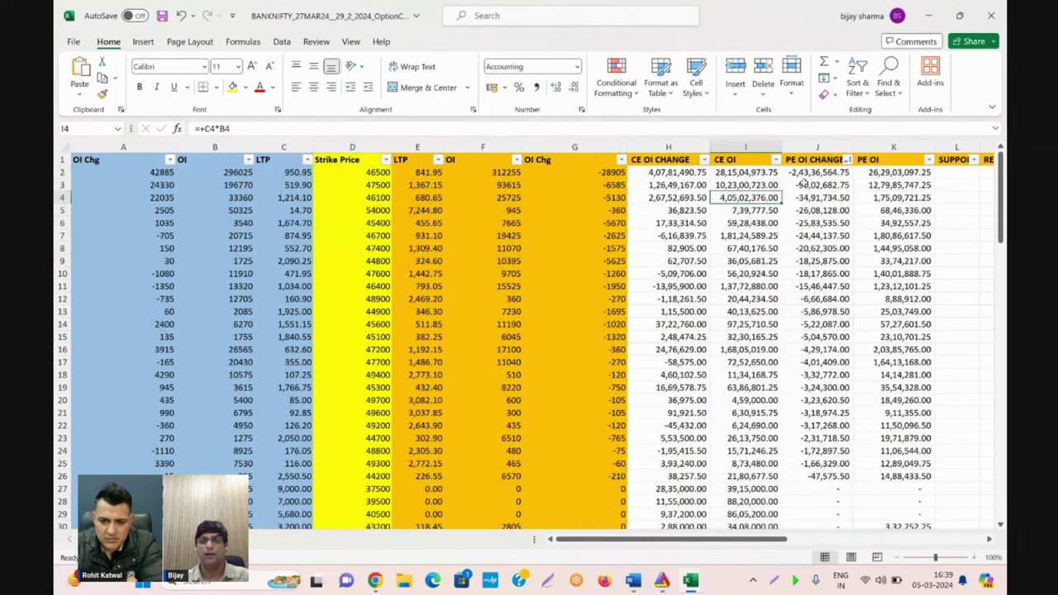
{"action": "left_click", "coordinate": [814, 175]}
{"action": "key", "text": "shift+Down"}
{"action": "key", "text": "shift+Down"}
{"action": "key", "text": "shift+Down"}
{"action": "key", "text": "shift+Down"}
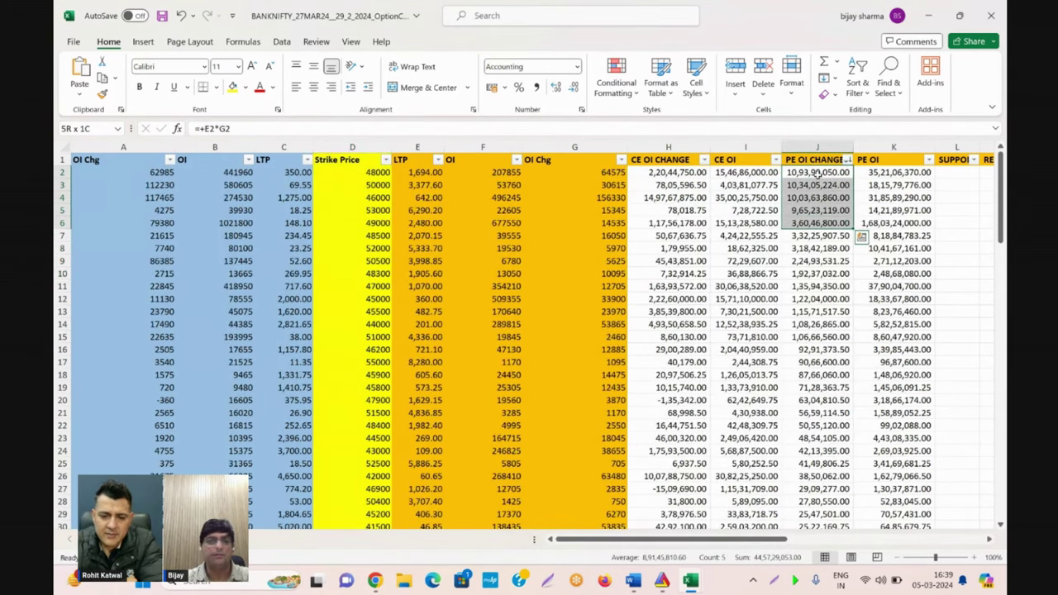
Sort the option chain back by the CE OI CHANGE column from largest to smallest.
{"action": "left_click", "coordinate": [671, 172]}
{"action": "left_click", "coordinate": [704, 159]}
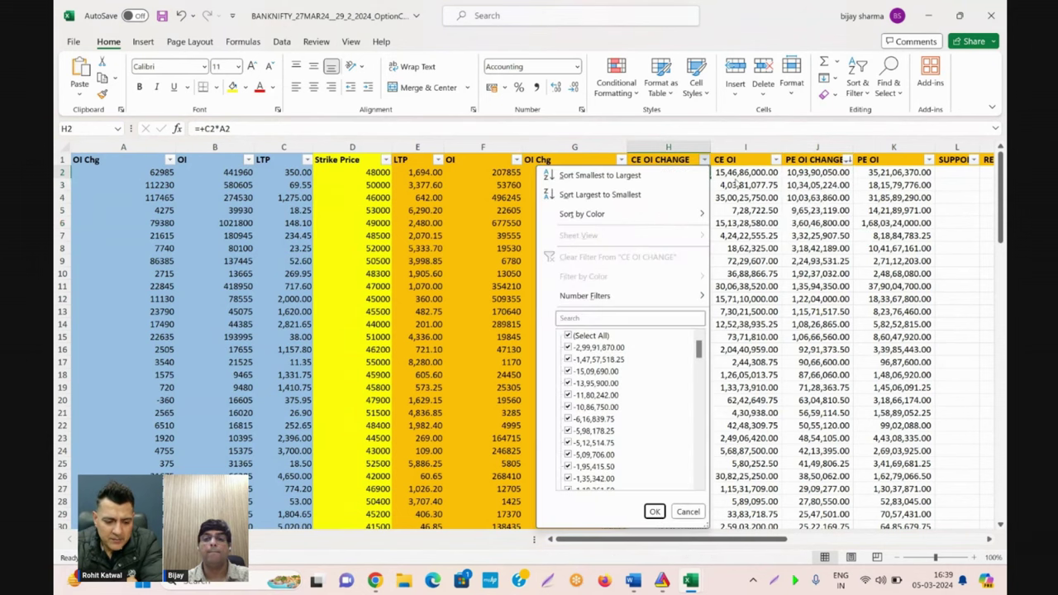
{"action": "left_click", "coordinate": [704, 160]}
{"action": "left_click", "coordinate": [704, 159]}
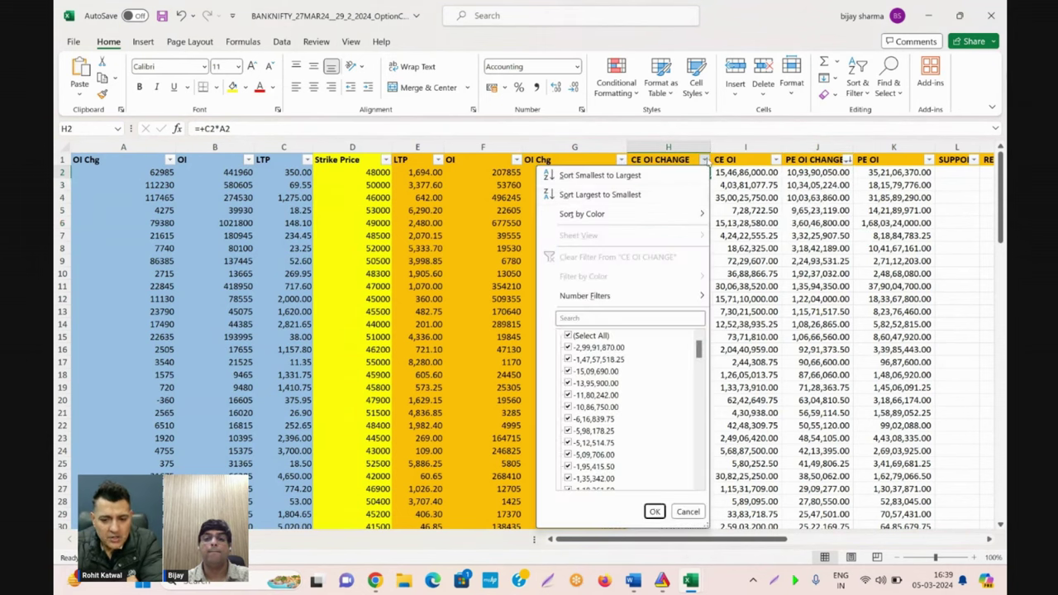
{"action": "left_click", "coordinate": [665, 190]}
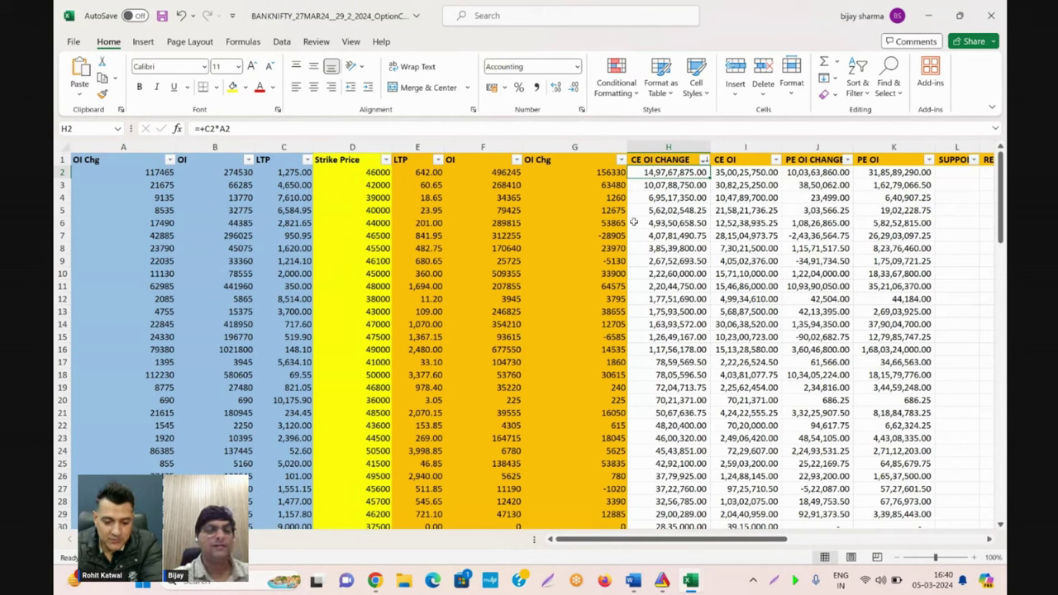
Examine the 48000 strike in row 11, comparing its call LTP with its CE OI CHANGE value.
{"action": "left_click", "coordinate": [376, 289]}
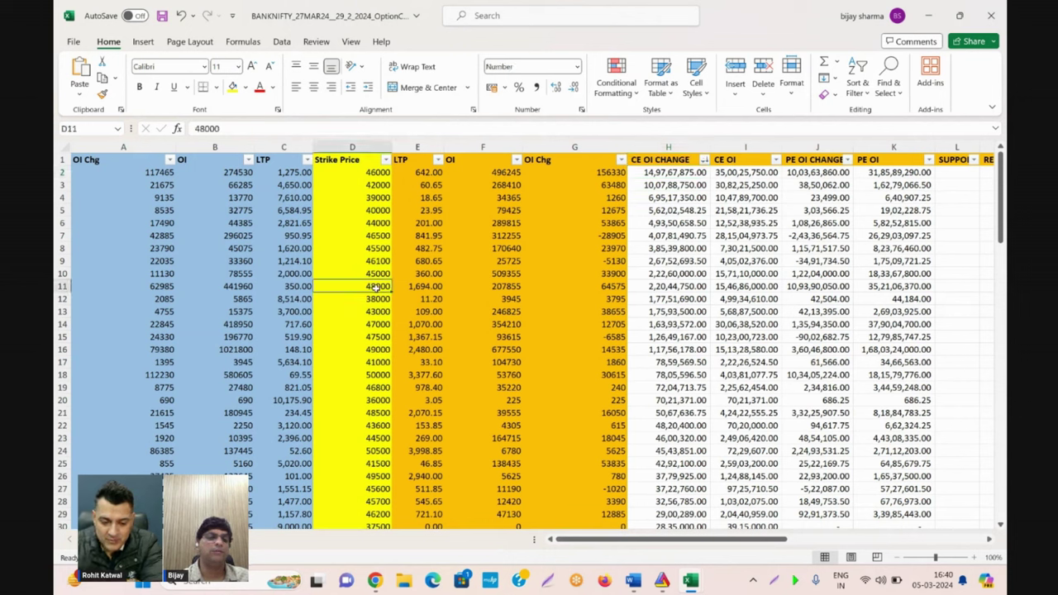
{"action": "left_click", "coordinate": [300, 287]}
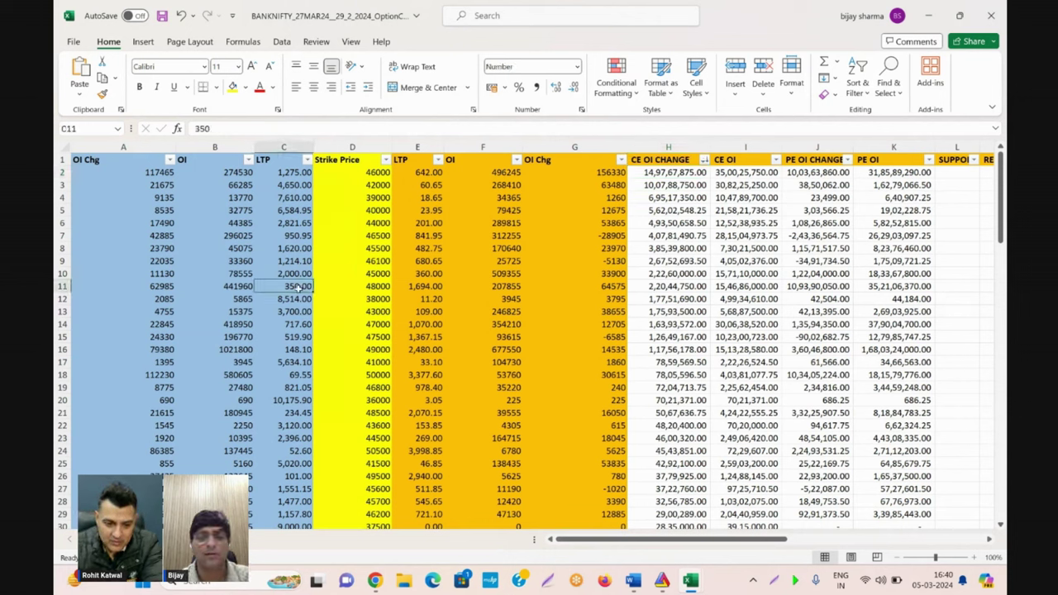
{"action": "key", "text": "Right"}
{"action": "key", "text": "Right"}
{"action": "key", "text": "Right"}
{"action": "key", "text": "Right"}
{"action": "key", "text": "Right"}
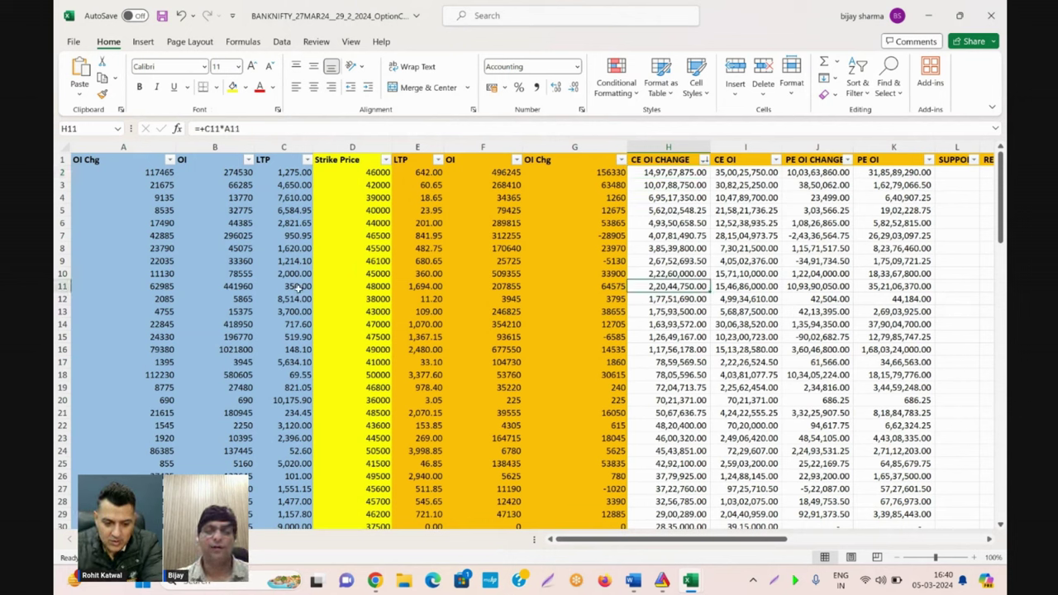
{"action": "key", "text": "Left"}
{"action": "key", "text": "Left"}
{"action": "key", "text": "Left"}
{"action": "key", "text": "Left"}
{"action": "key", "text": "Left"}
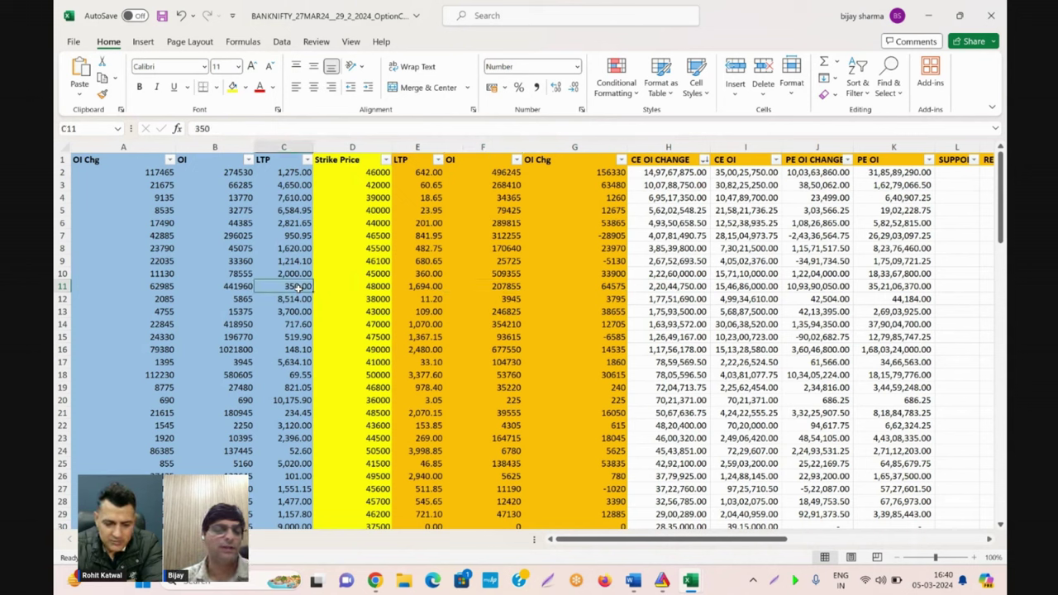
Review the higher-ranked CE OI CHANGE rows above strike 48000 and highlight the 42000, 39000 and 40000 strikes.
{"action": "key", "text": "Up"}
{"action": "key", "text": "Up"}
{"action": "key", "text": "Up"}
{"action": "key", "text": "Up"}
{"action": "key", "text": "Up"}
{"action": "key", "text": "Up"}
{"action": "key", "text": "Up"}
{"action": "key", "text": "Up"}
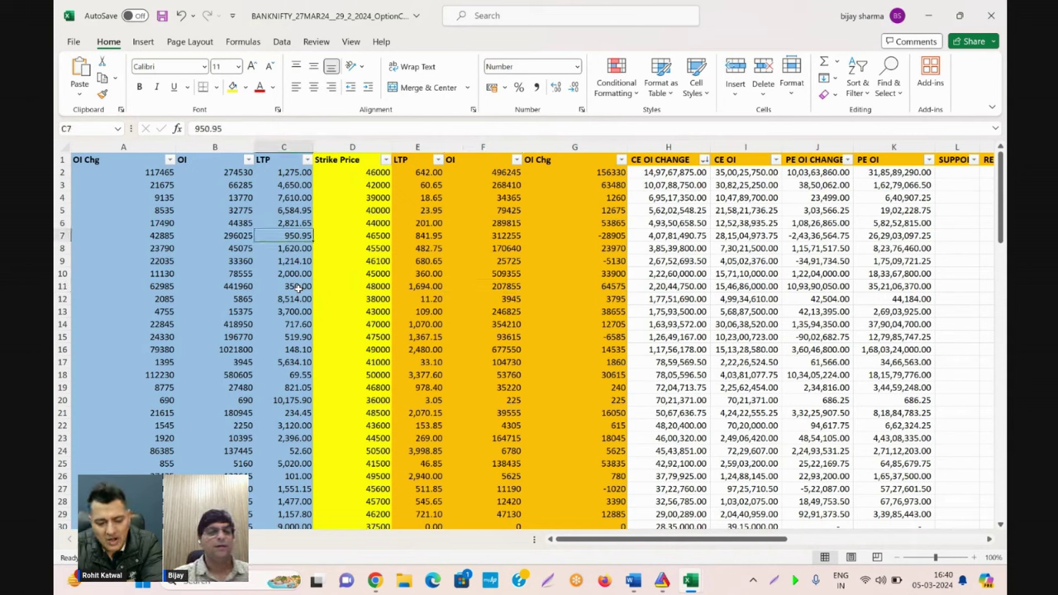
{"action": "key", "text": "Right"}
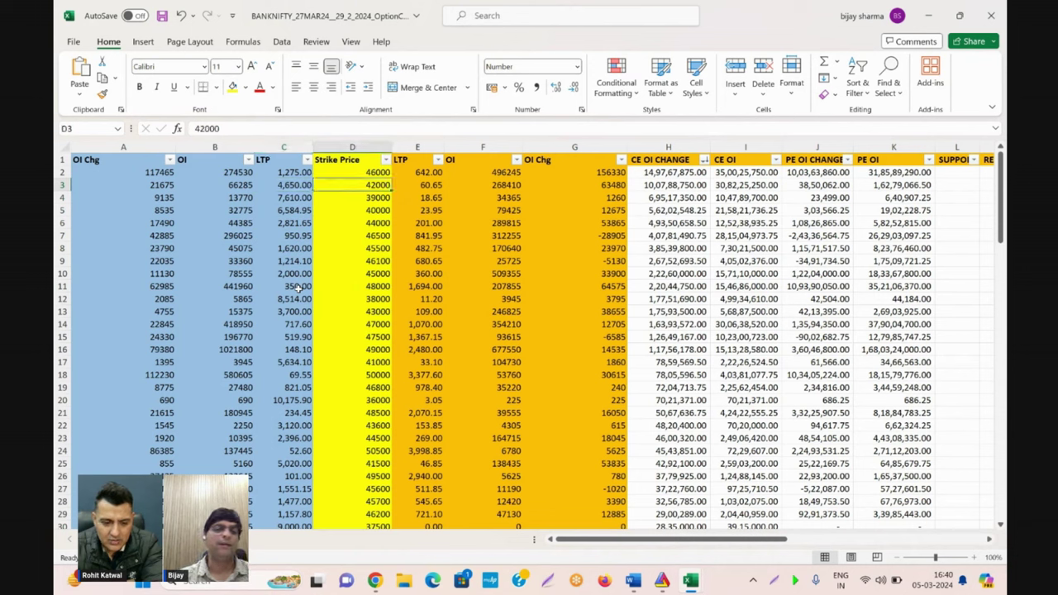
{"action": "key", "text": "shift+Down"}
{"action": "key", "text": "shift+Down"}
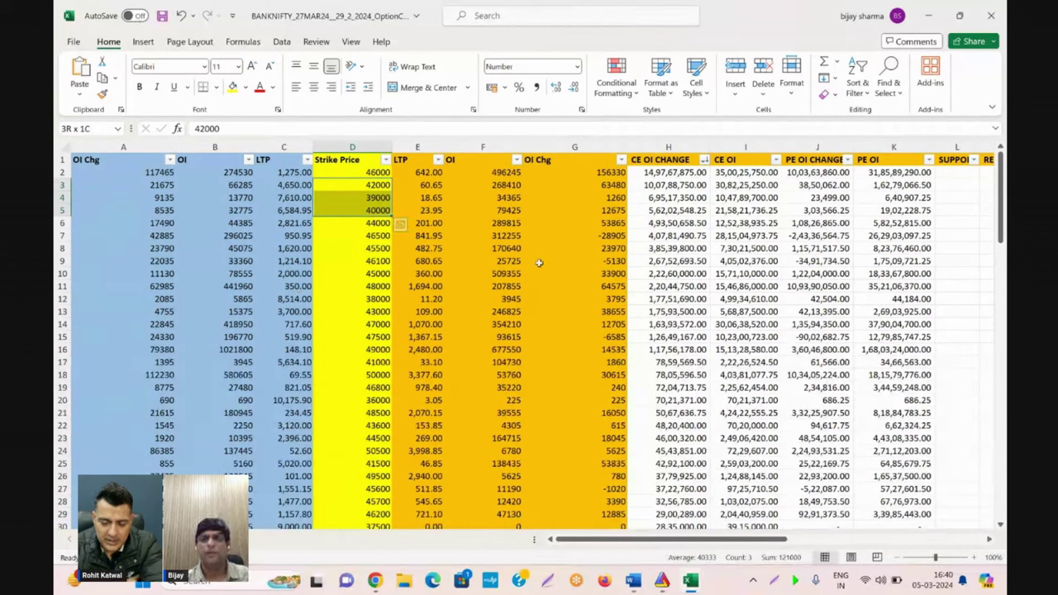
Sort the option chain by the CE OI column from largest to smallest and review the top ten values, I2:I11, and the leading strike.
{"action": "left_click", "coordinate": [775, 160]}
{"action": "left_click", "coordinate": [727, 193]}
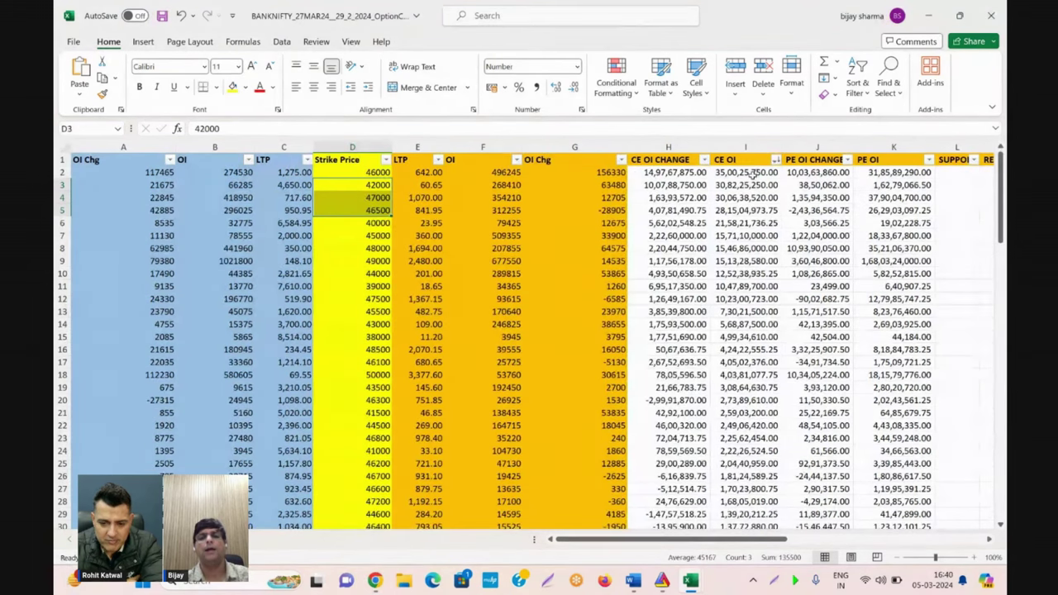
{"action": "left_click", "coordinate": [750, 173]}
{"action": "left_click_drag", "start_coordinate": [750, 173], "coordinate": [750, 286]}
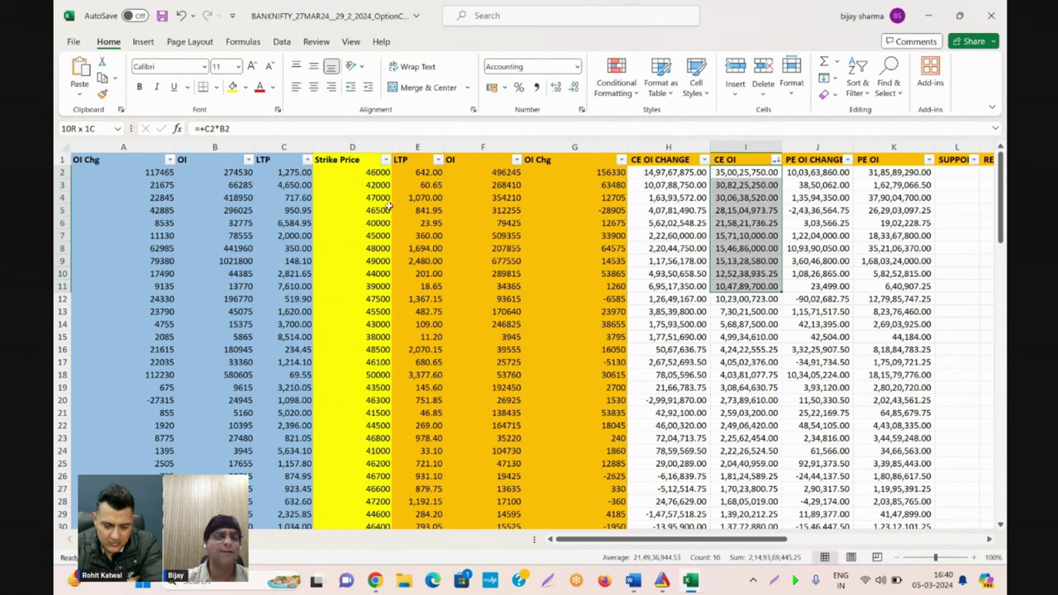
{"action": "left_click", "coordinate": [368, 174]}
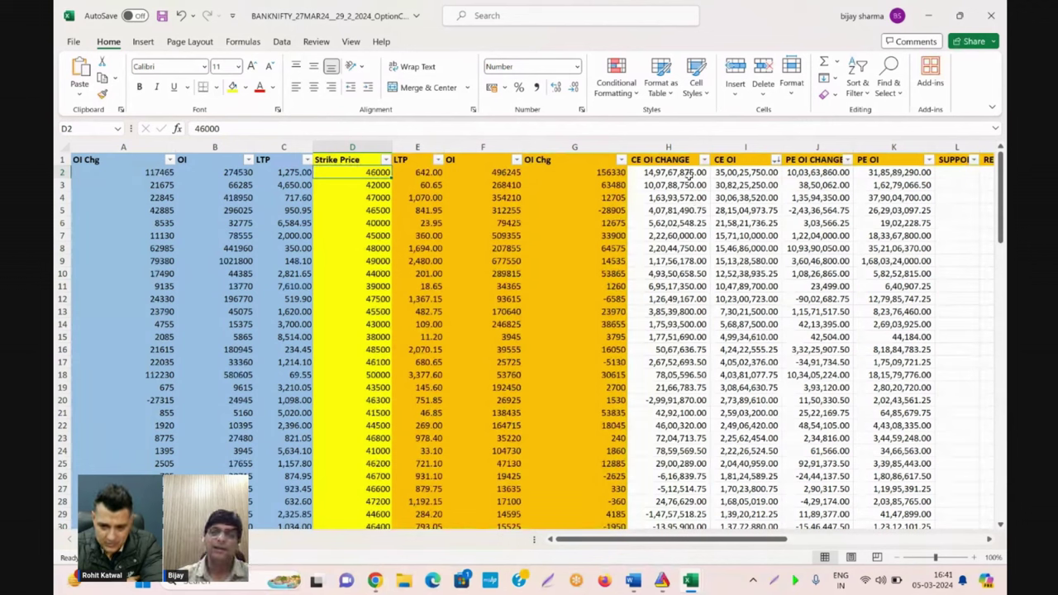
{"action": "left_click", "coordinate": [743, 172]}
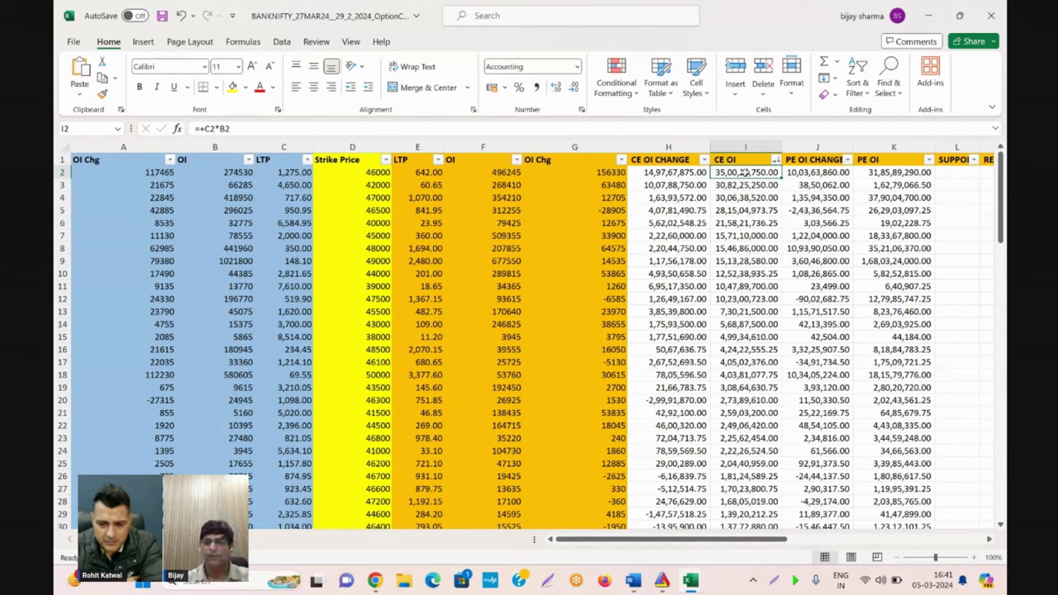
Sort the option chain by the PE OI CHANGE column from largest to smallest and select its top value, J2.
{"action": "left_click", "coordinate": [847, 161]}
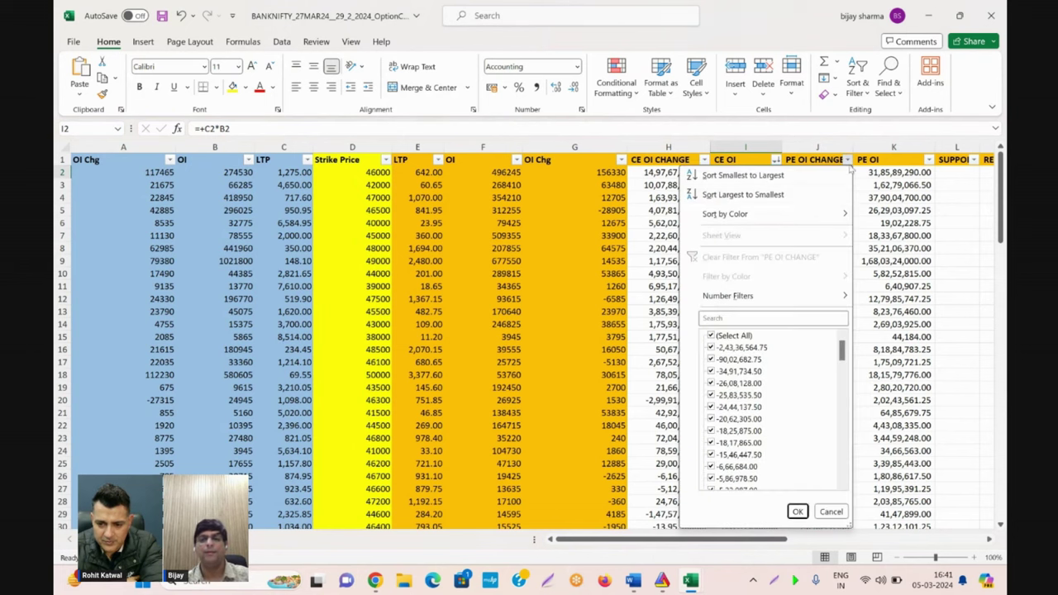
{"action": "left_click", "coordinate": [806, 195]}
{"action": "left_click", "coordinate": [818, 174]}
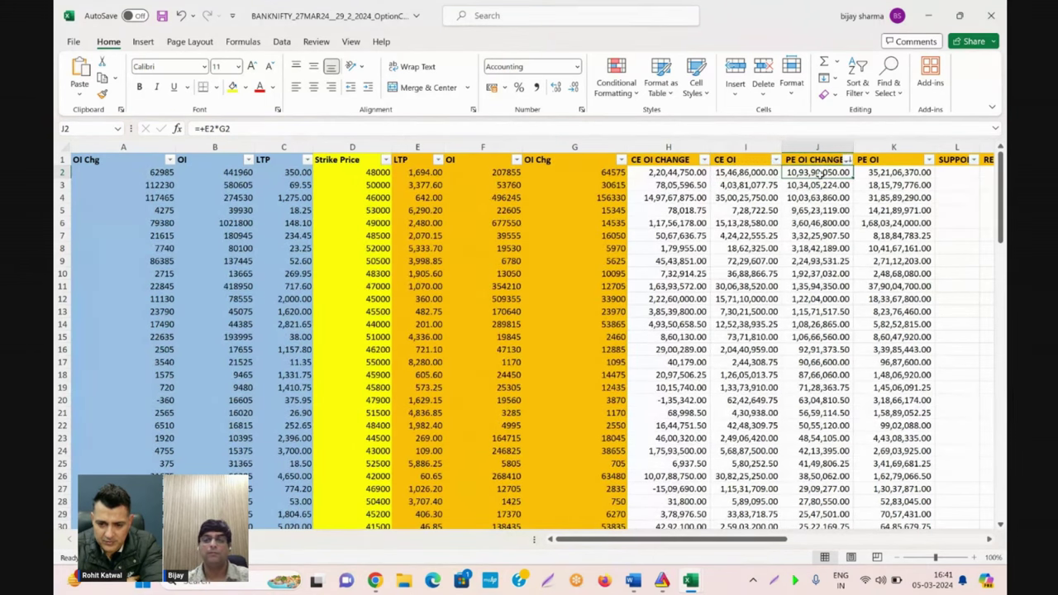
Examine the totals for the top ten PE OI CHANGE values, J2:J11, and for the whole column J.
{"action": "key", "text": "shift+Down"}
{"action": "key", "text": "shift+Down"}
{"action": "key", "text": "shift+Down"}
{"action": "key", "text": "shift+Down"}
{"action": "key", "text": "shift+Down"}
{"action": "key", "text": "shift+Down"}
{"action": "key", "text": "shift+Down"}
{"action": "key", "text": "shift+Down"}
{"action": "key", "text": "shift+Down"}
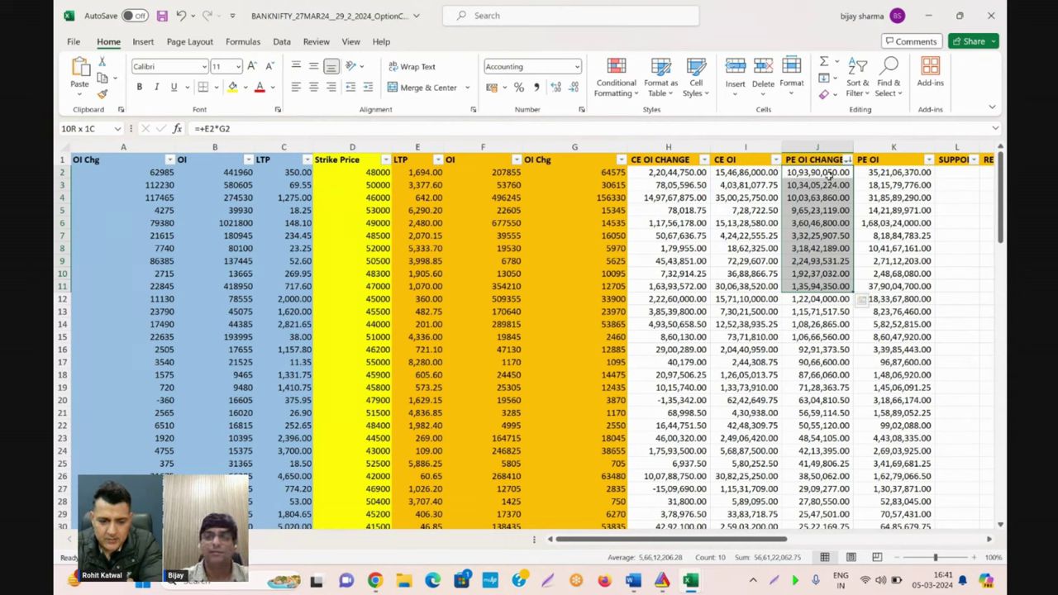
{"action": "left_click", "coordinate": [826, 147]}
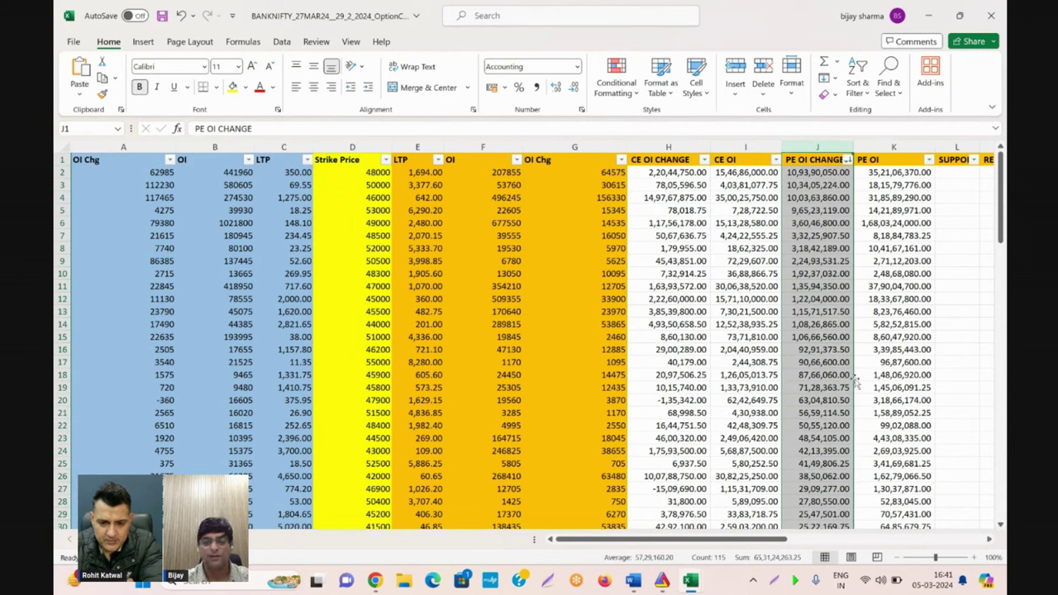
{"action": "left_click", "coordinate": [812, 172]}
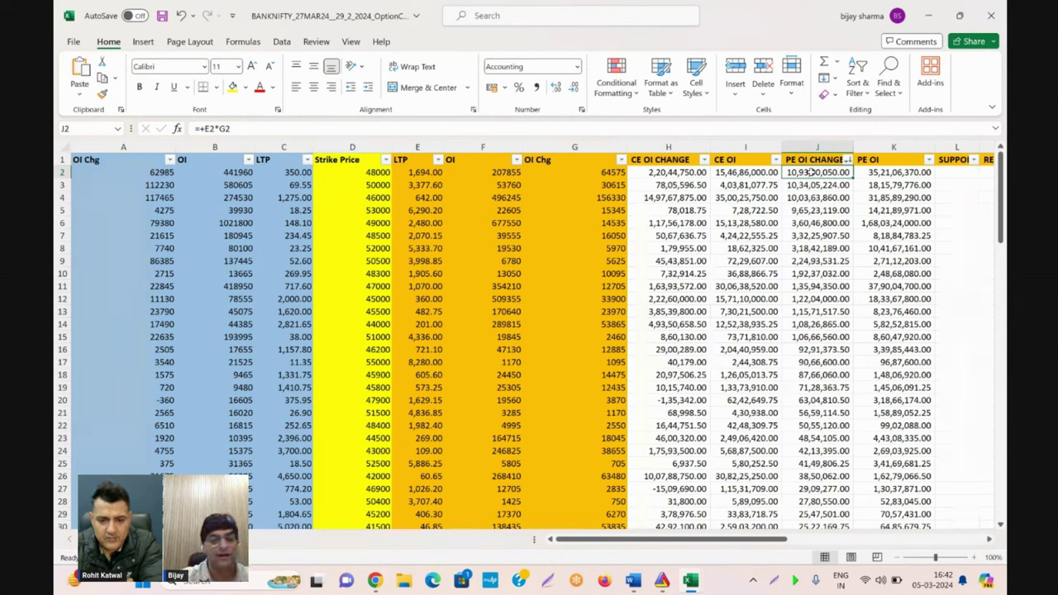
Check the BANKNIFTY 27MAR24 historical option chain on iCharts in Chrome and return to the Excel workbook.
{"action": "left_click", "coordinate": [375, 580]}
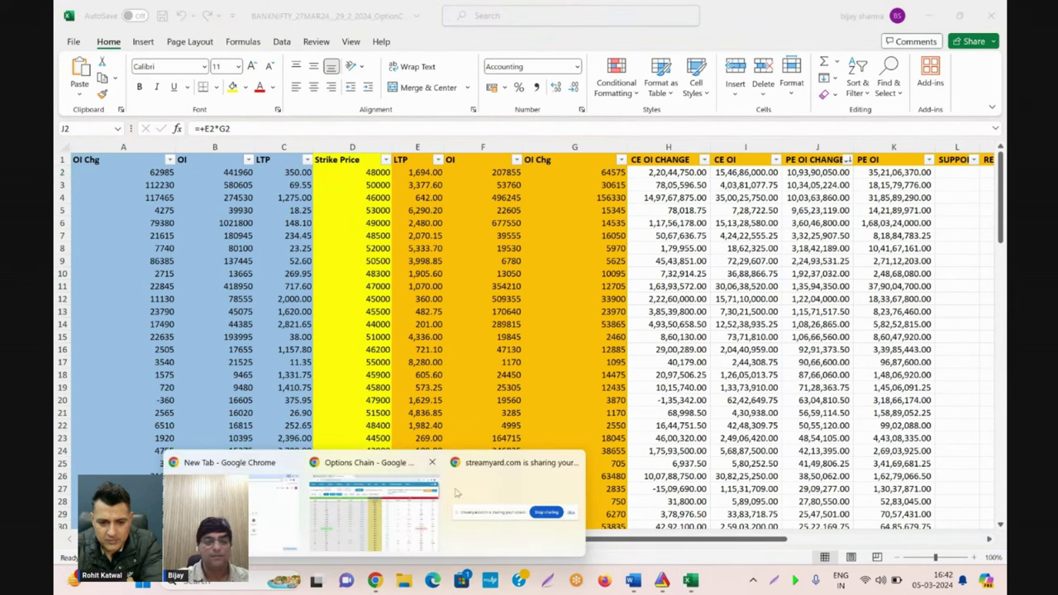
{"action": "left_click", "coordinate": [390, 510]}
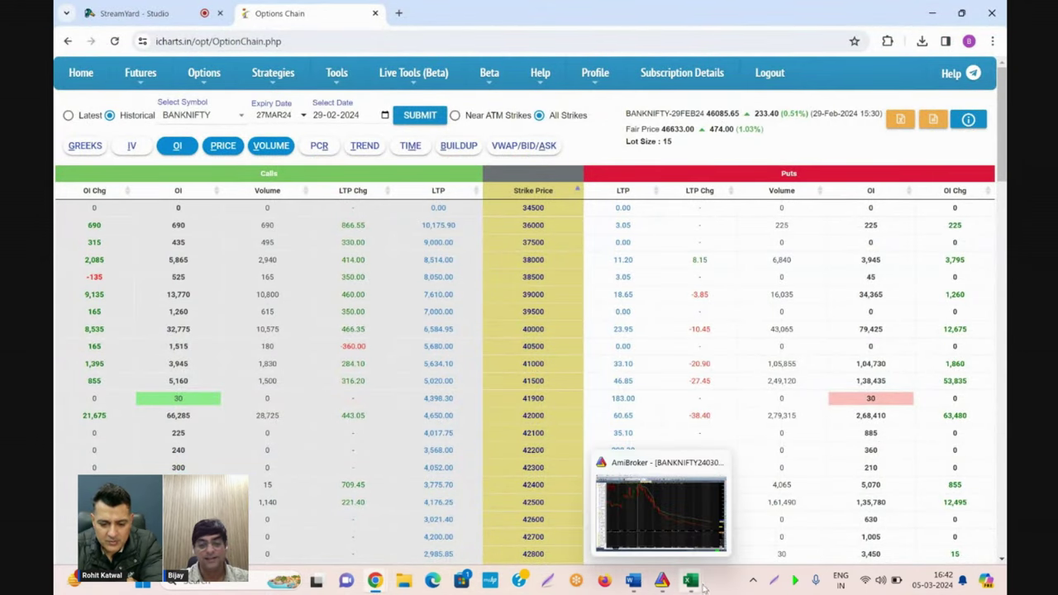
{"action": "mouse_move", "coordinate": [706, 570]}
{"action": "left_click", "coordinate": [726, 524]}
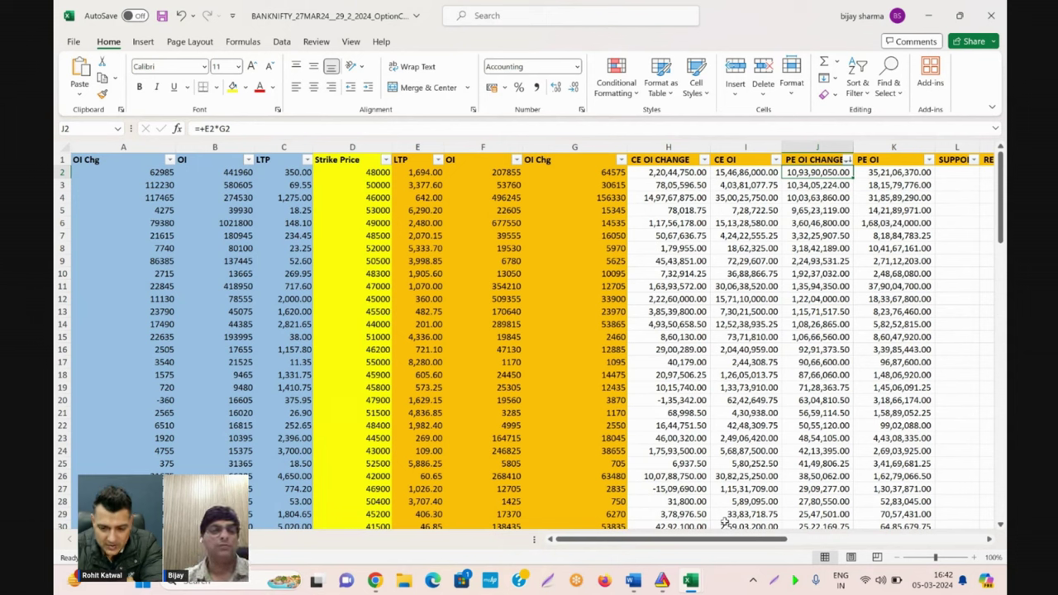
Reselect J2:J11 to review the sum of the ten largest PE OI CHANGE values.
{"action": "key", "text": "shift+Down"}
{"action": "key", "text": "shift+Down"}
{"action": "key", "text": "shift+Down"}
{"action": "key", "text": "shift+Down"}
{"action": "key", "text": "shift+Down"}
{"action": "key", "text": "shift+Down"}
{"action": "key", "text": "shift+Down"}
{"action": "key", "text": "shift+Down"}
{"action": "key", "text": "shift+Down"}
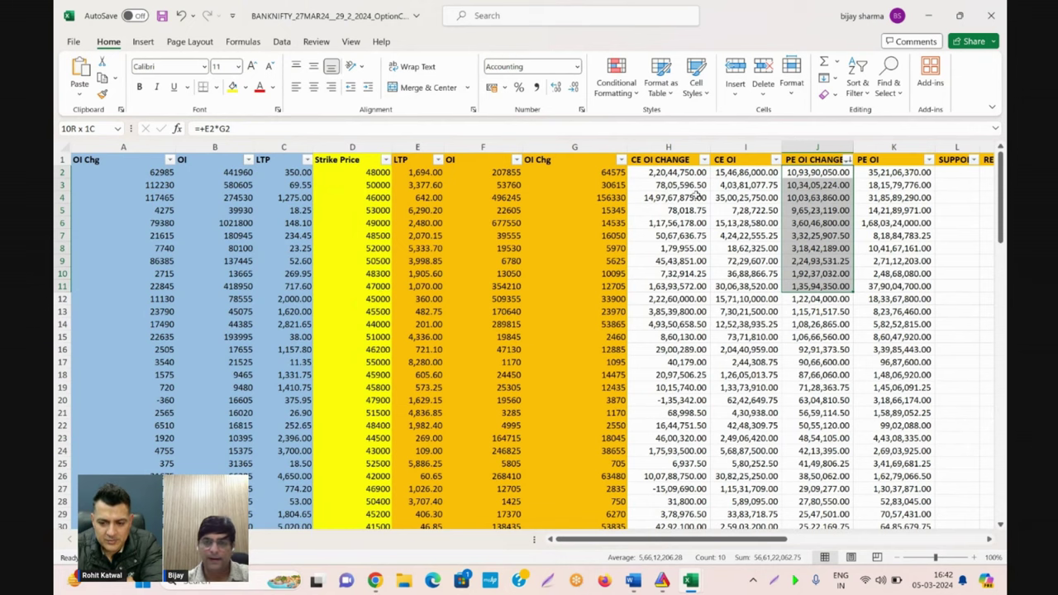
Sort the option chain by CE OI CHANGE from largest to smallest and select its top ten values, H2:H11.
{"action": "left_click", "coordinate": [704, 159]}
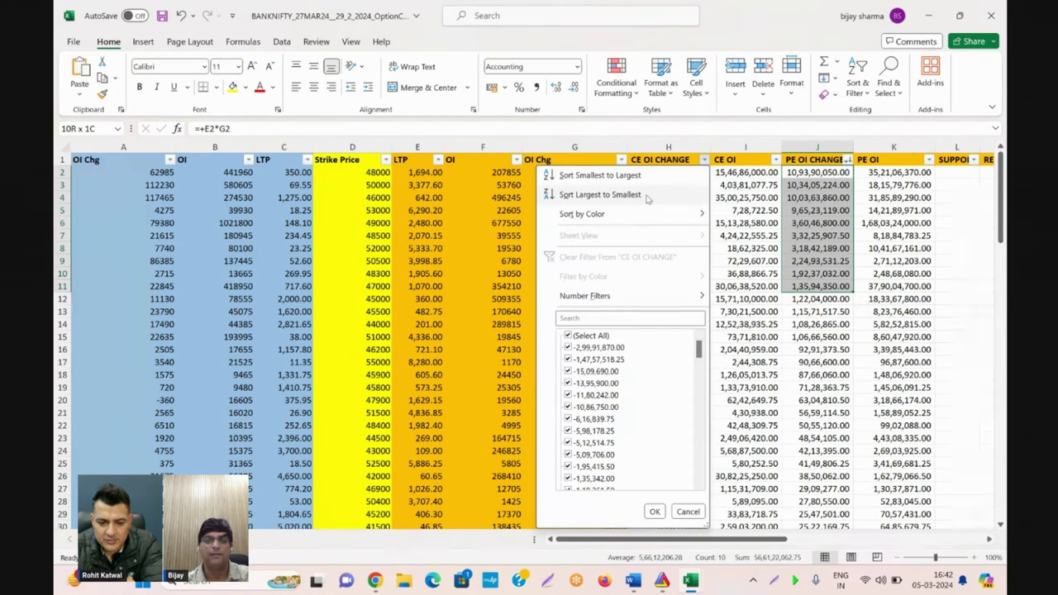
{"action": "left_click", "coordinate": [649, 195]}
{"action": "left_click", "coordinate": [666, 172]}
{"action": "left_click_drag", "start_coordinate": [666, 173], "coordinate": [666, 286]}
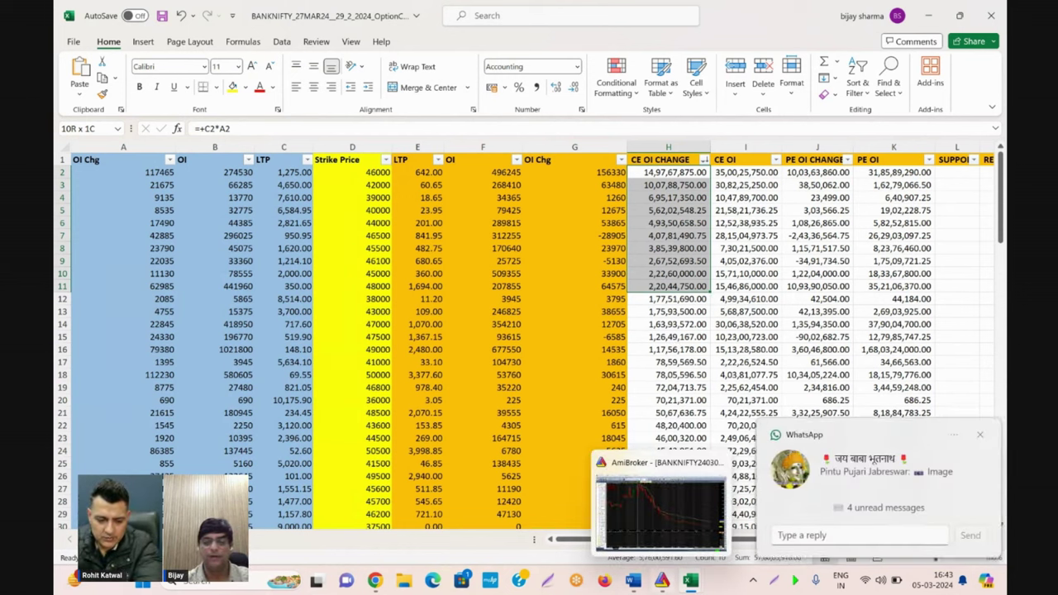
{"action": "left_click", "coordinate": [979, 435]}
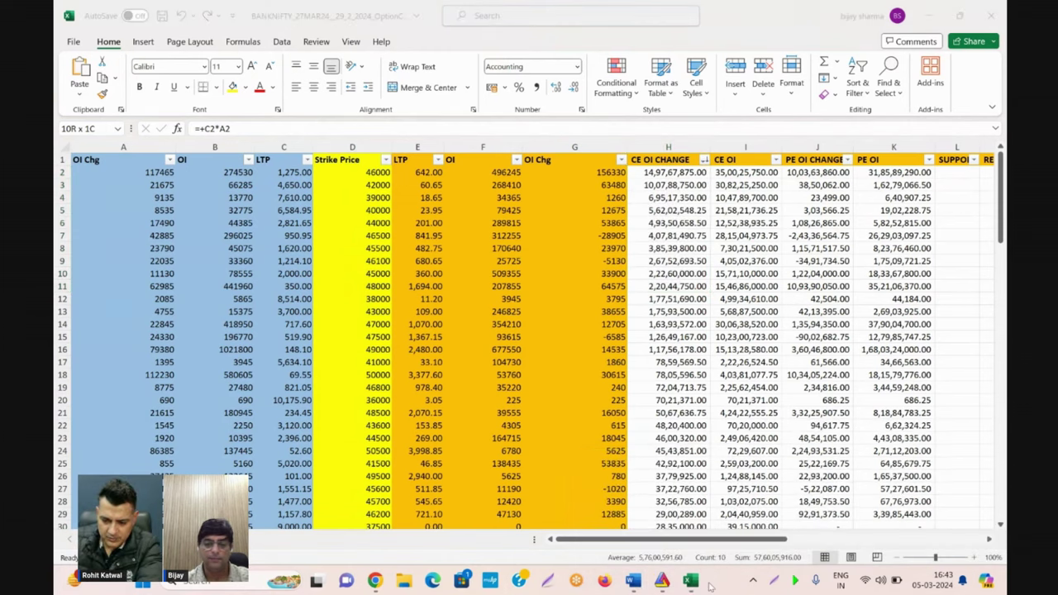
{"action": "key", "text": "alt+Tab"}
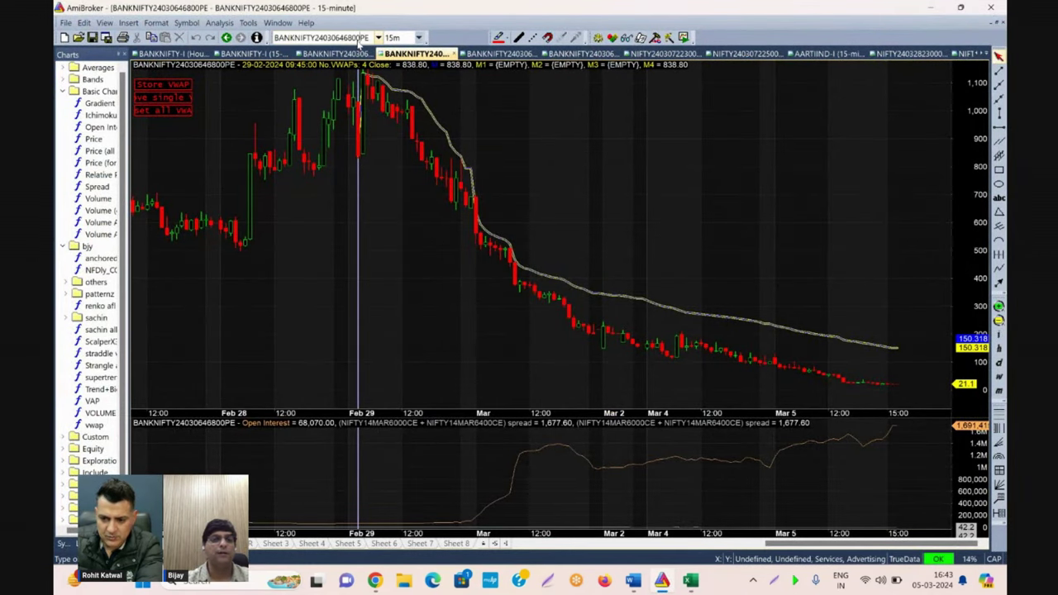
{"action": "key", "text": "BackSpace"}
{"action": "key", "text": "BackSpace"}
{"action": "key", "text": "BackSpace"}
{"action": "key", "text": "BackSpace"}
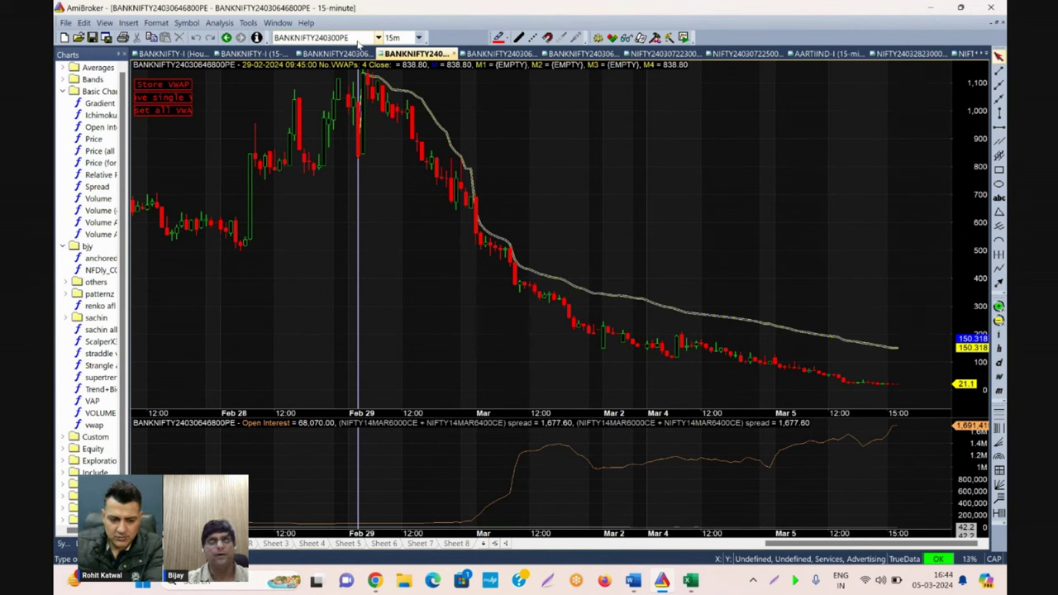
{"action": "key", "text": "BackSpace"}
{"action": "type", "text": "27480"}
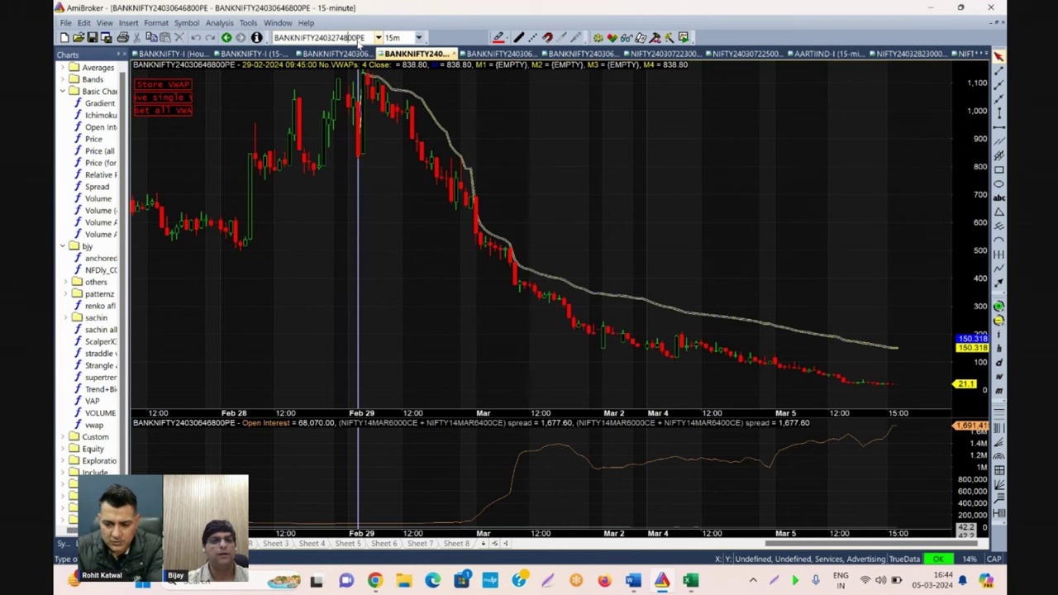
{"action": "key", "text": "Return"}
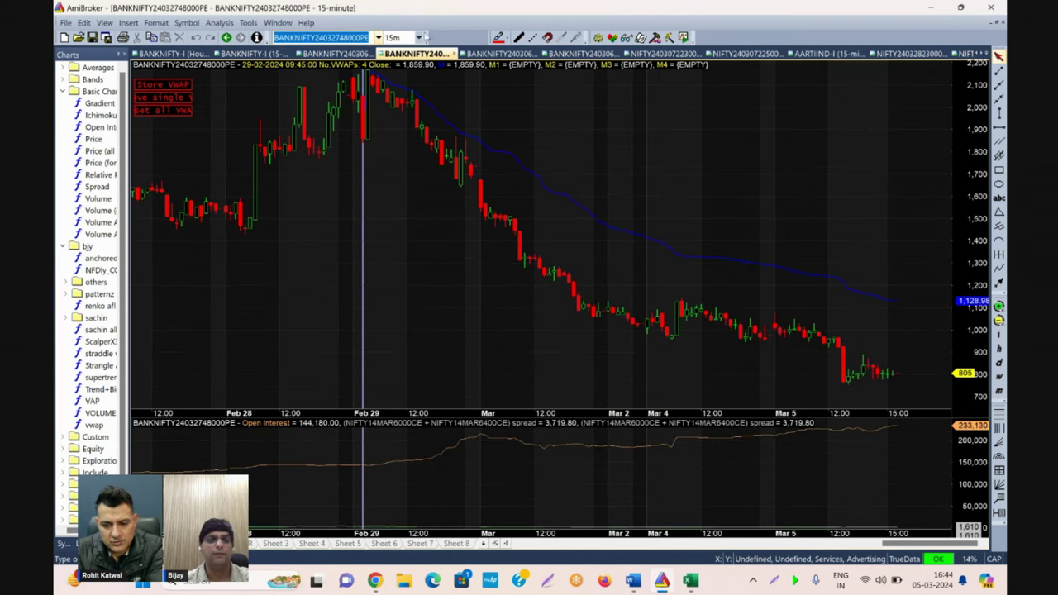
{"action": "left_click", "coordinate": [442, 120]}
{"action": "left_click", "coordinate": [998, 321]}
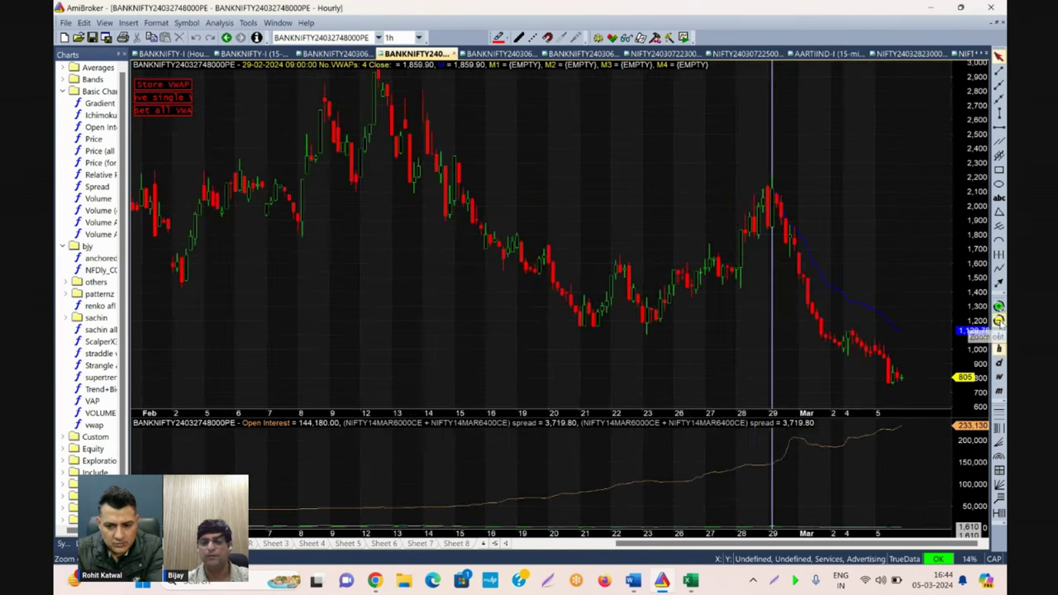
{"action": "left_click", "coordinate": [489, 80]}
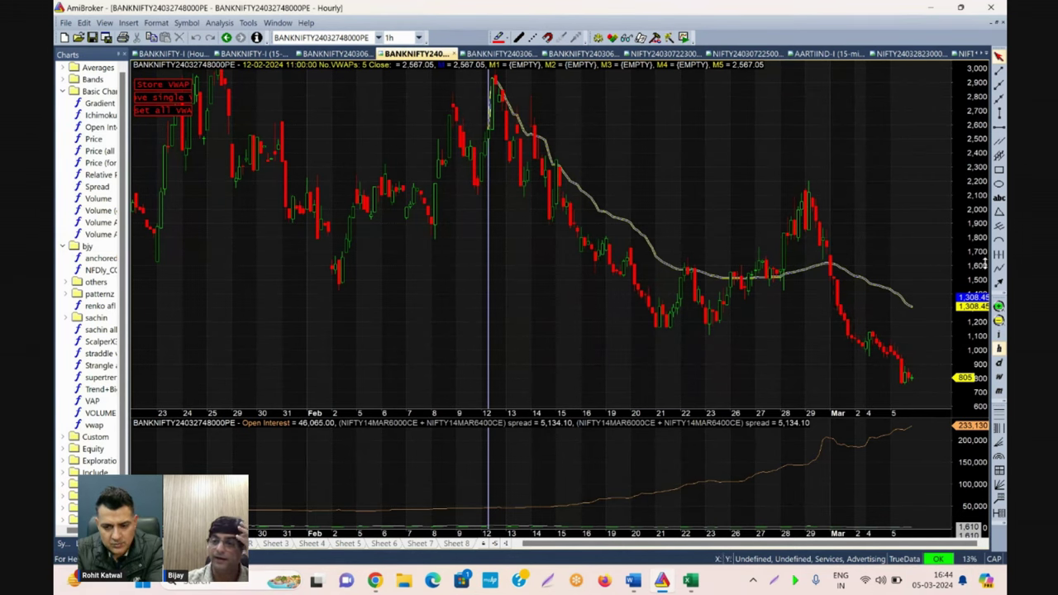
{"action": "scroll", "coordinate": [832, 360], "scroll_direction": "up", "scroll_amount": 2}
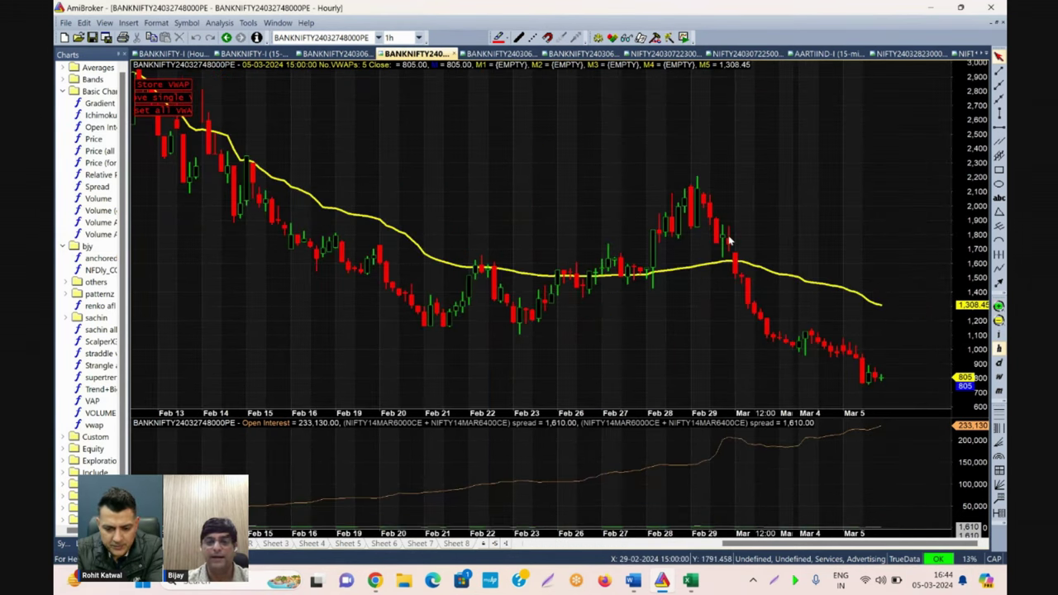
Draw a rising arrow below the late-February open interest curve and a horizontal line at about 1612.48 on the price chart.
{"action": "mouse_move", "coordinate": [729, 239]}
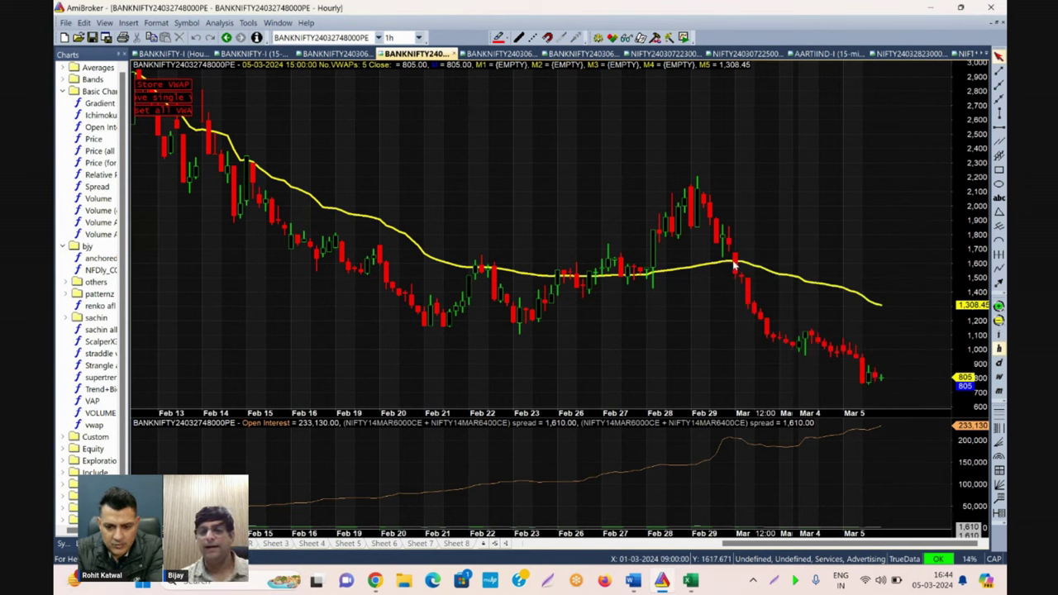
{"action": "key", "text": "XF86AudioRaiseVolume"}
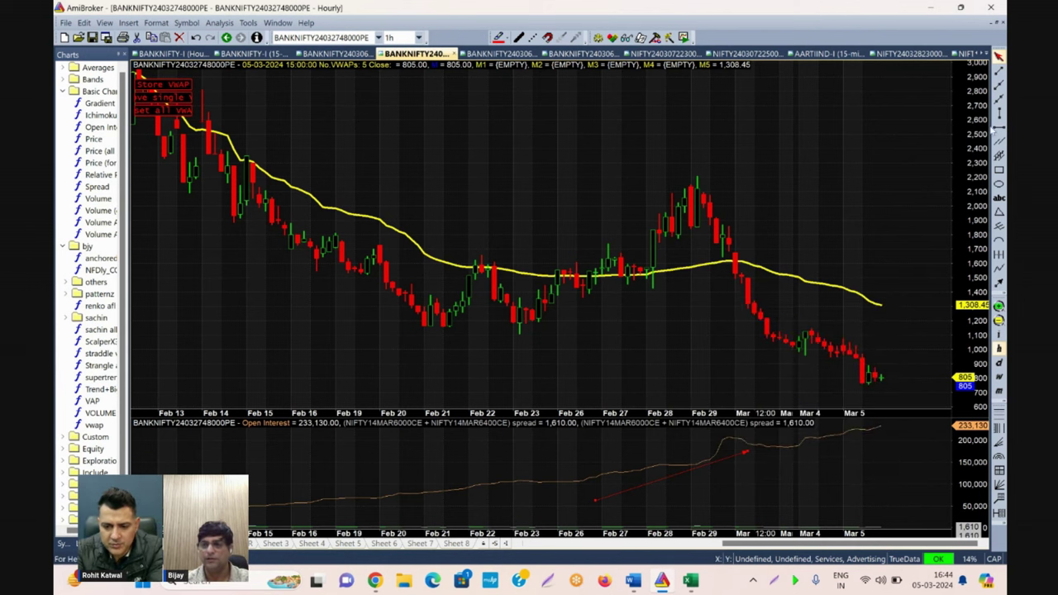
{"action": "left_click", "coordinate": [998, 128]}
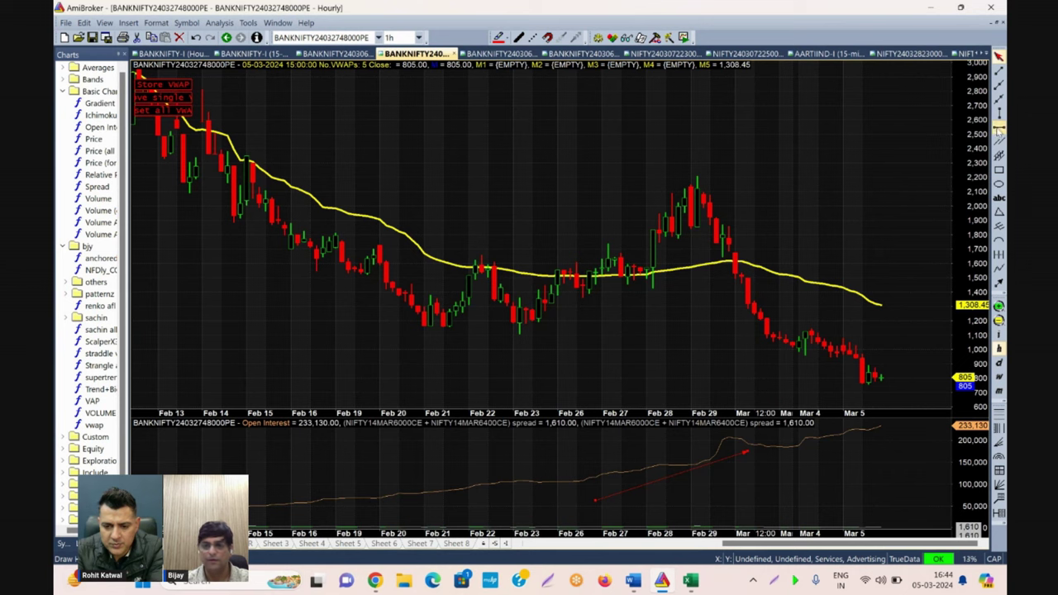
{"action": "left_click", "coordinate": [853, 262]}
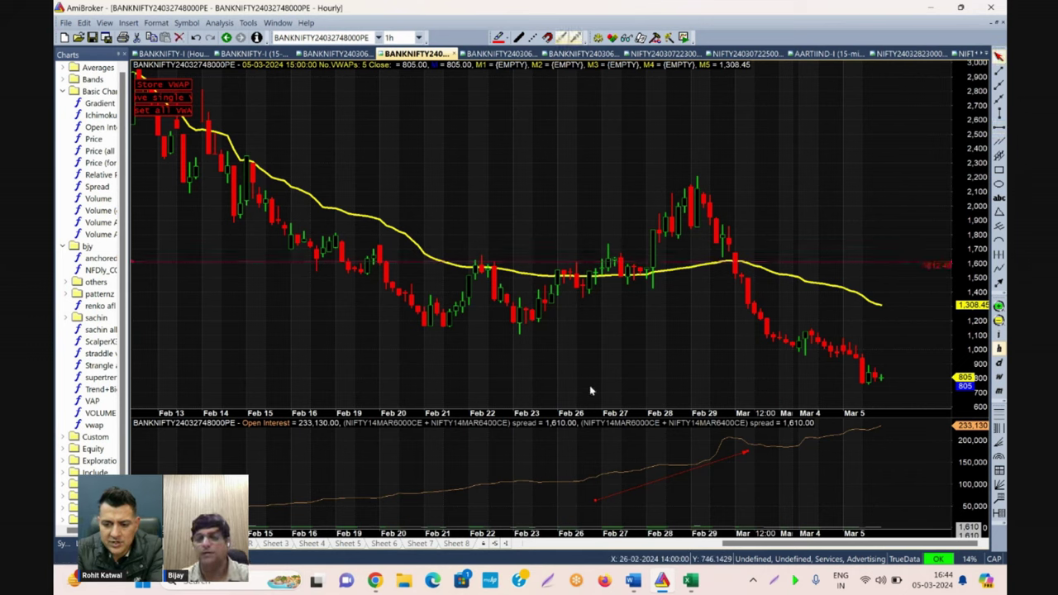
Examine the 29 February and 1 March candles on the 48000PE chart against the anchored VWAP and horizontal line.
{"action": "mouse_move", "coordinate": [591, 390]}
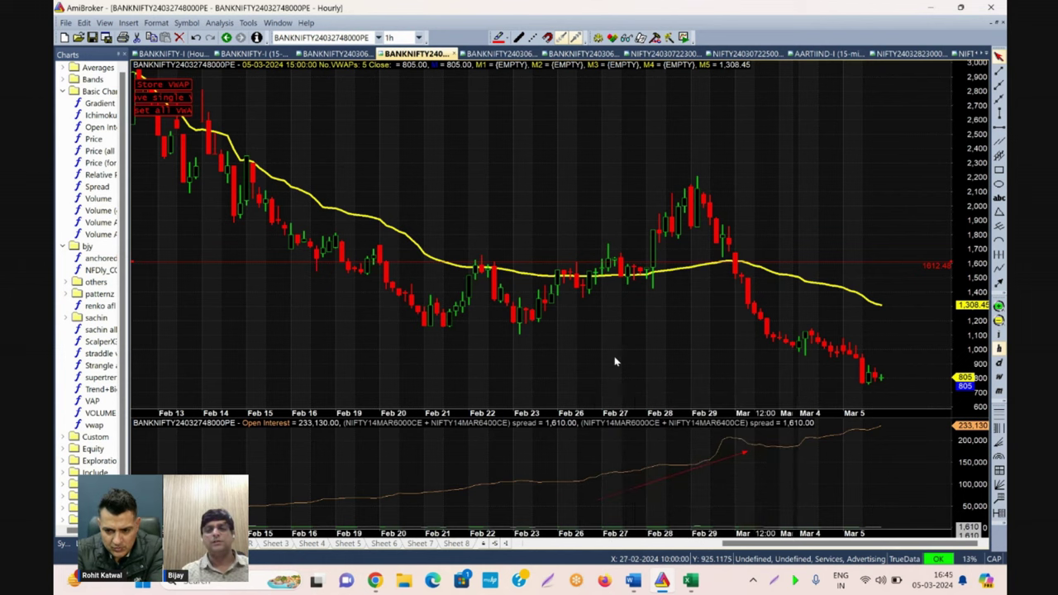
{"action": "mouse_move", "coordinate": [733, 283]}
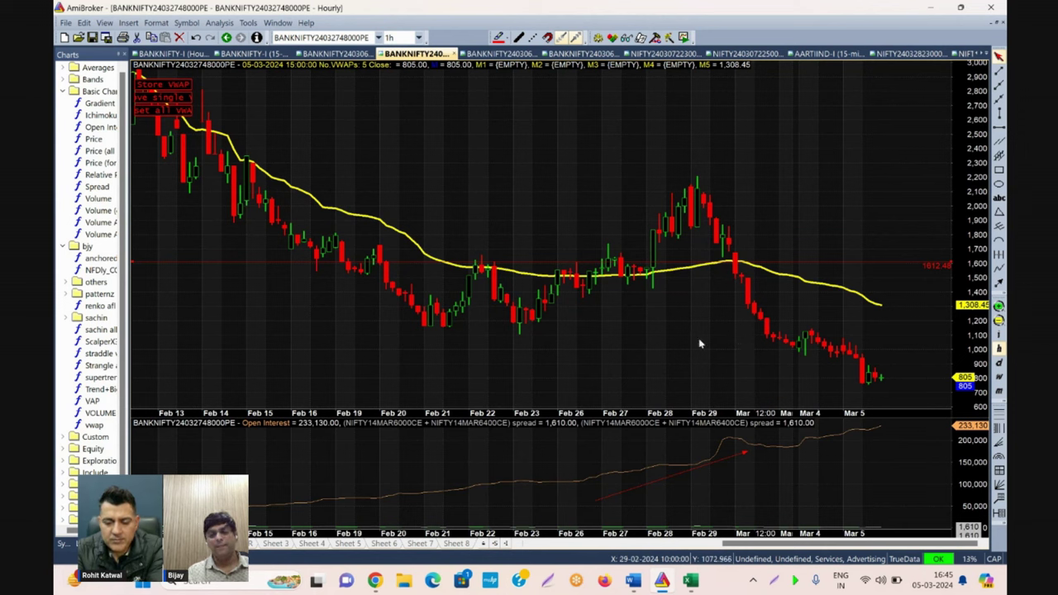
{"action": "mouse_move", "coordinate": [752, 327]}
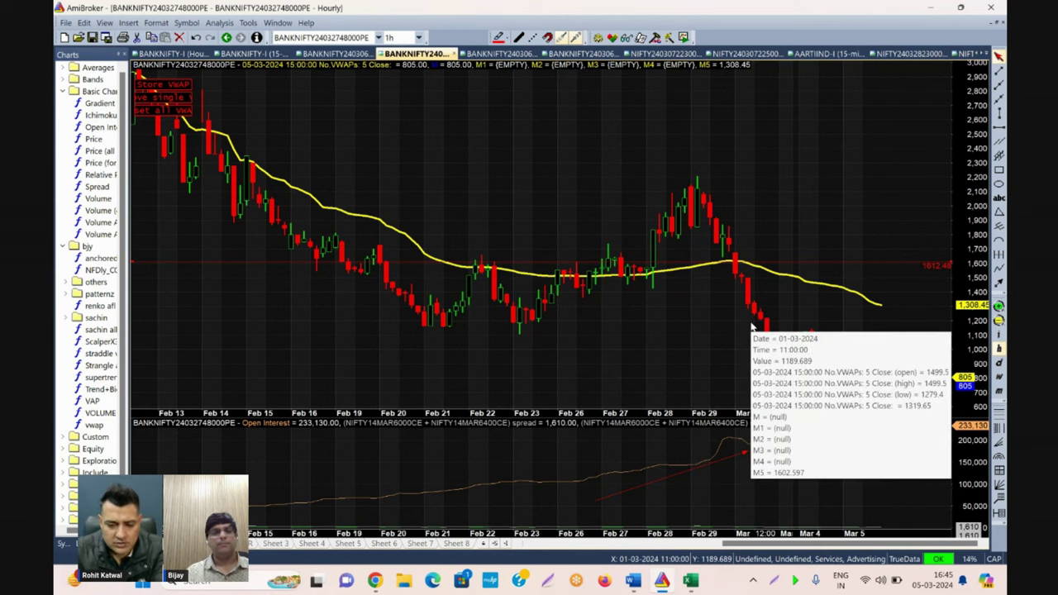
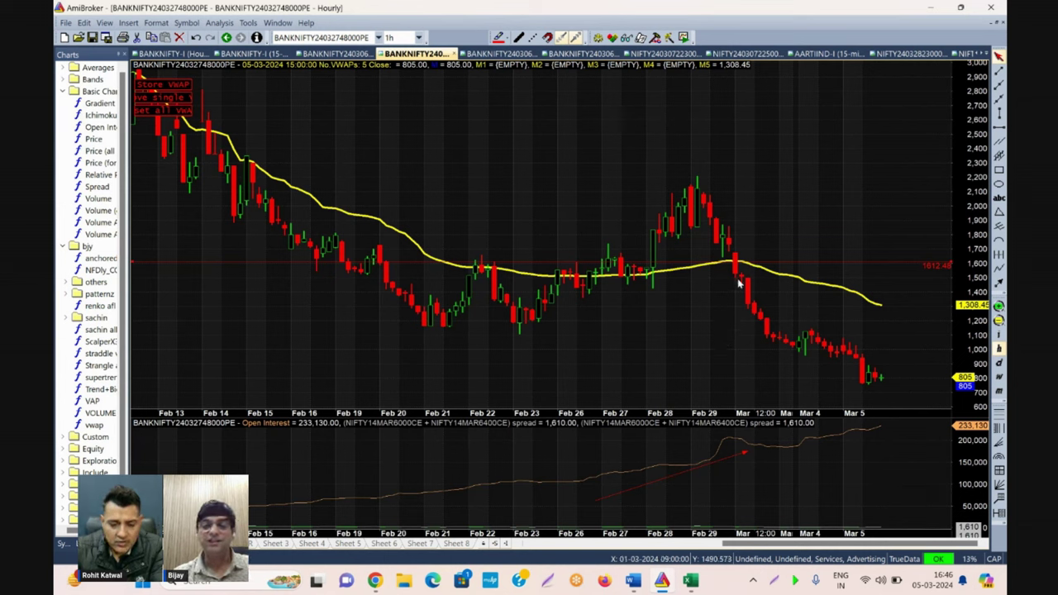
{"action": "mouse_move", "coordinate": [728, 245]}
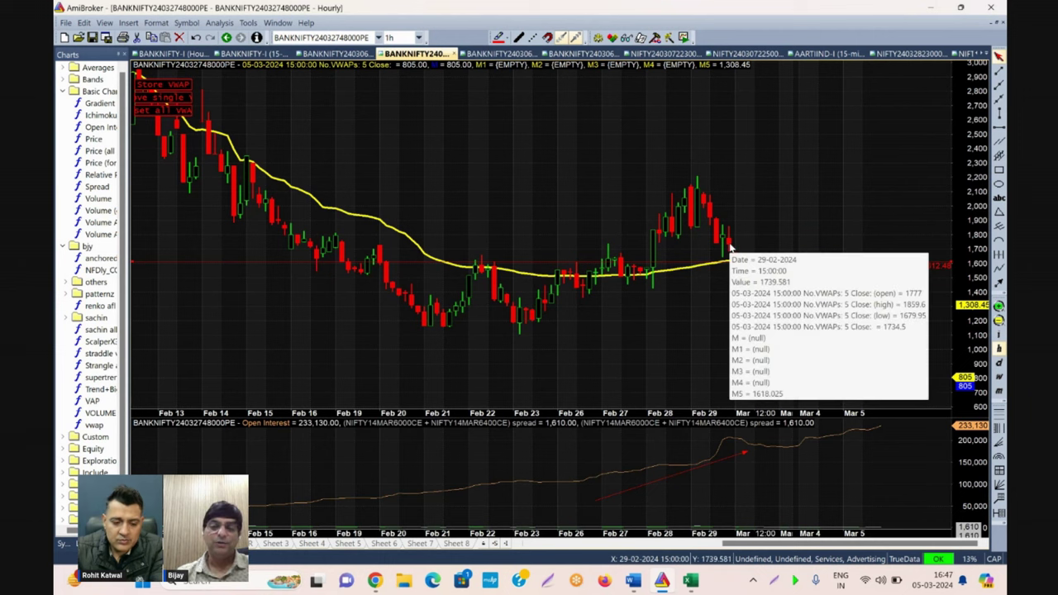
{"action": "mouse_move", "coordinate": [735, 272]}
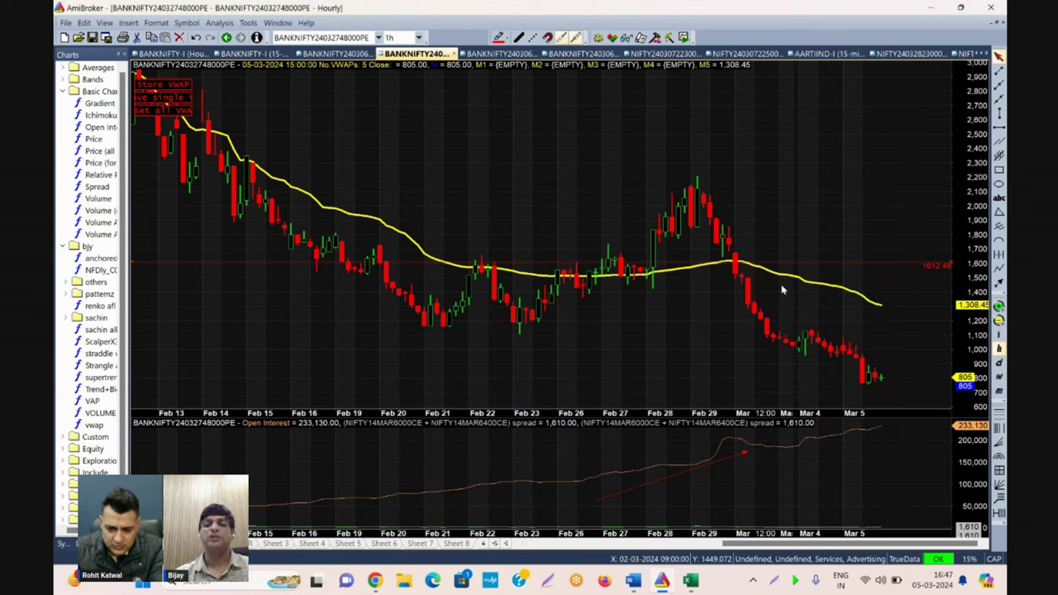
{"action": "mouse_move", "coordinate": [782, 289]}
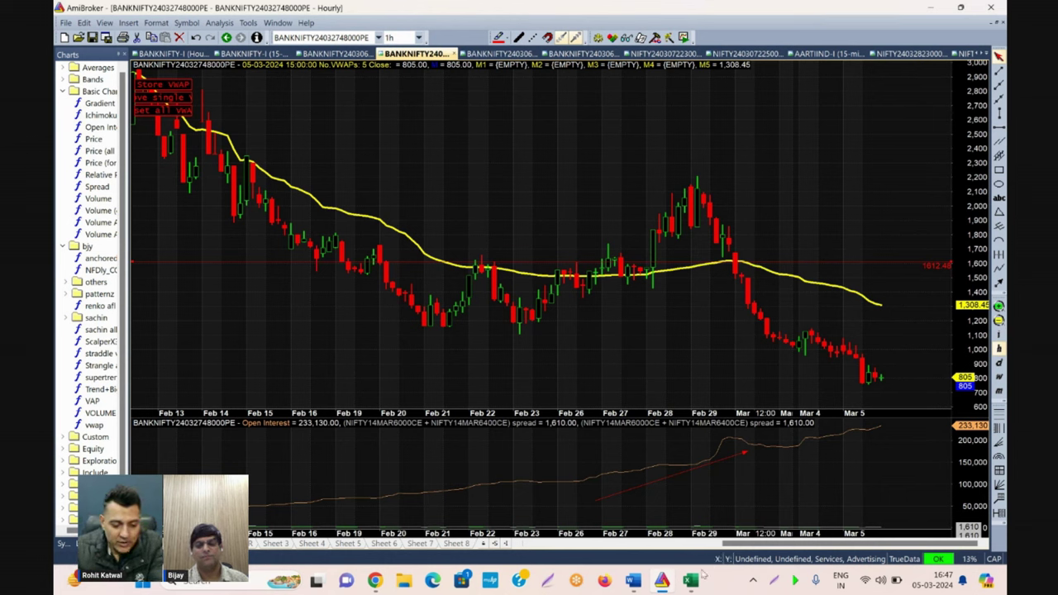
{"action": "mouse_move", "coordinate": [691, 580]}
{"action": "left_click", "coordinate": [741, 512]}
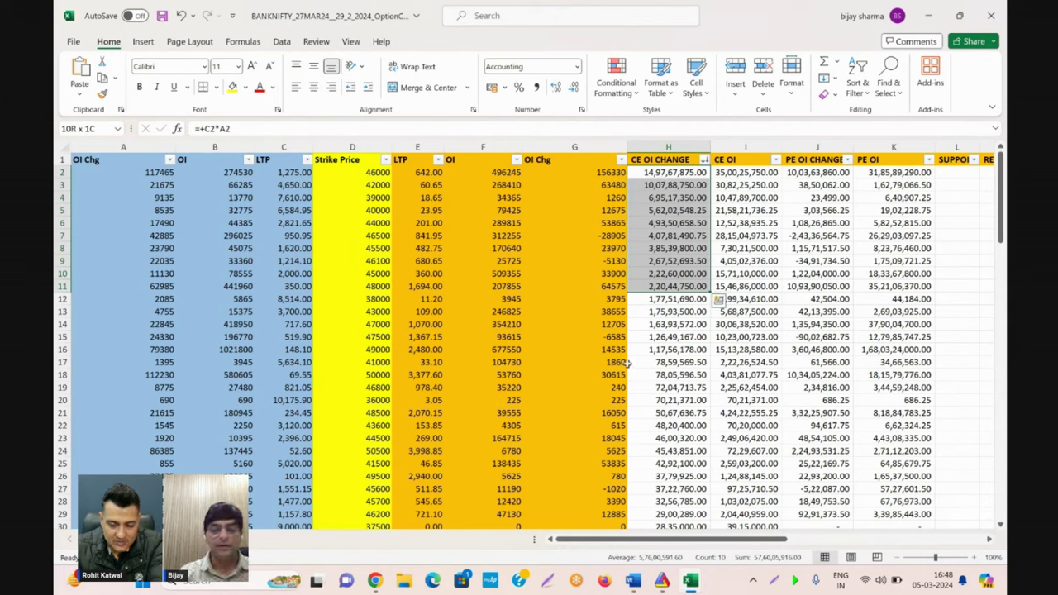
{"action": "left_click", "coordinate": [662, 581]}
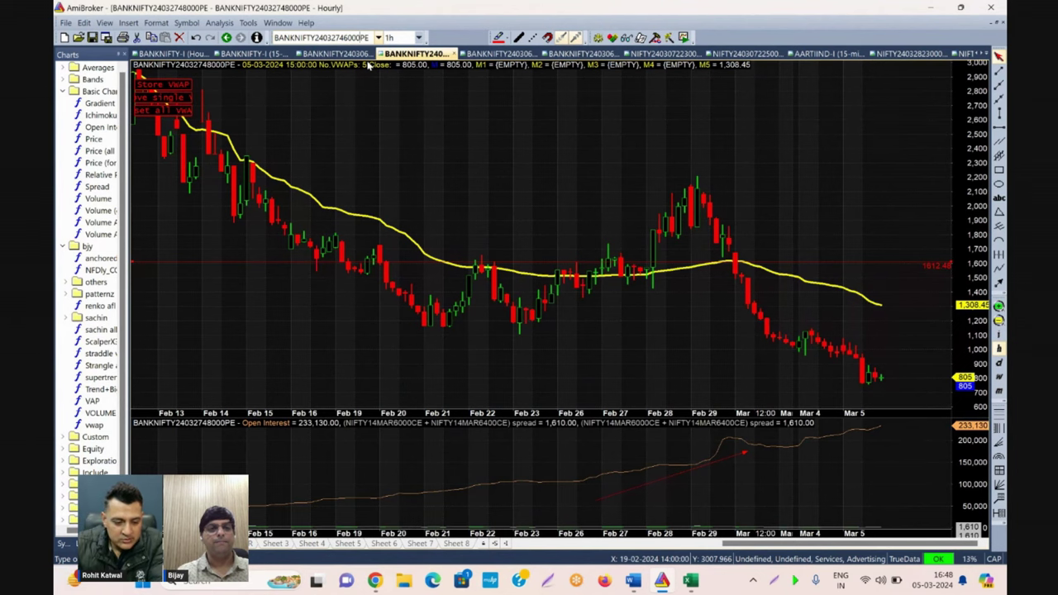
{"action": "key", "text": "BackSpace"}
{"action": "type", "text": "C"}
{"action": "key", "text": "Return"}
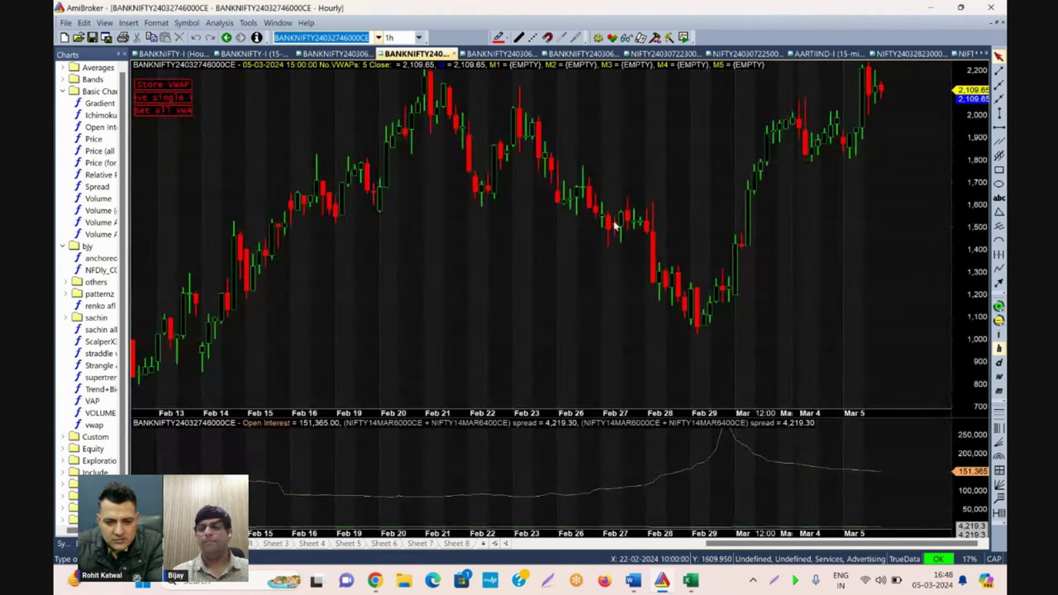
{"action": "left_click", "coordinate": [998, 320]}
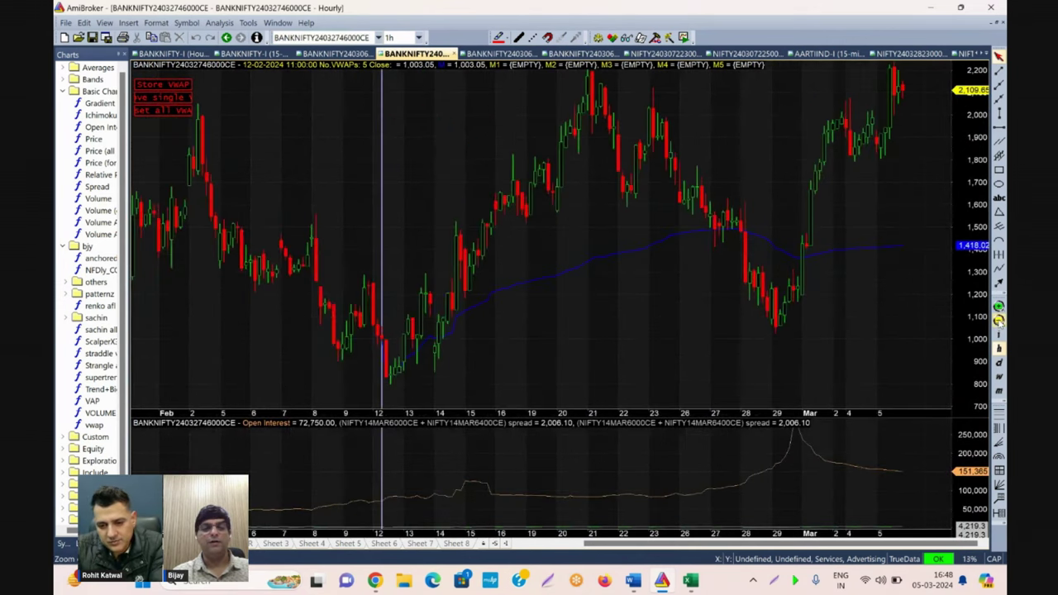
{"action": "left_click", "coordinate": [302, 124]}
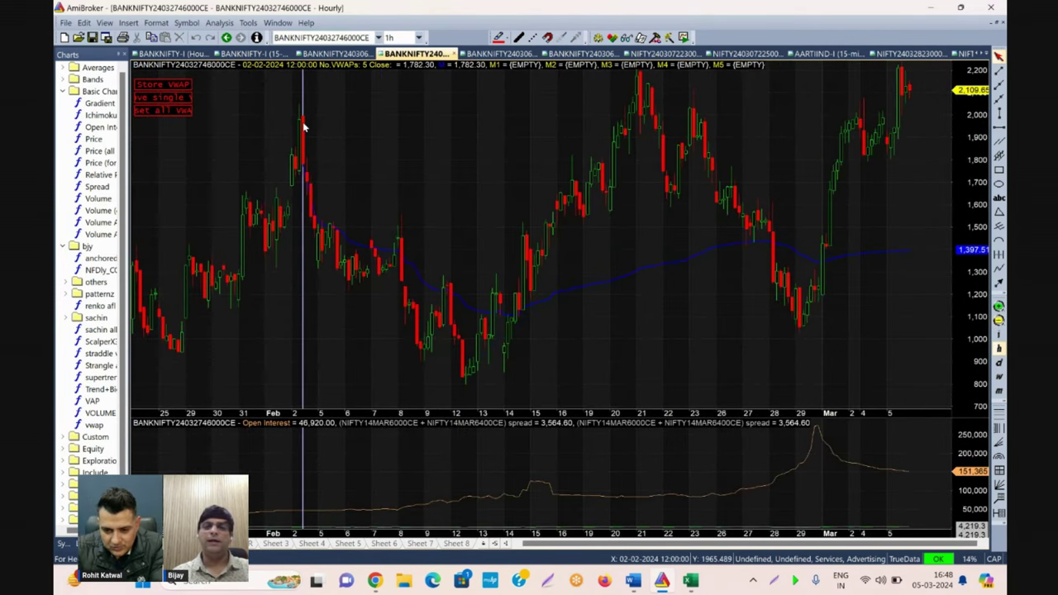
{"action": "left_click", "coordinate": [637, 80]}
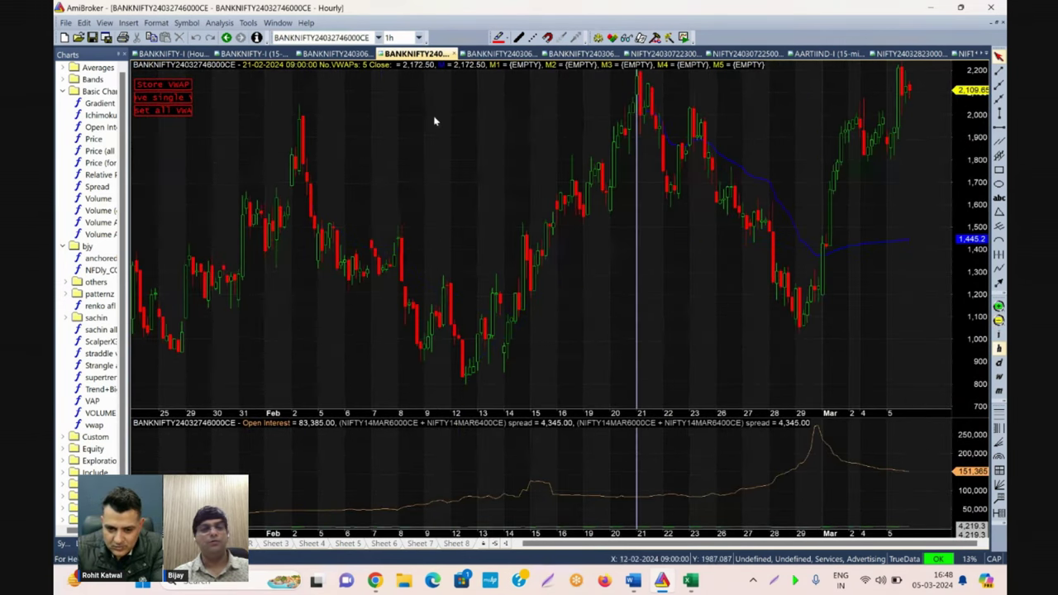
{"action": "left_click", "coordinate": [298, 118]}
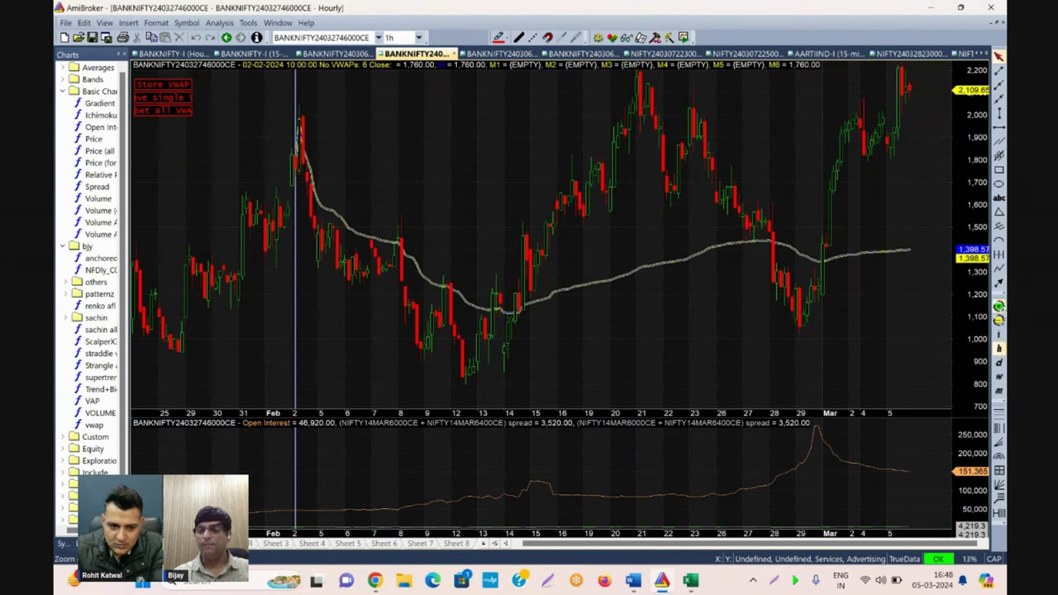
Switch to the BANKNIFTY_27MAR24 option chain workbook and check the call LTP of the 46000 strike.
{"action": "mouse_move", "coordinate": [690, 581]}
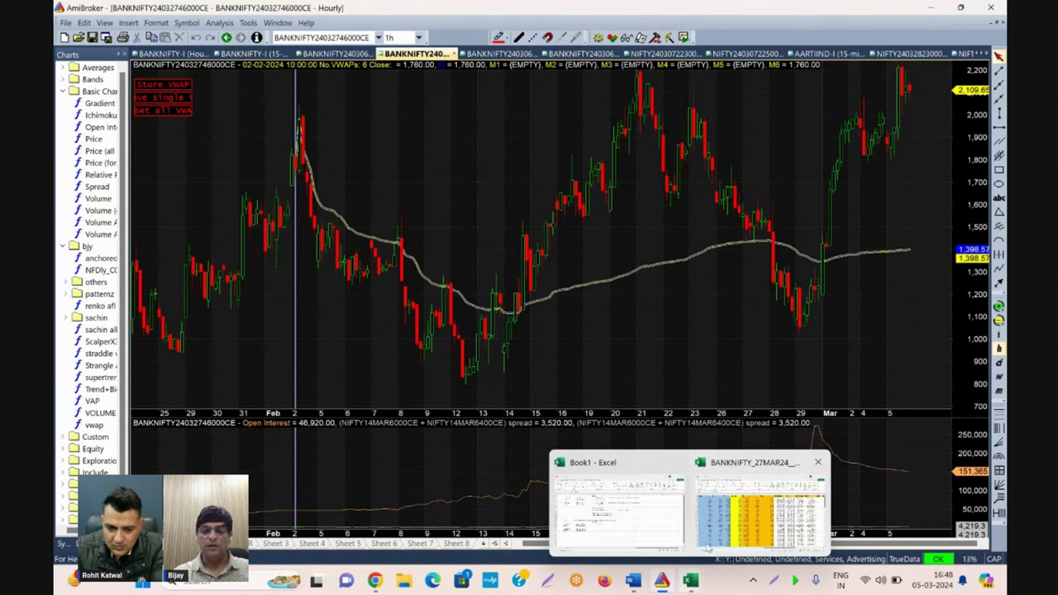
{"action": "left_click", "coordinate": [739, 523]}
{"action": "left_click", "coordinate": [299, 175]}
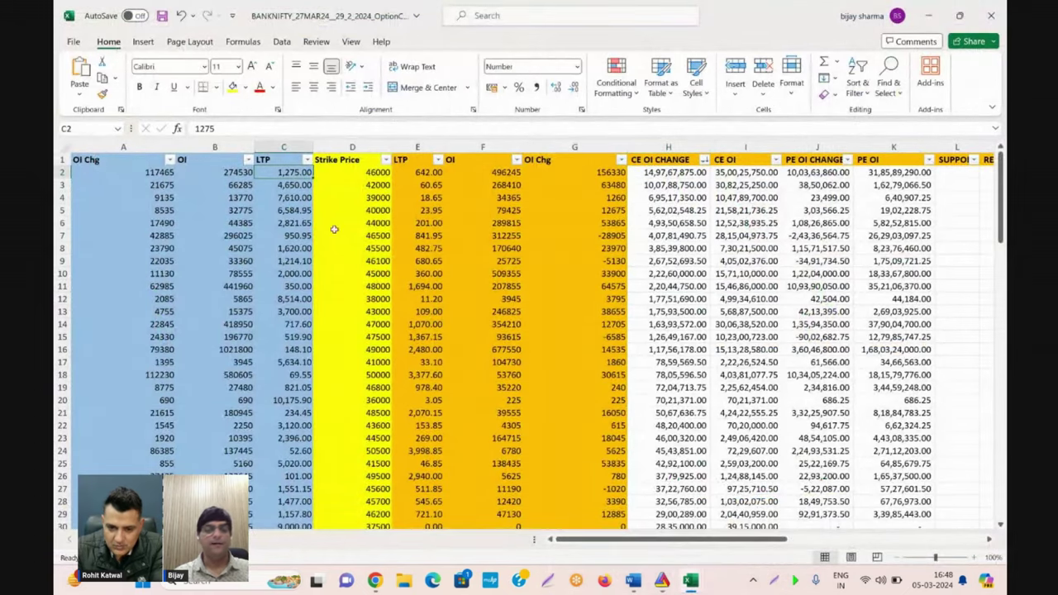
Return to AmiBroker and draw a horizontal line at about 1352.42 near the early-March VWAP low on the 46000CE chart.
{"action": "left_click", "coordinate": [661, 581]}
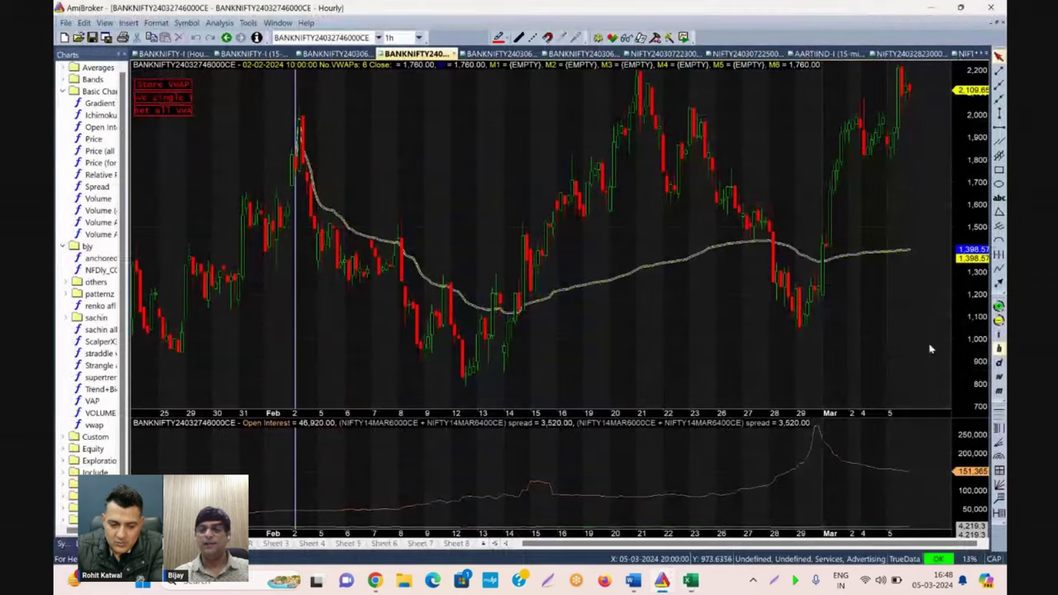
{"action": "scroll", "coordinate": [698, 395], "scroll_direction": "up", "scroll_amount": 6}
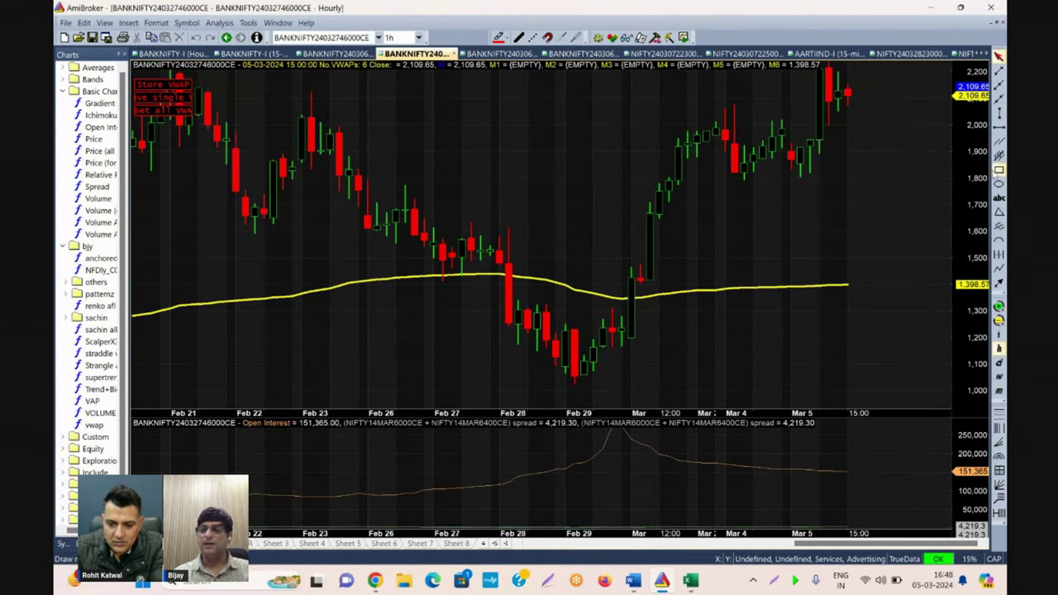
{"action": "left_click", "coordinate": [999, 127]}
{"action": "left_click_drag", "start_coordinate": [661, 310], "coordinate": [640, 299]}
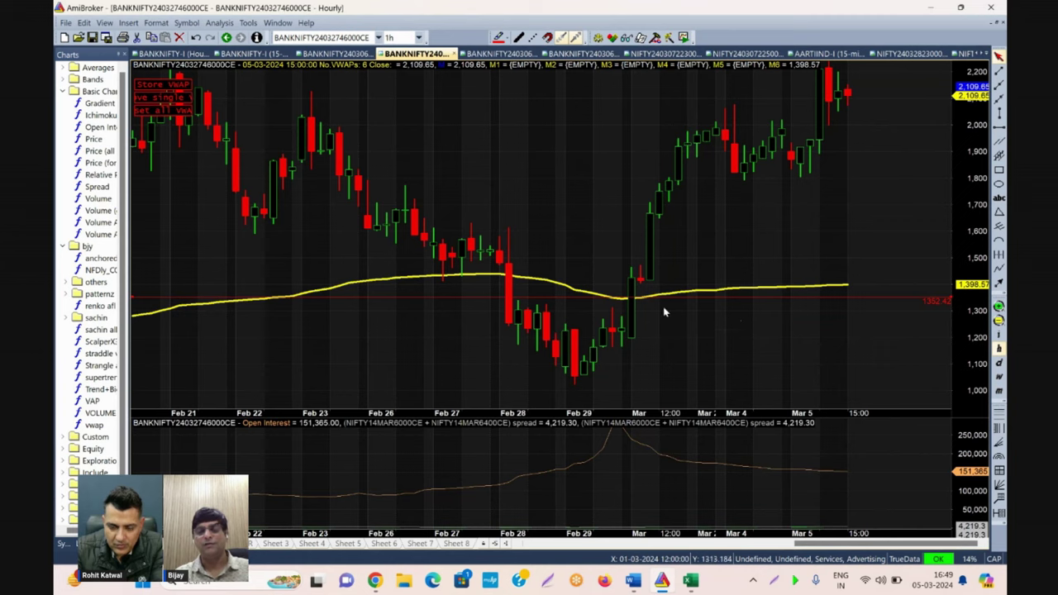
Recheck the 46000 strike row in the Excel option chain and examine the 1 March breakout on the 46000CE chart in AmiBroker.
{"action": "mouse_move", "coordinate": [690, 579]}
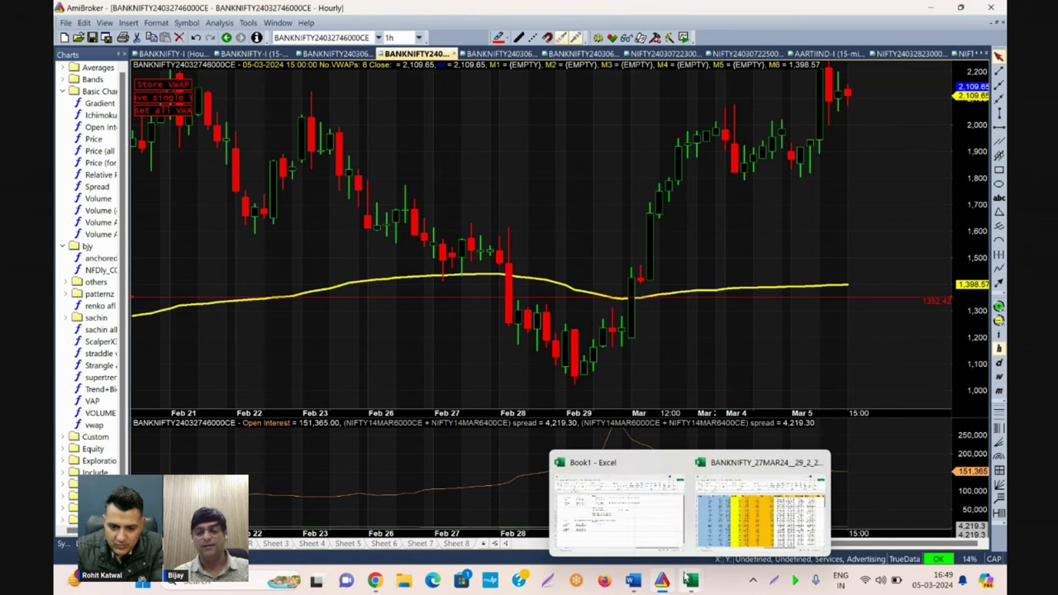
{"action": "left_click", "coordinate": [747, 517]}
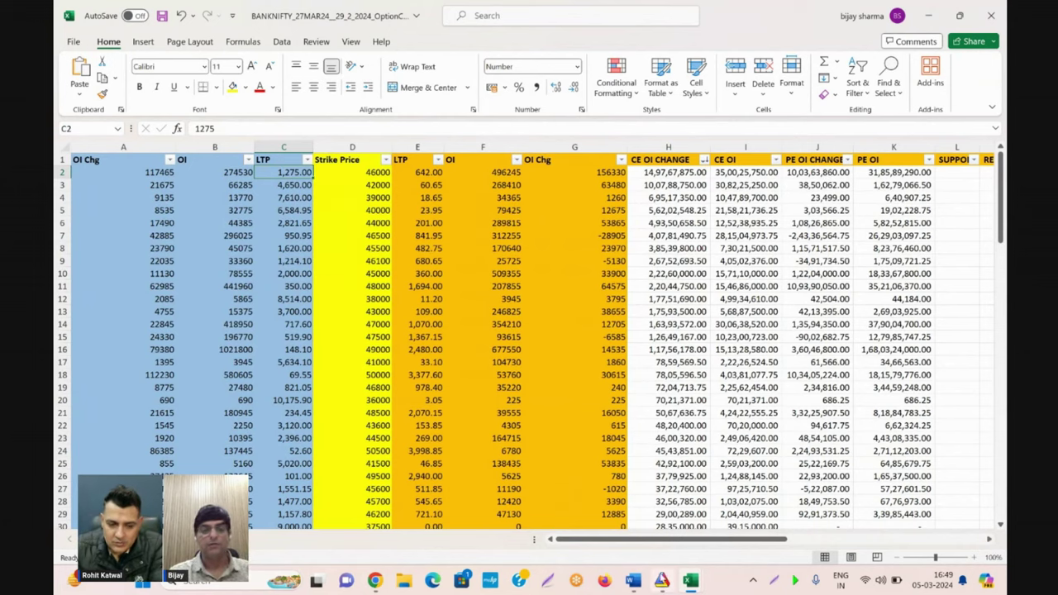
{"action": "left_click", "coordinate": [662, 580]}
{"action": "mouse_move", "coordinate": [801, 333]}
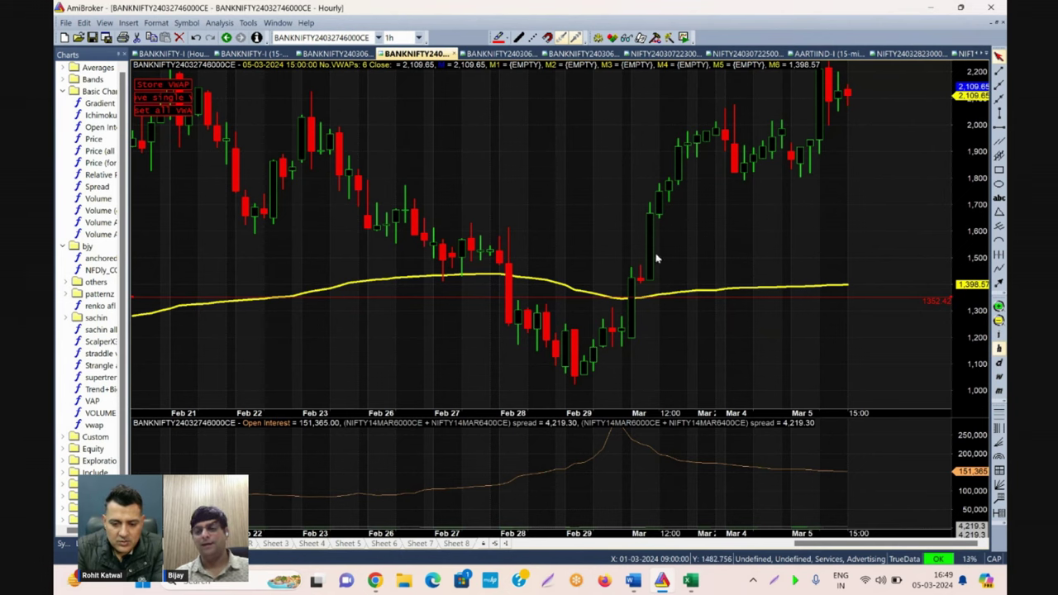
{"action": "left_click_drag", "start_coordinate": [985, 215], "coordinate": [985, 259]}
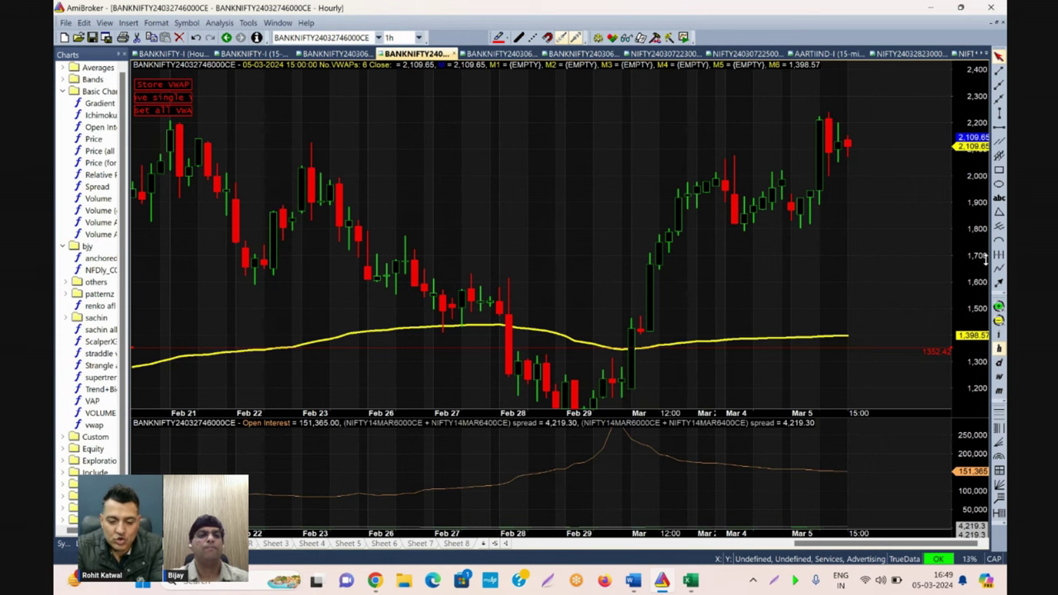
{"action": "left_click", "coordinate": [335, 54]}
{"action": "left_click", "coordinate": [362, 38]}
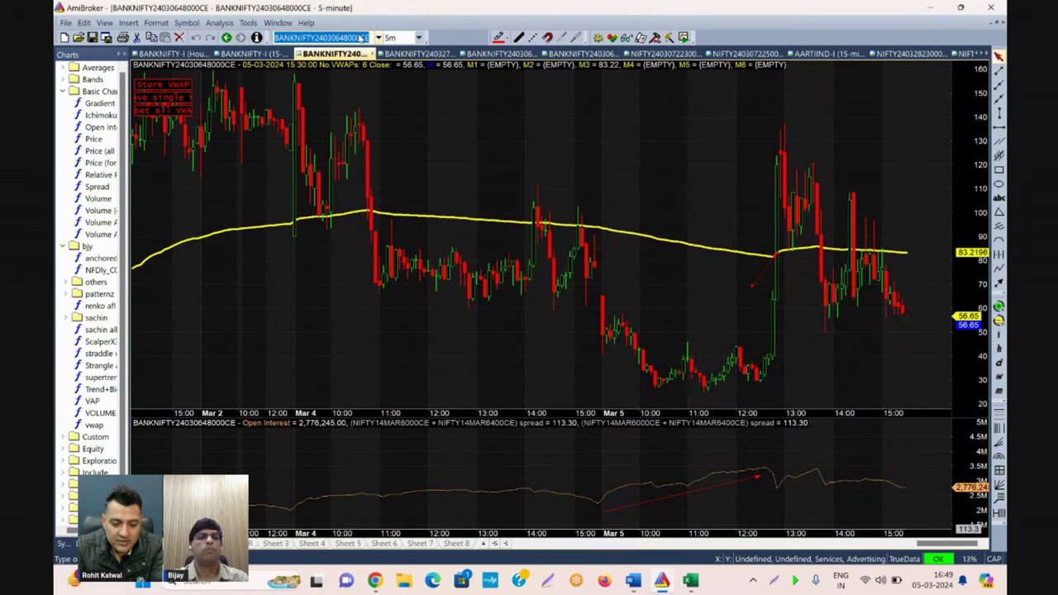
{"action": "scroll", "coordinate": [361, 38], "scroll_direction": "up", "scroll_amount": 4}
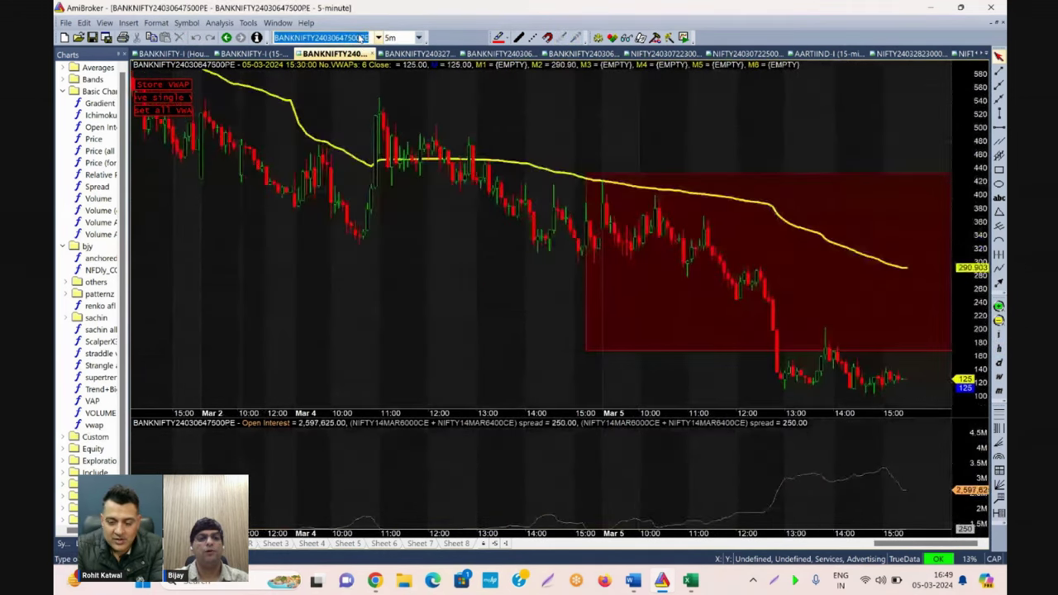
{"action": "scroll", "coordinate": [362, 38], "scroll_direction": "up", "scroll_amount": 1}
{"action": "scroll", "coordinate": [362, 38], "scroll_direction": "down", "scroll_amount": 1}
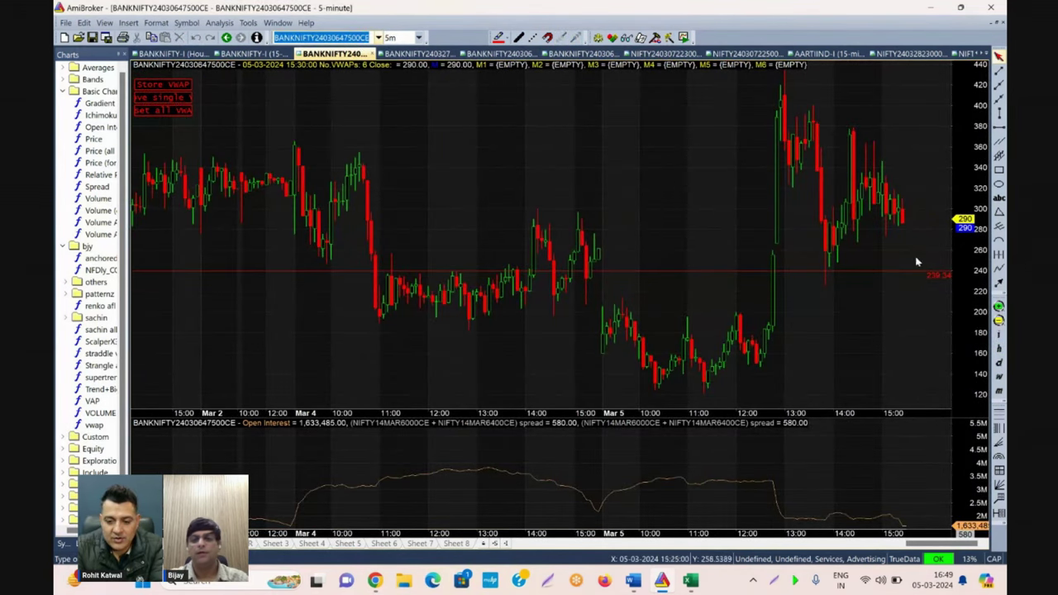
{"action": "left_click", "coordinate": [999, 320]}
{"action": "left_click", "coordinate": [998, 320]}
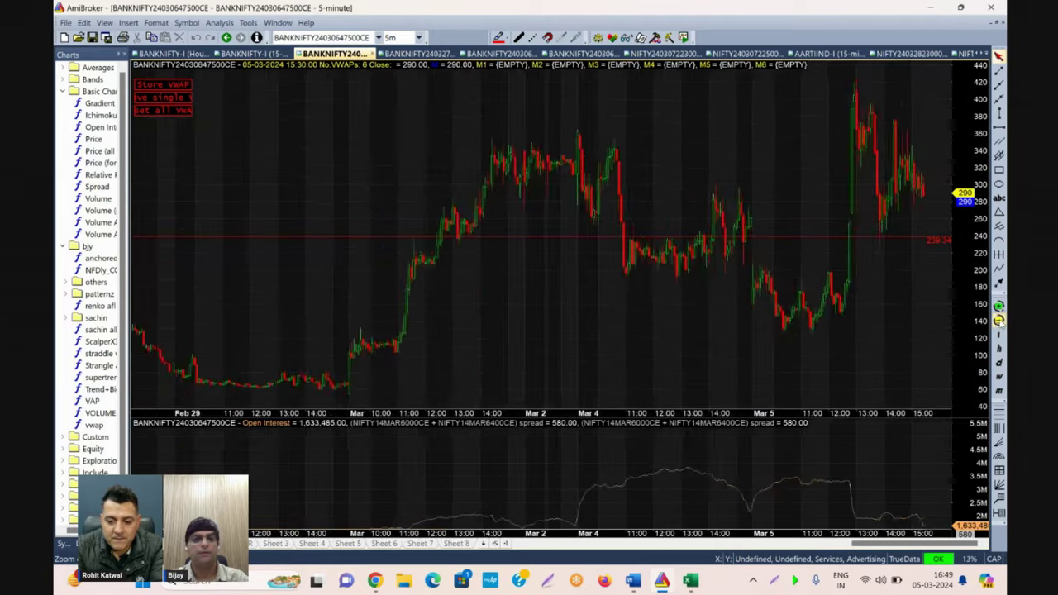
{"action": "left_click", "coordinate": [999, 320]}
{"action": "left_click", "coordinate": [419, 37]}
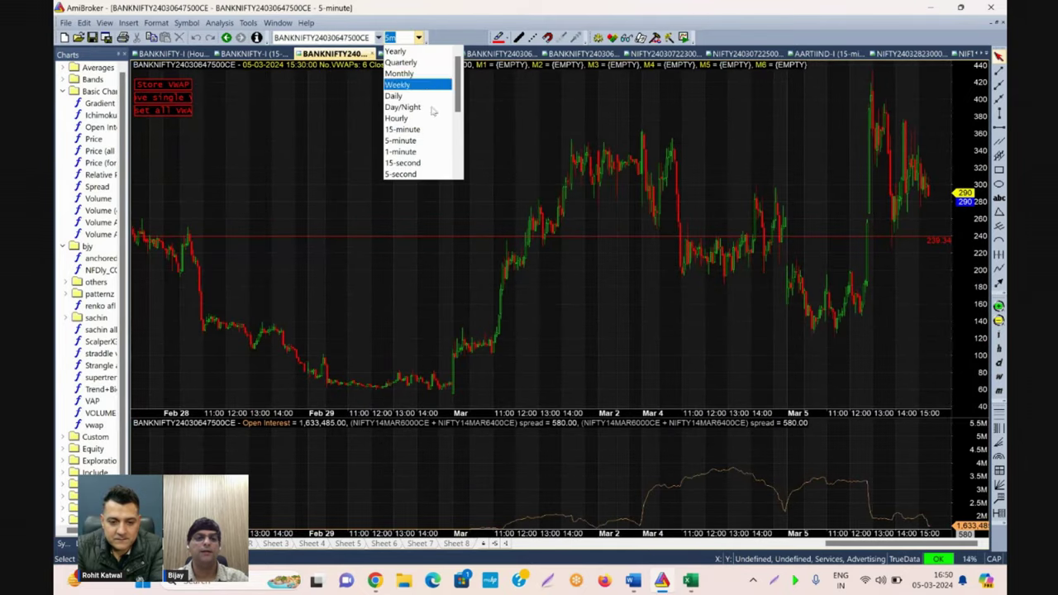
{"action": "left_click", "coordinate": [429, 131]}
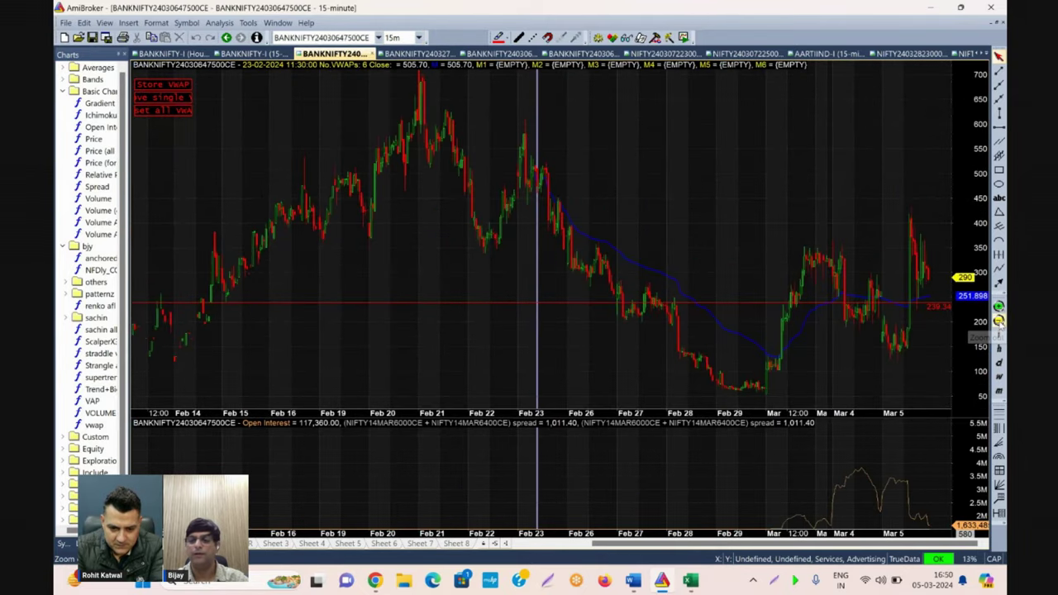
{"action": "left_click", "coordinate": [999, 322]}
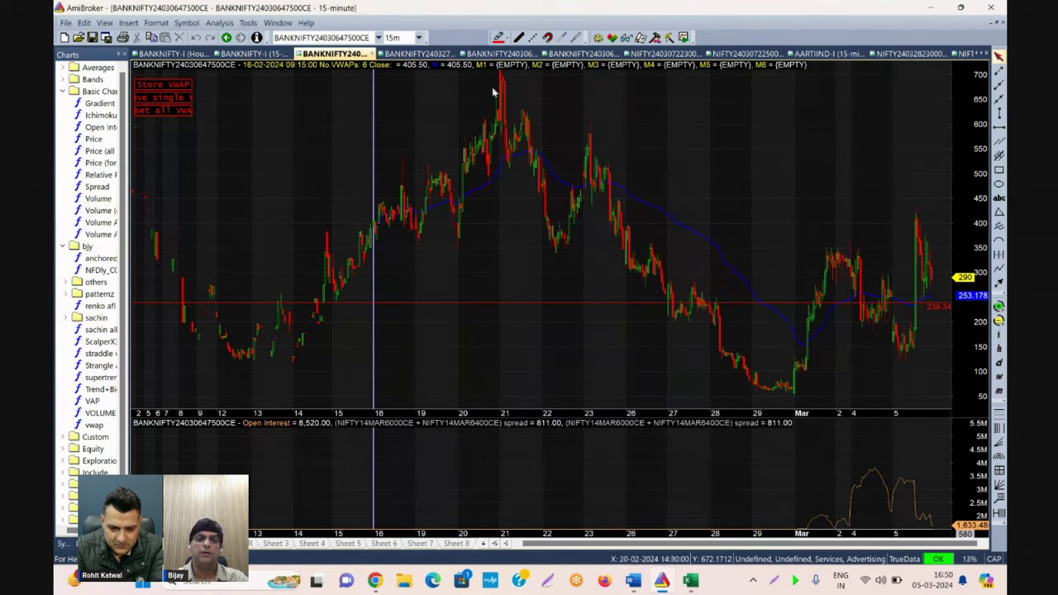
{"action": "left_click", "coordinate": [500, 80]}
{"action": "left_click", "coordinate": [163, 85]}
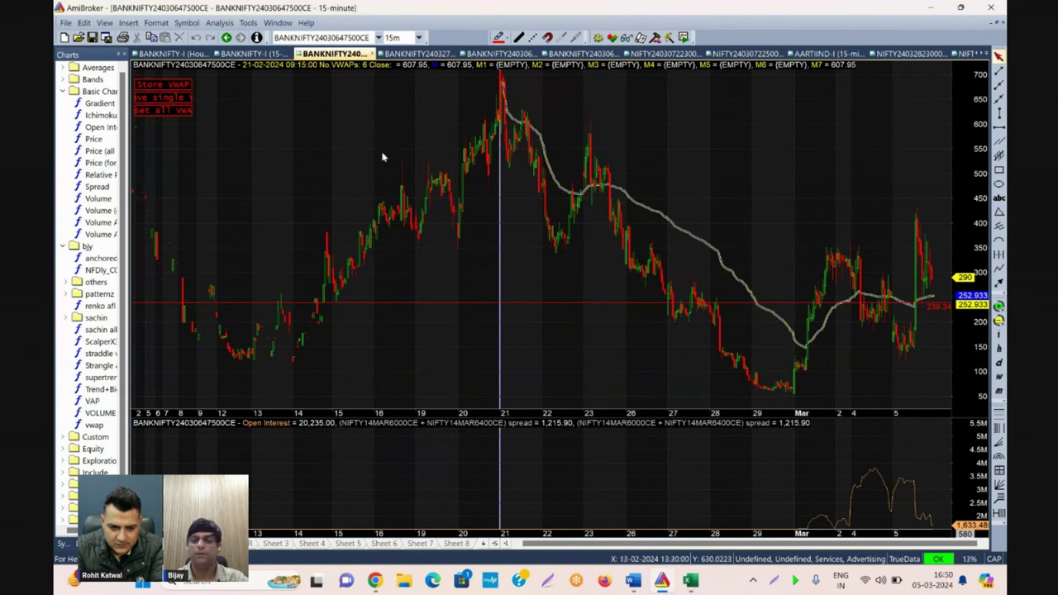
Draw a horizontal line at about 149.83 through the 1 March low of the anchored VWAP on the 47500CE chart.
{"action": "left_click", "coordinate": [999, 127]}
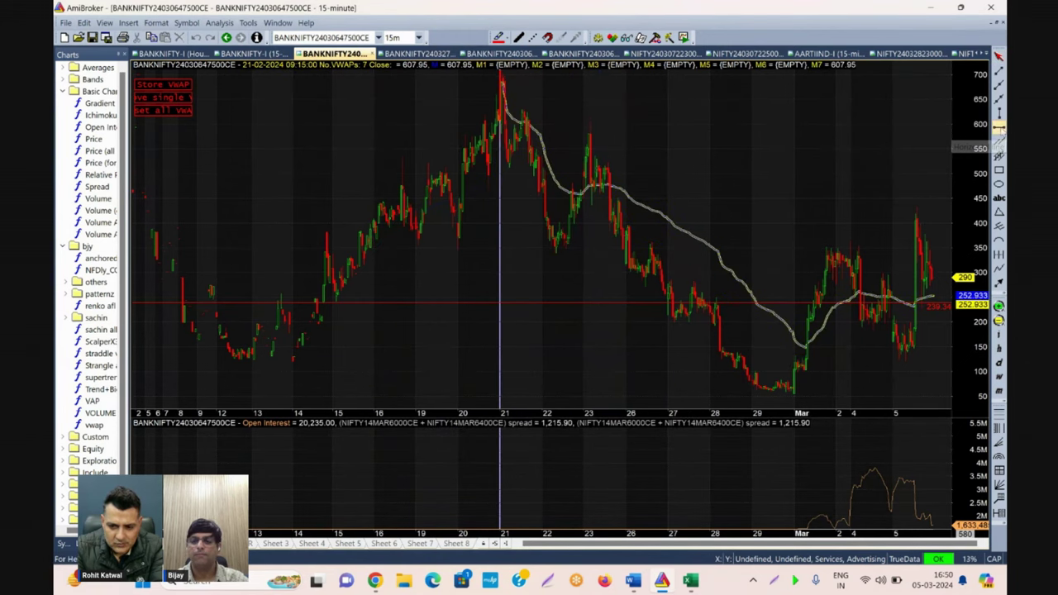
{"action": "left_click", "coordinate": [818, 348]}
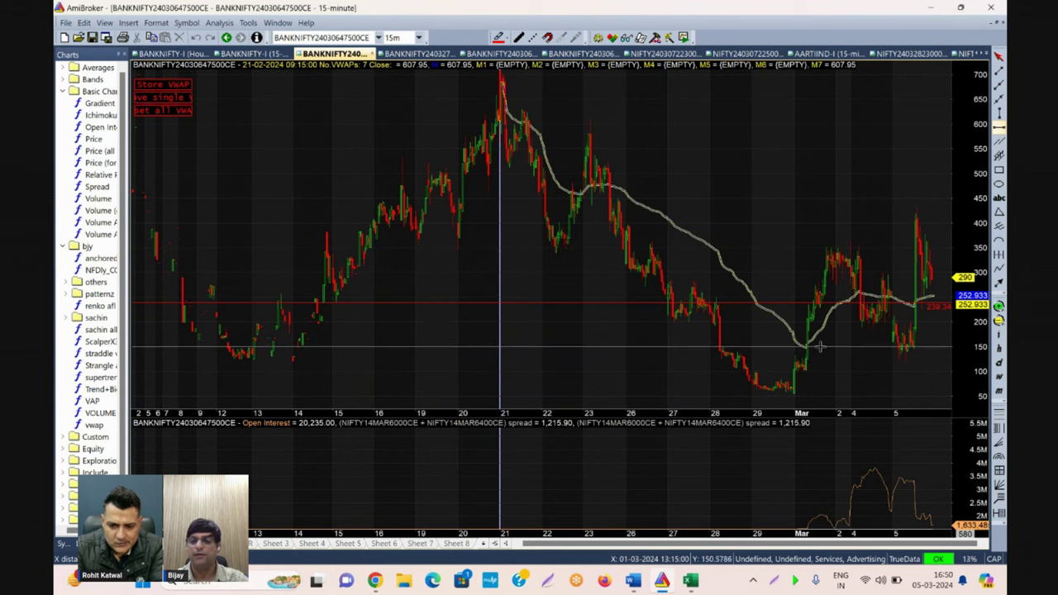
{"action": "left_click", "coordinate": [998, 307]}
{"action": "left_click", "coordinate": [998, 307]}
{"action": "left_click", "coordinate": [998, 308]}
{"action": "left_click", "coordinate": [998, 307]}
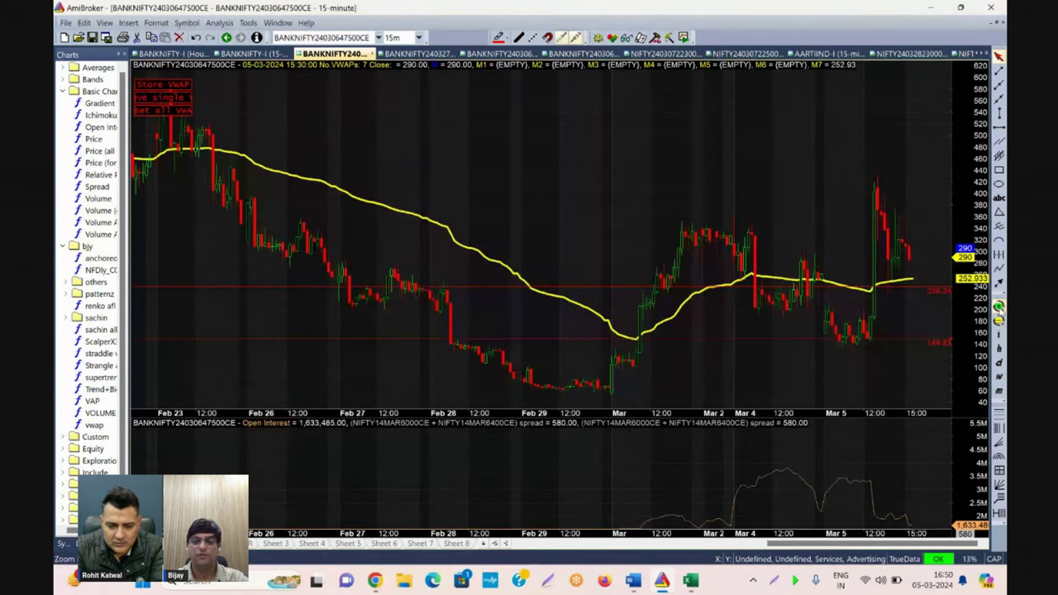
{"action": "left_click", "coordinate": [998, 308]}
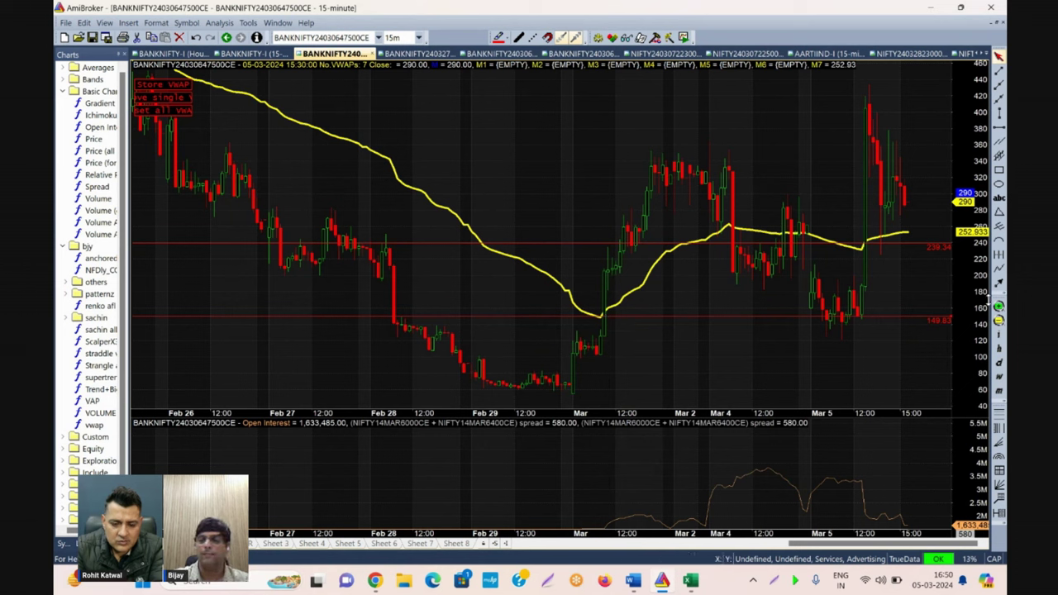
Draw a small rectangle around the 1 March candles consolidating just below the anchored VWAP on the 47500CE chart.
{"action": "left_click", "coordinate": [998, 169]}
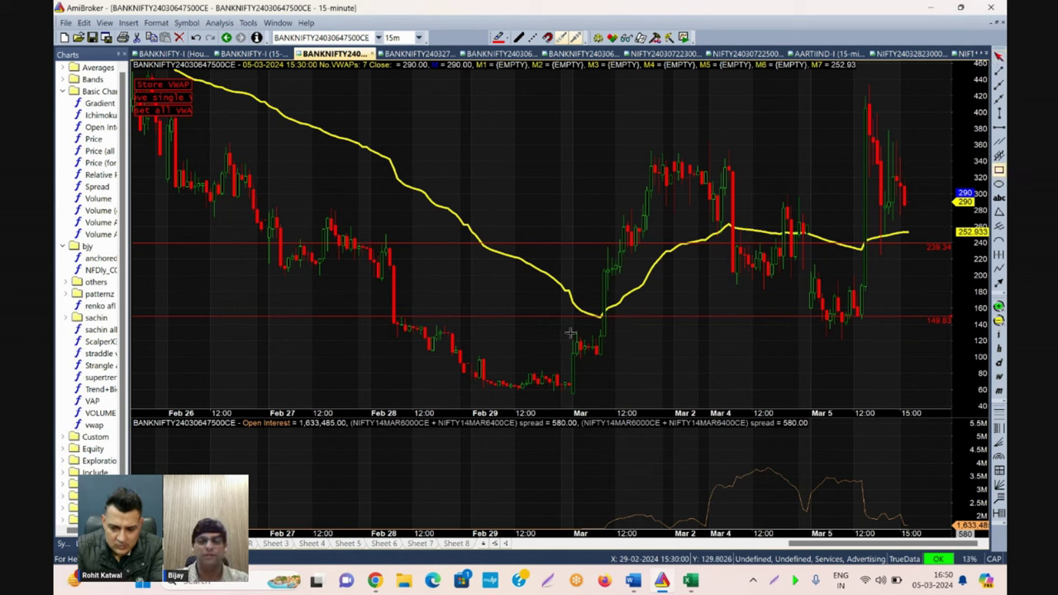
{"action": "left_click_drag", "start_coordinate": [570, 334], "coordinate": [608, 356]}
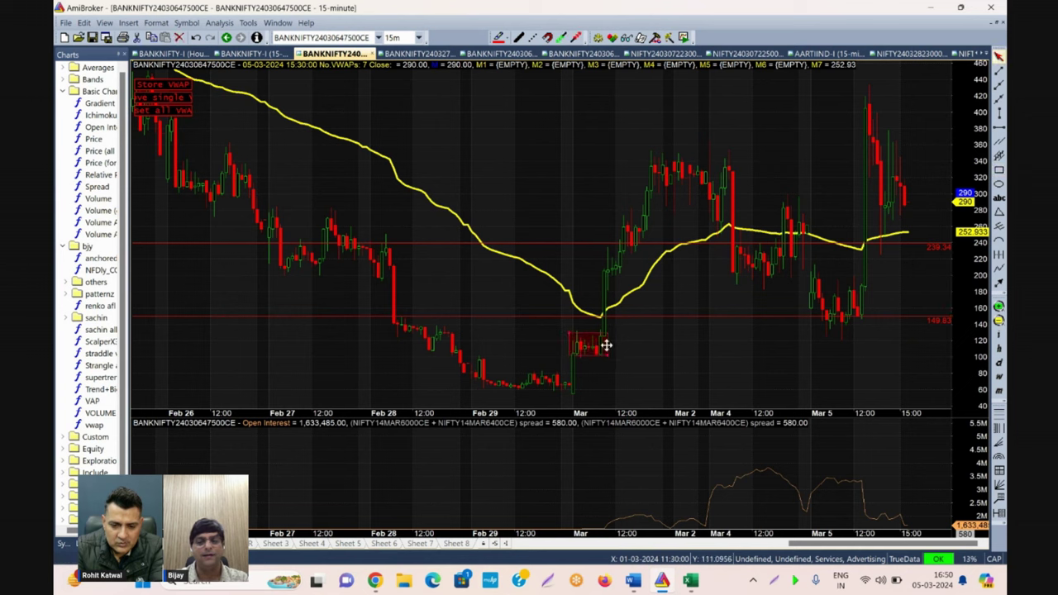
{"action": "mouse_move", "coordinate": [603, 315]}
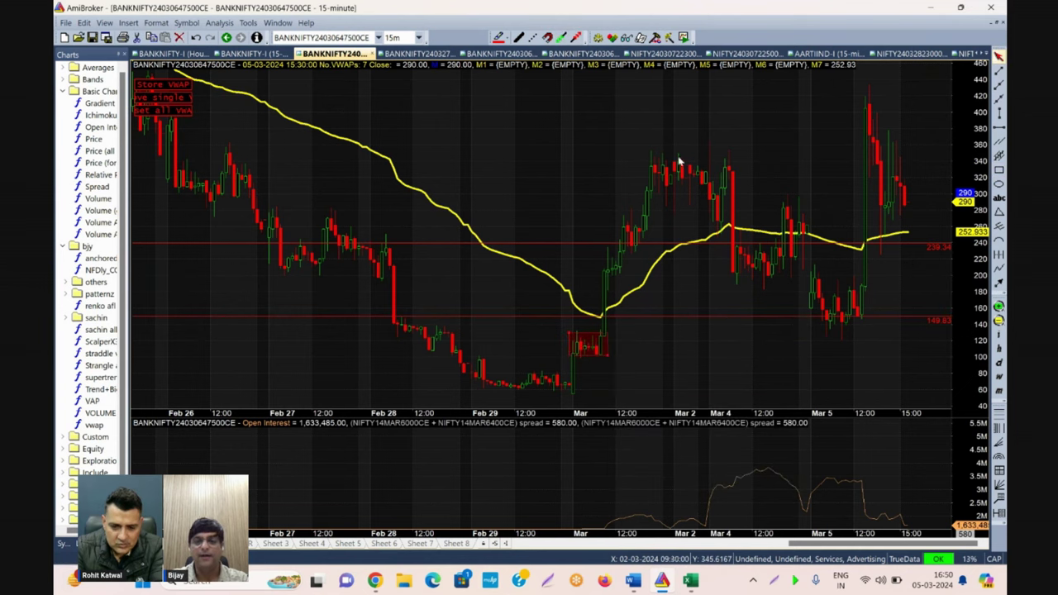
{"action": "mouse_move", "coordinate": [661, 165]}
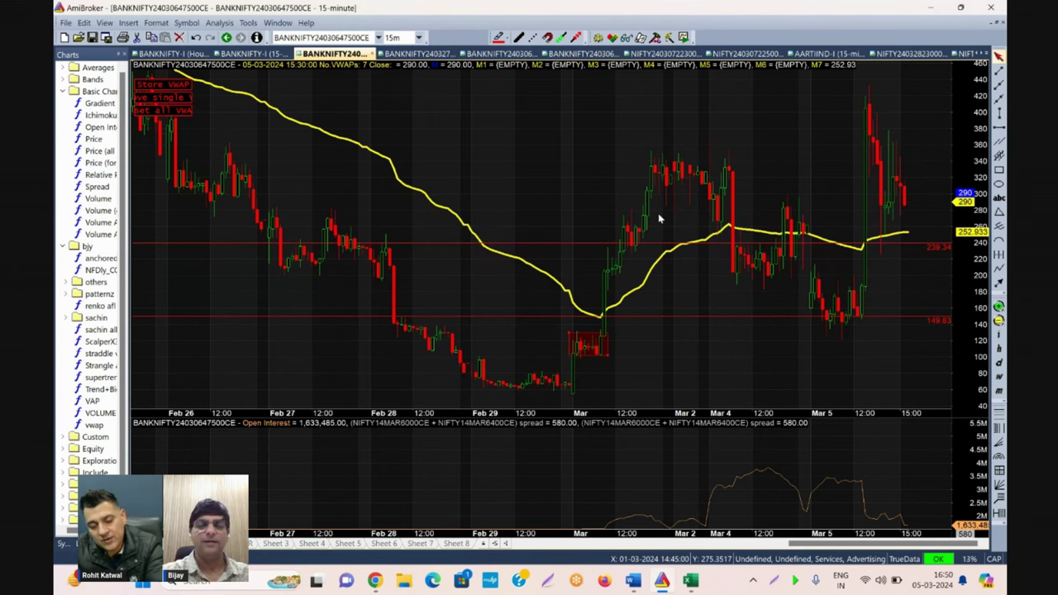
Switch to the iCharts option chain in the browser, limit it to near ATM strikes and open Options OI Breakup.
{"action": "key", "text": "alt+Tab"}
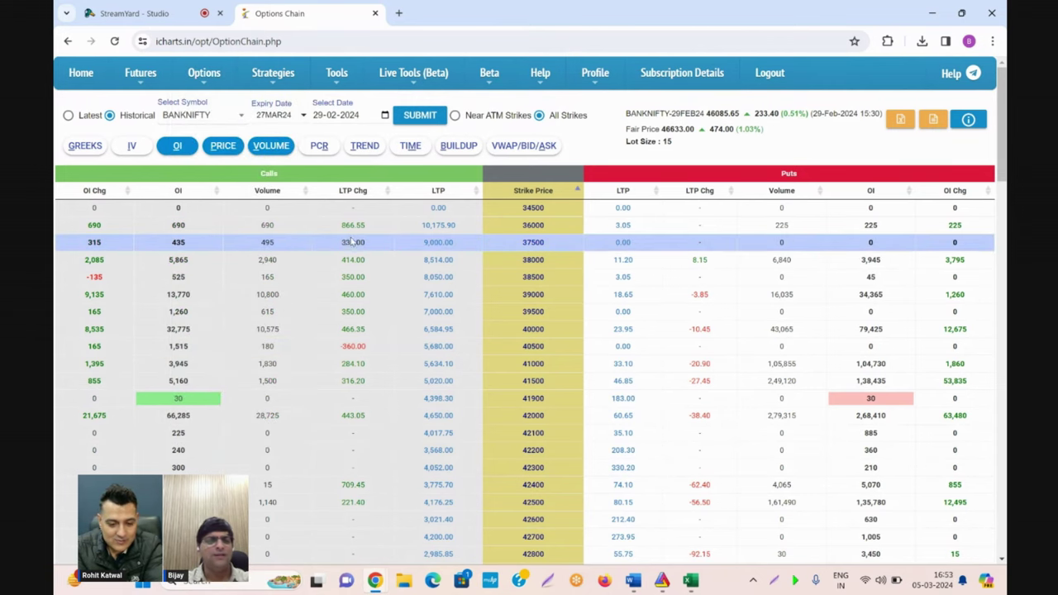
{"action": "left_click", "coordinate": [456, 117]}
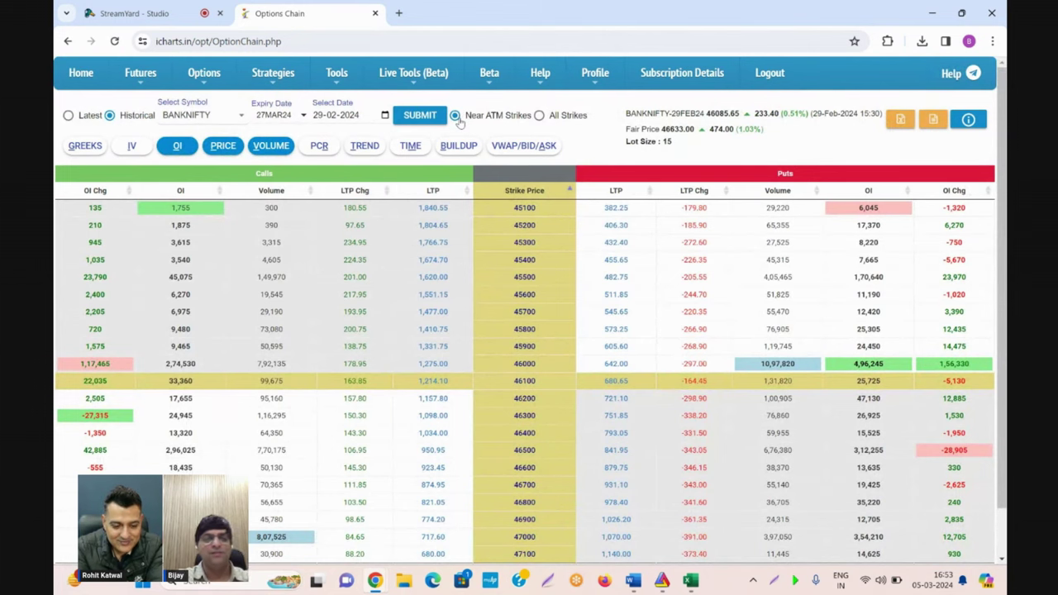
{"action": "mouse_move", "coordinate": [203, 72]}
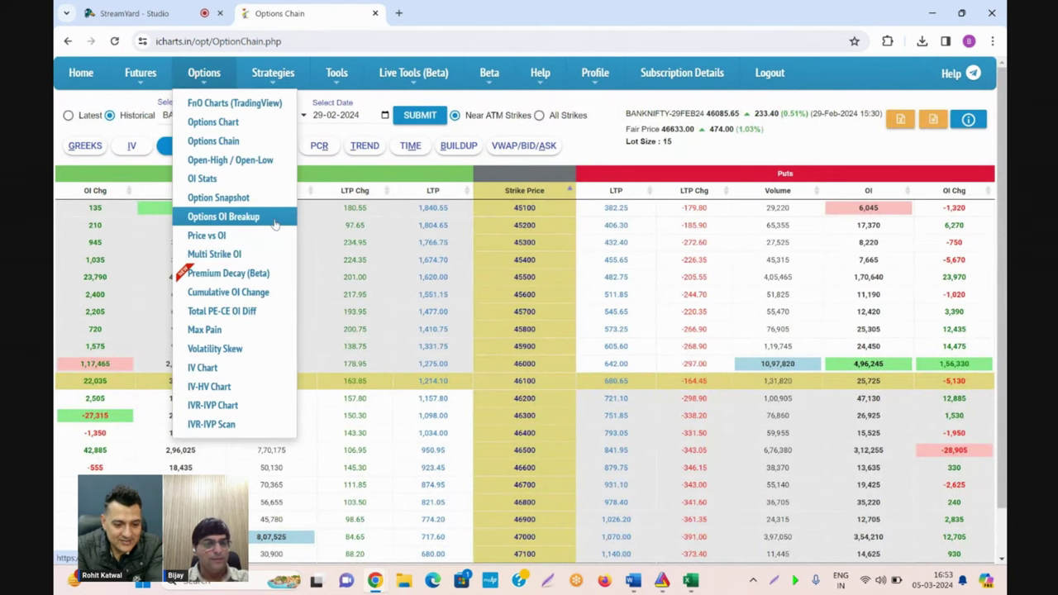
{"action": "left_click", "coordinate": [275, 222]}
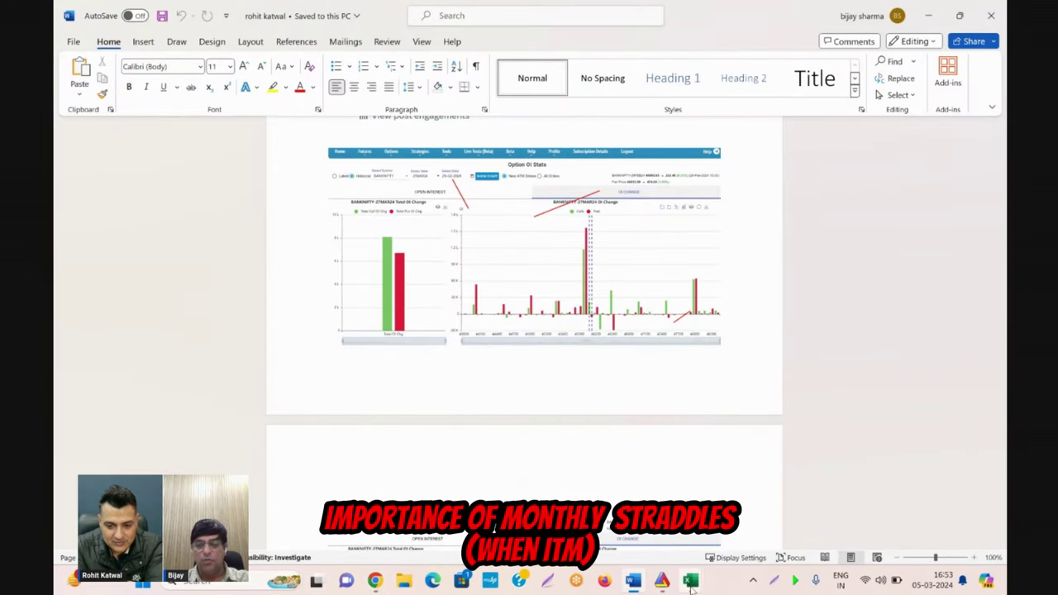
Switch to the Book1 workbook and enter the labels BULLISH STRADDLE in C26 and BEARISH STRADDLE in C28.
{"action": "mouse_move", "coordinate": [691, 581]}
{"action": "left_click", "coordinate": [620, 508]}
{"action": "left_click", "coordinate": [237, 475]}
{"action": "type", "text": "BULLIS"}
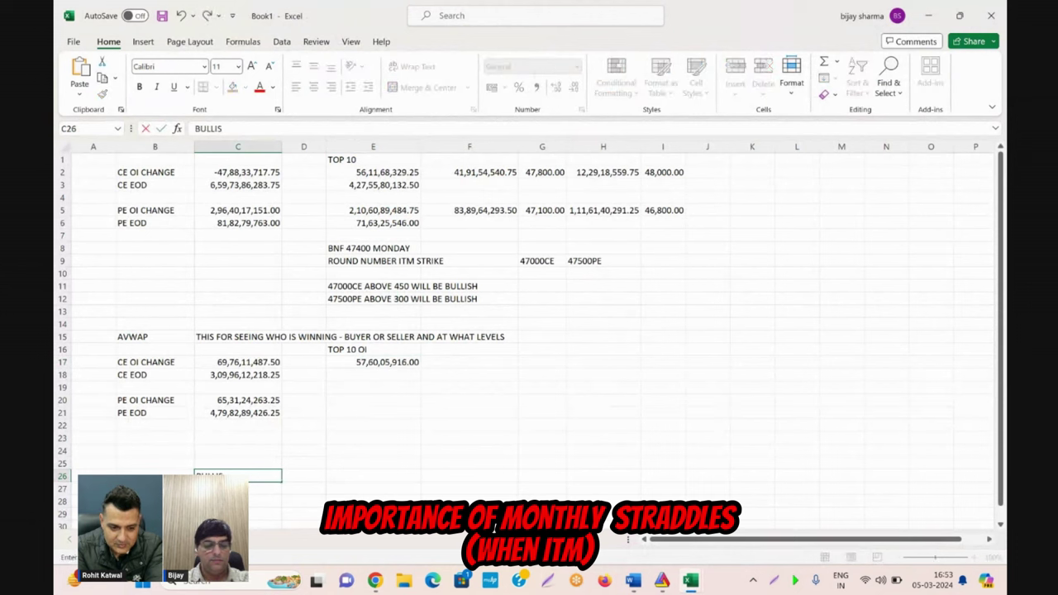
{"action": "type", "text": "H STRADDLE"}
{"action": "key", "text": "Return"}
{"action": "key", "text": "Return"}
{"action": "type", "text": "BE"}
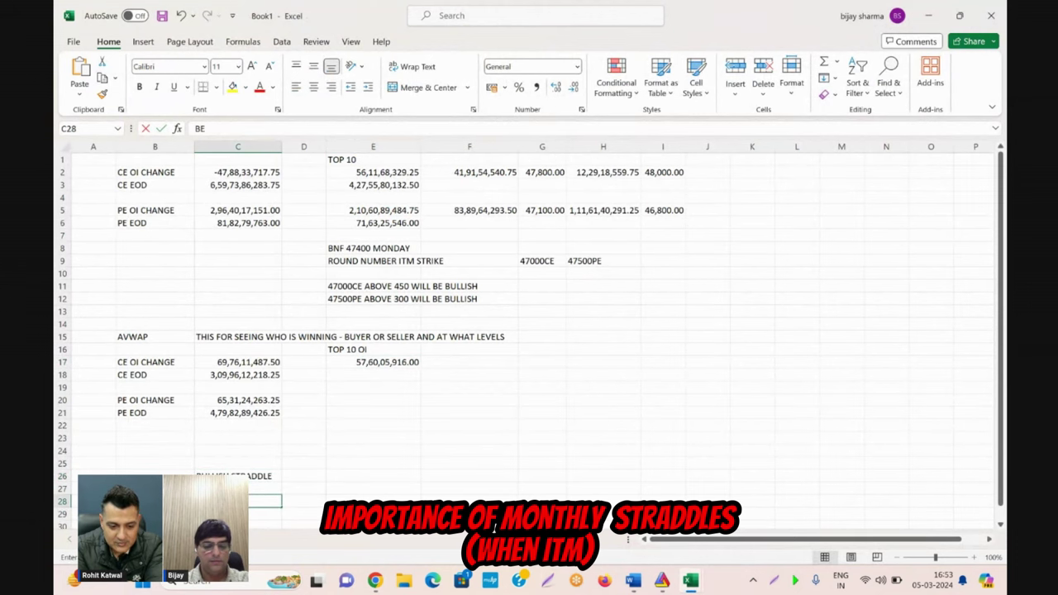
{"action": "type", "text": "ARISH STRADDLE"}
{"action": "key", "text": "Return"}
Enter ITM CE + OTM PE in E26 as the composition of the bullish straddle.
{"action": "left_click", "coordinate": [373, 475]}
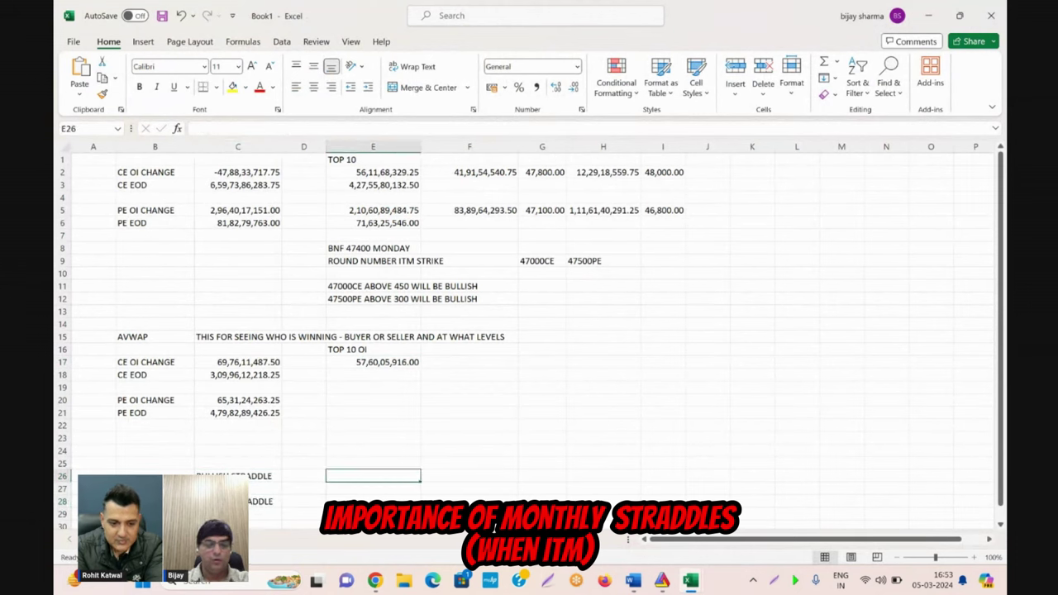
{"action": "type", "text": "IT"}
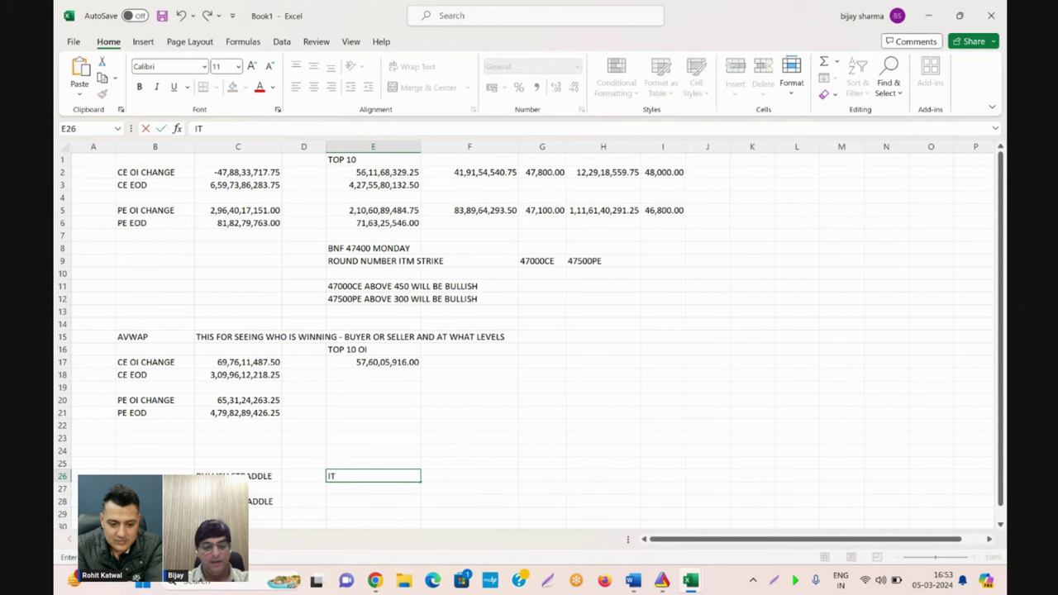
{"action": "type", "text": "M CE +"}
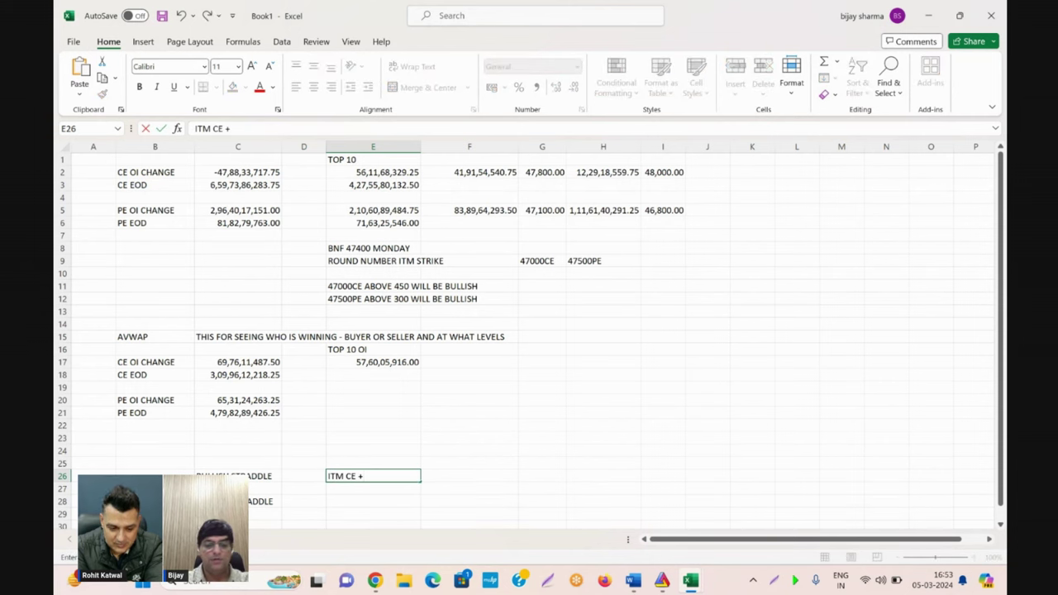
{"action": "type", "text": " OTM PE"}
{"action": "left_click", "coordinate": [373, 500]}
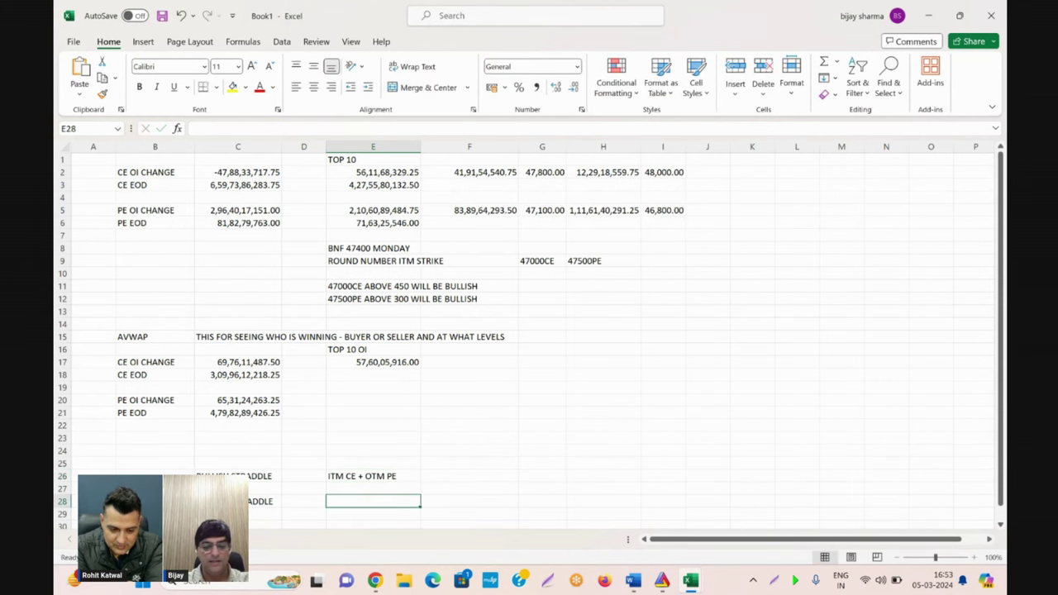
Enter ITM PE + OTM CE in E28 as the composition of the bearish straddle.
{"action": "type", "text": "ITM PE +"}
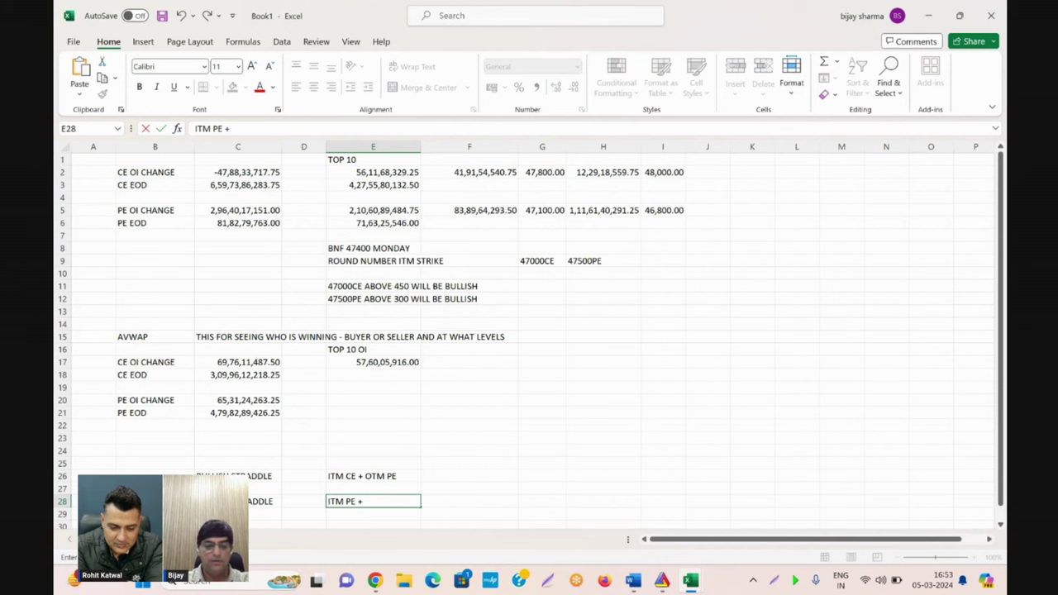
{"action": "type", "text": " OTM CE"}
{"action": "left_click", "coordinate": [468, 488]}
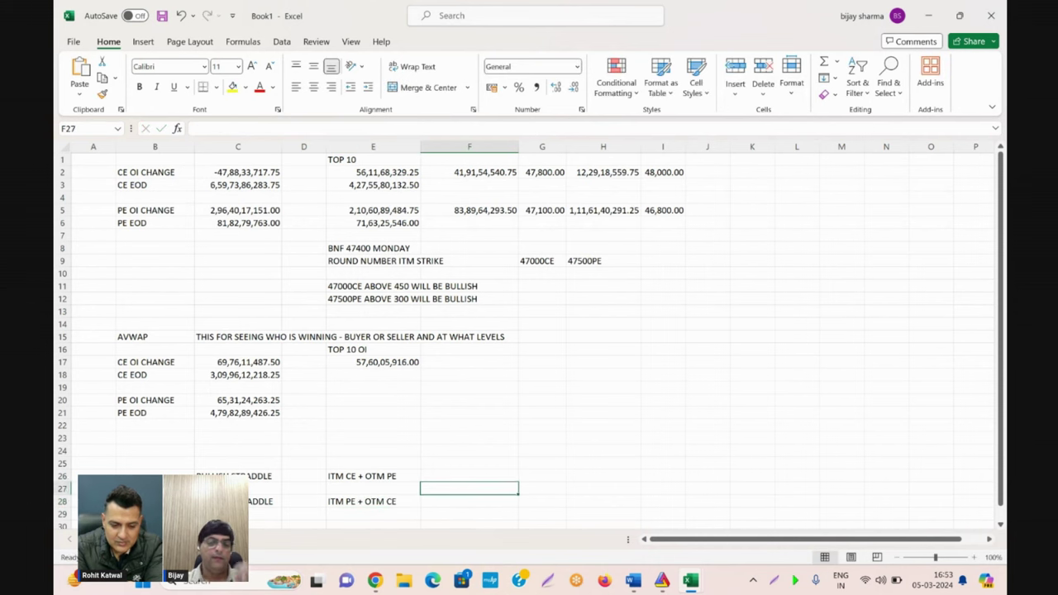
Enter SELL = BEARISH ON MARKET in F26 and SELL = BULLISH ON MARKET in F28.
{"action": "left_click", "coordinate": [468, 475]}
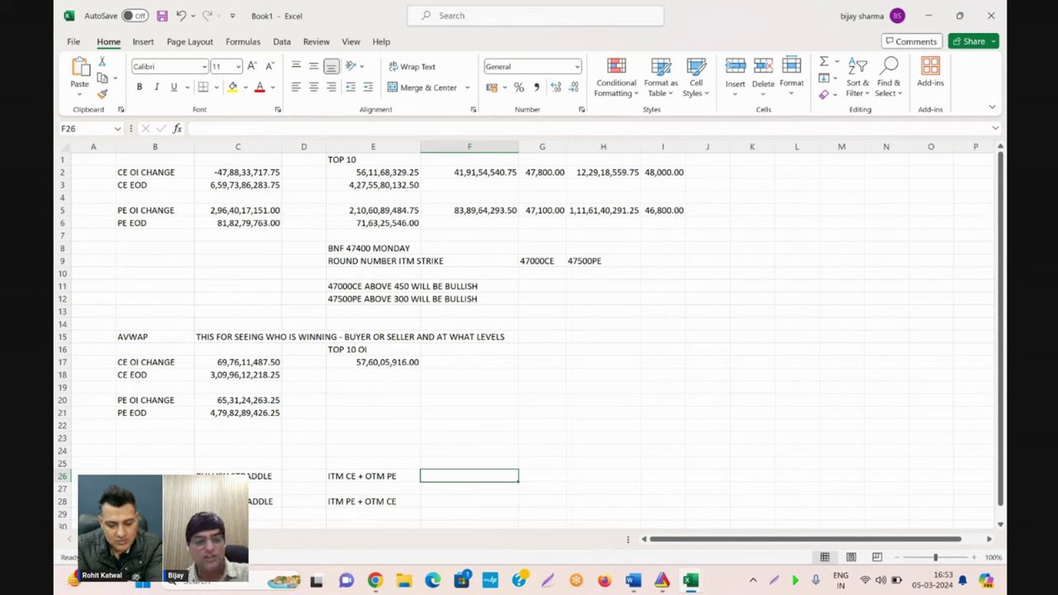
{"action": "type", "text": "SELL = BE"}
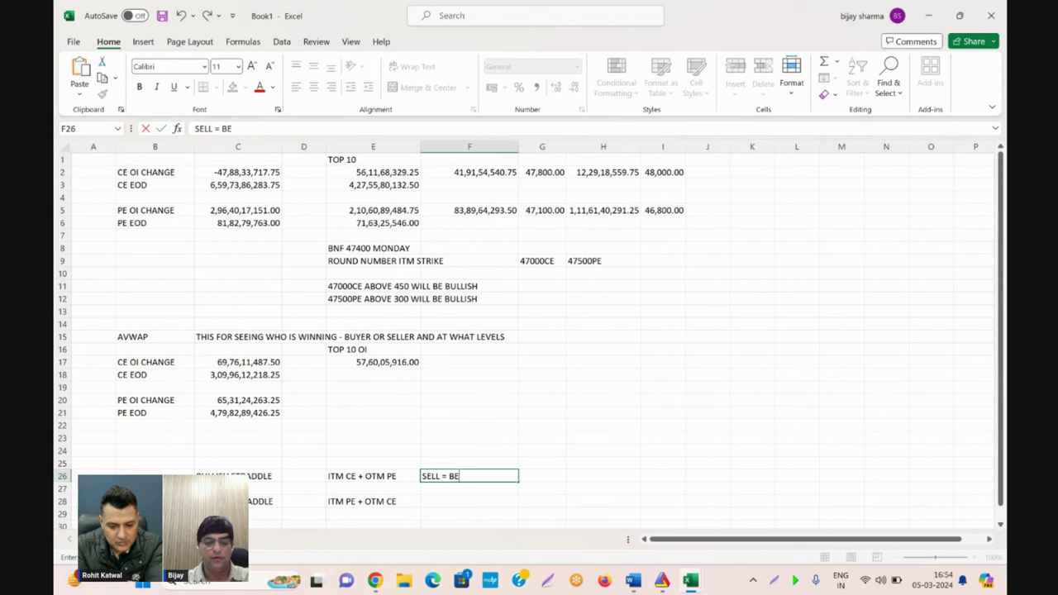
{"action": "type", "text": "ARISH ON"}
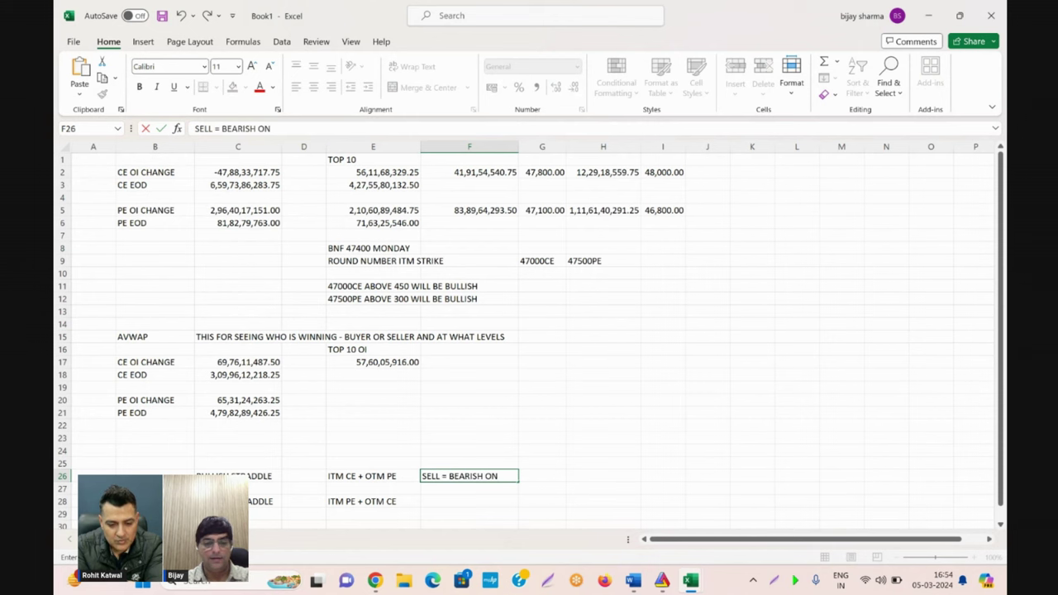
{"action": "type", "text": " MARKET"}
{"action": "key", "text": "Return"}
{"action": "key", "text": "Return"}
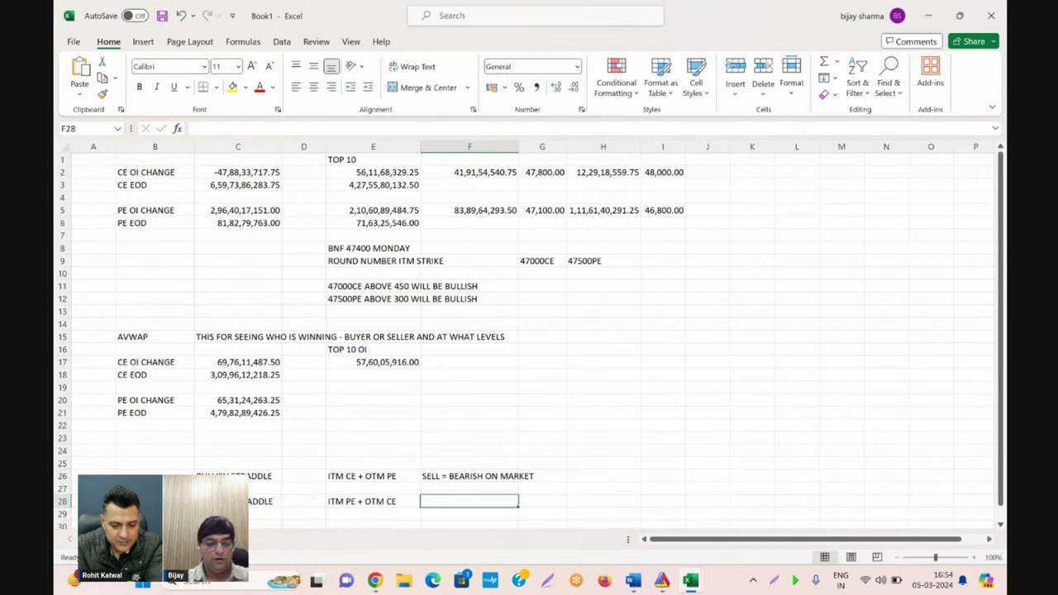
{"action": "type", "text": "SELL = BULLISH ON MARKET"}
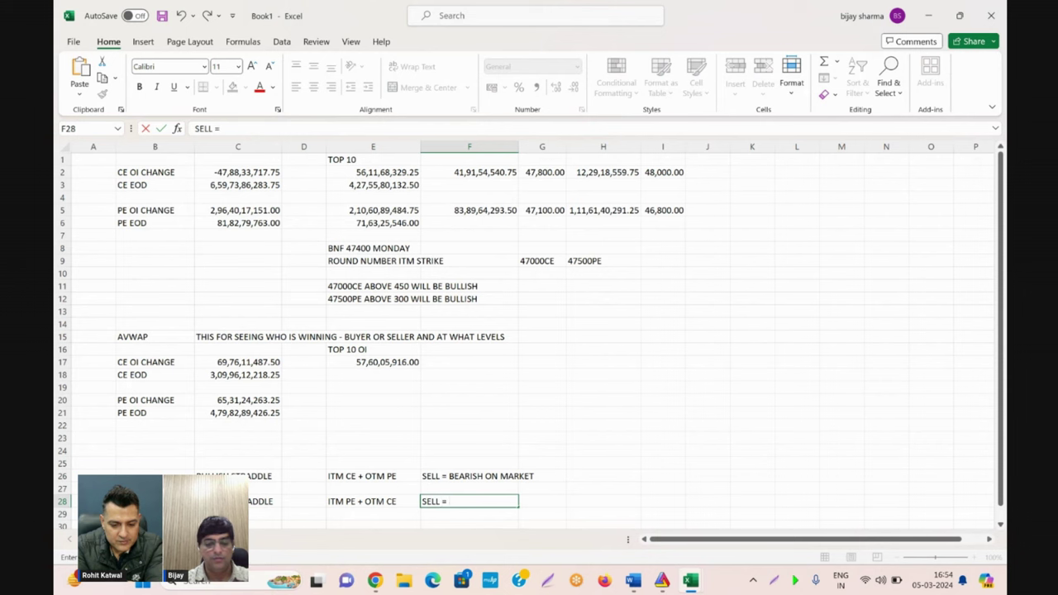
{"action": "key", "text": "Tab"}
{"action": "left_click", "coordinate": [469, 500]}
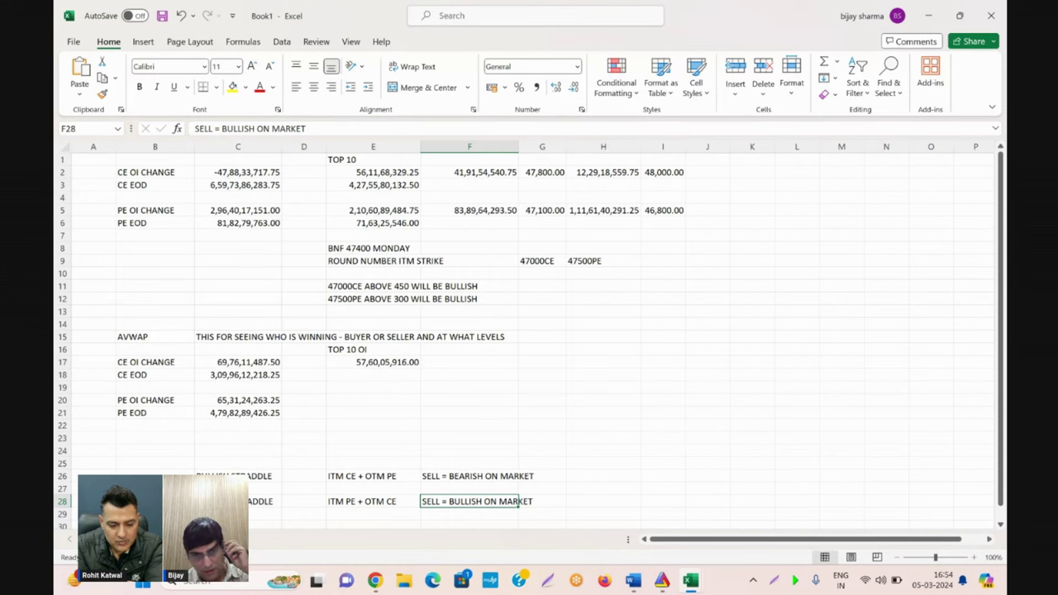
Switch to iCharts in the browser and open the option OI Stats page.
{"action": "mouse_move", "coordinate": [375, 581]}
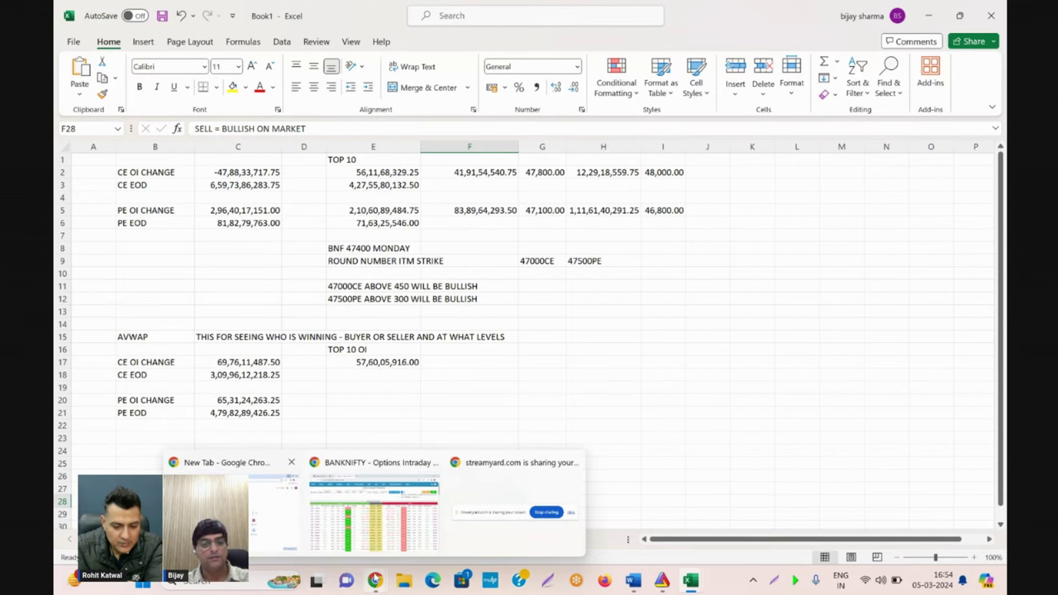
{"action": "left_click", "coordinate": [384, 471]}
{"action": "mouse_move", "coordinate": [203, 73]}
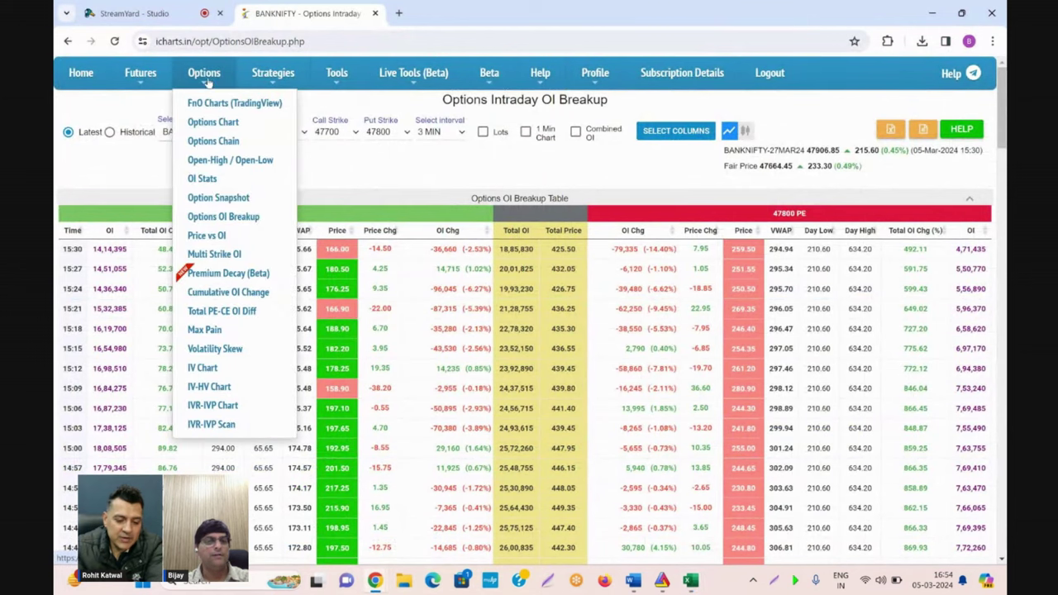
{"action": "left_click", "coordinate": [247, 217]}
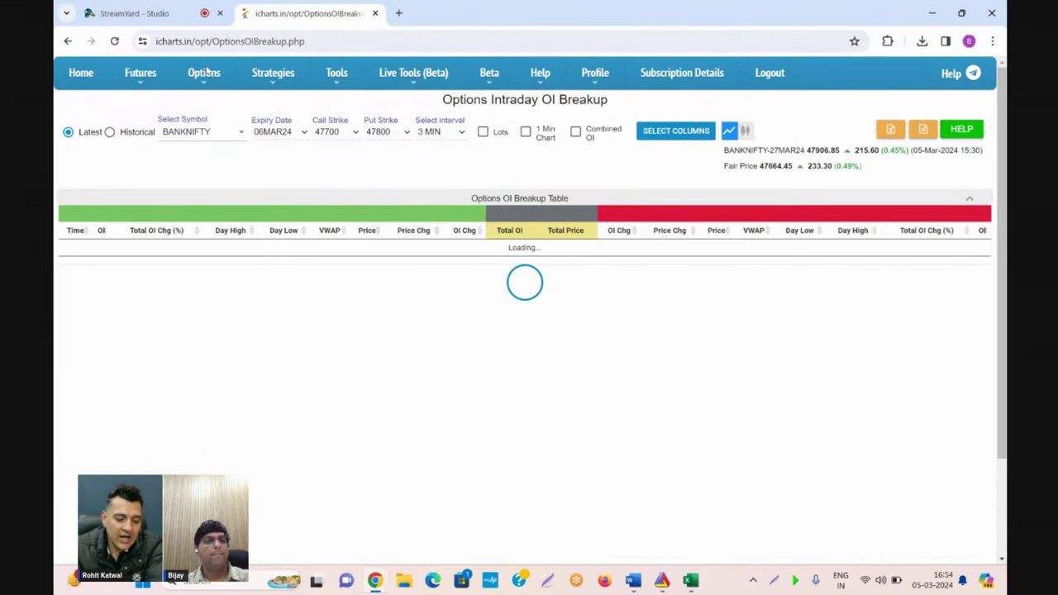
{"action": "mouse_move", "coordinate": [206, 73]}
{"action": "left_click", "coordinate": [227, 178]}
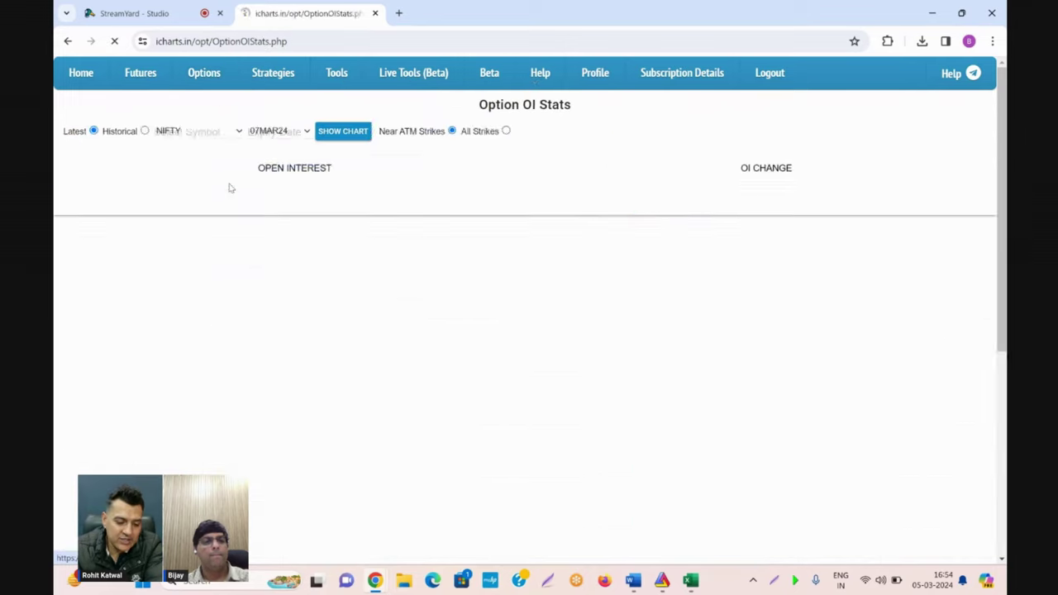
Switch back to the Book1 workbook to review the straddle notes.
{"action": "mouse_move", "coordinate": [690, 580]}
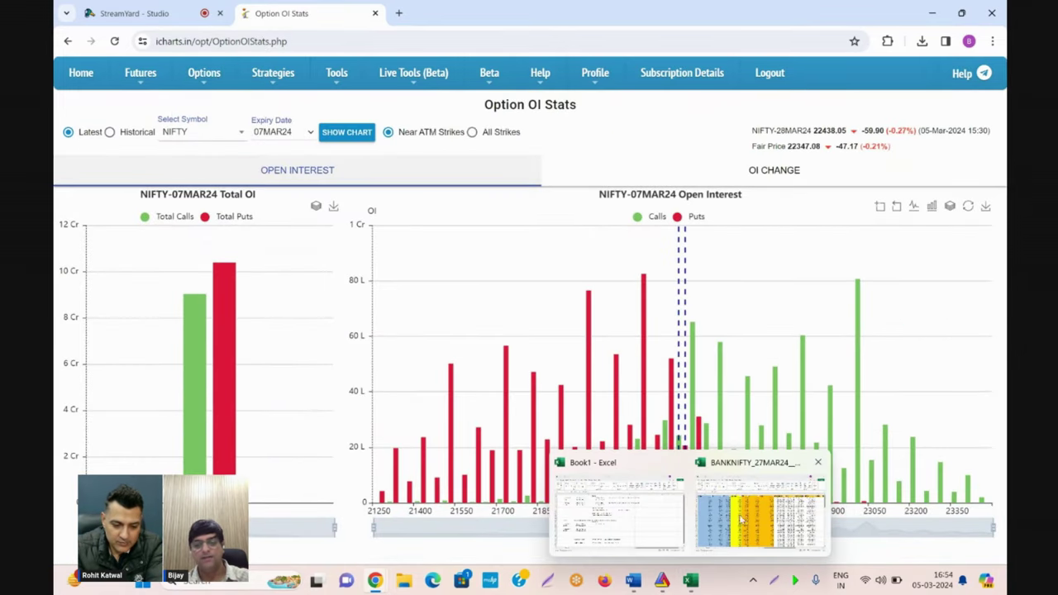
{"action": "mouse_move", "coordinate": [746, 514]}
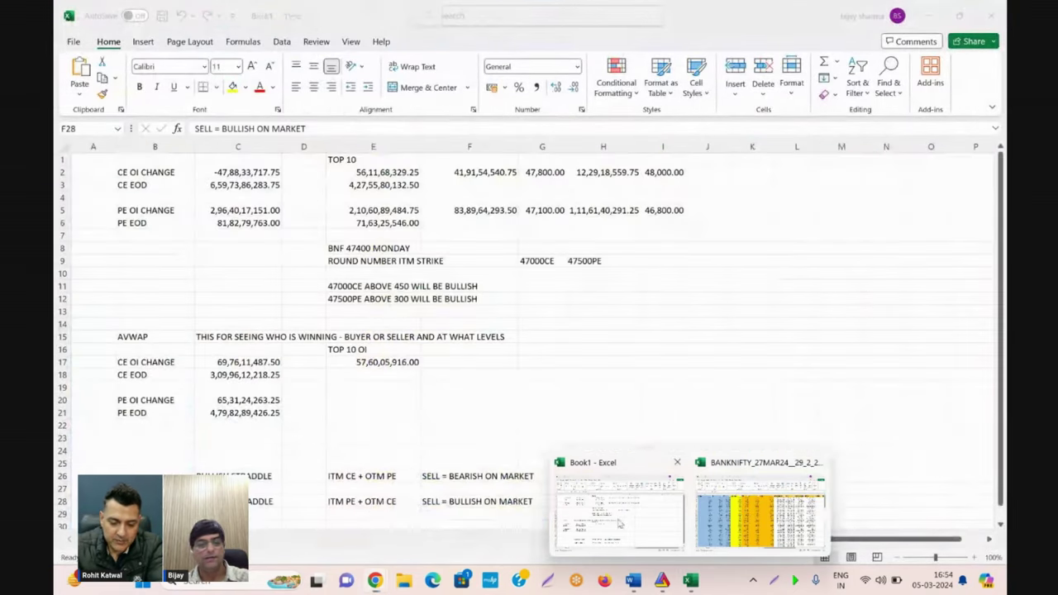
{"action": "left_click", "coordinate": [618, 506]}
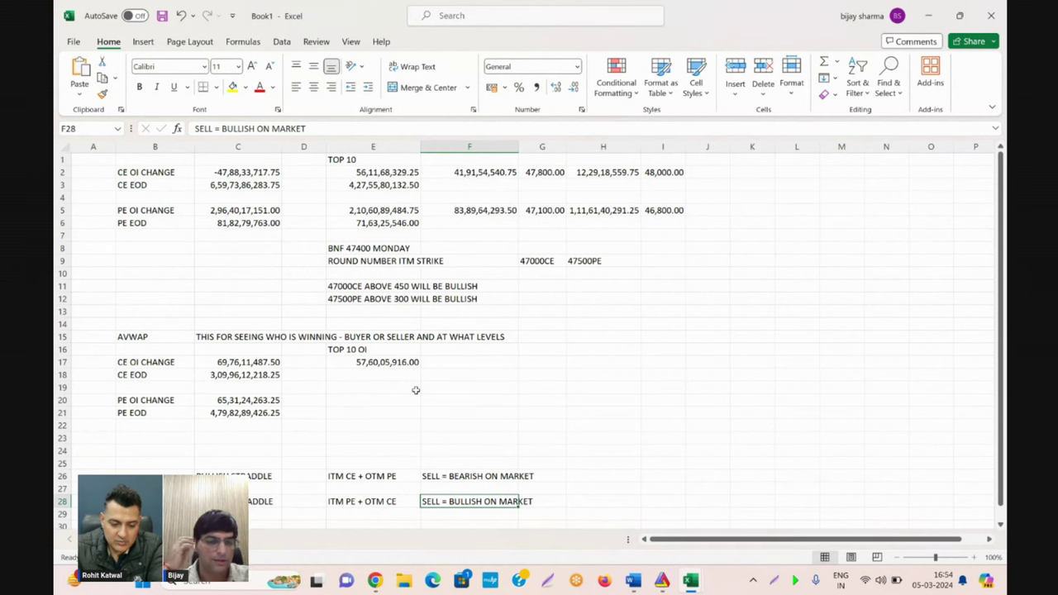
Return to Option OI Stats in the browser and chart the historical BANKNIFTY OI change for the 27MAR24 expiry on 29-02-2024.
{"action": "mouse_move", "coordinate": [374, 581]}
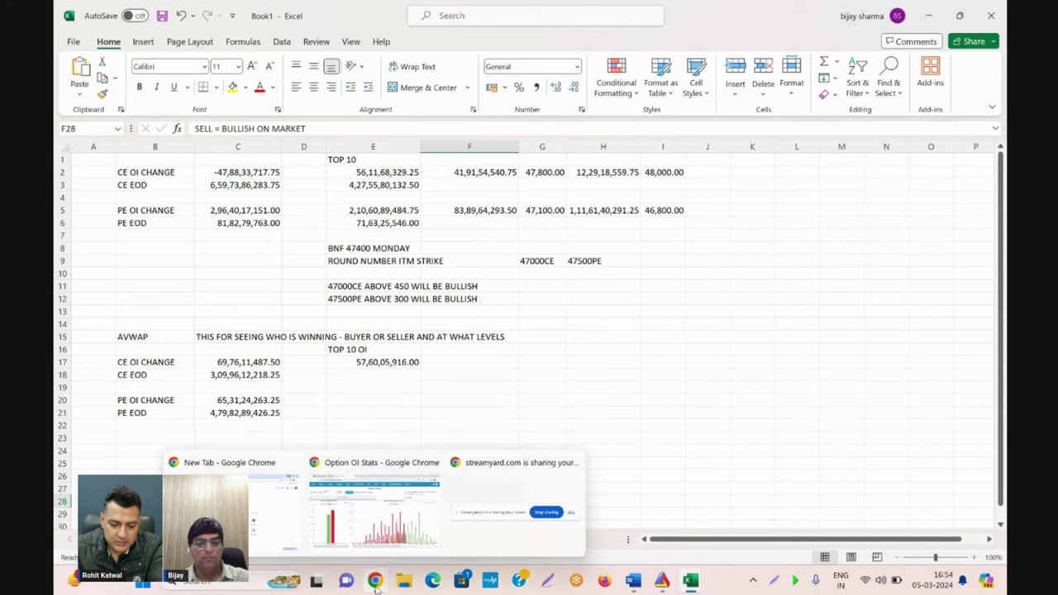
{"action": "left_click", "coordinate": [387, 508]}
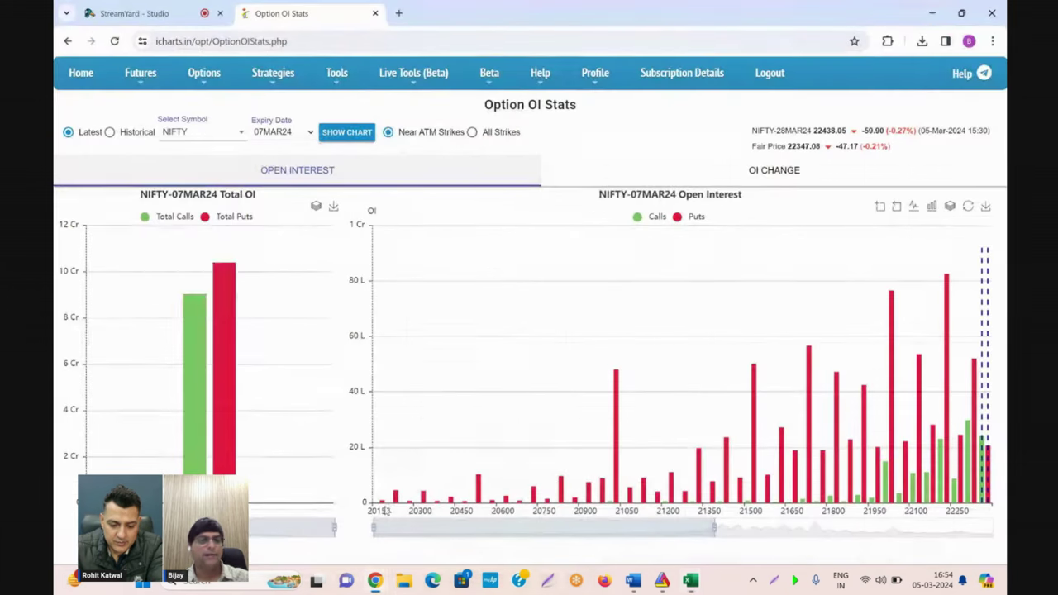
{"action": "left_click", "coordinate": [109, 132]}
{"action": "left_click", "coordinate": [199, 132]}
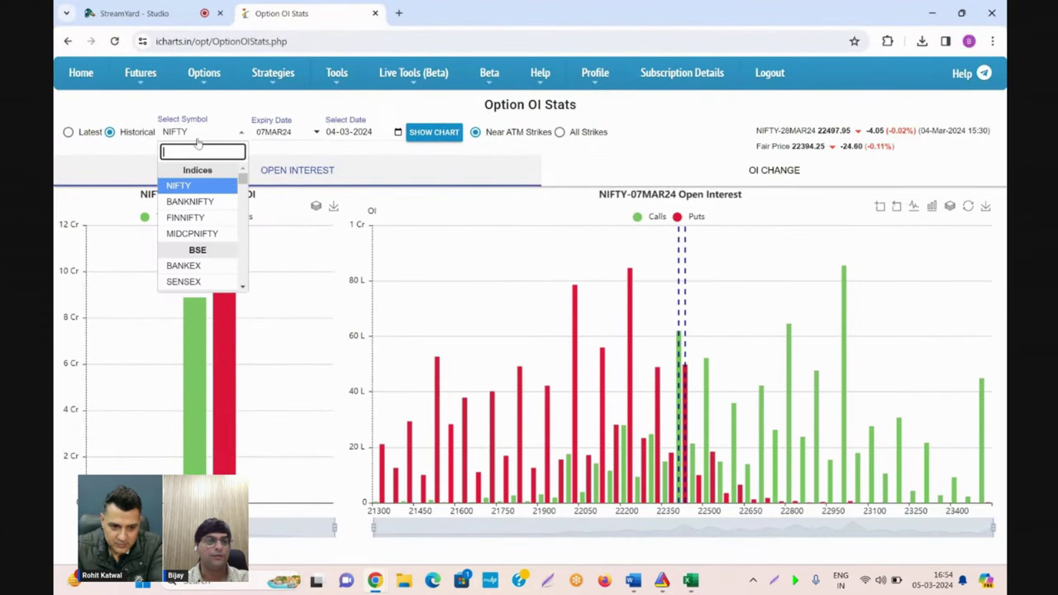
{"action": "left_click", "coordinate": [189, 201]}
{"action": "left_click", "coordinate": [277, 136]}
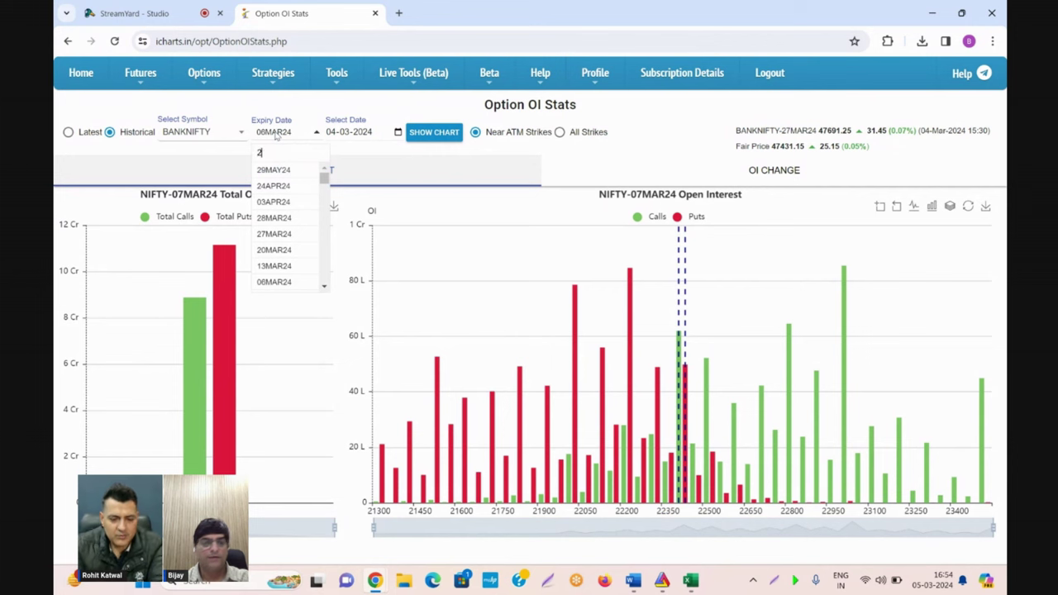
{"action": "type", "text": "27"}
{"action": "left_click", "coordinate": [275, 170]}
{"action": "left_click", "coordinate": [417, 273]}
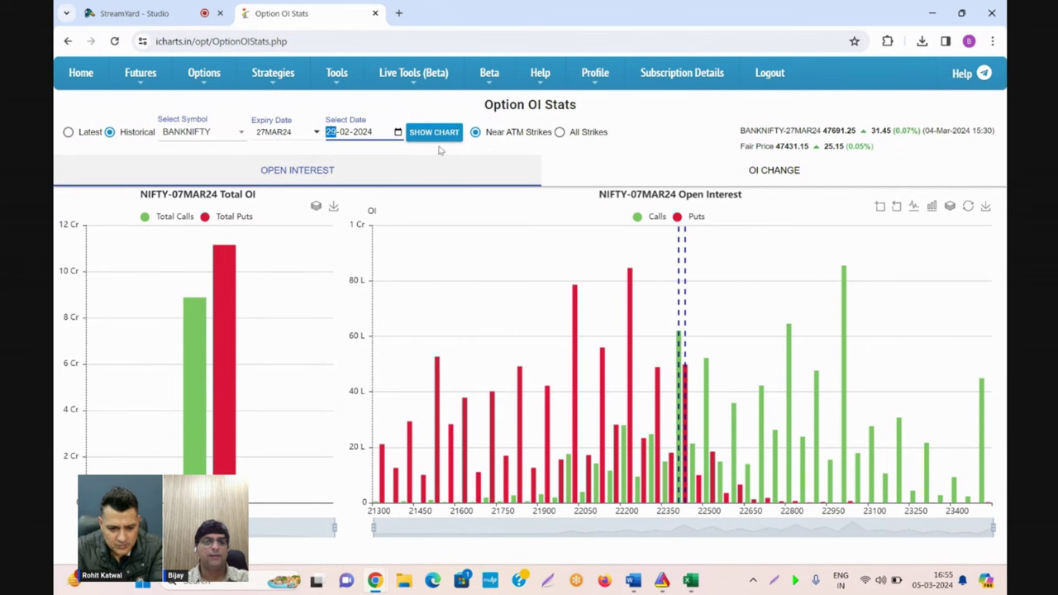
{"action": "left_click", "coordinate": [445, 134]}
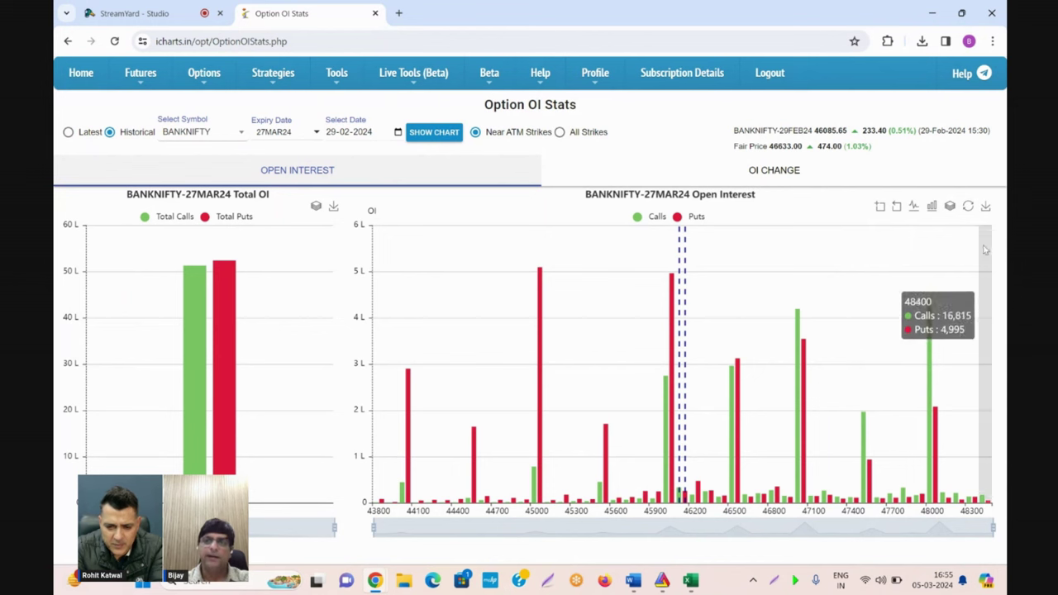
{"action": "left_click", "coordinate": [791, 170]}
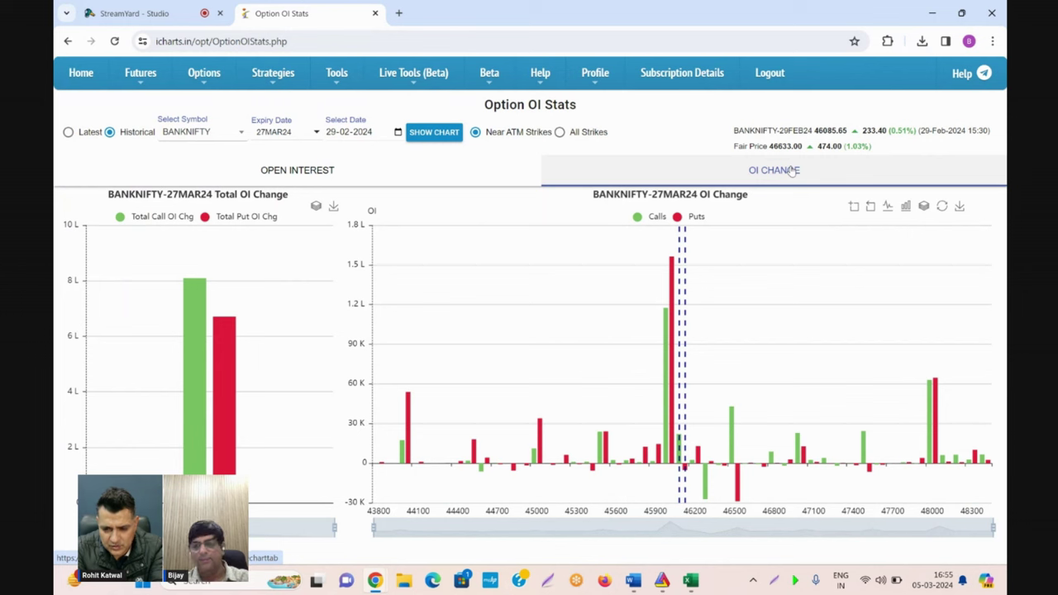
{"action": "mouse_move", "coordinate": [147, 431]}
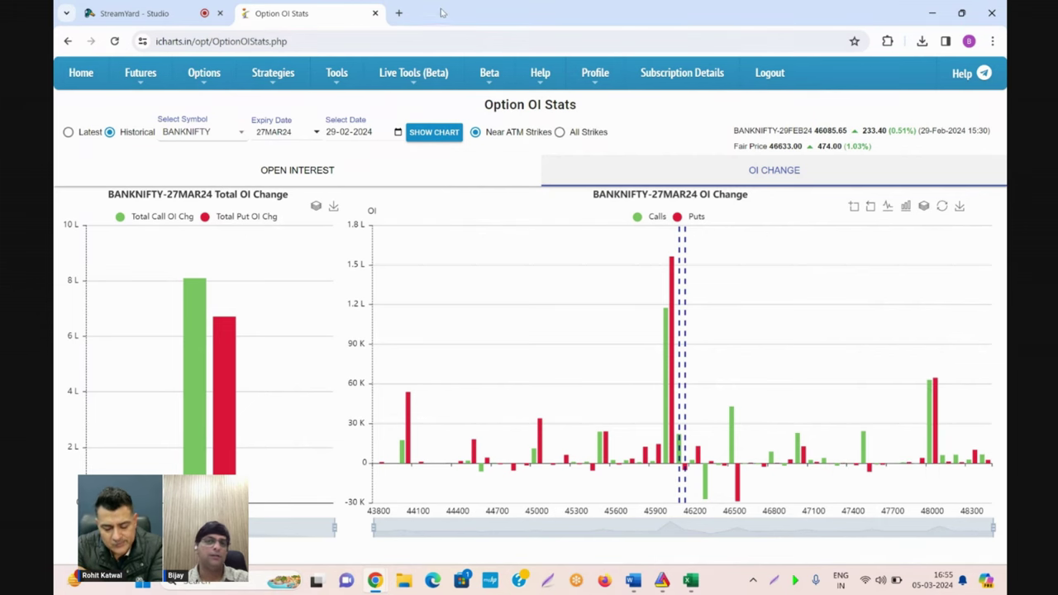
Open the iCharts options chain in a new tab and set it to historical BANKNIFTY data for the 27MAR24 expiry.
{"action": "left_click", "coordinate": [399, 13]}
{"action": "type", "text": "icharts.in/opt/OptionChain.php"}
{"action": "key", "text": "Return"}
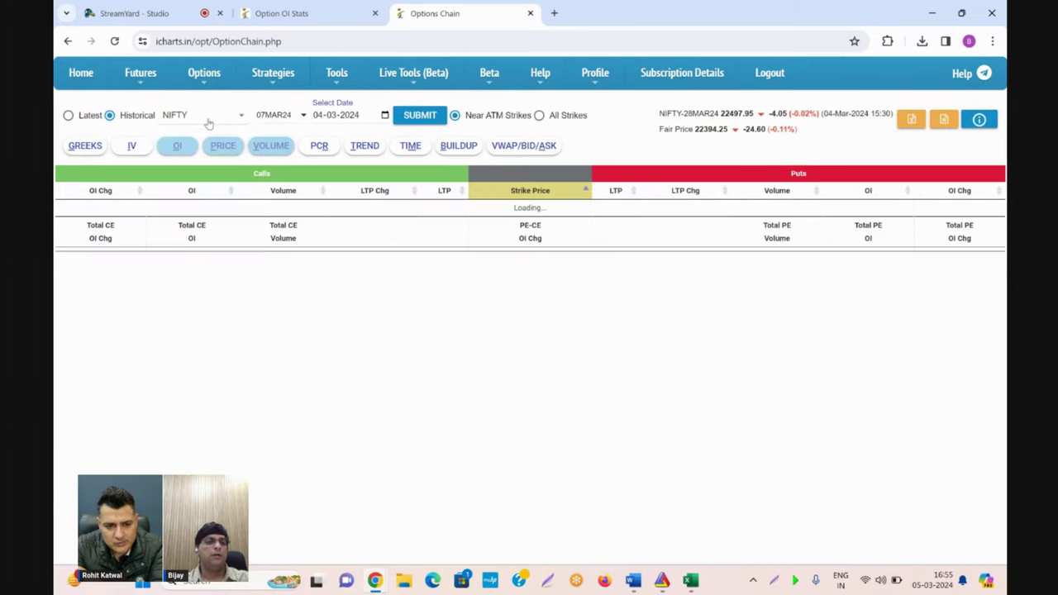
{"action": "left_click", "coordinate": [207, 118]}
{"action": "left_click", "coordinate": [219, 181]}
{"action": "left_click", "coordinate": [281, 117]}
{"action": "type", "text": "27"}
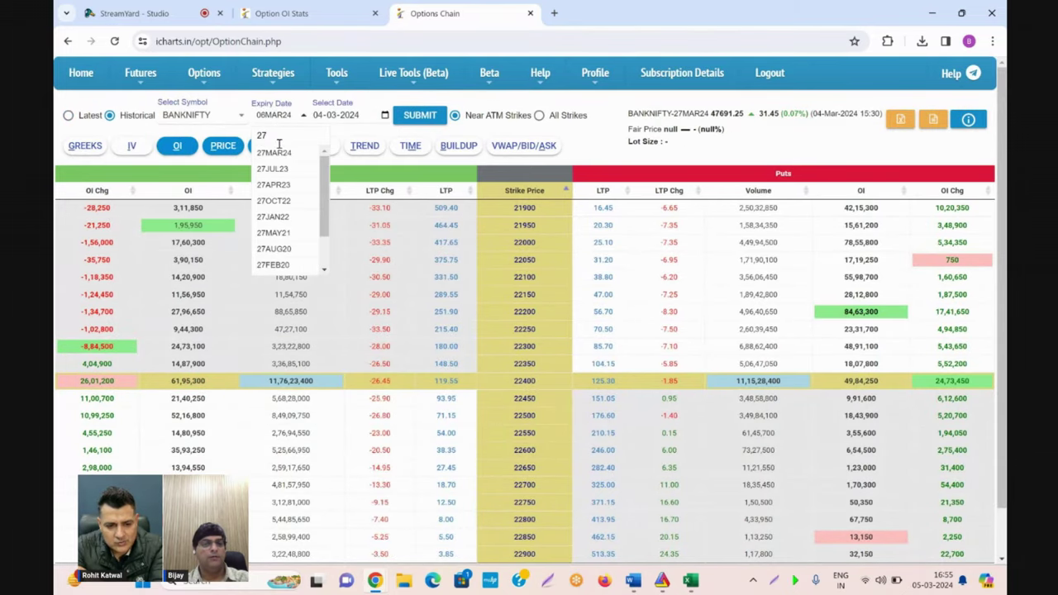
{"action": "left_click", "coordinate": [273, 153]}
Examine the call and put OI changes at the 48000 strike in the options chain and in the OI Change chart.
{"action": "scroll", "coordinate": [579, 297], "scroll_direction": "down", "scroll_amount": 10}
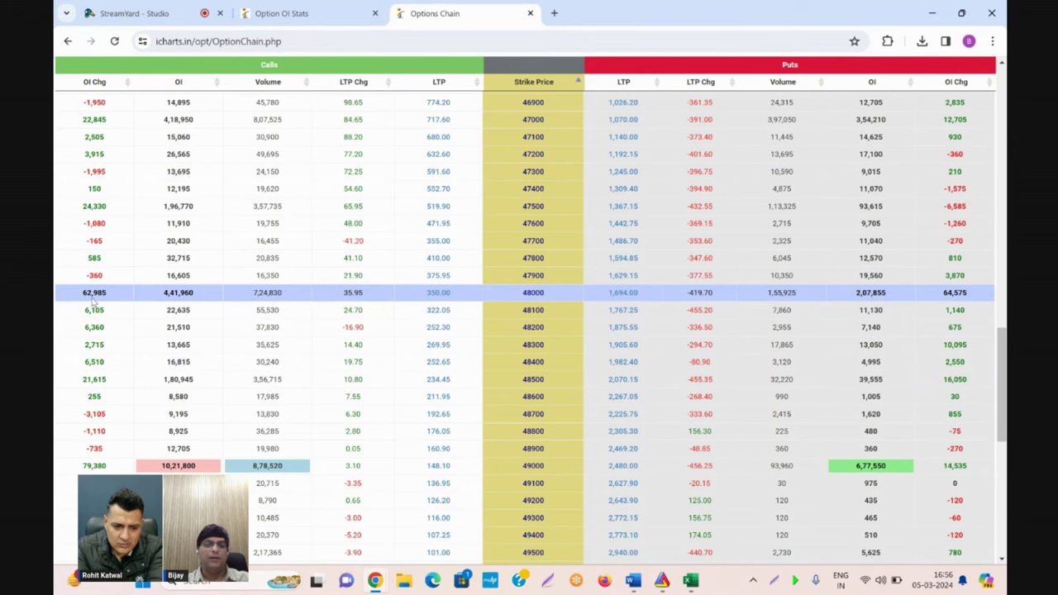
{"action": "left_click", "coordinate": [318, 13]}
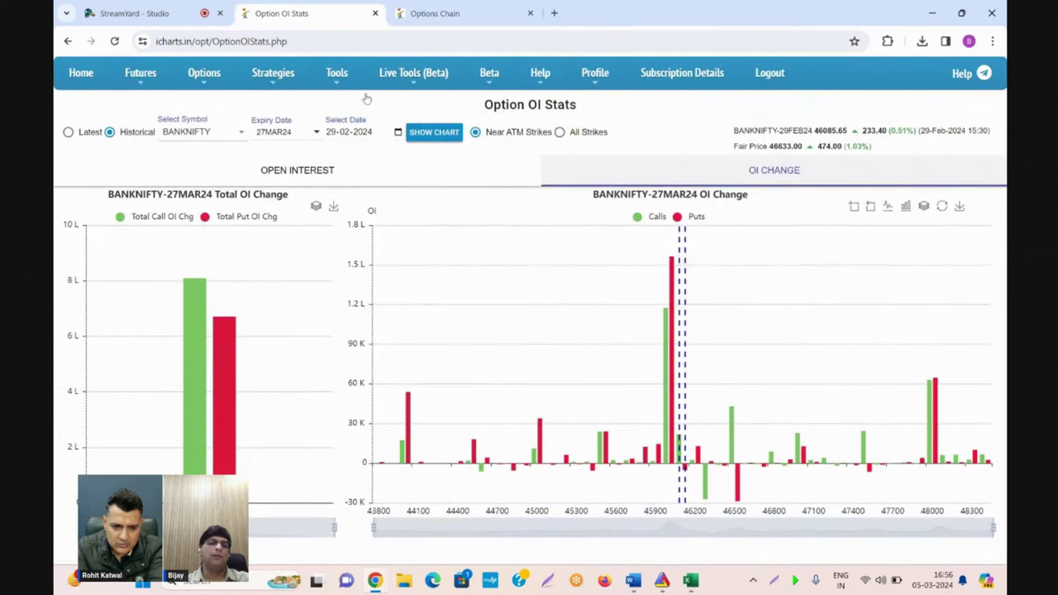
{"action": "mouse_move", "coordinate": [932, 457]}
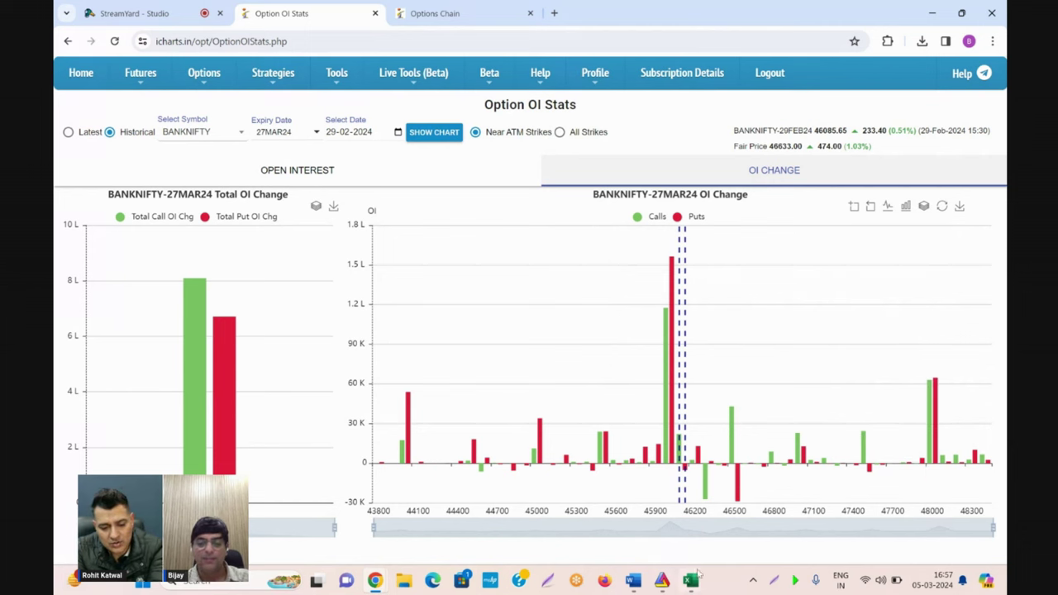
{"action": "left_click", "coordinate": [662, 581]}
{"action": "left_click", "coordinate": [420, 54]}
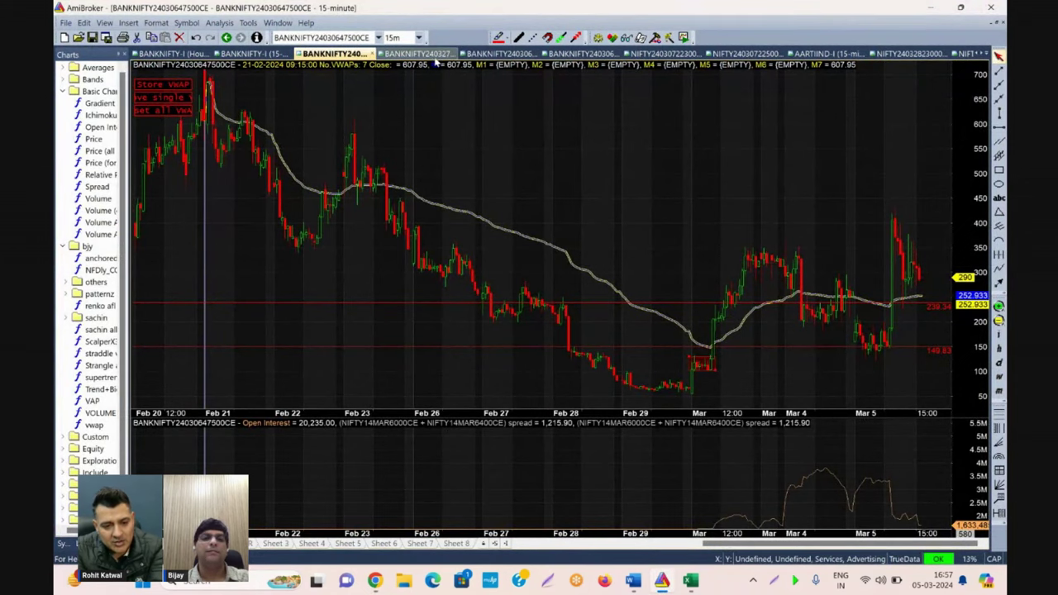
{"action": "left_click", "coordinate": [357, 39]}
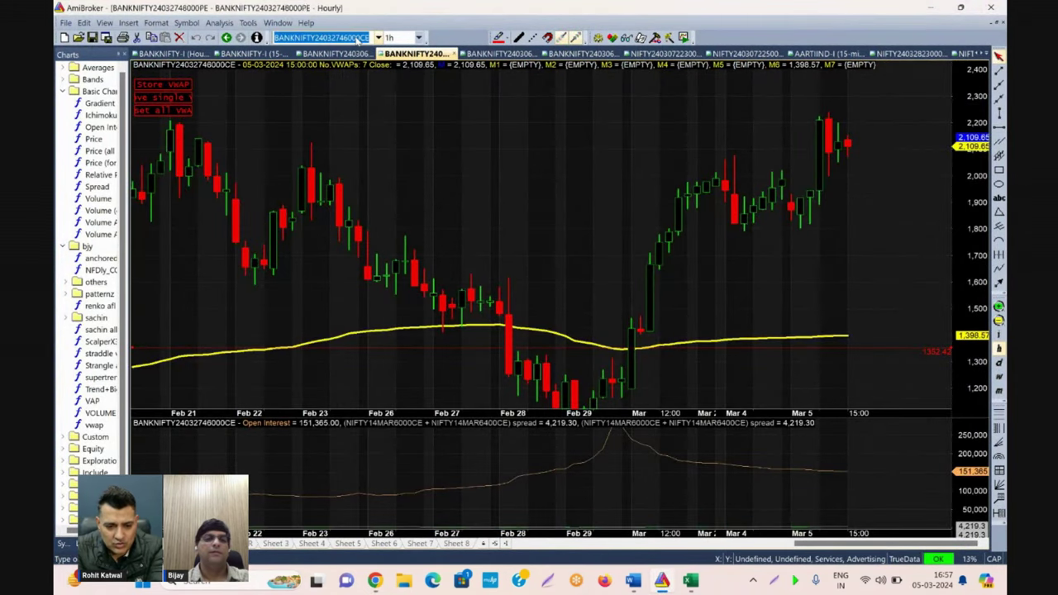
{"action": "key", "text": "ctrl+v"}
{"action": "key", "text": "Return"}
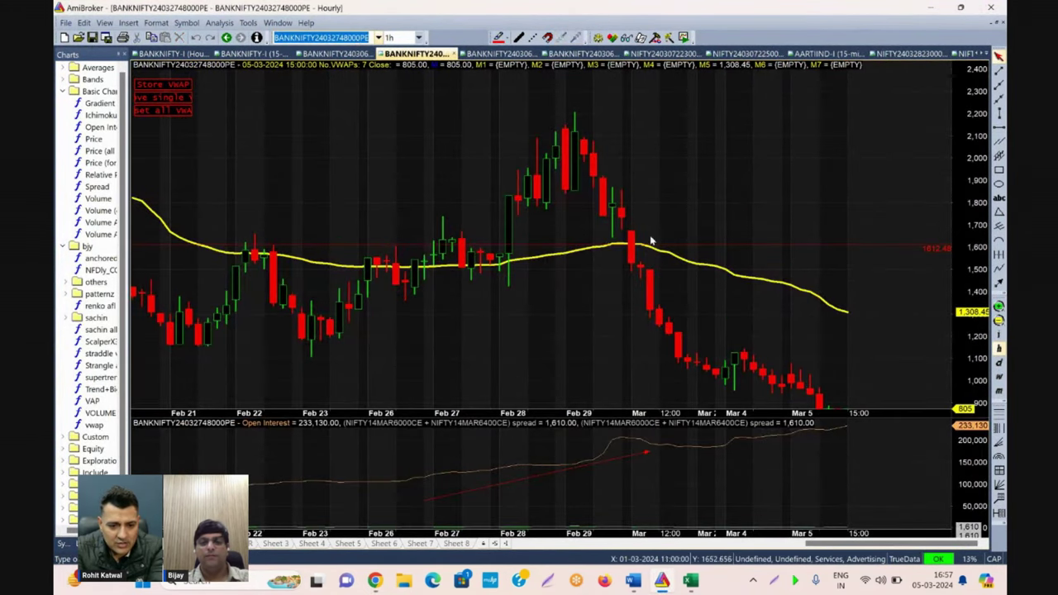
{"action": "left_click", "coordinate": [366, 39]}
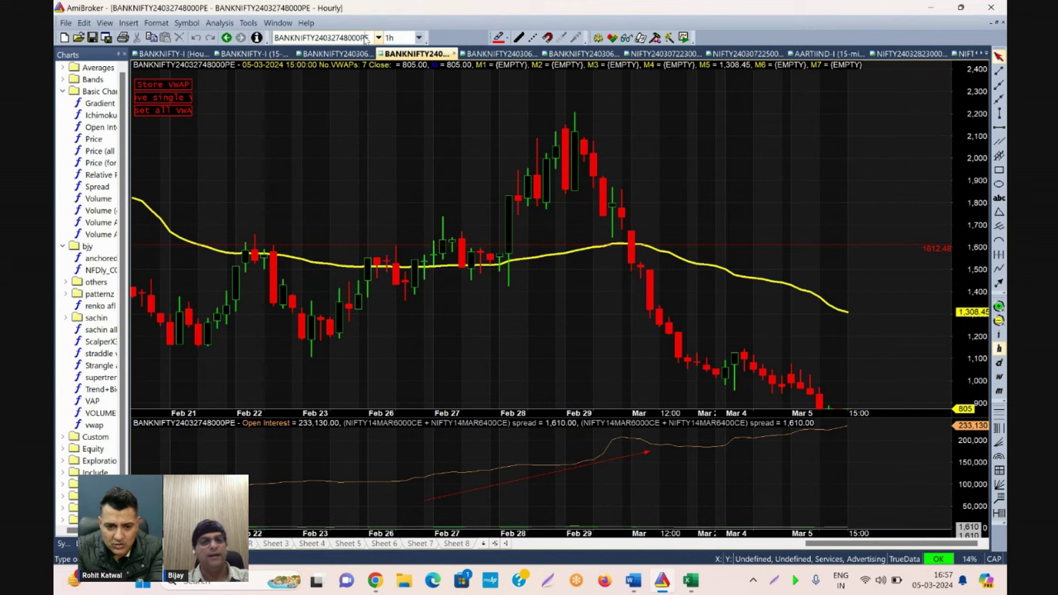
{"action": "key", "text": "BackSpace"}
{"action": "key", "text": "BackSpace"}
{"action": "type", "text": "CE"}
{"action": "key", "text": "Return"}
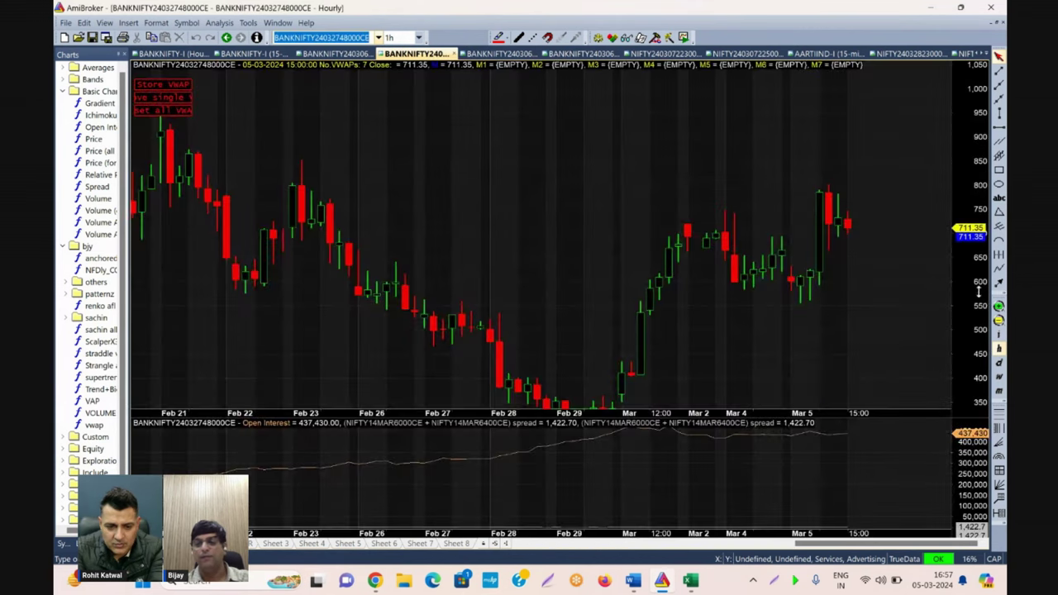
{"action": "left_click", "coordinate": [998, 321]}
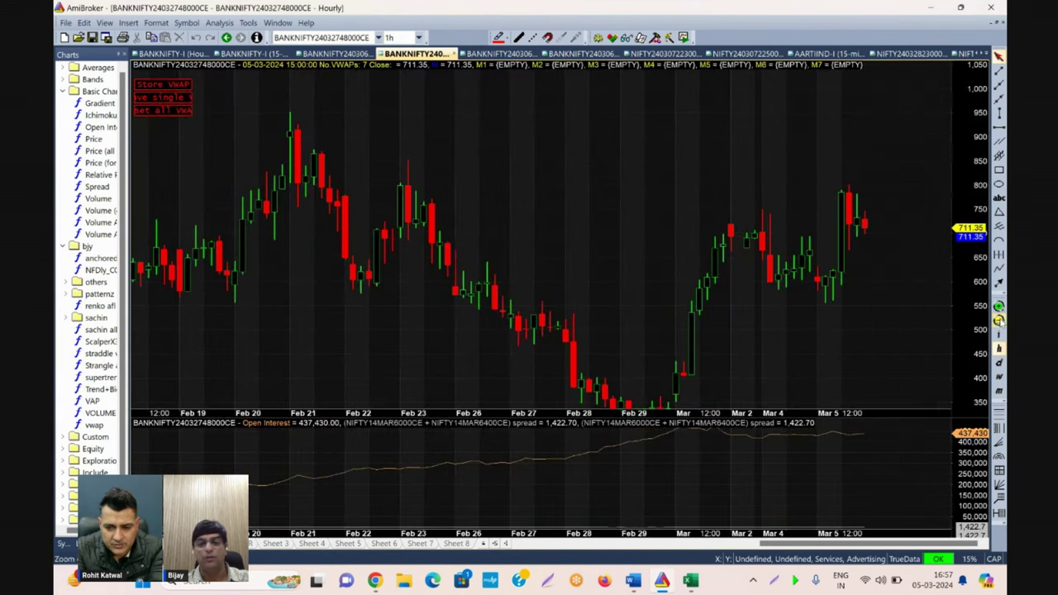
{"action": "left_click", "coordinate": [998, 320]}
{"action": "left_click", "coordinate": [998, 320]}
{"action": "left_click", "coordinate": [998, 321]}
{"action": "left_click", "coordinate": [998, 320]}
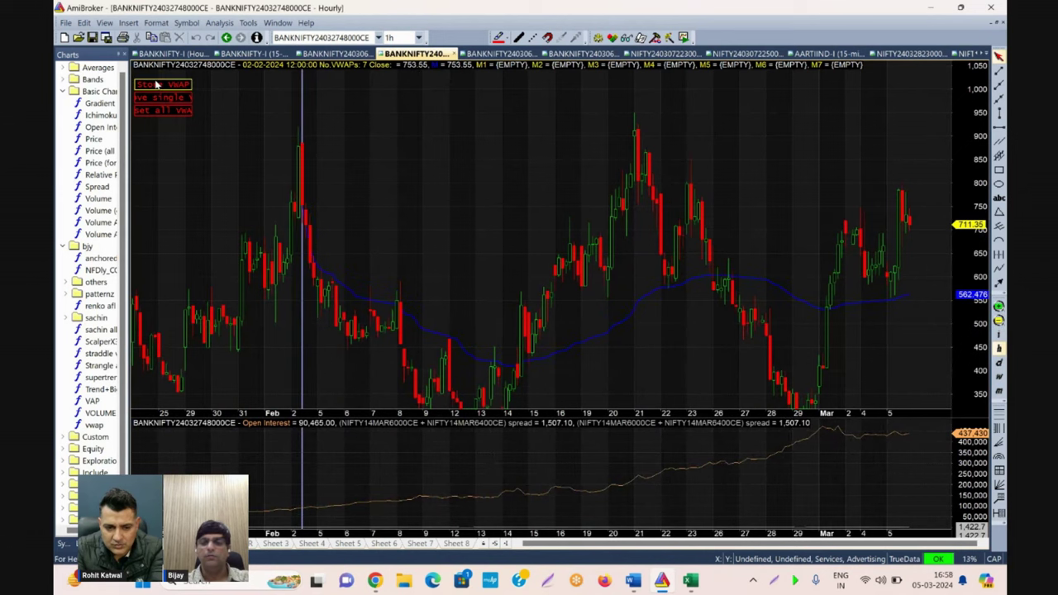
{"action": "mouse_move", "coordinate": [826, 319]}
{"action": "mouse_move", "coordinate": [698, 351]}
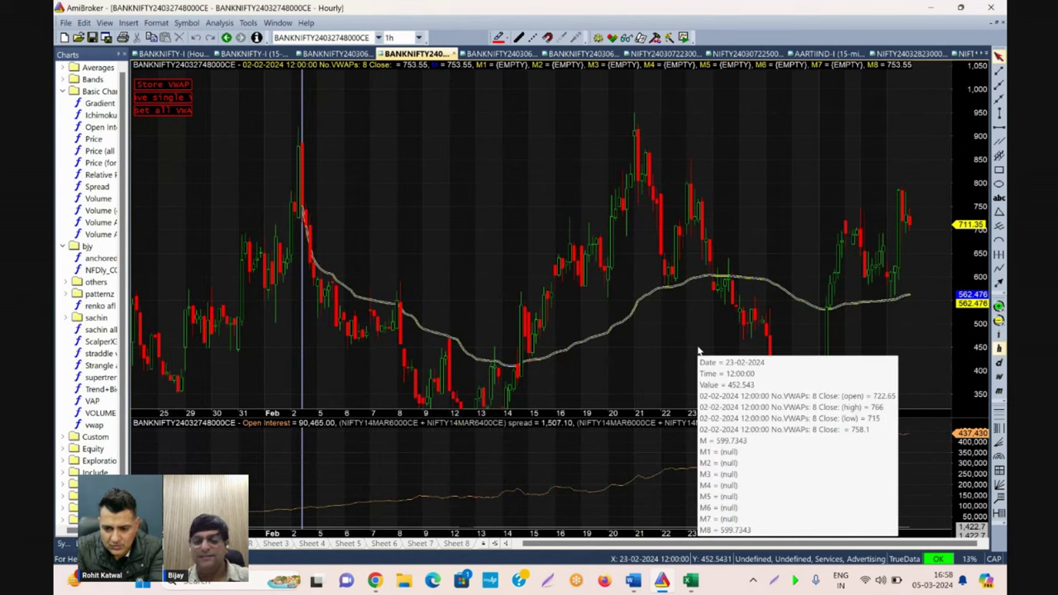